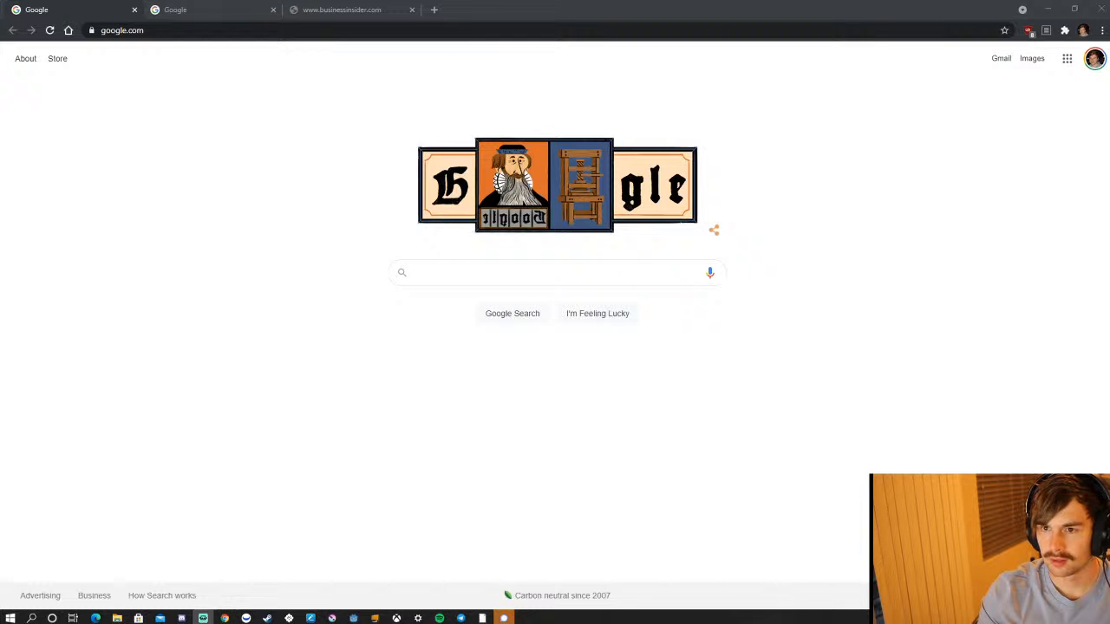
right_click(401, 577)
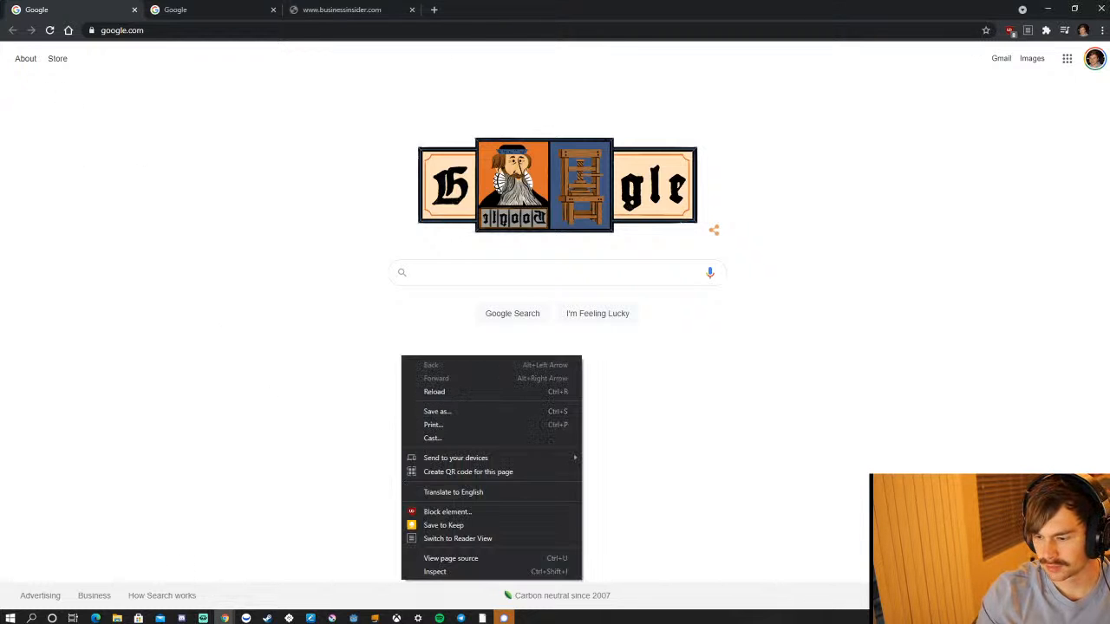
click(377, 572)
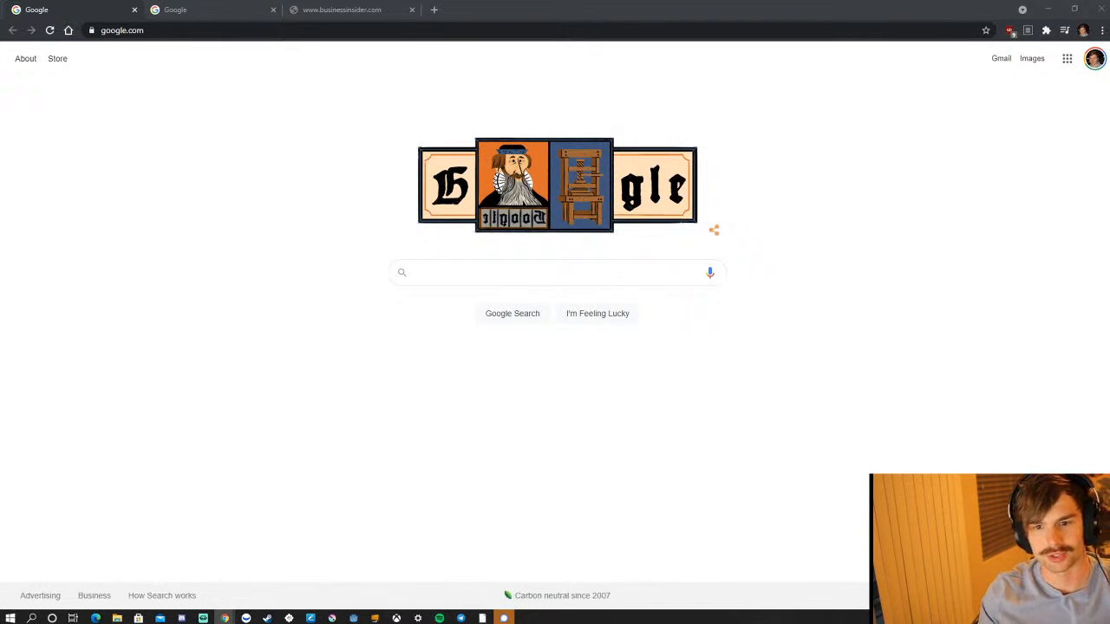
right_click(478, 476)
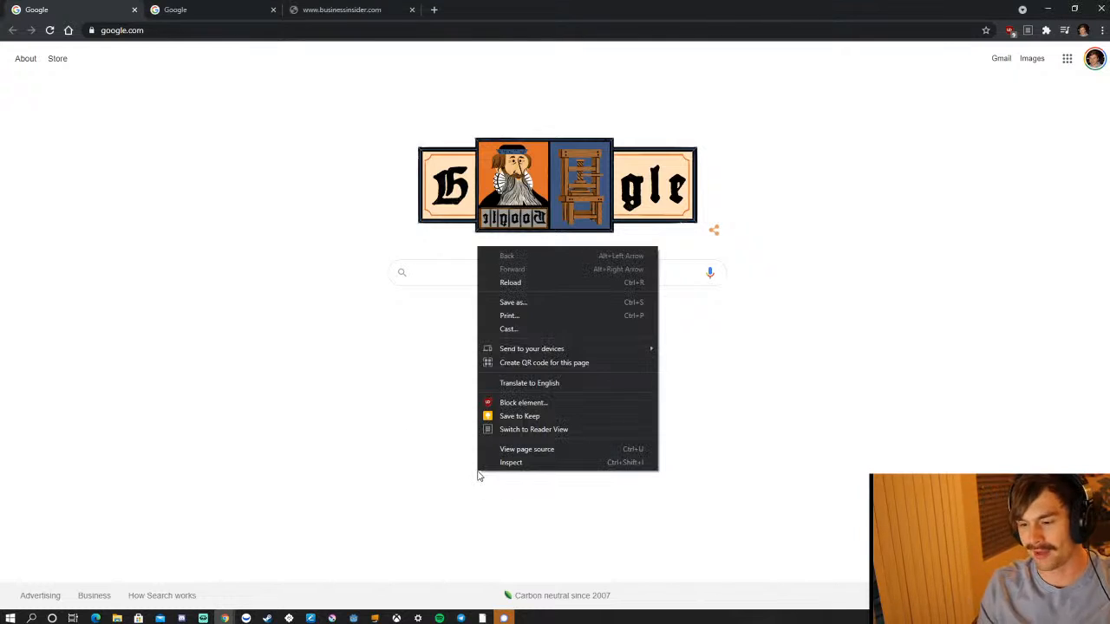
click(300, 301)
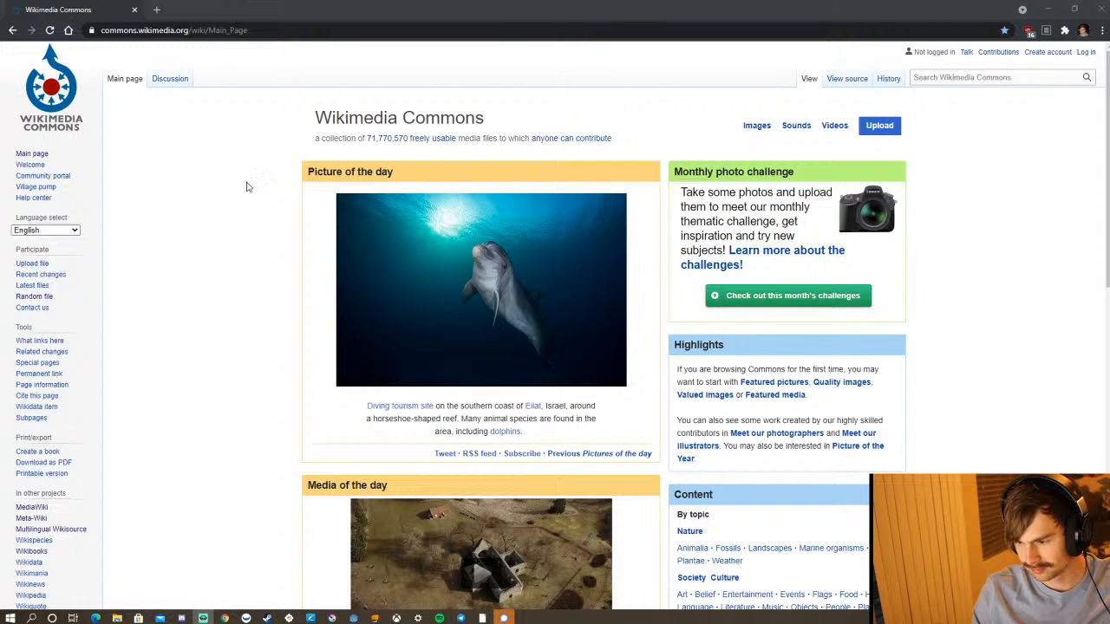
right_click(48, 298)
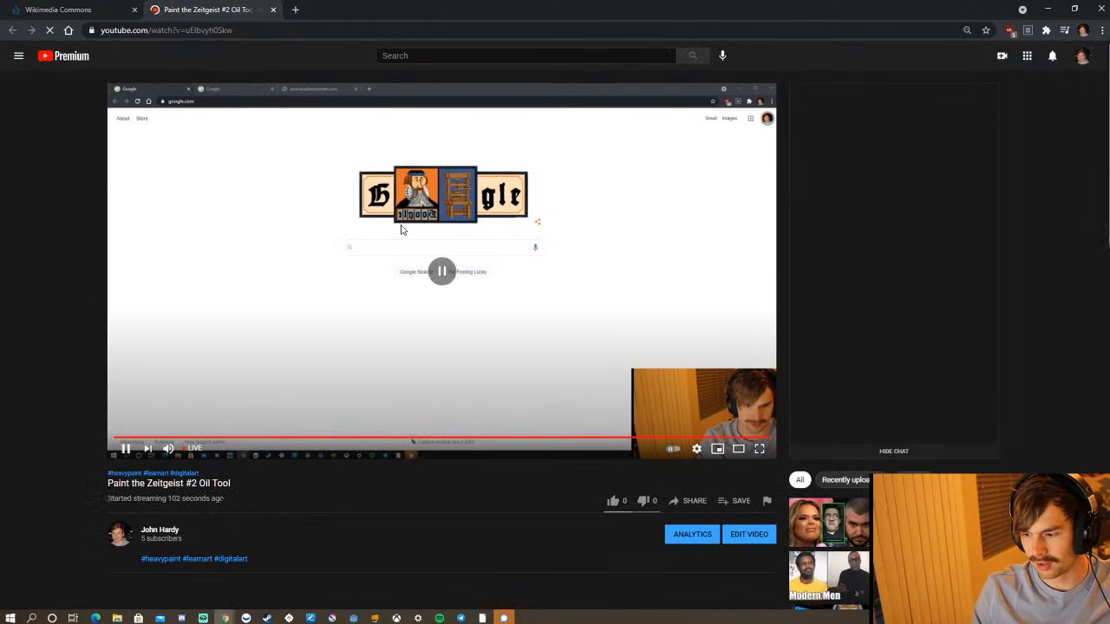
Copy the web address of the Paint the Zeitgeist #2 Oil Tool live stream and close its tab.
click(330, 31)
right_click(274, 31)
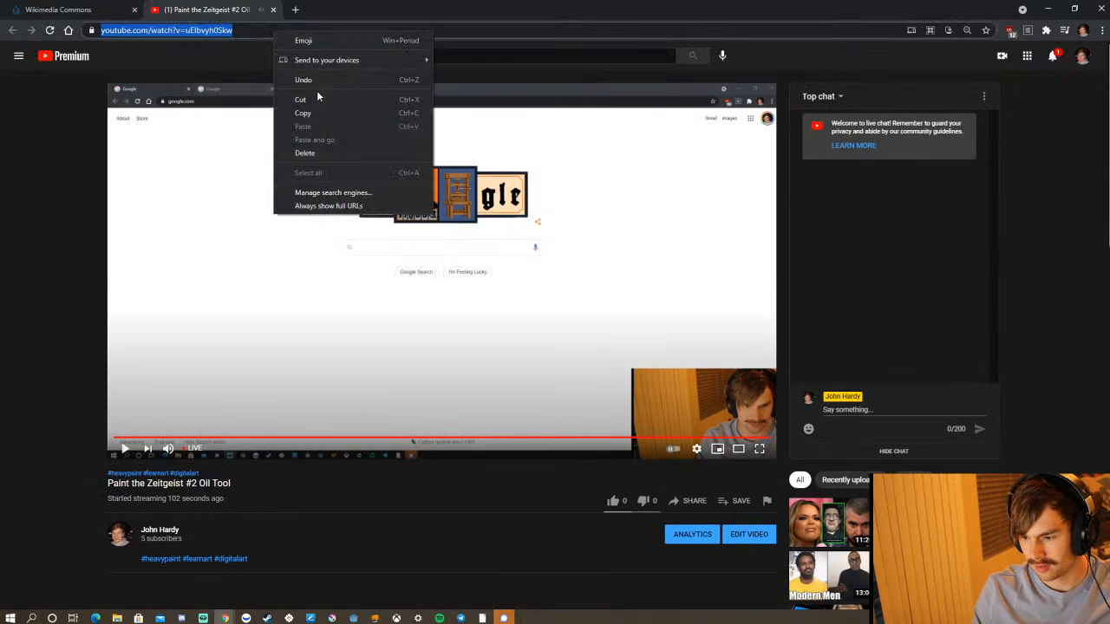
click(315, 110)
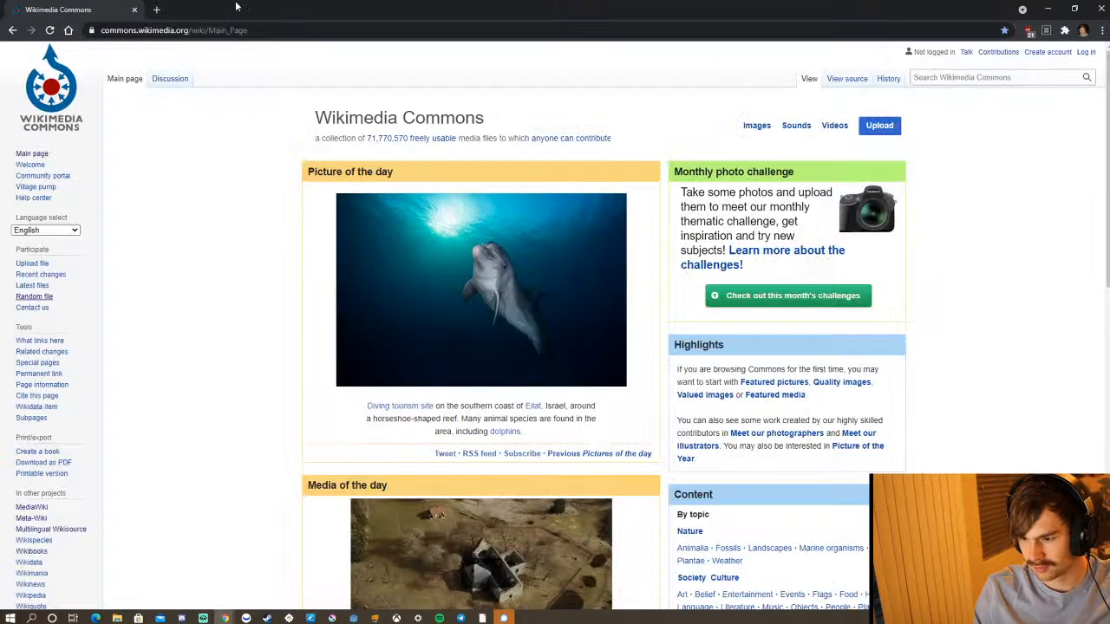
click(274, 9)
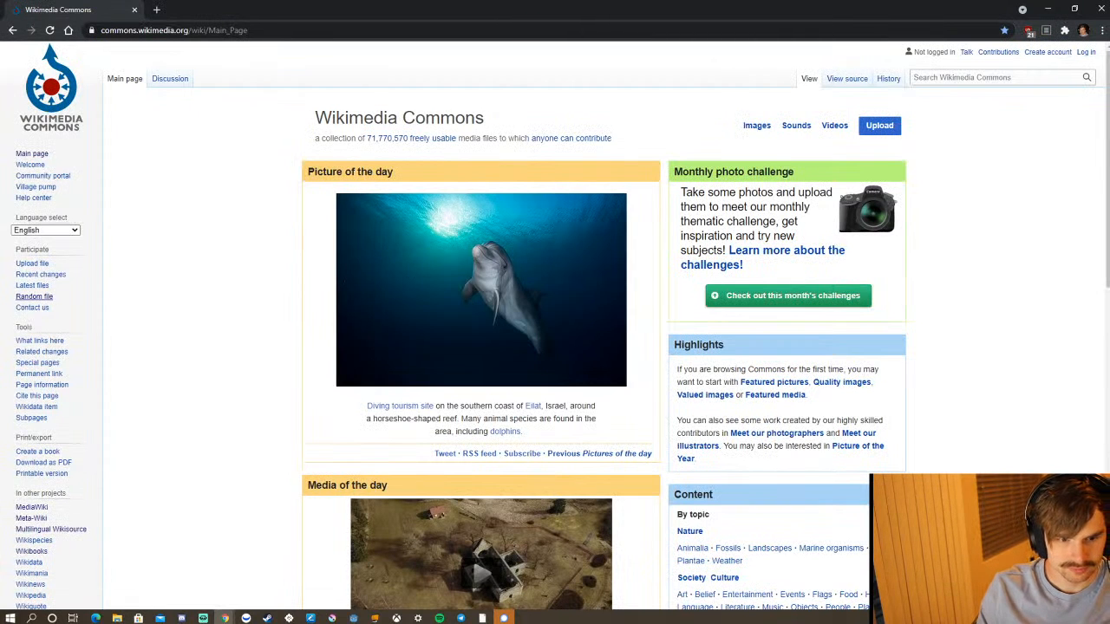
key(super+d)
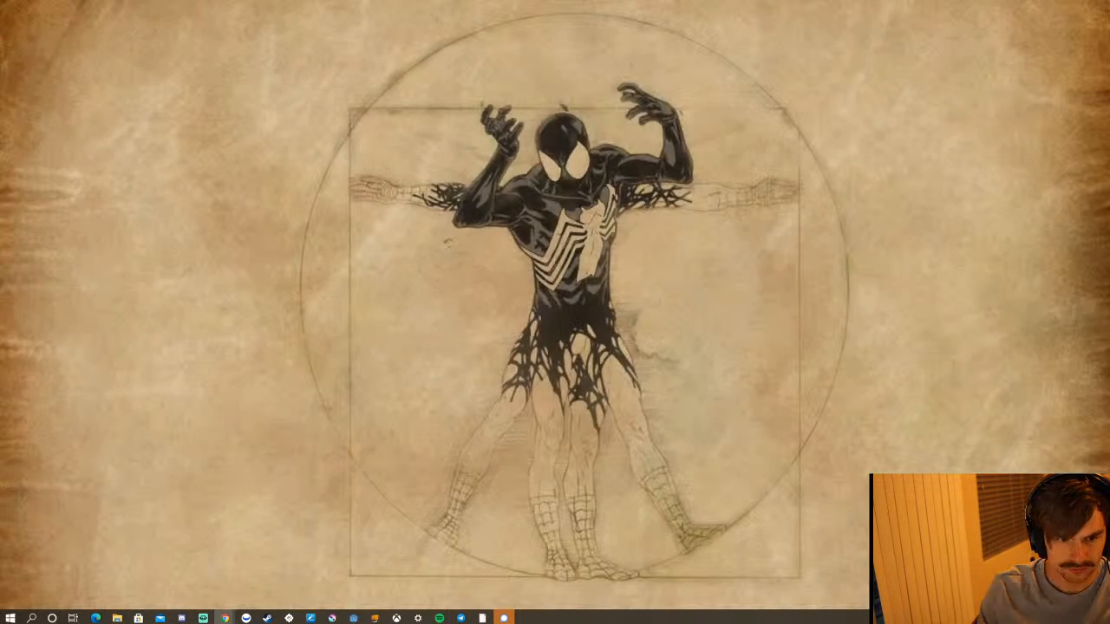
key(super+d)
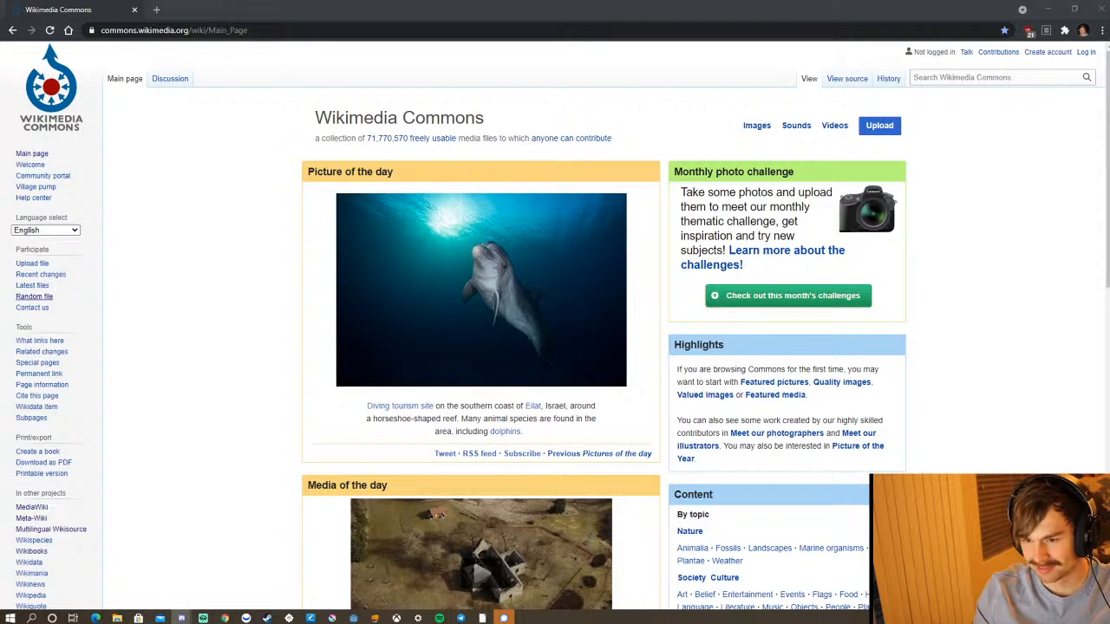
Open ten random Wikimedia Commons files in separate new tabs and close the main page.
right_click(47, 299)
click(87, 305)
right_click(49, 299)
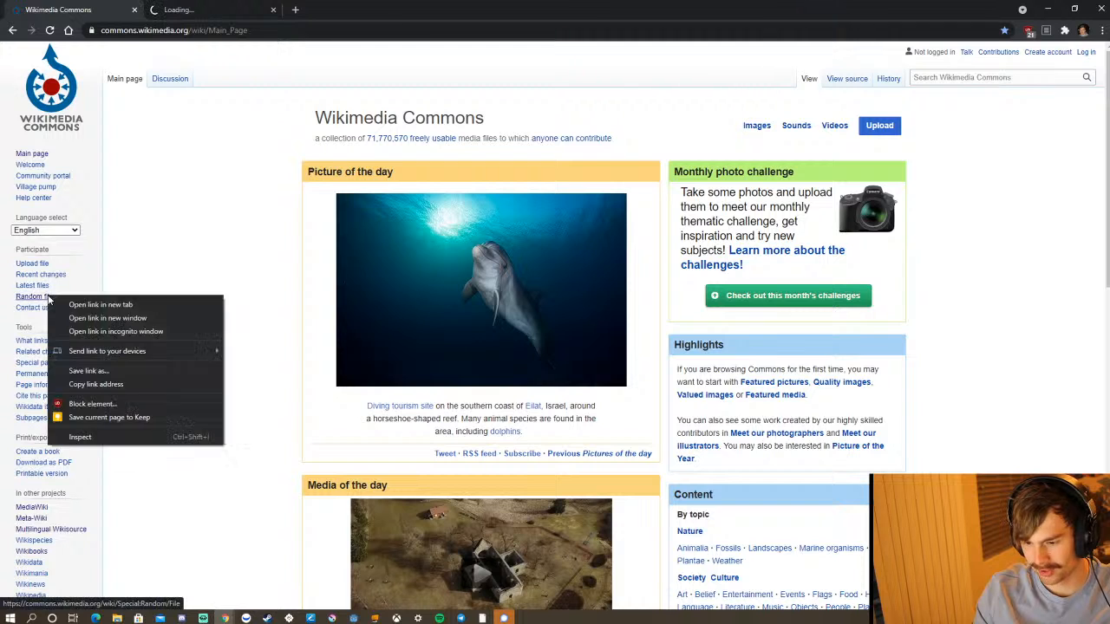
click(87, 305)
right_click(49, 299)
click(87, 305)
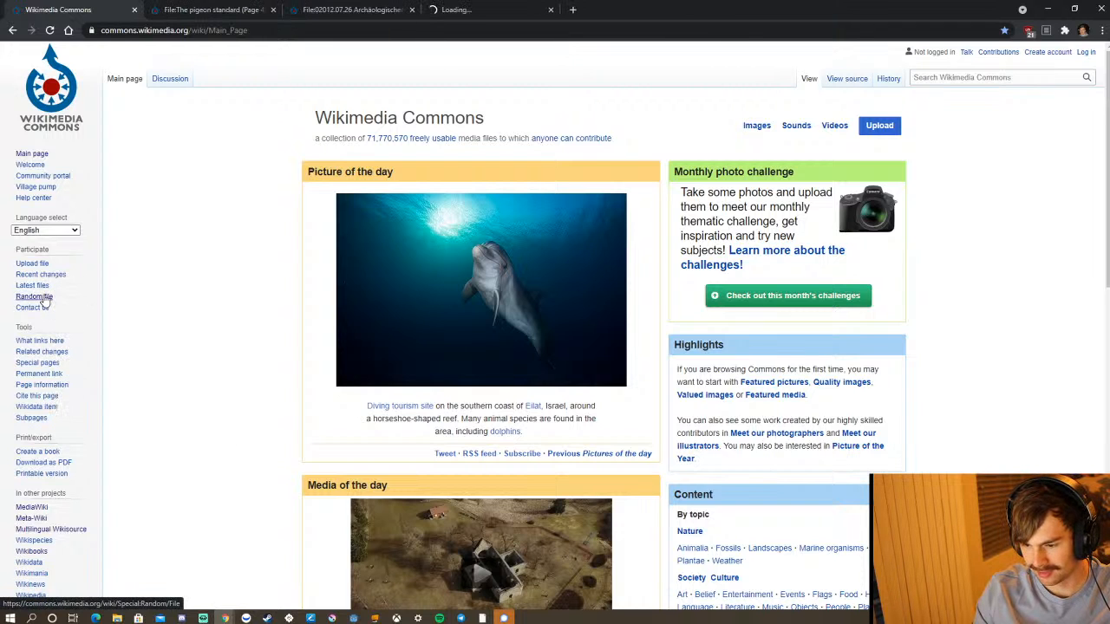
right_click(48, 299)
click(82, 306)
right_click(48, 299)
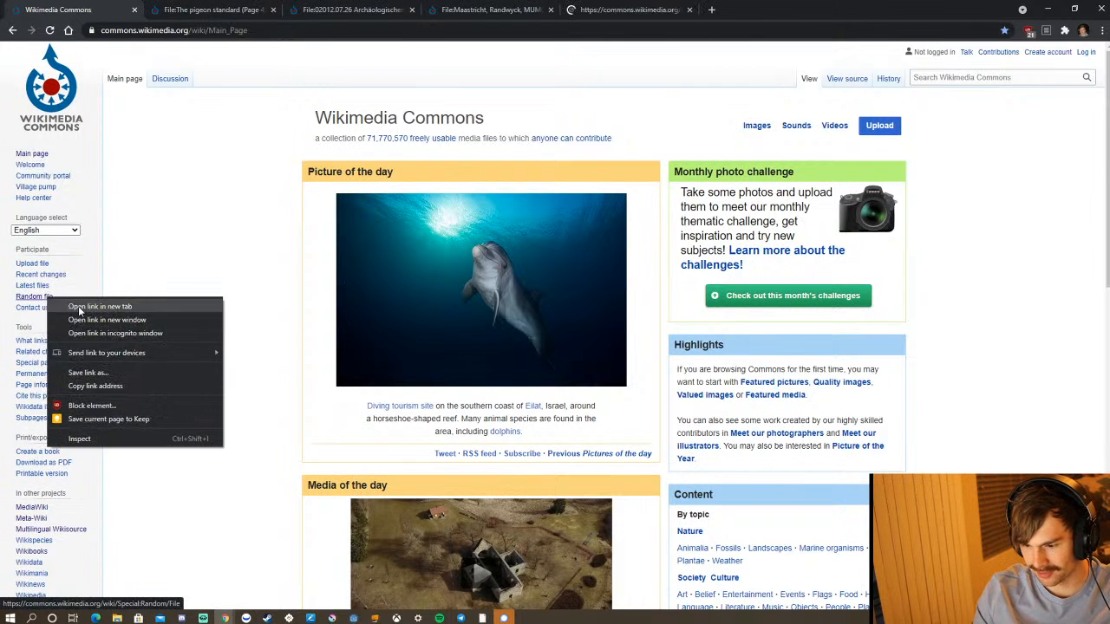
click(79, 309)
right_click(46, 296)
click(68, 307)
right_click(42, 297)
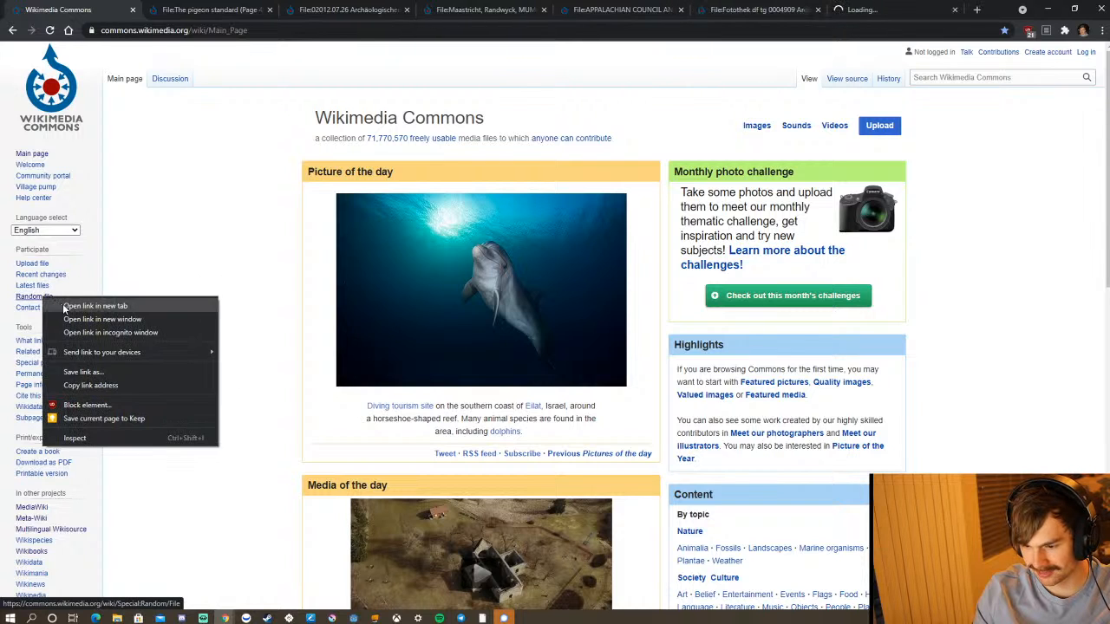
click(64, 307)
right_click(45, 296)
click(68, 306)
right_click(49, 298)
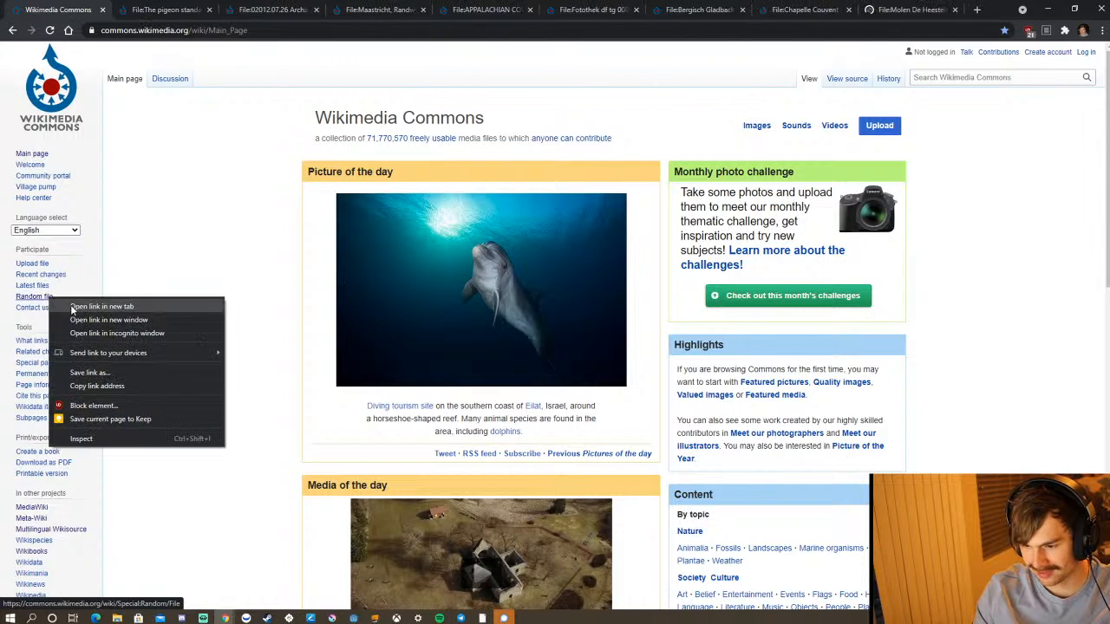
click(72, 307)
right_click(52, 297)
click(69, 306)
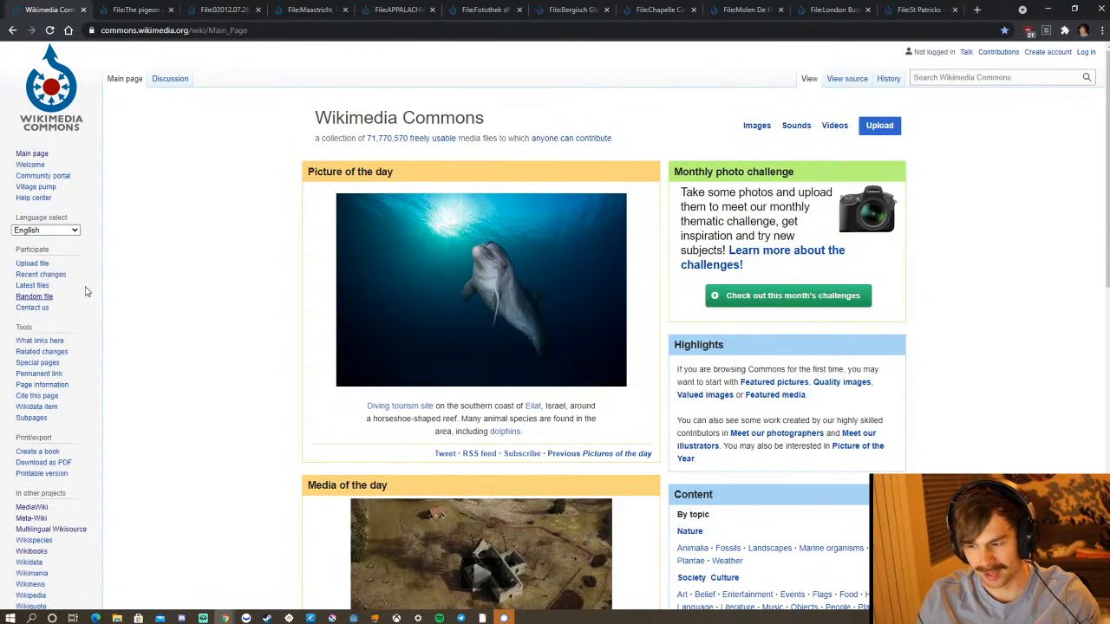
click(84, 9)
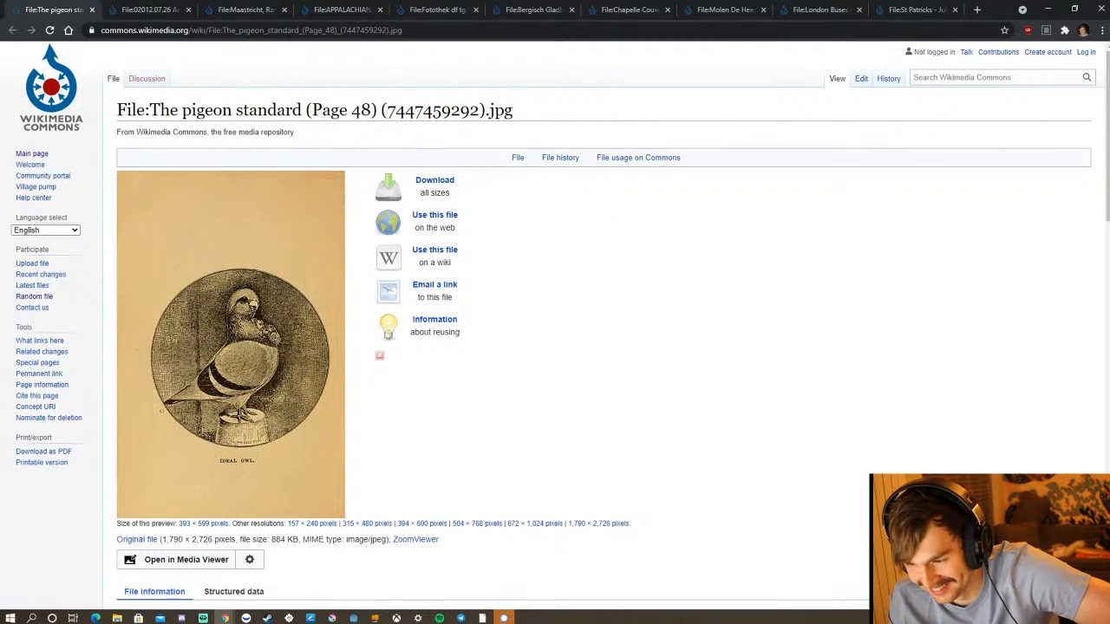
Review the first random files and close the Appalachian Council PDF and the Fotothek architecture drawing.
click(161, 10)
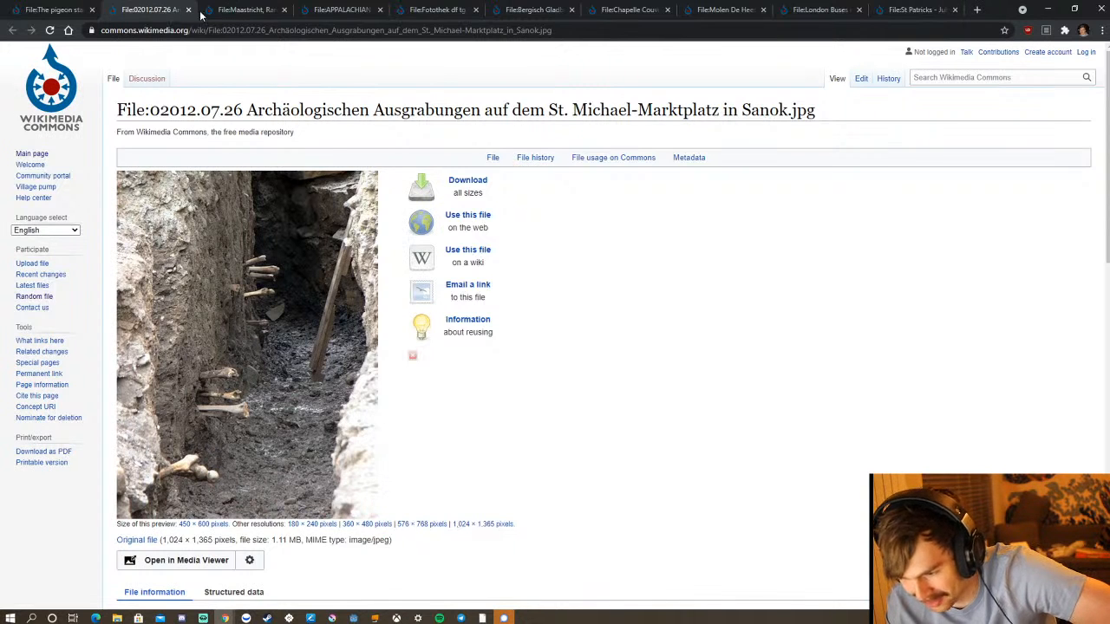
click(235, 14)
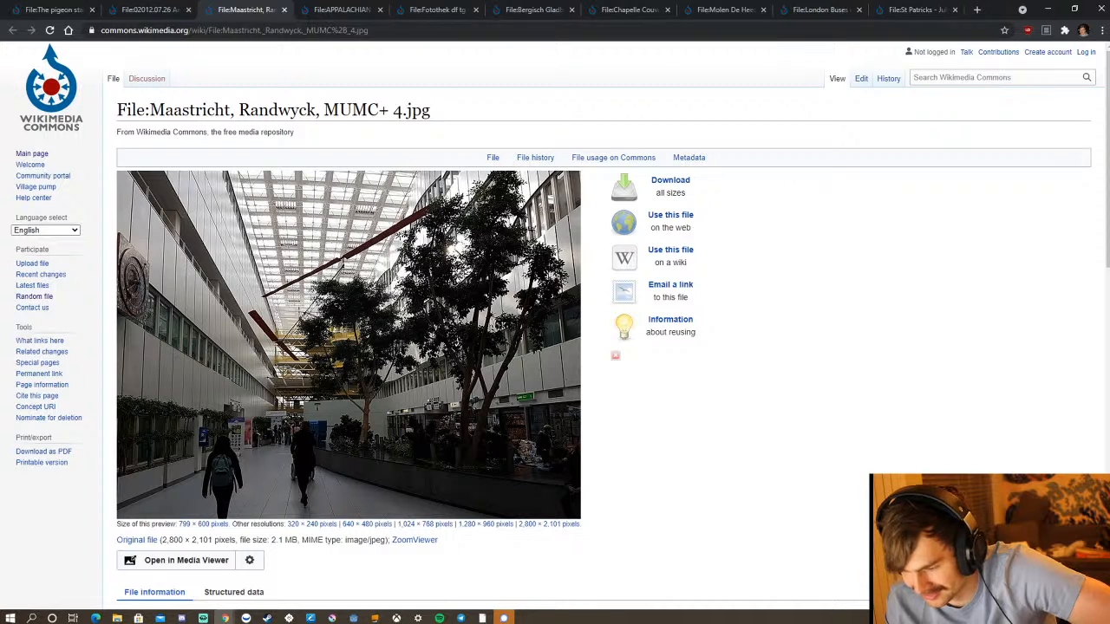
click(347, 9)
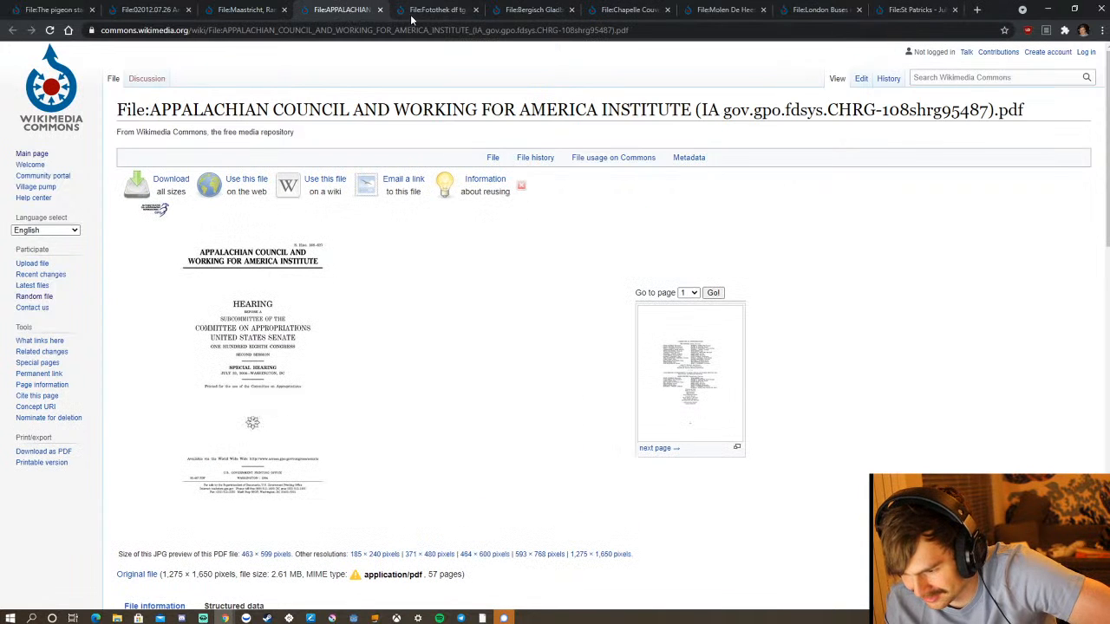
click(380, 11)
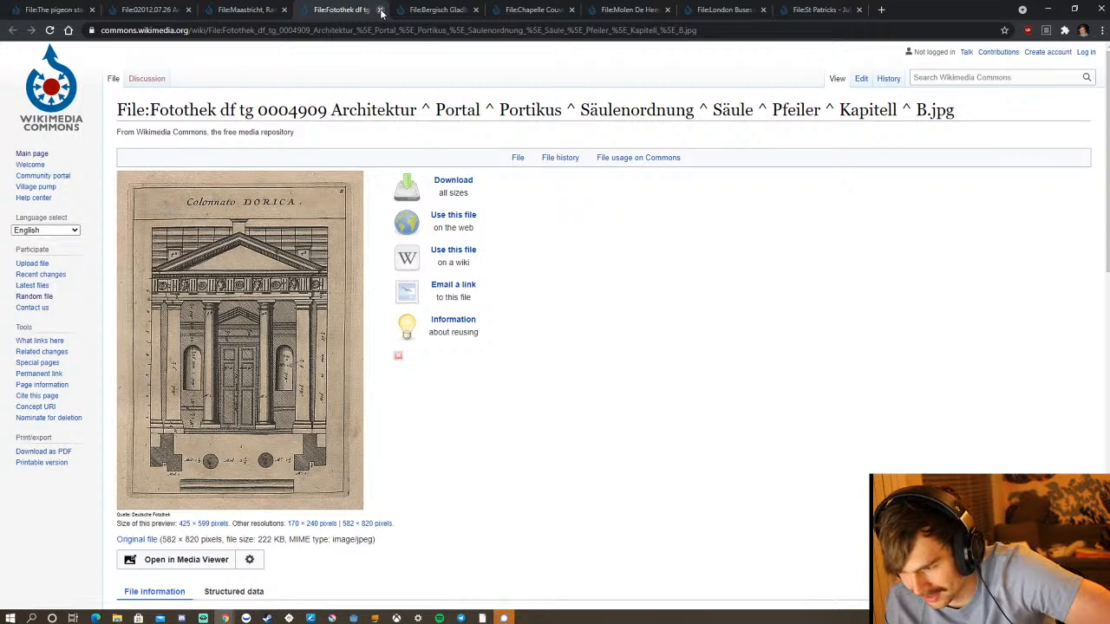
click(381, 10)
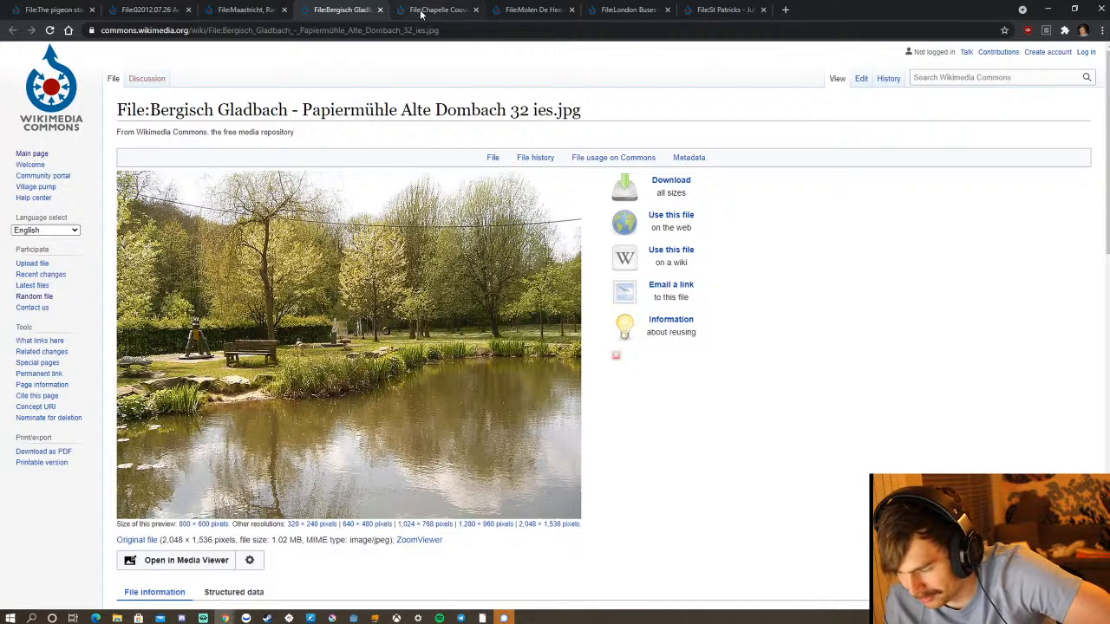
Compare the Chapelle Couvent, Molen De Heesterboom, London Buses and St Patricks photos as possible painting references.
click(448, 11)
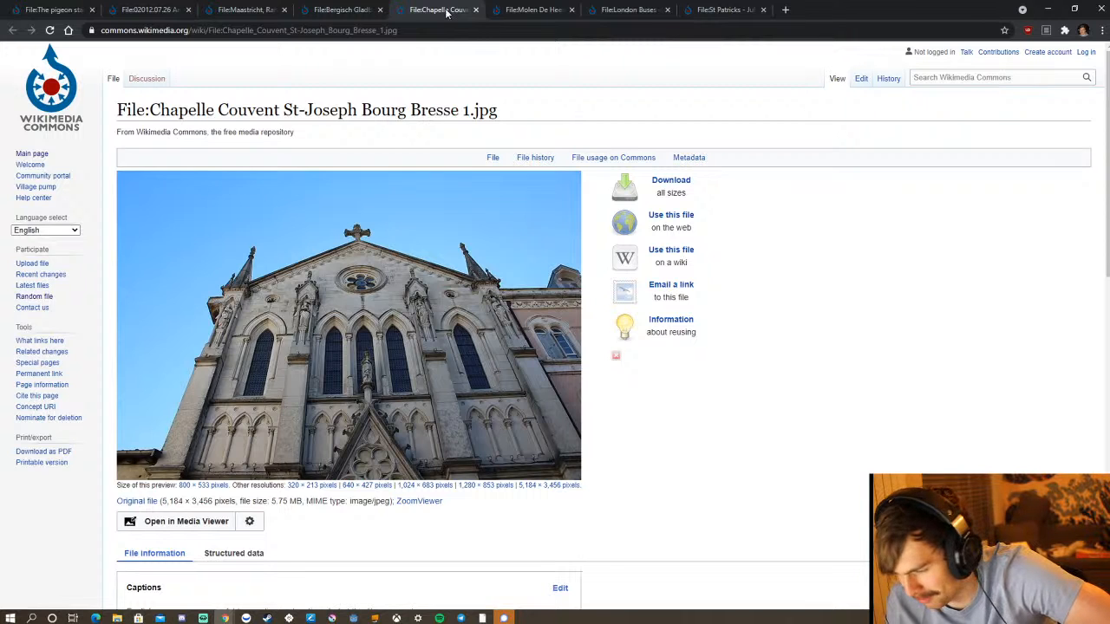
click(535, 10)
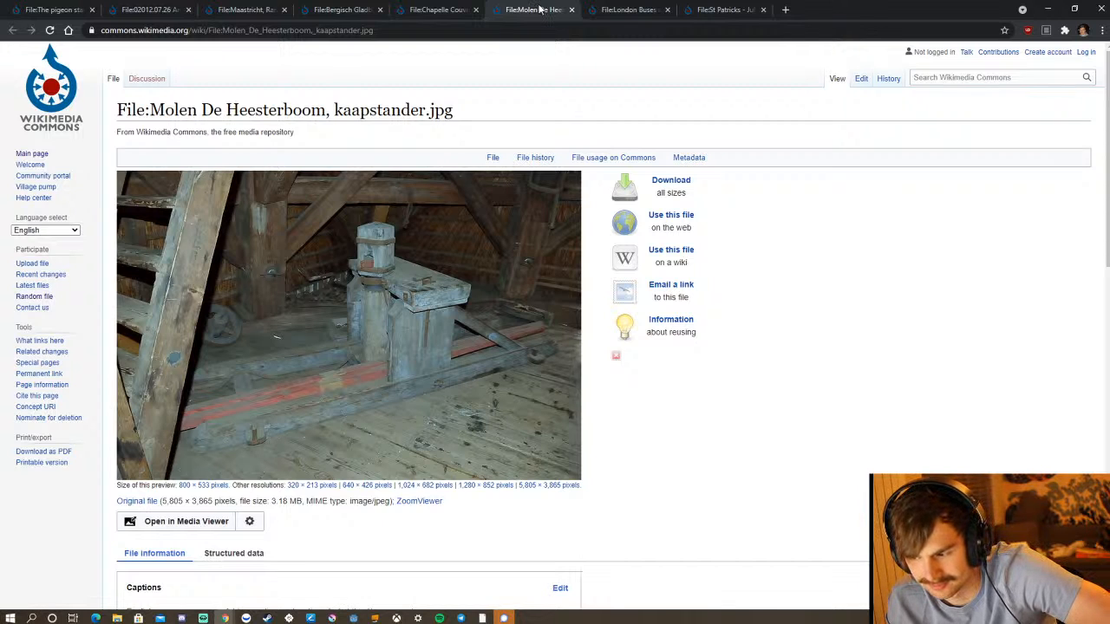
click(437, 10)
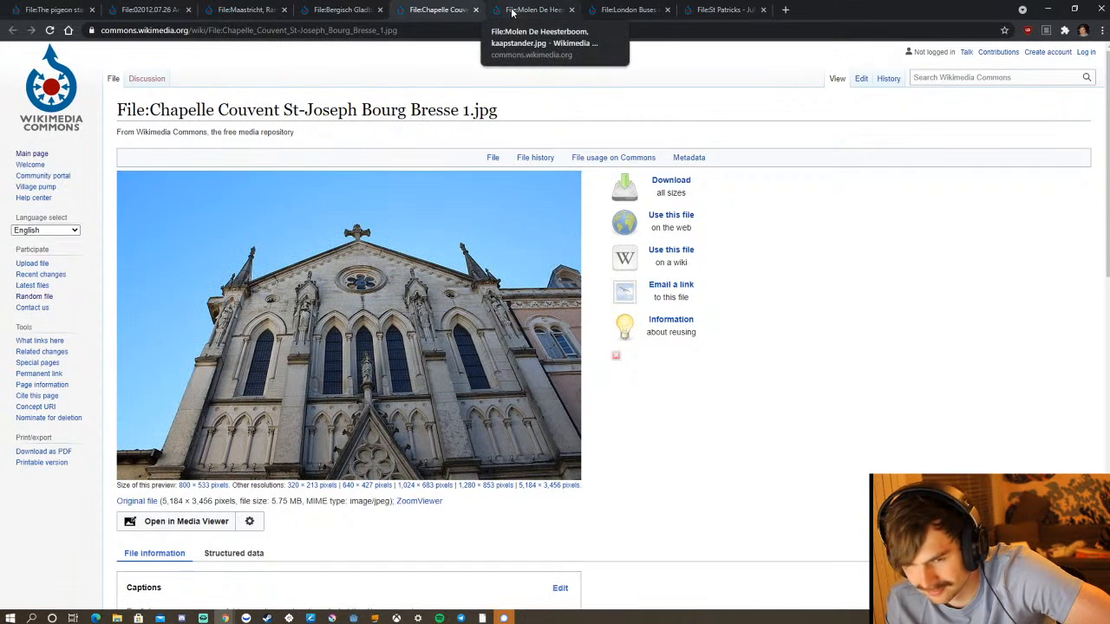
click(600, 12)
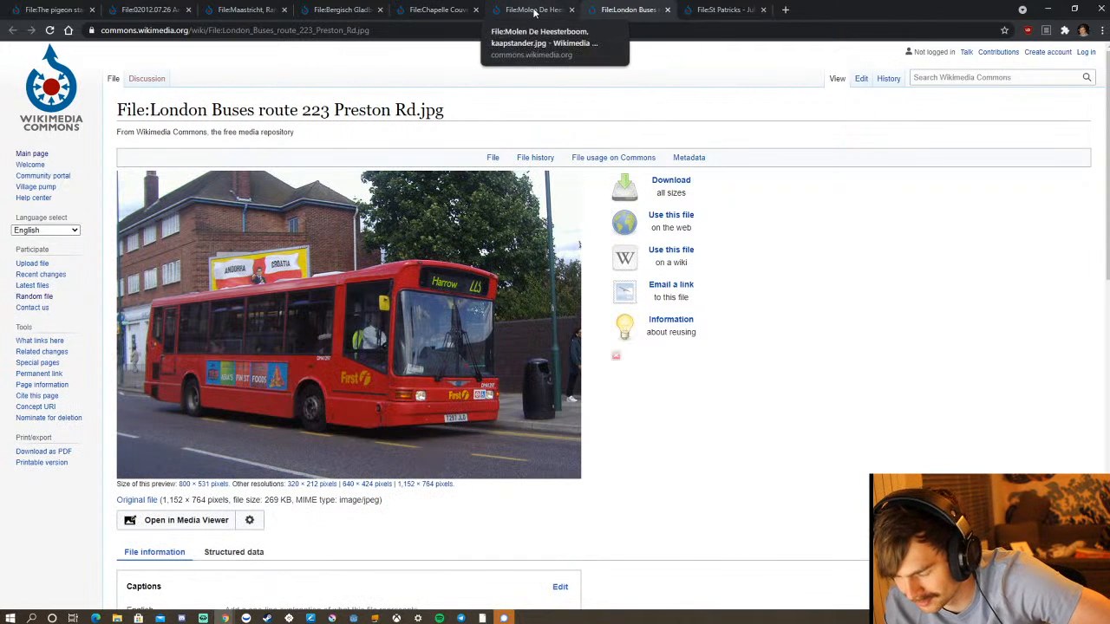
click(538, 12)
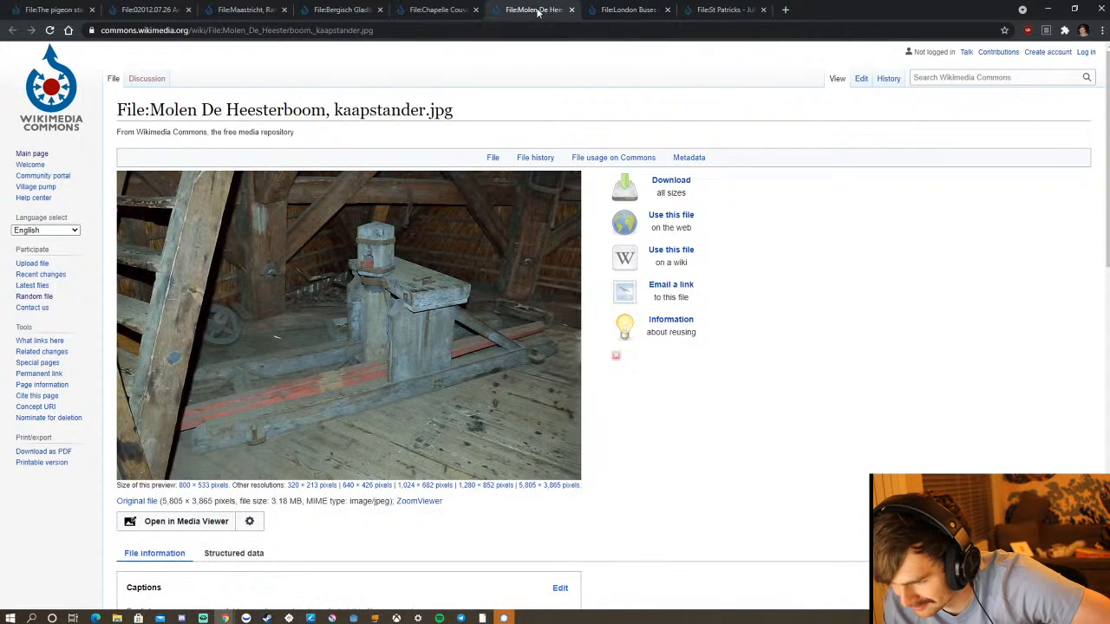
click(707, 14)
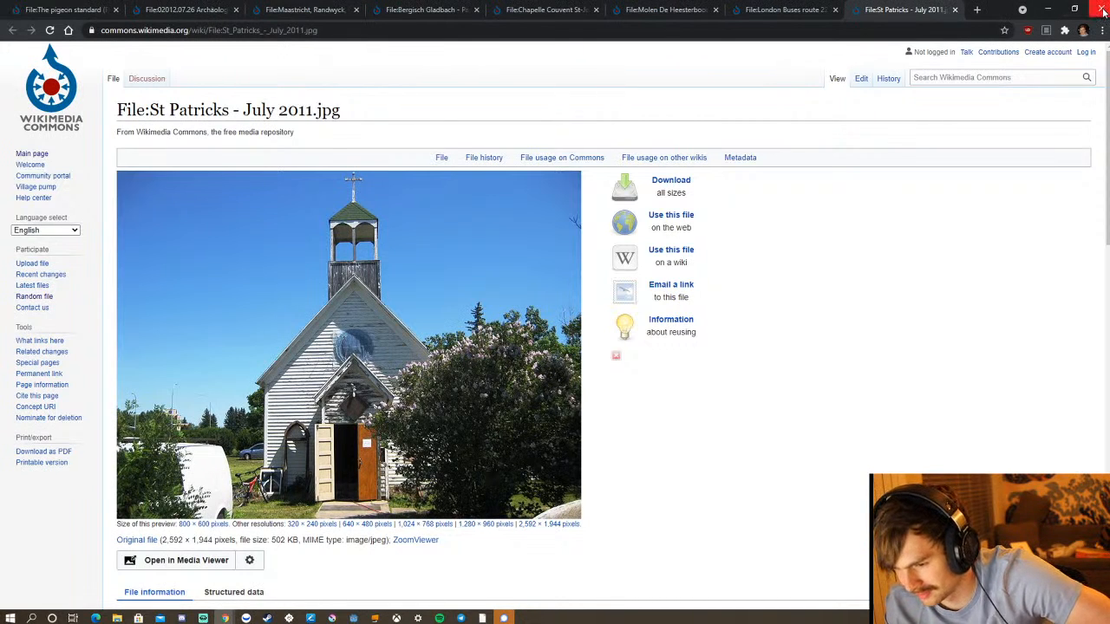
Close the browser window with the random files and maximize the Discord streaming window.
click(1101, 11)
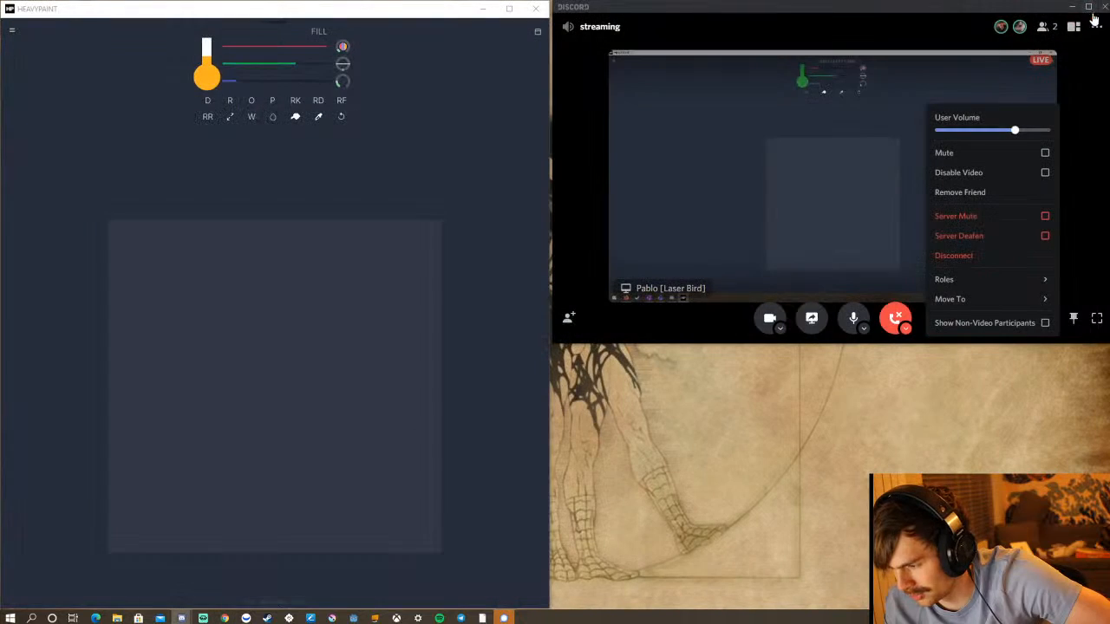
click(1089, 9)
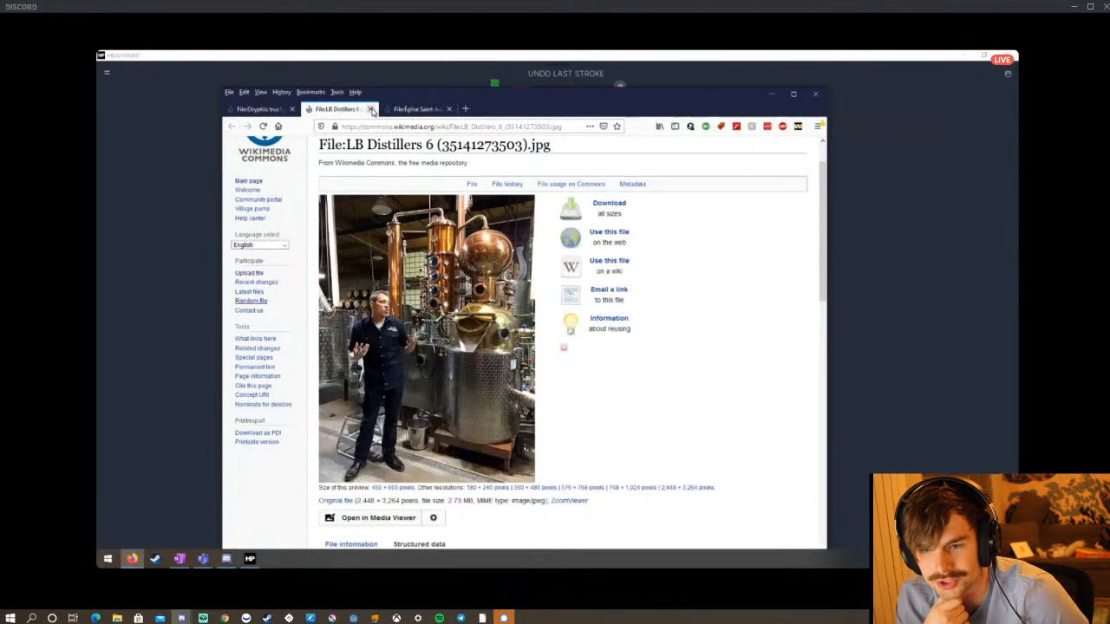
Close the LB Distillers and Ozyptila trux1 files in the shared browser and copy the Église Saint-Julien church image.
click(370, 110)
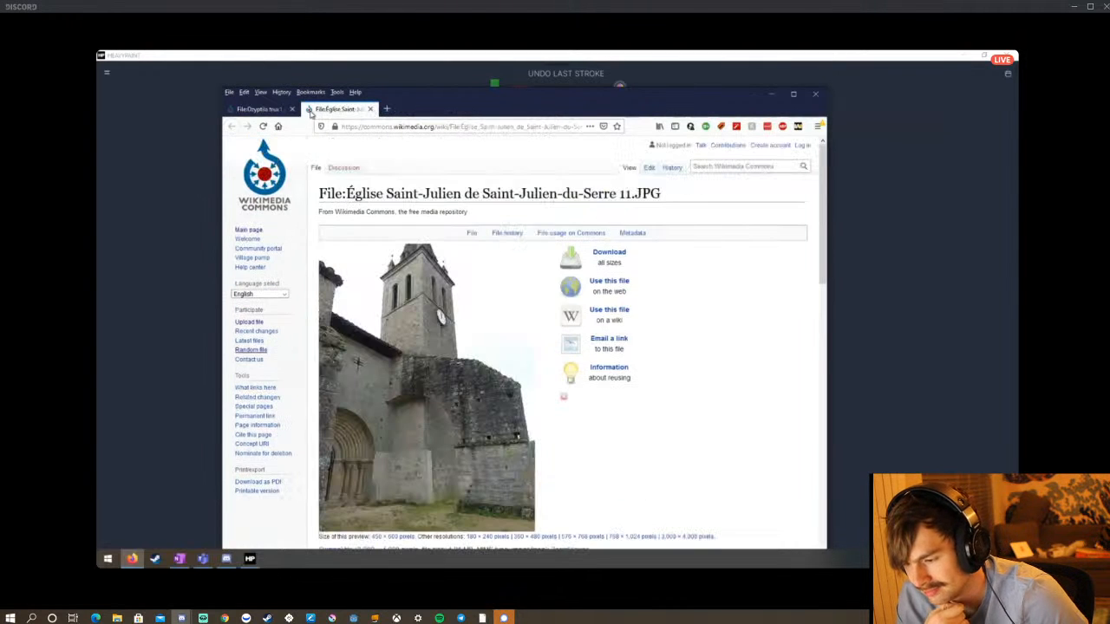
click(263, 109)
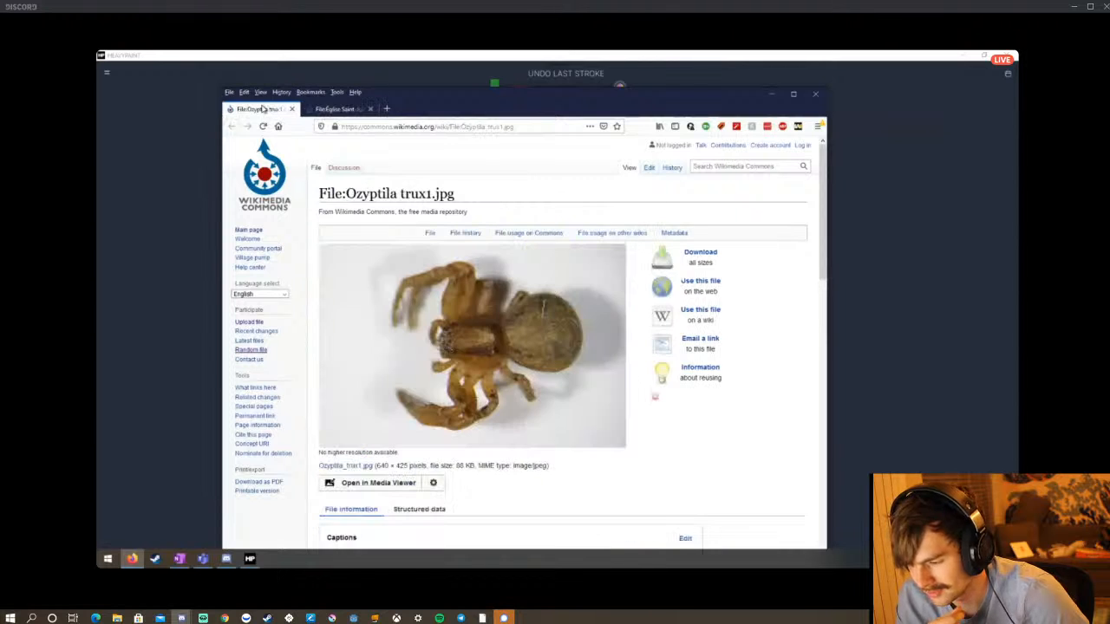
click(343, 111)
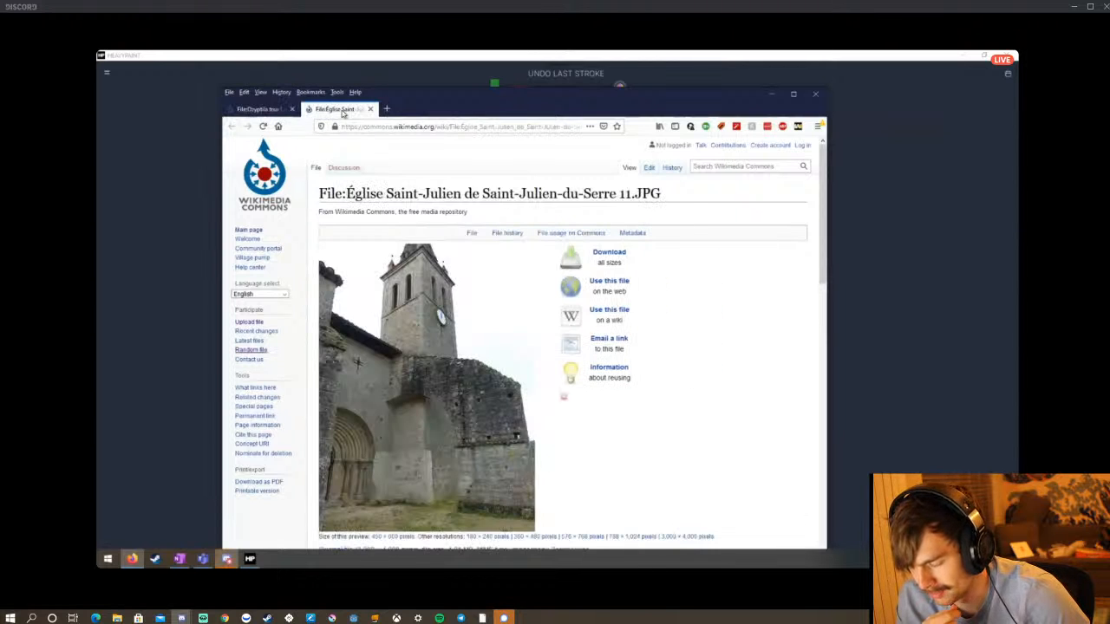
click(293, 109)
right_click(446, 363)
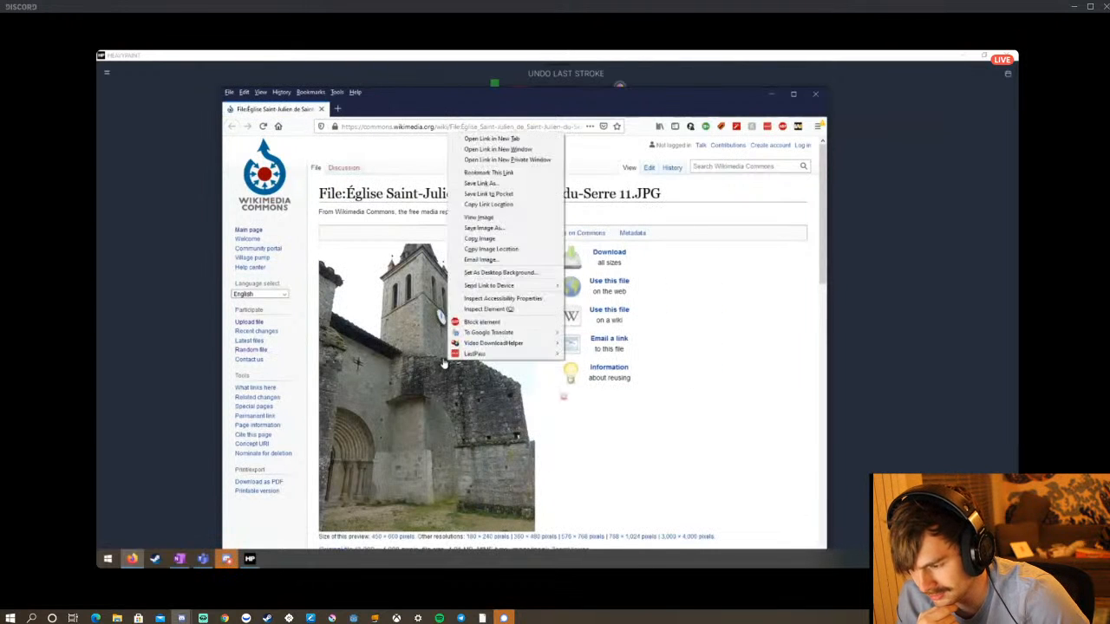
click(488, 239)
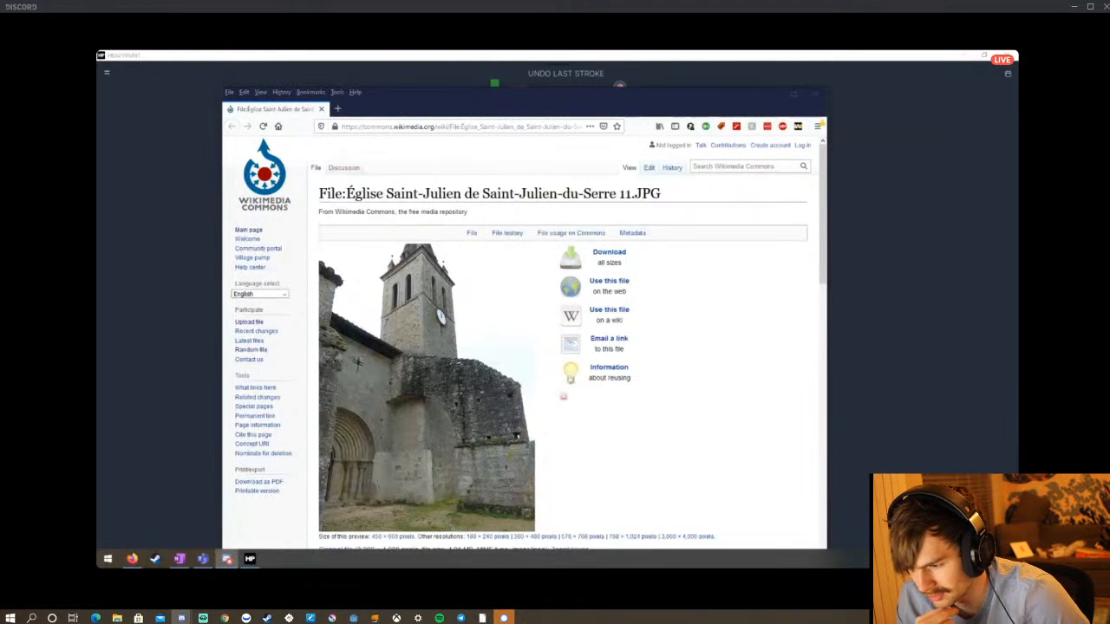
Restore the Discord window to its smaller size and open the church photo's 3,000 × 4,000 pixel original in a maximized browser.
click(514, 128)
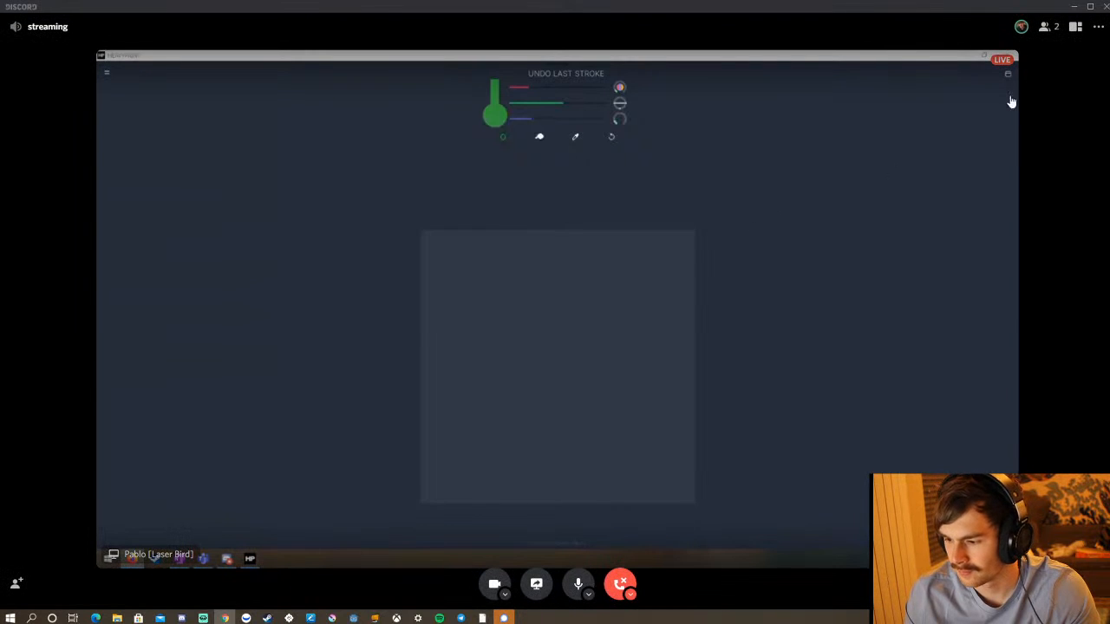
click(1089, 7)
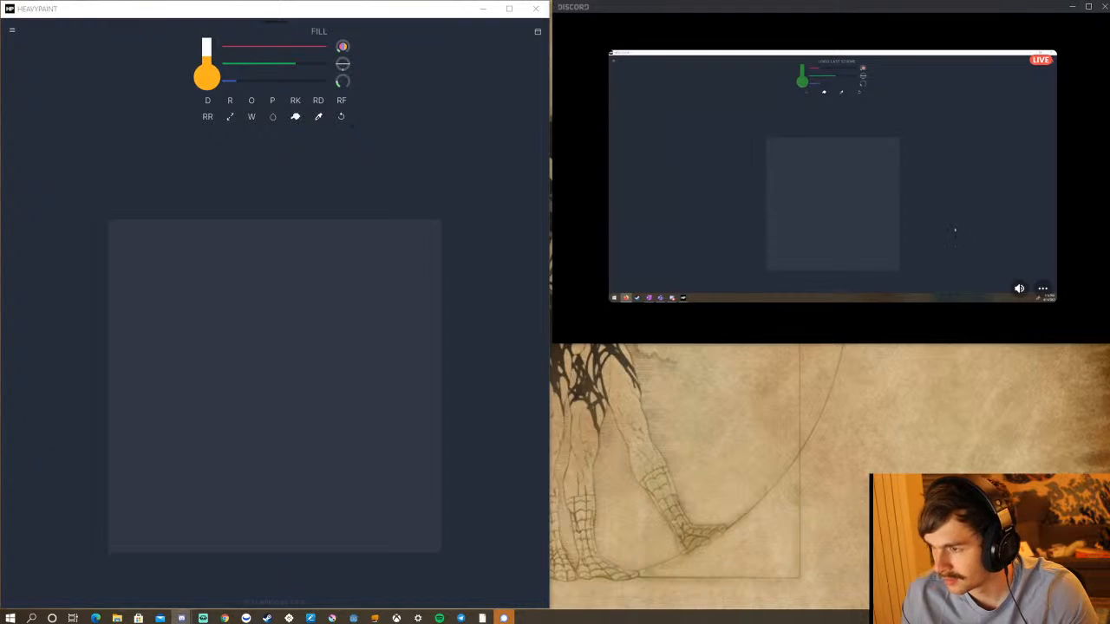
click(225, 617)
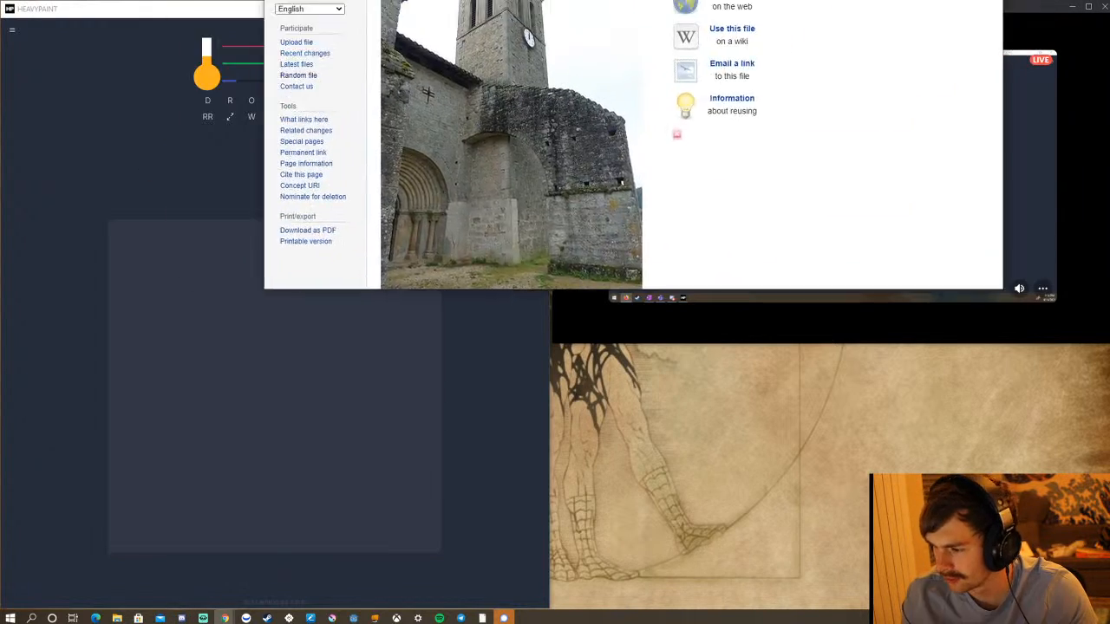
double_click(664, 104)
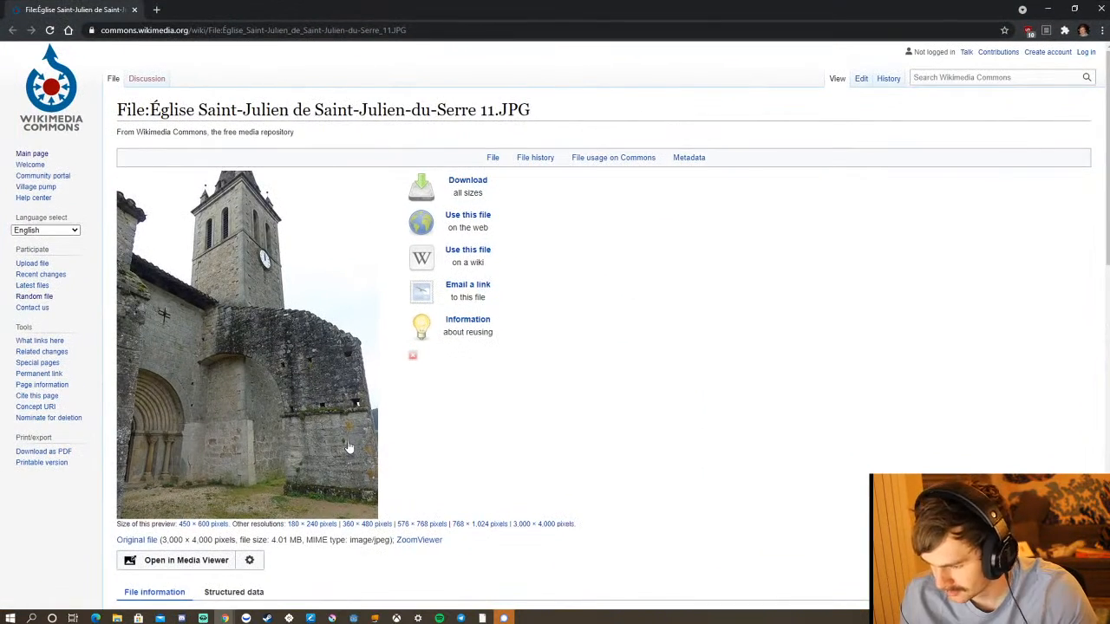
click(540, 526)
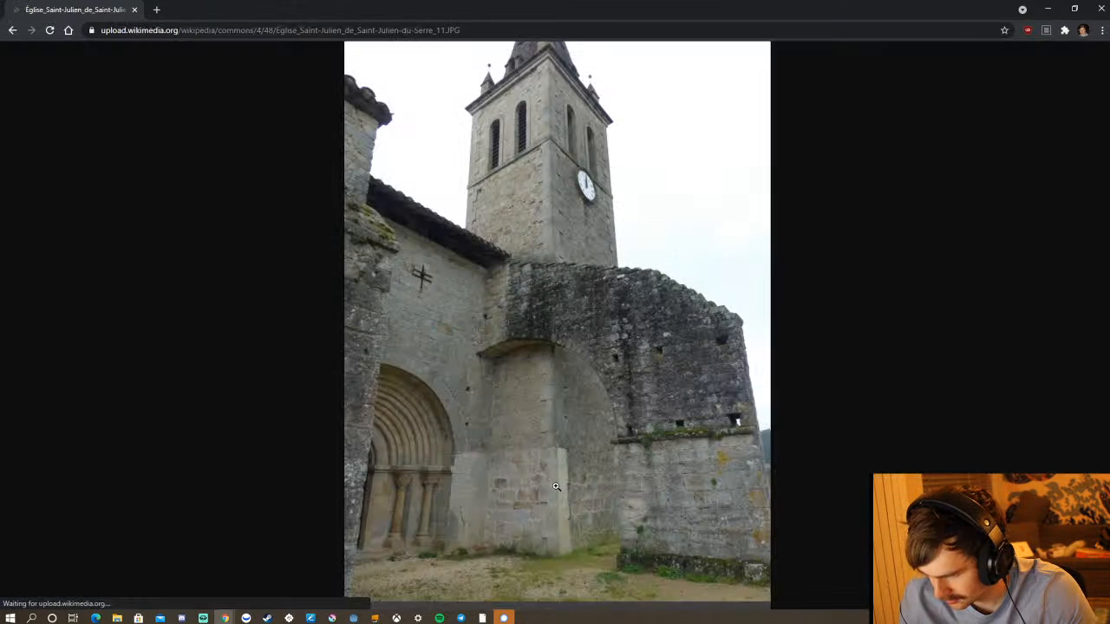
click(592, 369)
click(589, 368)
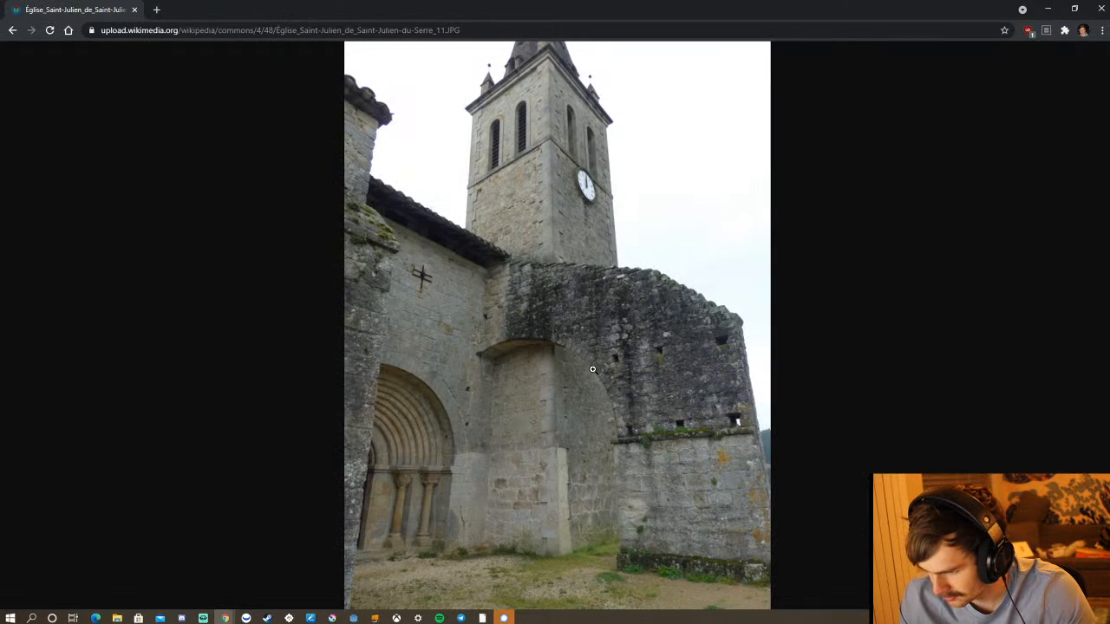
Dock the browser window with the church photo in the screen quarter beneath the Discord stream.
drag(891, 17, 898, 157)
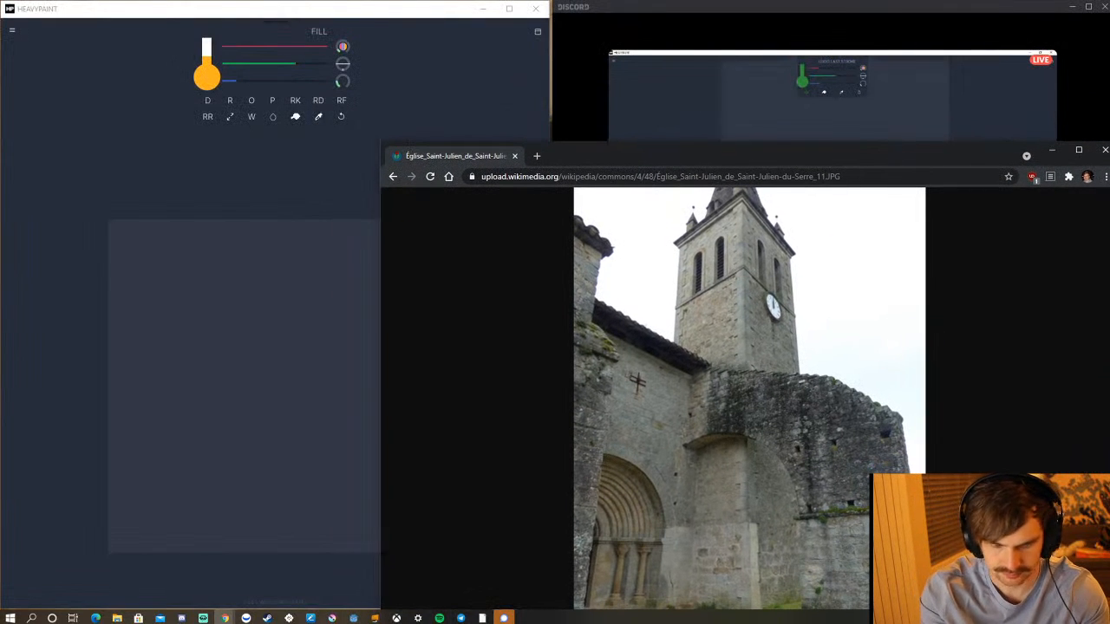
click(1052, 151)
key(super+Up)
key(super+Right)
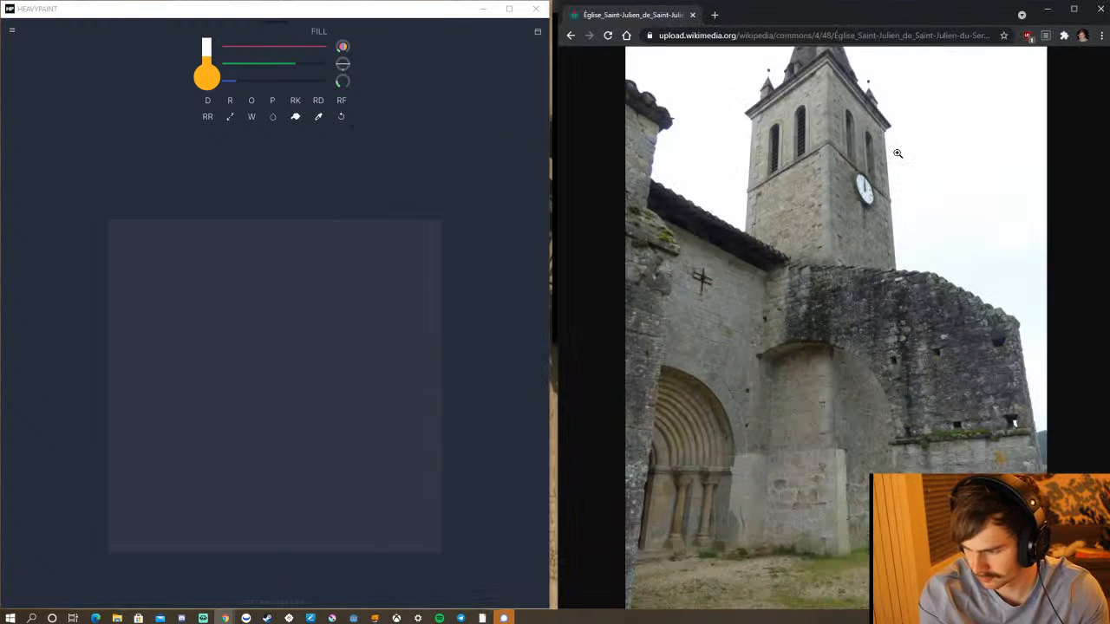
key(super+Down)
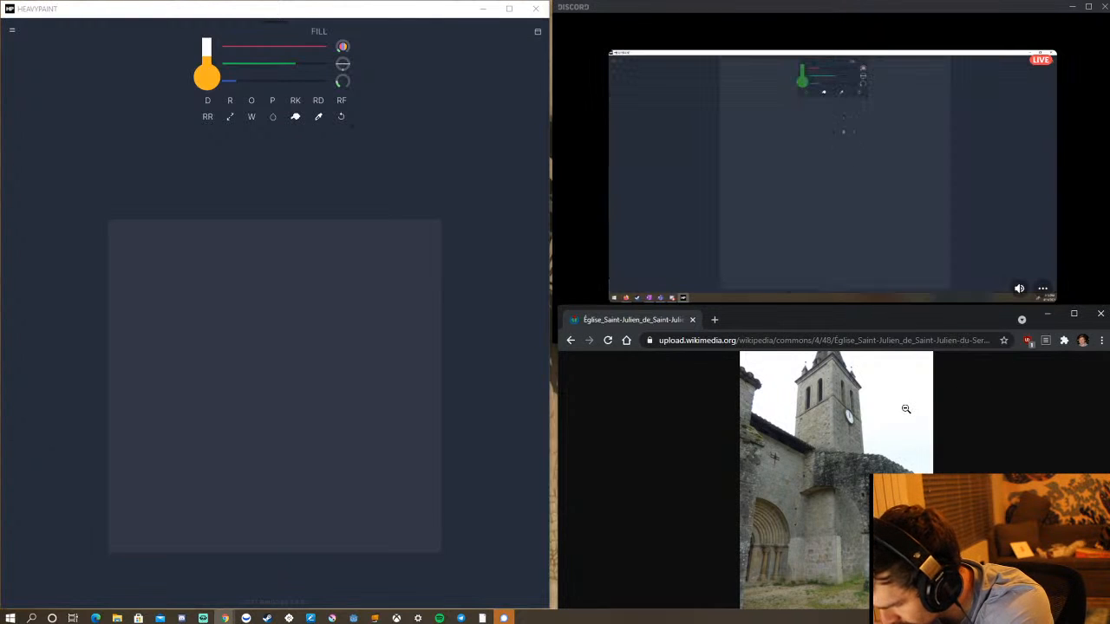
Examine the church photo's stonework and ground at full size, and fit the whole image in the window again.
click(905, 408)
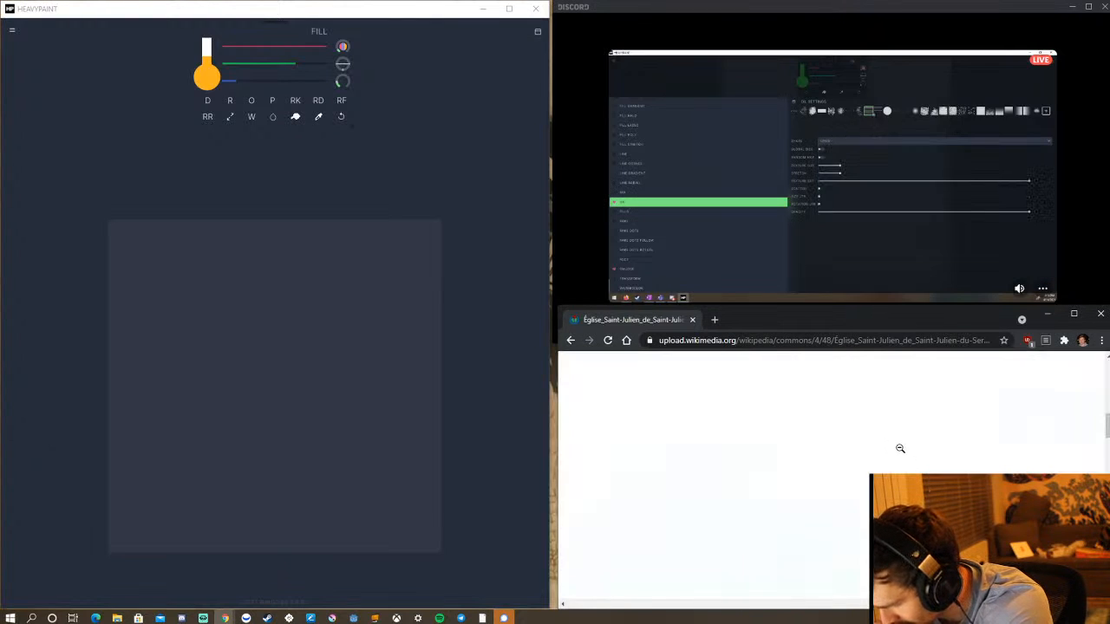
scroll(893, 438, down, 5)
scroll(889, 434, down, 5)
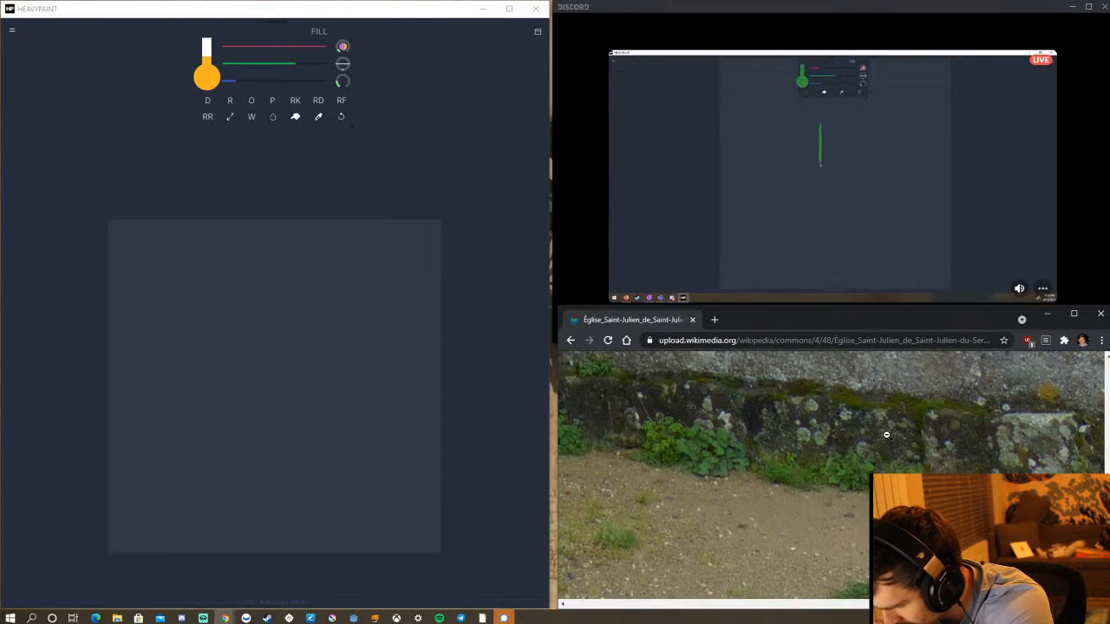
scroll(888, 431, up, 10)
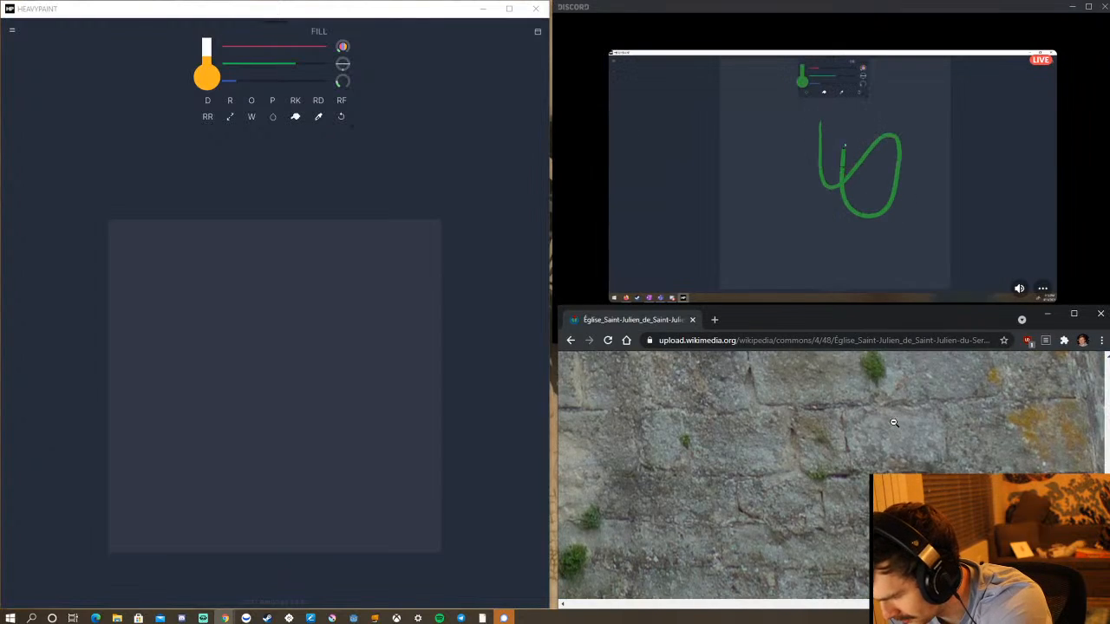
scroll(888, 423, up, 5)
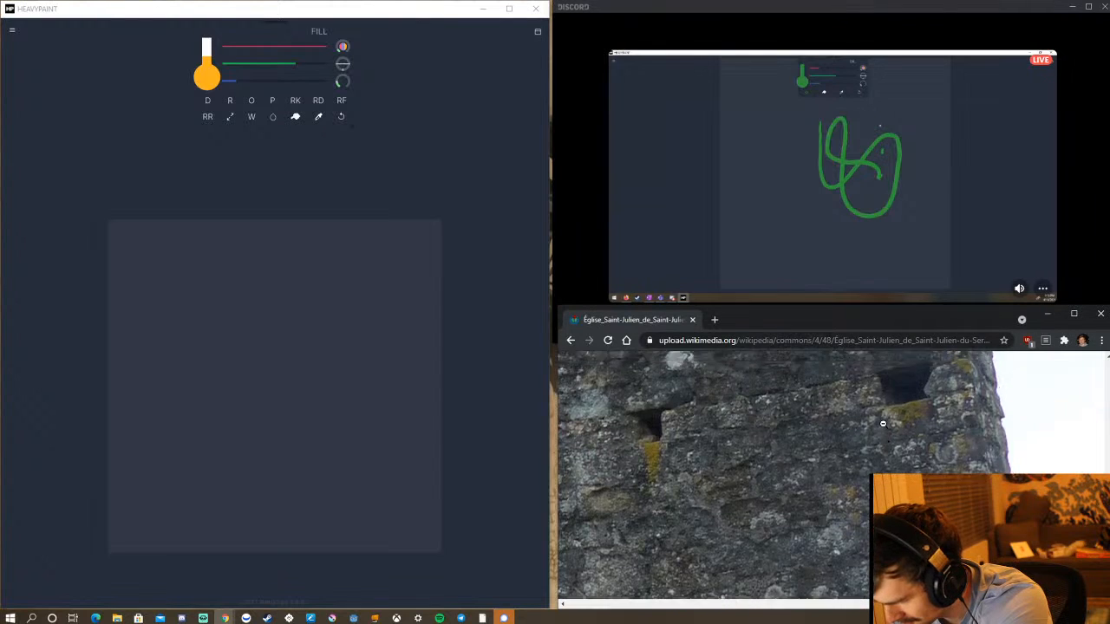
click(883, 422)
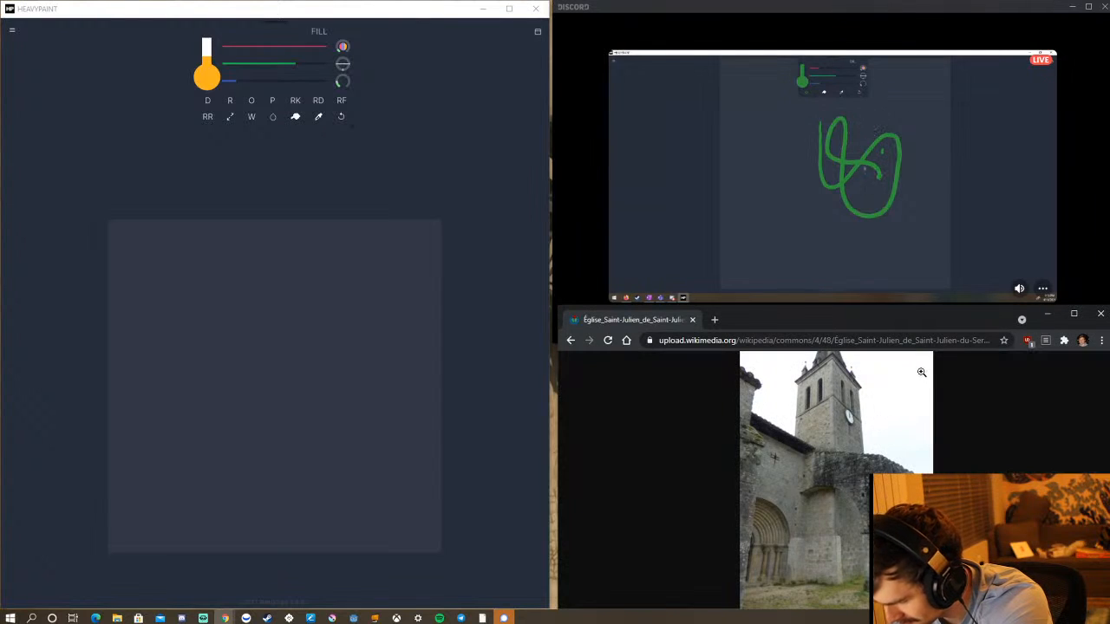
View the church photo maximized, and dock its window beneath the Discord stream again.
click(1073, 314)
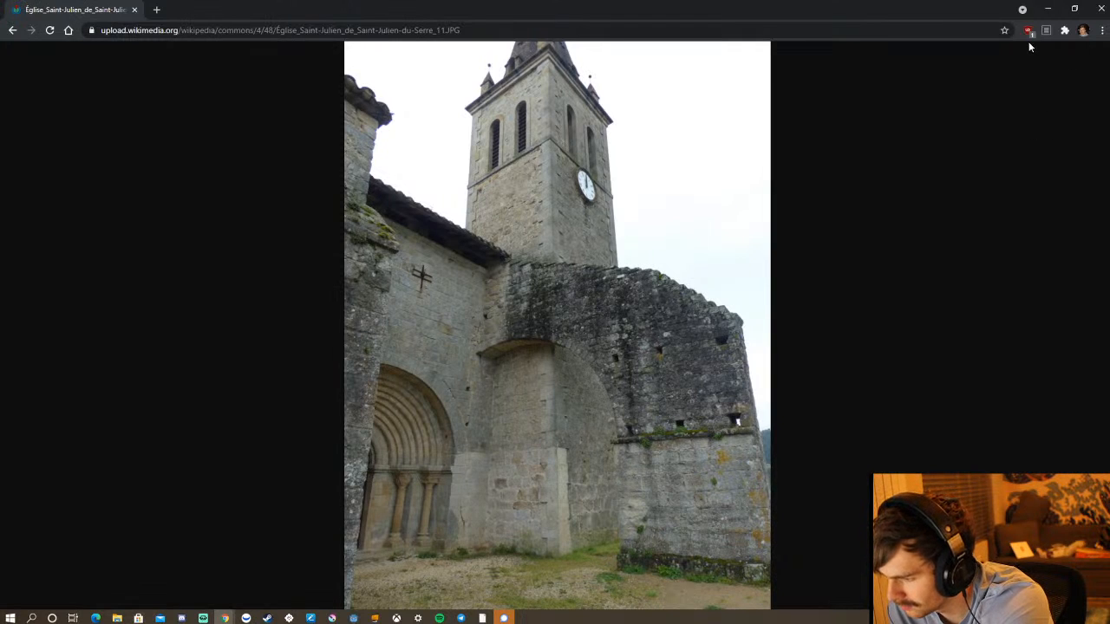
click(1076, 10)
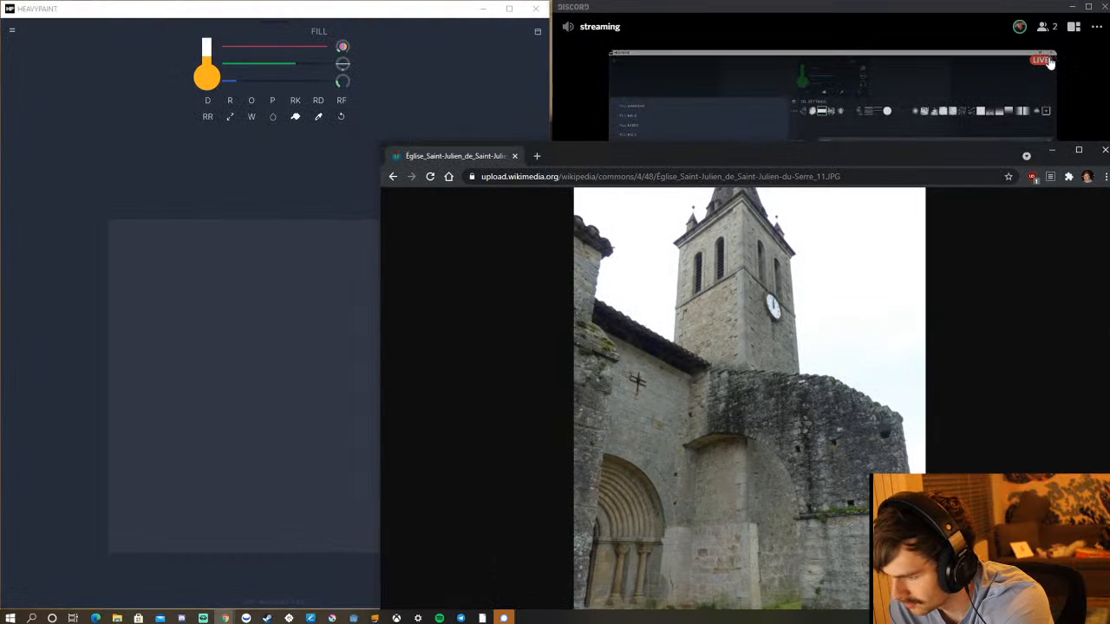
key(super+Right)
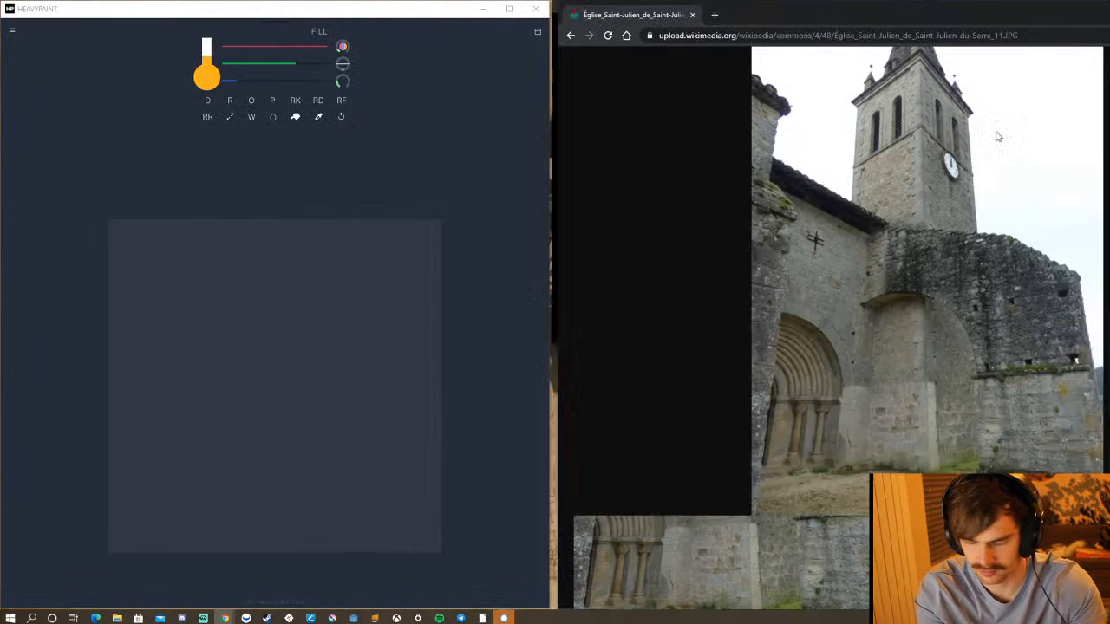
key(super+Down)
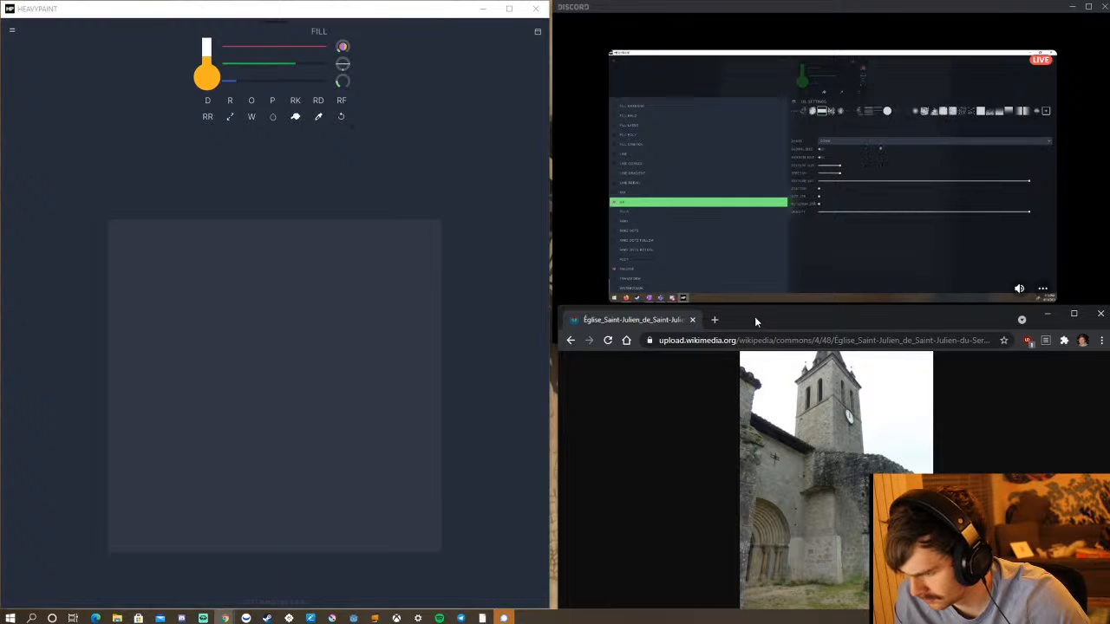
Undock the church photo window, narrow it and place it beneath the Discord stream, beside the HeavyPaint window.
drag(754, 317, 601, 304)
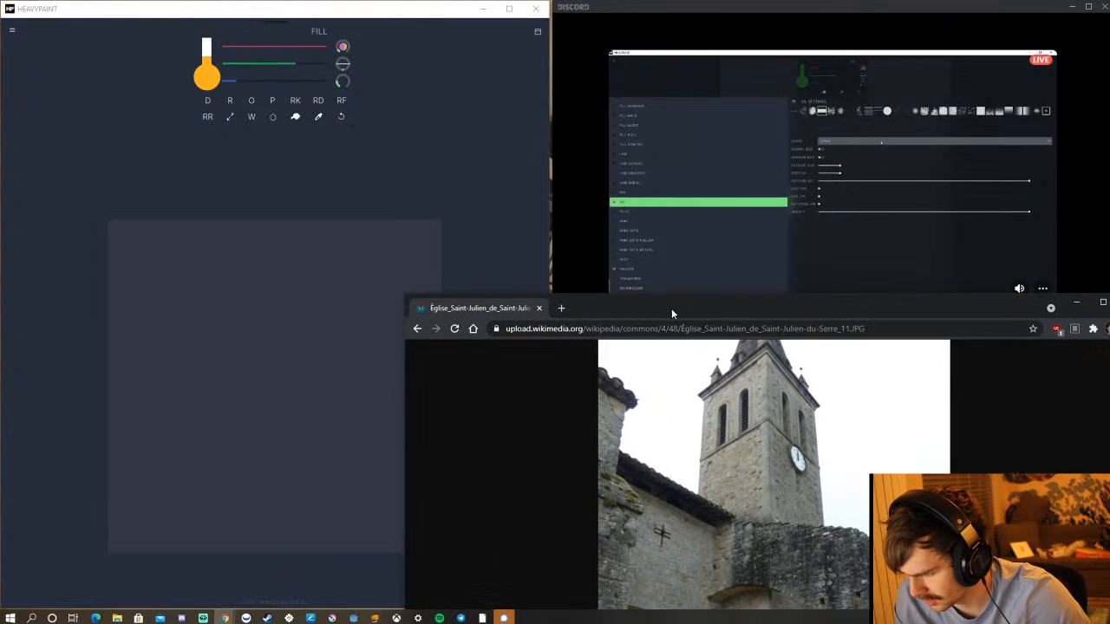
drag(671, 308, 579, 252)
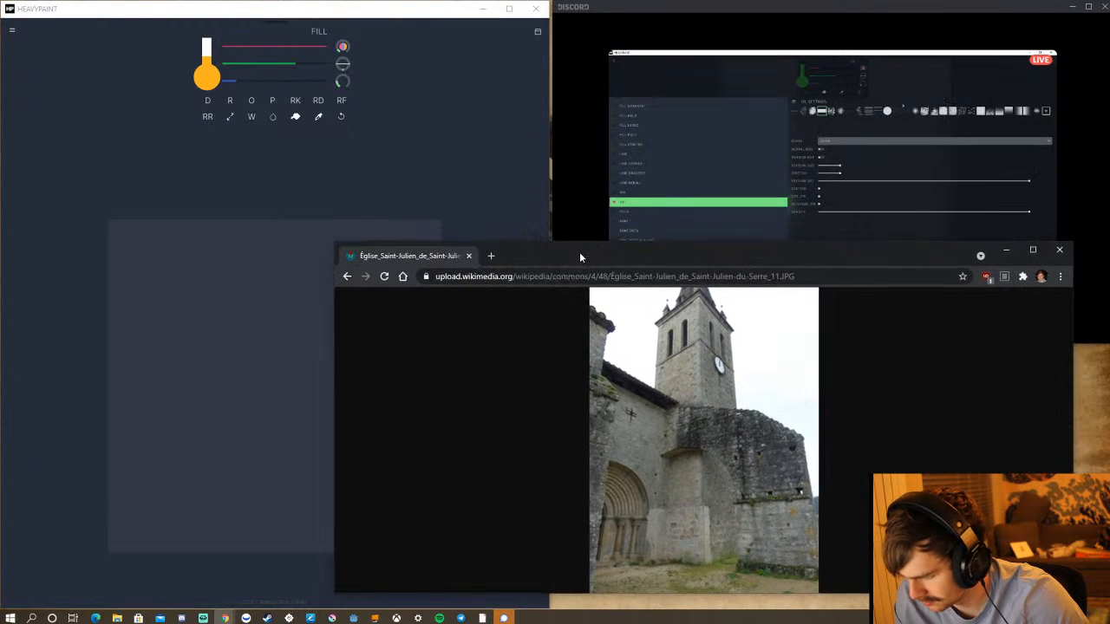
drag(336, 353, 565, 398)
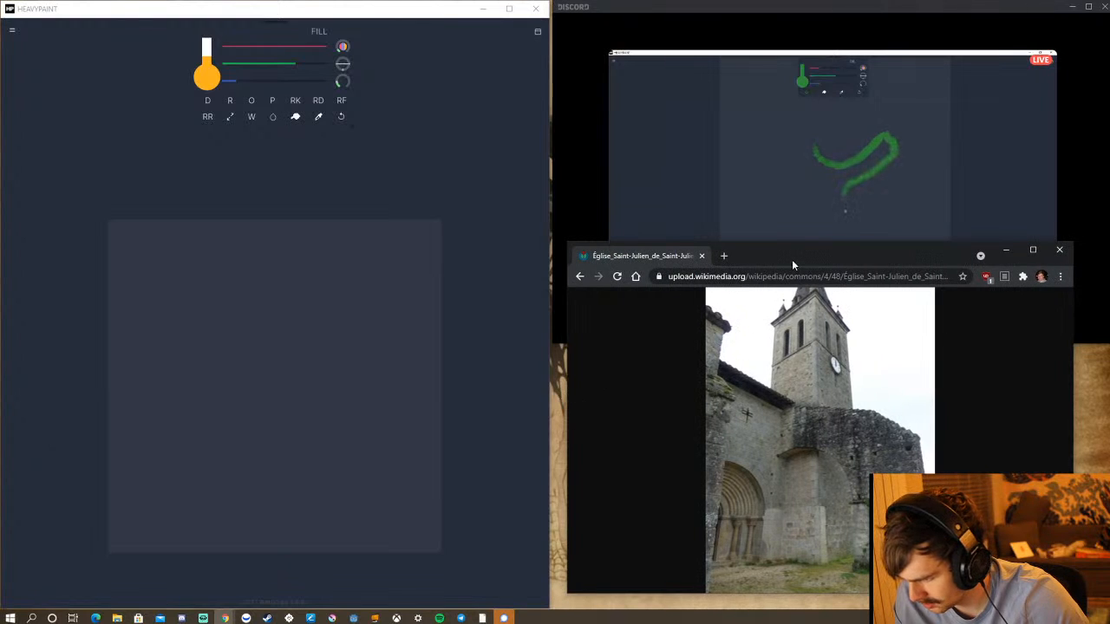
drag(792, 260, 706, 294)
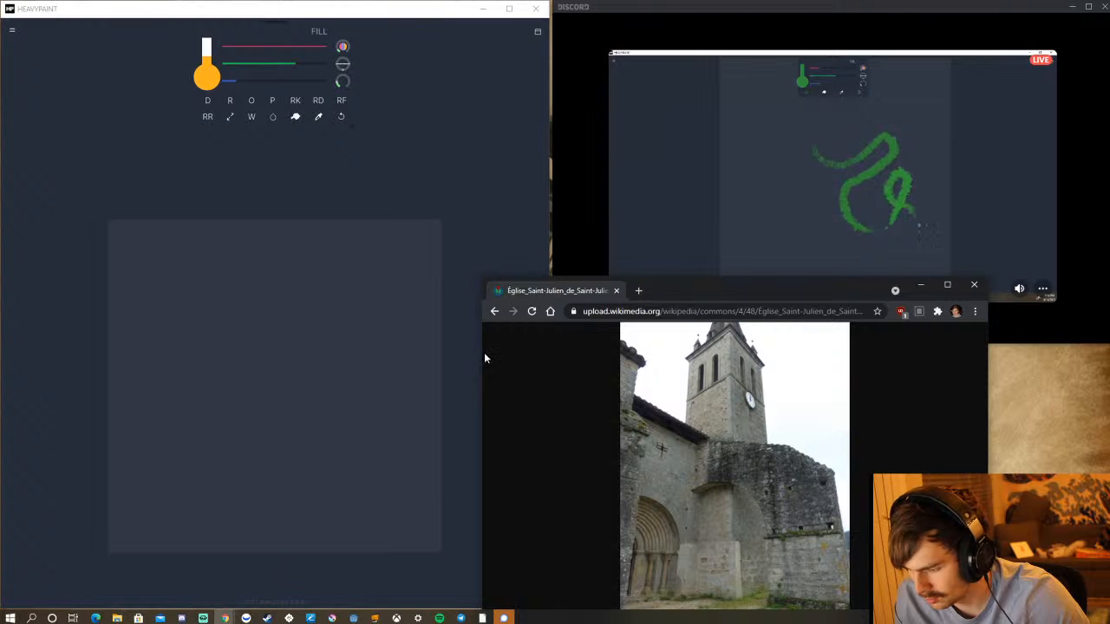
drag(481, 355, 550, 354)
drag(749, 280, 780, 317)
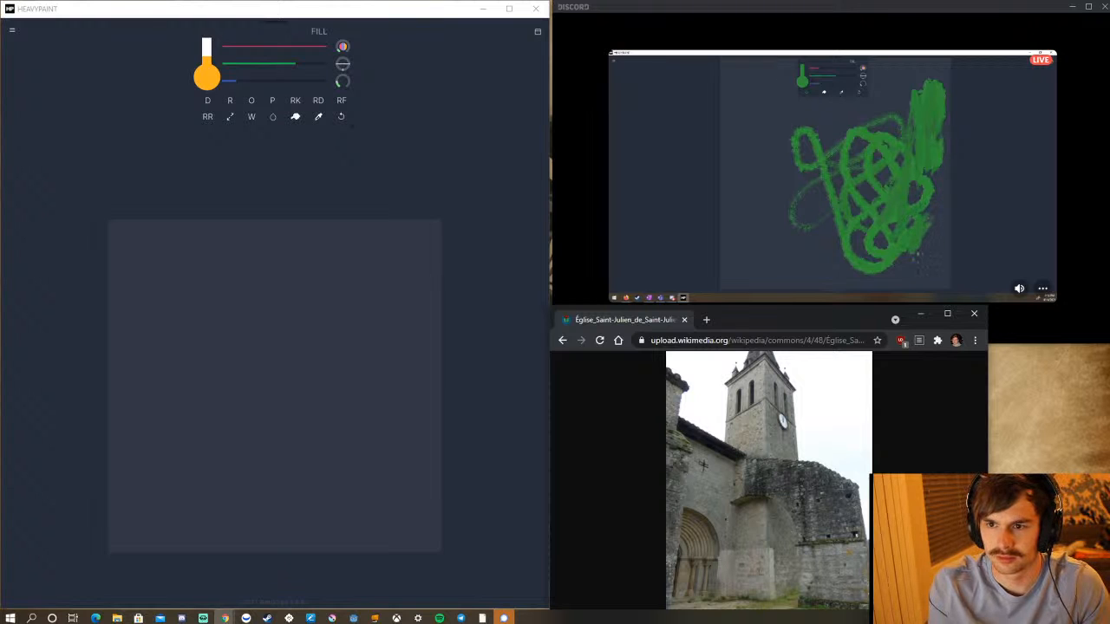
Switch to the Huion Tablet settings, bring the window fully into view and apply the work area settings for Display4.
key(alt+Tab)
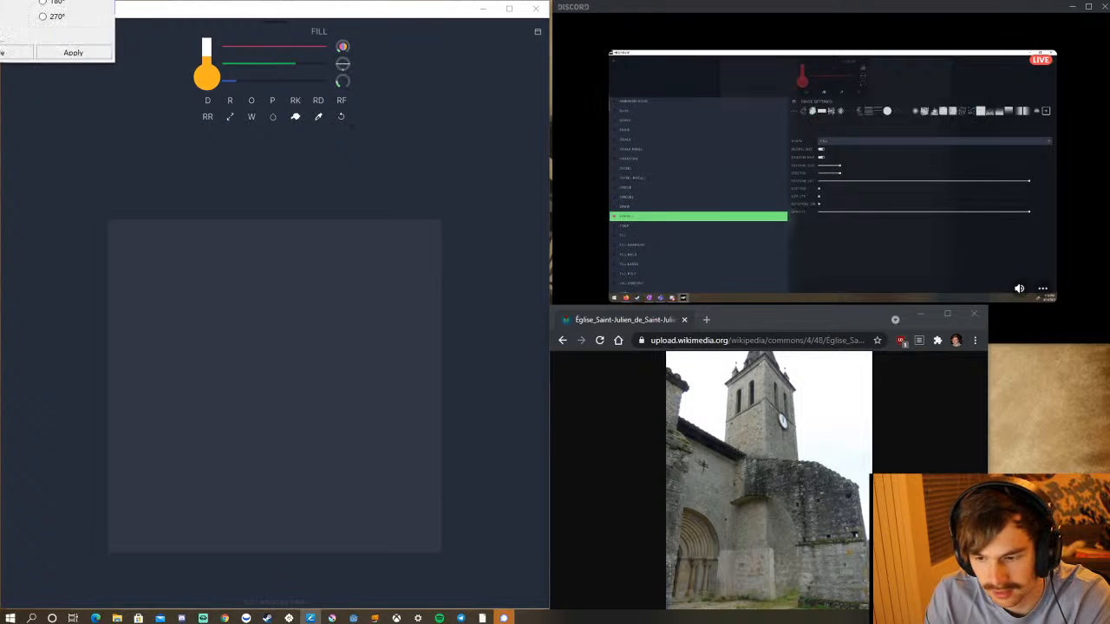
drag(336, 0, 440, 102)
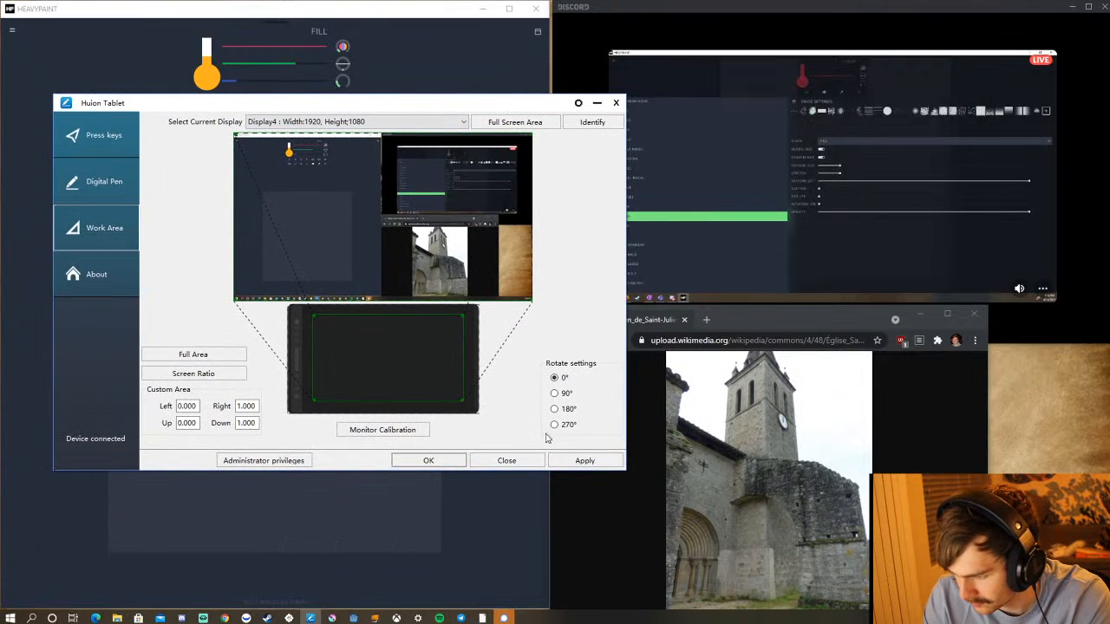
click(580, 462)
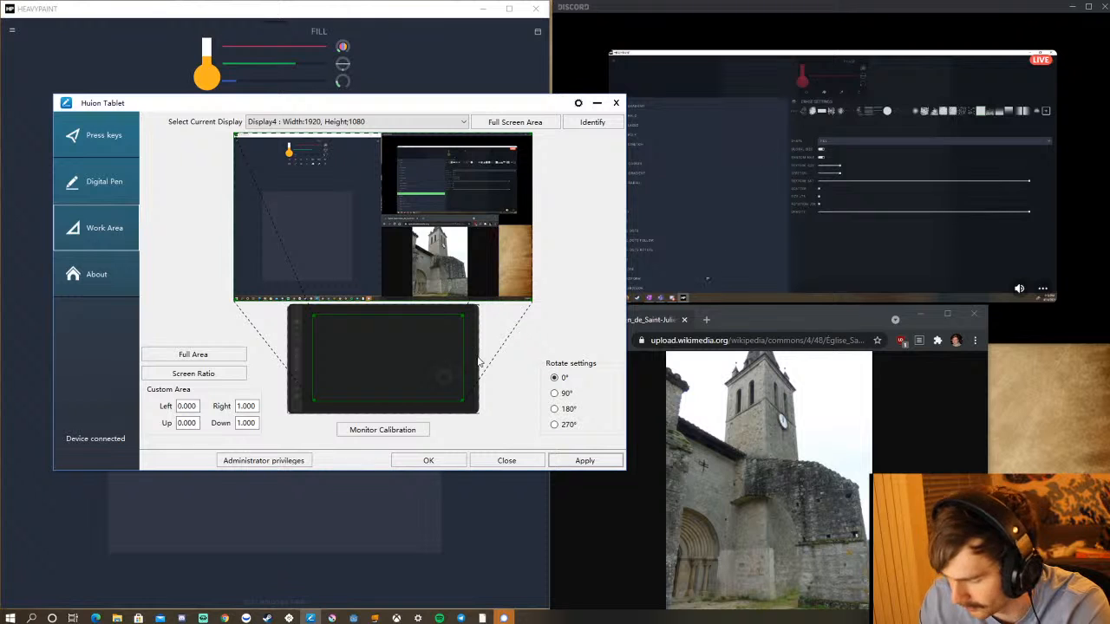
Run the pen display's monitor calibration through all of its target crosses.
click(421, 438)
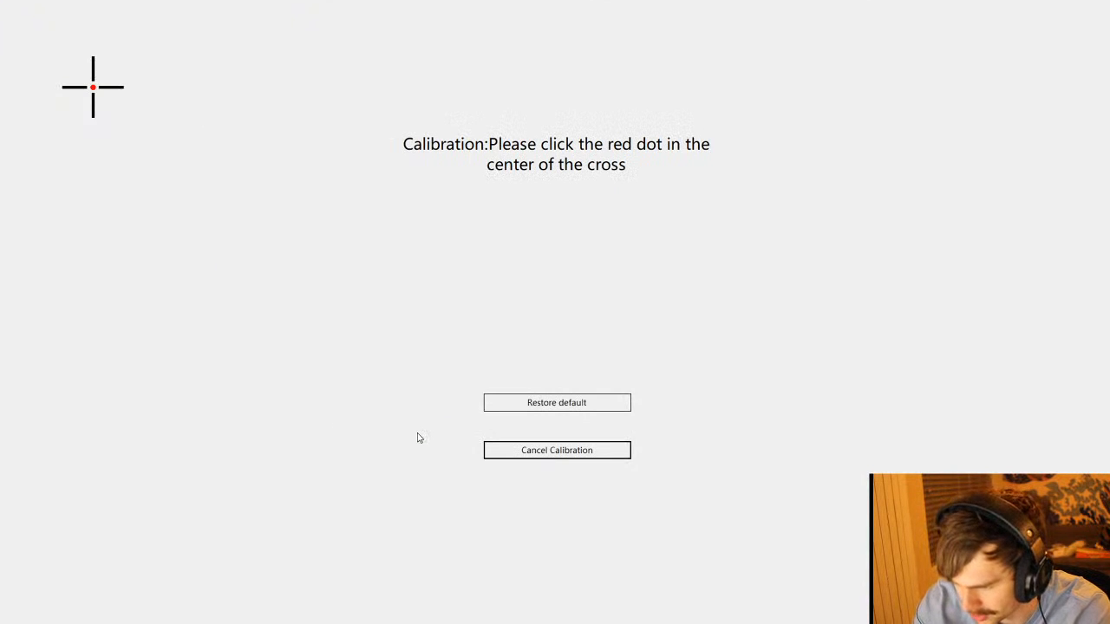
click(93, 87)
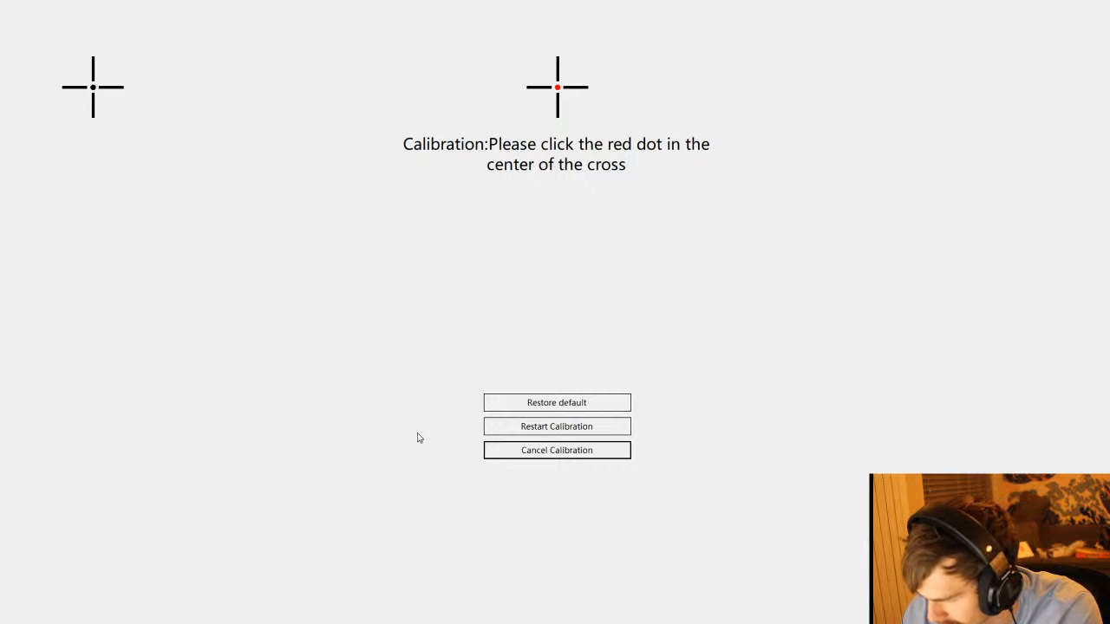
click(557, 87)
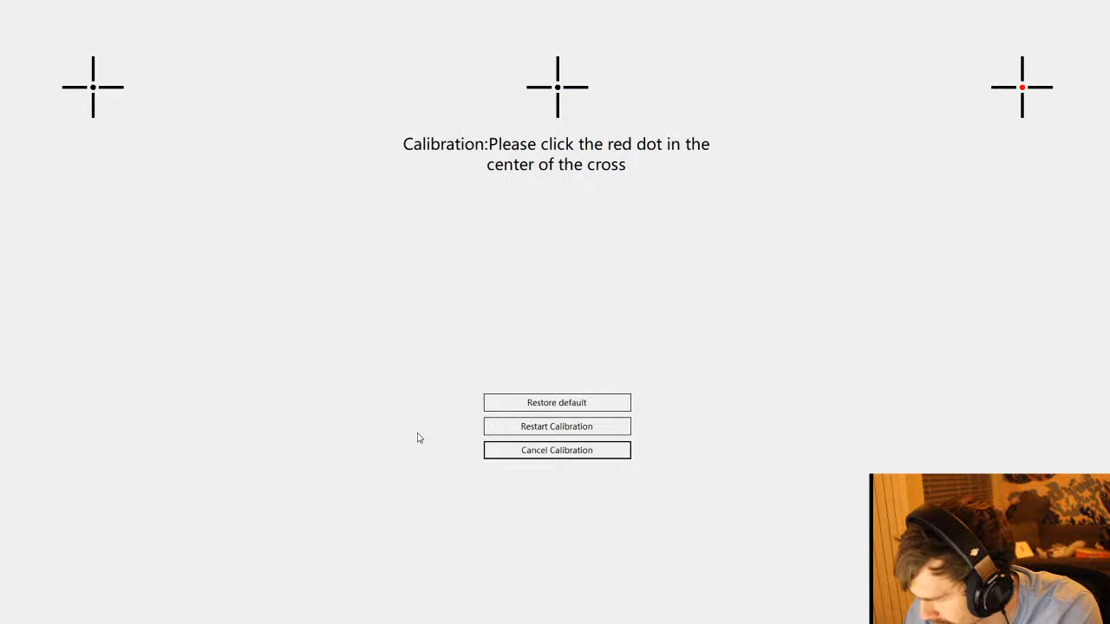
click(1023, 86)
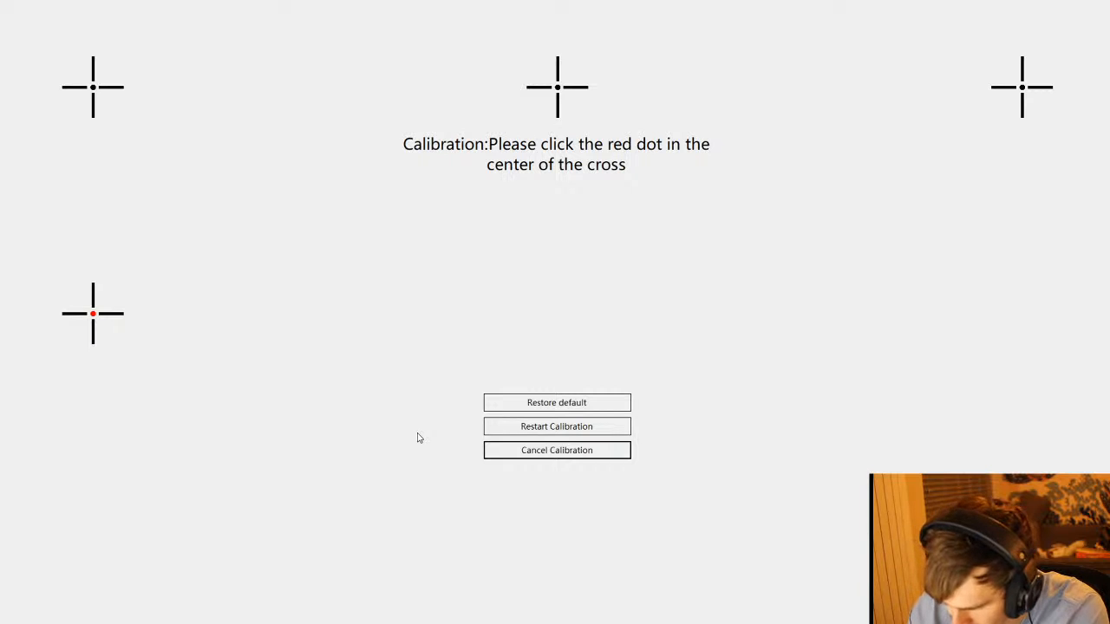
click(93, 314)
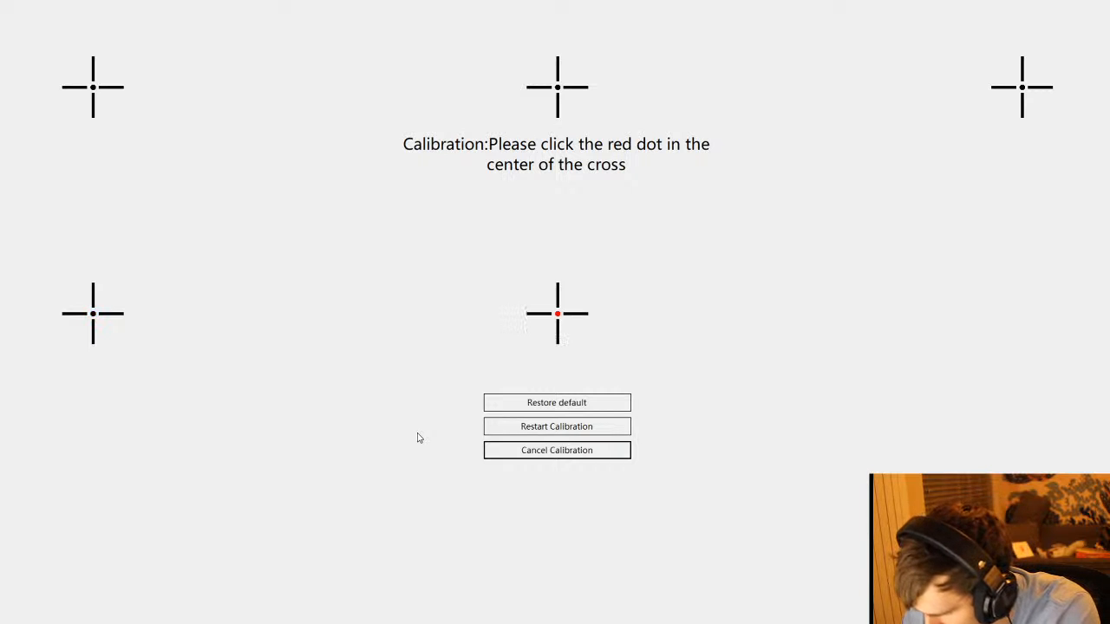
click(558, 314)
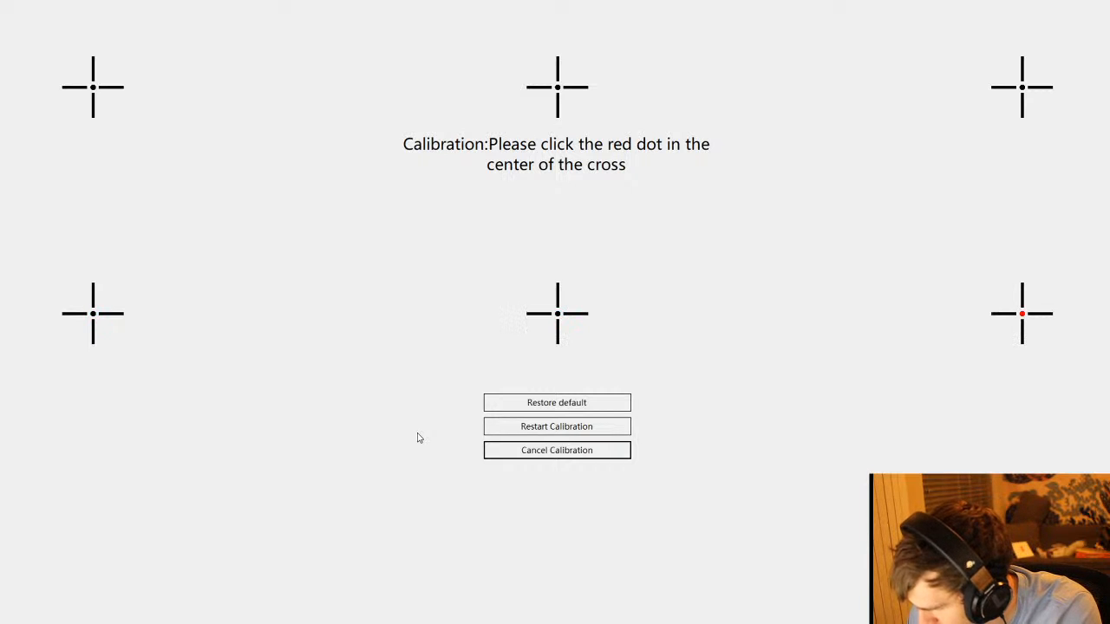
click(1023, 314)
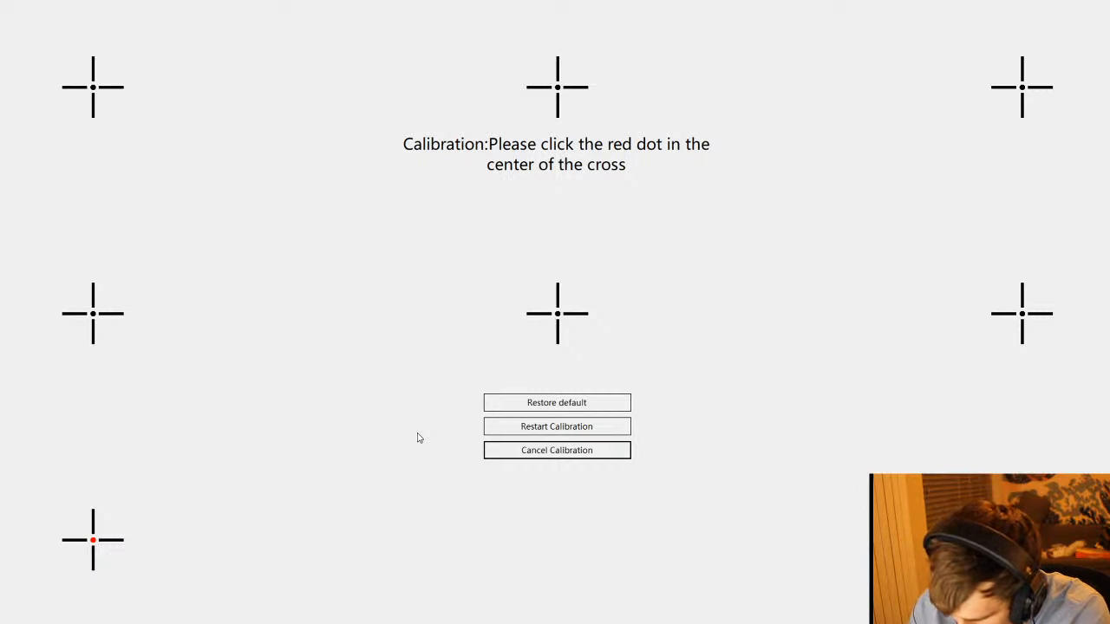
click(93, 540)
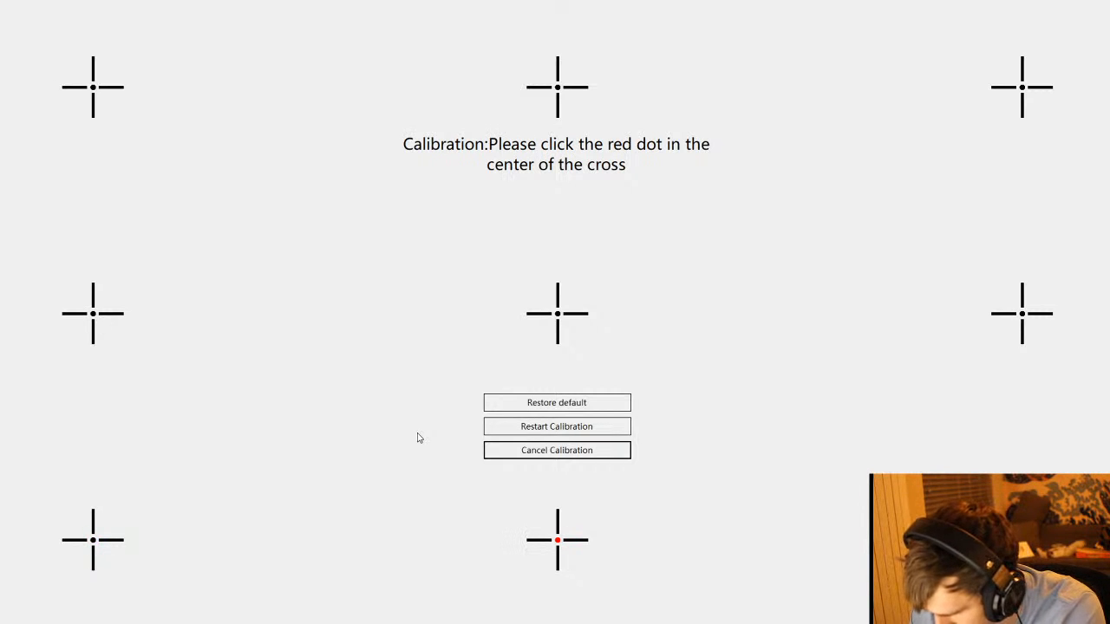
click(1023, 540)
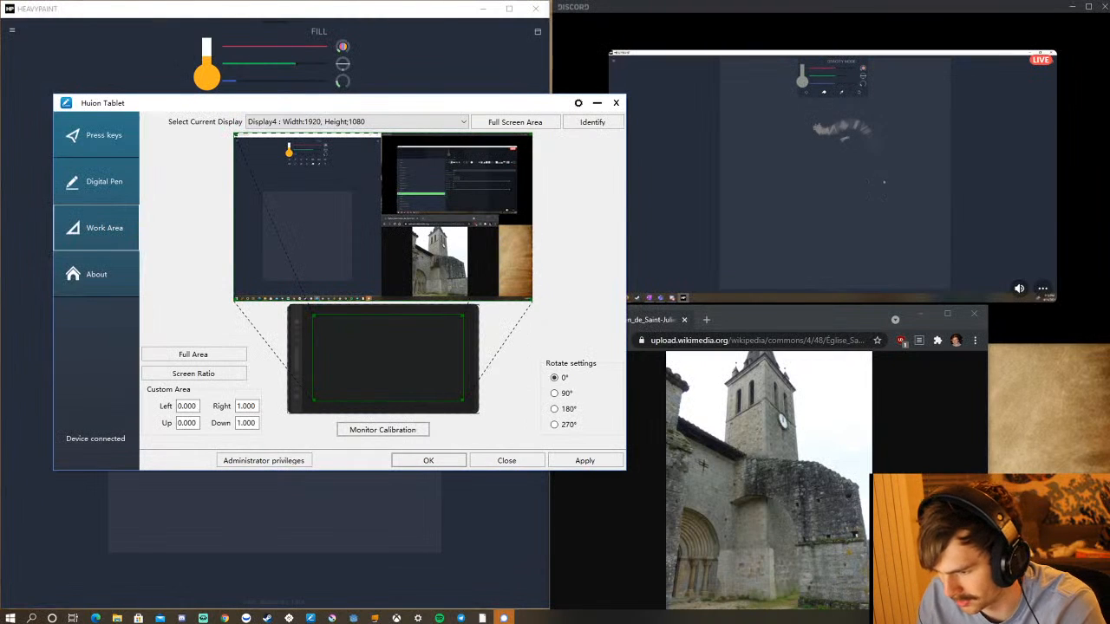
Apply the tablet settings, minimize the Huion Tablet window and paint an orange test shape with the Fill brush in HeavyPaint.
click(588, 463)
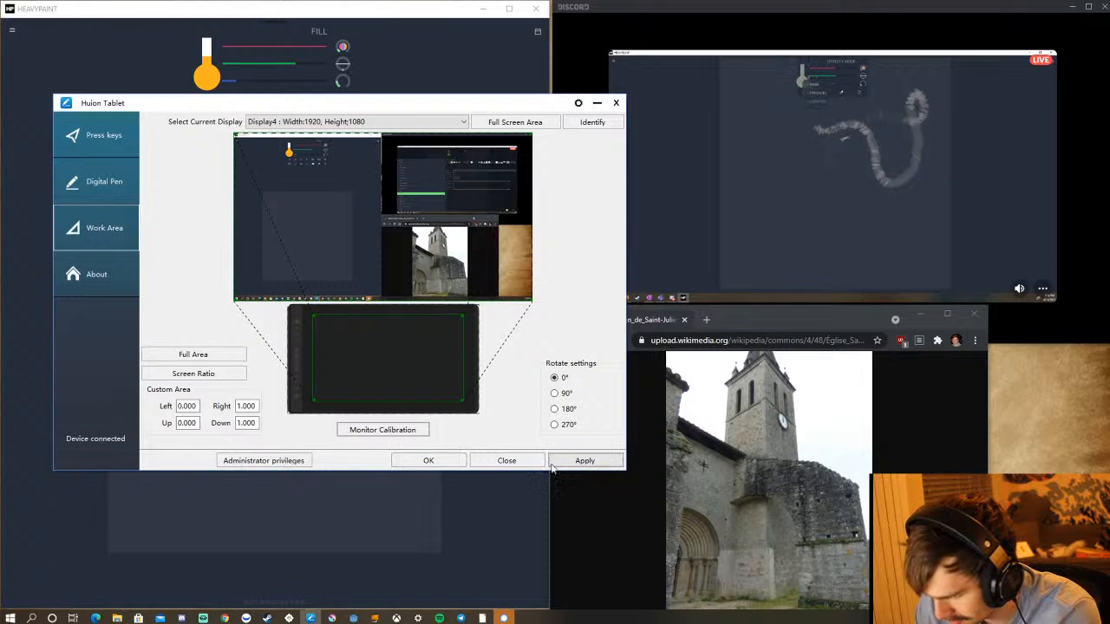
click(598, 103)
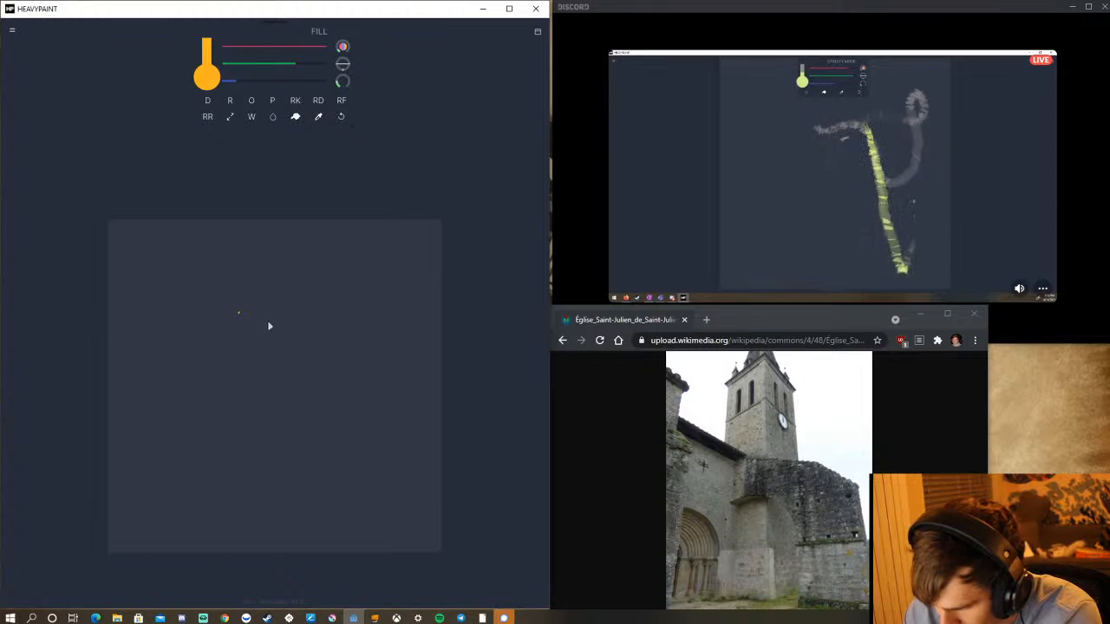
mouse_move(271, 319)
mouse_down()
mouse_move(371, 337)
mouse_move(340, 383)
mouse_move(342, 405)
mouse_move(209, 444)
mouse_move(277, 240)
mouse_move(339, 375)
mouse_move(379, 372)
mouse_move(361, 422)
mouse_up()
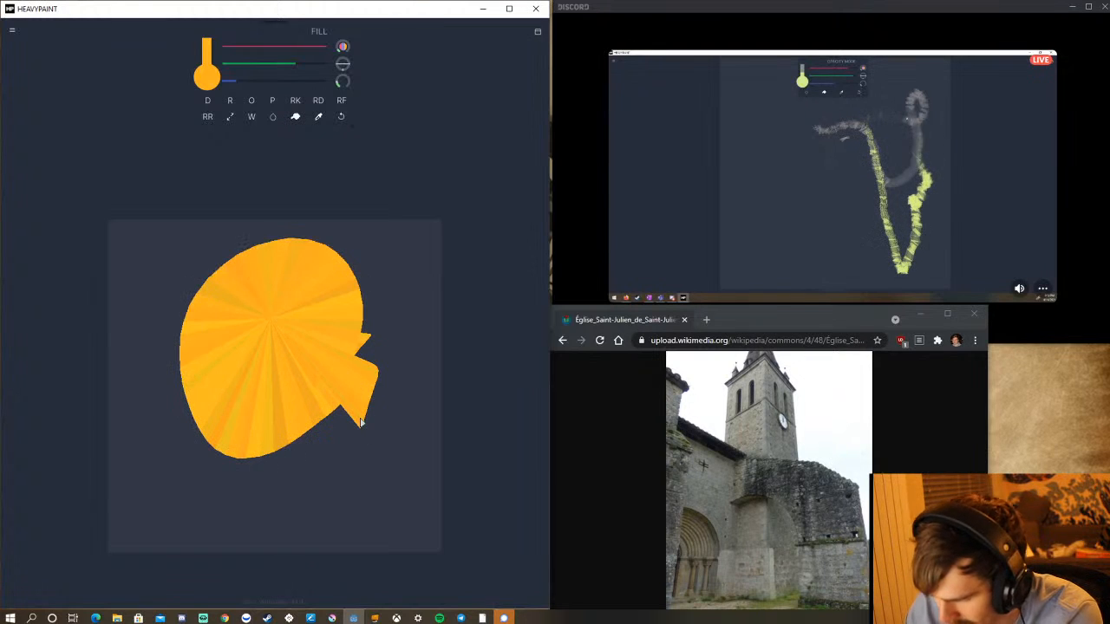
Select the Oil brush and remove Pills, Rake, Rake Dots and Rake Dots Follow from the favourite brushes.
click(251, 102)
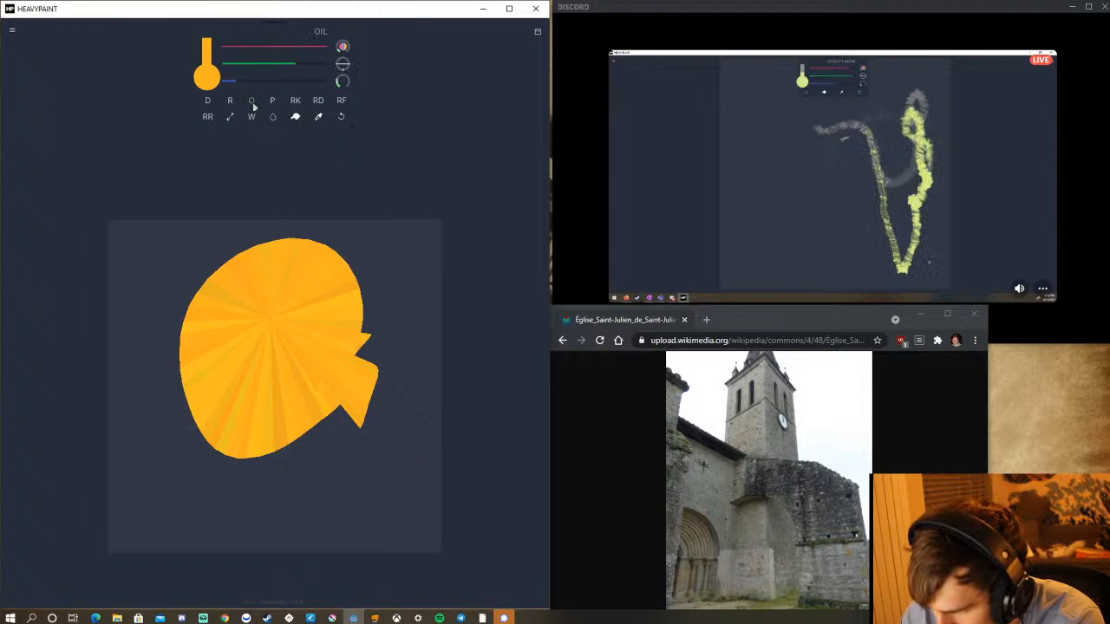
click(252, 102)
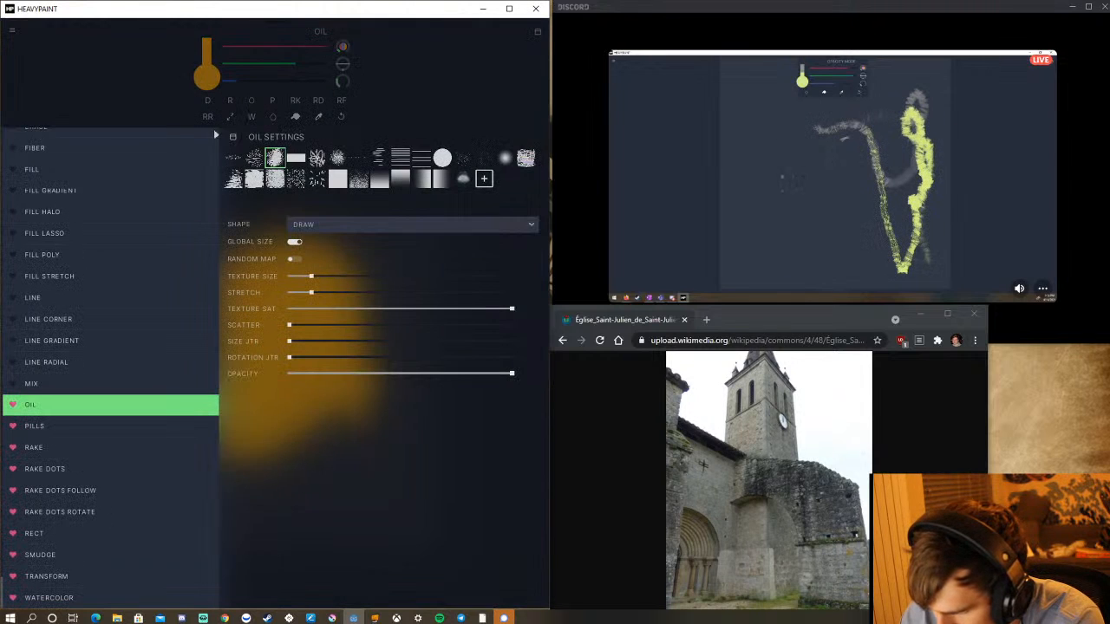
click(12, 428)
click(13, 452)
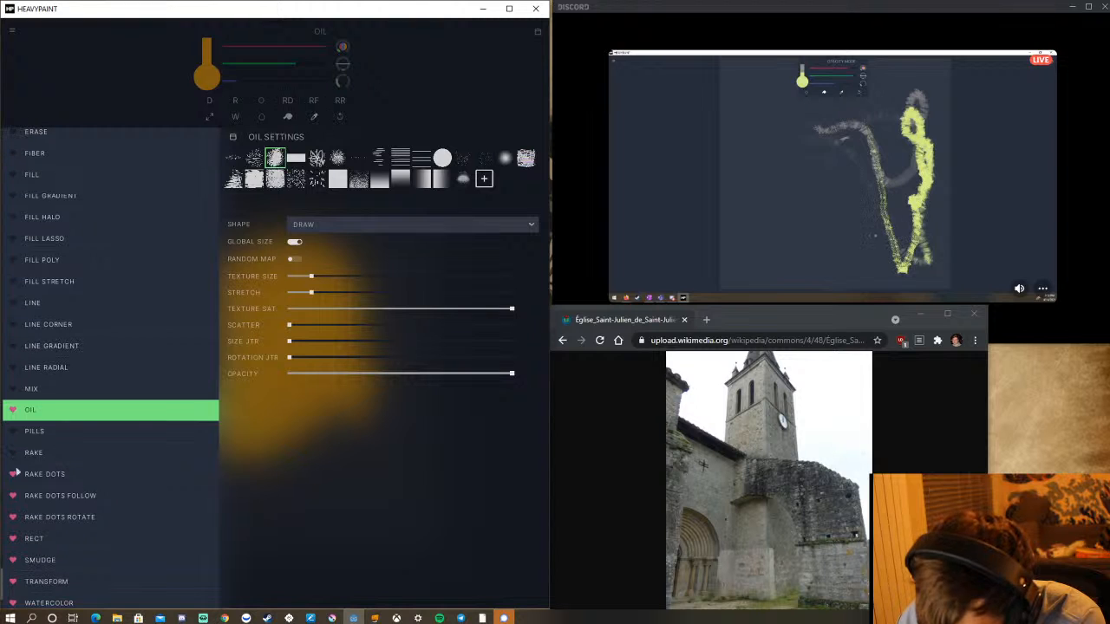
click(13, 475)
click(14, 498)
Remove Rake Dots Rotate, Rect, Smudge, Transform and Watercolor from the favourite brushes.
scroll(45, 471, down, 1)
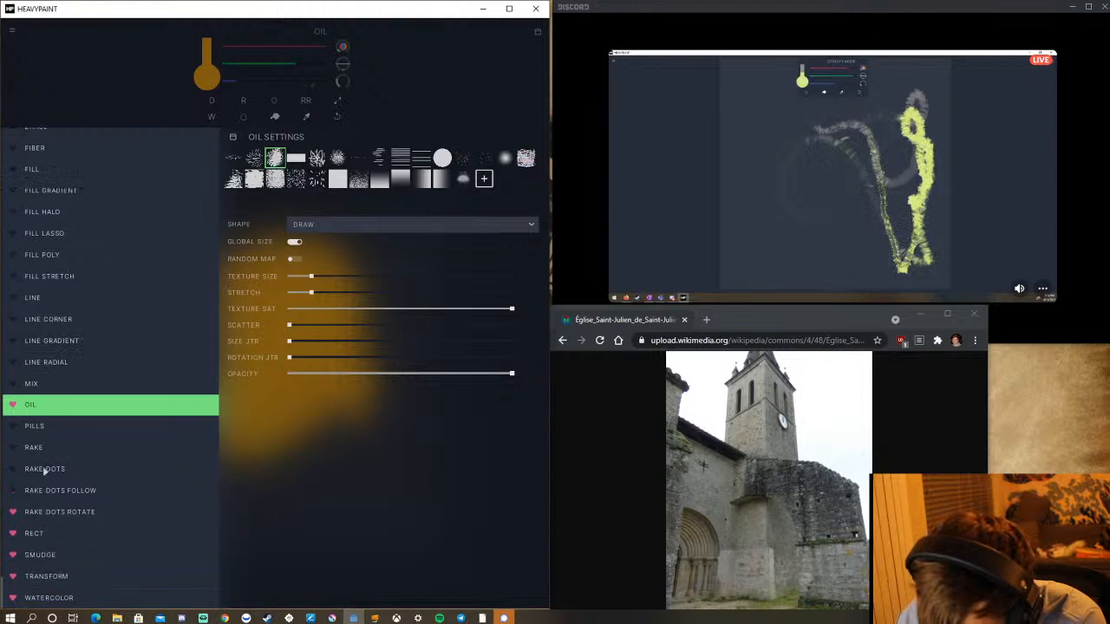
click(13, 511)
click(13, 536)
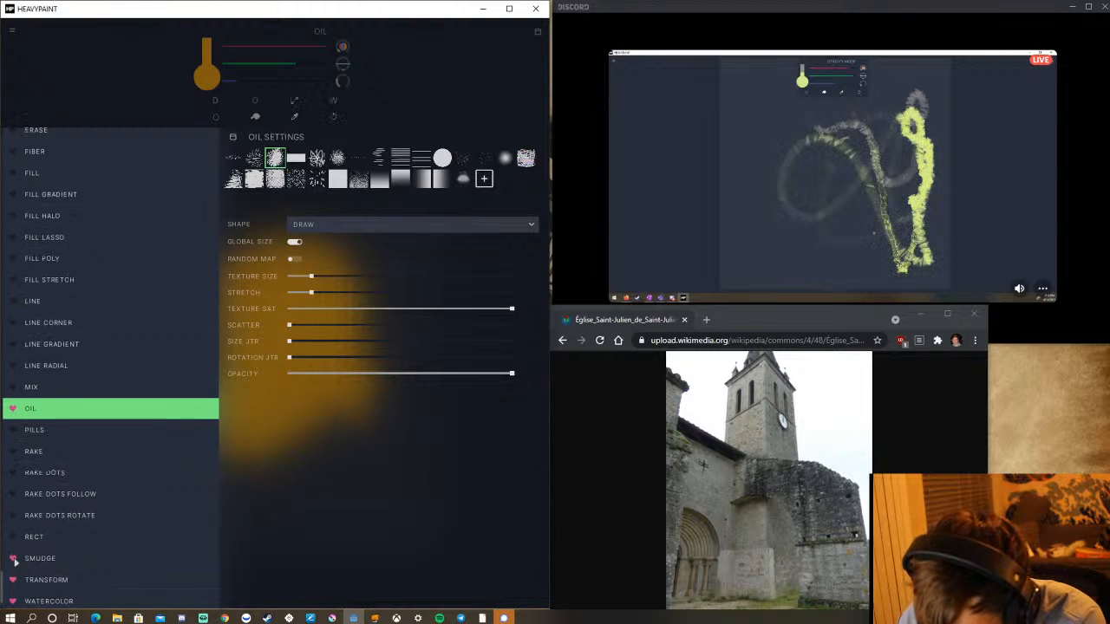
click(13, 559)
click(13, 580)
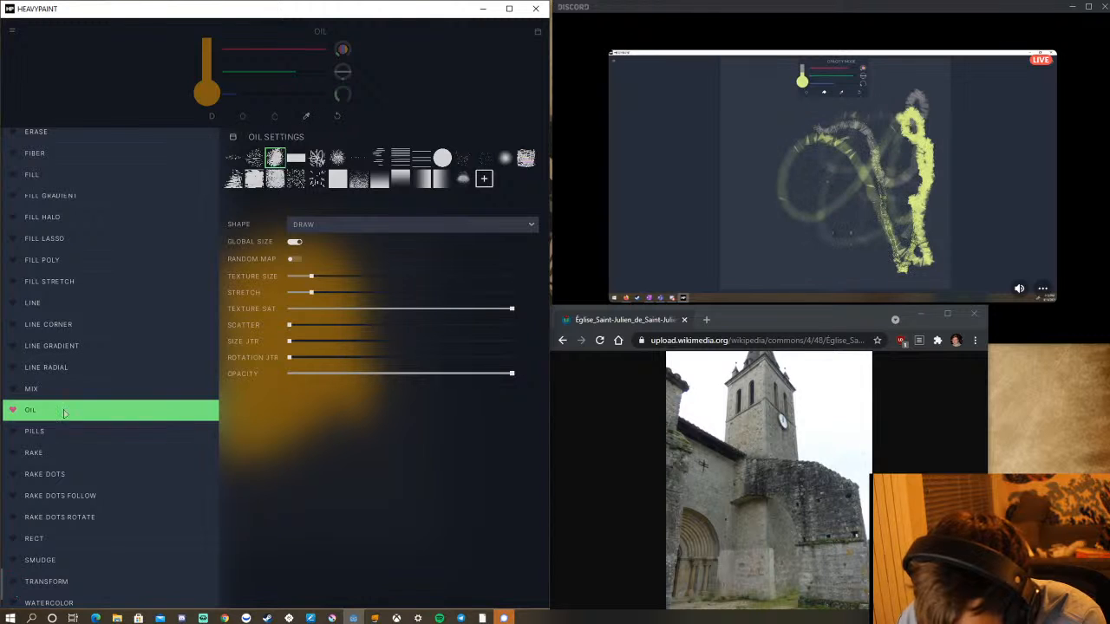
Remove Draw and Blur from the favourite brushes, leaving Oil as the only favourite, and close the brush settings.
scroll(64, 413, up, 4)
click(13, 374)
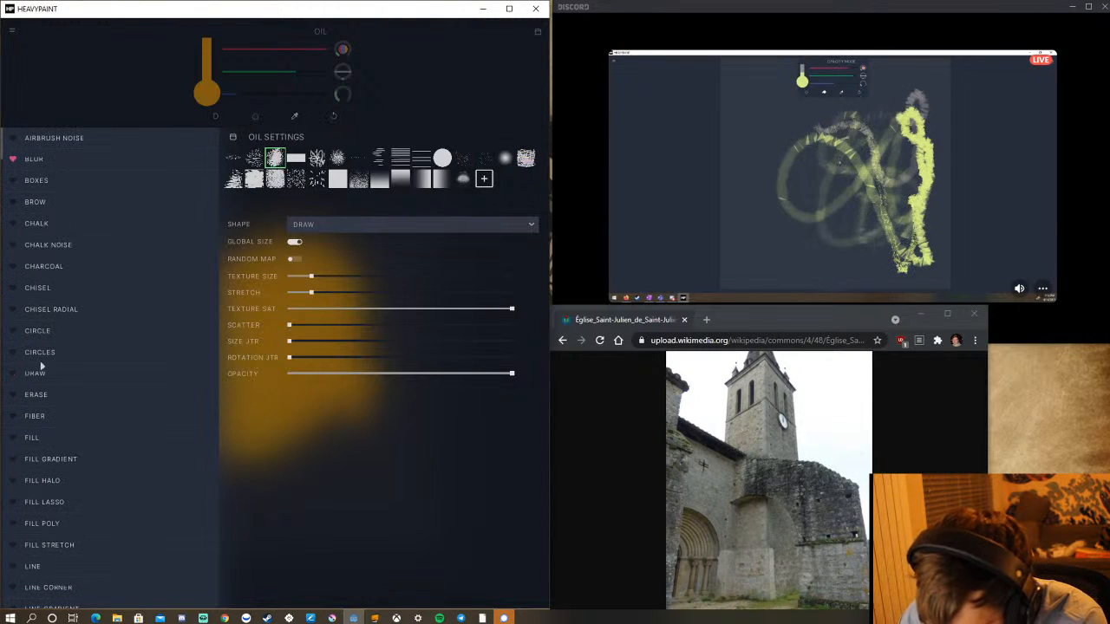
click(13, 159)
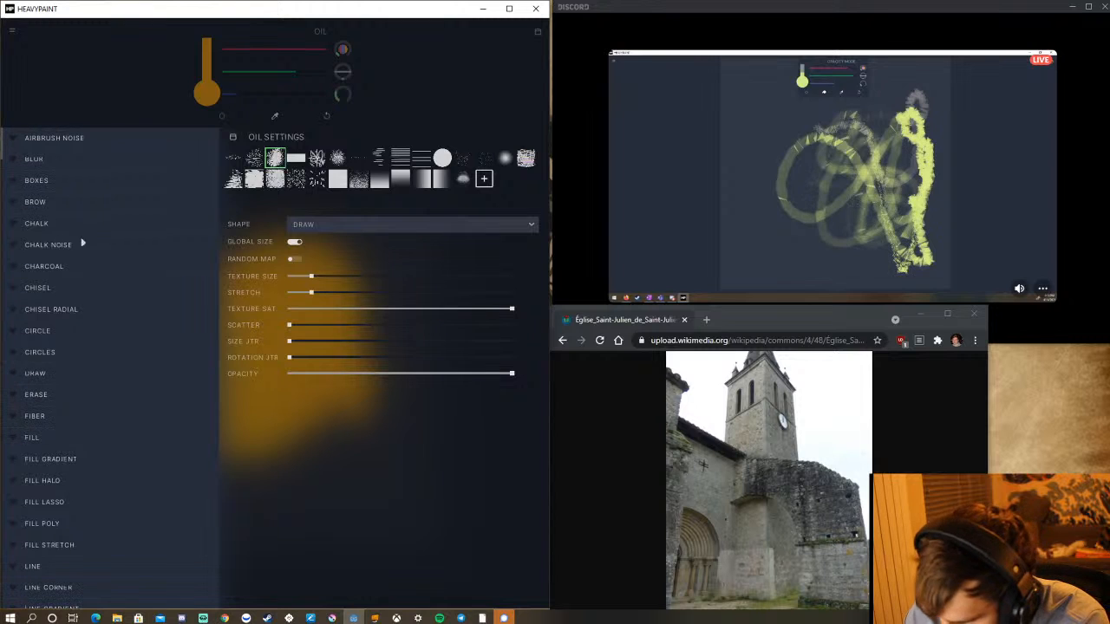
scroll(92, 185, down, 4)
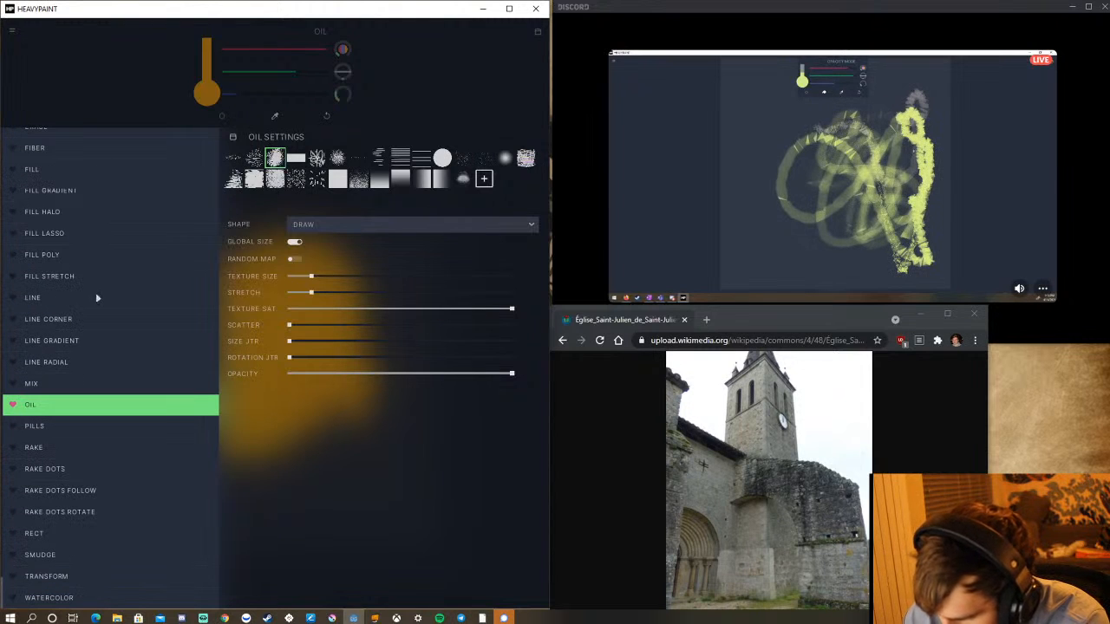
click(433, 92)
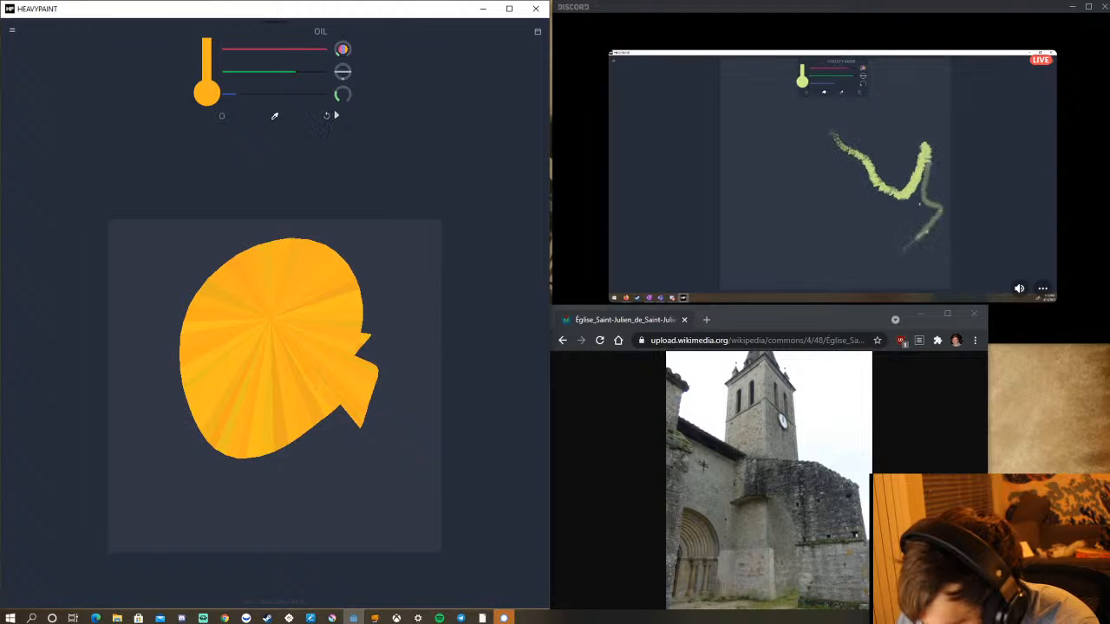
Delete saved page 4 from the sketchbook and open a new blank page 4 for painting.
click(537, 33)
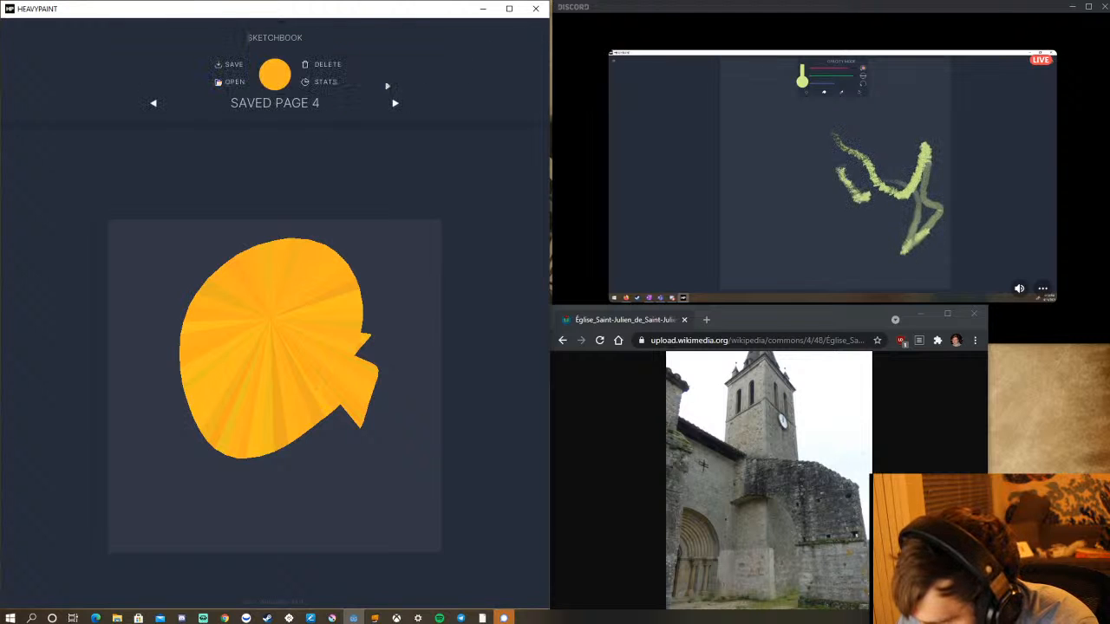
click(335, 66)
click(247, 330)
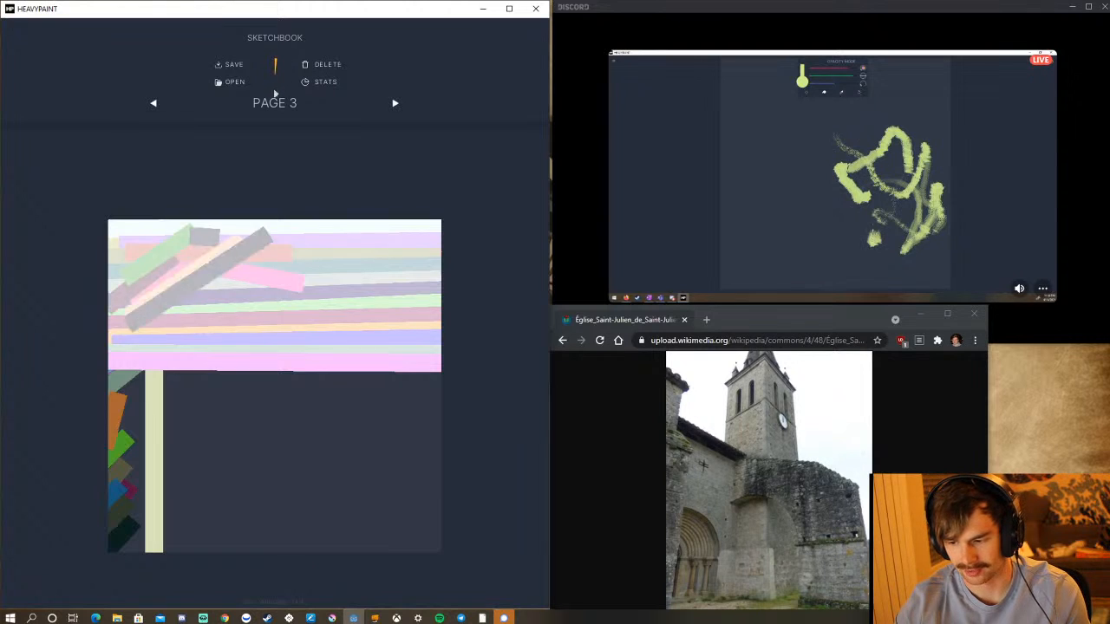
click(276, 69)
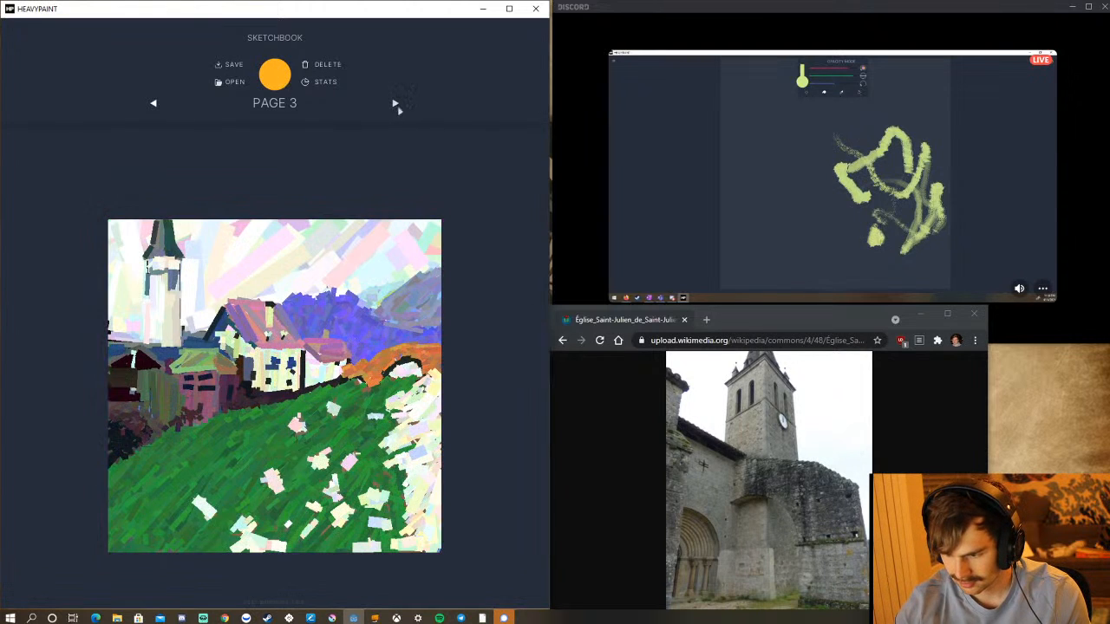
click(395, 104)
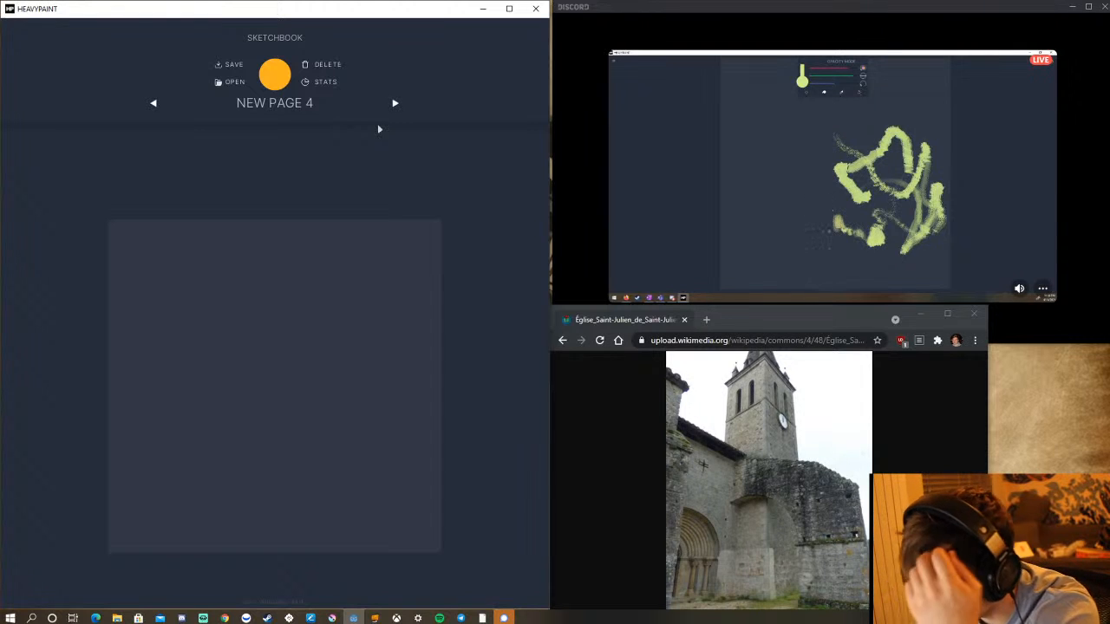
click(295, 171)
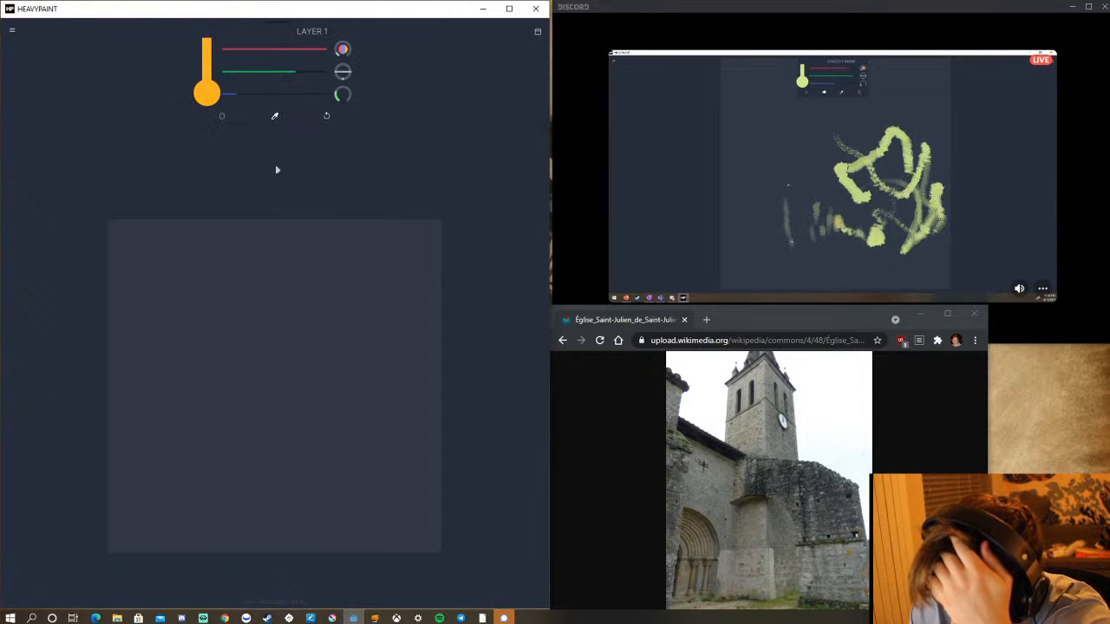
Mix a pale greenish-grey paint colour by raising the red, green and blue values to nearly equal high levels.
drag(295, 73, 253, 81)
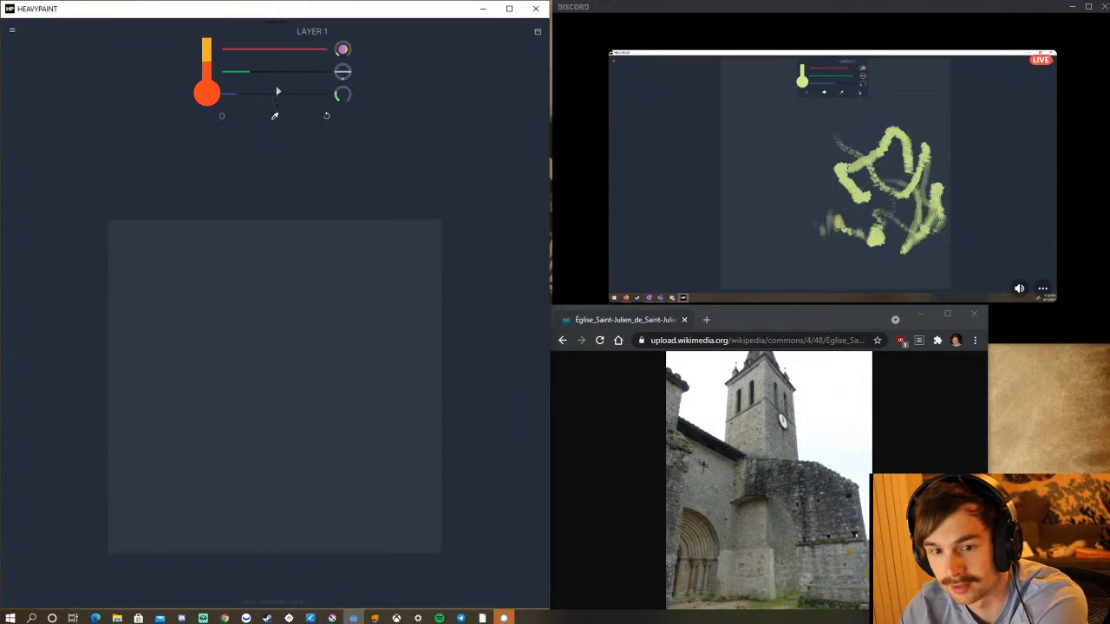
mouse_move(316, 59)
mouse_down()
mouse_move(239, 58)
mouse_move(229, 68)
mouse_move(307, 93)
mouse_up()
drag(235, 77, 303, 79)
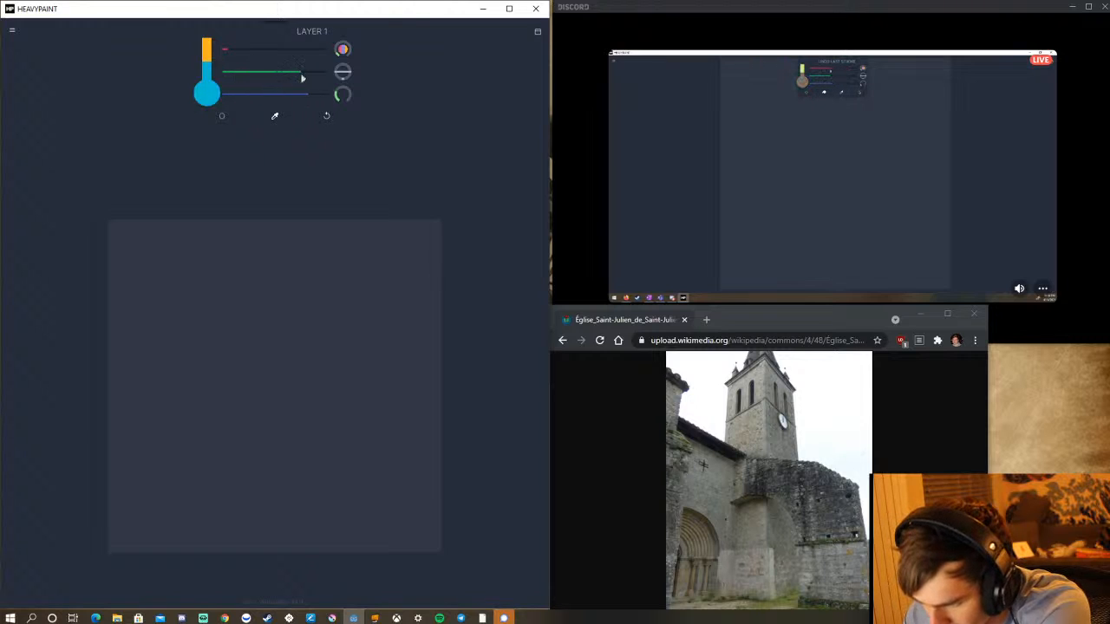
mouse_move(225, 59)
mouse_down()
mouse_move(304, 58)
mouse_move(275, 79)
mouse_move(293, 59)
mouse_move(270, 65)
mouse_move(270, 94)
mouse_up()
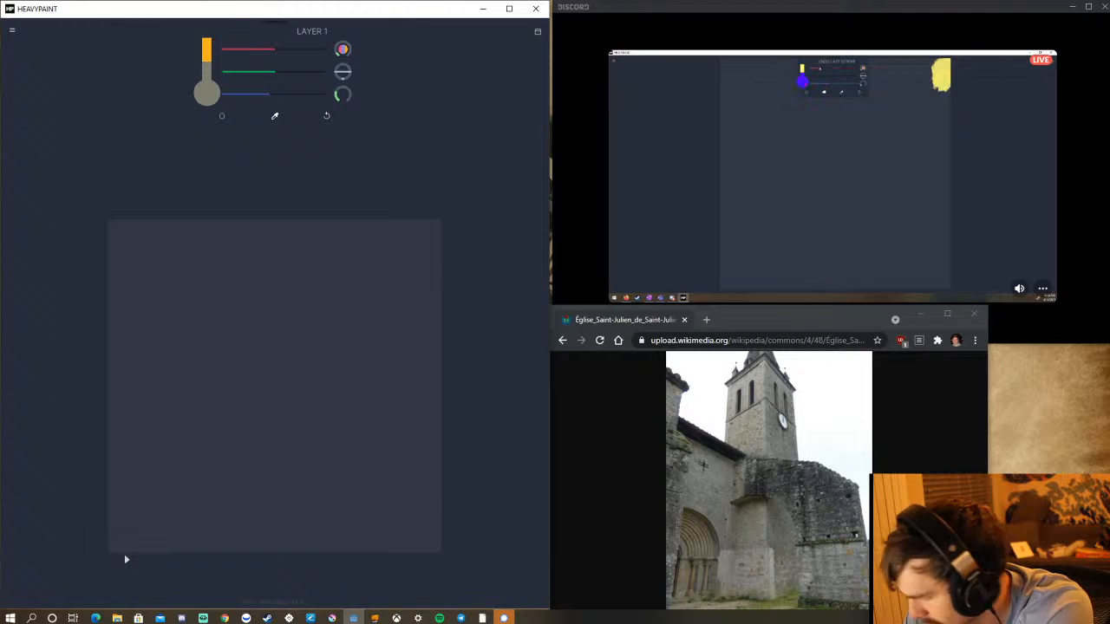
drag(284, 49, 338, 50)
drag(278, 71, 310, 57)
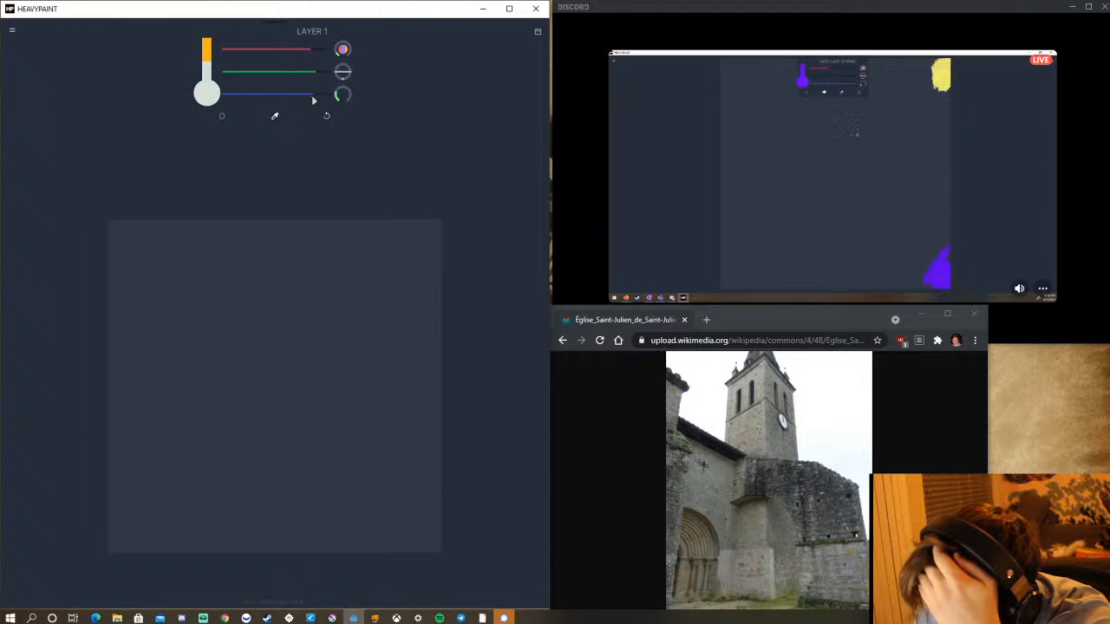
Paint a few short pale strokes with the Oil brush in the canvas's upper-left corner.
click(221, 119)
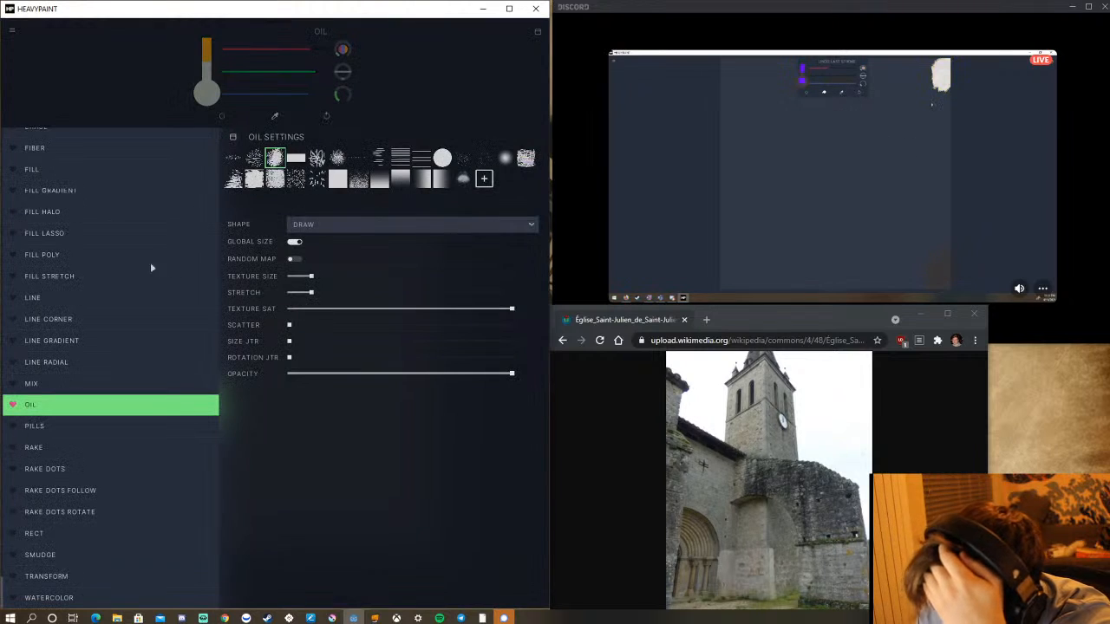
click(179, 115)
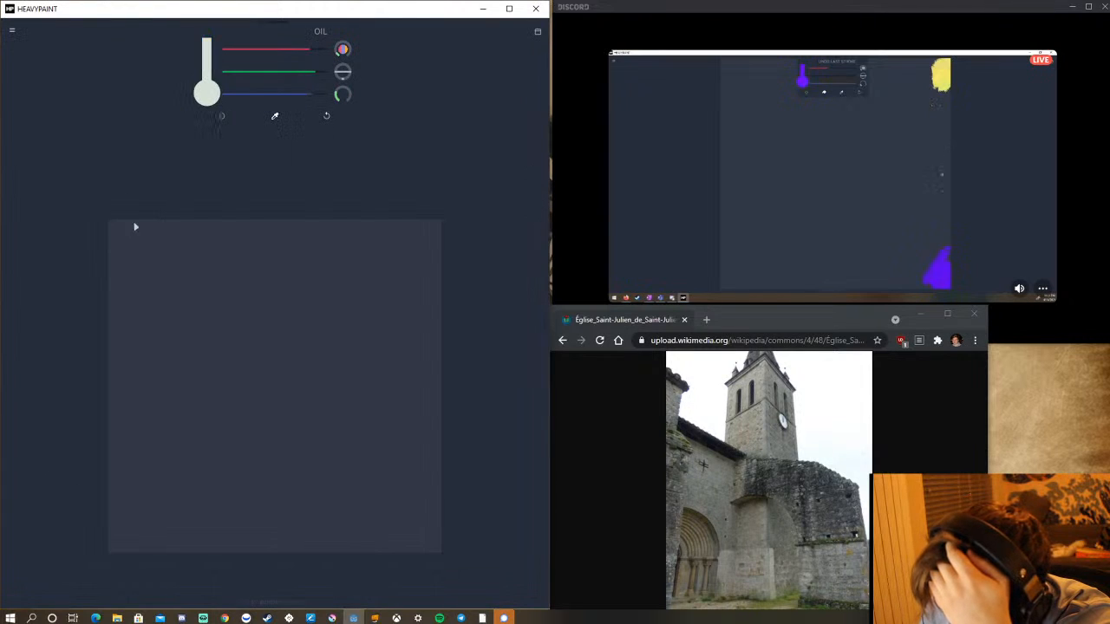
mouse_move(117, 228)
mouse_down()
mouse_move(143, 226)
mouse_move(104, 269)
mouse_move(164, 234)
mouse_move(147, 270)
mouse_up()
drag(218, 231, 253, 231)
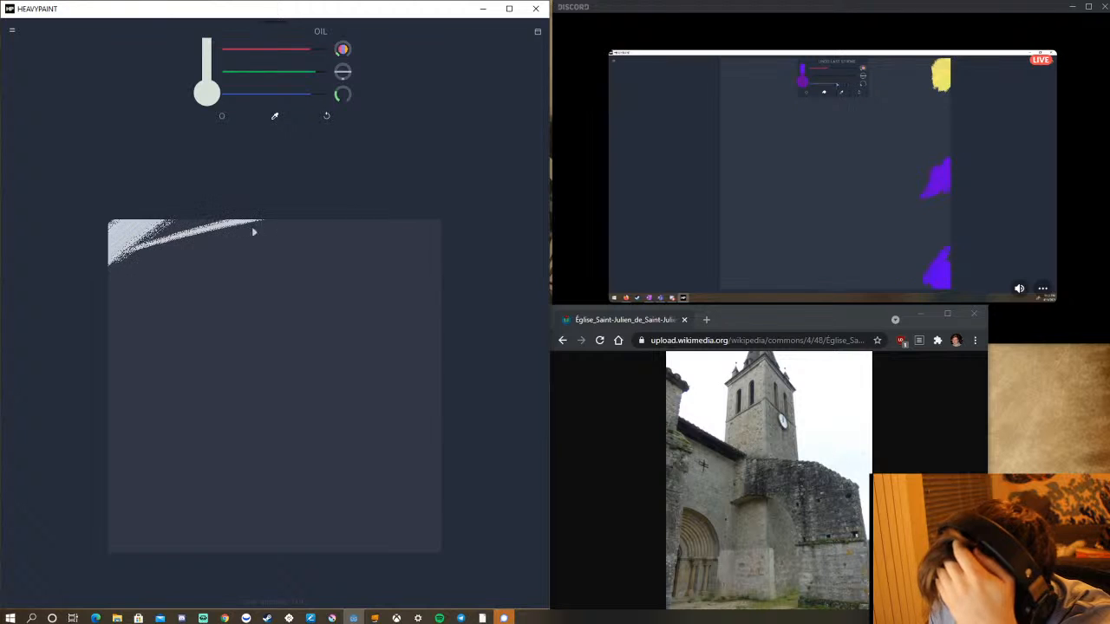
Set the brush size to 173 and paint broad pale strokes across the canvas's upper edge for the sky.
mouse_move(340, 54)
mouse_down()
mouse_move(364, 42)
mouse_move(368, 52)
mouse_move(337, 50)
mouse_move(322, 76)
mouse_move(309, 75)
mouse_move(377, 77)
mouse_move(407, 90)
mouse_move(411, 111)
mouse_up()
mouse_move(120, 253)
mouse_down()
mouse_move(321, 232)
mouse_move(498, 262)
mouse_up()
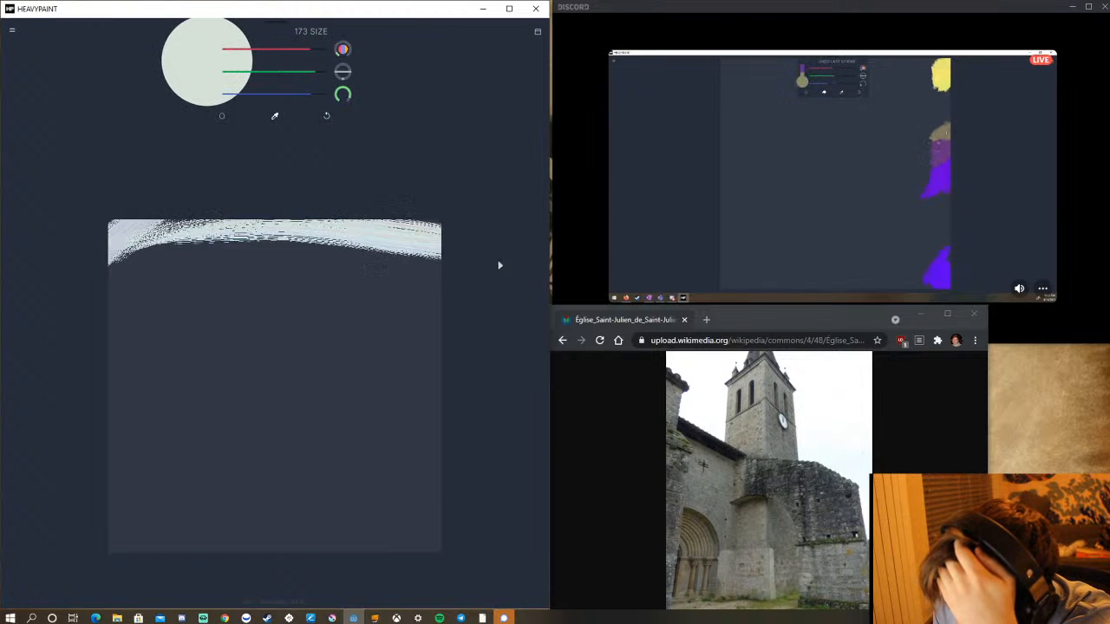
drag(178, 228, 445, 252)
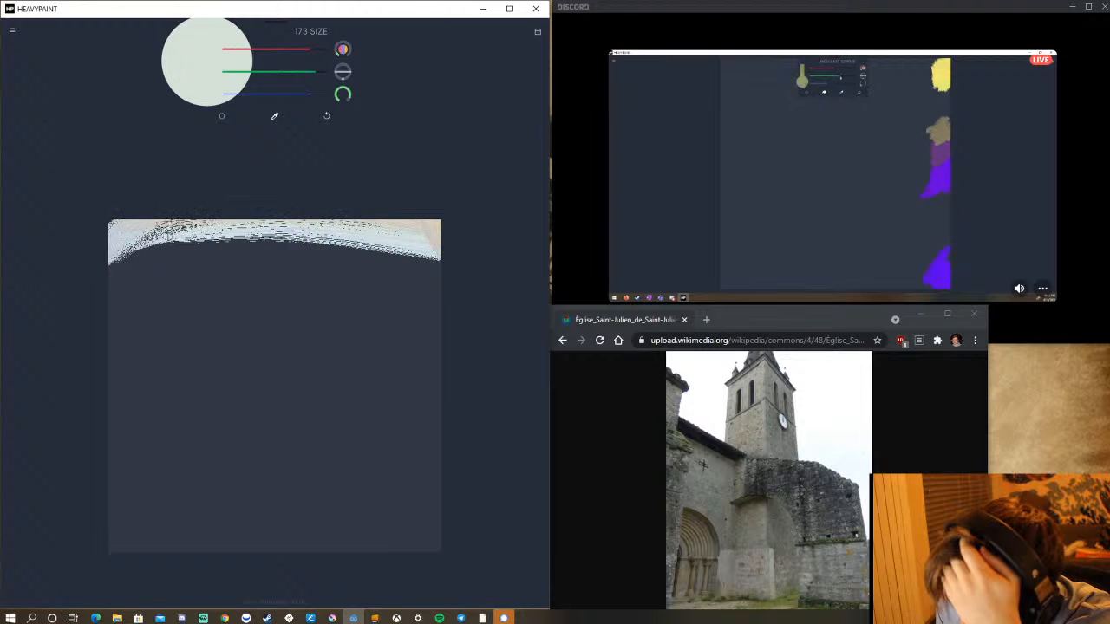
drag(165, 234, 448, 248)
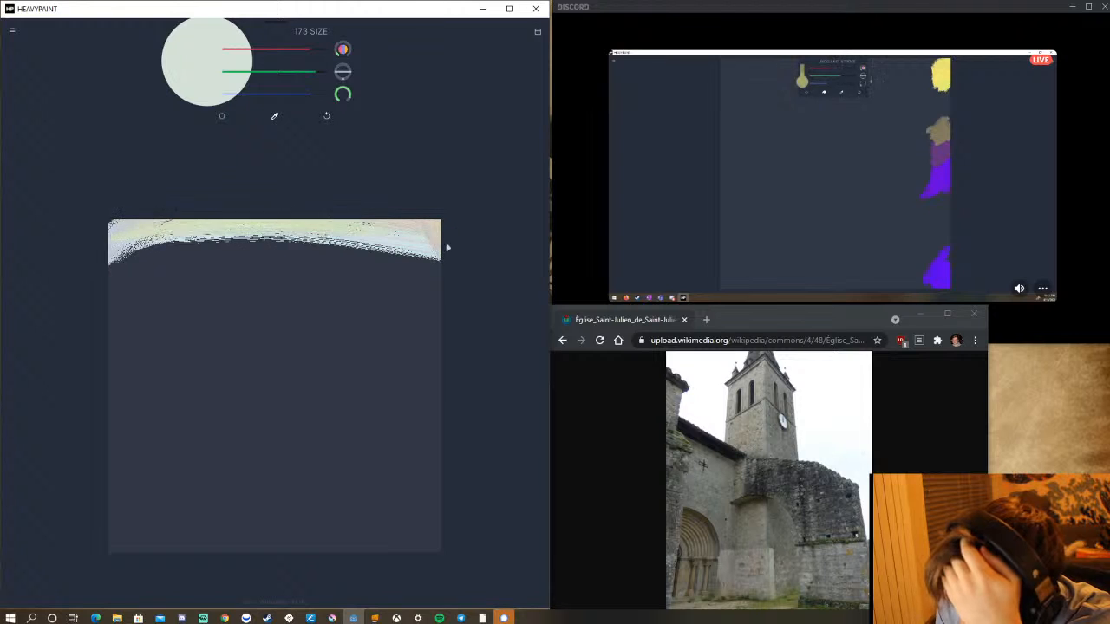
Set the colour jitter to 1, lower the green slightly and paint pinkish-grey strokes over the sky band, widening it at the right.
click(305, 75)
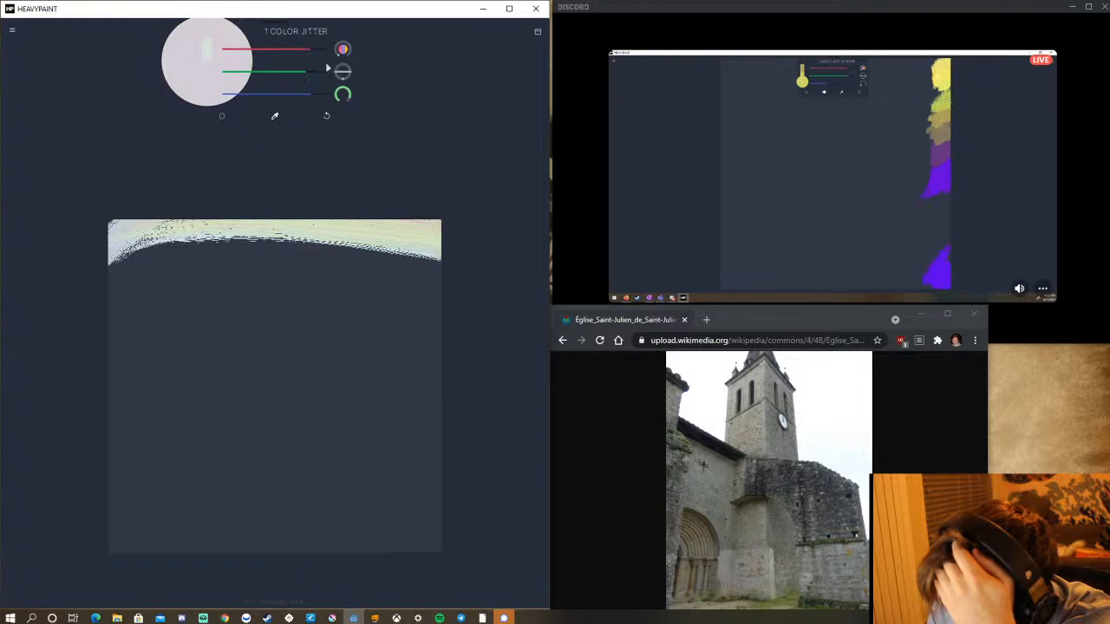
mouse_move(106, 256)
mouse_down()
mouse_move(180, 237)
mouse_move(442, 258)
mouse_up()
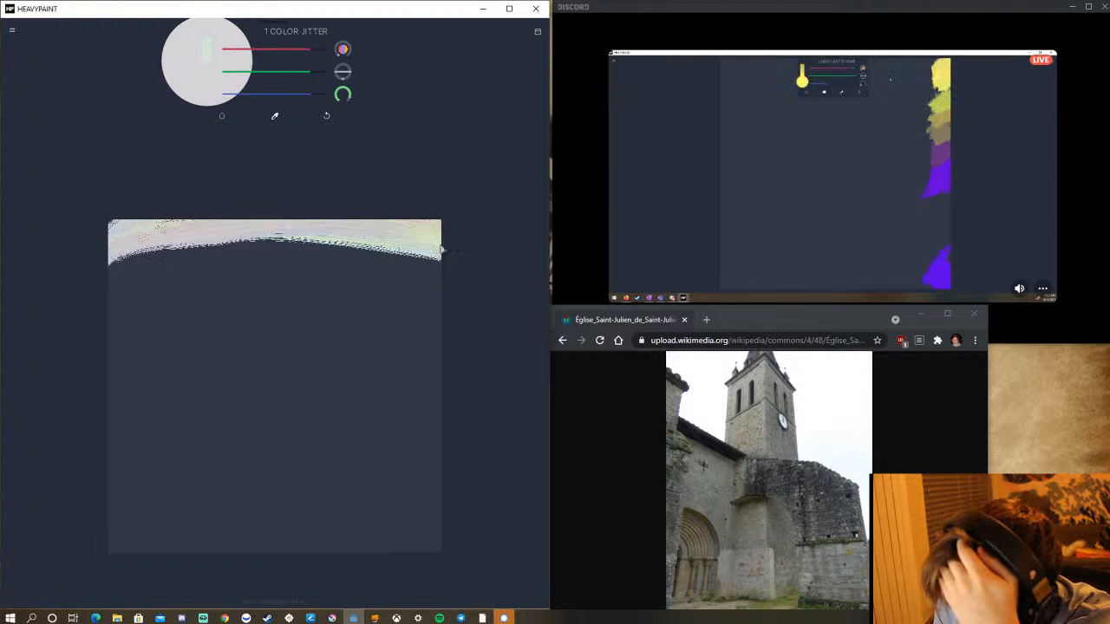
drag(333, 244, 447, 271)
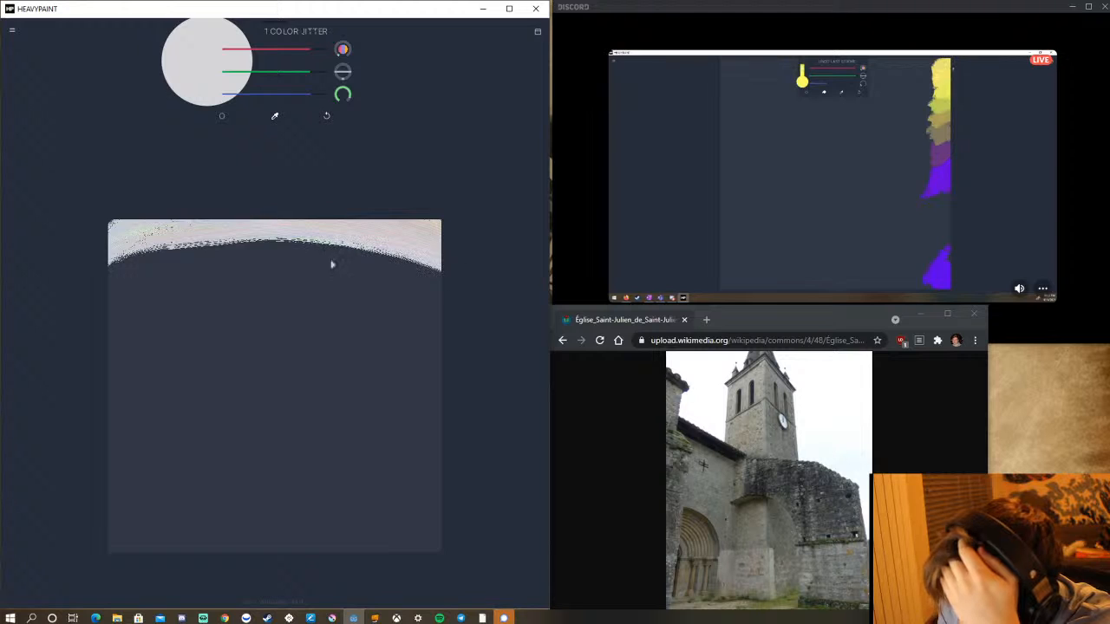
drag(220, 226, 463, 302)
drag(230, 227, 475, 290)
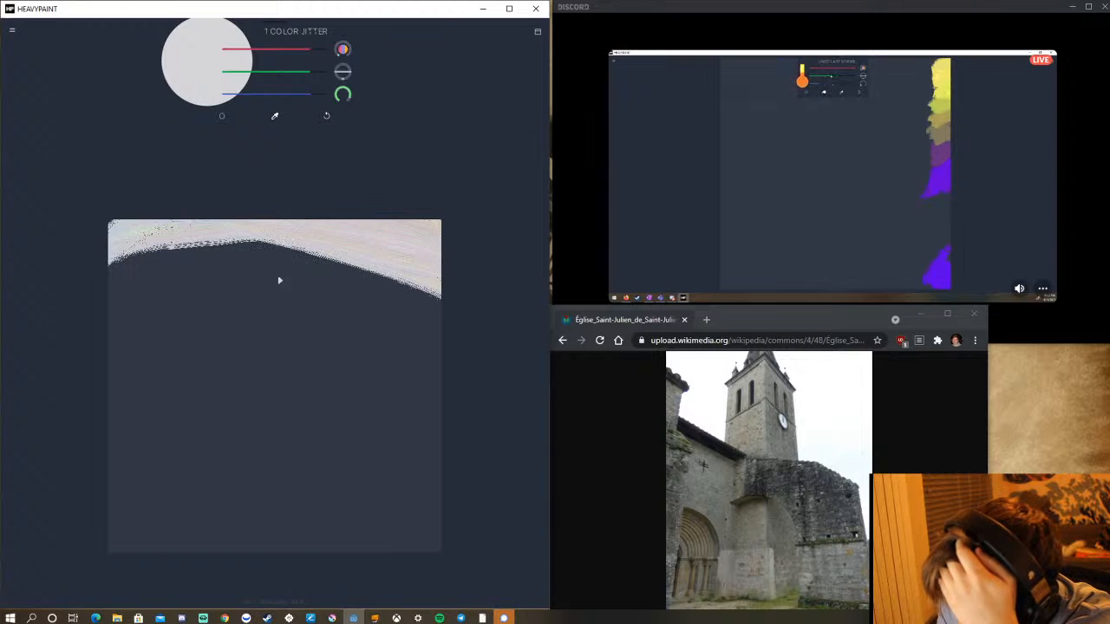
Extend the pale sky with diagonal strokes descending toward the canvas's right edge, and set the brush size to 198.
drag(217, 241, 526, 392)
mouse_move(247, 225)
mouse_down()
mouse_move(443, 297)
mouse_move(515, 352)
mouse_move(521, 372)
mouse_move(466, 331)
mouse_move(256, 237)
mouse_move(495, 356)
mouse_up()
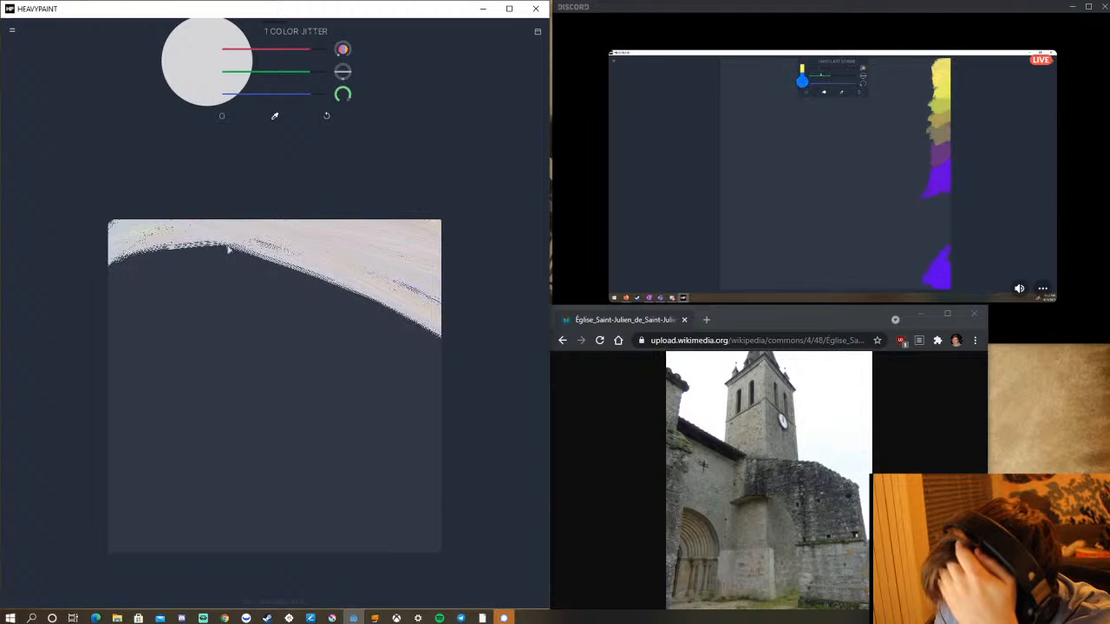
mouse_move(229, 246)
mouse_down()
mouse_move(406, 289)
mouse_move(503, 334)
mouse_up()
drag(141, 238, 290, 249)
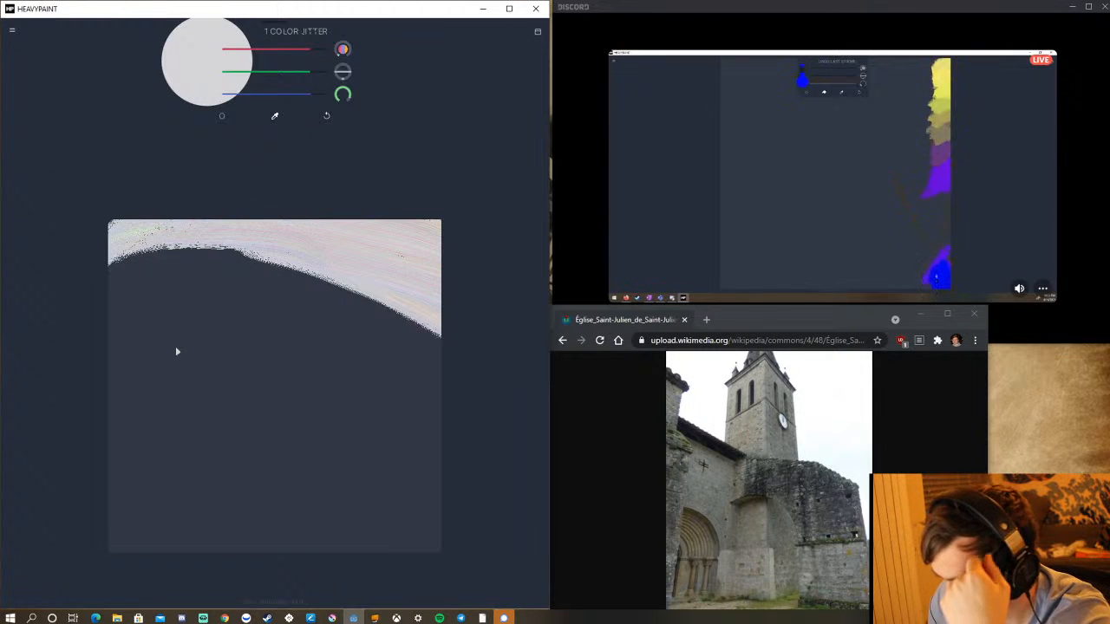
mouse_move(348, 93)
mouse_down()
mouse_move(363, 100)
mouse_move(372, 195)
mouse_up()
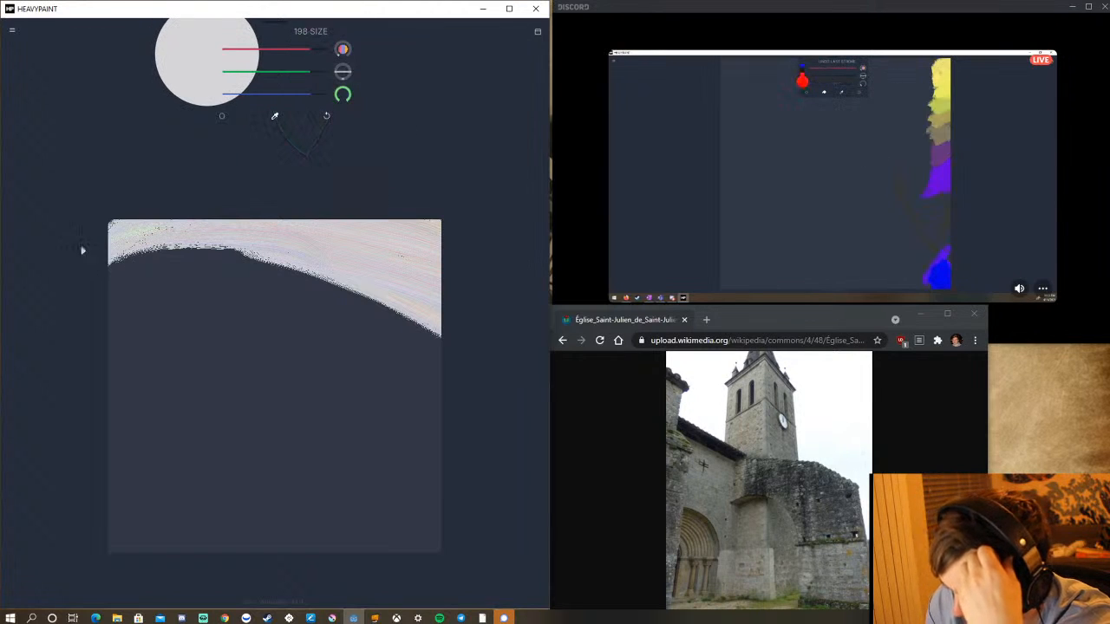
Extend the pale sky with broad curved strokes across the upper canvas and down its right edge to the bottom.
mouse_move(83, 250)
mouse_down()
mouse_move(236, 237)
mouse_move(426, 338)
mouse_up()
mouse_move(77, 257)
mouse_down()
mouse_move(373, 330)
mouse_move(506, 404)
mouse_up()
mouse_move(127, 245)
mouse_down()
mouse_move(215, 260)
mouse_move(500, 377)
mouse_up()
mouse_move(178, 273)
mouse_down()
mouse_move(283, 297)
mouse_move(487, 415)
mouse_move(336, 344)
mouse_up()
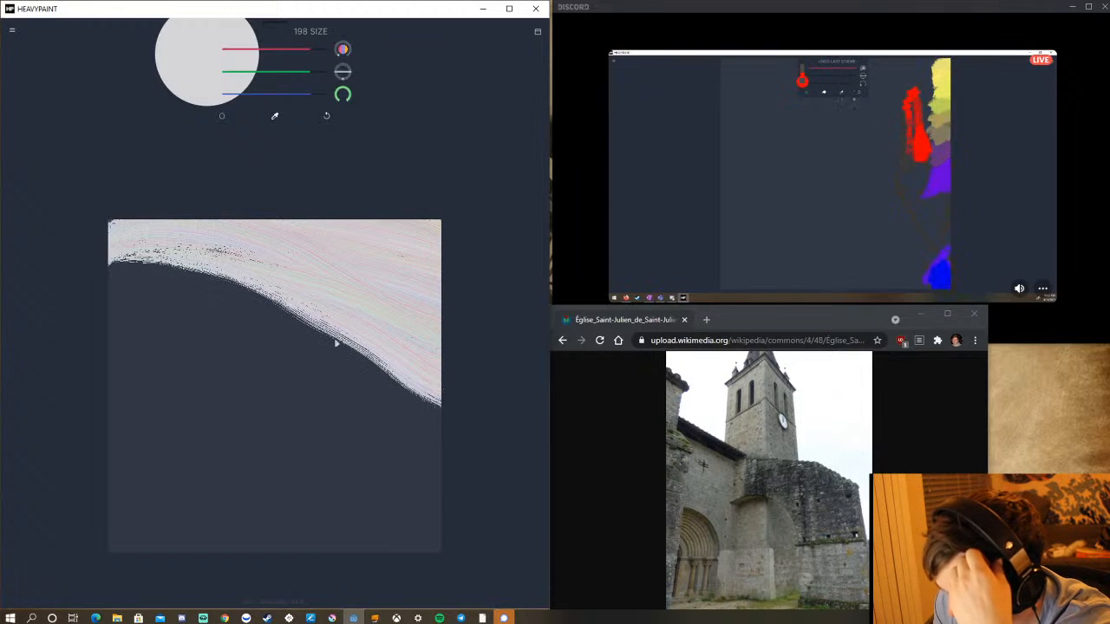
mouse_move(96, 254)
mouse_down()
mouse_move(223, 264)
mouse_move(452, 328)
mouse_up()
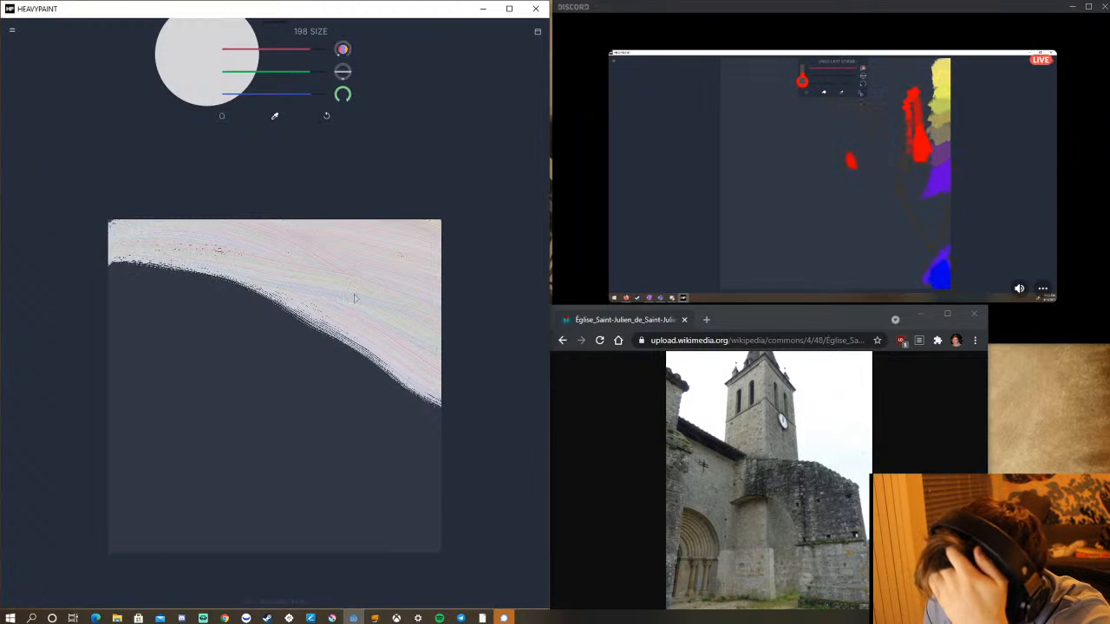
drag(416, 323, 463, 598)
mouse_move(390, 323)
mouse_down()
mouse_move(391, 390)
mouse_move(429, 330)
mouse_up()
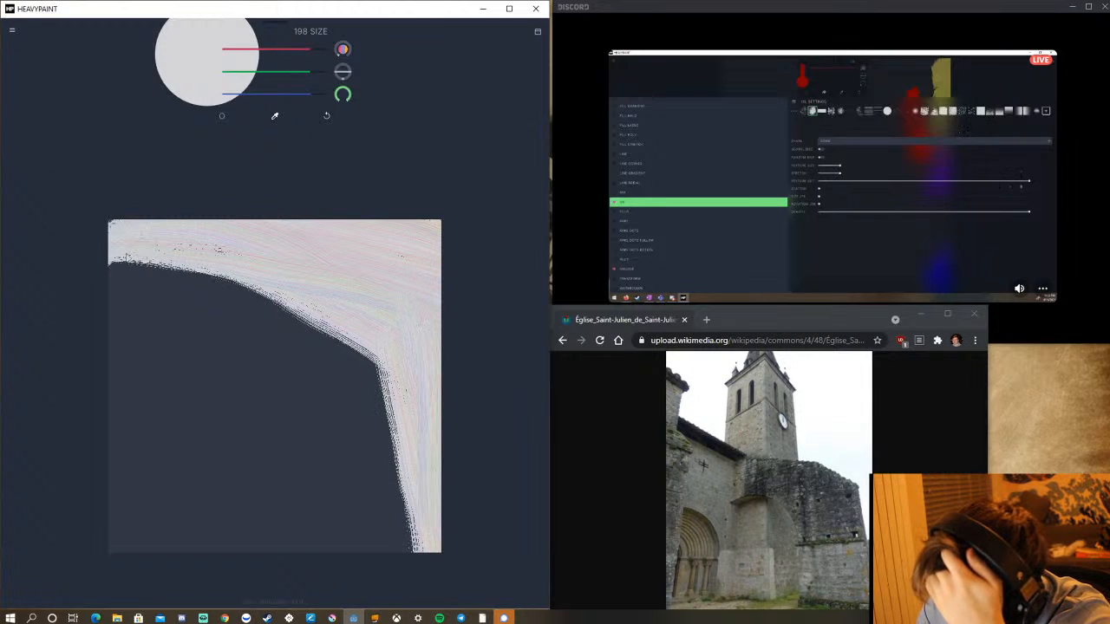
mouse_move(128, 258)
mouse_down()
mouse_move(211, 269)
mouse_move(390, 379)
mouse_move(493, 528)
mouse_up()
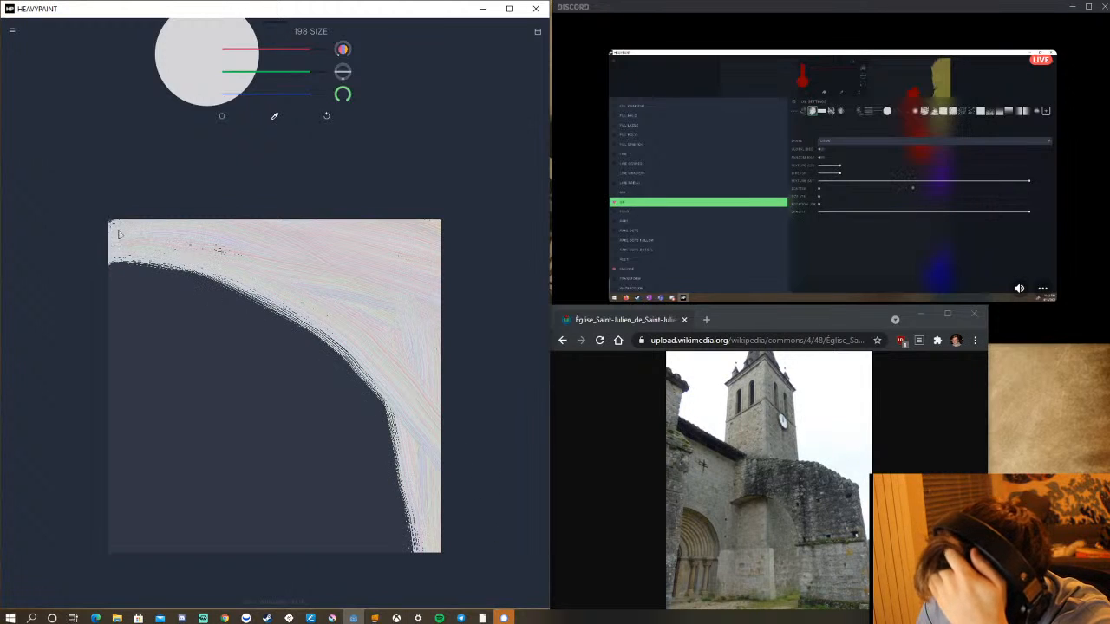
mouse_move(119, 235)
mouse_down()
mouse_move(234, 250)
mouse_move(467, 403)
mouse_up()
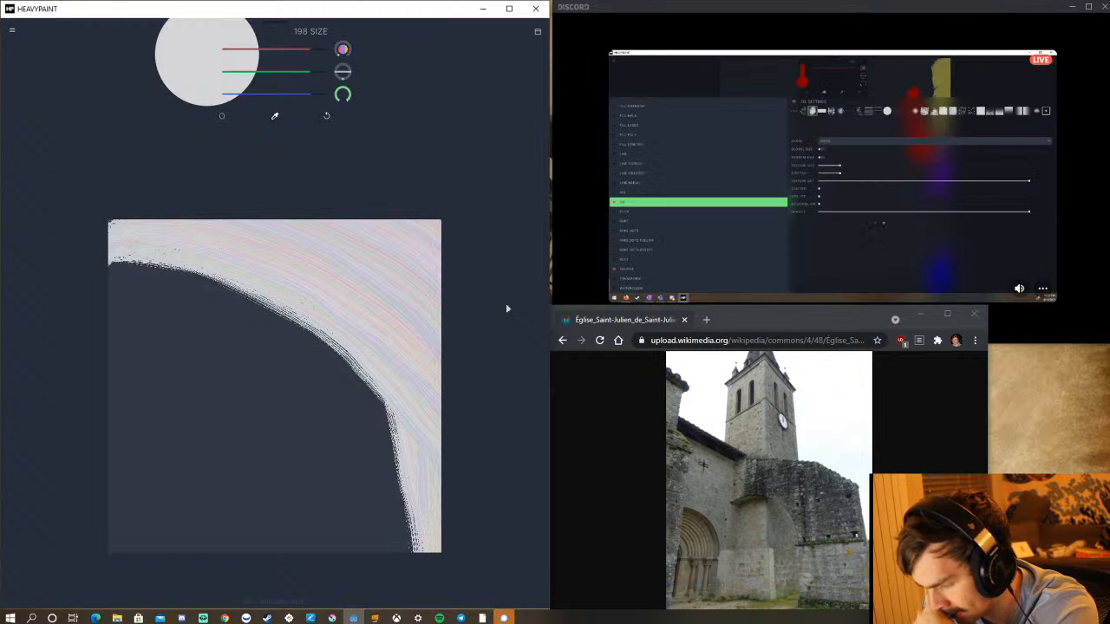
Widen the sky inward with long arcing strokes from the upper-left edge to the lower-right corner, covering the remaining gaps.
mouse_move(111, 267)
mouse_down()
mouse_move(235, 302)
mouse_move(341, 373)
mouse_move(415, 574)
mouse_up()
mouse_move(125, 275)
mouse_down()
mouse_move(262, 309)
mouse_move(362, 434)
mouse_move(416, 560)
mouse_up()
mouse_move(92, 280)
mouse_down()
mouse_move(149, 267)
mouse_move(320, 323)
mouse_move(391, 392)
mouse_move(426, 487)
mouse_up()
mouse_move(84, 271)
mouse_down()
mouse_move(187, 276)
mouse_move(277, 304)
mouse_move(374, 384)
mouse_move(463, 535)
mouse_up()
mouse_move(77, 267)
mouse_down()
mouse_move(199, 300)
mouse_move(318, 384)
mouse_move(421, 557)
mouse_up()
drag(378, 484, 416, 612)
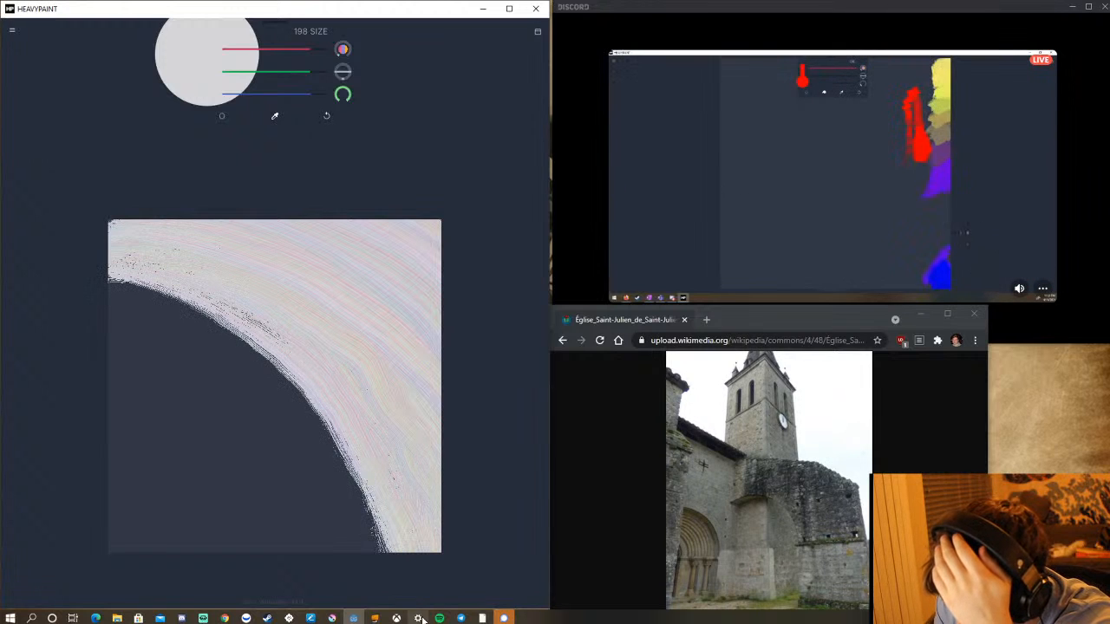
mouse_move(70, 266)
mouse_down()
mouse_move(190, 287)
mouse_move(308, 361)
mouse_move(403, 445)
mouse_move(446, 526)
mouse_up()
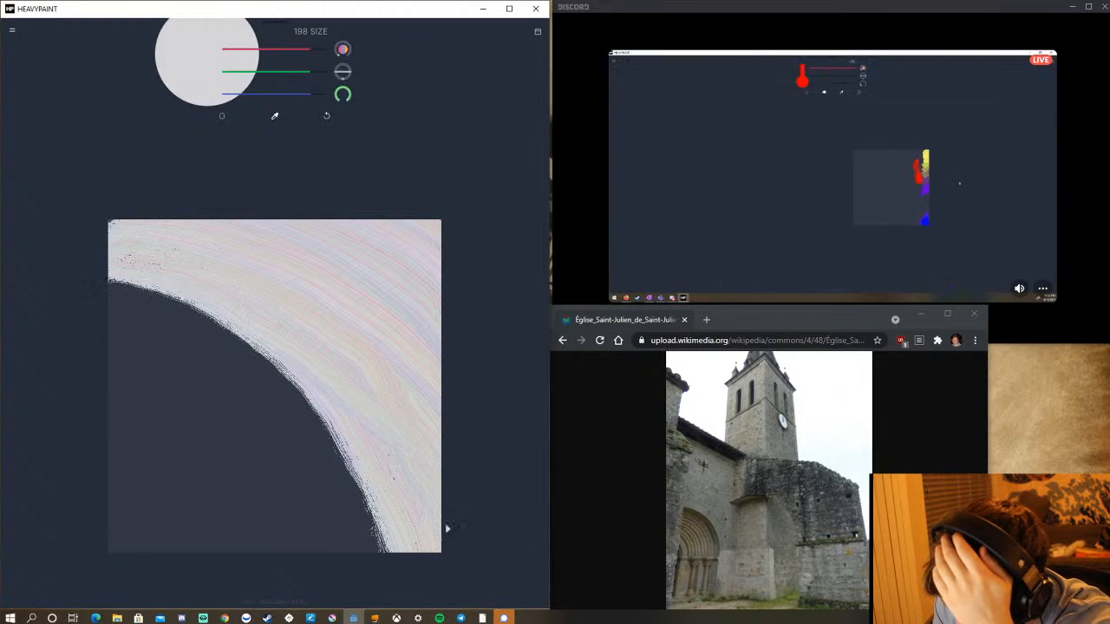
mouse_move(157, 296)
mouse_down()
mouse_move(271, 381)
mouse_move(395, 551)
mouse_up()
mouse_move(65, 277)
mouse_down()
mouse_move(168, 298)
mouse_move(271, 368)
mouse_move(372, 491)
mouse_move(407, 495)
mouse_up()
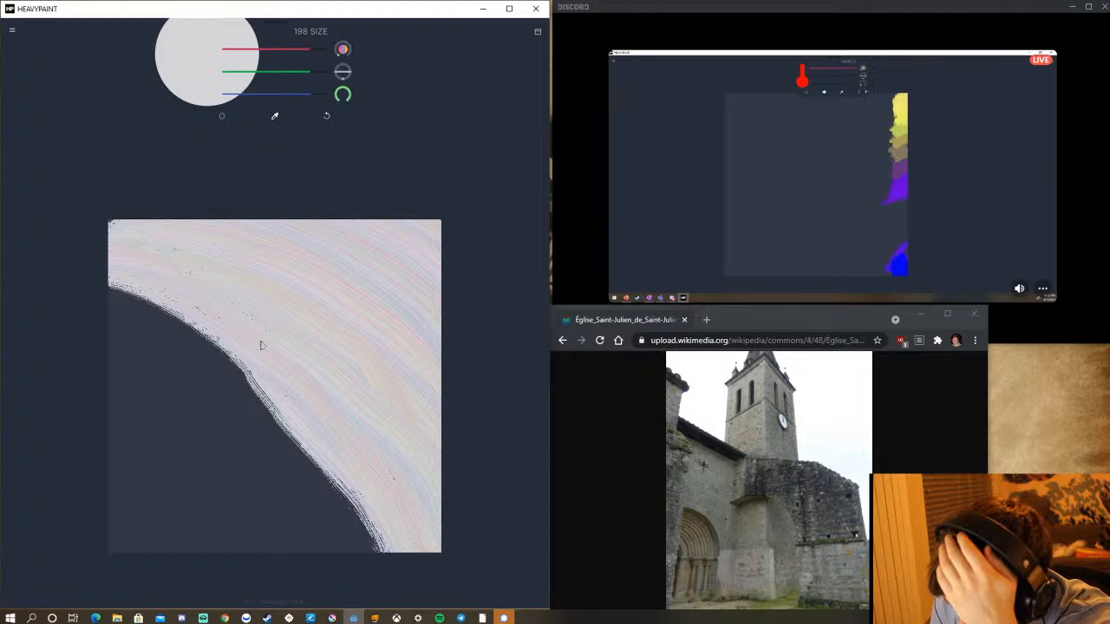
drag(322, 358, 476, 513)
drag(78, 246, 322, 311)
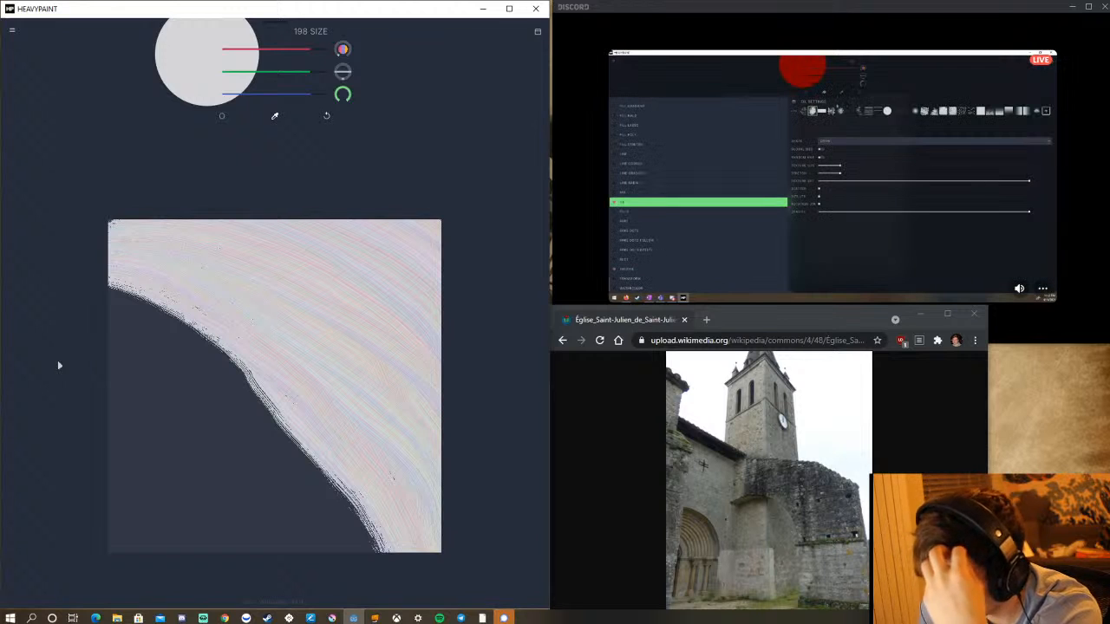
Mix a neutral mid-grey and paint tall vertical strokes over the sky, just right of the canvas's centre, for the church tower.
drag(305, 54, 264, 96)
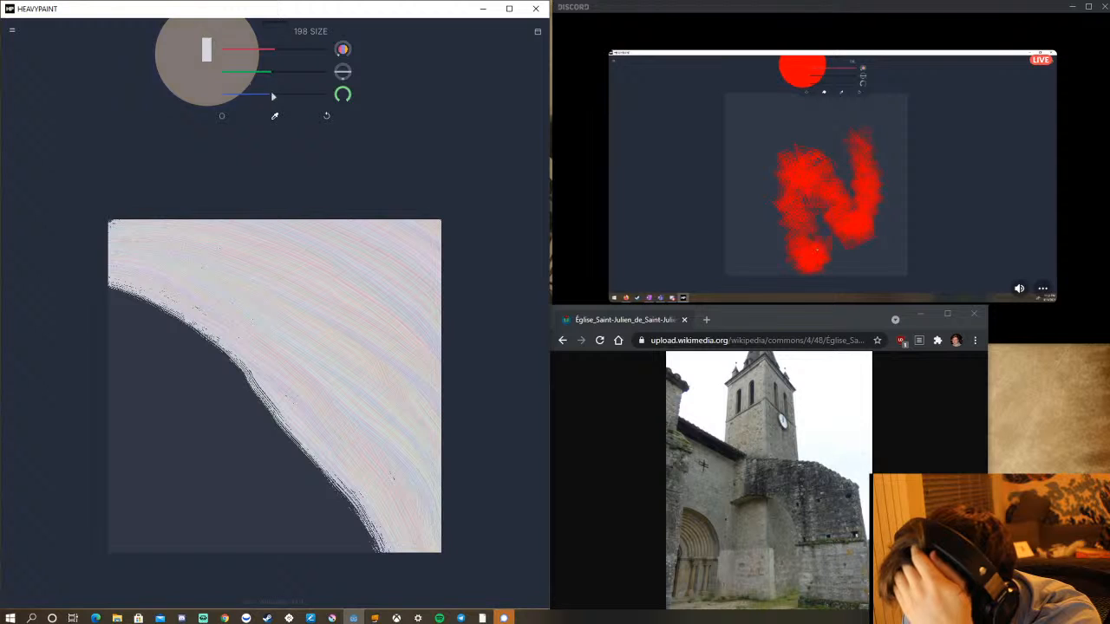
drag(274, 55, 272, 58)
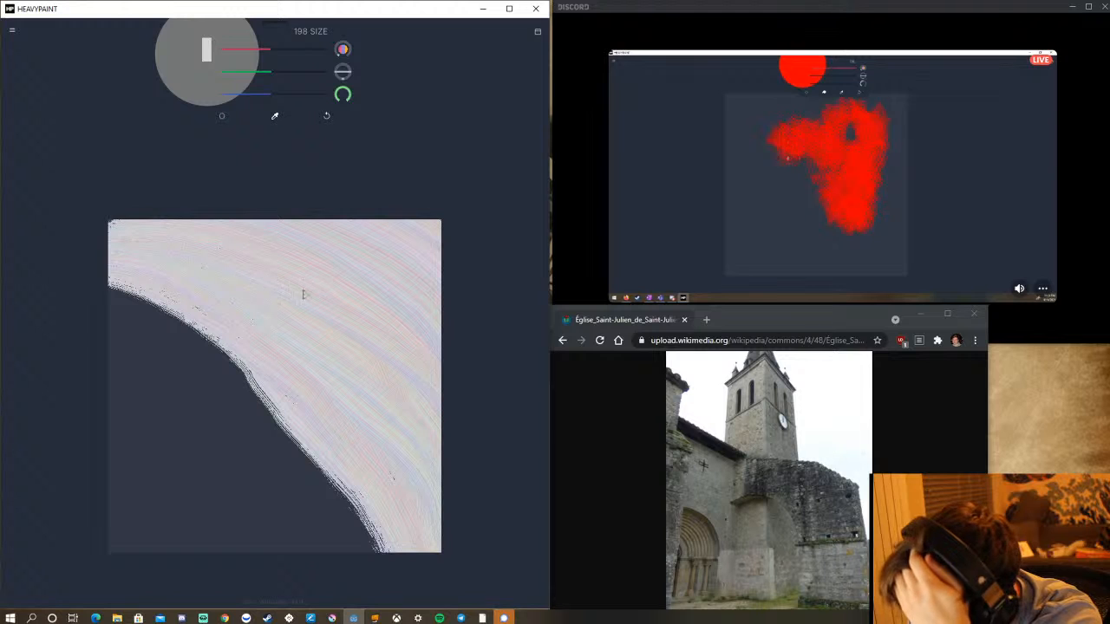
mouse_move(316, 248)
mouse_down()
mouse_move(319, 444)
mouse_move(305, 295)
mouse_up()
drag(299, 252, 308, 440)
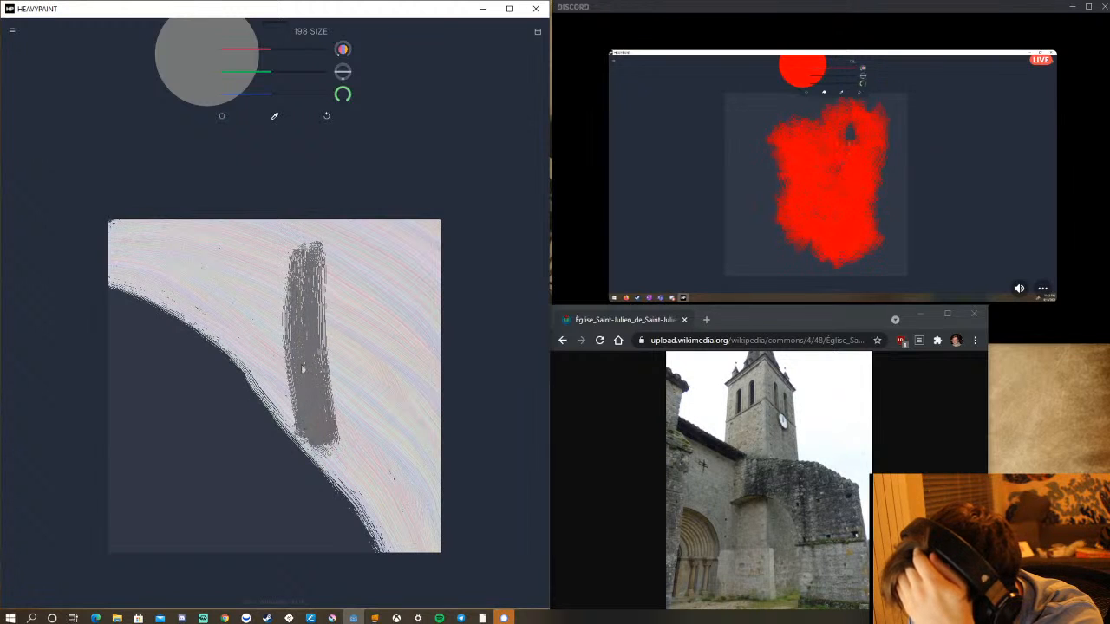
drag(291, 256, 293, 422)
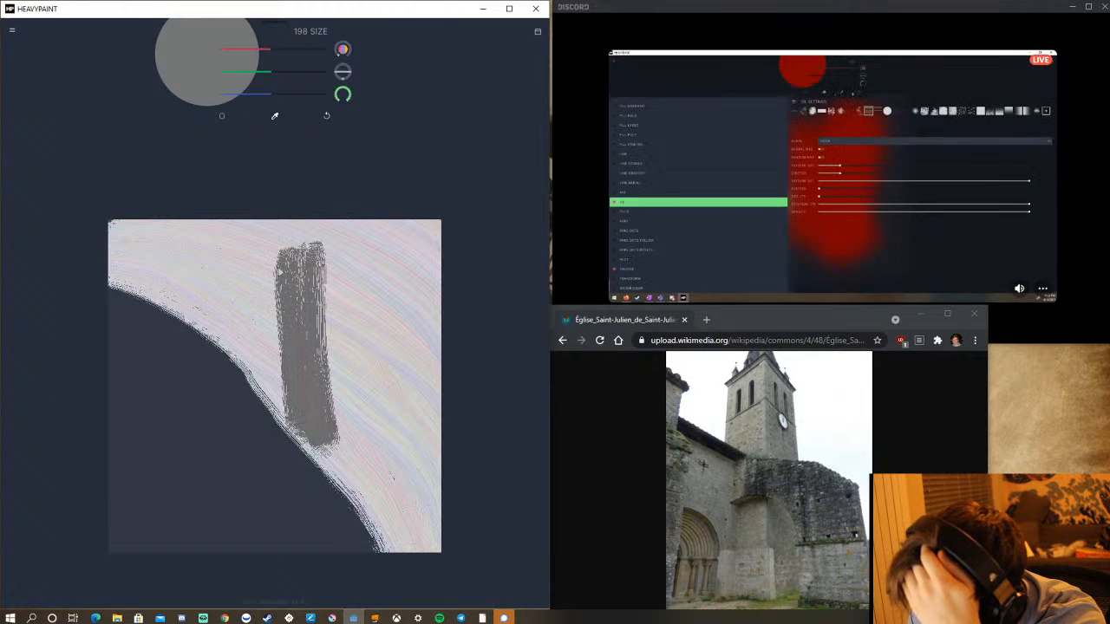
Widen the grey tower on its left side, undoing the stray outer stroke and repainting it closer to the tower.
drag(278, 274, 280, 404)
mouse_move(260, 255)
mouse_down()
mouse_move(261, 446)
mouse_move(266, 427)
mouse_up()
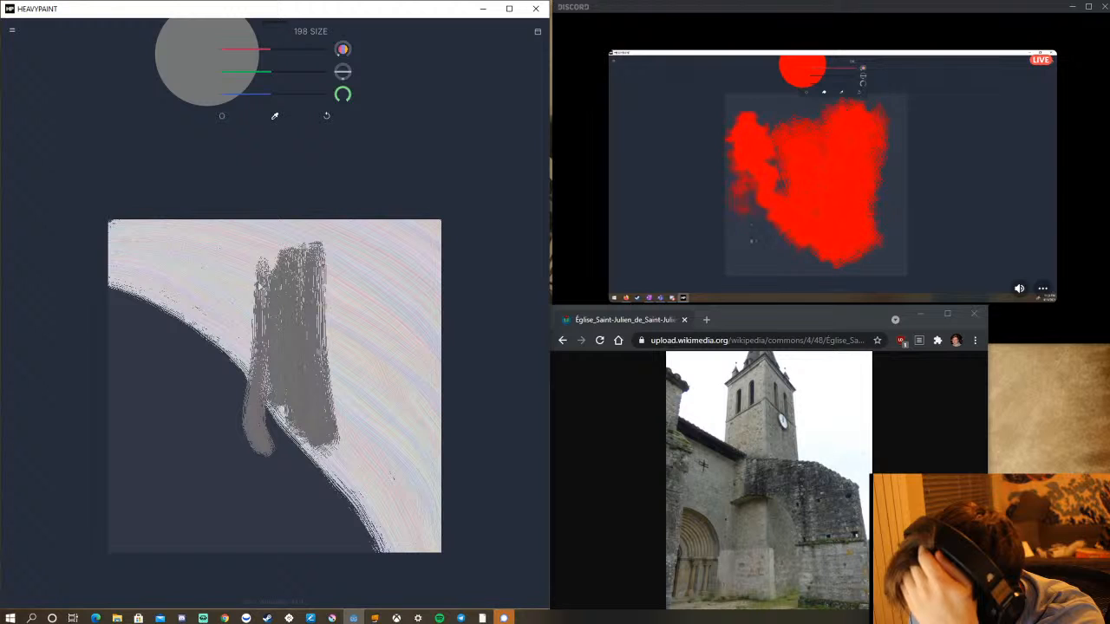
click(325, 117)
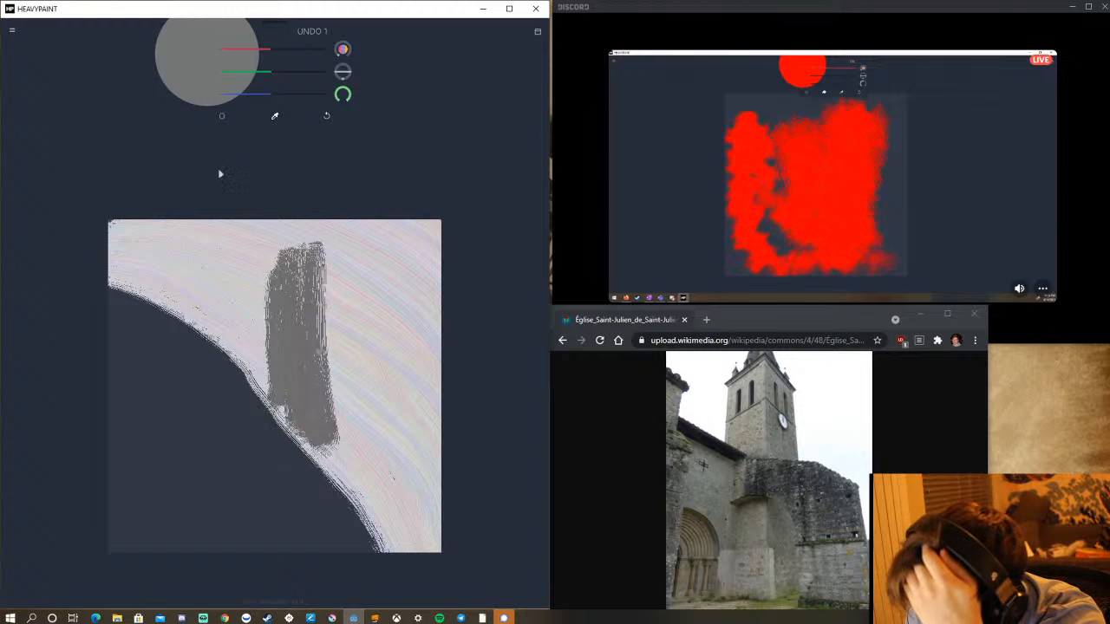
drag(271, 269, 273, 435)
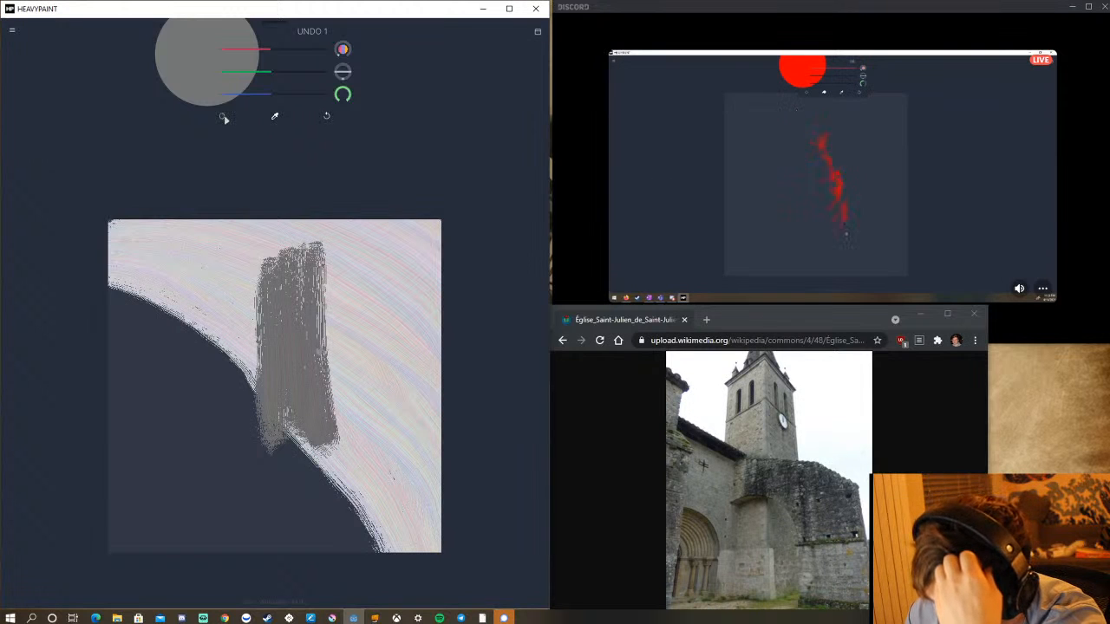
Raise the Oil brush's scatter to about a fifth of its range and paint over the tower, filling its gaps and roughening both edges.
click(223, 115)
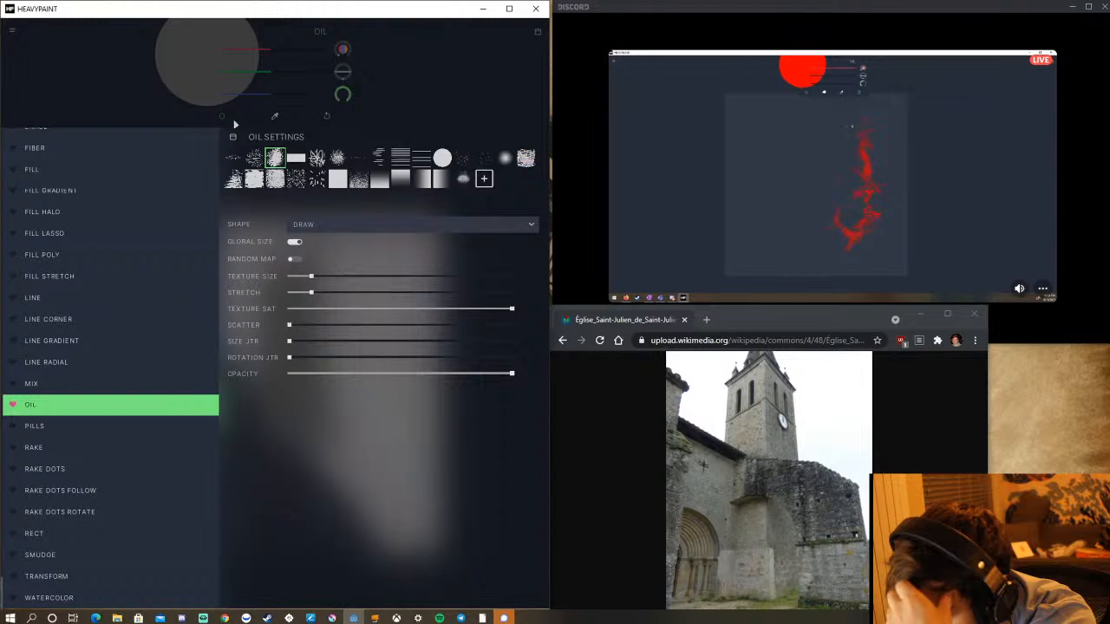
click(520, 226)
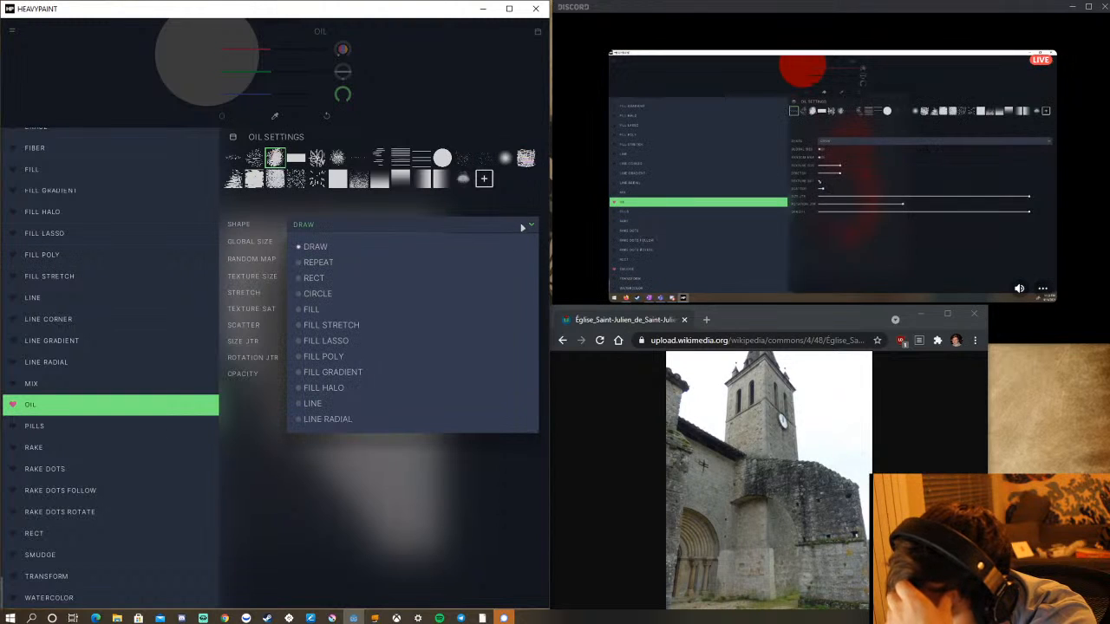
click(522, 228)
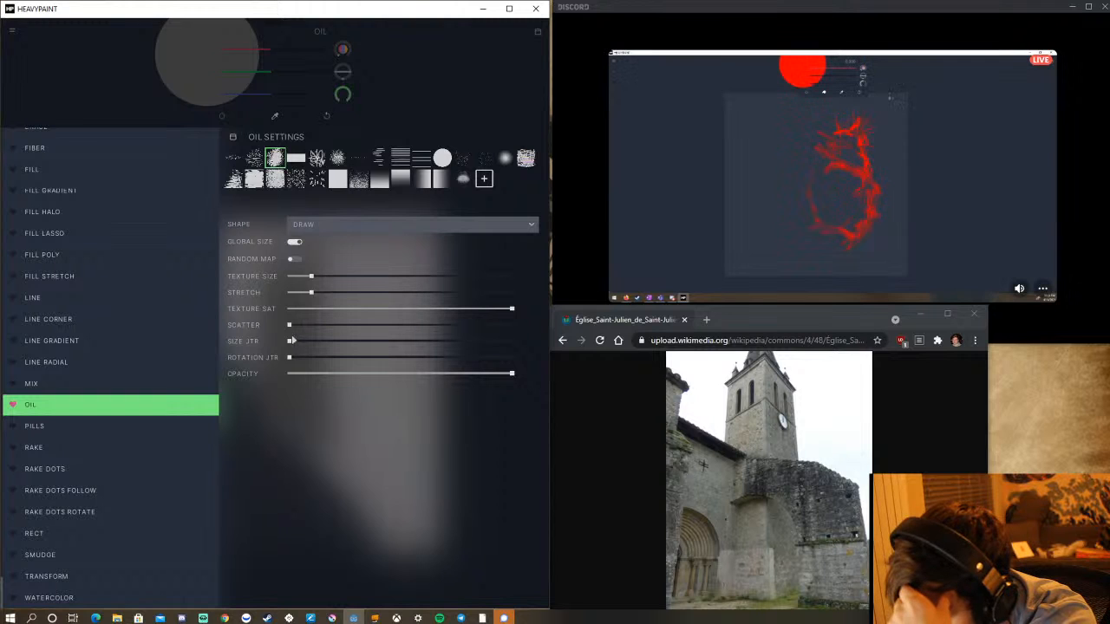
drag(291, 327, 336, 323)
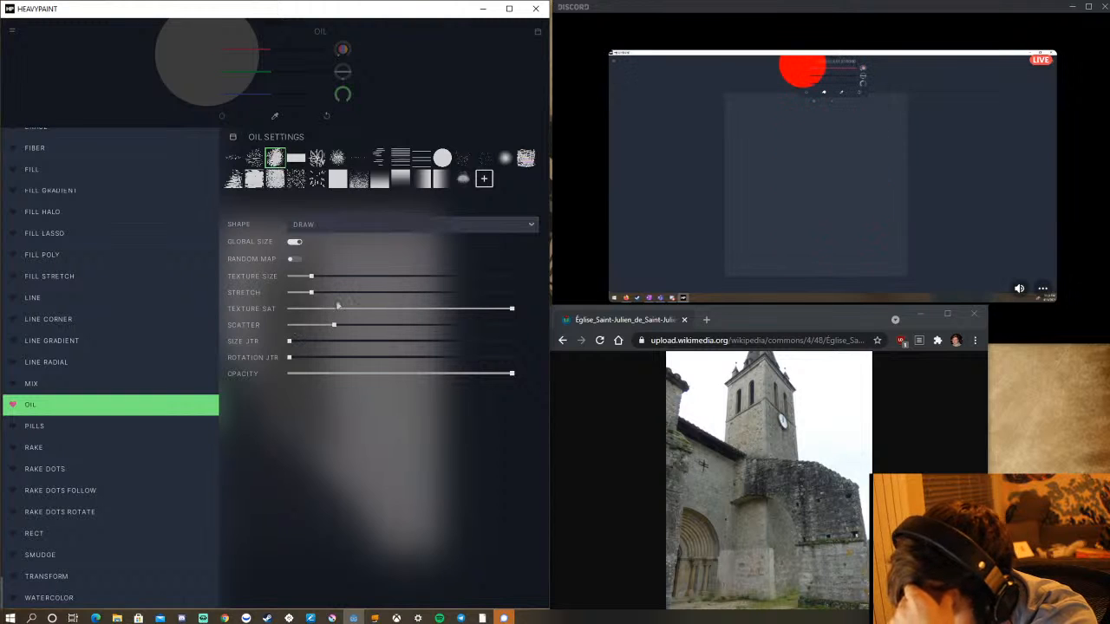
click(457, 95)
mouse_move(296, 410)
mouse_down()
mouse_move(298, 460)
mouse_move(303, 443)
mouse_up()
mouse_move(312, 268)
mouse_down()
mouse_move(310, 453)
mouse_move(314, 293)
mouse_move(322, 380)
mouse_move(316, 290)
mouse_move(325, 427)
mouse_move(313, 273)
mouse_move(298, 364)
mouse_up()
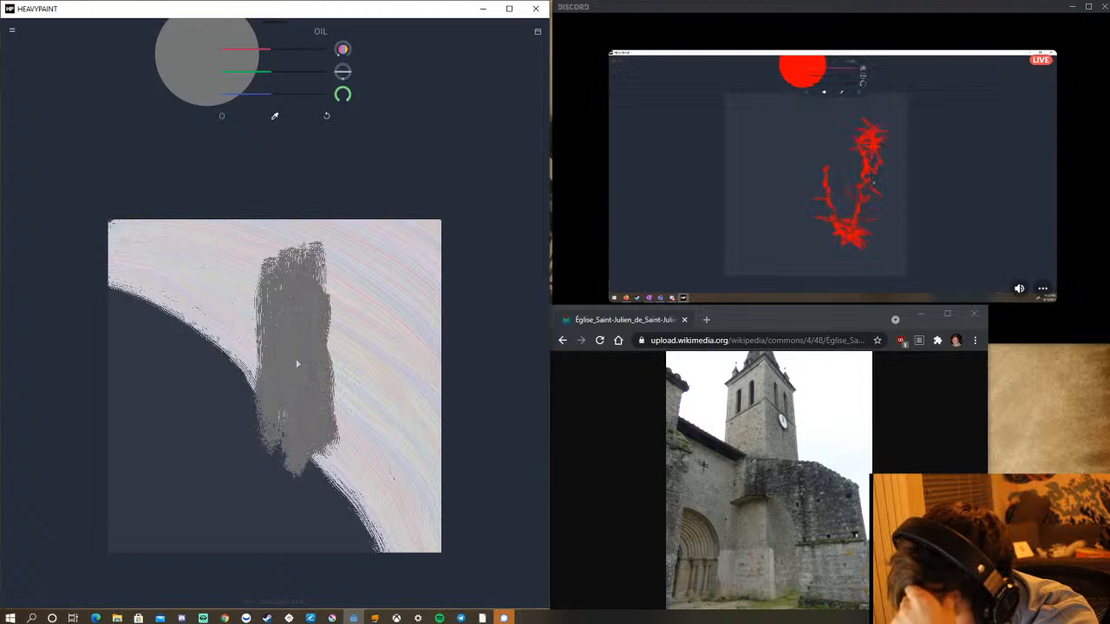
mouse_move(291, 323)
mouse_down()
mouse_move(289, 458)
mouse_move(267, 267)
mouse_move(261, 438)
mouse_up()
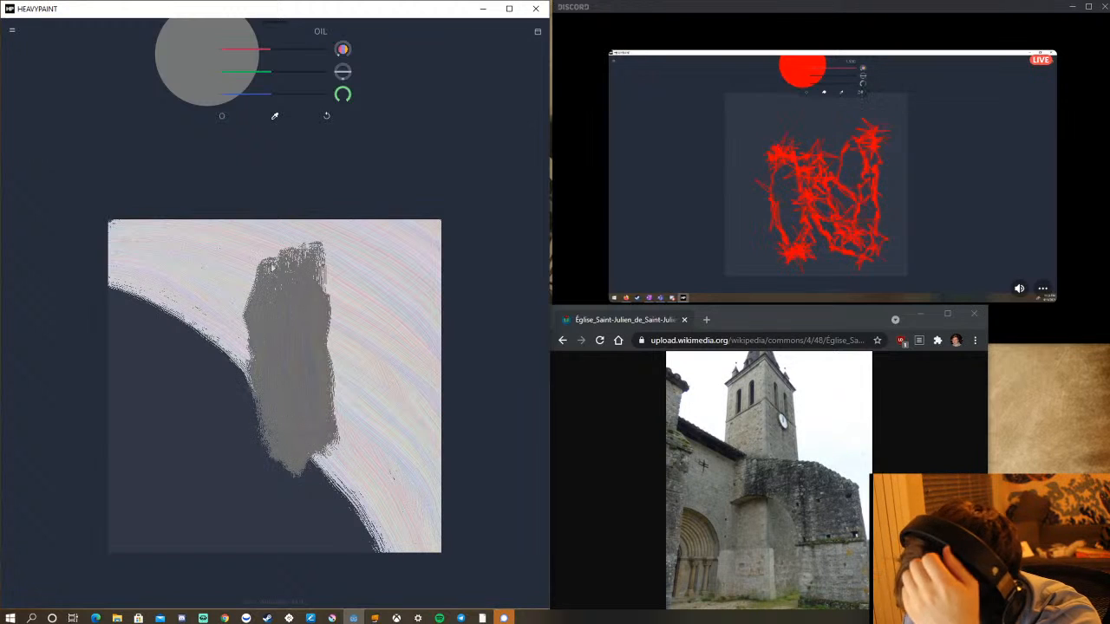
mouse_move(272, 266)
mouse_down()
mouse_move(286, 246)
mouse_move(336, 237)
mouse_move(325, 388)
mouse_up()
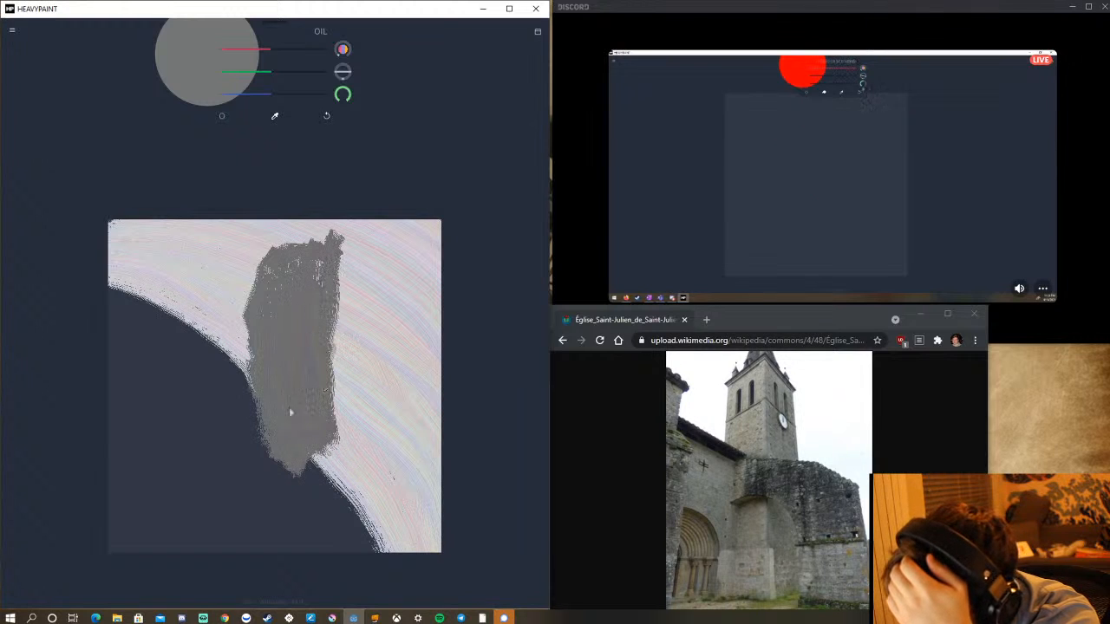
Lower the Oil brush's scatter to nearly zero and reduce its stretch.
click(222, 117)
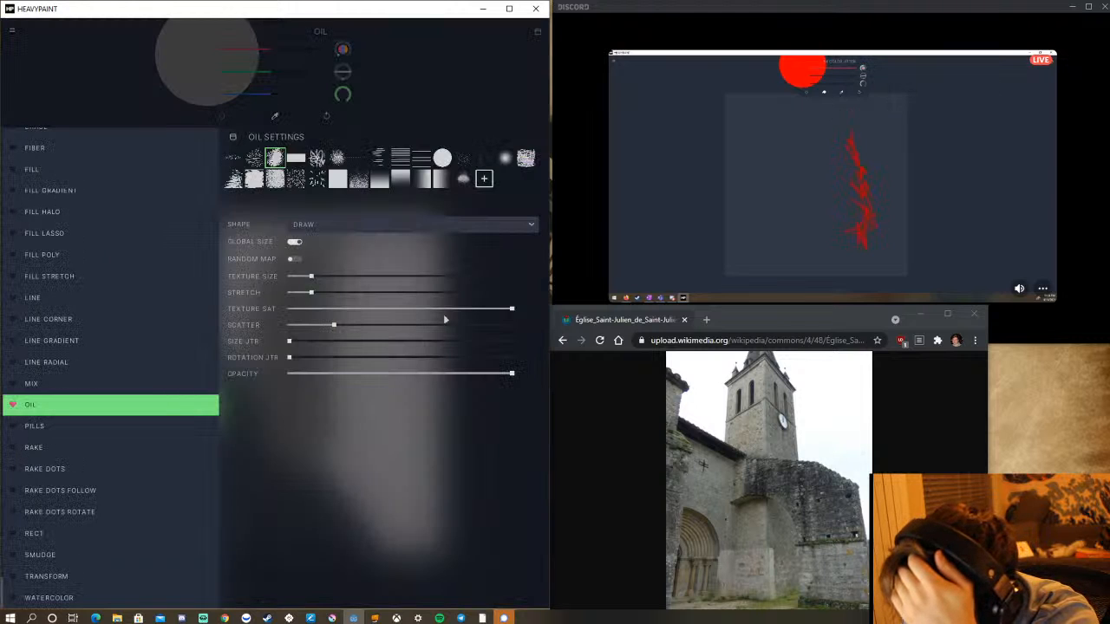
drag(335, 331, 301, 336)
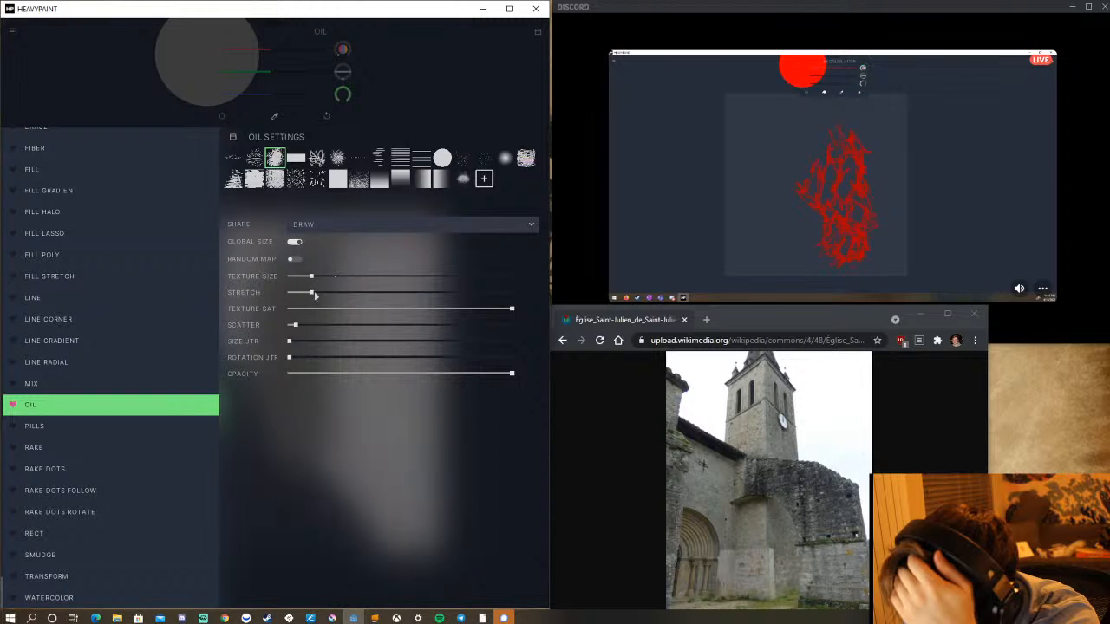
mouse_move(312, 293)
mouse_down()
mouse_move(290, 302)
mouse_move(297, 295)
mouse_up()
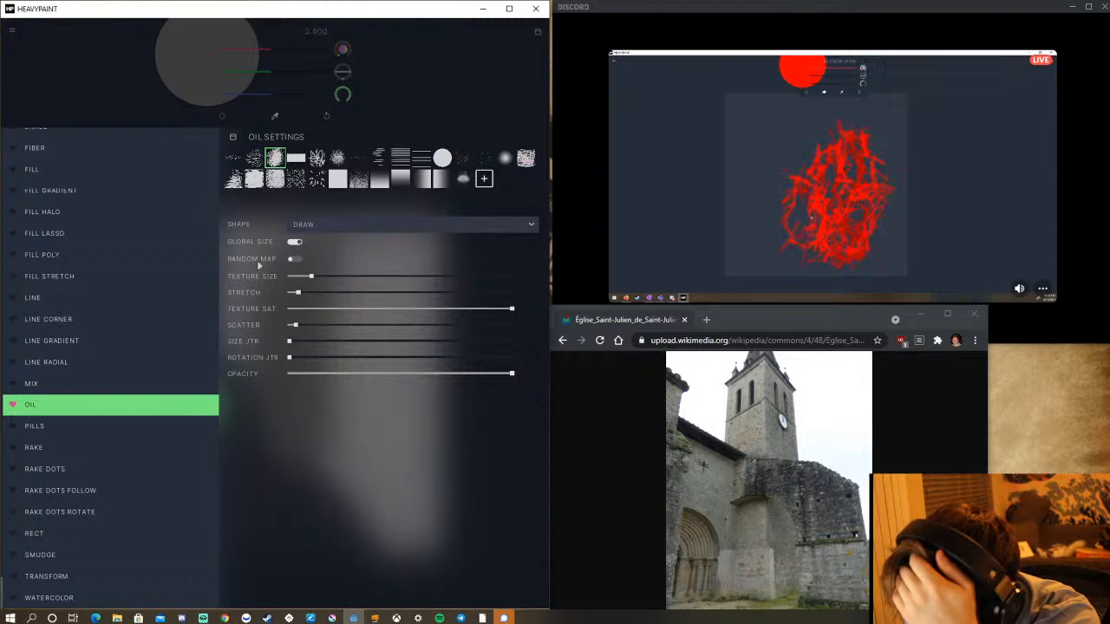
click(186, 404)
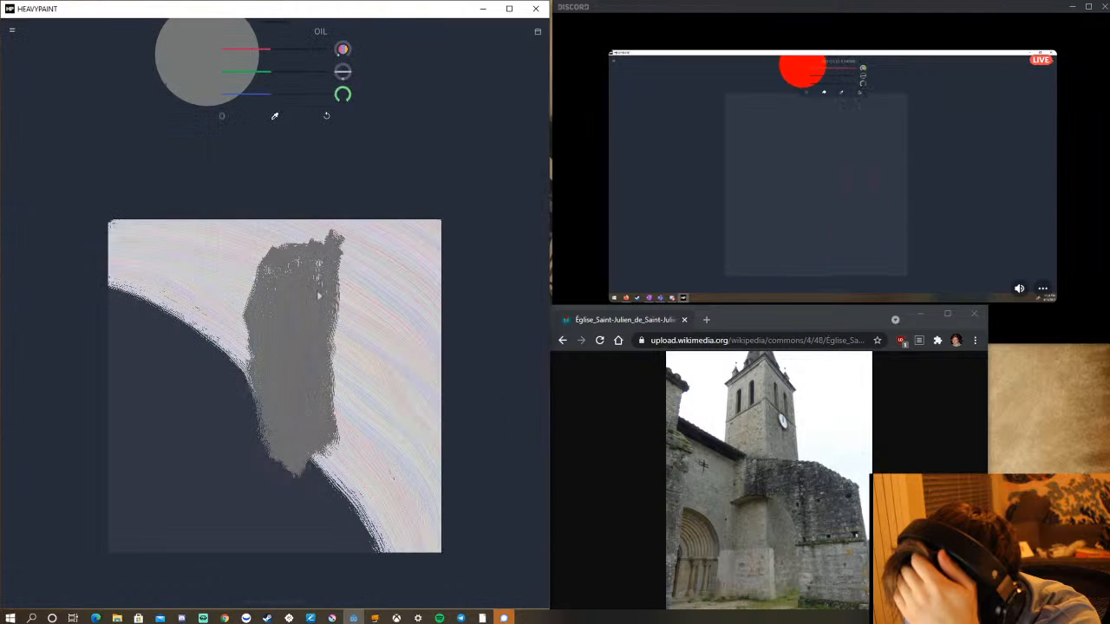
Fill the grey tower more solidly, square off its upper-left corner and extend it down to the canvas's bottom edge.
drag(321, 267, 318, 418)
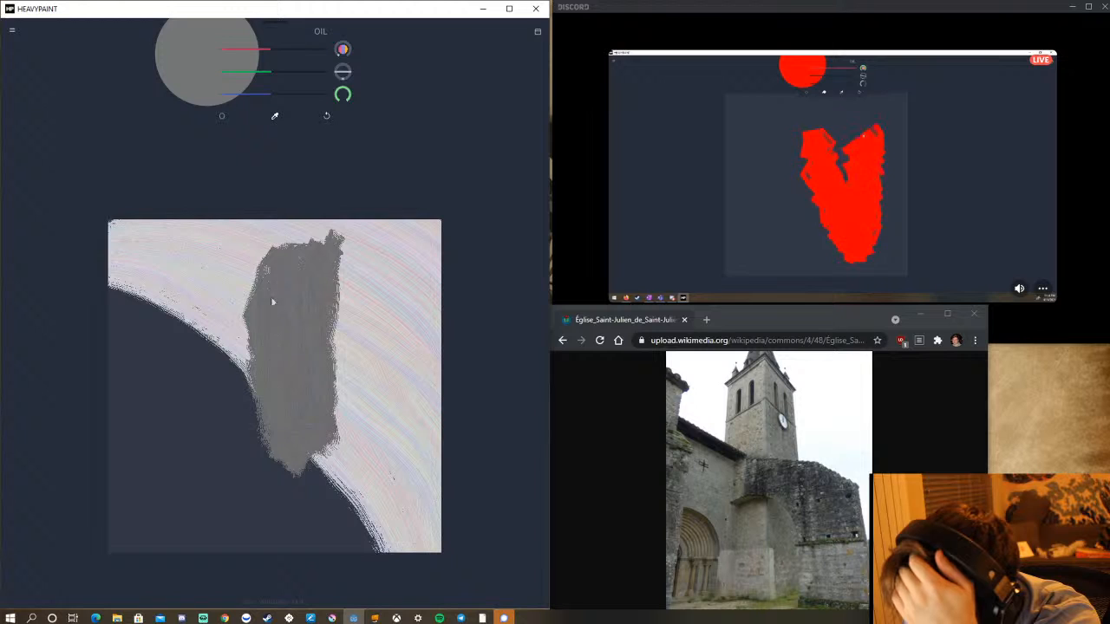
mouse_move(262, 249)
mouse_down()
mouse_move(243, 304)
mouse_move(261, 352)
mouse_move(270, 497)
mouse_up()
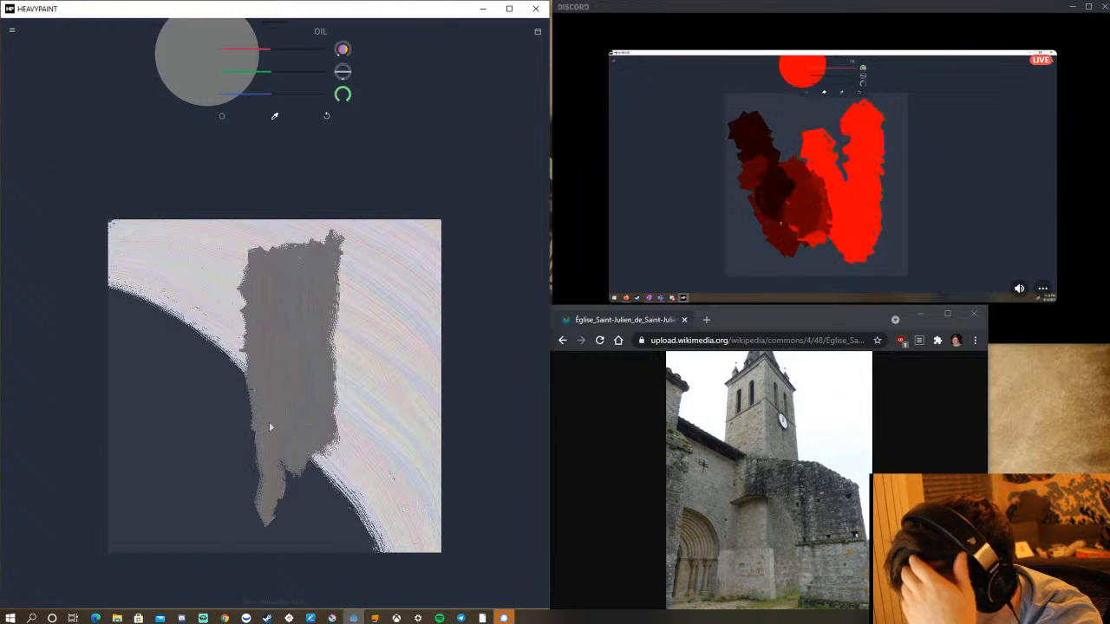
drag(269, 427, 273, 560)
mouse_move(325, 441)
mouse_down()
mouse_move(331, 599)
mouse_move(322, 569)
mouse_move(309, 571)
mouse_move(311, 446)
mouse_move(294, 479)
mouse_up()
mouse_move(284, 435)
mouse_down()
mouse_move(280, 545)
mouse_move(268, 538)
mouse_up()
drag(255, 379, 259, 460)
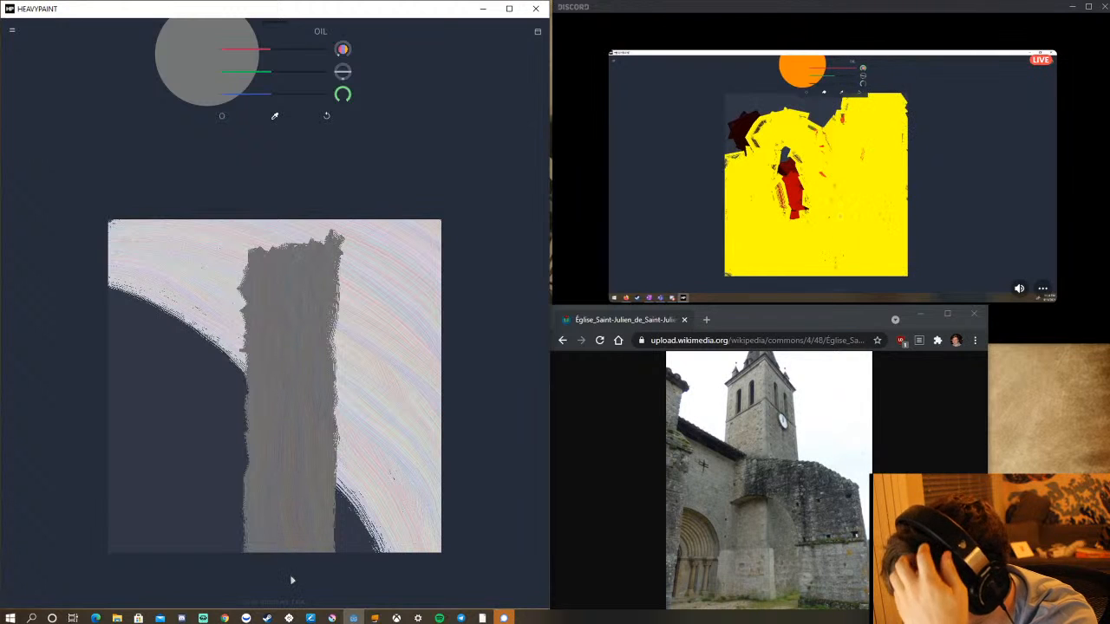
Mix a light warm beige by raising the red, green and blue values, keeping blue slightly lower.
click(276, 50)
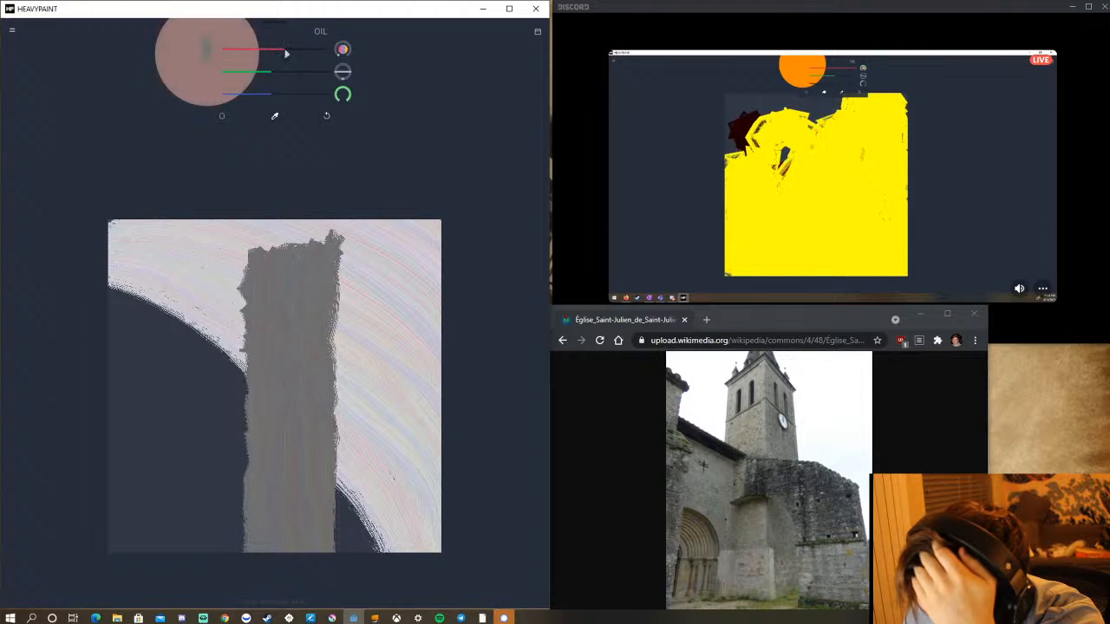
click(278, 72)
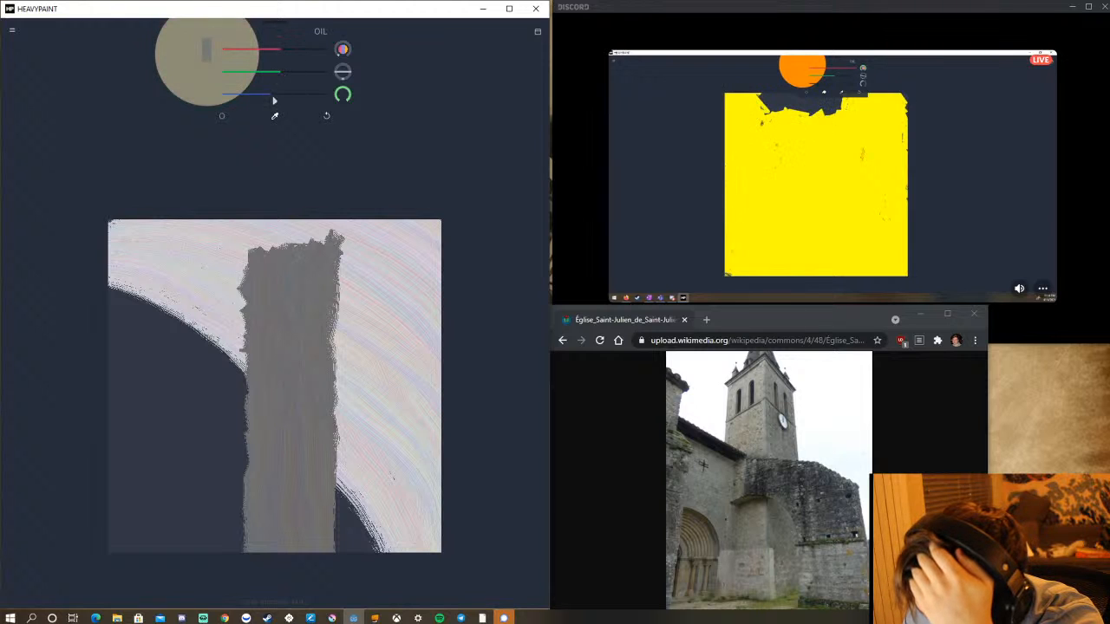
click(294, 53)
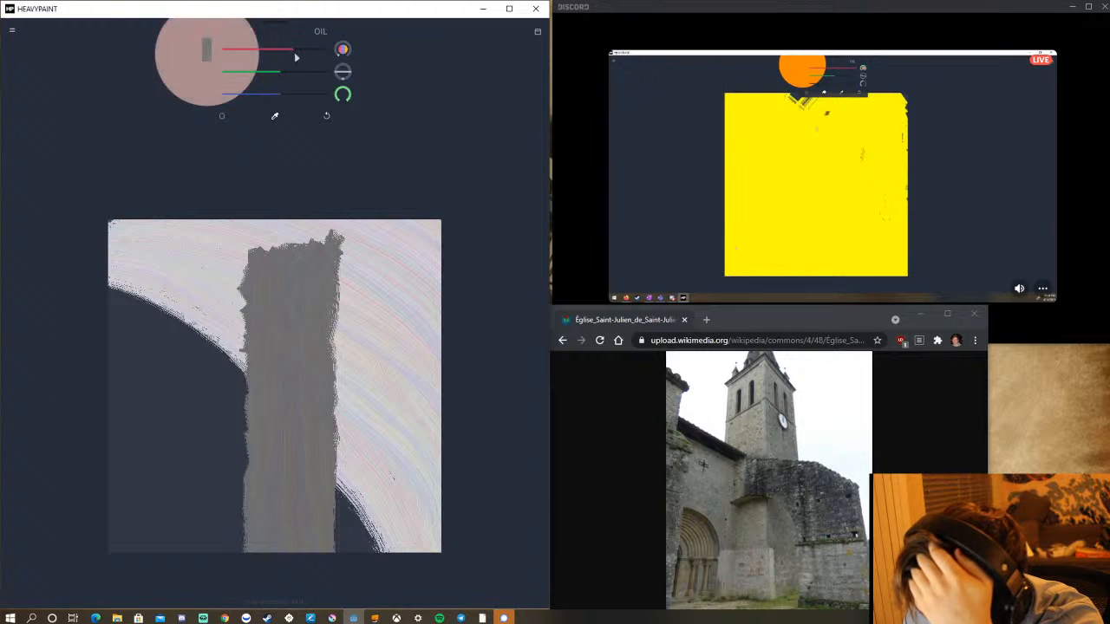
click(292, 73)
click(298, 74)
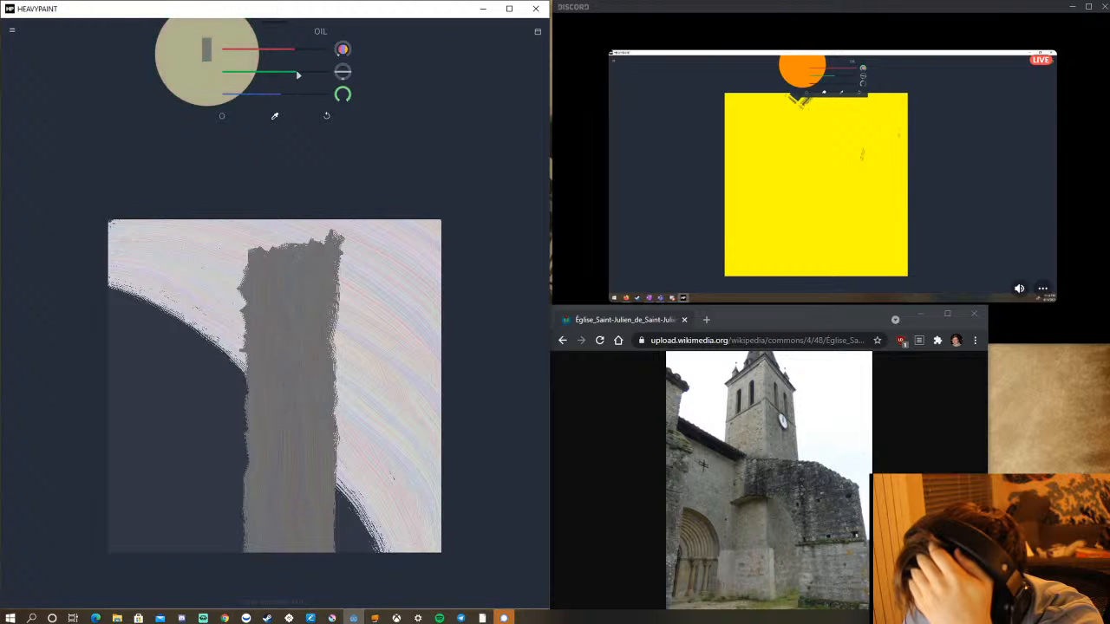
click(293, 95)
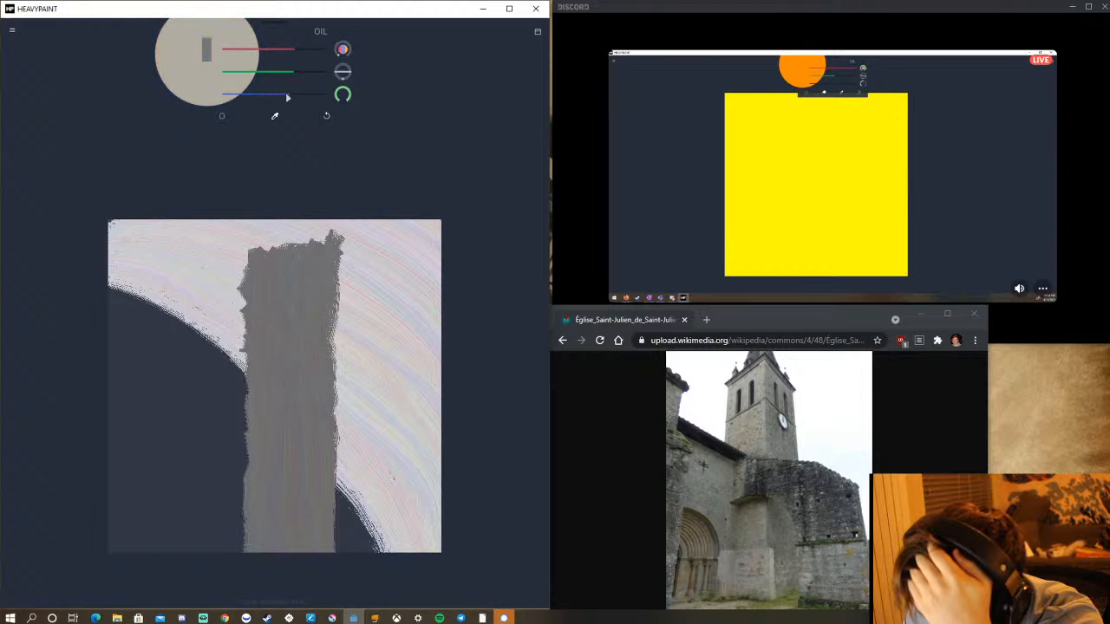
Paint the beige over the grey tower in long vertical strokes from its upper part down to the canvas's lower edge, undoing one overrunning stroke.
drag(332, 252, 314, 548)
mouse_move(331, 396)
mouse_down()
mouse_move(318, 476)
mouse_move(331, 466)
mouse_up()
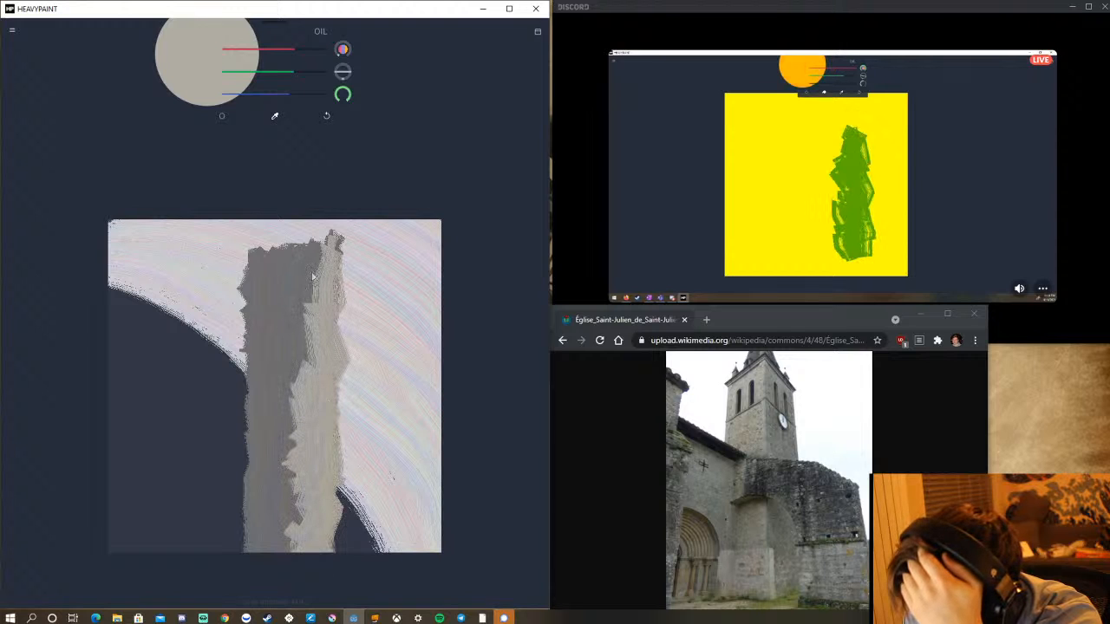
mouse_move(309, 285)
mouse_down()
mouse_move(299, 577)
mouse_move(298, 323)
mouse_move(286, 319)
mouse_move(272, 604)
mouse_up()
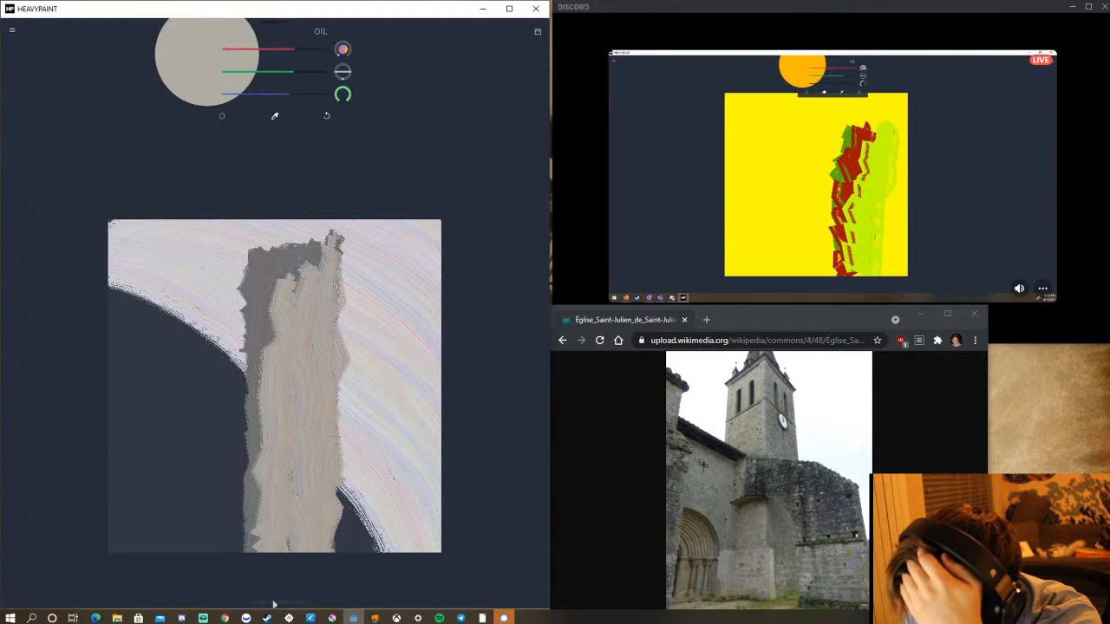
mouse_move(253, 255)
mouse_down()
mouse_move(262, 576)
mouse_move(274, 430)
mouse_up()
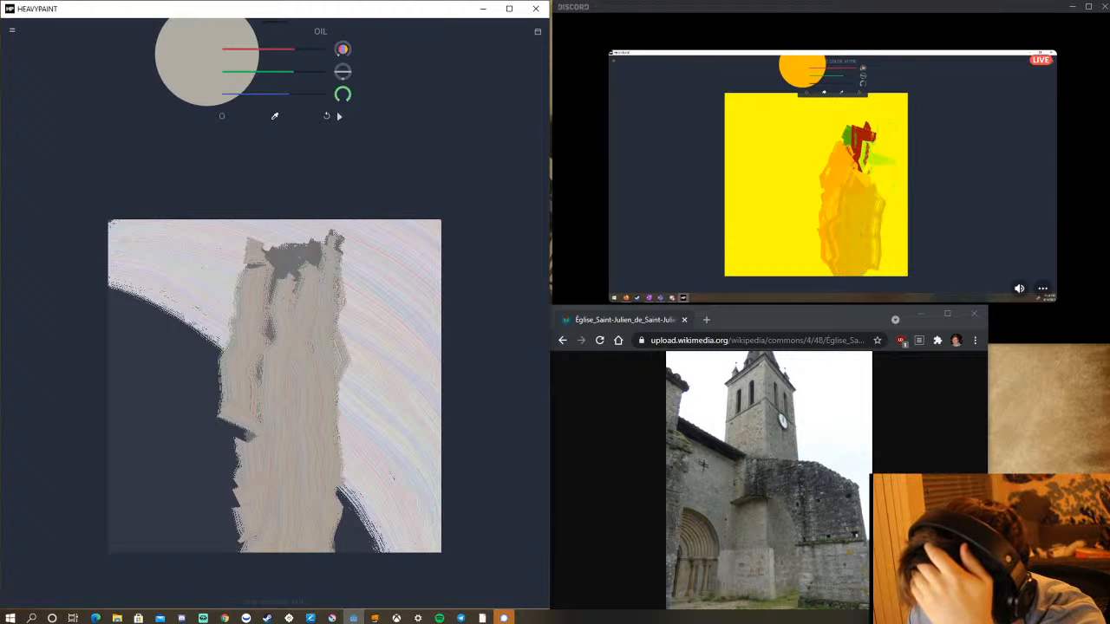
click(326, 115)
mouse_move(258, 266)
mouse_down()
mouse_move(251, 565)
mouse_move(266, 514)
mouse_up()
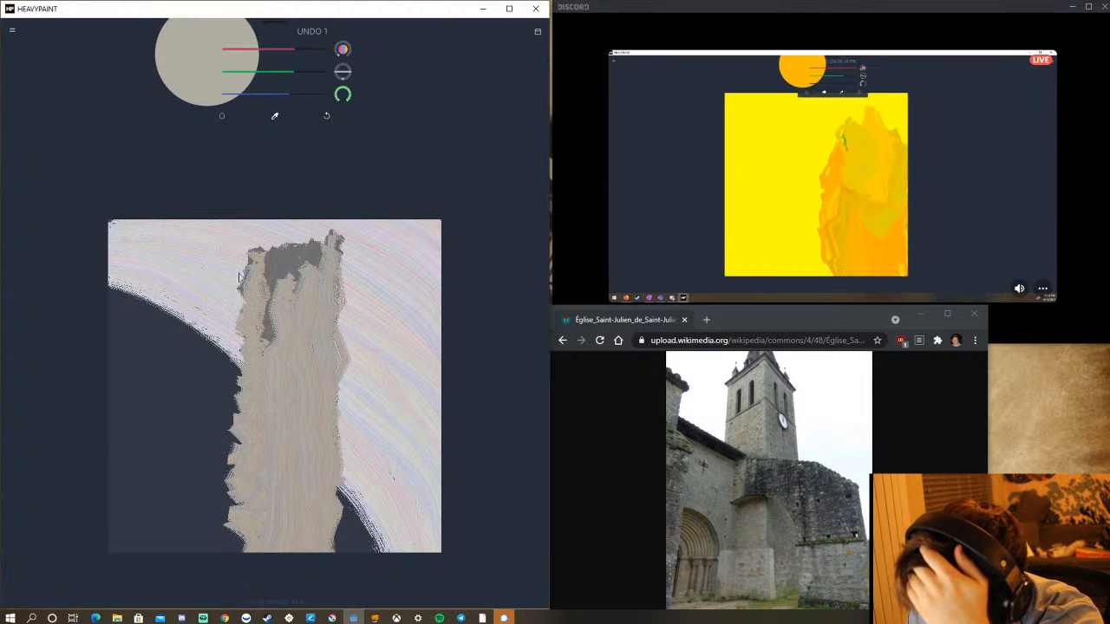
Raise the Oil brush's stretch to 1.300 and turn on its random map.
click(224, 118)
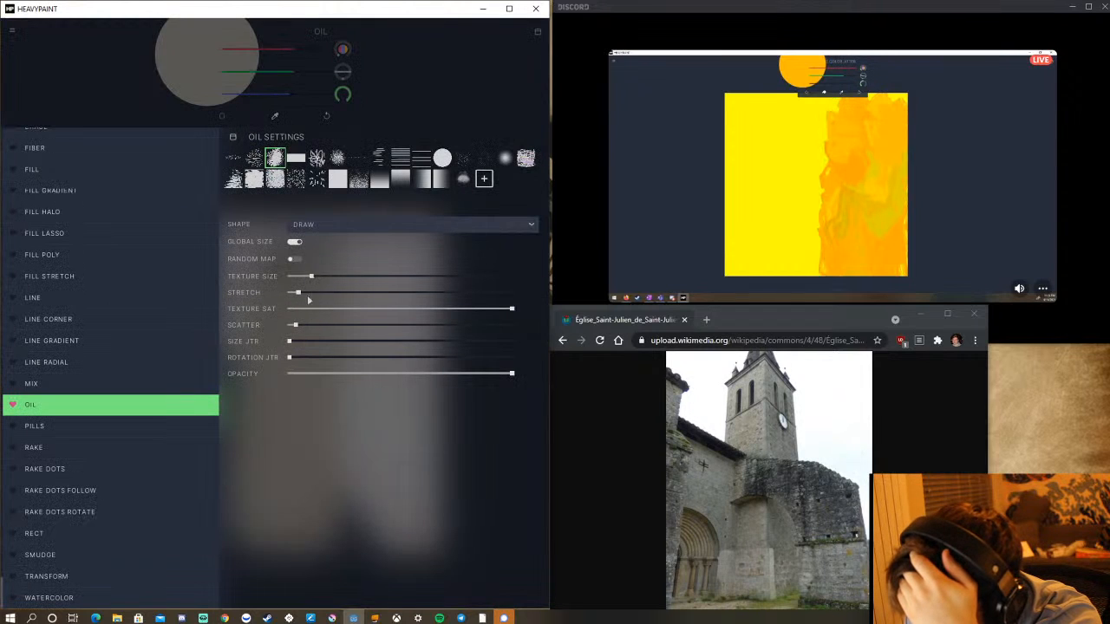
drag(297, 293, 321, 295)
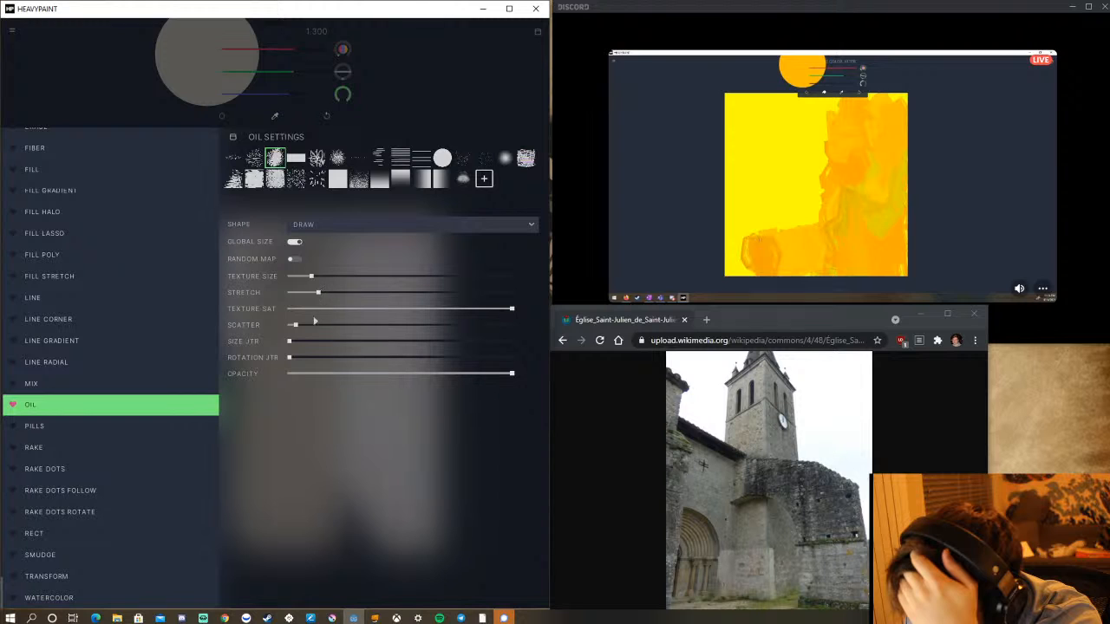
click(295, 258)
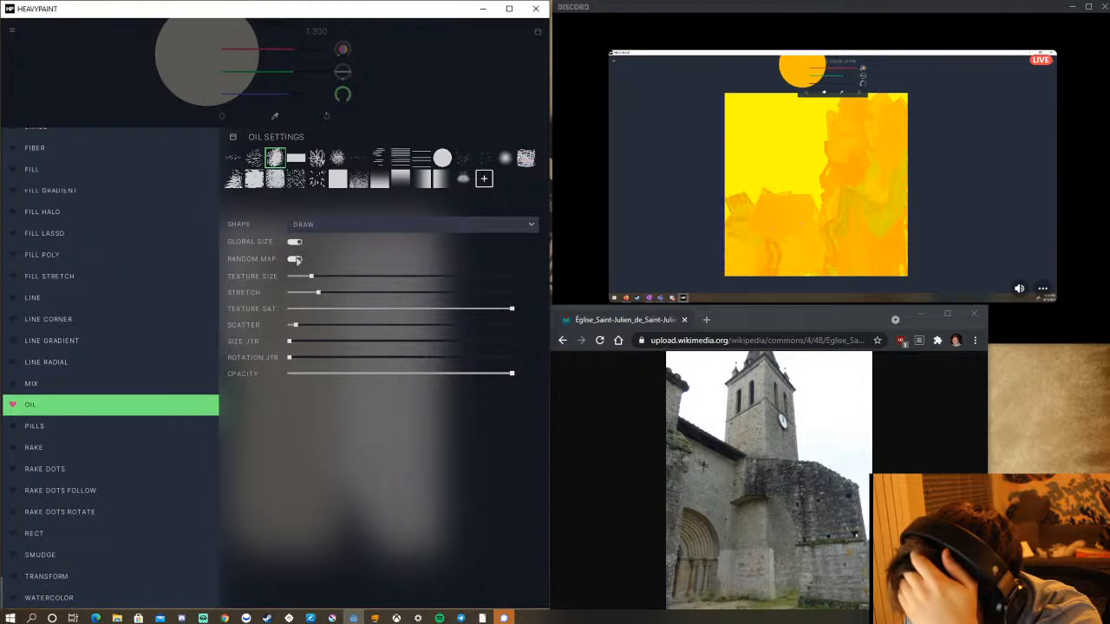
click(134, 97)
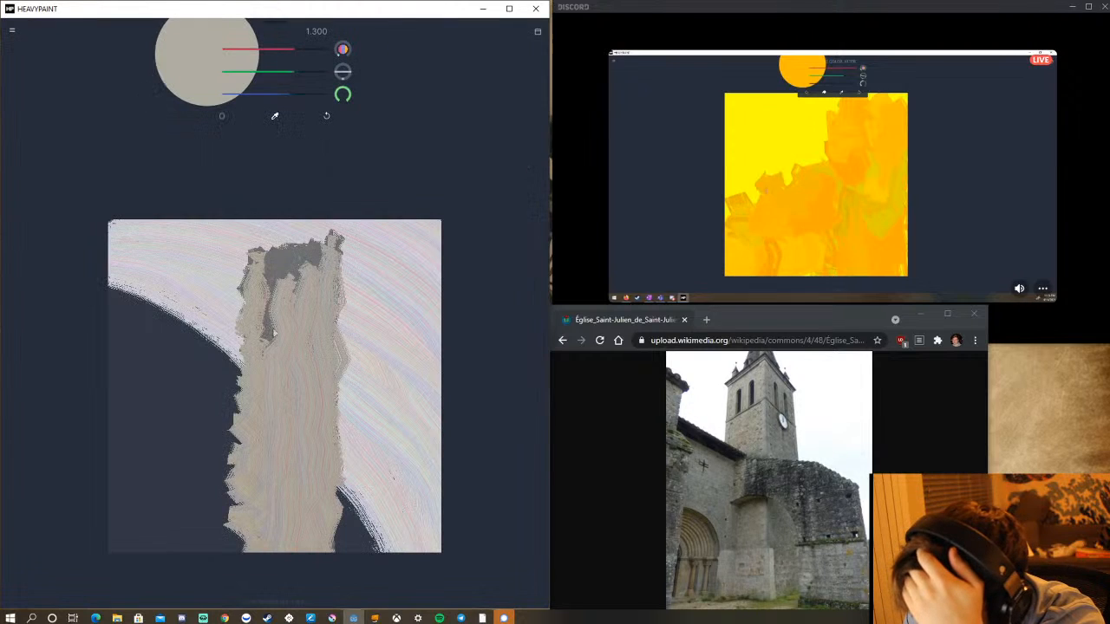
Cover the grey patches left in the tower's top and upper-left side with beige and even out its left edge.
mouse_move(273, 277)
mouse_down()
mouse_move(265, 383)
mouse_move(271, 337)
mouse_up()
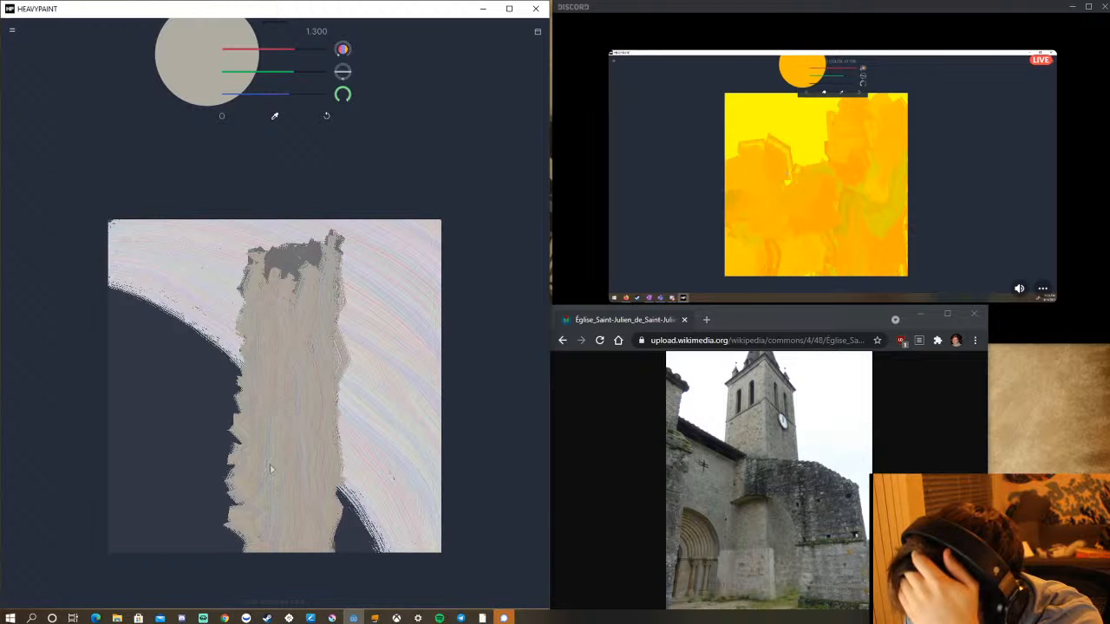
mouse_move(259, 258)
mouse_down()
mouse_move(328, 246)
mouse_move(260, 268)
mouse_move(326, 260)
mouse_move(286, 273)
mouse_move(314, 258)
mouse_move(294, 361)
mouse_up()
drag(272, 272, 259, 364)
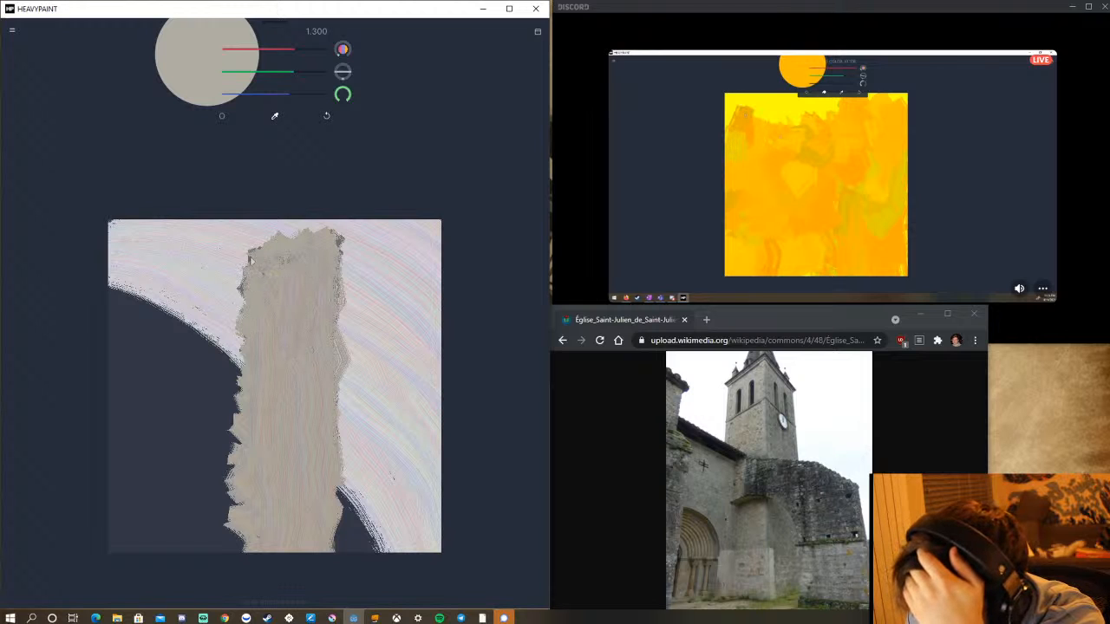
drag(253, 262, 246, 364)
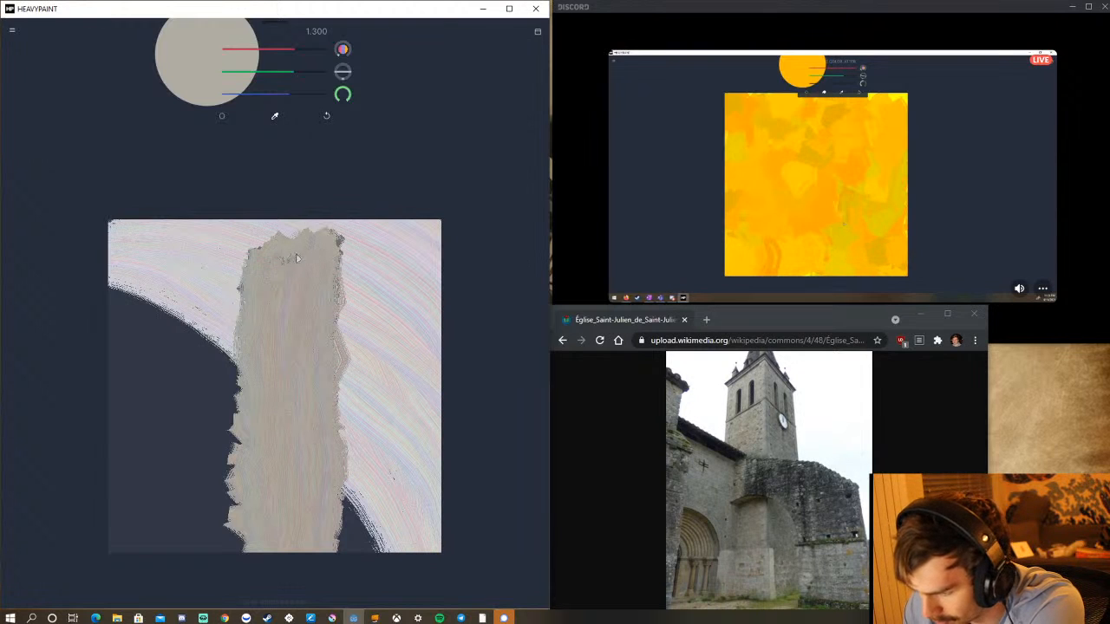
click(222, 117)
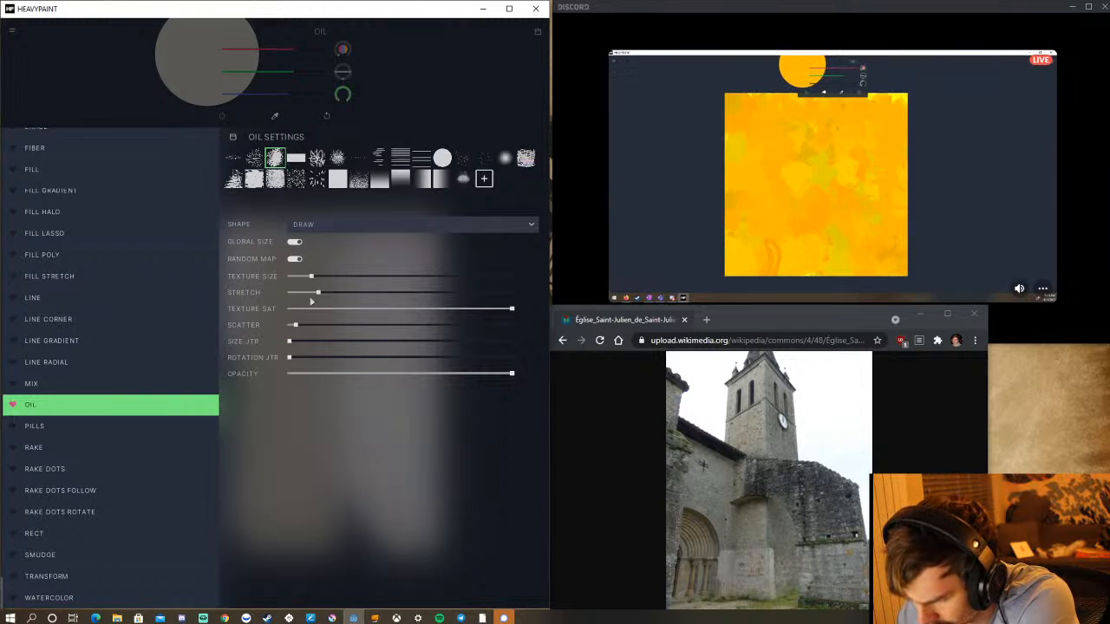
click(462, 104)
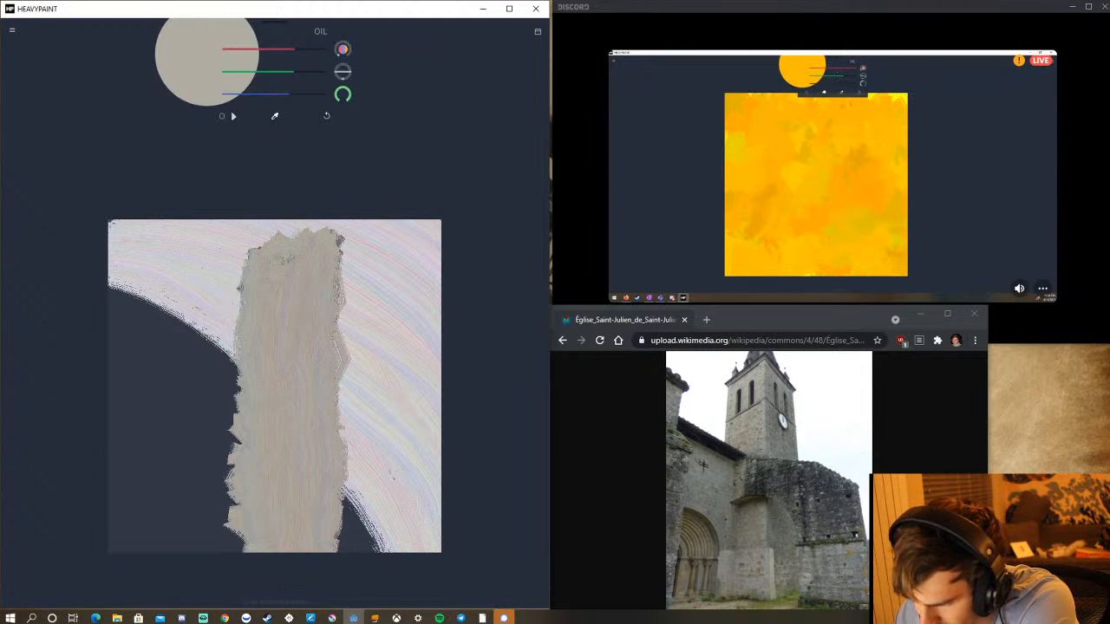
click(221, 116)
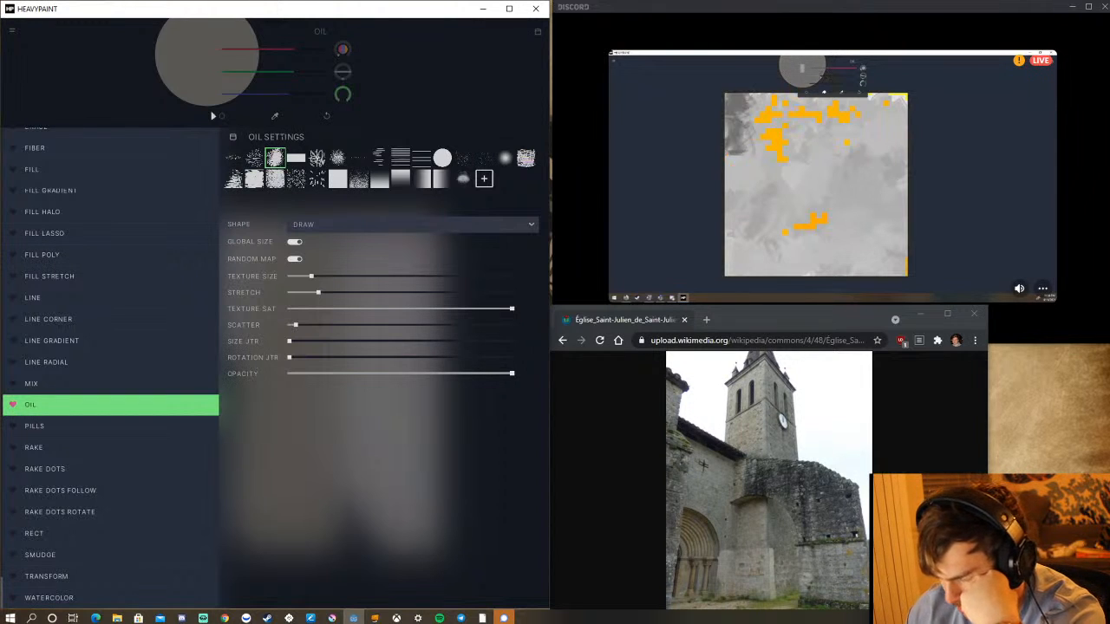
click(419, 100)
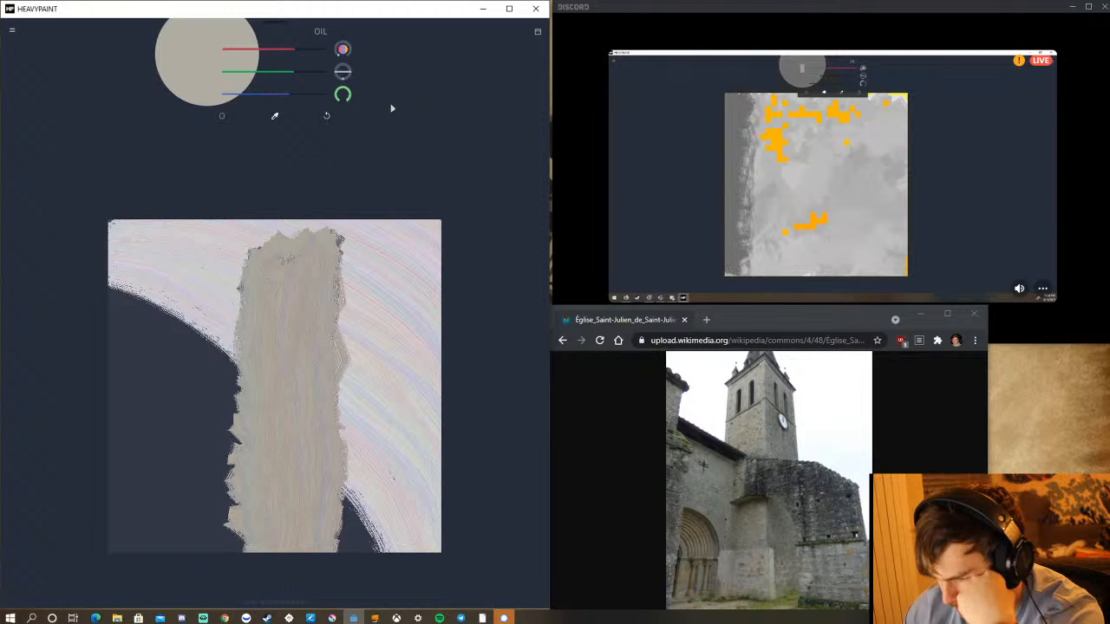
Try shading the tower's upper-right edge with a dark purplish grey, and undo the three strokes.
drag(289, 52, 265, 63)
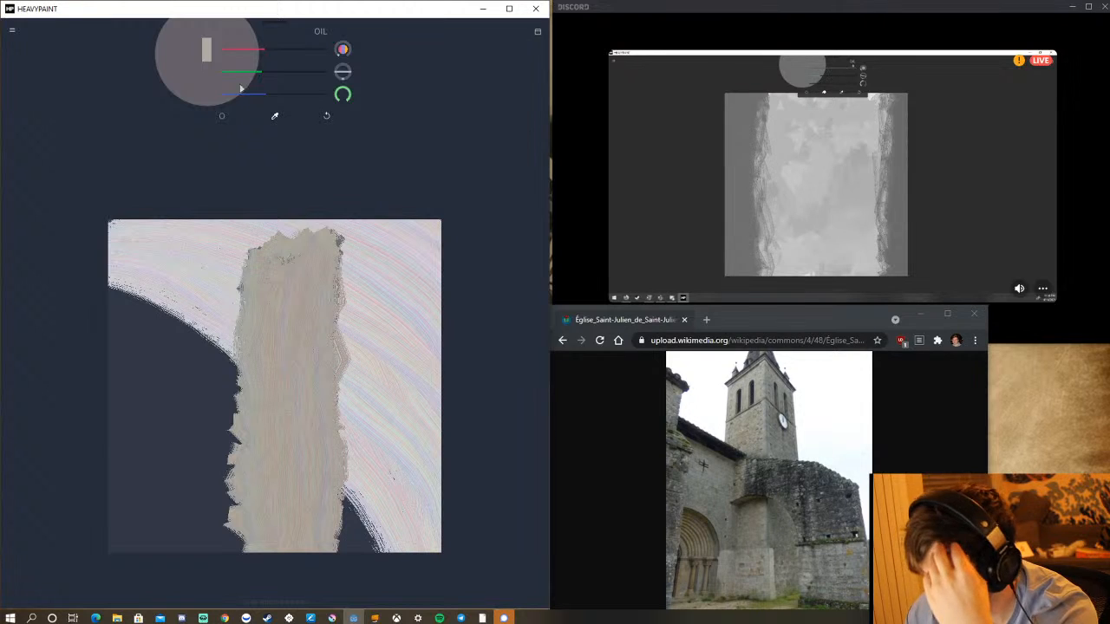
drag(343, 245, 335, 370)
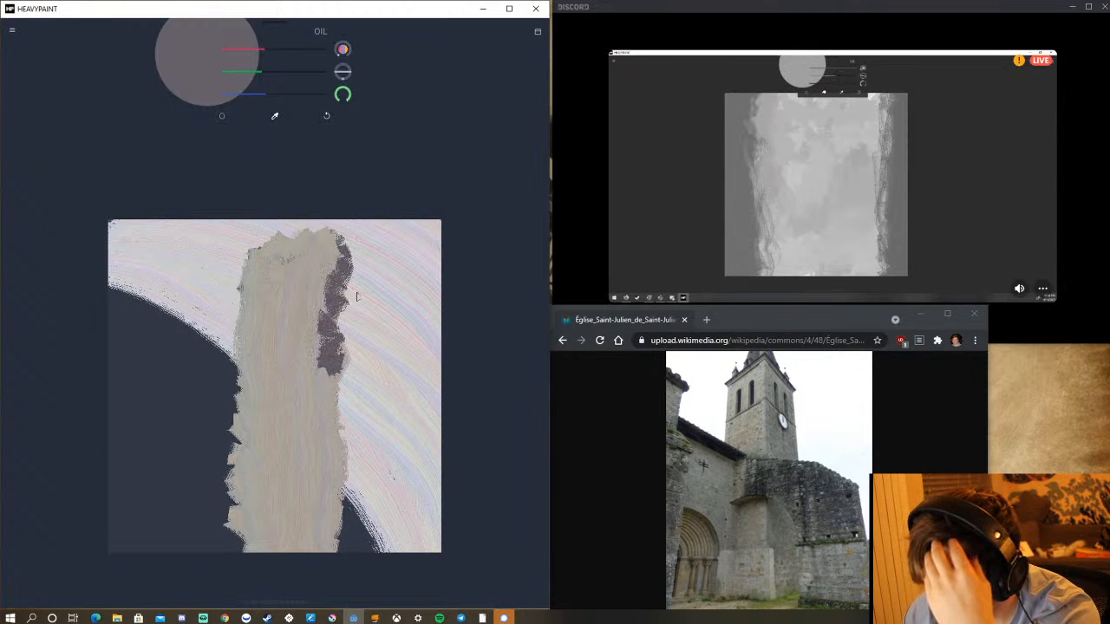
drag(361, 260, 355, 406)
drag(344, 288, 346, 430)
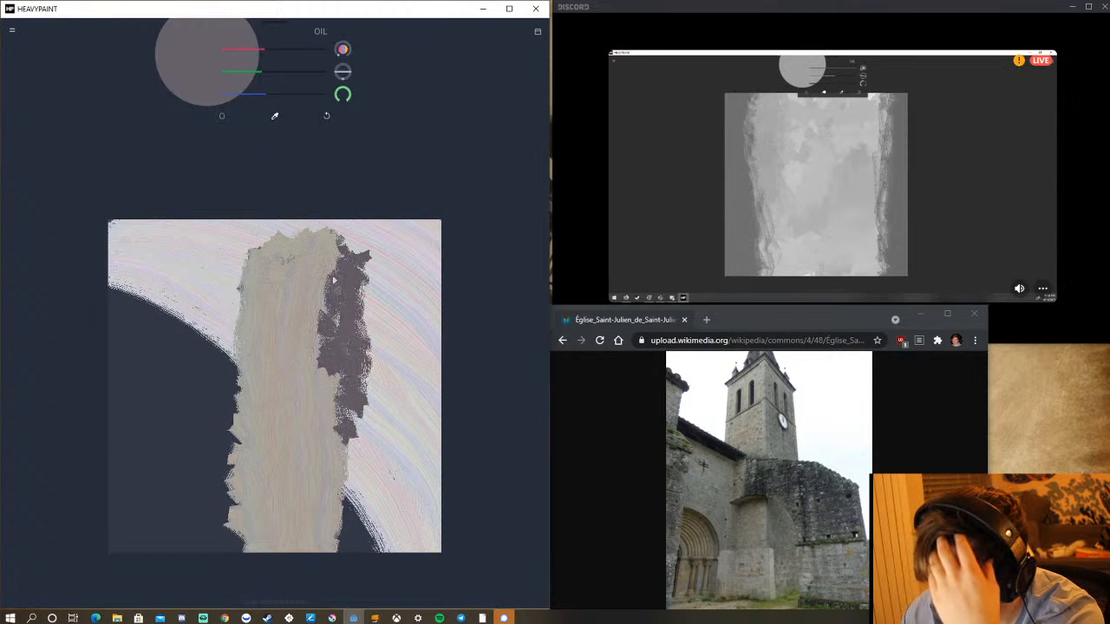
click(327, 119)
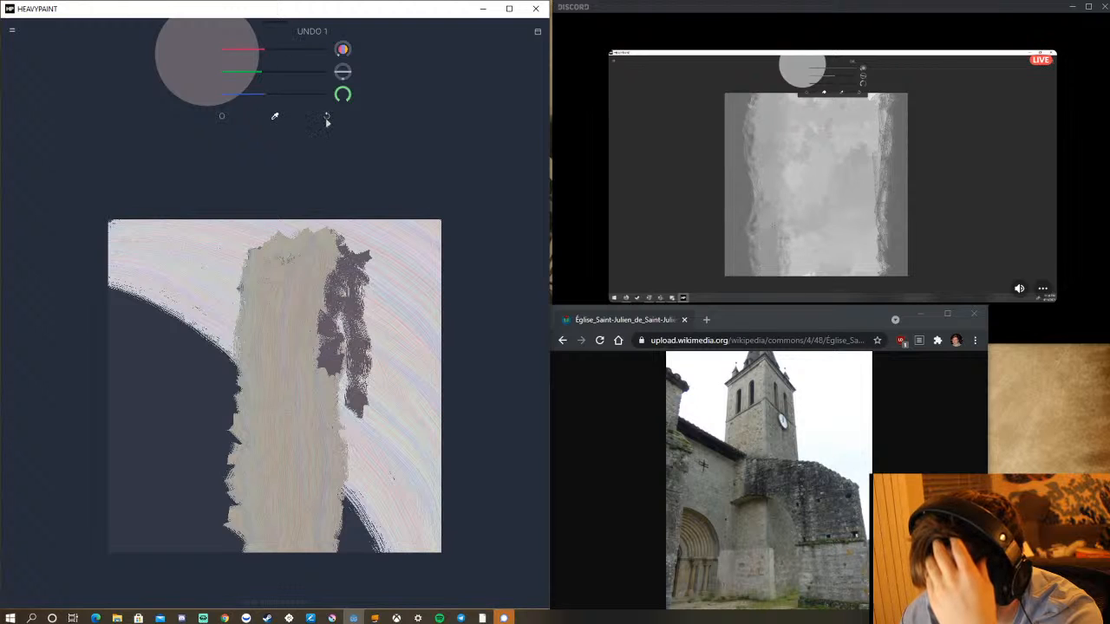
click(327, 119)
click(326, 119)
Mix a neutral mid grey from equal red, green and blue values and reduce the brush size to 151.
click(277, 74)
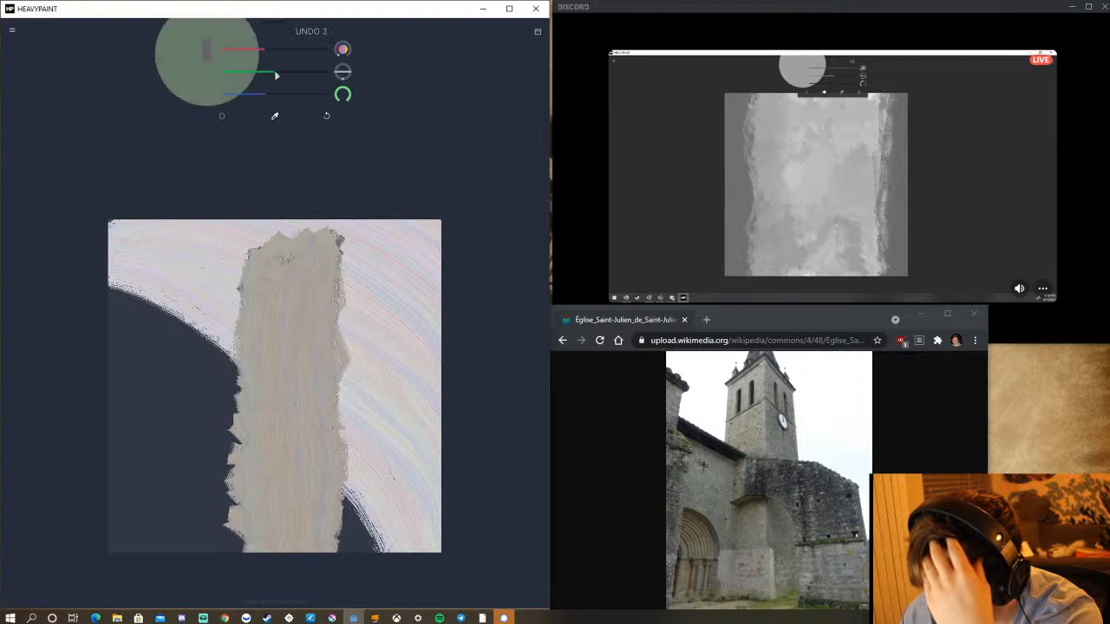
click(278, 54)
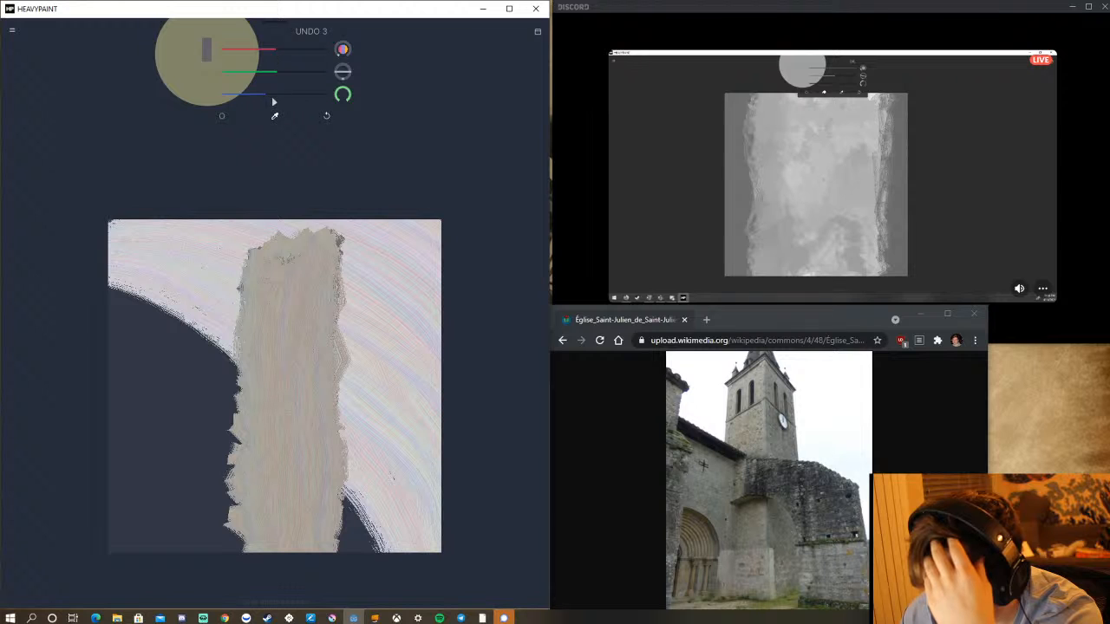
drag(272, 96, 283, 95)
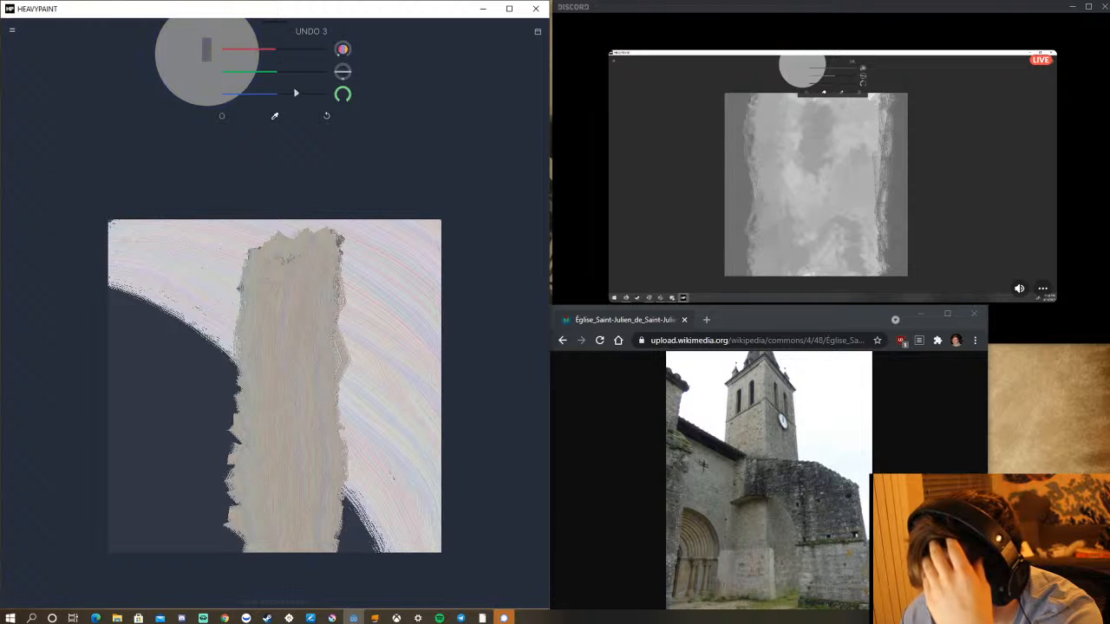
mouse_move(400, 273)
mouse_down()
mouse_move(399, 290)
mouse_move(404, 243)
mouse_move(414, 323)
mouse_move(419, 314)
mouse_move(410, 316)
mouse_up()
mouse_move(412, 276)
mouse_down()
mouse_move(405, 289)
mouse_move(413, 263)
mouse_up()
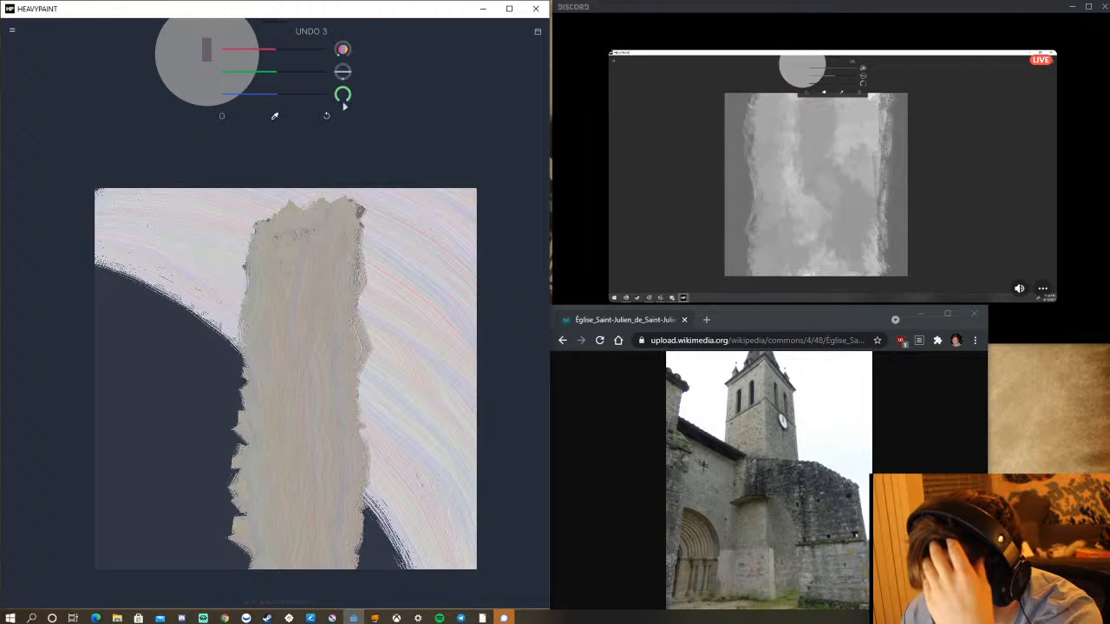
drag(343, 95, 367, 91)
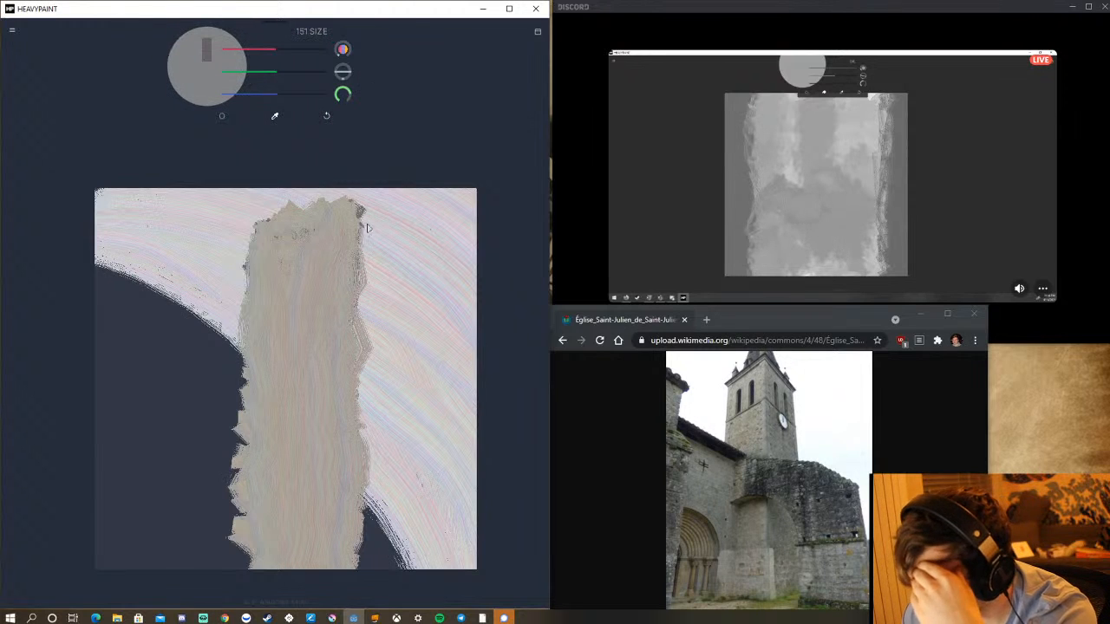
Paint the tower's shaded side as a grey vertical band along the beige face's right edge, down to the canvas's lower edge.
drag(363, 215, 405, 266)
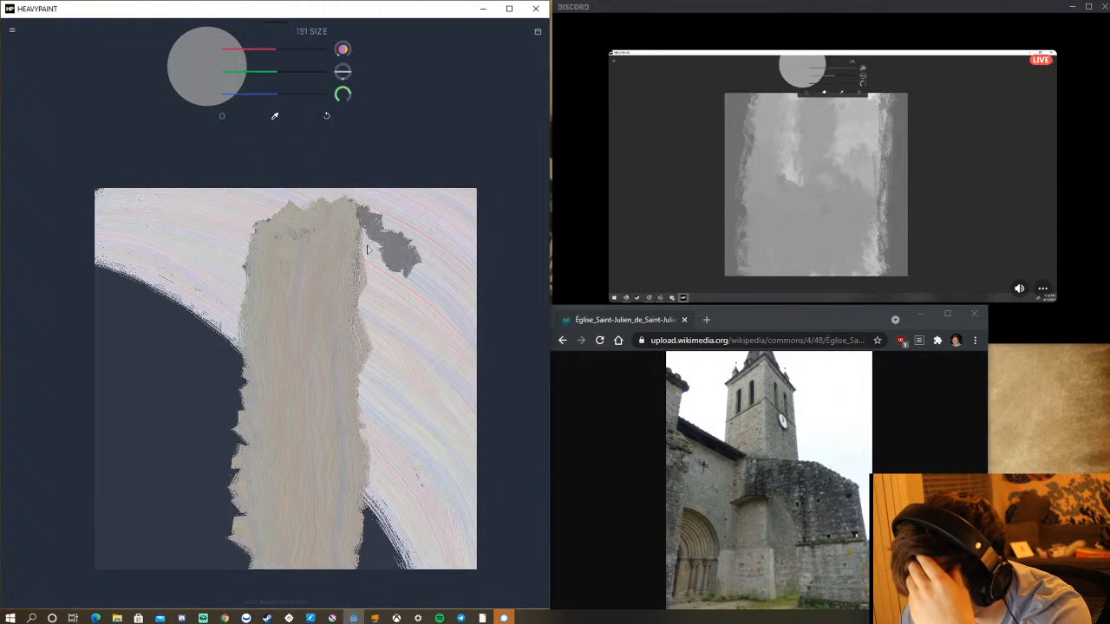
drag(367, 249, 364, 399)
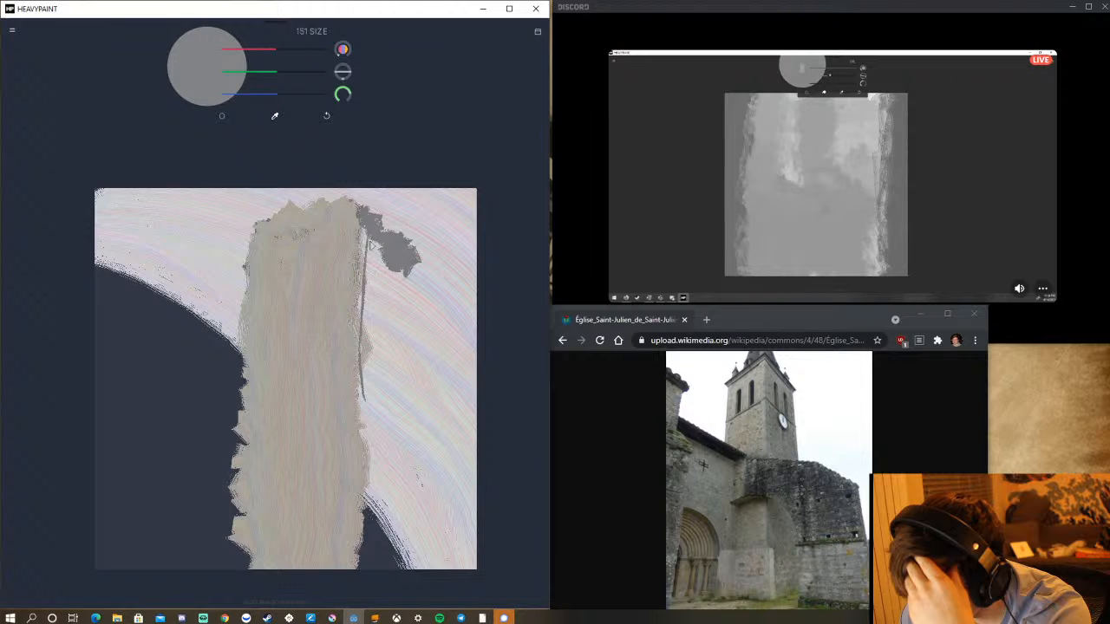
drag(370, 243, 365, 569)
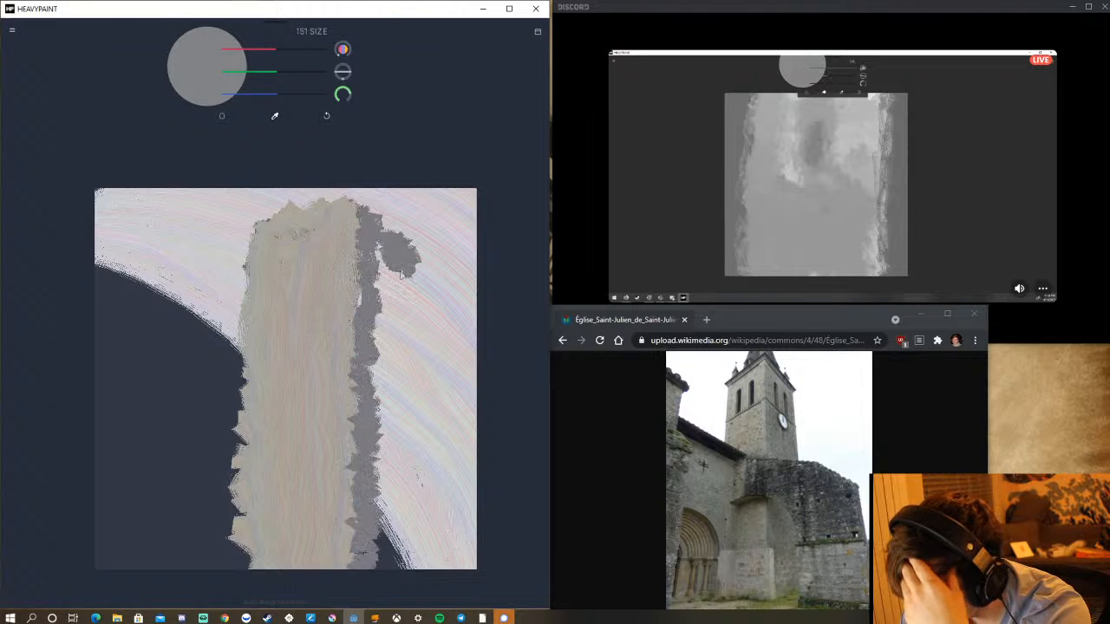
drag(407, 270, 397, 600)
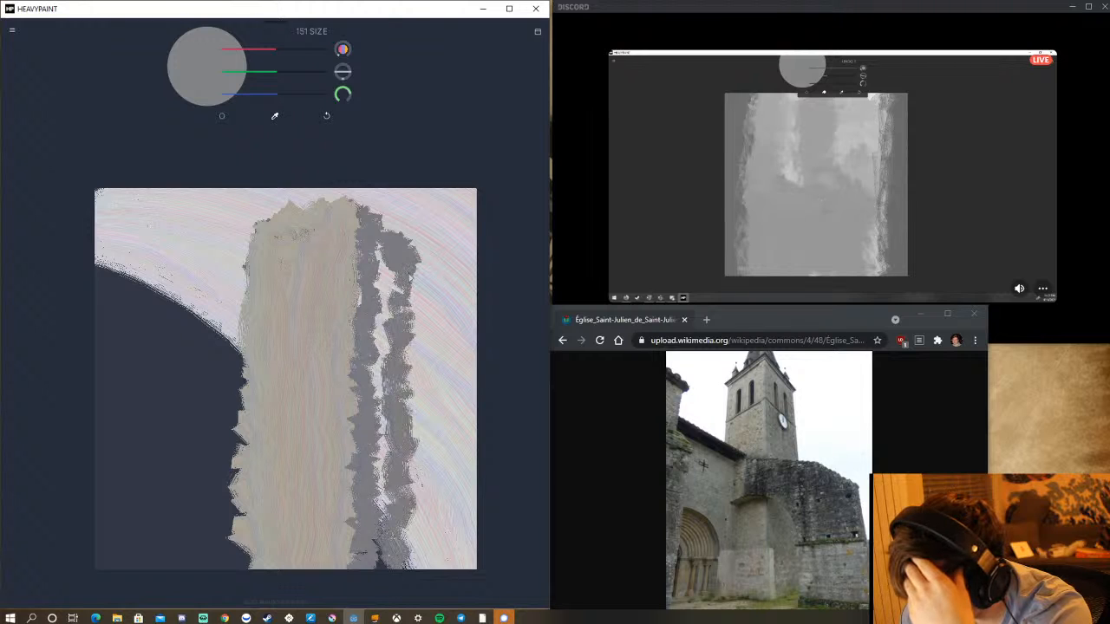
mouse_move(407, 270)
mouse_down()
mouse_move(414, 586)
mouse_move(390, 354)
mouse_move(418, 263)
mouse_move(405, 586)
mouse_move(384, 309)
mouse_move(387, 606)
mouse_up()
drag(387, 347, 390, 588)
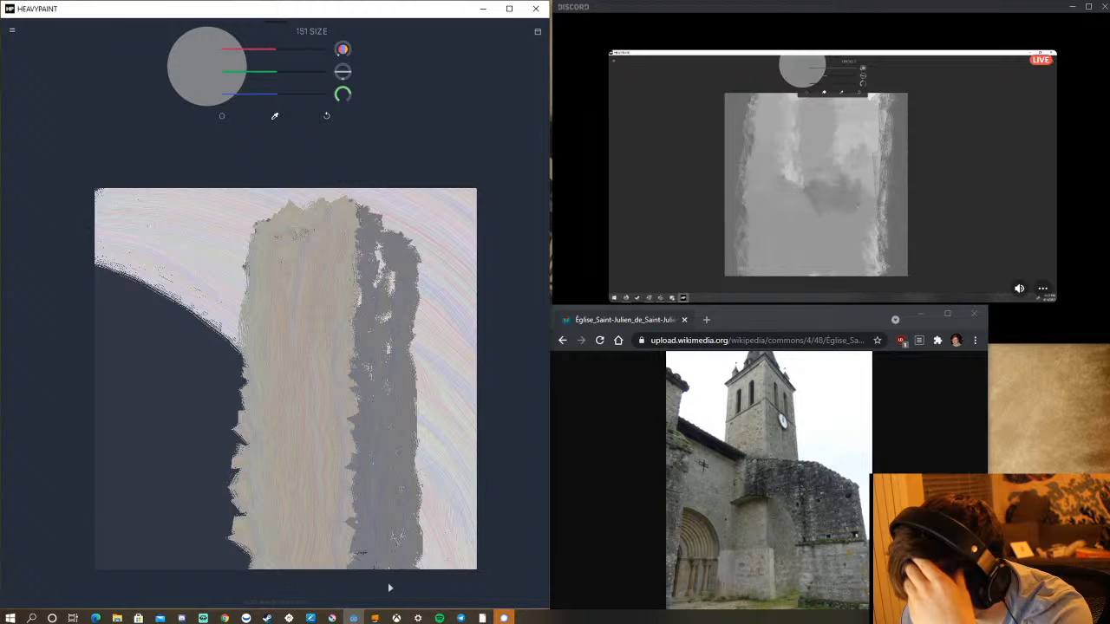
Fill the gaps in the grey shaded side and straighten both its border with the beige face and its outer edge.
drag(349, 475, 359, 586)
drag(350, 435, 362, 543)
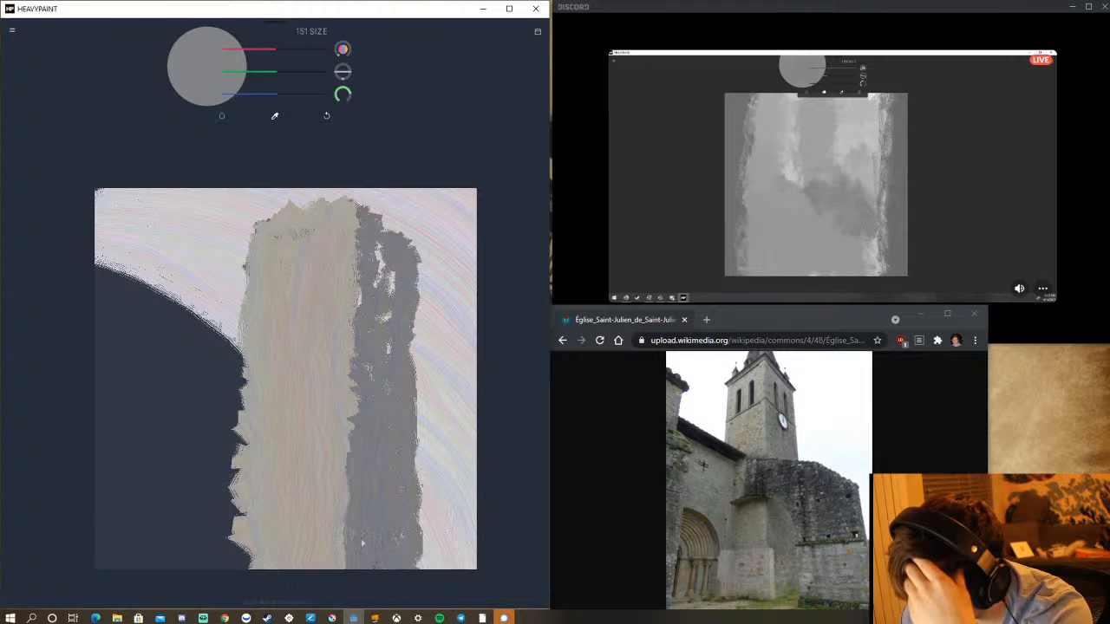
mouse_move(364, 233)
mouse_down()
mouse_move(368, 507)
mouse_move(367, 331)
mouse_move(376, 470)
mouse_up()
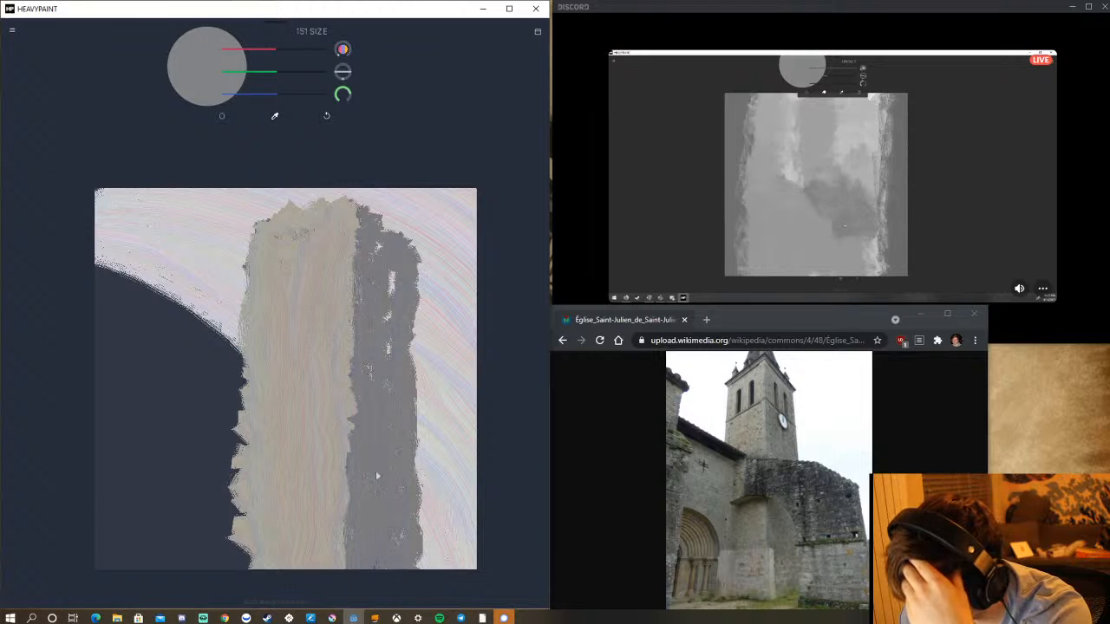
mouse_move(389, 260)
mouse_down()
mouse_move(389, 357)
mouse_move(374, 312)
mouse_up()
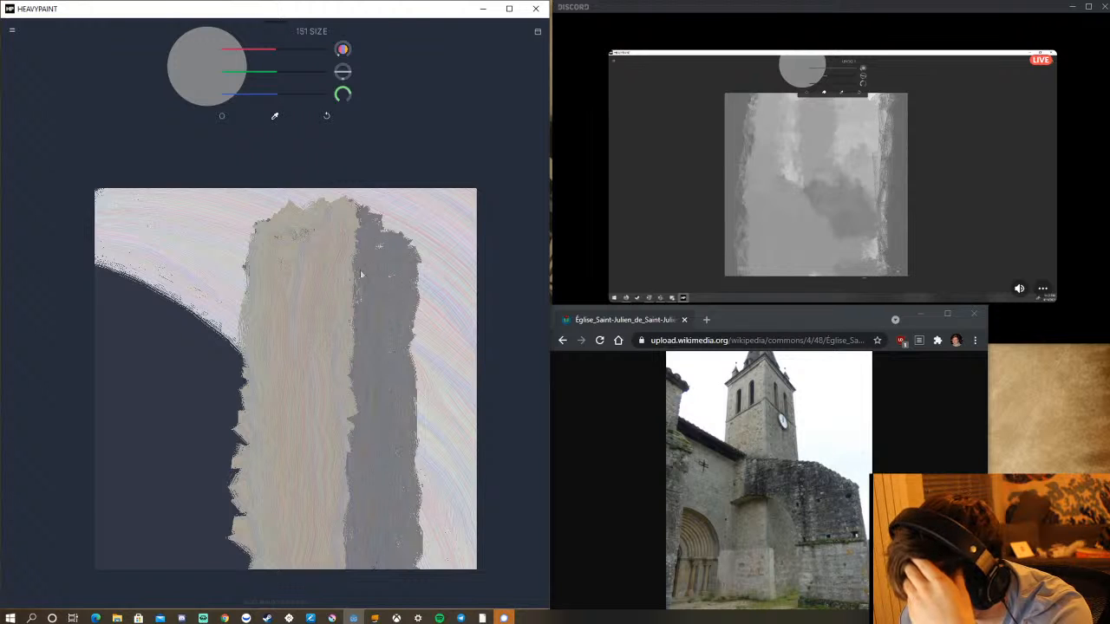
drag(361, 274, 359, 513)
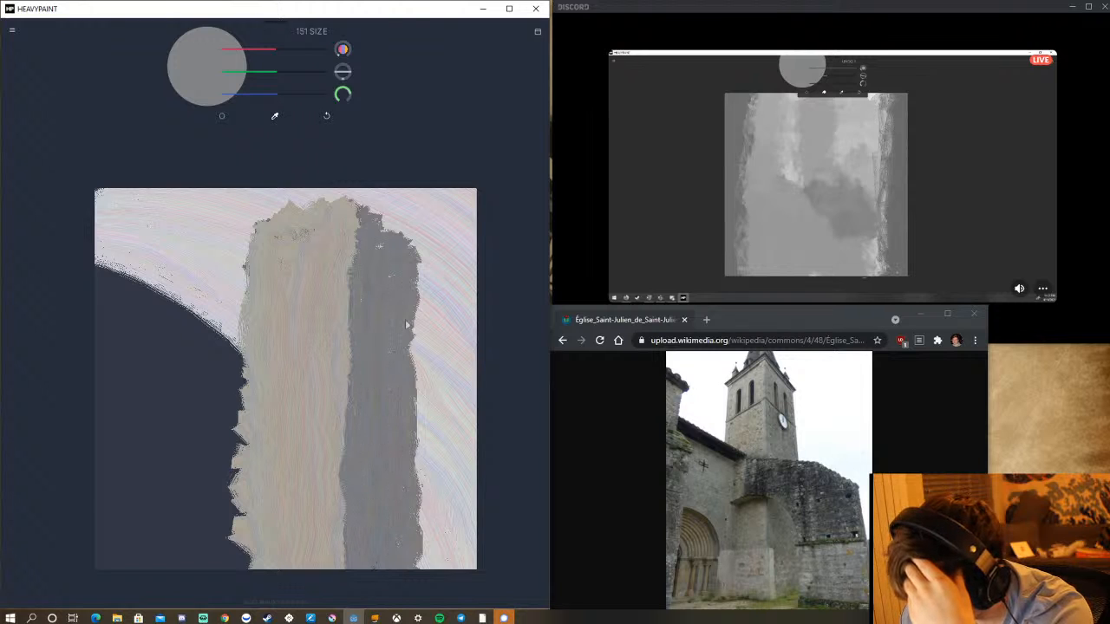
drag(413, 307, 417, 474)
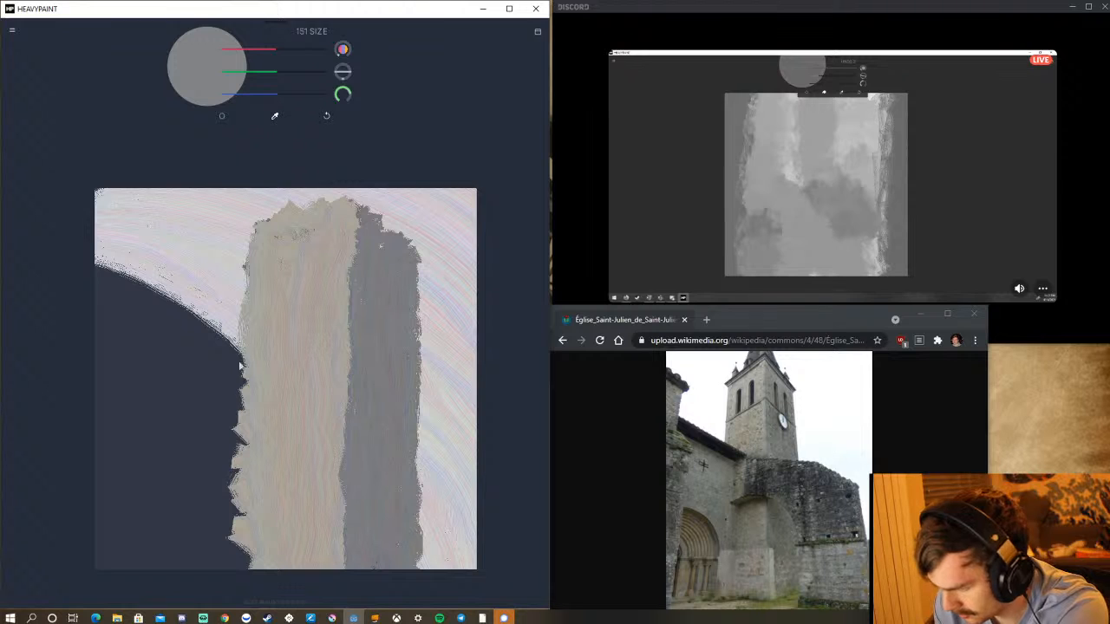
Paint the grey wall beside the tower's lit face, with a band along its sloping upper edge and fill down to the canvas's lower edge.
mouse_move(246, 359)
mouse_down()
mouse_move(211, 351)
mouse_move(252, 367)
mouse_move(121, 347)
mouse_move(234, 366)
mouse_move(182, 349)
mouse_up()
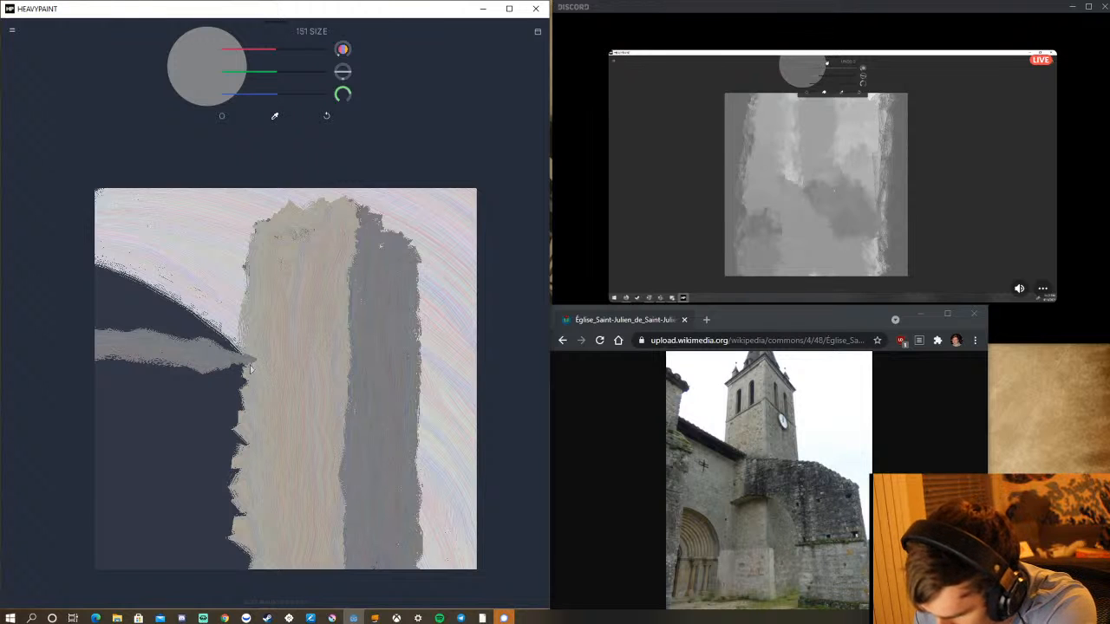
mouse_move(250, 368)
mouse_down()
mouse_move(239, 560)
mouse_move(246, 413)
mouse_move(223, 429)
mouse_move(217, 488)
mouse_up()
mouse_move(225, 547)
mouse_down()
mouse_move(217, 366)
mouse_move(197, 577)
mouse_up()
mouse_move(215, 444)
mouse_down()
mouse_move(205, 521)
mouse_move(199, 382)
mouse_move(188, 515)
mouse_move(208, 377)
mouse_move(184, 581)
mouse_move(197, 374)
mouse_move(165, 456)
mouse_move(183, 355)
mouse_move(140, 523)
mouse_move(139, 497)
mouse_up()
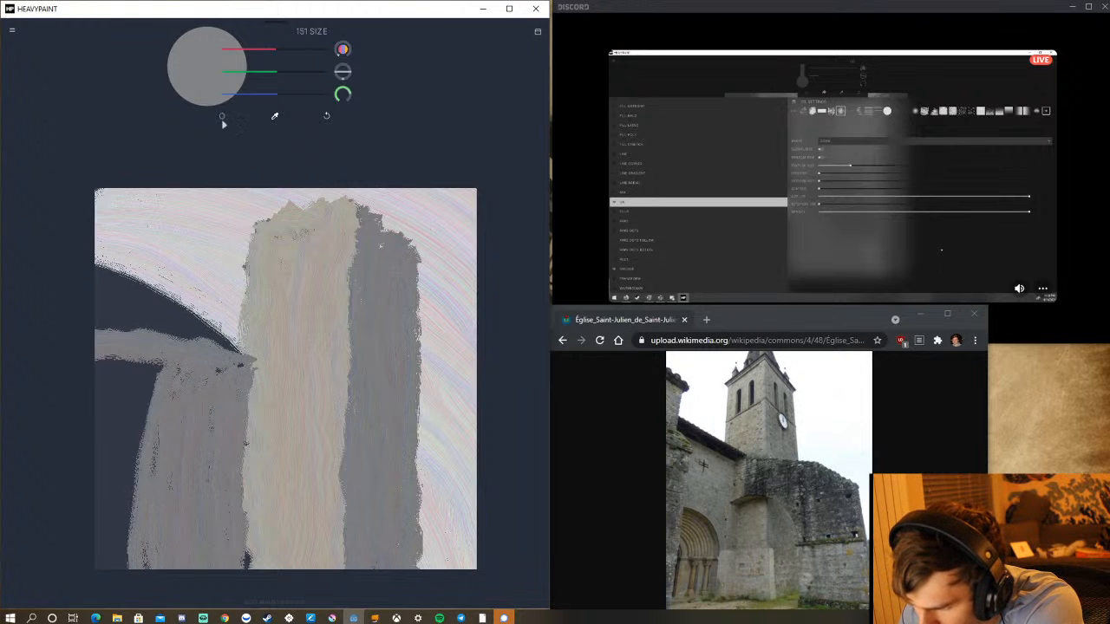
Configure the Oil brush with scatter 0, texture size 4, stretch 4.7, texture saturation 0, and global size and random map off.
click(222, 118)
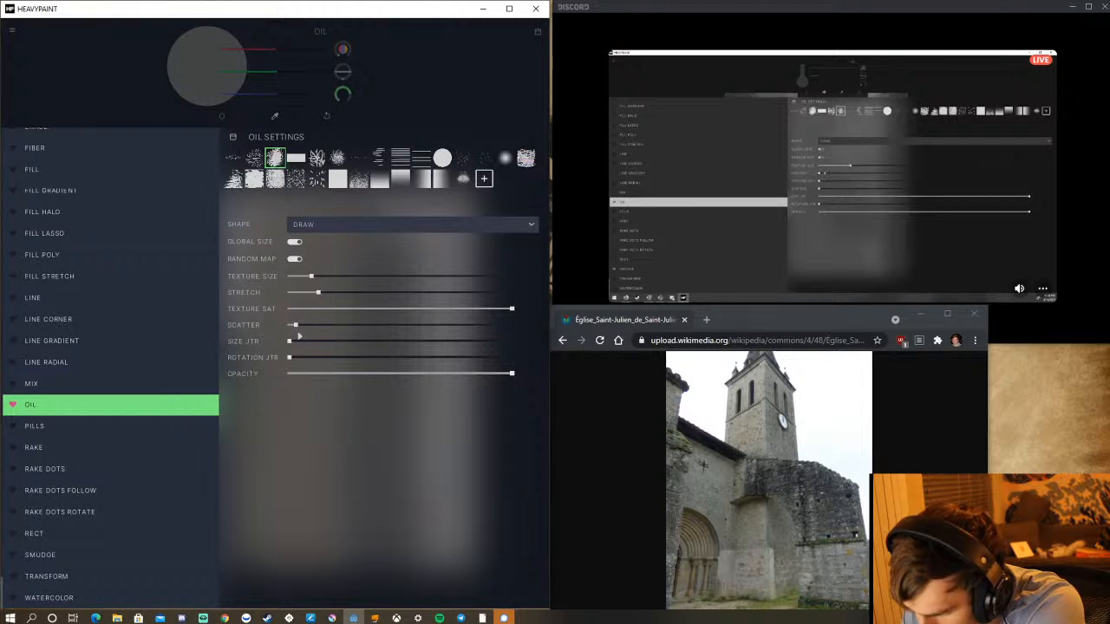
drag(298, 335, 290, 335)
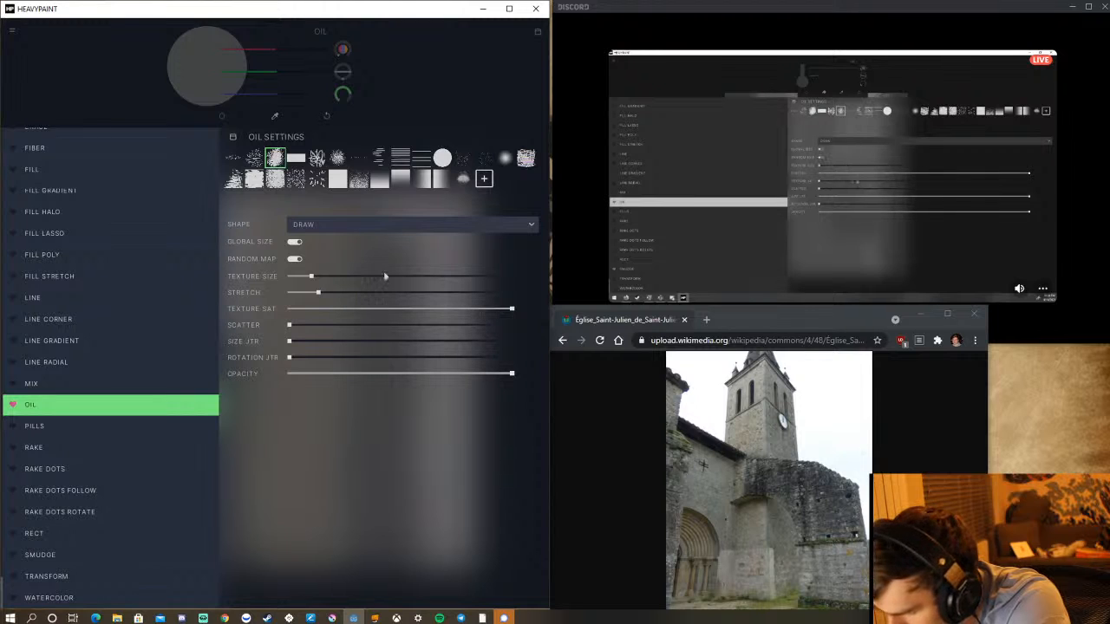
drag(372, 282, 379, 286)
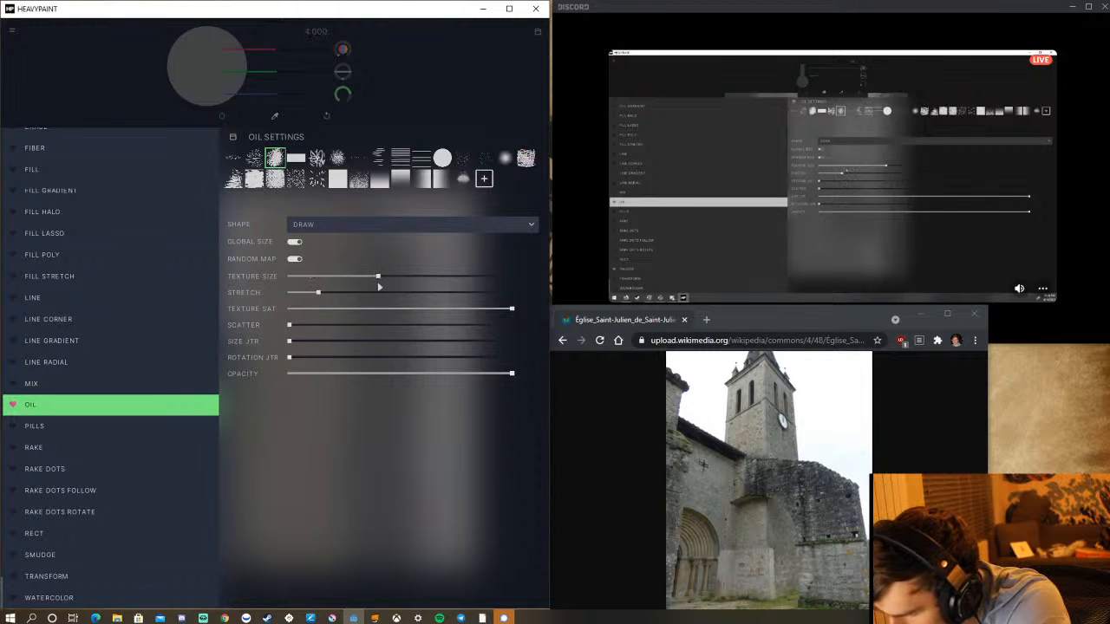
click(298, 260)
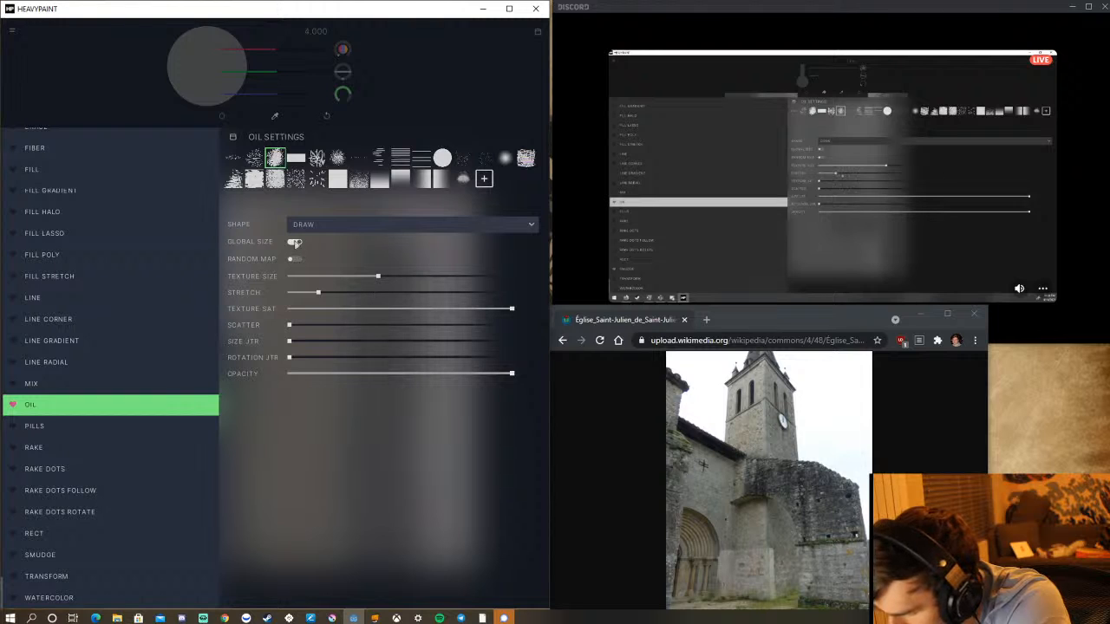
click(294, 243)
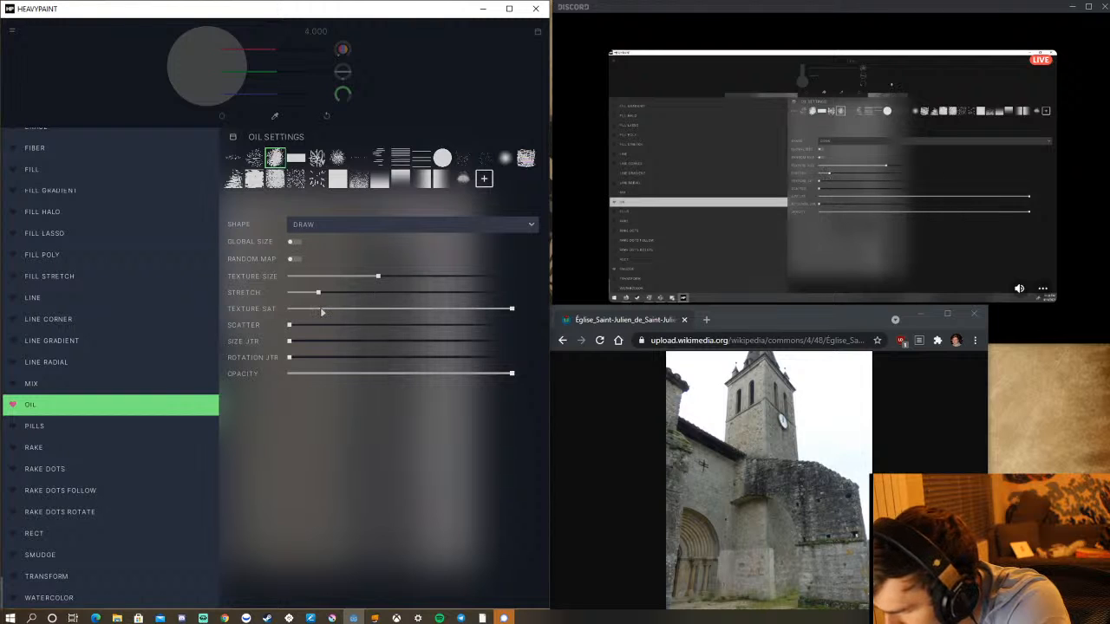
drag(312, 297, 393, 295)
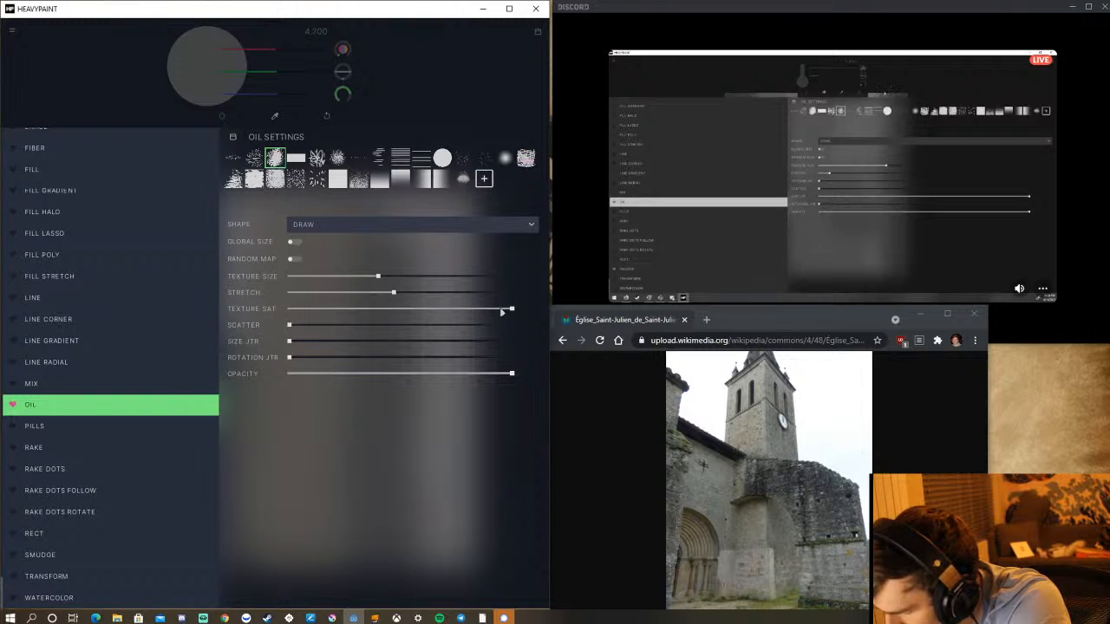
drag(502, 310, 273, 328)
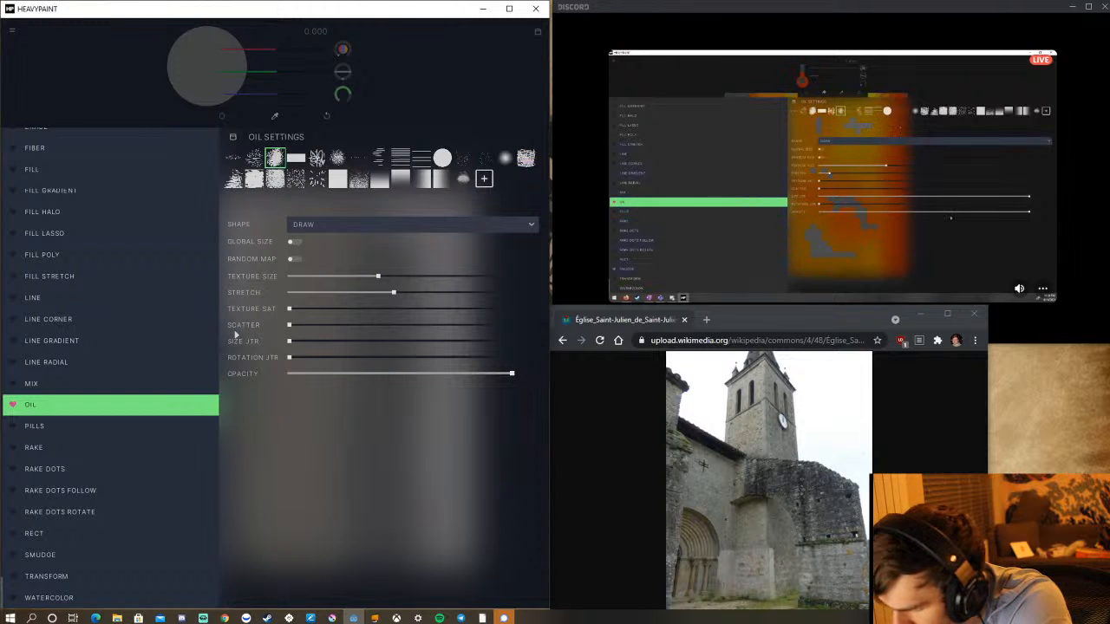
click(440, 114)
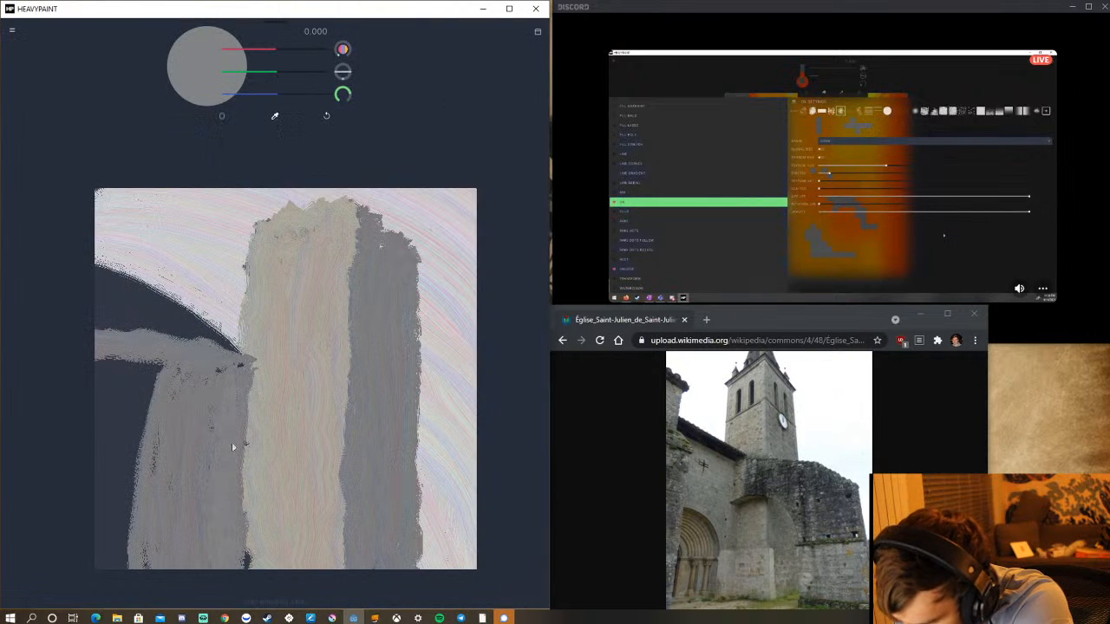
Extend the grey wall with vertical strokes out to the canvas's left edge.
drag(131, 378, 116, 576)
mouse_move(128, 434)
mouse_down()
mouse_move(118, 589)
mouse_move(130, 457)
mouse_move(130, 533)
mouse_move(141, 450)
mouse_move(133, 597)
mouse_move(158, 365)
mouse_move(133, 482)
mouse_move(152, 392)
mouse_move(153, 571)
mouse_move(165, 386)
mouse_move(146, 560)
mouse_up()
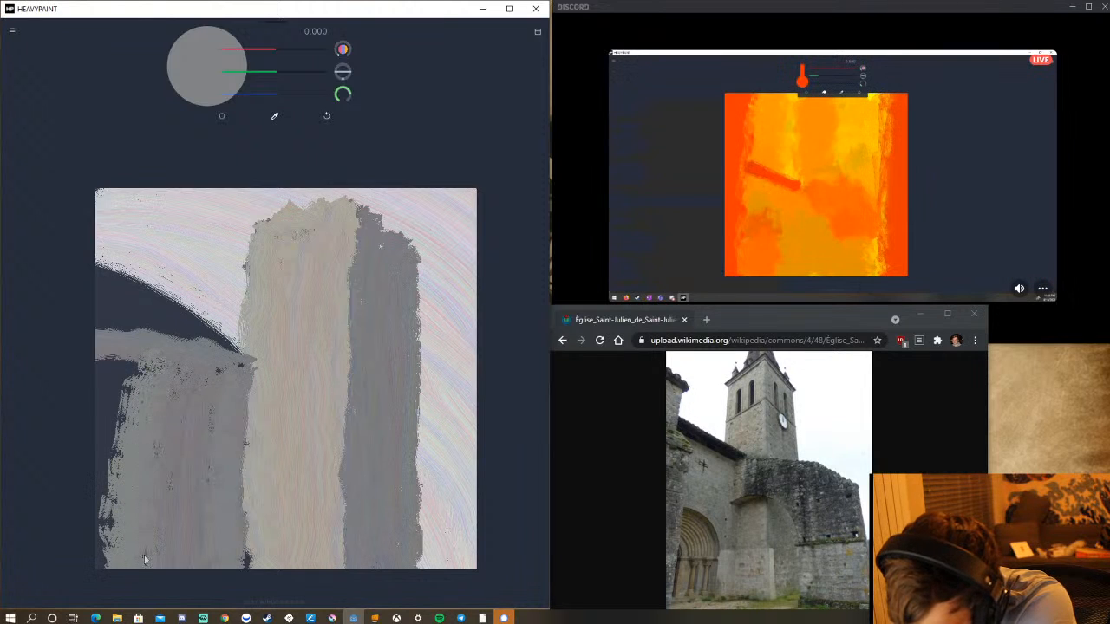
mouse_move(138, 359)
mouse_down()
mouse_move(115, 579)
mouse_move(131, 370)
mouse_move(104, 450)
mouse_move(108, 524)
mouse_up()
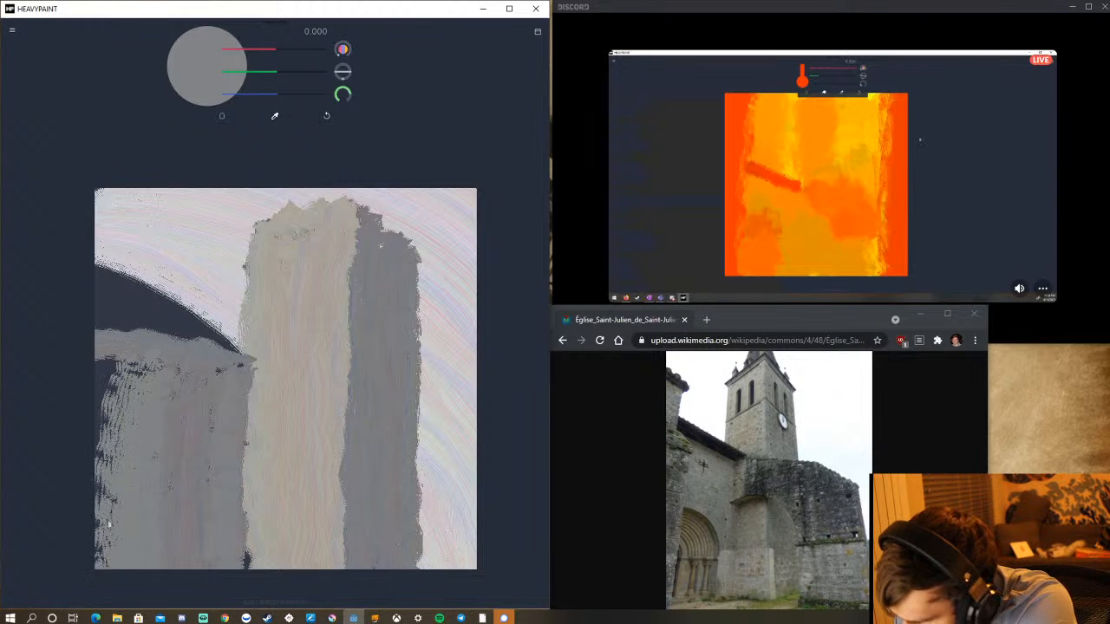
mouse_move(100, 376)
mouse_down()
mouse_move(97, 507)
mouse_move(116, 355)
mouse_move(114, 529)
mouse_move(156, 387)
mouse_up()
Set the Oil brush's texture saturation to 0.42.
click(222, 116)
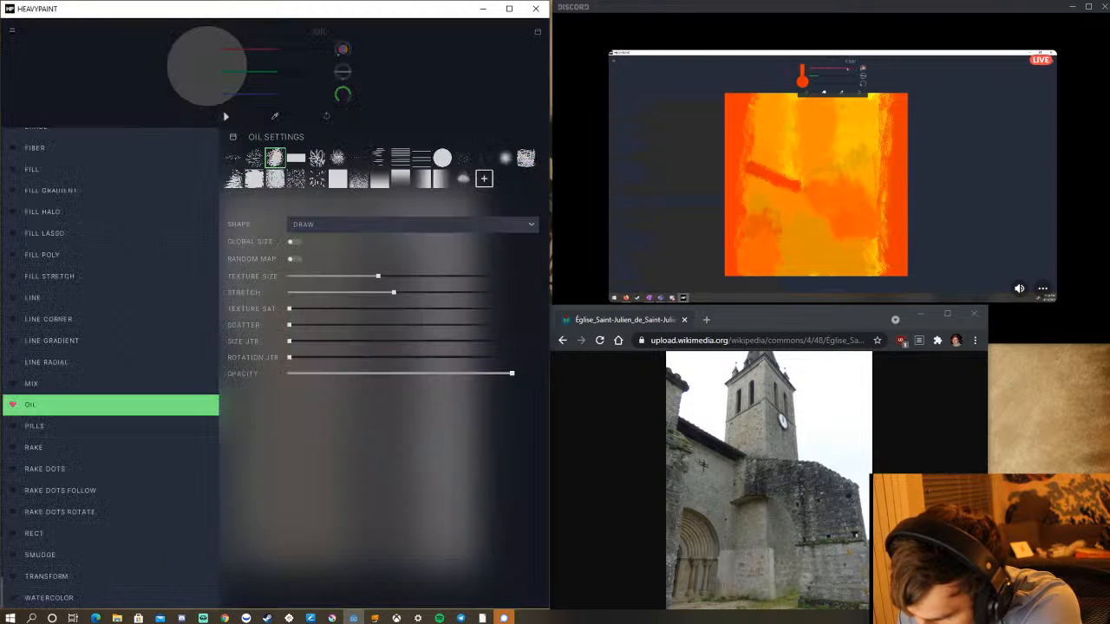
click(340, 310)
drag(343, 314, 385, 322)
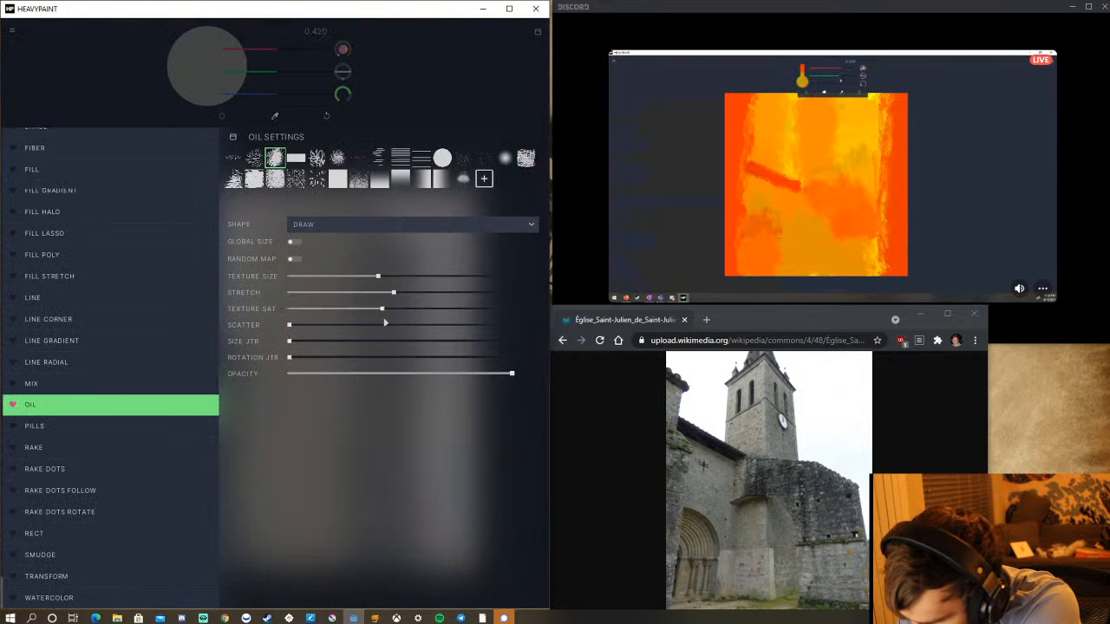
click(97, 80)
Fill the gaps in the grey wall, redefine its border with the beige tower face, and raise its upper-left edge.
mouse_move(121, 371)
mouse_down()
mouse_move(112, 481)
mouse_move(121, 412)
mouse_move(130, 566)
mouse_up()
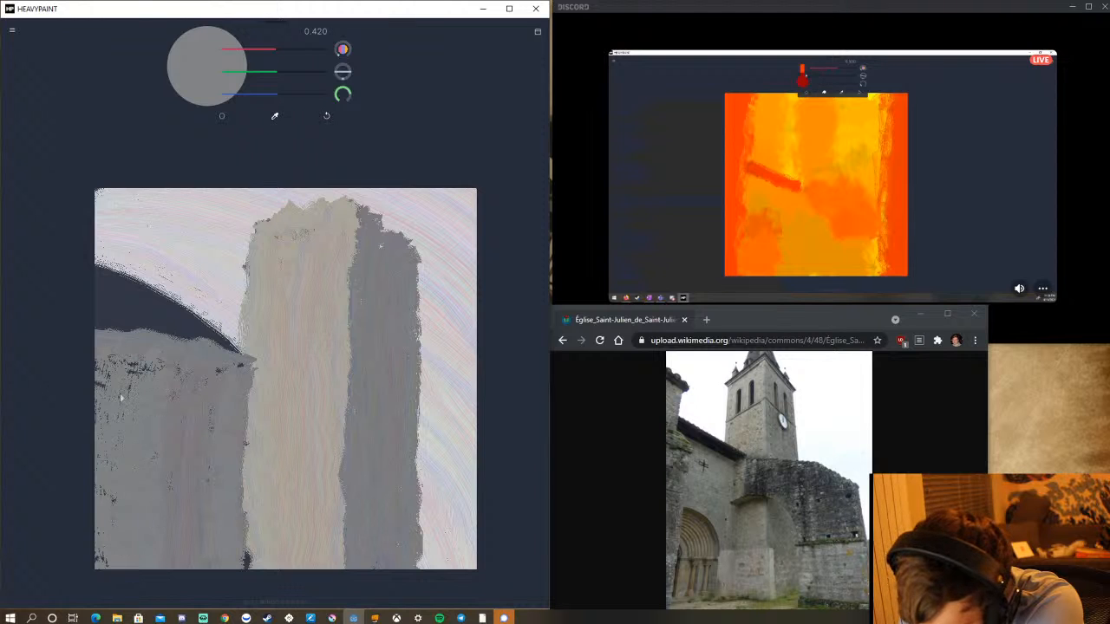
drag(103, 362, 110, 580)
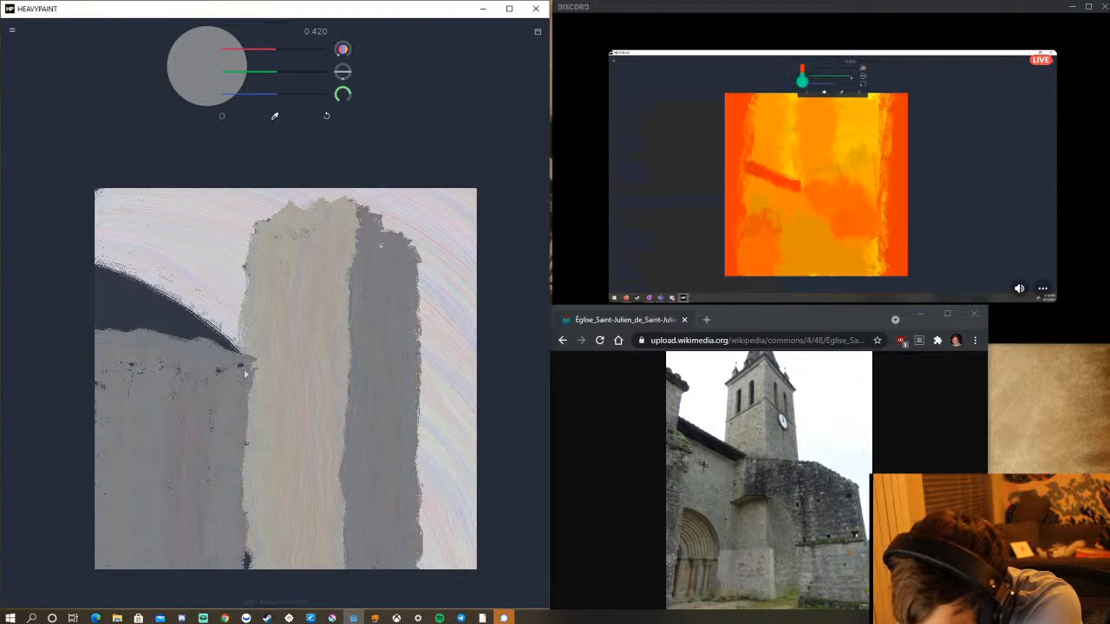
drag(248, 394, 250, 557)
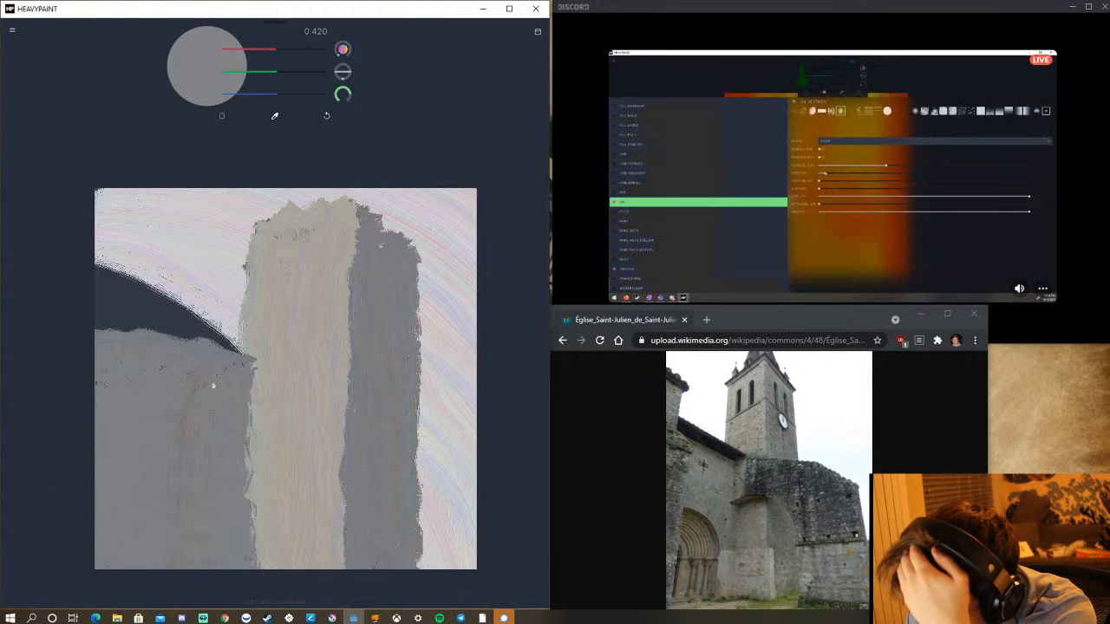
mouse_move(127, 339)
mouse_down()
mouse_move(91, 328)
mouse_move(117, 337)
mouse_up()
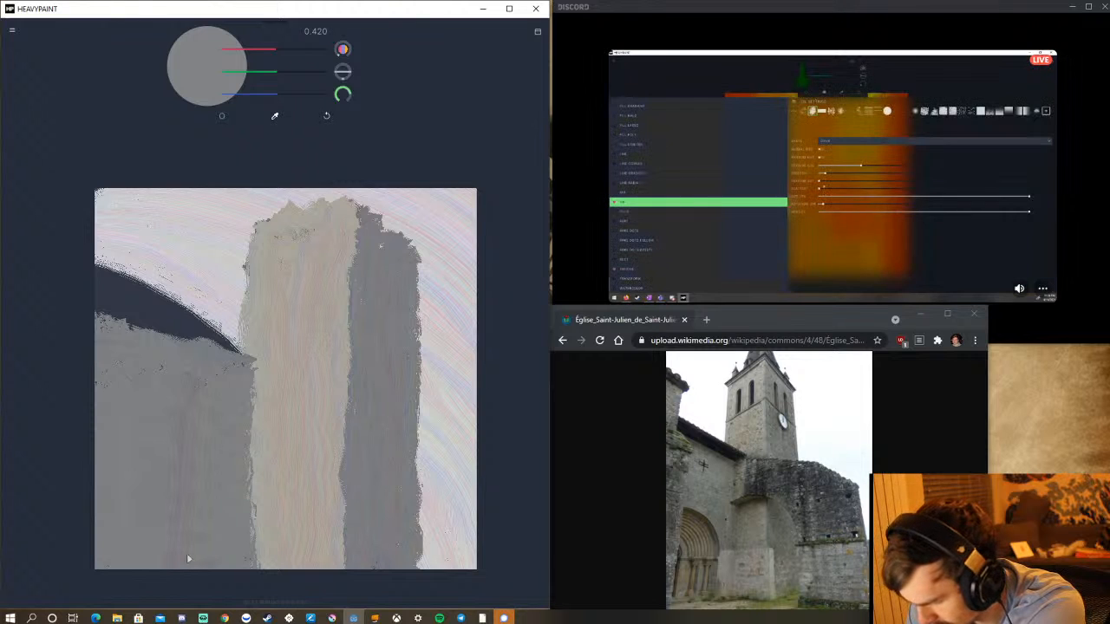
Mix a dark grey and paint a downward-sloping diagonal stroke across both tower sides into the sky on the right.
drag(262, 53, 240, 106)
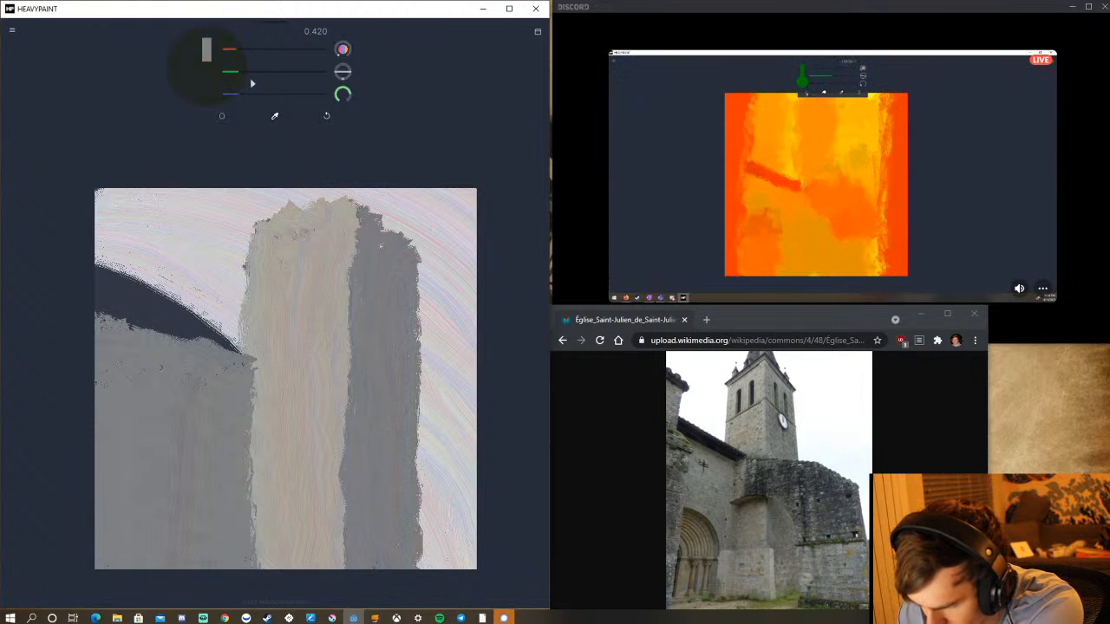
click(252, 74)
drag(246, 58, 253, 58)
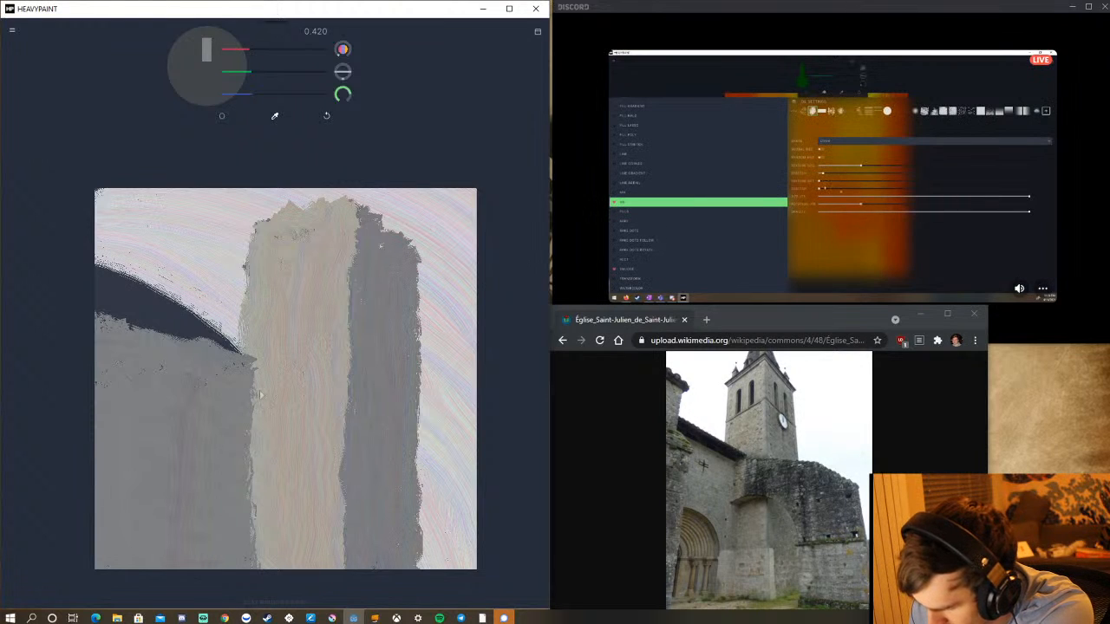
mouse_move(261, 363)
mouse_down()
mouse_move(286, 361)
mouse_move(351, 387)
mouse_move(328, 382)
mouse_move(356, 401)
mouse_move(455, 432)
mouse_up()
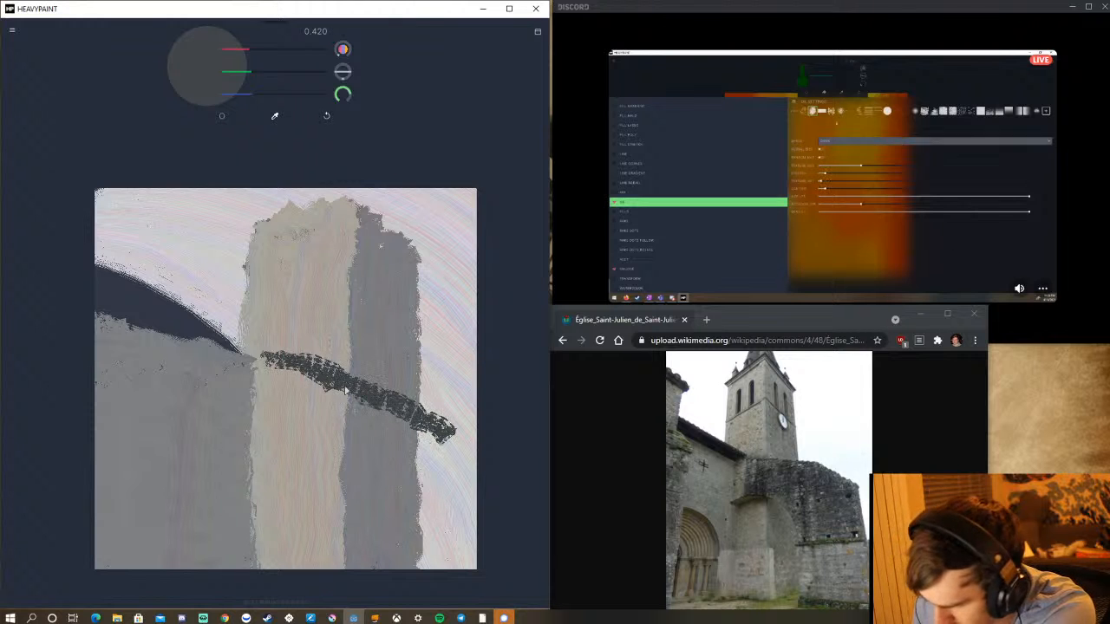
Set the Oil brush's stretch to 0, reduce its texture size slightly, and repaint the diagonal stroke as a solid dark band.
click(221, 117)
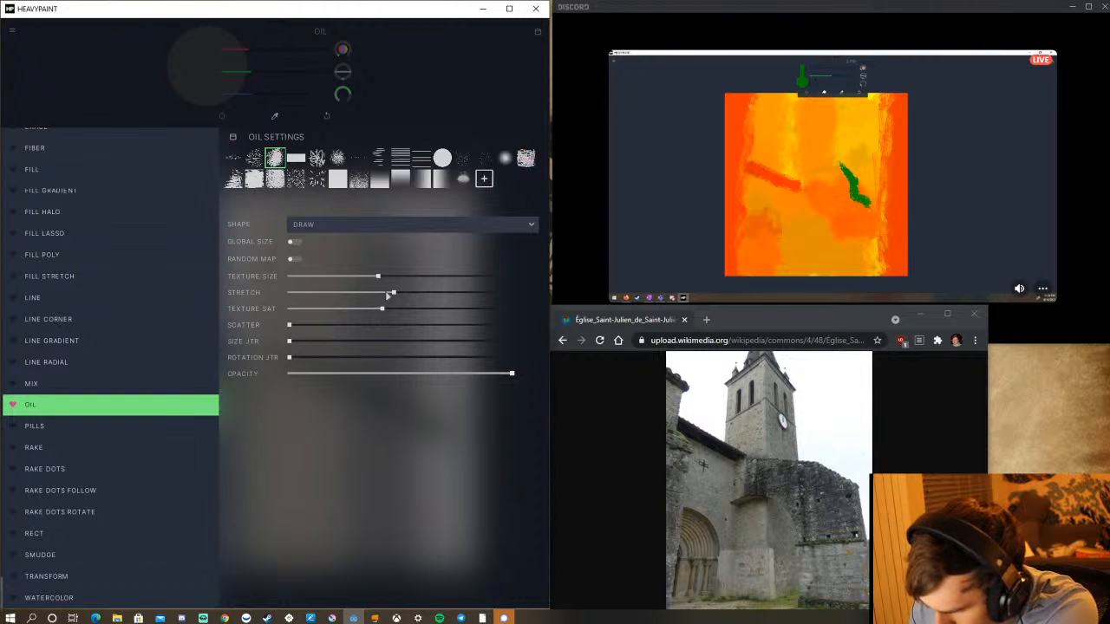
drag(394, 299, 289, 309)
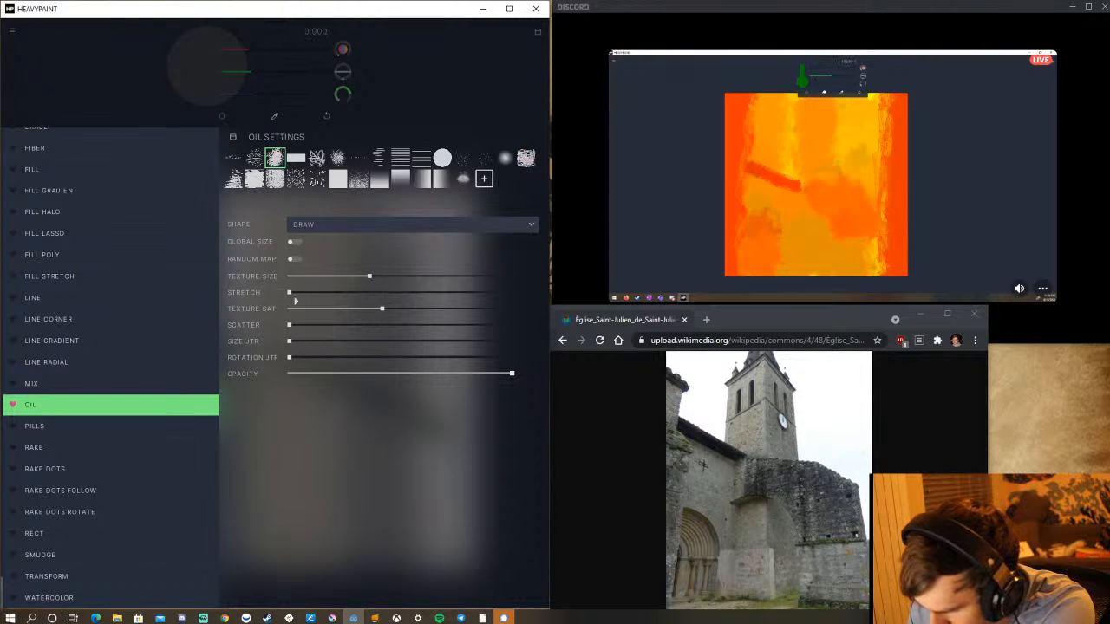
click(417, 124)
mouse_move(272, 357)
mouse_down()
mouse_move(331, 369)
mouse_move(329, 378)
mouse_move(286, 367)
mouse_move(378, 406)
mouse_move(339, 378)
mouse_move(425, 432)
mouse_move(412, 410)
mouse_move(455, 444)
mouse_up()
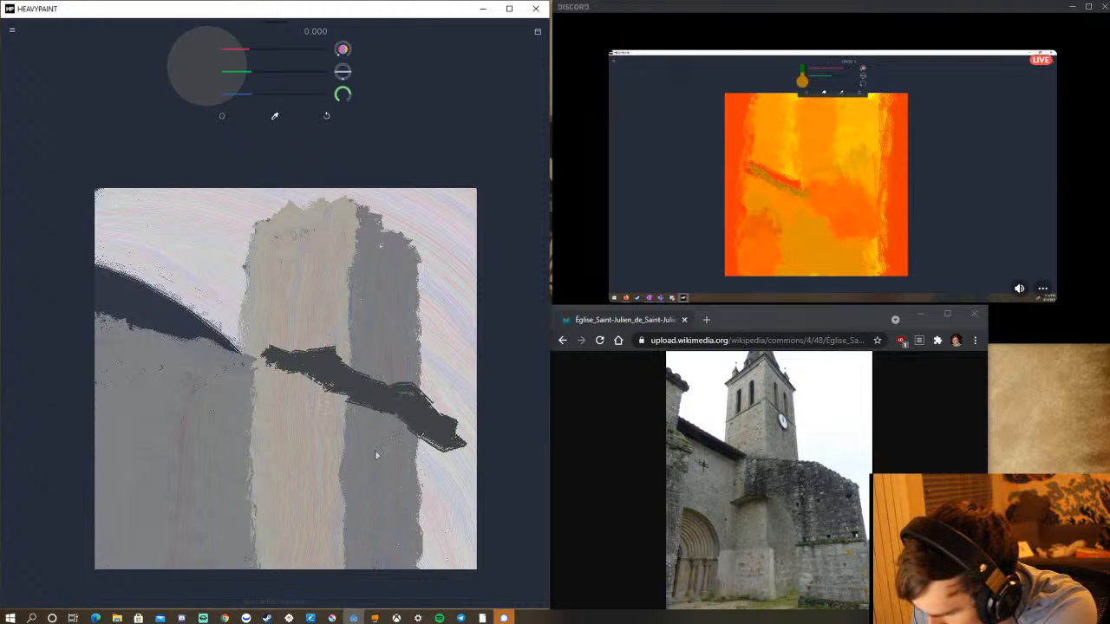
Set the texture saturation to 0.5 and block in the dark wall below the diagonal band, out to the canvas's right edge.
click(222, 118)
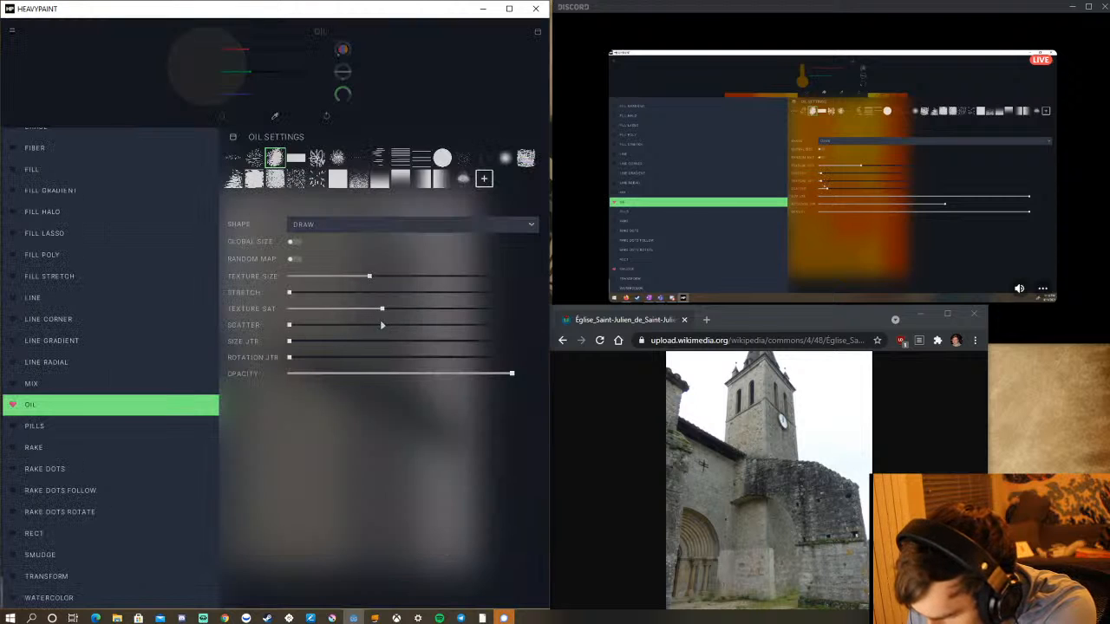
drag(390, 318, 402, 314)
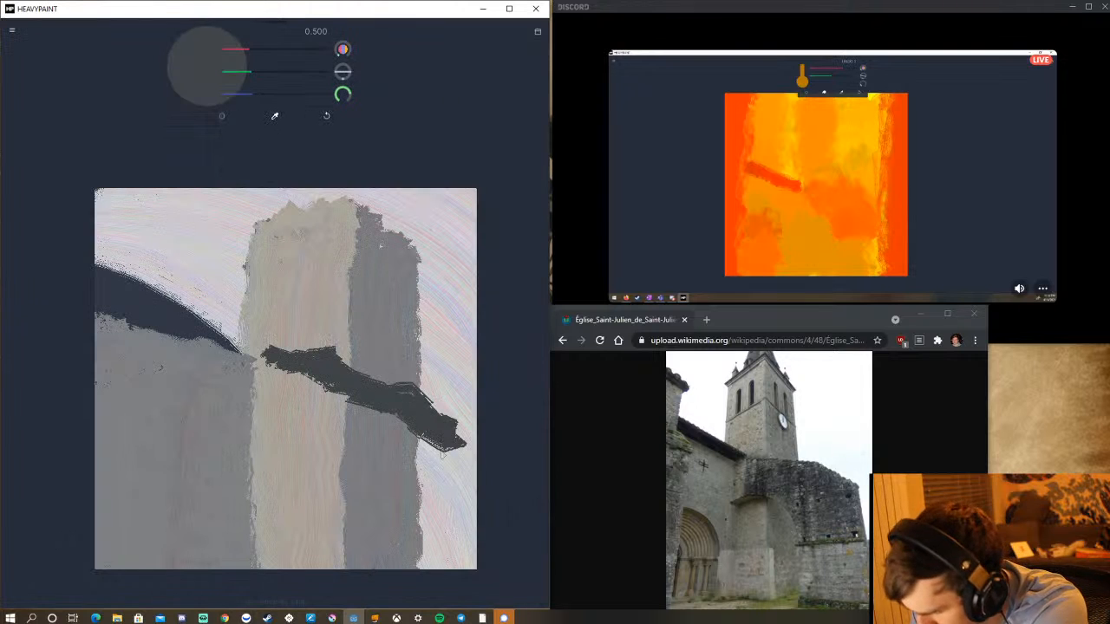
mouse_move(442, 453)
mouse_down()
mouse_move(470, 493)
mouse_move(451, 505)
mouse_up()
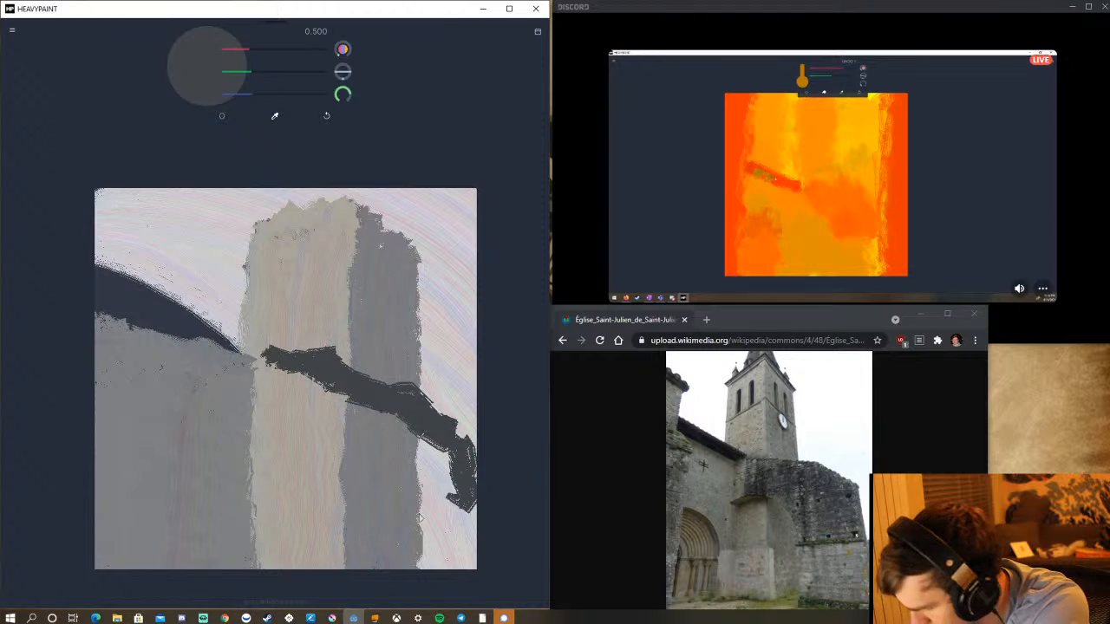
mouse_move(257, 419)
mouse_down()
mouse_move(396, 460)
mouse_move(373, 463)
mouse_move(393, 512)
mouse_move(371, 458)
mouse_move(383, 522)
mouse_move(391, 494)
mouse_move(390, 515)
mouse_move(423, 523)
mouse_move(387, 522)
mouse_move(454, 518)
mouse_move(401, 516)
mouse_move(468, 496)
mouse_move(404, 496)
mouse_move(423, 467)
mouse_move(398, 470)
mouse_move(410, 437)
mouse_move(385, 435)
mouse_move(368, 413)
mouse_move(395, 427)
mouse_move(389, 416)
mouse_move(333, 399)
mouse_move(348, 402)
mouse_move(301, 405)
mouse_up()
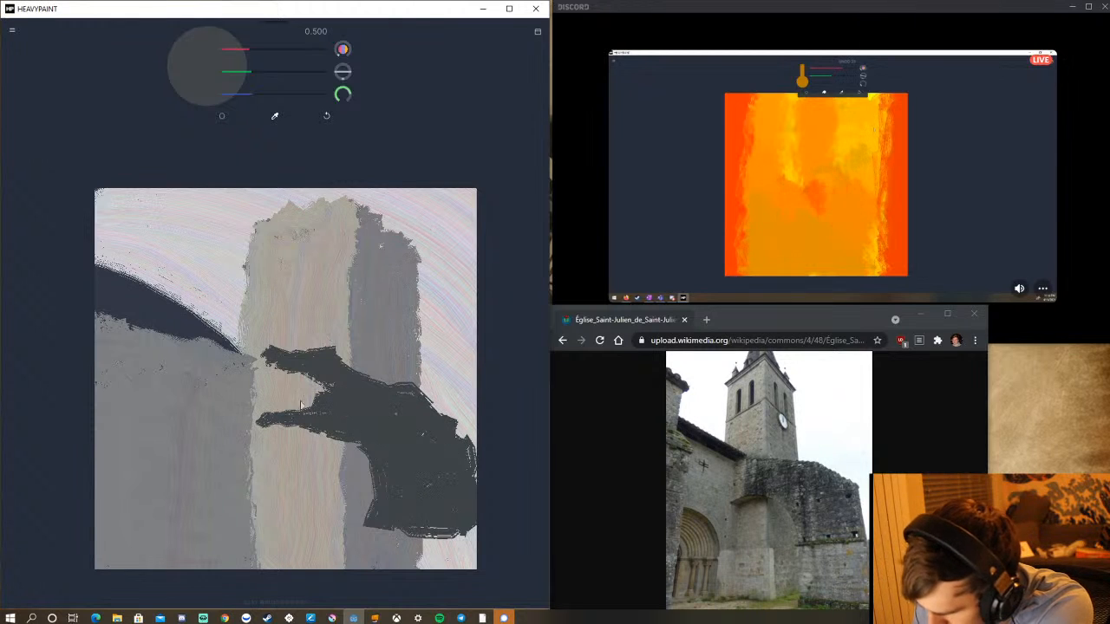
Smooth the dark wall's upper edge, fill its open notch, and extend it at the lower right and slightly over the grey wall.
mouse_move(335, 368)
mouse_down()
mouse_move(422, 406)
mouse_move(347, 383)
mouse_move(417, 417)
mouse_move(393, 397)
mouse_move(389, 411)
mouse_move(382, 390)
mouse_move(470, 451)
mouse_up()
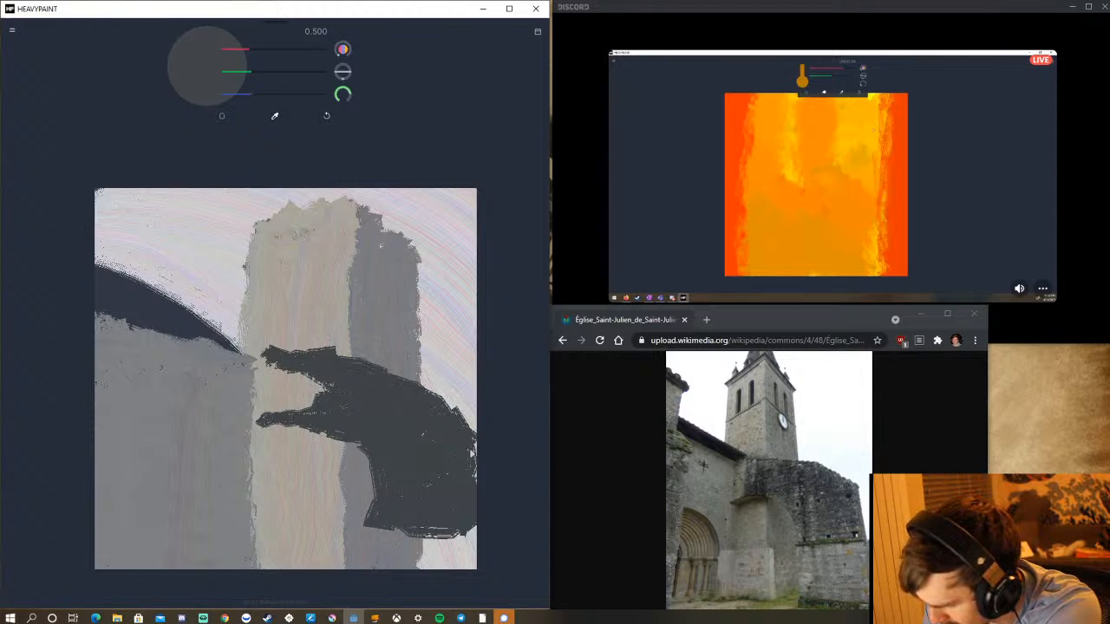
mouse_move(324, 425)
mouse_down()
mouse_move(333, 388)
mouse_move(318, 404)
mouse_move(319, 395)
mouse_move(292, 398)
mouse_up()
mouse_move(265, 361)
mouse_down()
mouse_move(258, 416)
mouse_move(289, 384)
mouse_move(274, 372)
mouse_up()
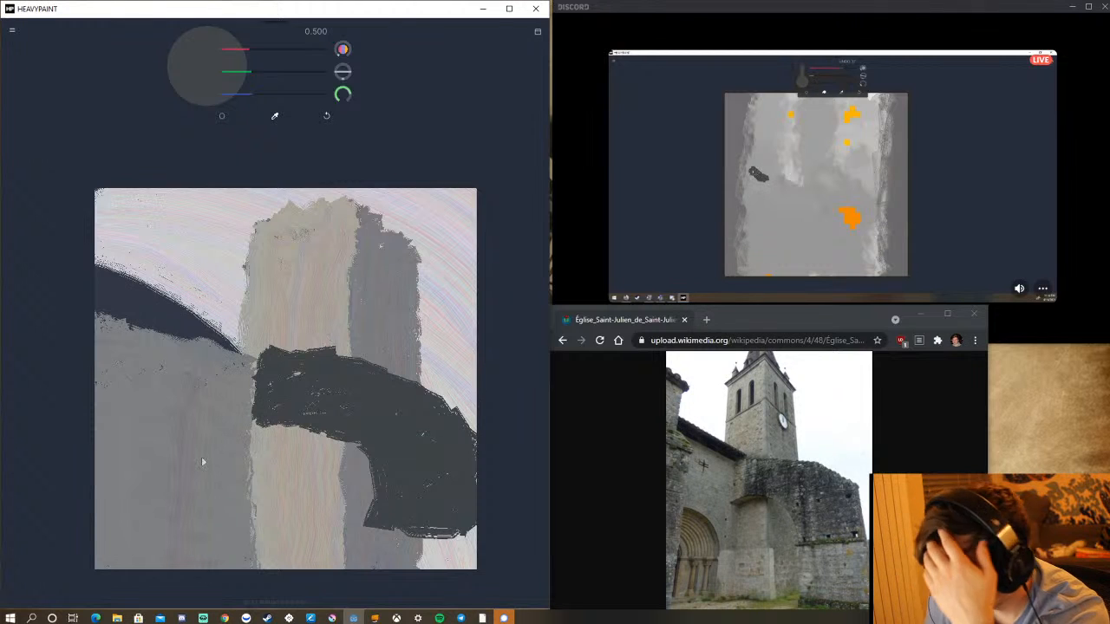
mouse_move(429, 526)
mouse_down()
mouse_move(474, 497)
mouse_move(477, 521)
mouse_move(487, 460)
mouse_move(467, 546)
mouse_move(421, 584)
mouse_move(413, 535)
mouse_move(390, 528)
mouse_move(463, 540)
mouse_up()
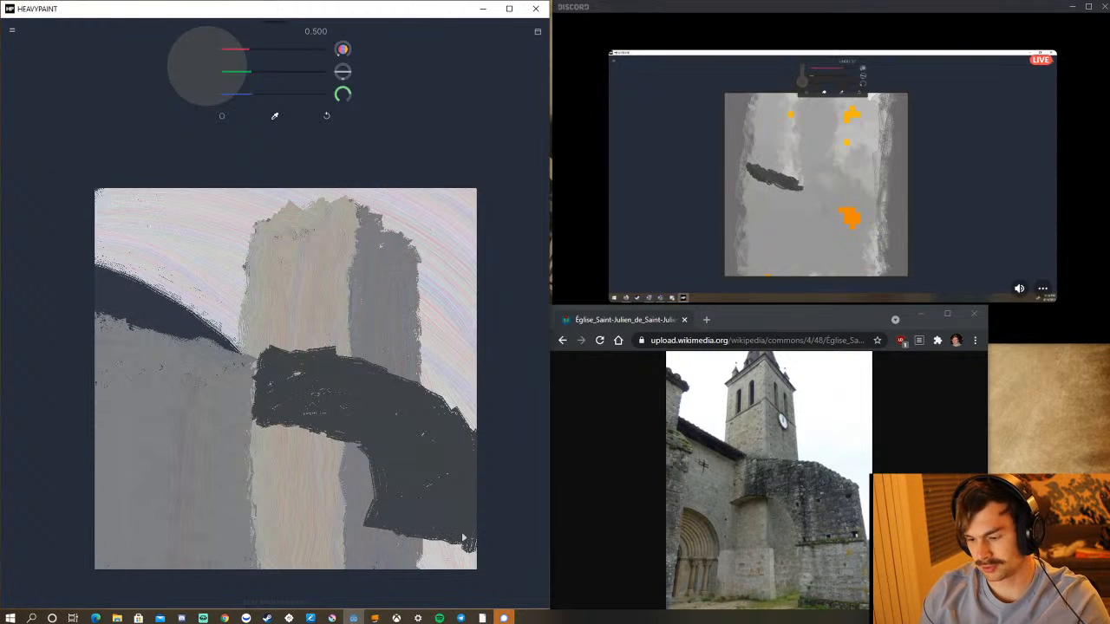
mouse_move(305, 378)
mouse_down()
mouse_move(288, 388)
mouse_move(256, 364)
mouse_move(246, 420)
mouse_up()
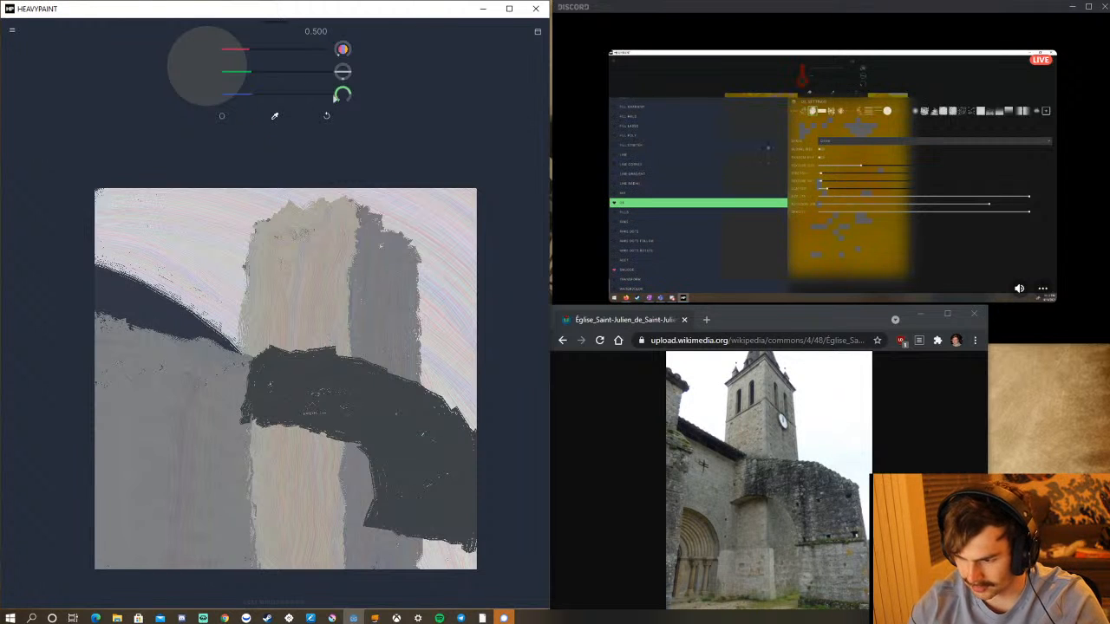
Reduce the brush size to 18 and scribble thin, near-vertical dark strokes over the sky beside the tower's lit face.
drag(336, 97, 327, 113)
mouse_move(177, 275)
mouse_down()
mouse_move(185, 336)
mouse_move(189, 245)
mouse_up()
drag(185, 320, 192, 217)
drag(186, 274, 201, 221)
mouse_move(193, 313)
mouse_down()
mouse_move(205, 231)
mouse_move(227, 228)
mouse_up()
mouse_move(224, 304)
mouse_down()
mouse_move(235, 220)
mouse_move(247, 229)
mouse_move(226, 260)
mouse_up()
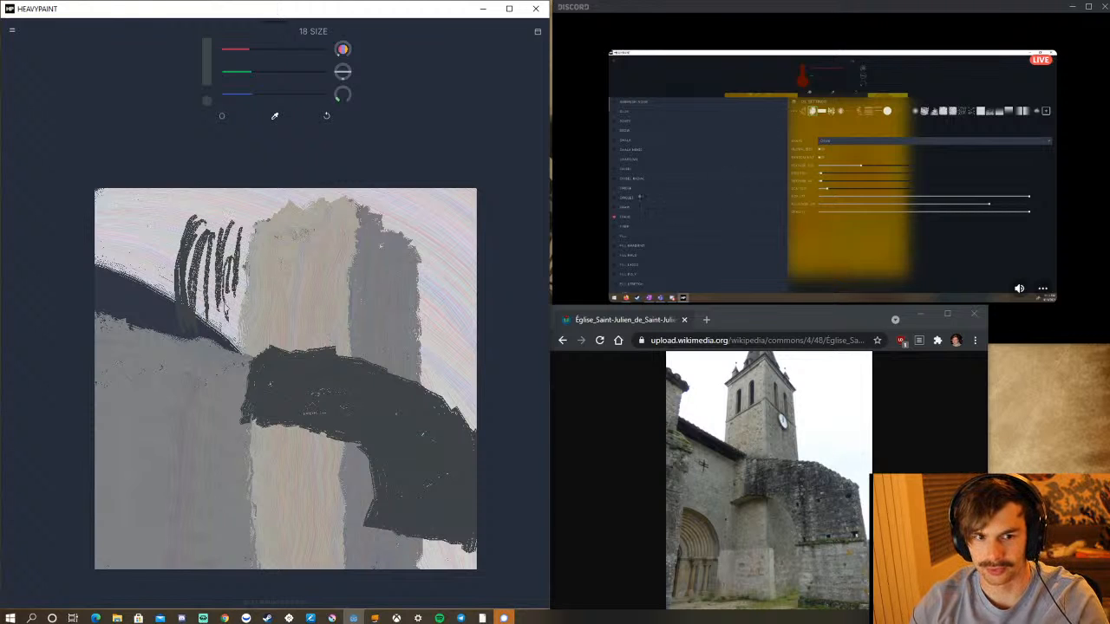
Draw thin dark crossing lines over the upper part of the tower, two shallow diagonals and two steep ones.
mouse_move(229, 334)
mouse_down()
mouse_move(227, 270)
mouse_move(227, 326)
mouse_move(366, 236)
mouse_up()
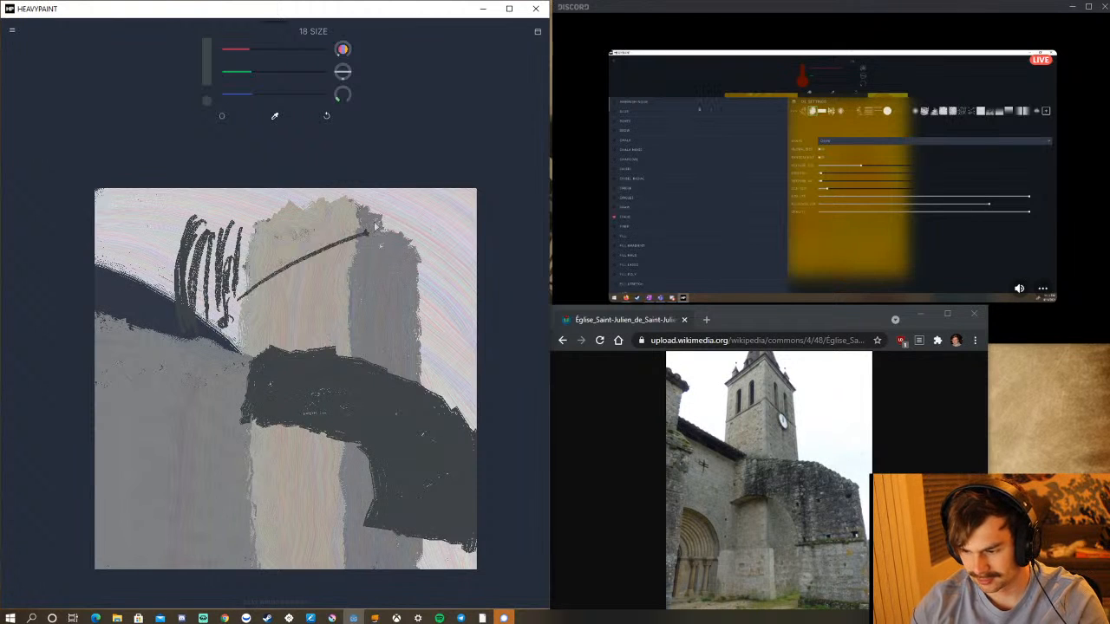
drag(245, 323, 364, 249)
mouse_move(288, 336)
mouse_down()
mouse_move(364, 227)
mouse_move(315, 256)
mouse_move(336, 208)
mouse_up()
drag(353, 337, 343, 193)
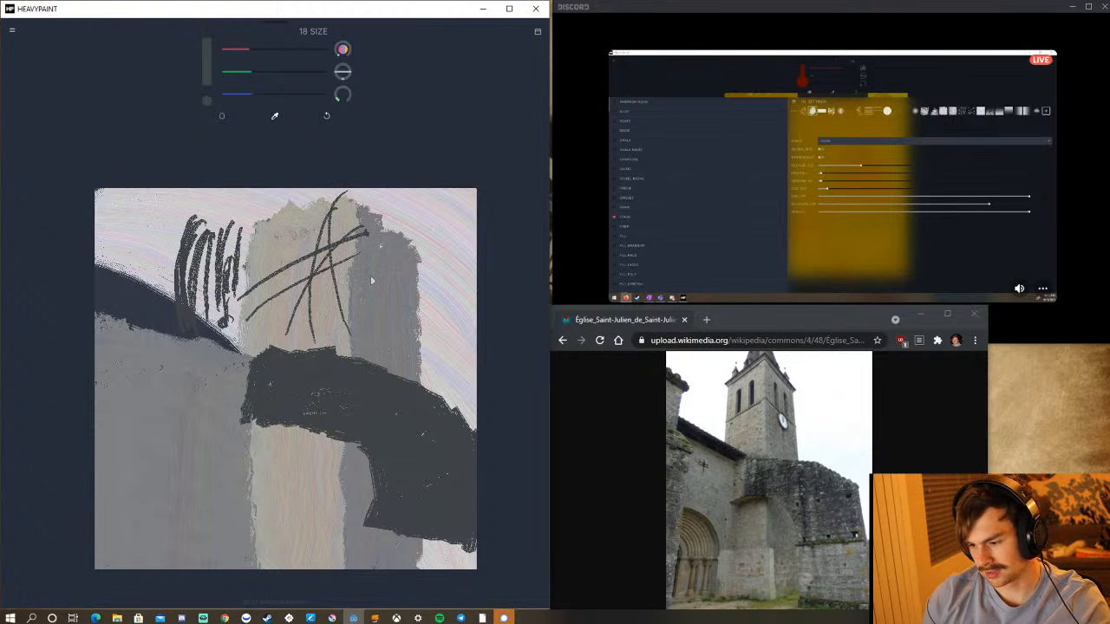
Scribble thin dark loops over the tower's shaded face and the lower walls, and undo them.
mouse_move(380, 337)
mouse_down()
mouse_move(424, 310)
mouse_move(381, 360)
mouse_move(444, 343)
mouse_move(382, 393)
mouse_move(453, 358)
mouse_move(432, 288)
mouse_move(451, 267)
mouse_move(373, 314)
mouse_move(406, 276)
mouse_move(433, 328)
mouse_move(345, 360)
mouse_move(434, 311)
mouse_move(409, 357)
mouse_move(398, 315)
mouse_move(428, 334)
mouse_move(308, 309)
mouse_move(209, 435)
mouse_move(270, 470)
mouse_move(270, 498)
mouse_move(129, 501)
mouse_move(193, 470)
mouse_move(242, 509)
mouse_move(245, 439)
mouse_move(265, 449)
mouse_move(216, 479)
mouse_move(167, 470)
mouse_move(161, 425)
mouse_move(212, 436)
mouse_move(167, 535)
mouse_move(310, 513)
mouse_move(330, 453)
mouse_move(270, 523)
mouse_move(325, 487)
mouse_move(267, 534)
mouse_move(251, 539)
mouse_move(248, 528)
mouse_move(300, 509)
mouse_move(306, 558)
mouse_move(338, 501)
mouse_up()
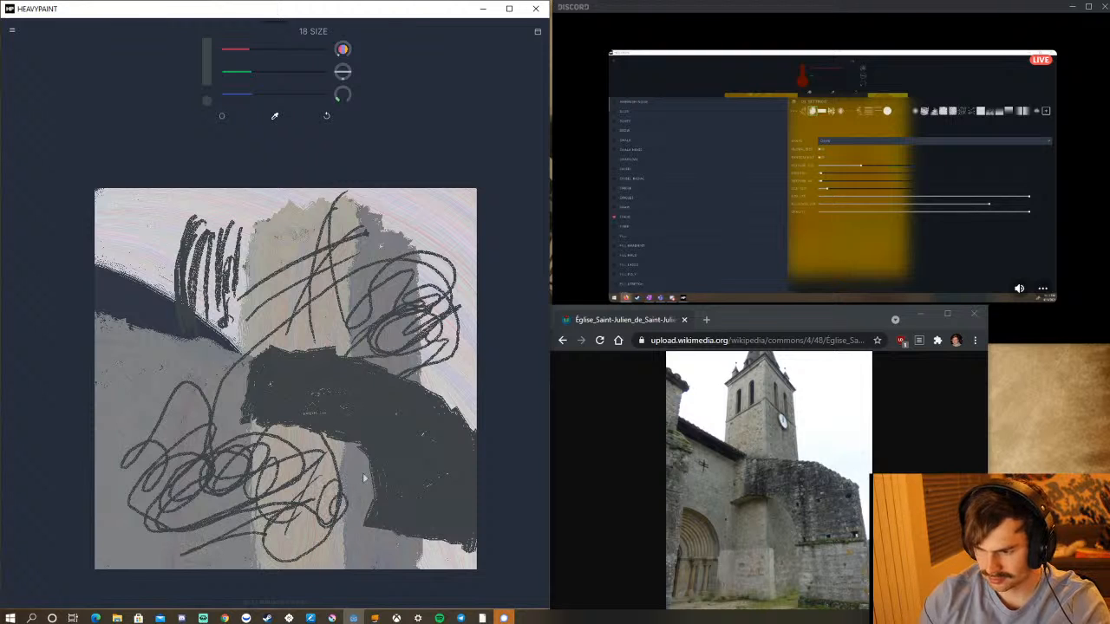
click(328, 115)
click(327, 115)
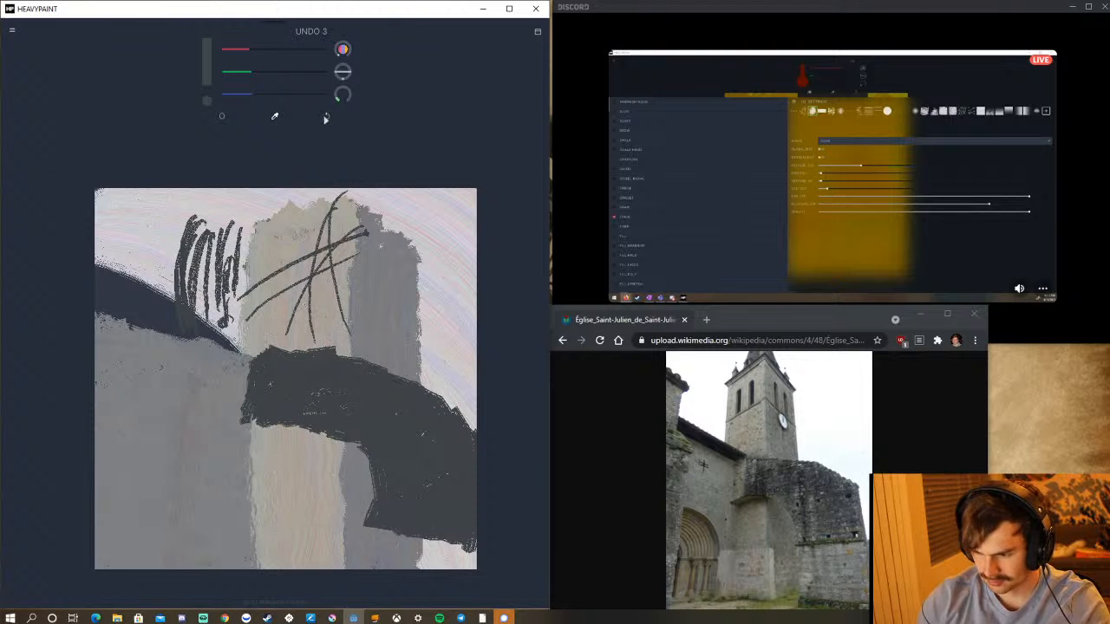
Undo all the thin dark crossing lines on the tower and the scribbled strokes over the sky.
click(329, 115)
click(330, 114)
click(329, 115)
click(330, 115)
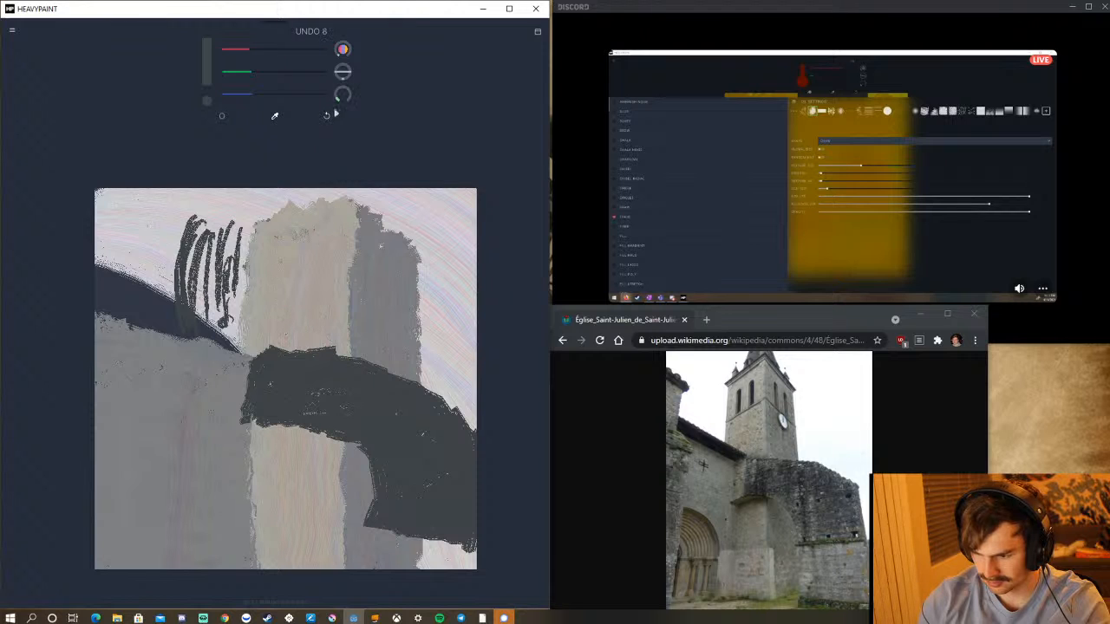
click(329, 116)
click(330, 116)
click(329, 115)
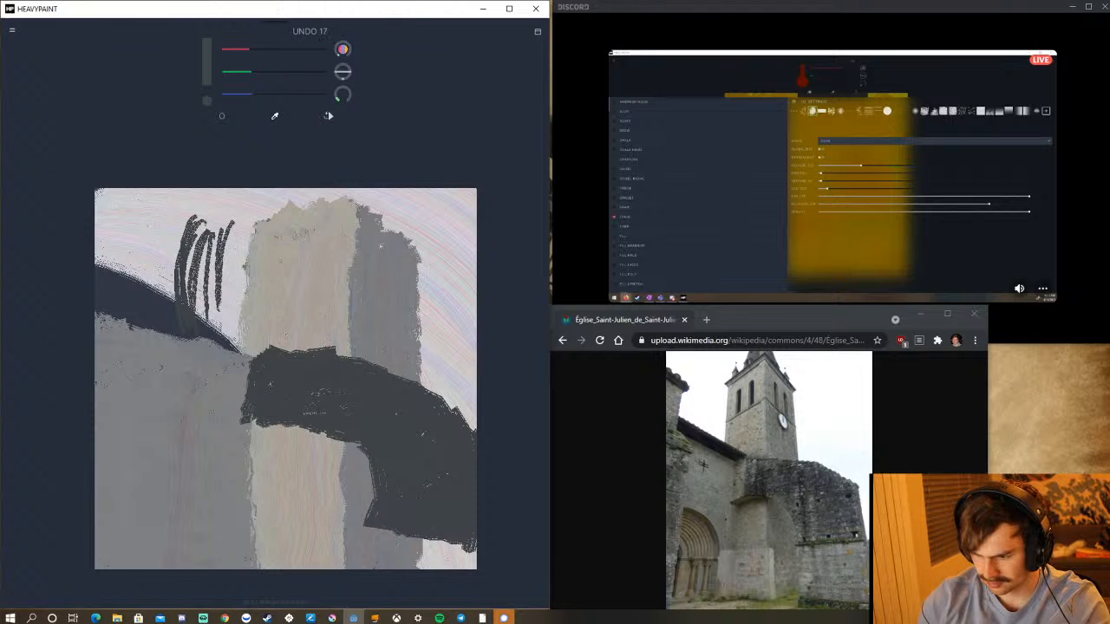
click(329, 115)
click(330, 116)
click(330, 115)
click(330, 115)
click(329, 115)
click(329, 115)
click(329, 115)
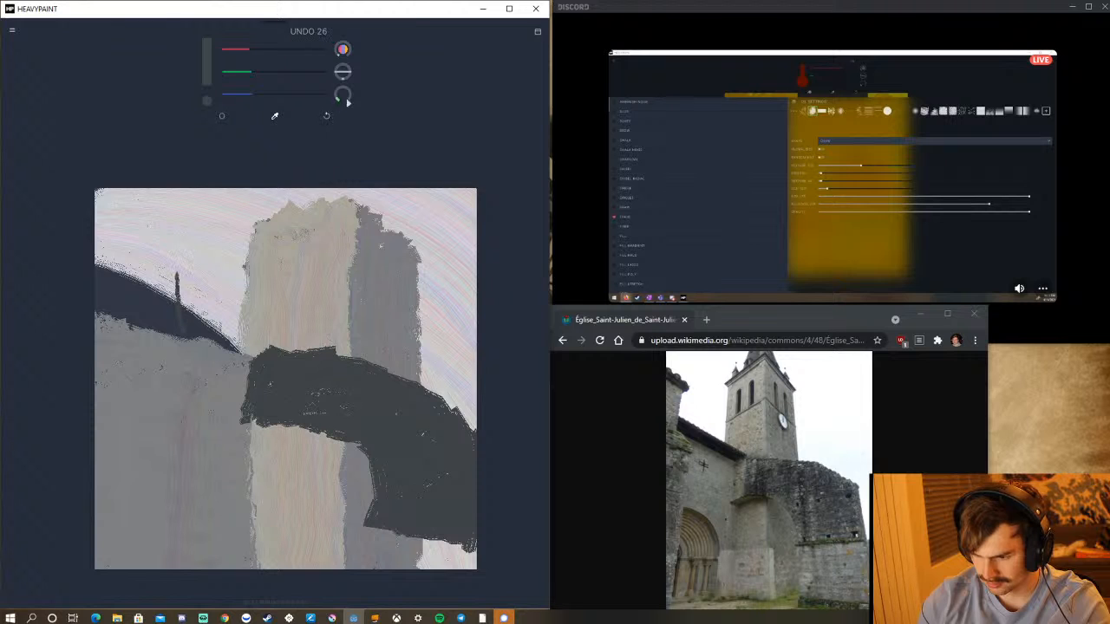
click(326, 118)
mouse_move(156, 469)
mouse_down()
mouse_move(276, 271)
mouse_move(326, 243)
mouse_move(184, 520)
mouse_move(339, 275)
mouse_up()
click(330, 118)
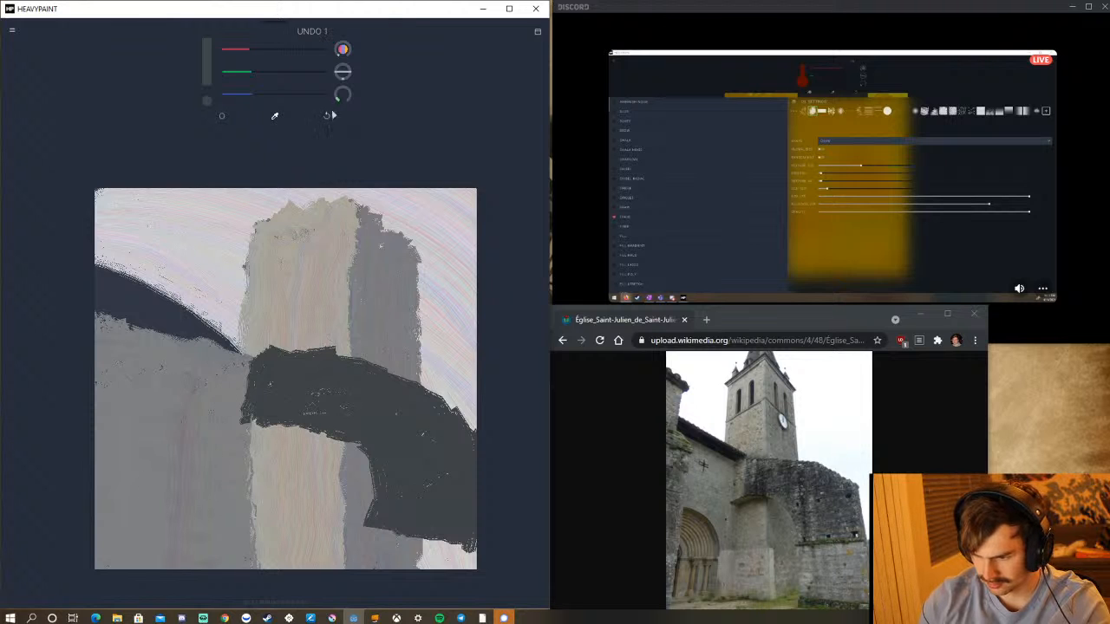
Remove Oil from the favourite brushes.
click(220, 118)
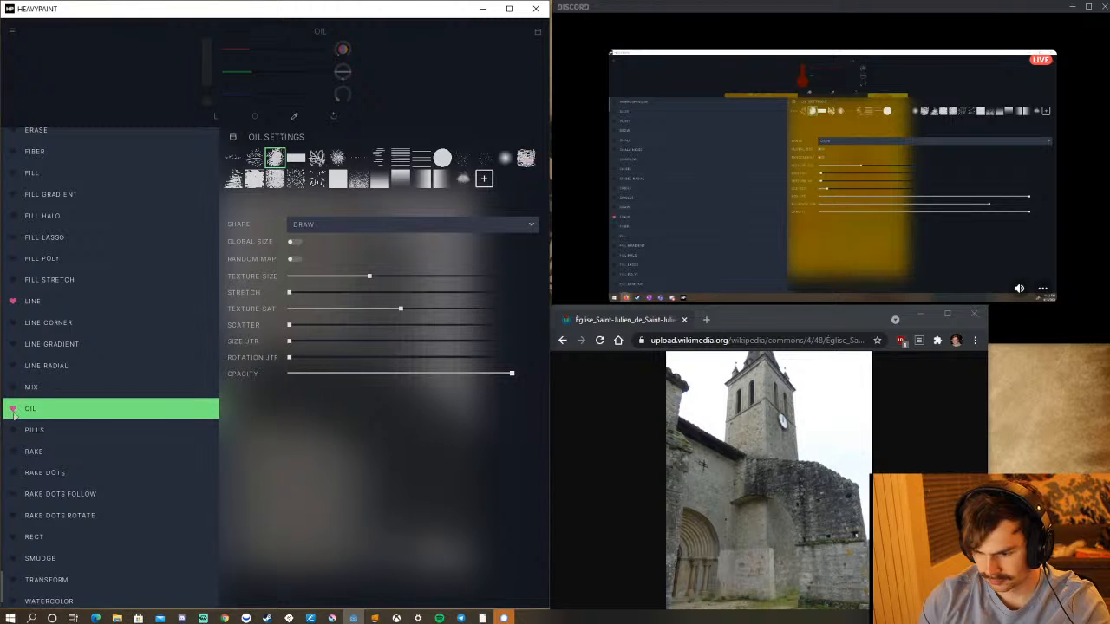
click(13, 413)
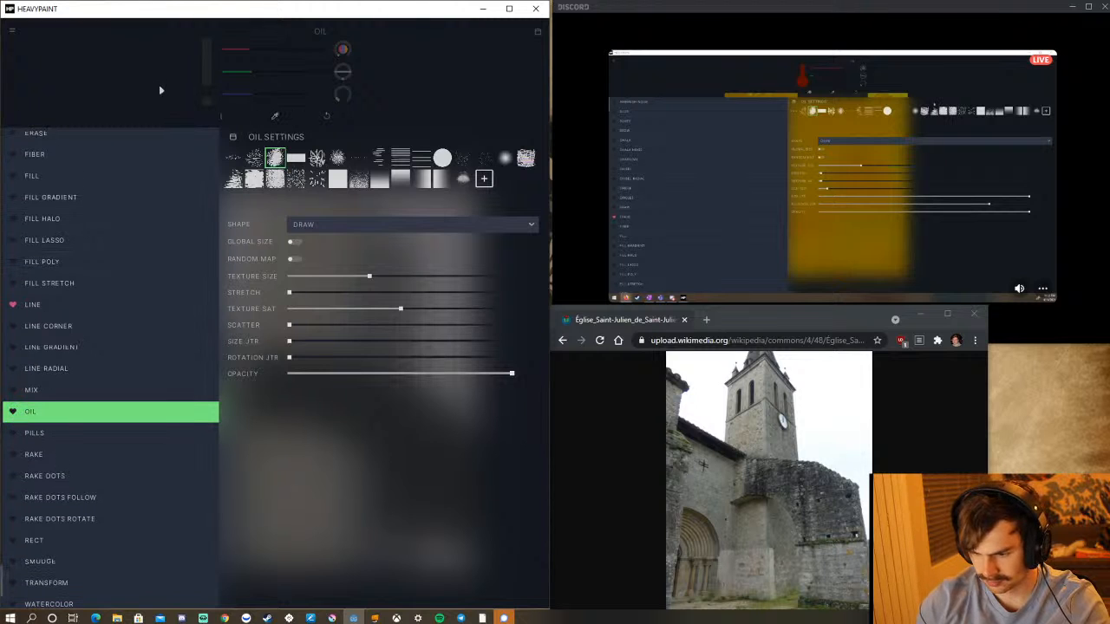
click(162, 78)
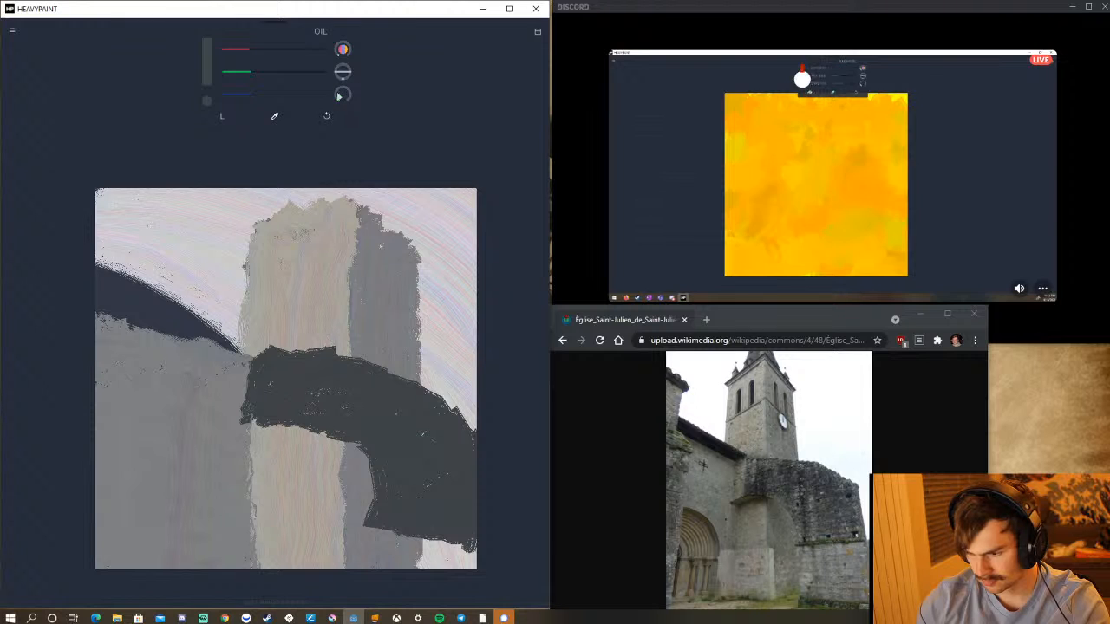
Raise the brush size to 165, switch to the Line brush, and extend the dark wall with straight strokes down to the canvas's lower edge.
drag(343, 95, 403, 96)
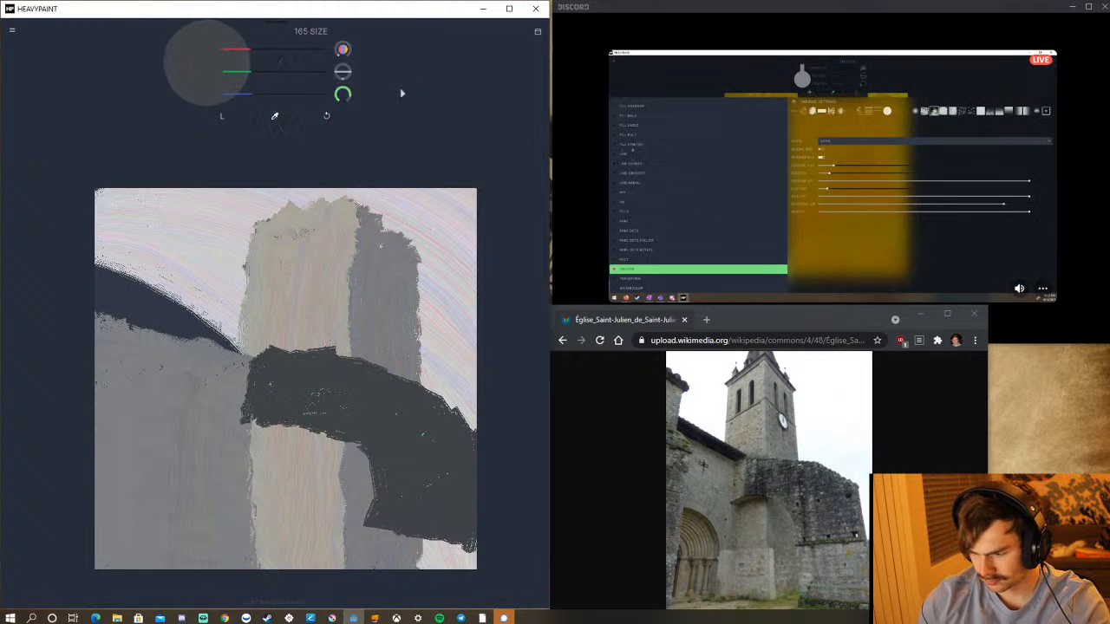
drag(253, 369, 320, 364)
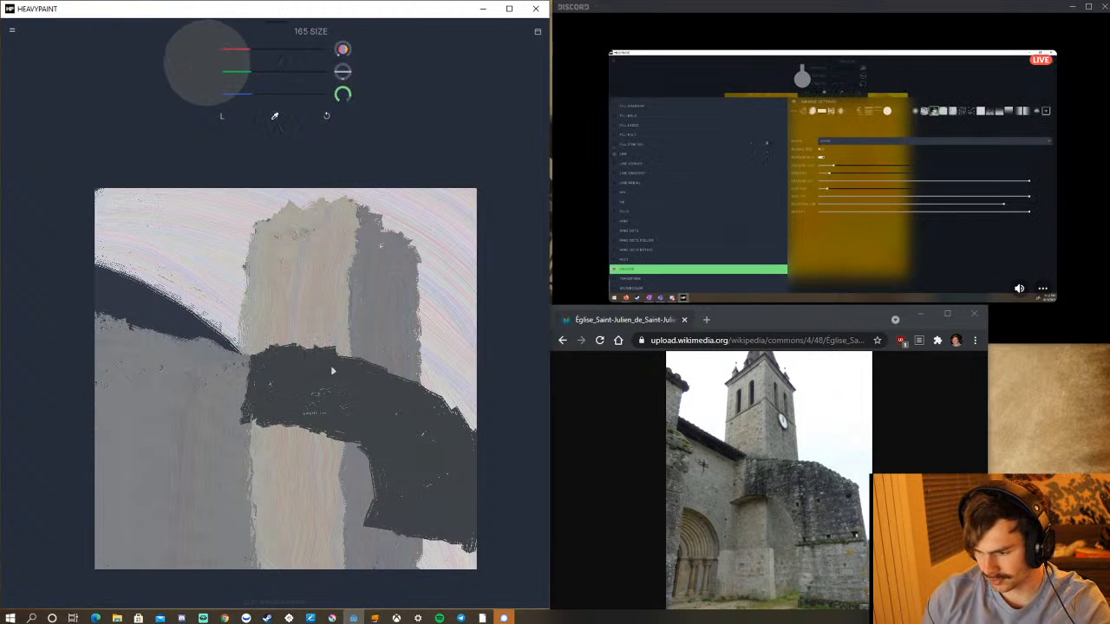
click(227, 118)
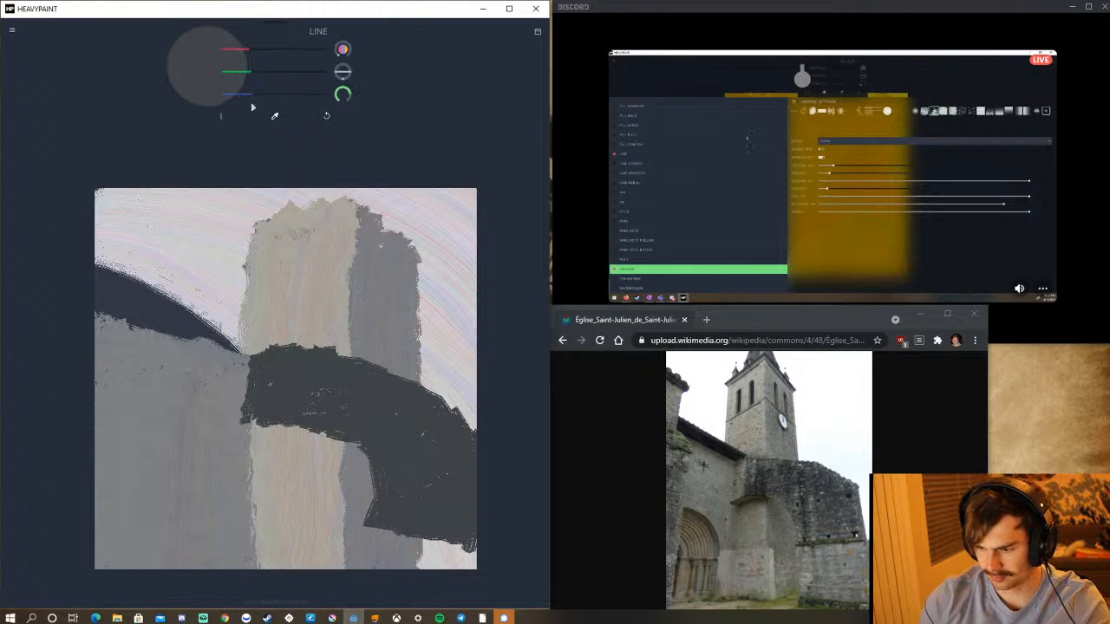
mouse_move(250, 372)
mouse_down()
mouse_move(360, 428)
mouse_move(463, 446)
mouse_move(431, 426)
mouse_move(416, 431)
mouse_move(451, 441)
mouse_move(422, 429)
mouse_move(465, 471)
mouse_move(464, 591)
mouse_up()
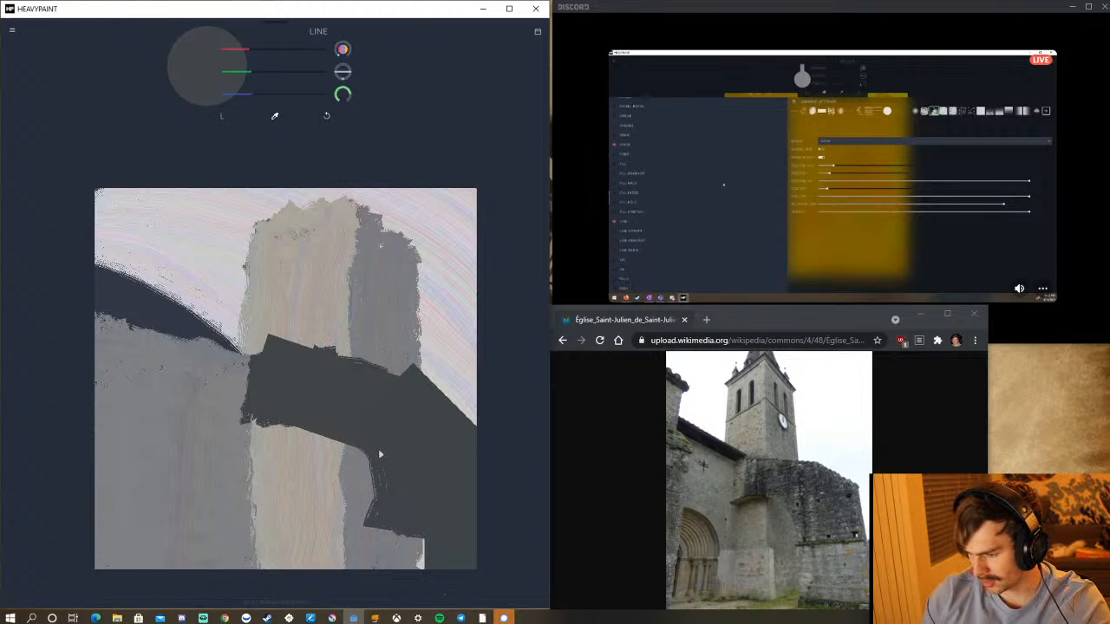
mouse_move(378, 454)
mouse_down()
mouse_move(379, 590)
mouse_move(394, 582)
mouse_up()
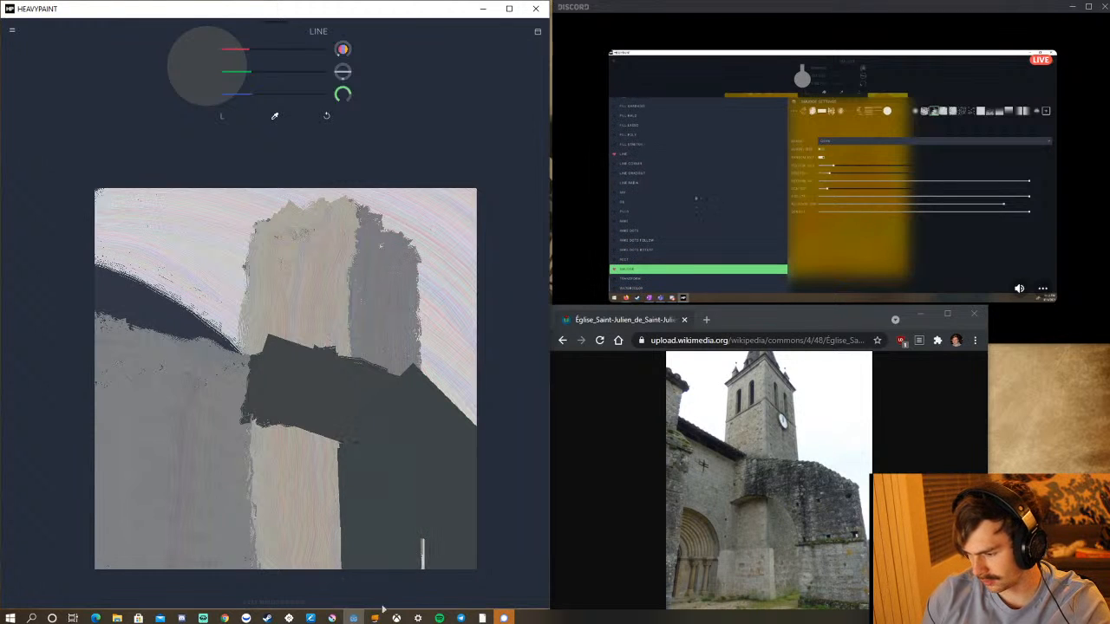
mouse_move(396, 617)
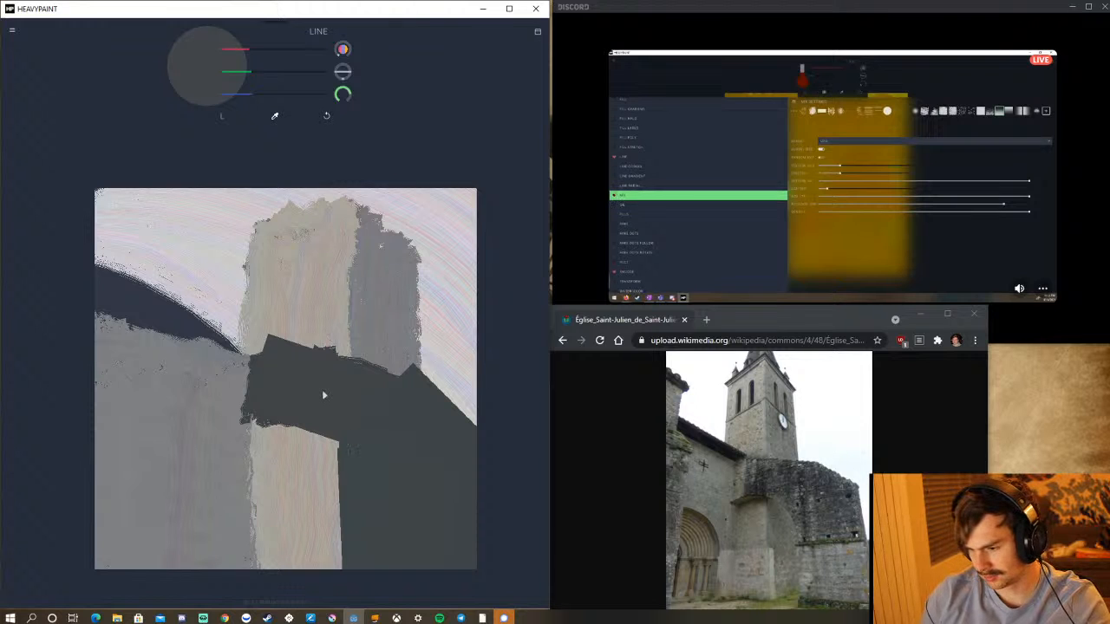
Mix a light warm grey and cover the whole tower with broad vertical Line strokes reaching the canvas's lower edge.
click(274, 55)
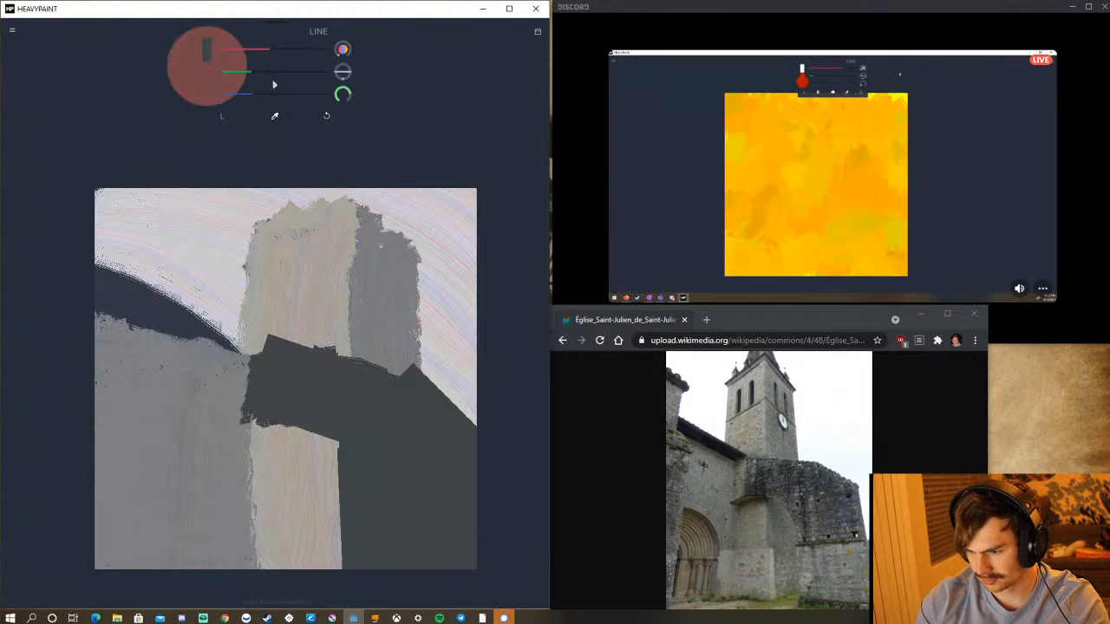
click(269, 72)
click(274, 95)
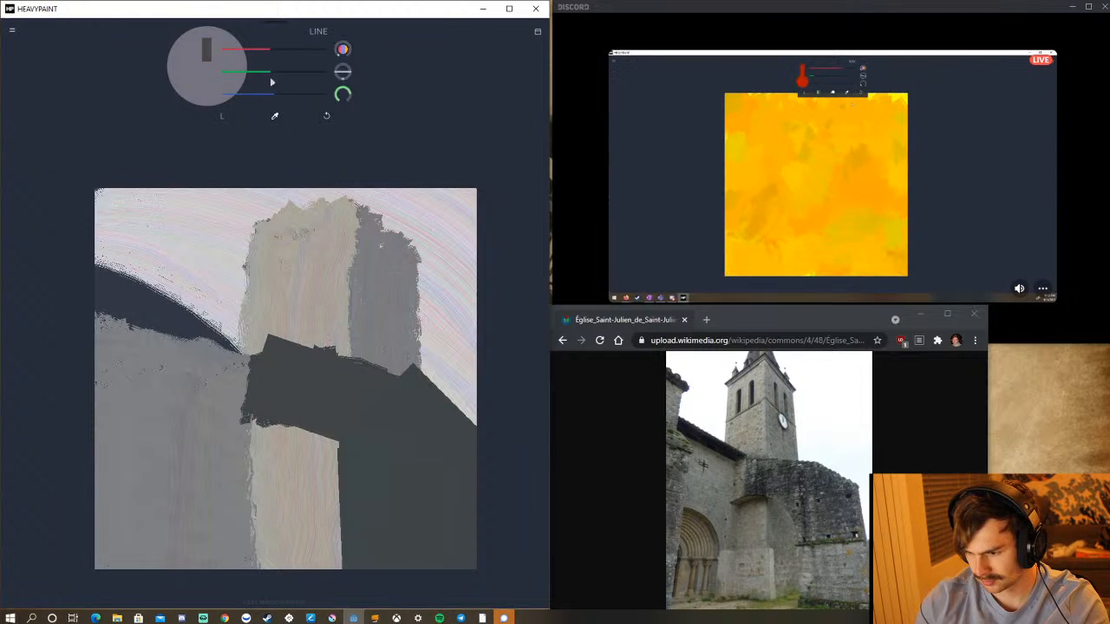
click(278, 68)
click(284, 57)
click(287, 74)
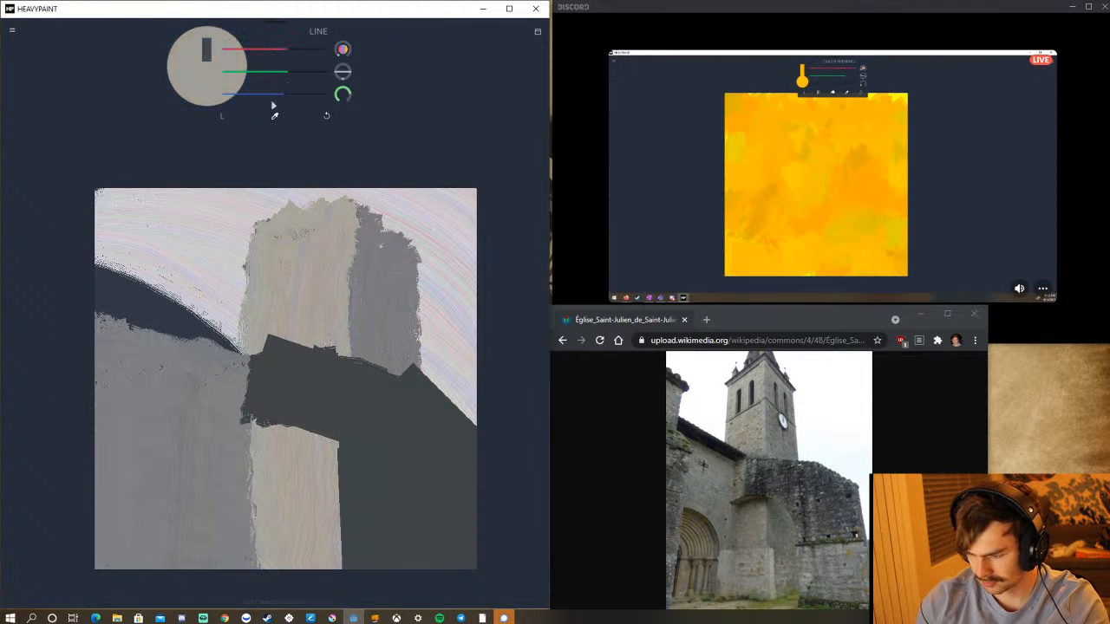
mouse_move(373, 233)
mouse_down()
mouse_move(385, 421)
mouse_move(367, 600)
mouse_up()
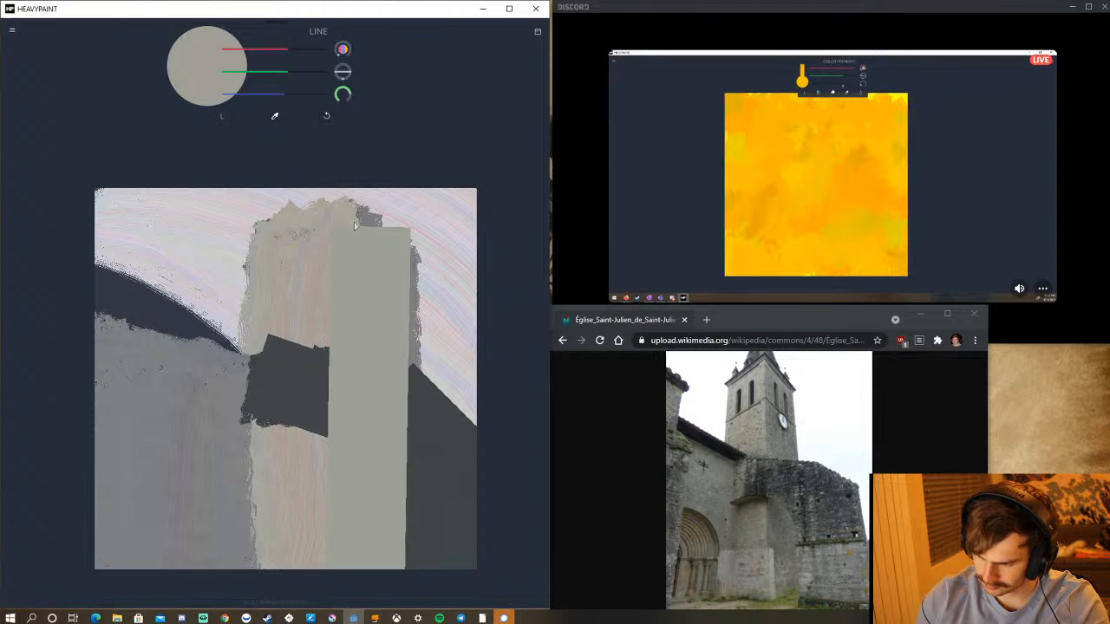
drag(393, 216, 393, 597)
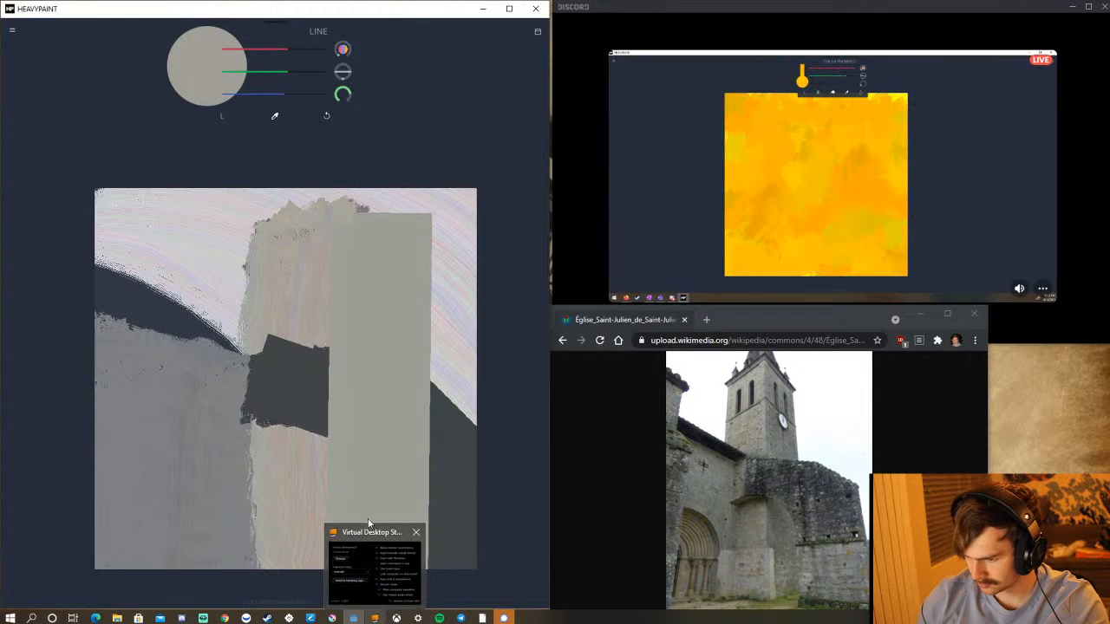
mouse_move(288, 221)
mouse_down()
mouse_move(258, 260)
mouse_move(286, 425)
mouse_move(260, 486)
mouse_move(285, 556)
mouse_move(283, 598)
mouse_up()
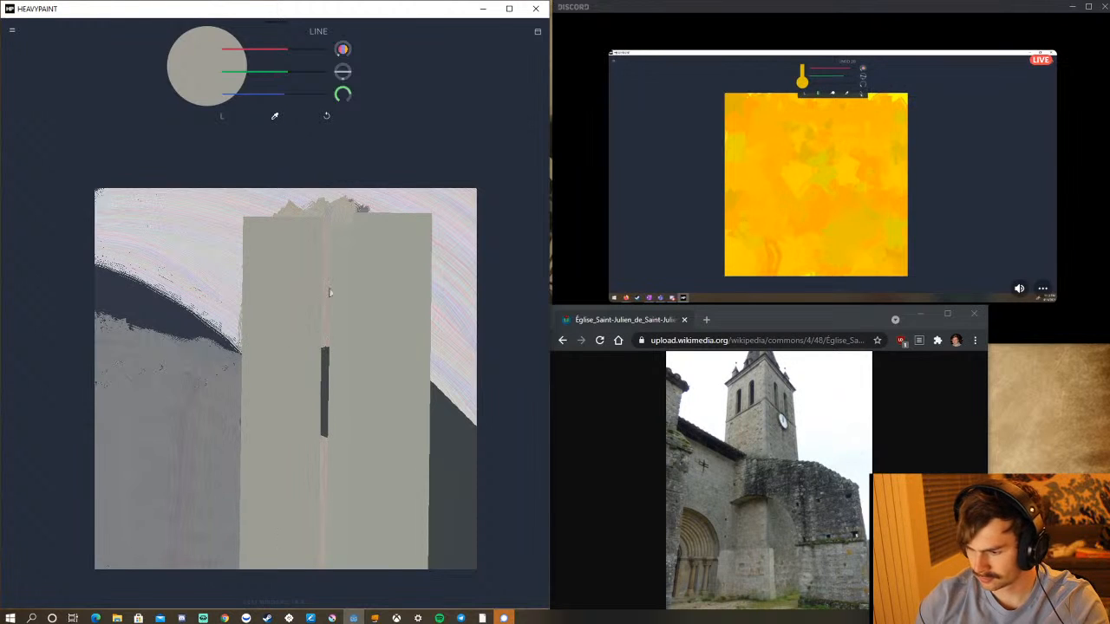
mouse_move(298, 227)
mouse_down()
mouse_move(270, 270)
mouse_move(265, 259)
mouse_move(303, 230)
mouse_move(308, 581)
mouse_up()
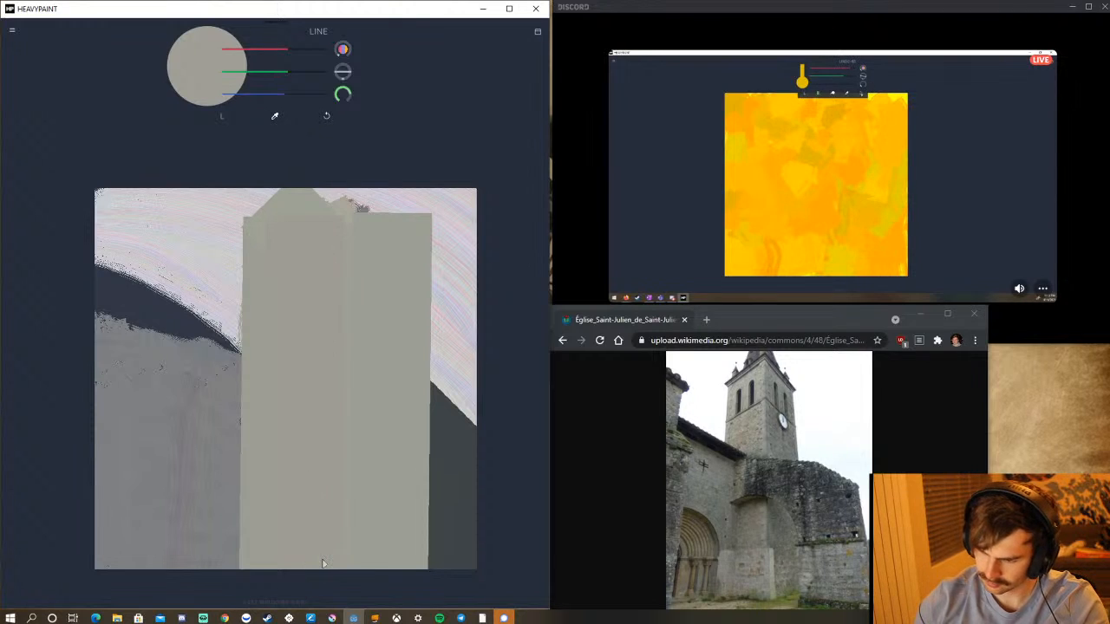
Darken the colour to a medium warm grey and paint the tower's shaded side with two broad vertical Line strokes.
drag(282, 60, 270, 98)
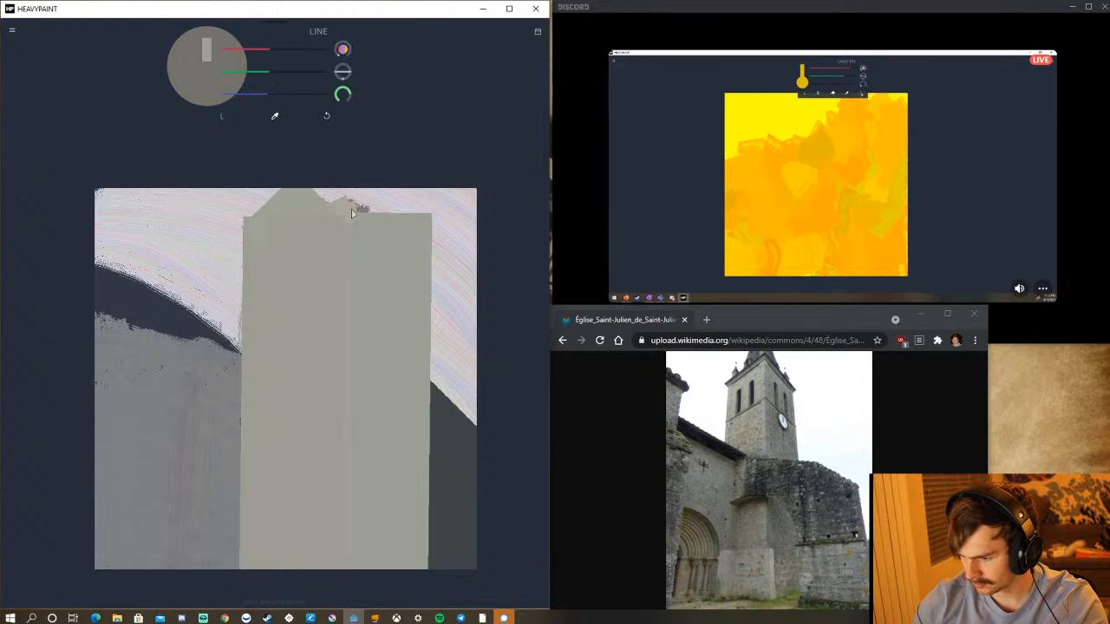
mouse_move(339, 200)
mouse_down()
mouse_move(396, 280)
mouse_move(415, 270)
mouse_move(367, 244)
mouse_move(384, 453)
mouse_move(359, 535)
mouse_move(374, 558)
mouse_move(371, 580)
mouse_move(358, 589)
mouse_up()
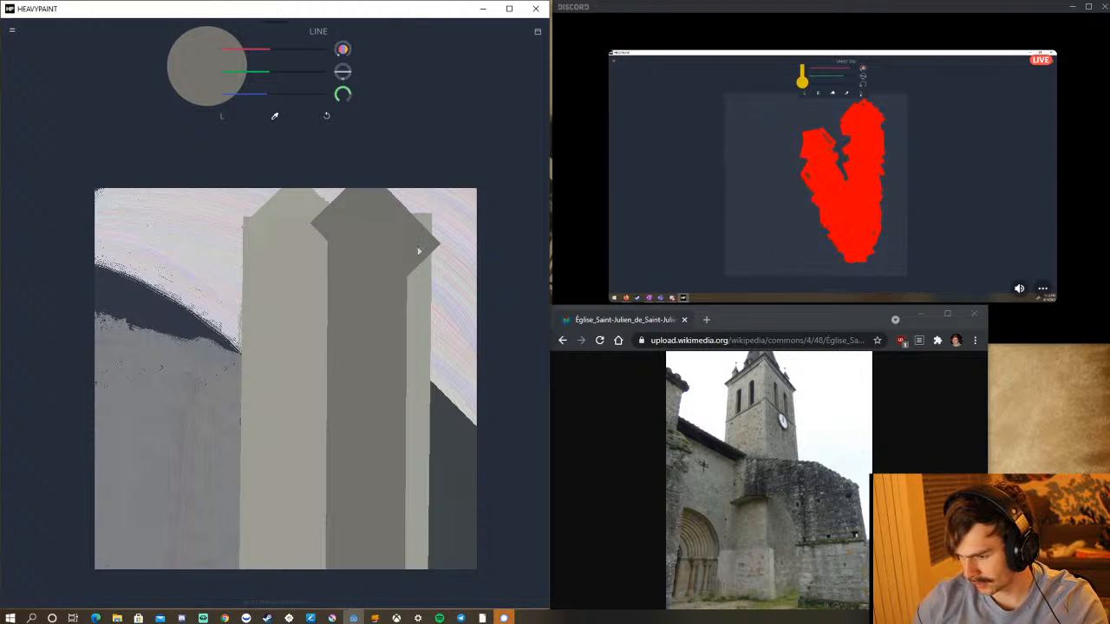
mouse_move(415, 239)
mouse_down()
mouse_move(411, 587)
mouse_move(394, 585)
mouse_up()
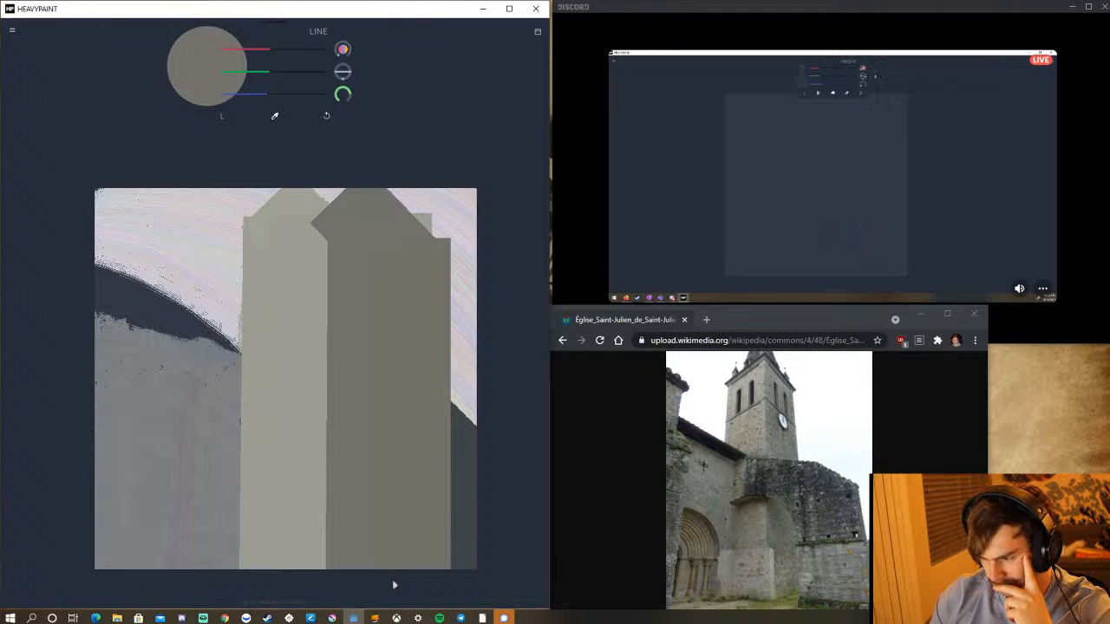
click(222, 117)
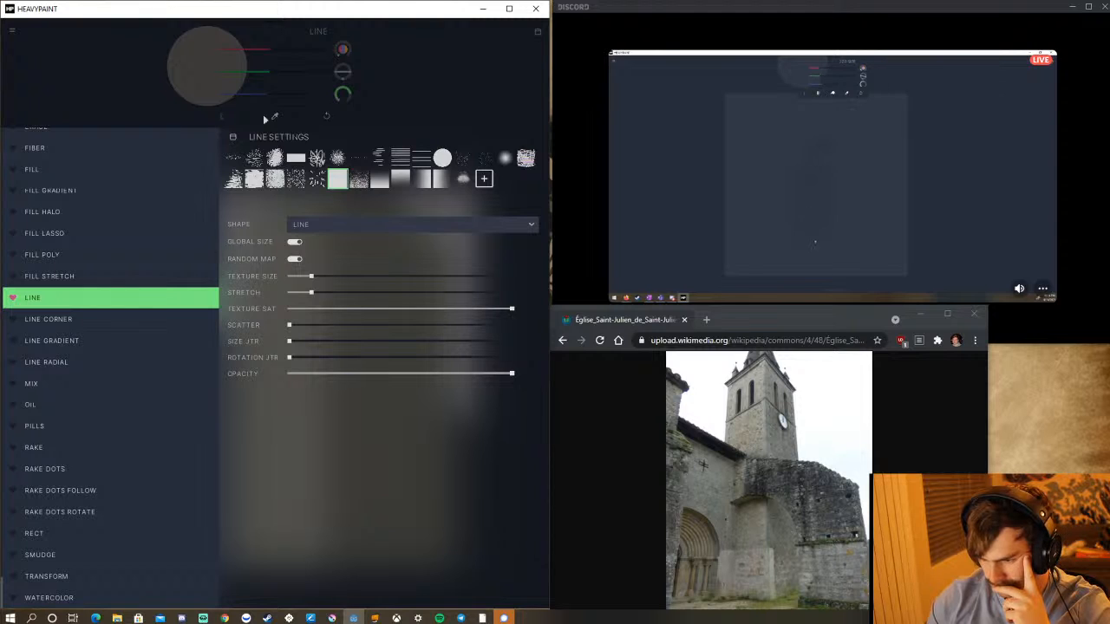
click(461, 90)
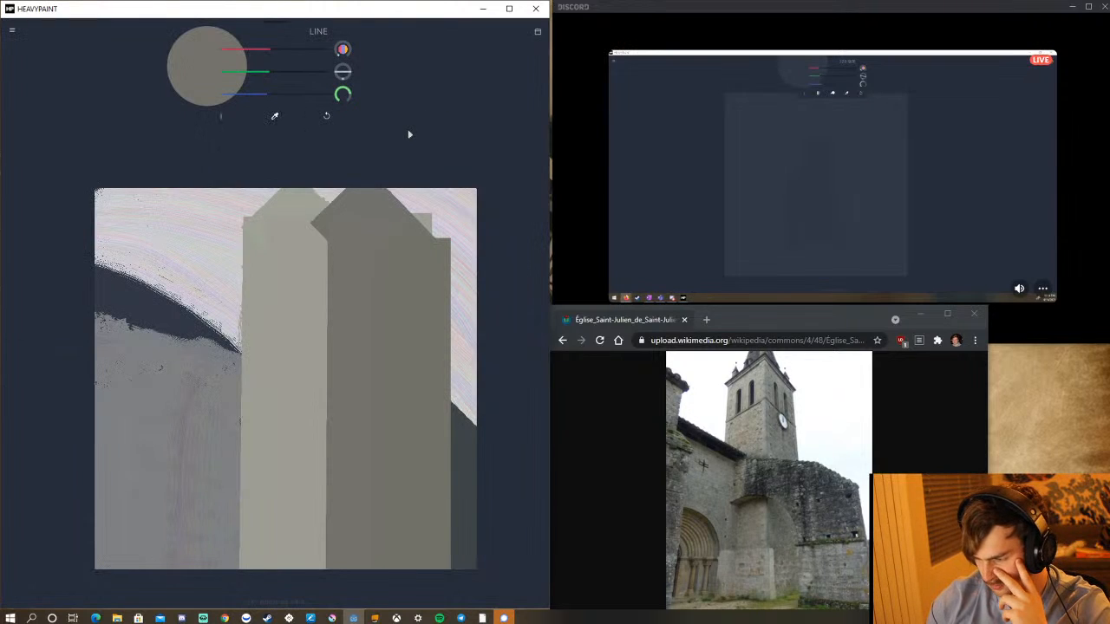
click(222, 117)
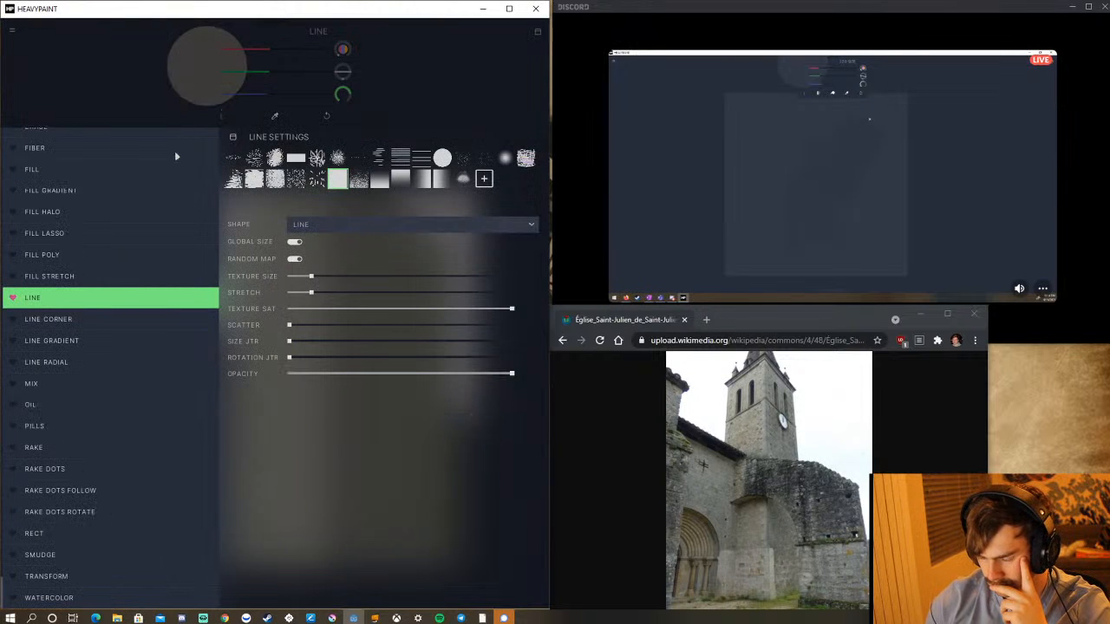
click(529, 227)
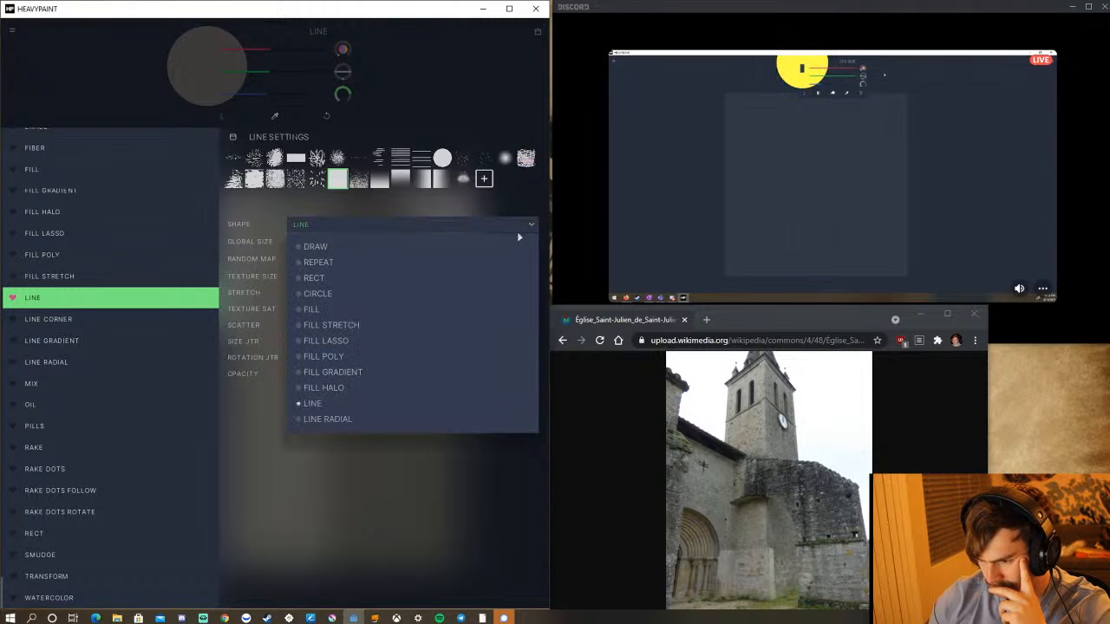
click(516, 232)
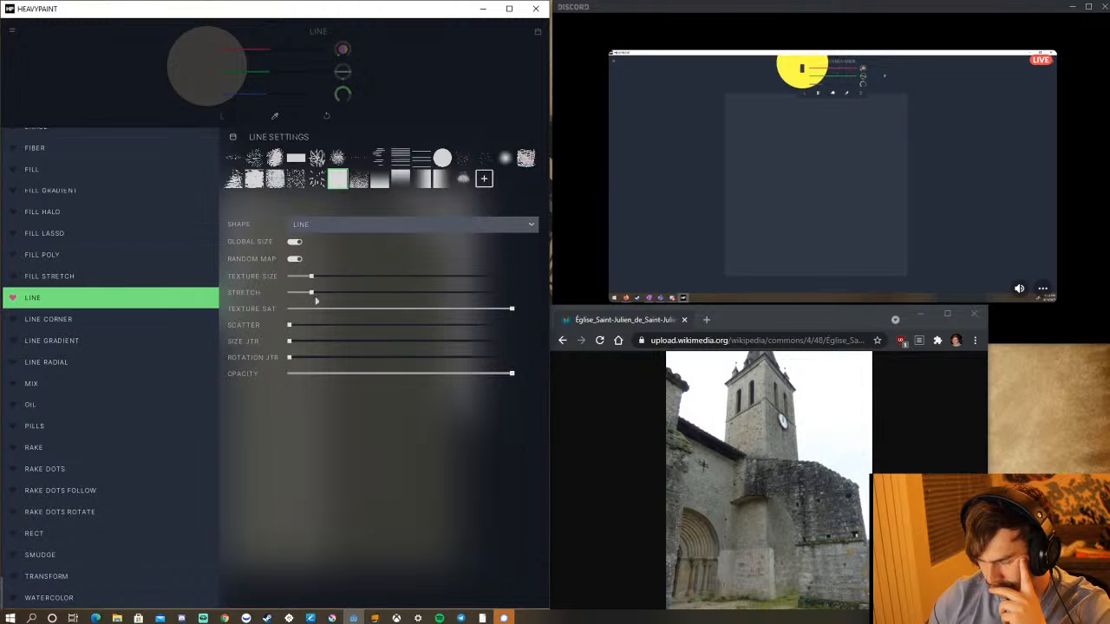
click(495, 90)
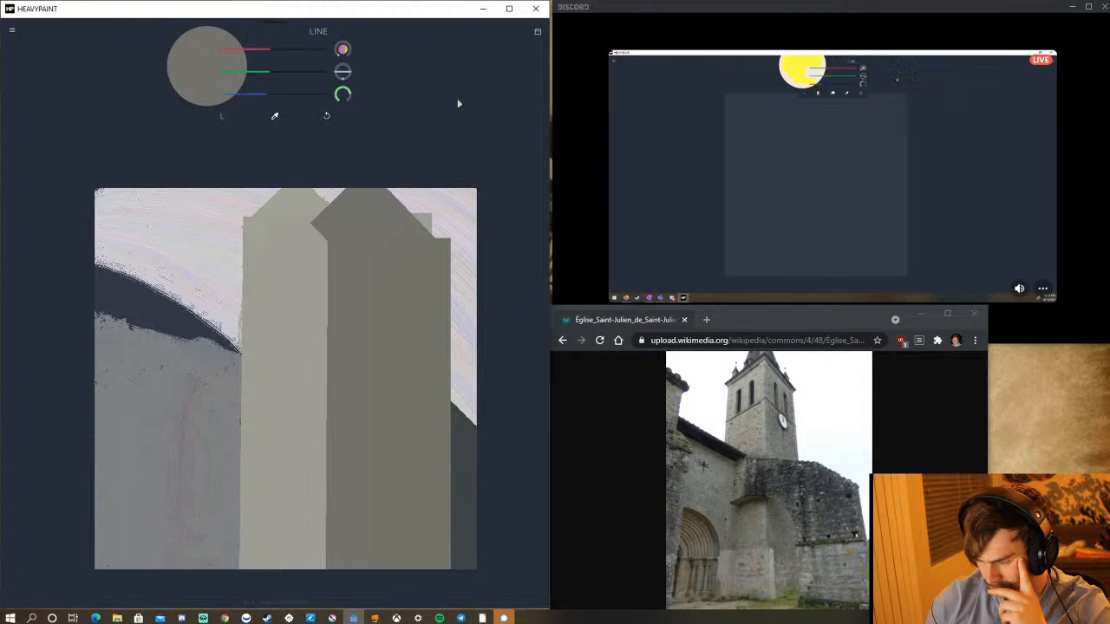
Darken the colour to near-black and paint a broad band sloping down across the middle of the tower with the Line brush.
drag(270, 57, 240, 80)
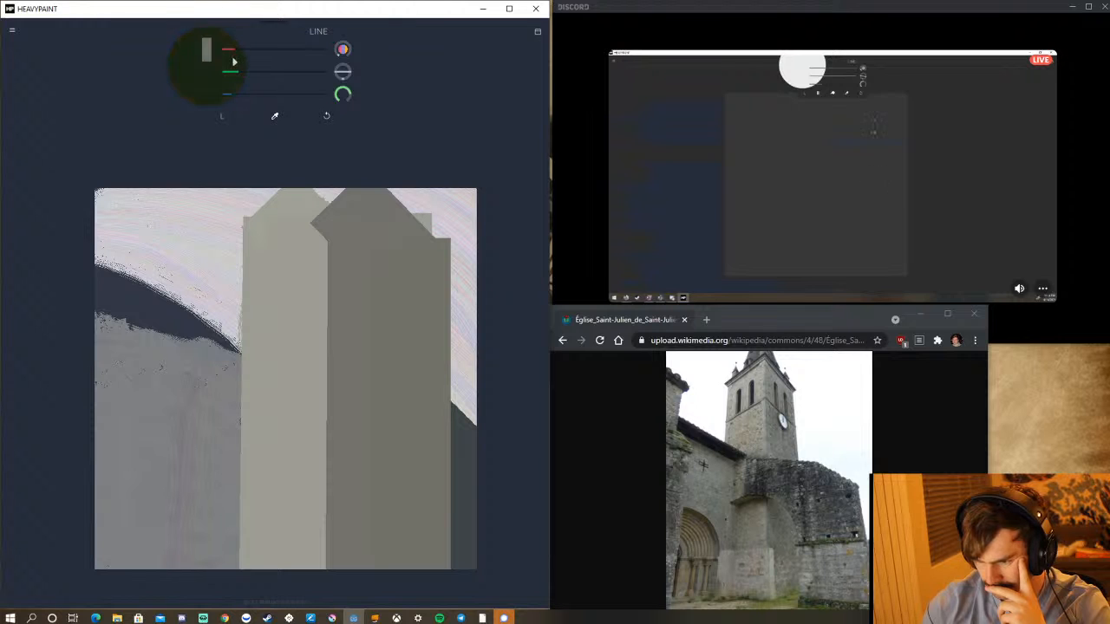
drag(235, 72, 233, 78)
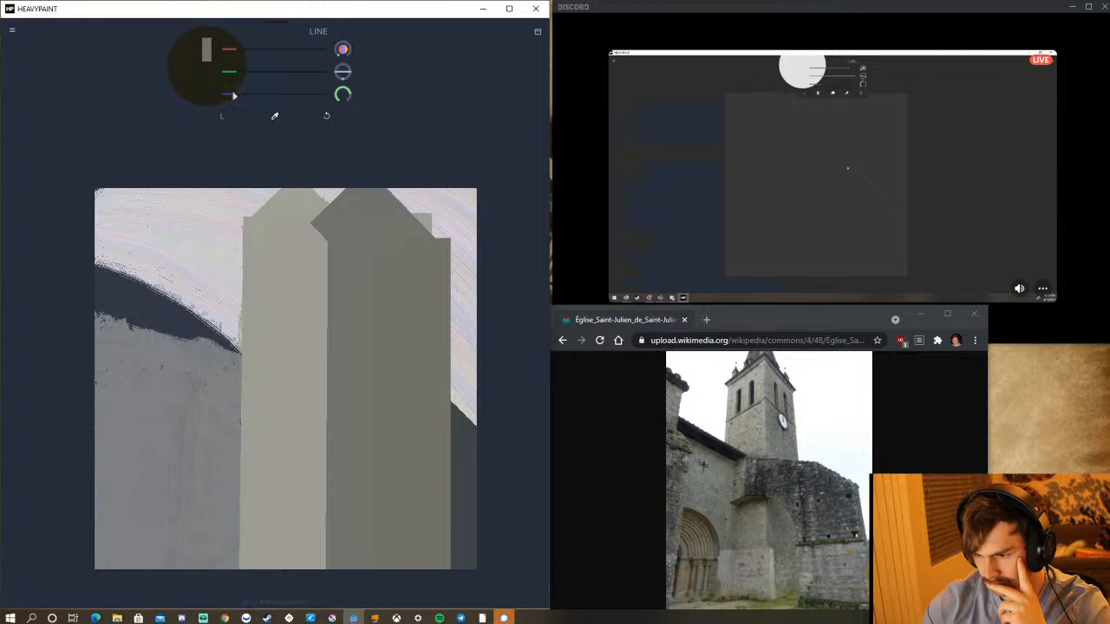
drag(243, 79, 241, 79)
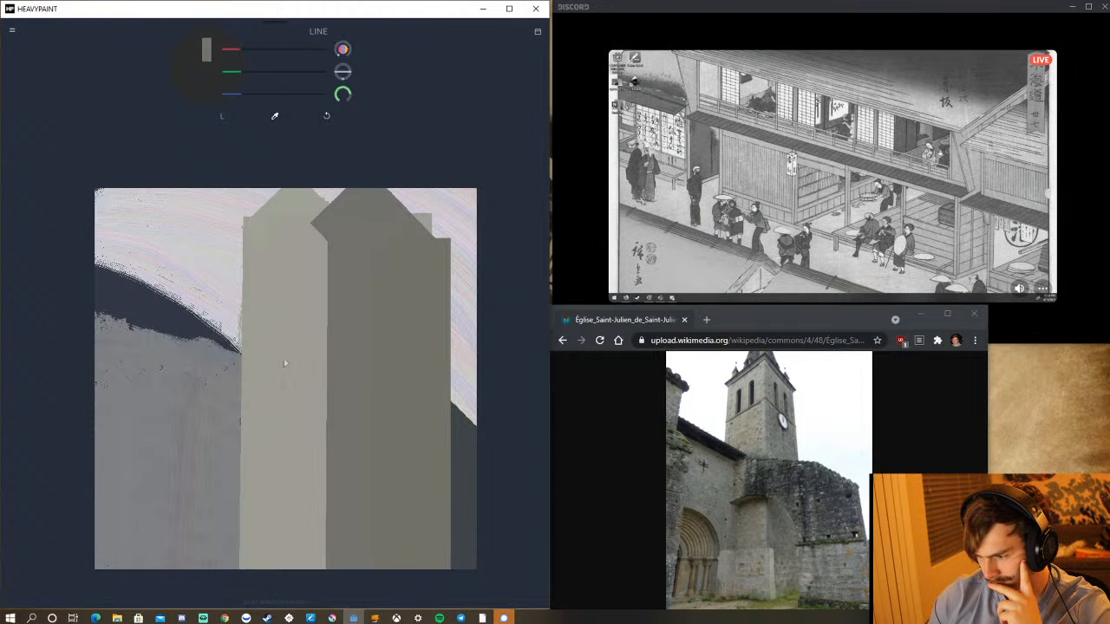
mouse_move(280, 364)
mouse_down()
mouse_move(313, 387)
mouse_move(441, 404)
mouse_move(425, 394)
mouse_move(436, 416)
mouse_move(441, 404)
mouse_up()
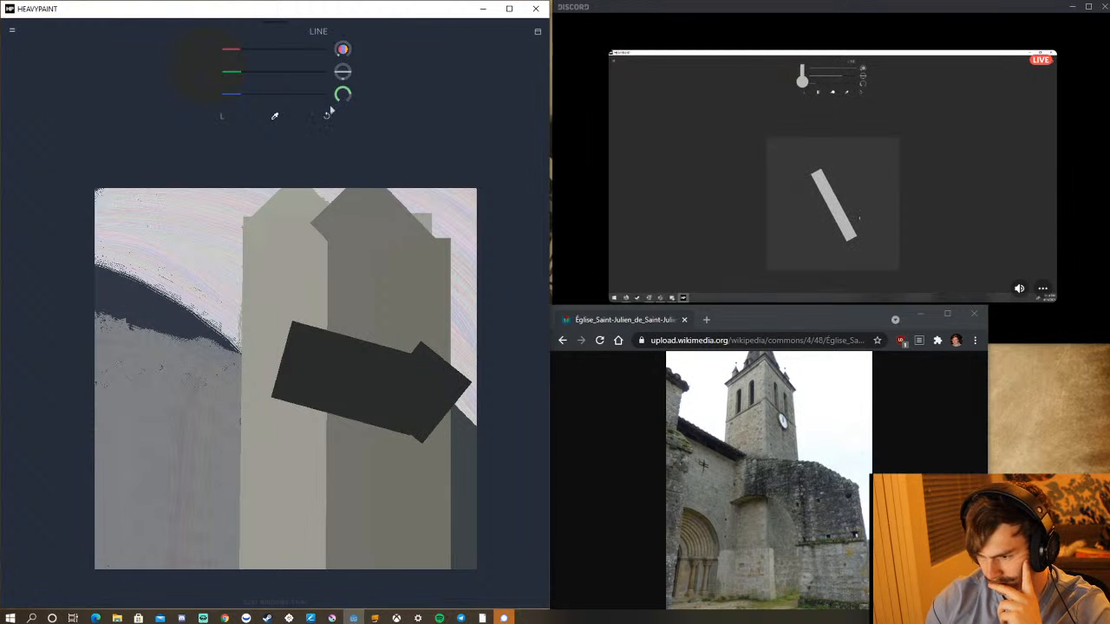
Undo the stroke forming the near-black band's pointed end and repaint that end sloping more steeply down with the Line brush.
click(326, 115)
mouse_move(440, 365)
mouse_down()
mouse_move(422, 394)
mouse_move(455, 425)
mouse_move(449, 435)
mouse_up()
click(326, 119)
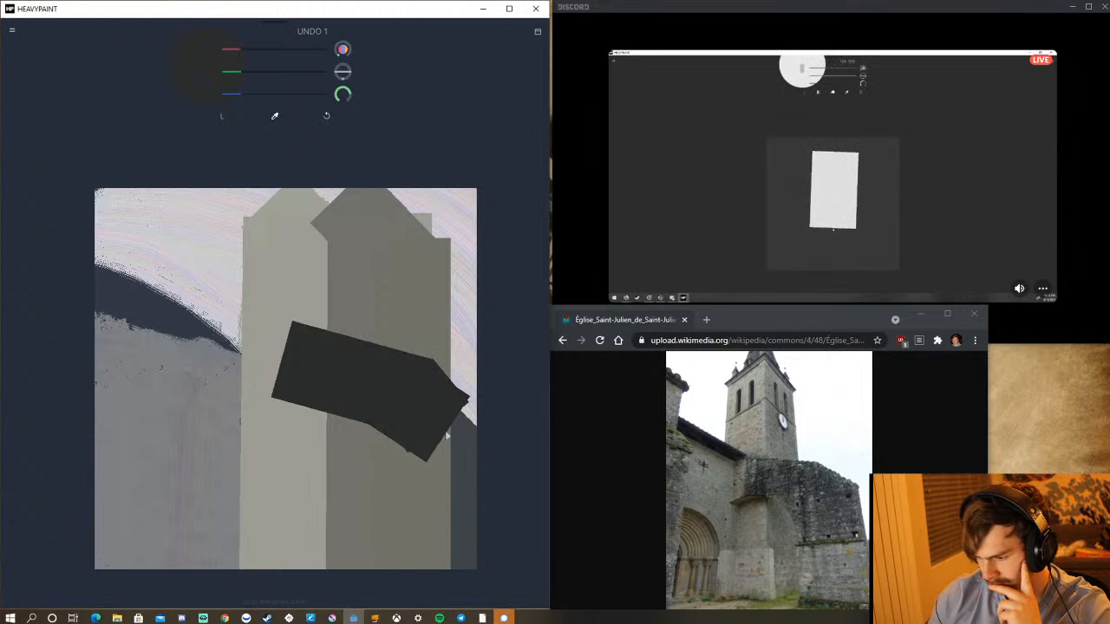
mouse_move(446, 422)
mouse_down()
mouse_move(449, 488)
mouse_move(471, 490)
mouse_up()
click(327, 116)
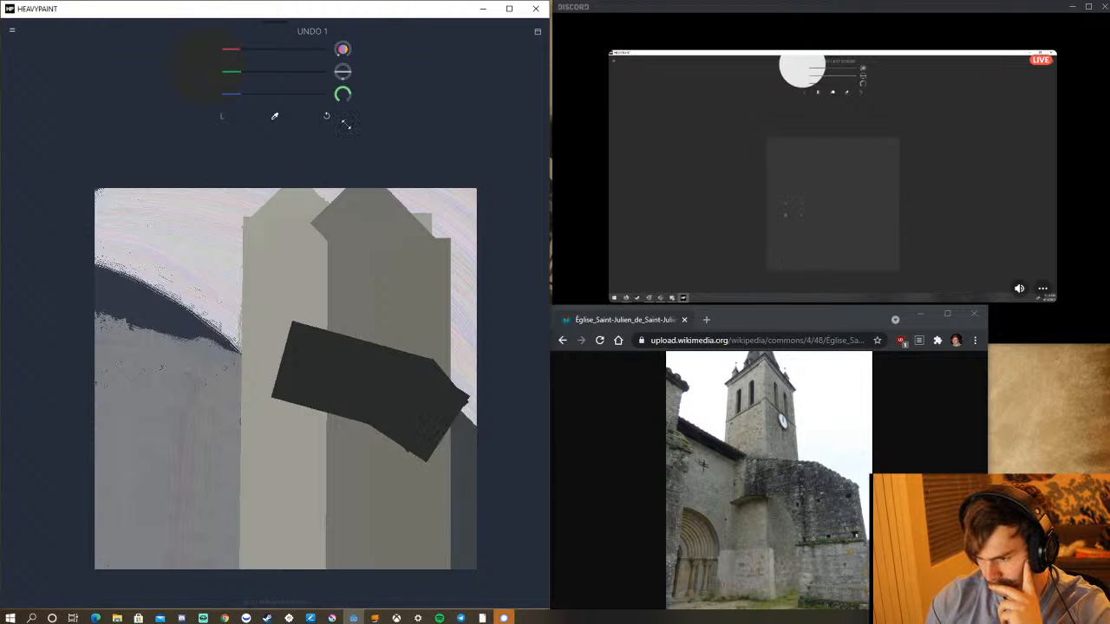
mouse_move(399, 418)
mouse_down()
mouse_move(466, 486)
mouse_move(382, 510)
mouse_move(447, 499)
mouse_move(460, 484)
mouse_move(438, 462)
mouse_move(438, 443)
mouse_up()
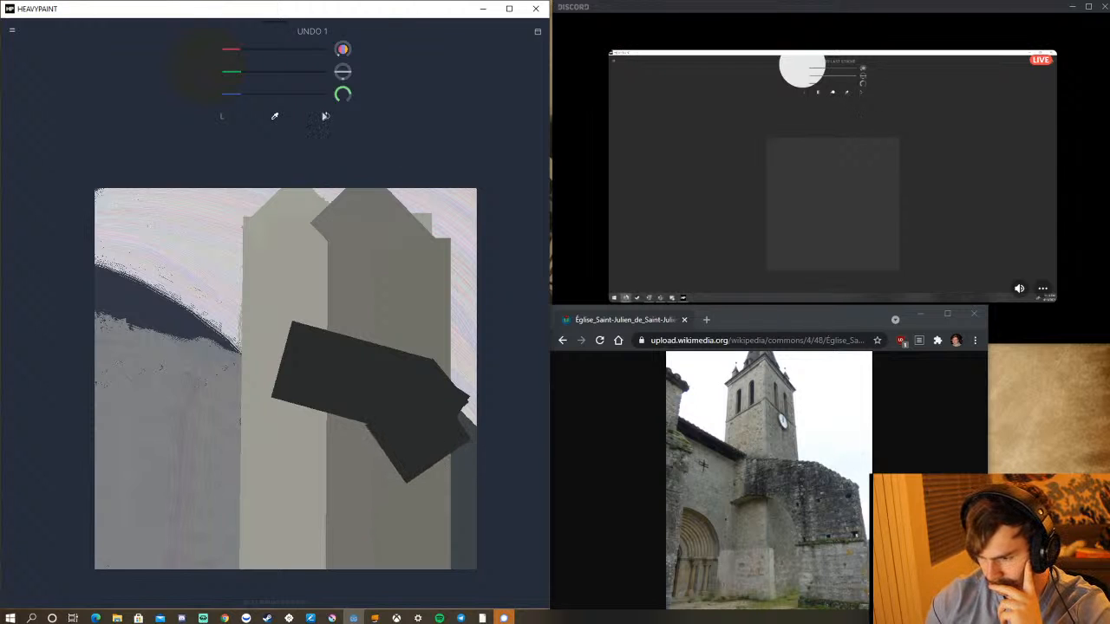
click(324, 115)
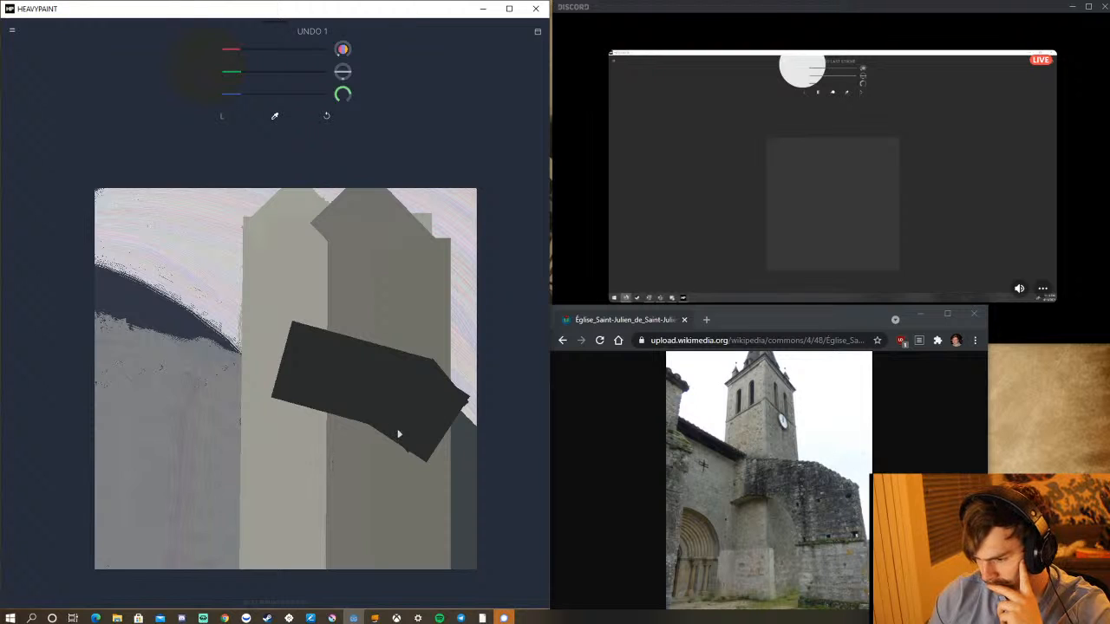
Extend the near-black band with Line strokes bending down along the canvas's right edge, ending in a squared-off vertical block.
mouse_move(413, 411)
mouse_down()
mouse_move(417, 454)
mouse_move(455, 486)
mouse_up()
drag(435, 424, 458, 506)
drag(459, 421, 446, 466)
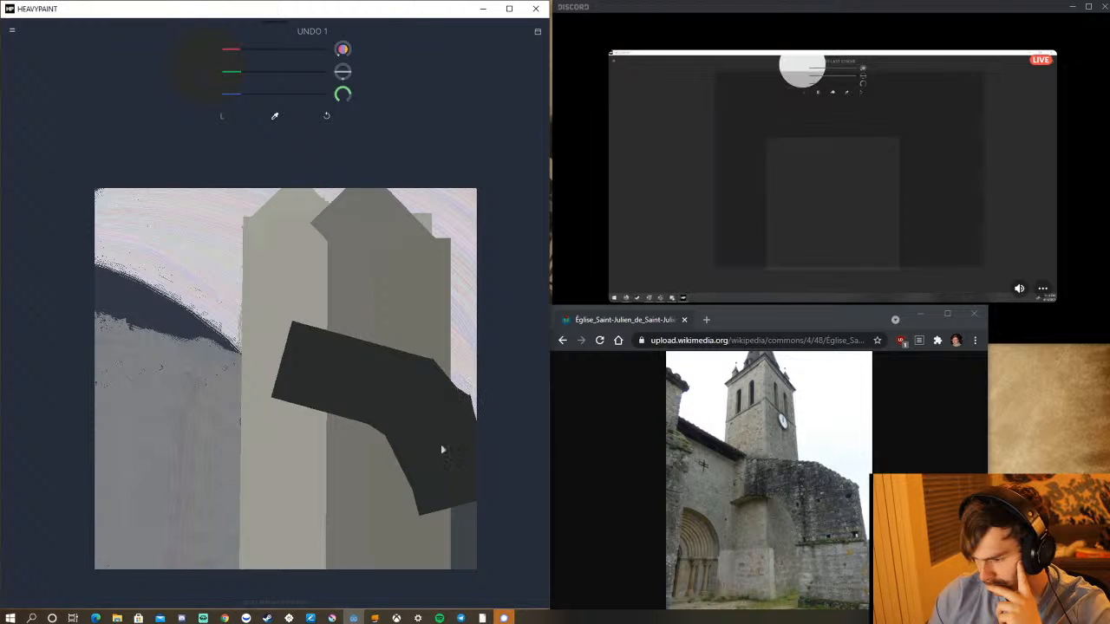
mouse_move(409, 387)
mouse_down()
mouse_move(436, 401)
mouse_move(445, 434)
mouse_up()
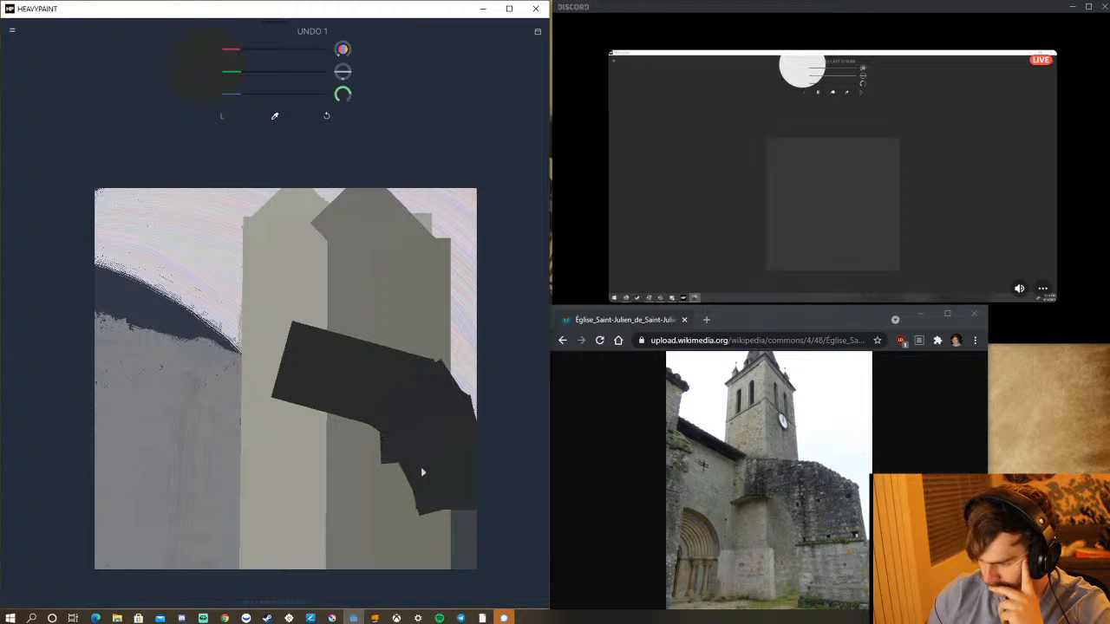
click(327, 116)
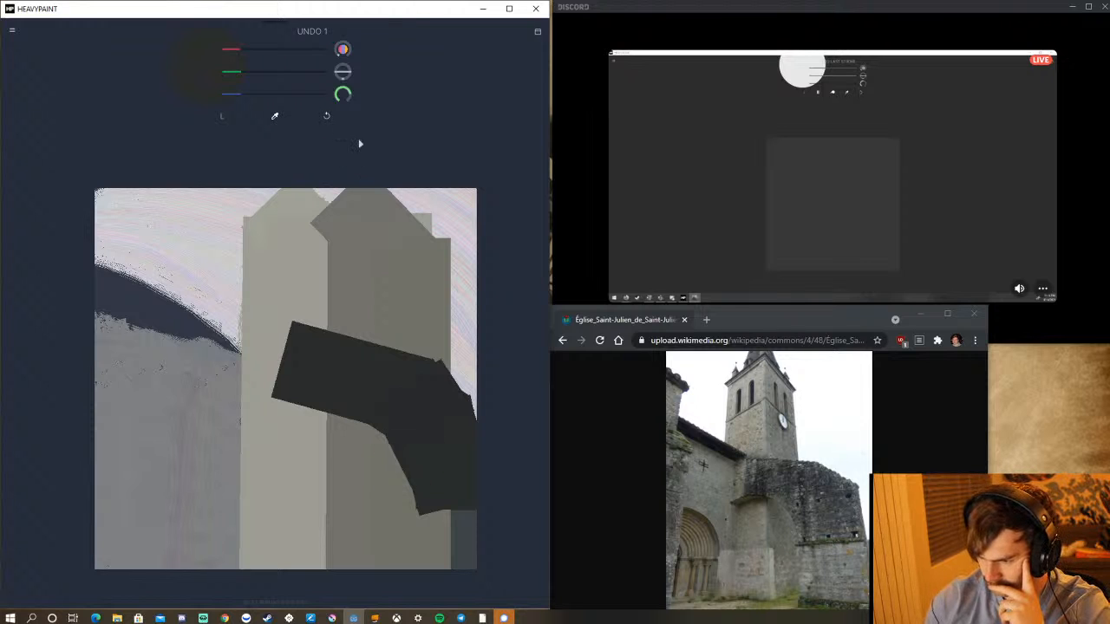
mouse_move(449, 498)
mouse_down()
mouse_move(411, 511)
mouse_move(449, 527)
mouse_up()
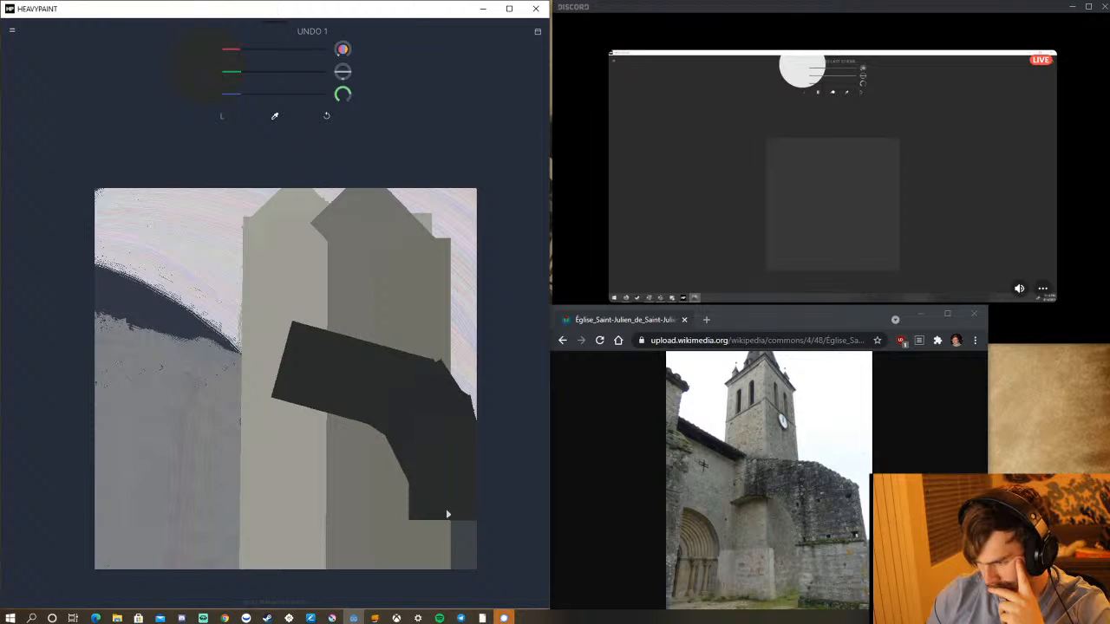
Sample the tower's light grey, shift it to a dark grass green, and paint a block below the near-black band to the canvas's lower edge.
click(275, 118)
click(284, 479)
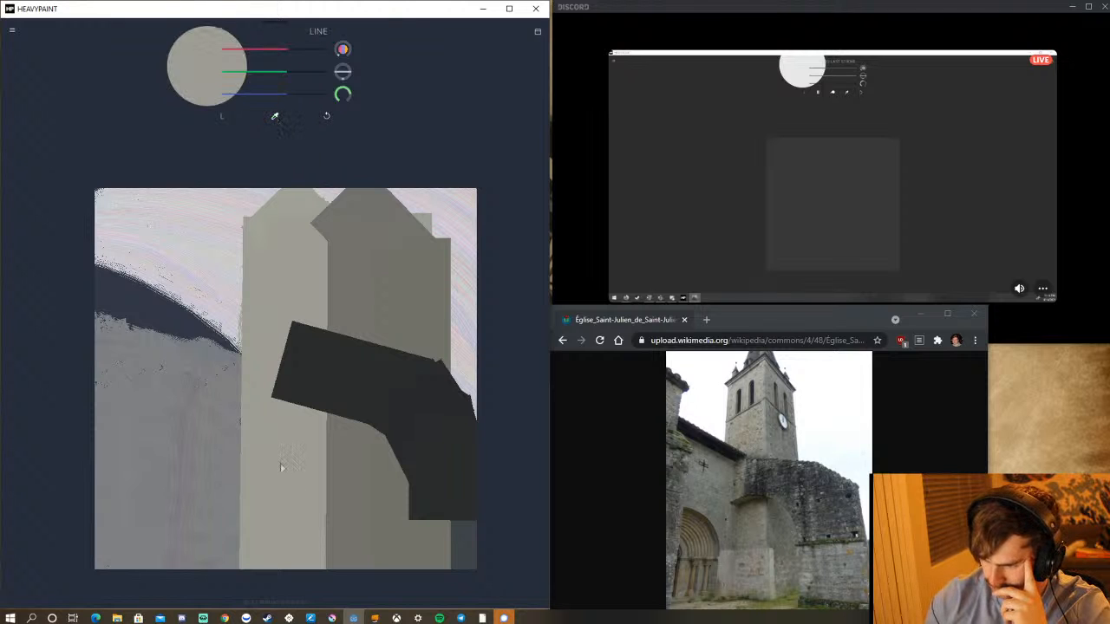
click(216, 117)
click(148, 105)
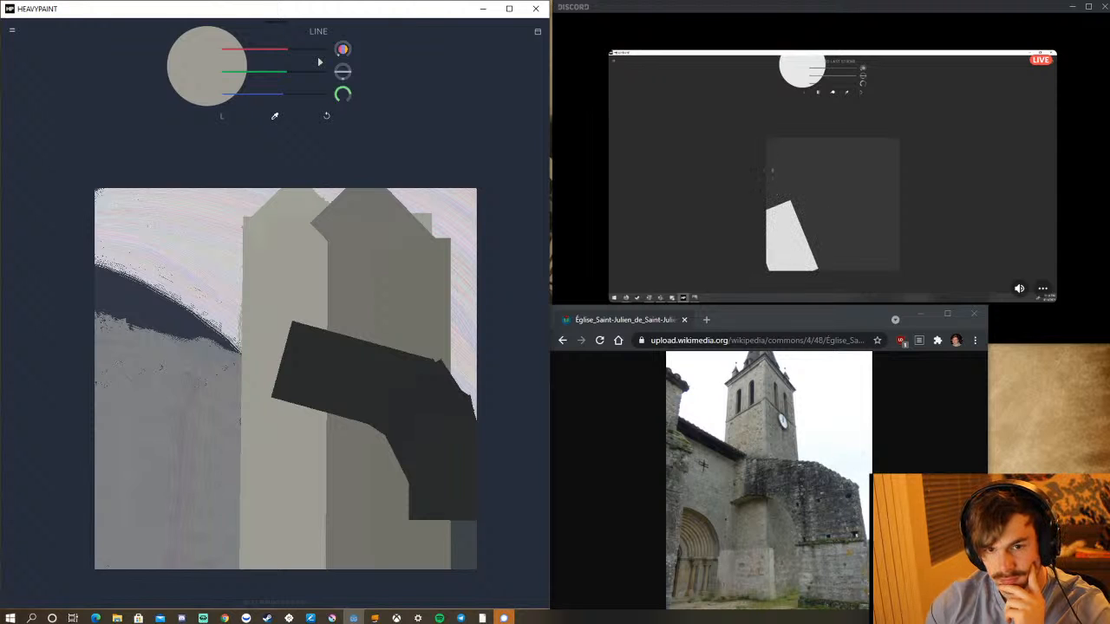
click(222, 114)
click(126, 105)
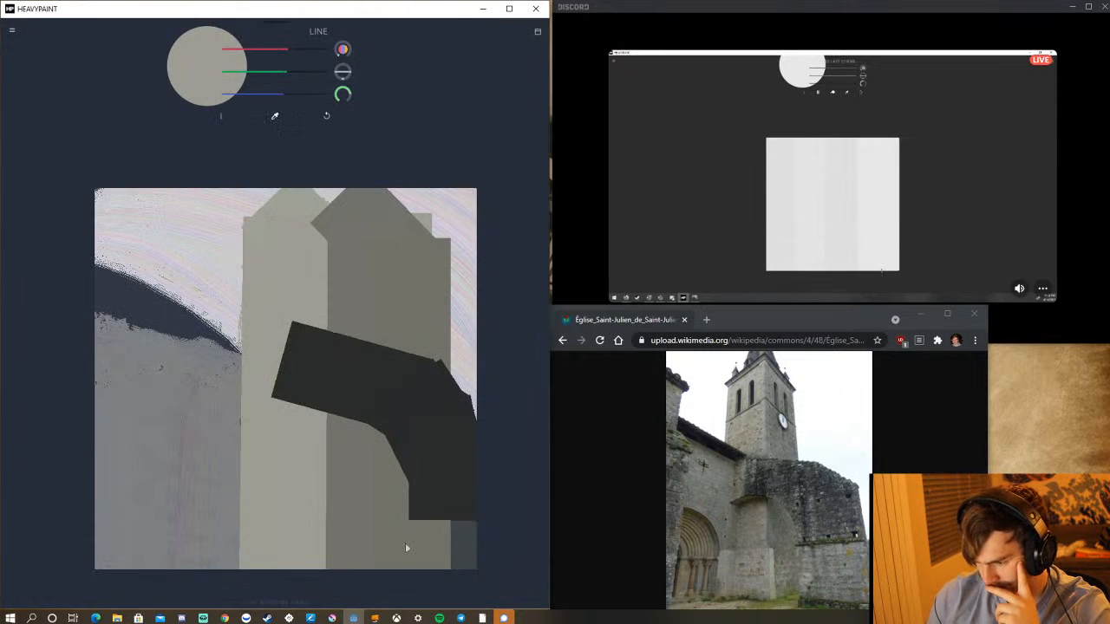
mouse_move(397, 617)
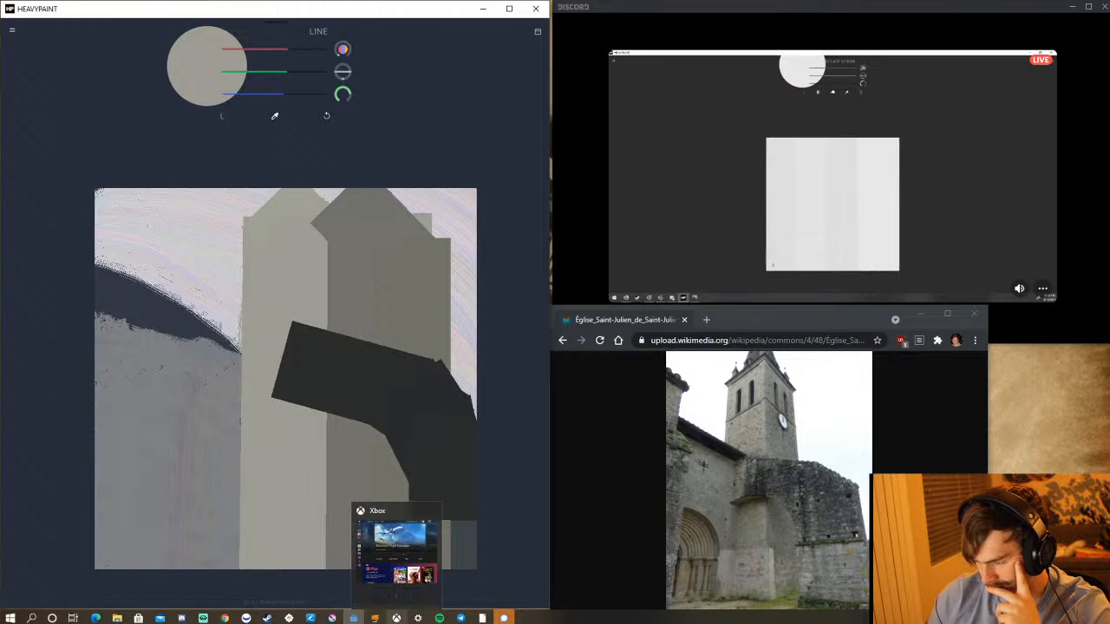
drag(292, 83, 229, 98)
drag(273, 54, 257, 78)
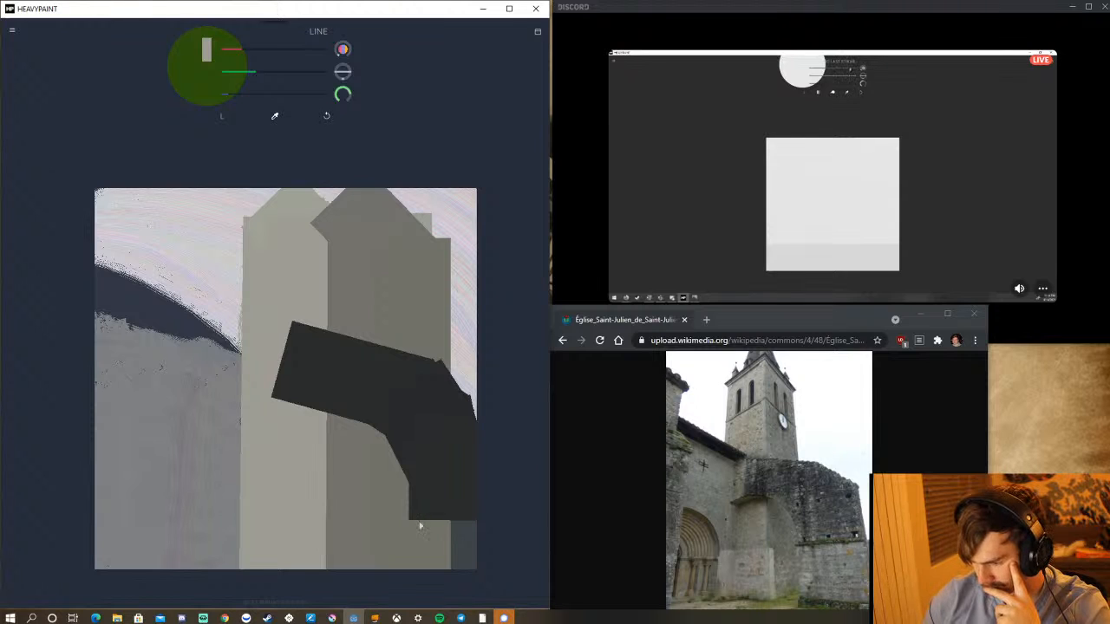
mouse_move(413, 512)
mouse_down()
mouse_move(443, 545)
mouse_move(424, 564)
mouse_up()
click(327, 116)
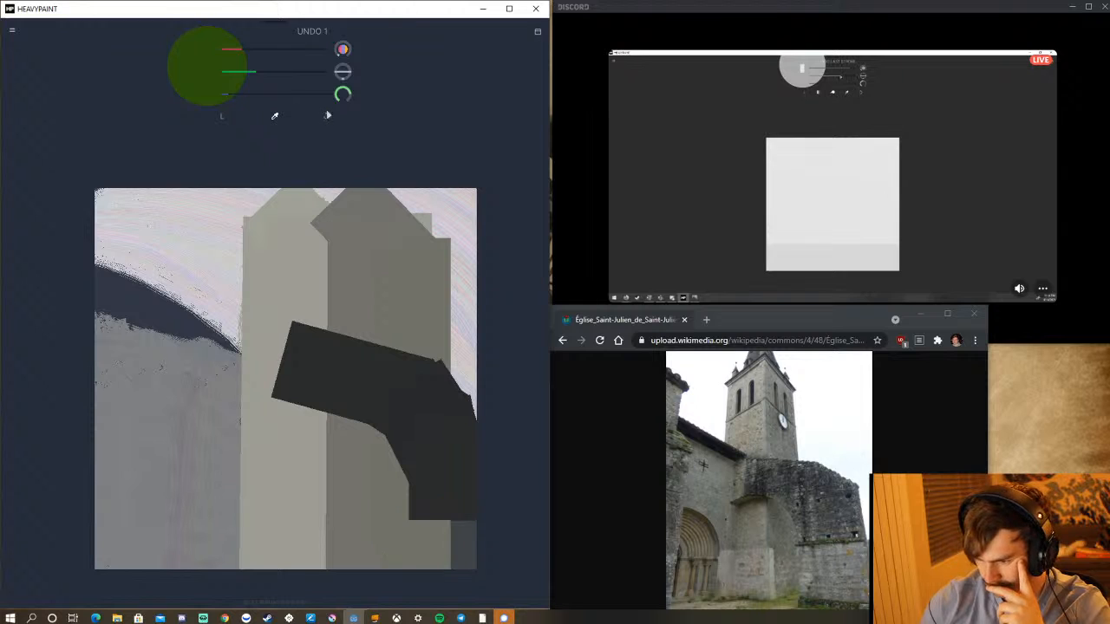
drag(454, 509, 448, 587)
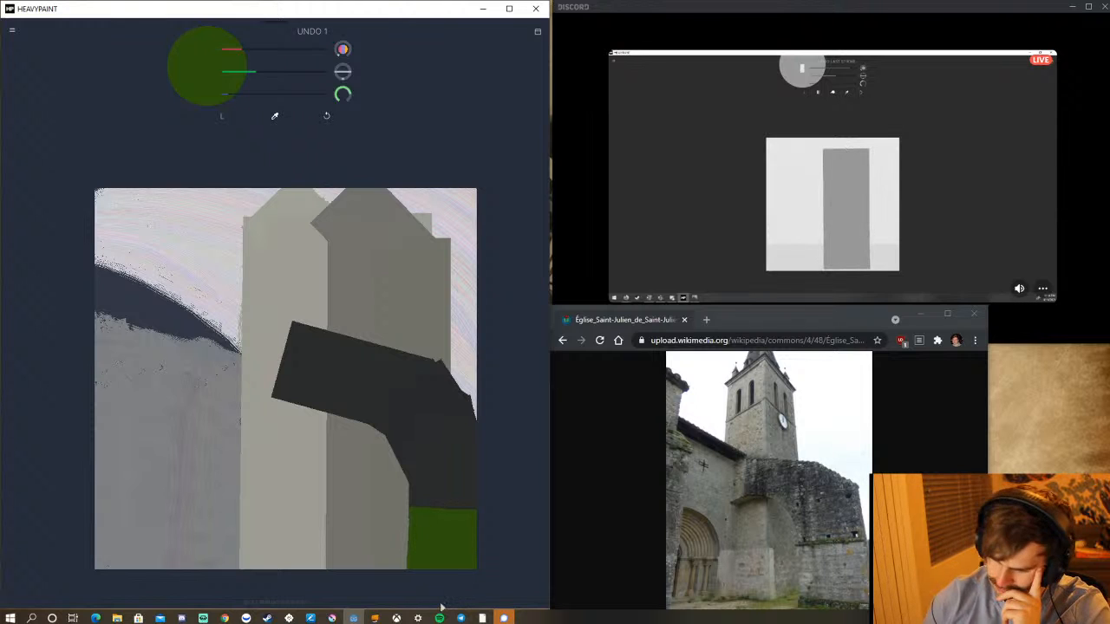
Sample the tower's light grey, darken it to a medium warm grey, and paint over the green block, leaving a thin green strip on top.
click(275, 117)
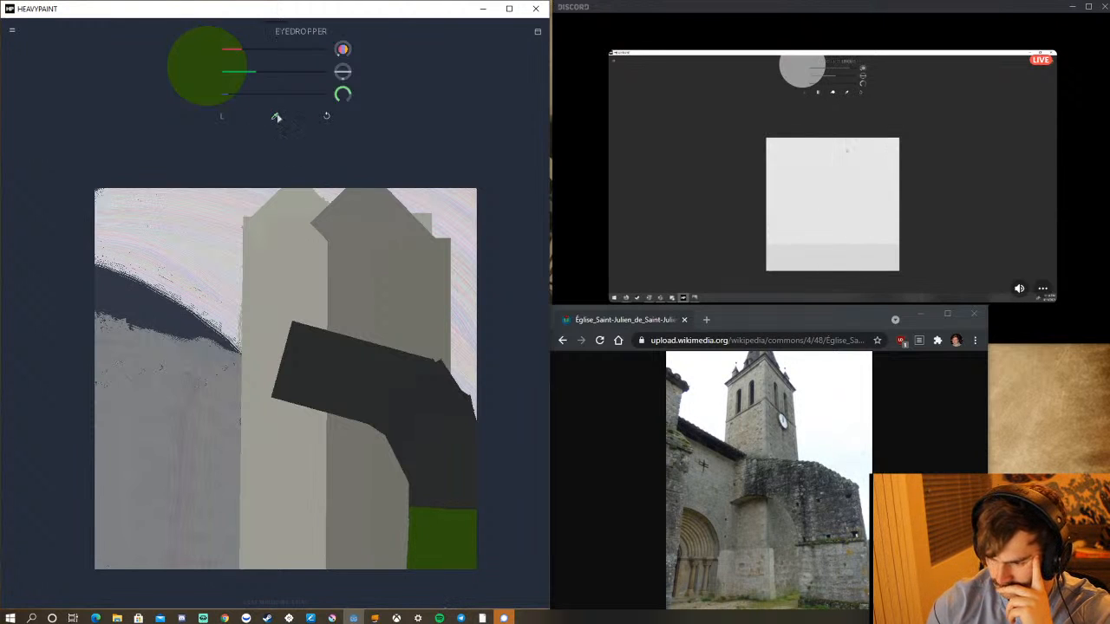
click(280, 287)
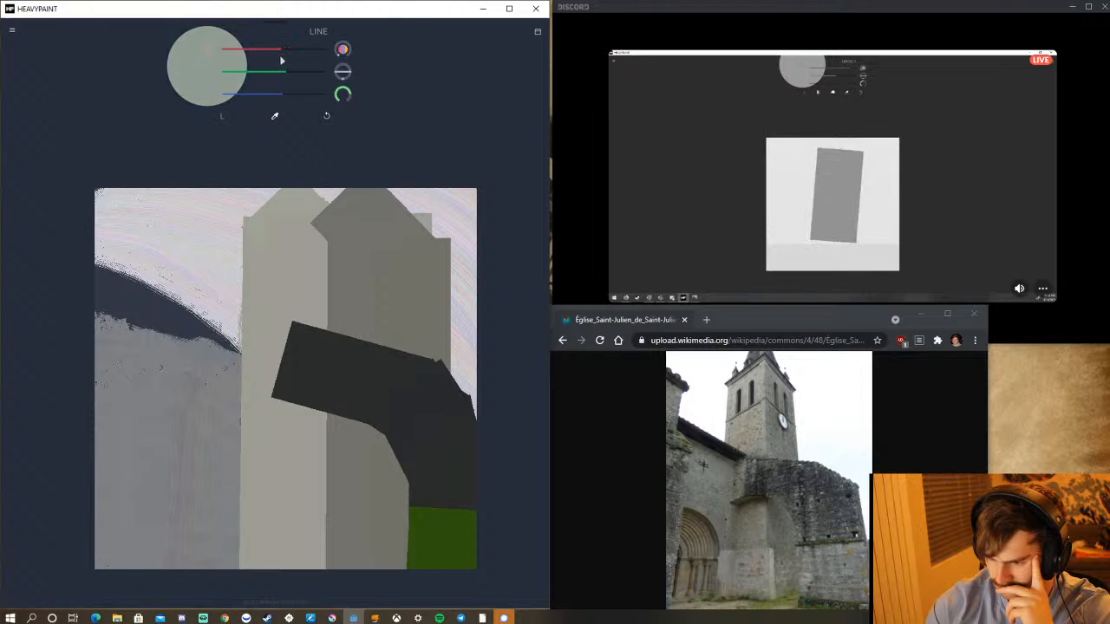
mouse_move(282, 69)
mouse_down()
mouse_move(273, 106)
mouse_move(268, 78)
mouse_up()
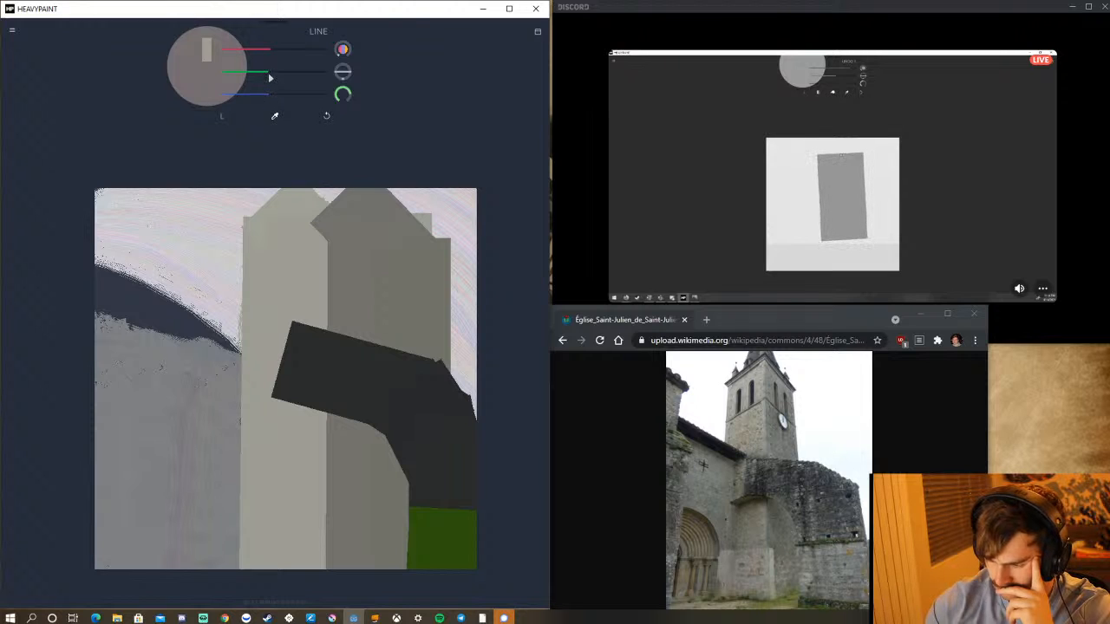
drag(441, 517, 445, 578)
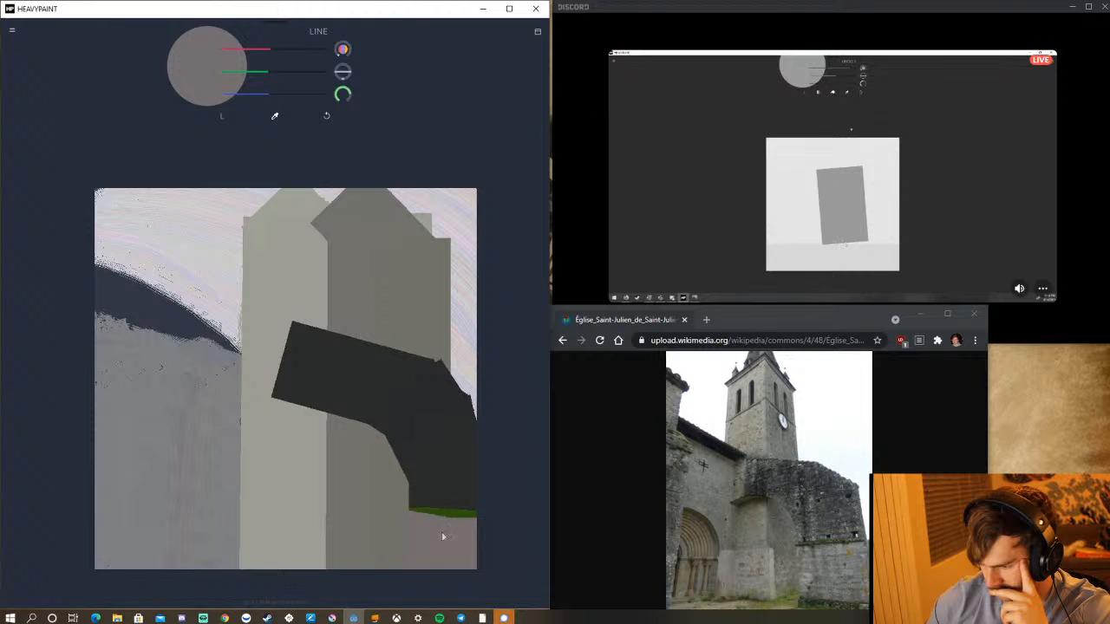
drag(443, 537, 446, 582)
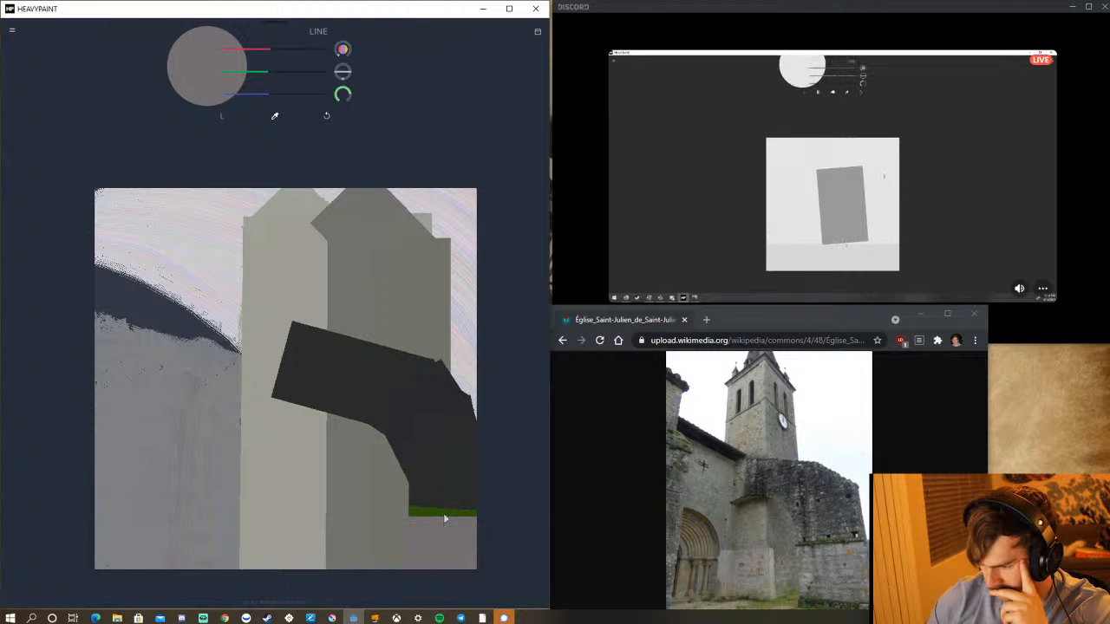
drag(444, 518, 442, 566)
key(ctrl+z)
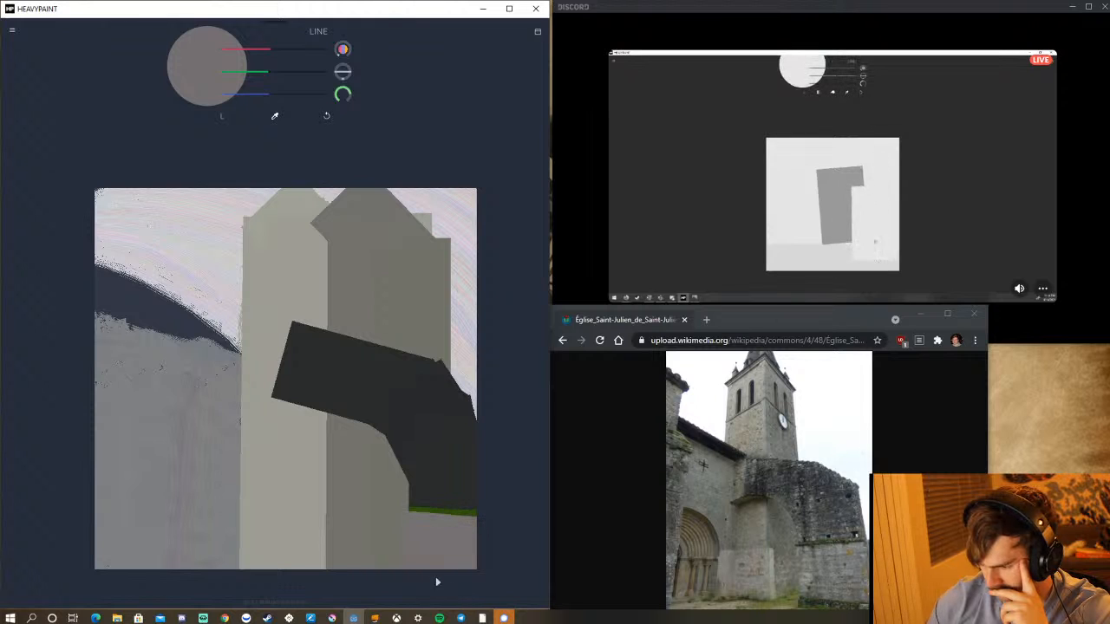
drag(447, 518, 448, 584)
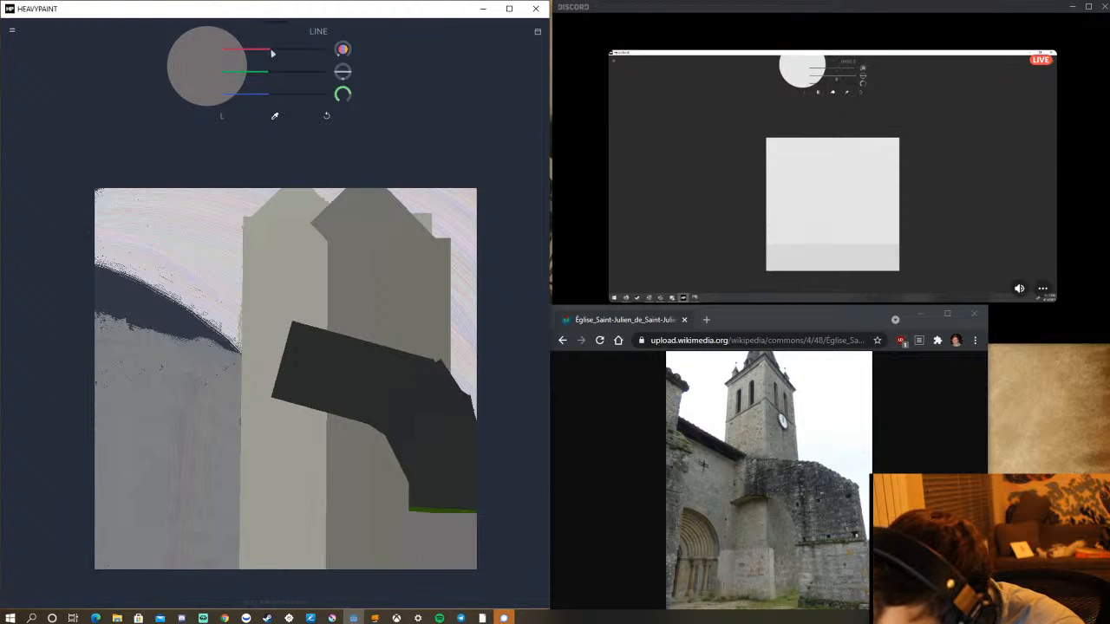
Darken the colour to a brownish grey and repaint the lower-right block with it, widening it toward the tower.
drag(266, 53, 264, 53)
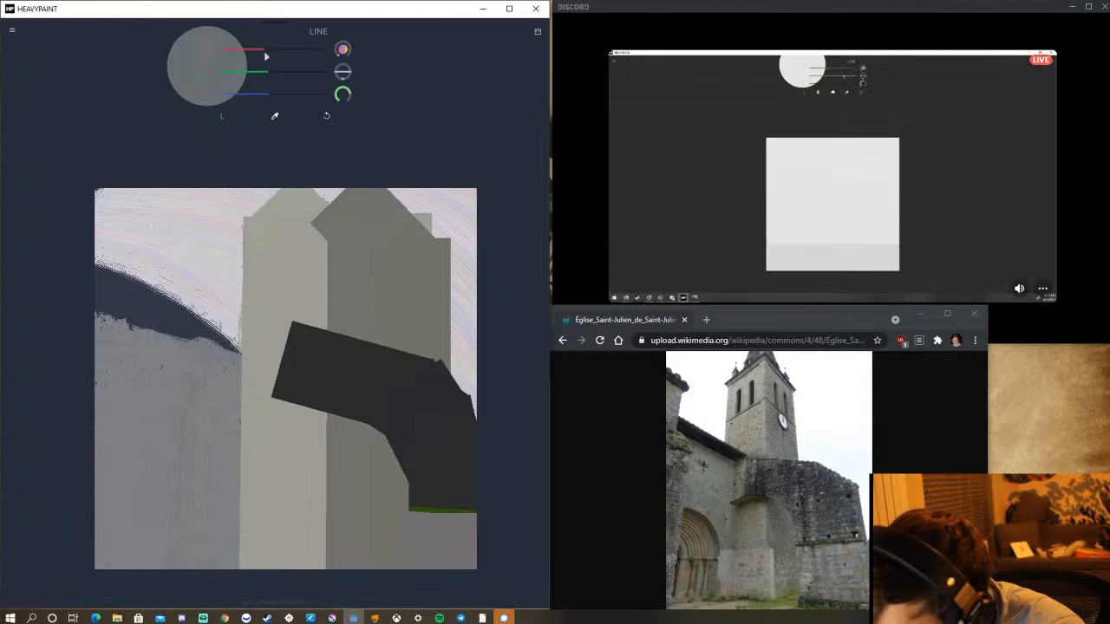
click(265, 74)
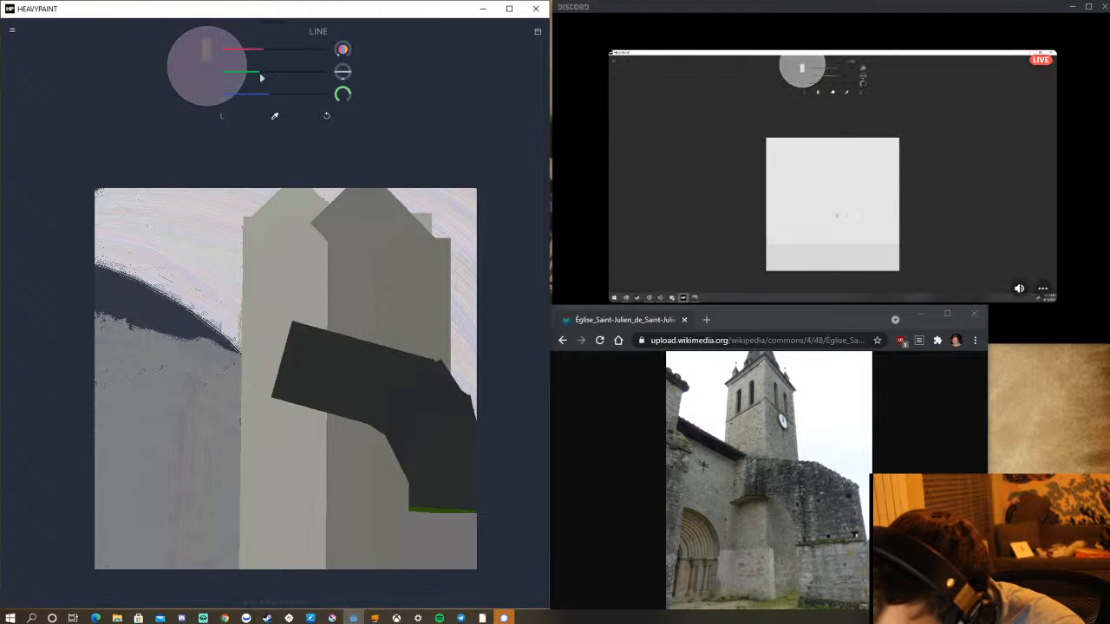
click(262, 102)
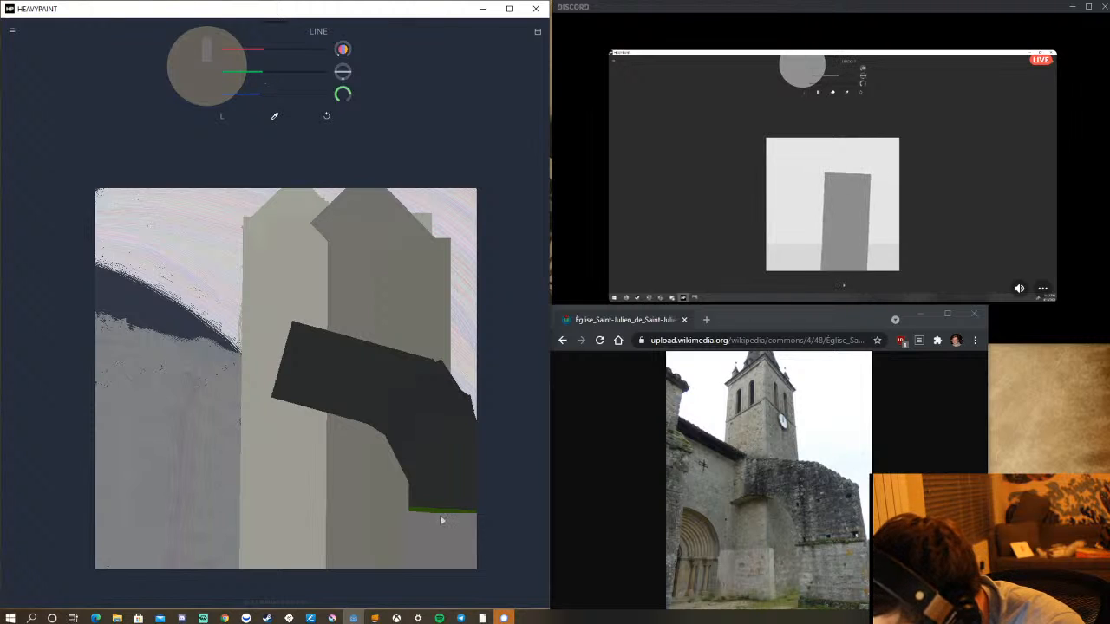
drag(440, 517, 441, 571)
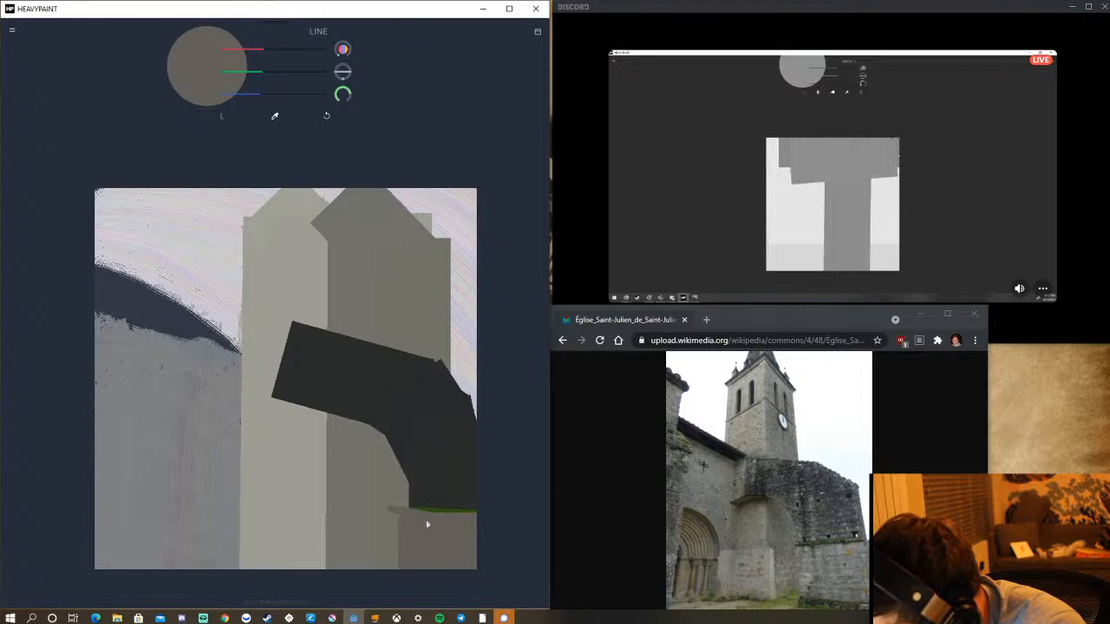
drag(426, 520, 426, 526)
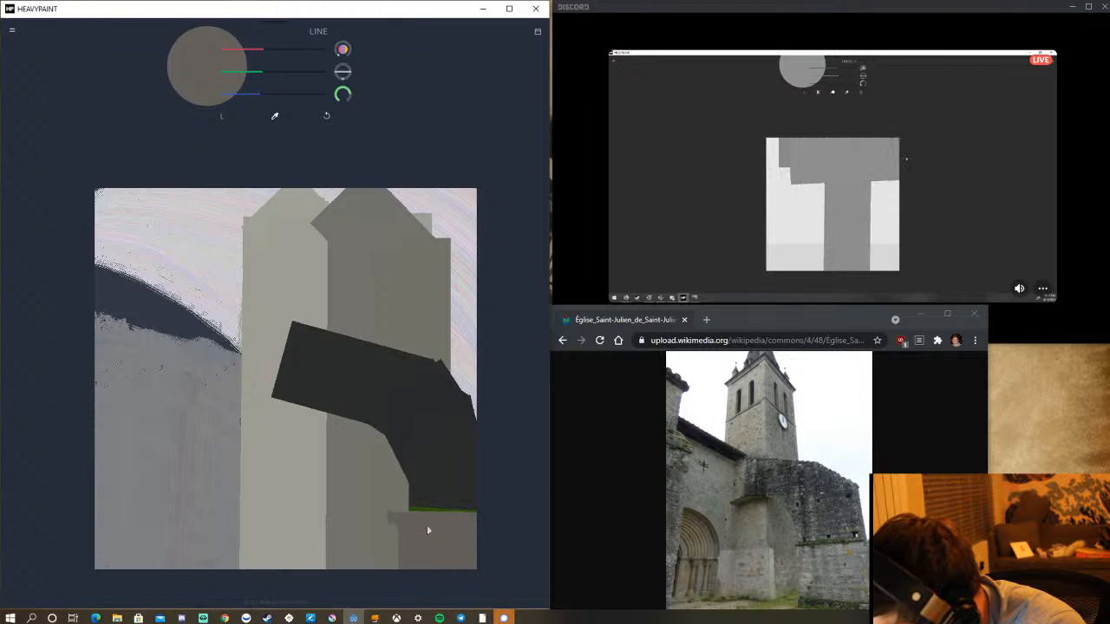
Sample the tower's shaded grey and trim the brownish block's left side with Line strokes, undoing those that cut in too far.
click(275, 116)
click(371, 489)
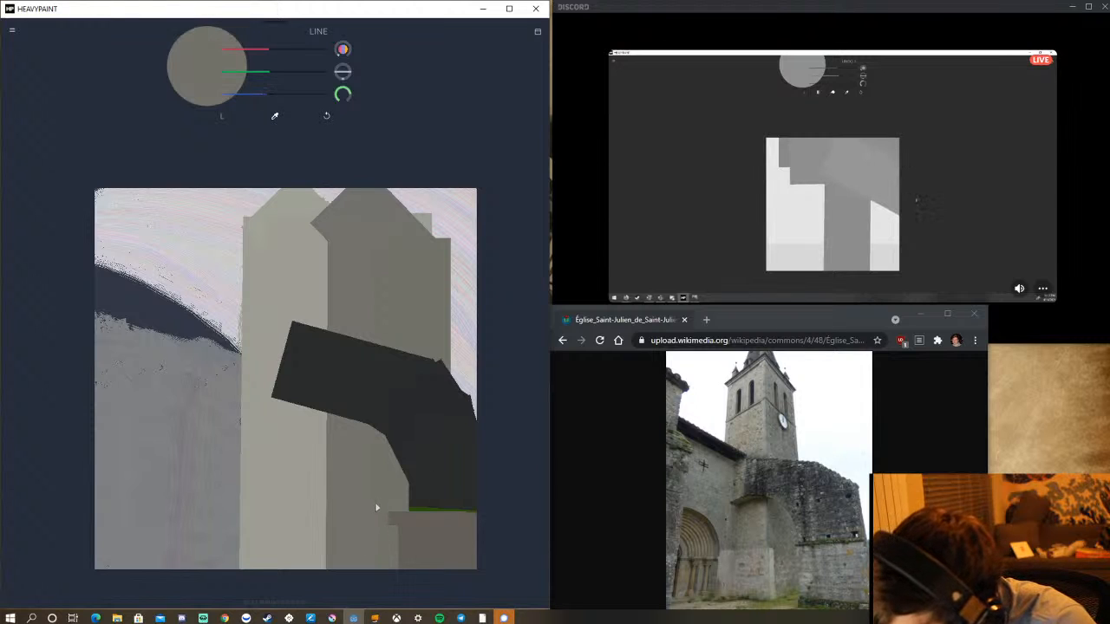
mouse_move(376, 508)
mouse_down()
mouse_move(372, 560)
mouse_move(415, 601)
mouse_up()
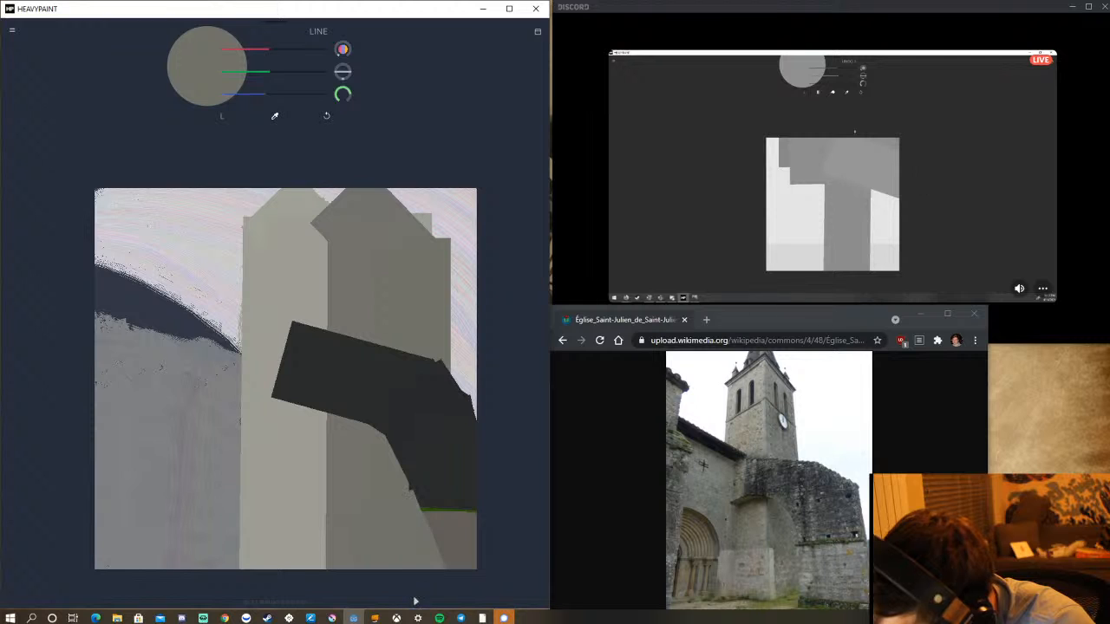
click(326, 118)
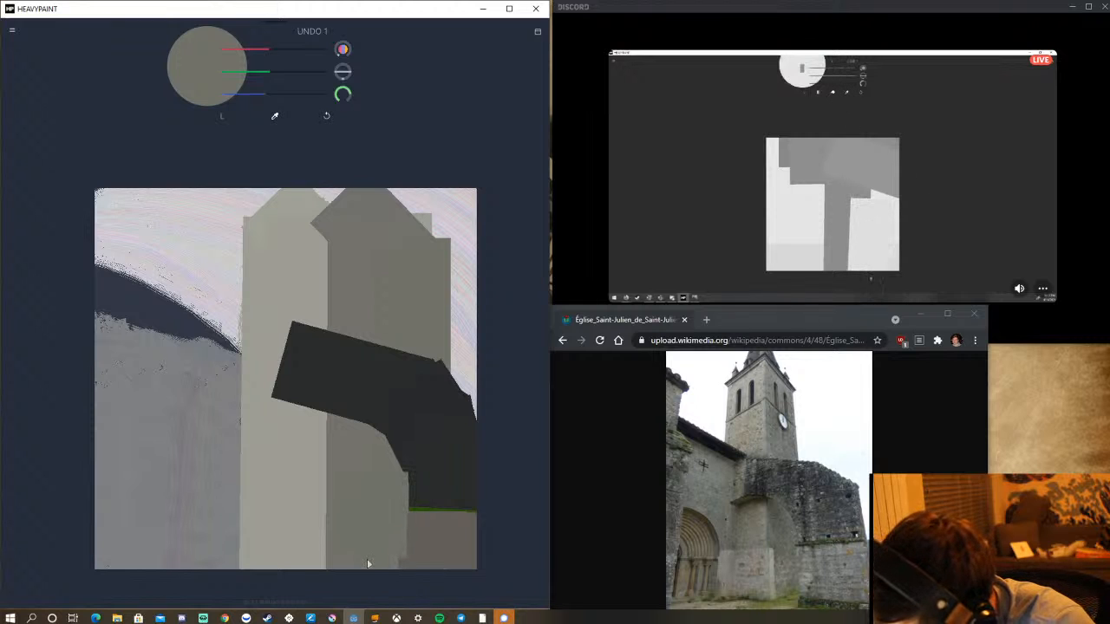
click(329, 118)
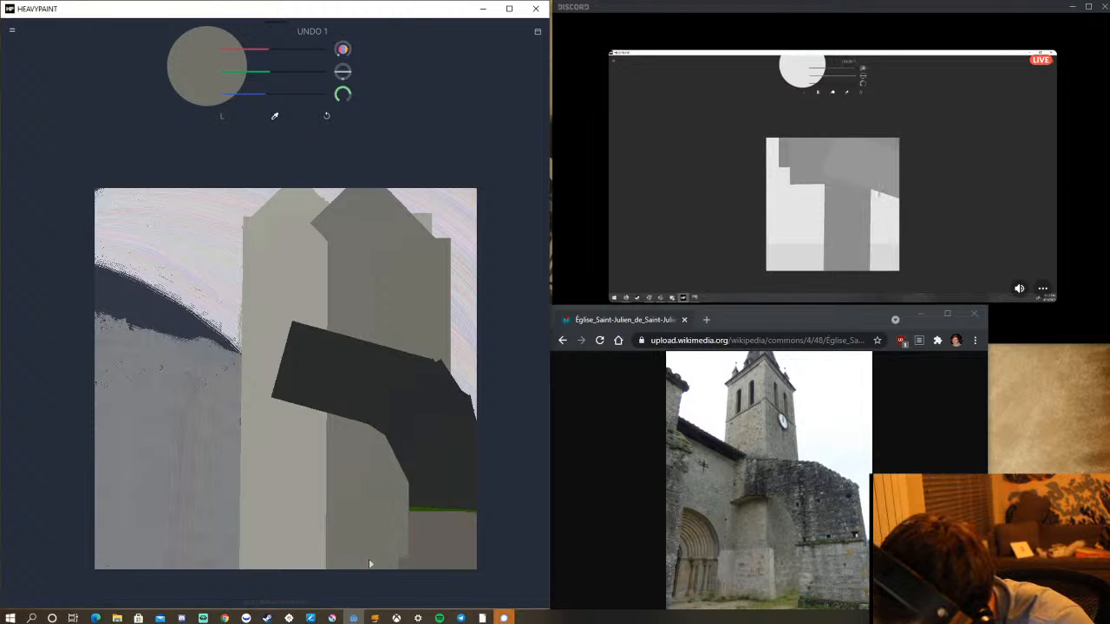
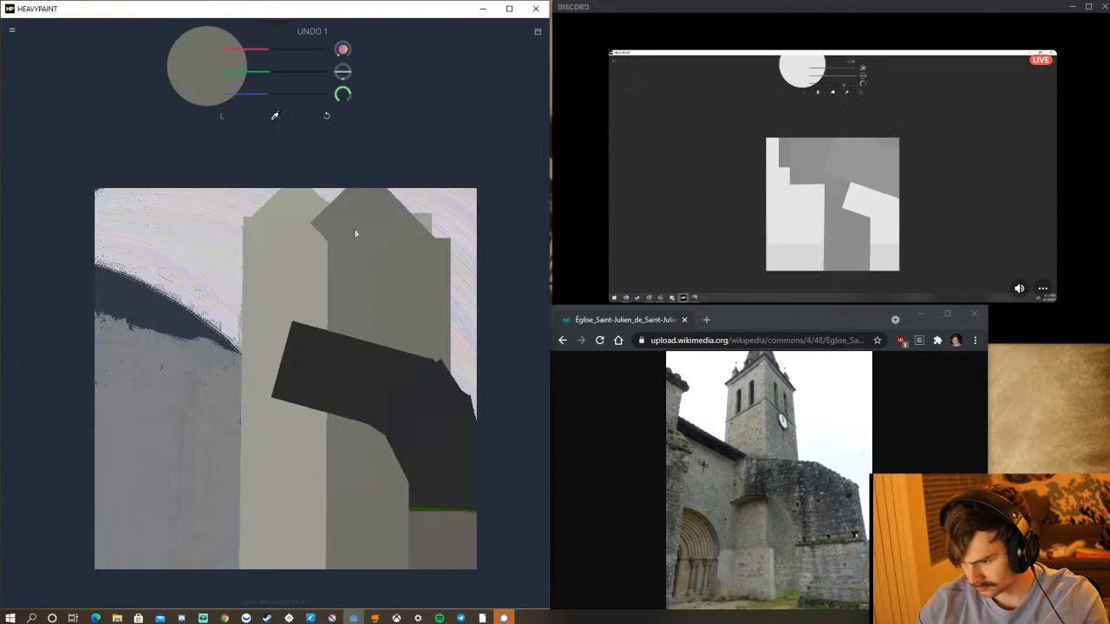
Sample the tower's shaded grey and cover the wall area beside the tower's light face with broad Line strokes down to the canvas's lower edge.
click(277, 116)
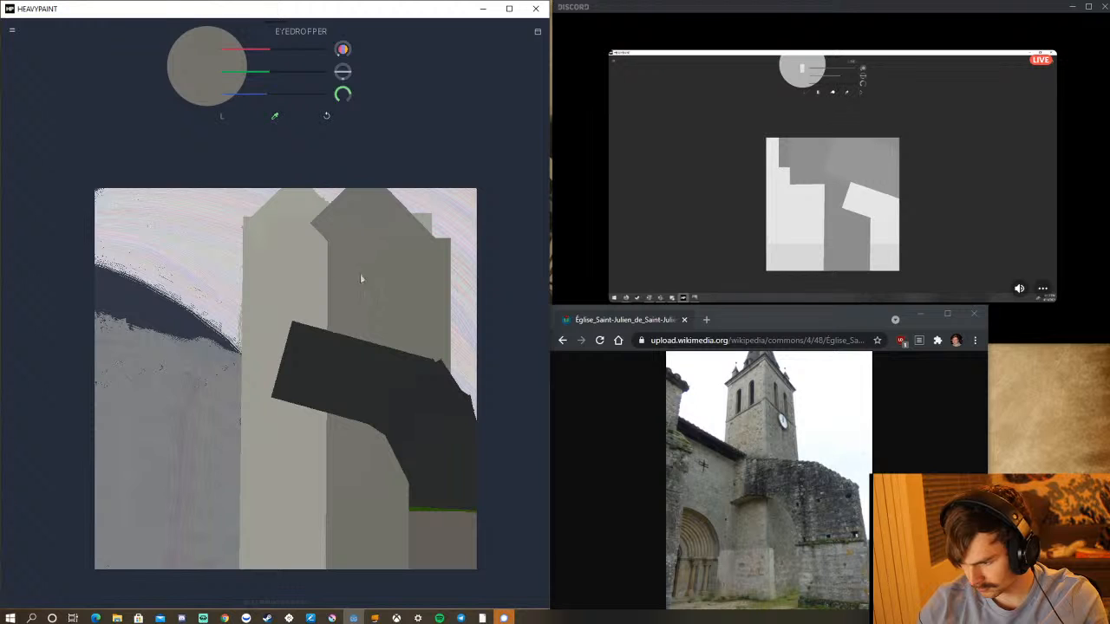
click(360, 264)
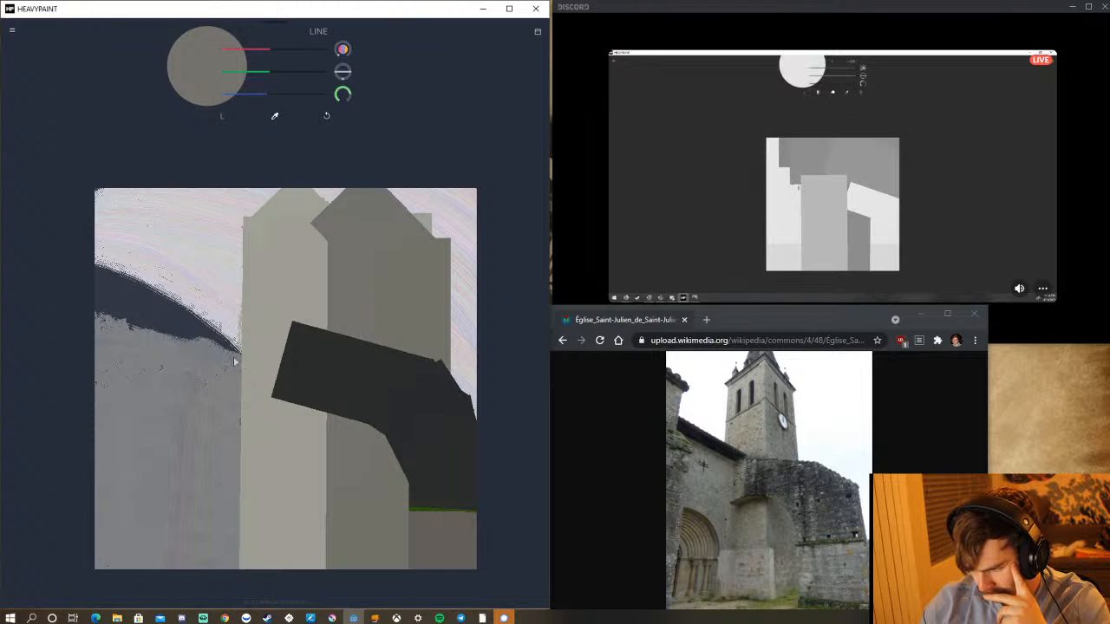
mouse_move(245, 365)
mouse_down()
mouse_move(222, 367)
mouse_move(171, 337)
mouse_move(157, 359)
mouse_move(97, 332)
mouse_move(82, 311)
mouse_up()
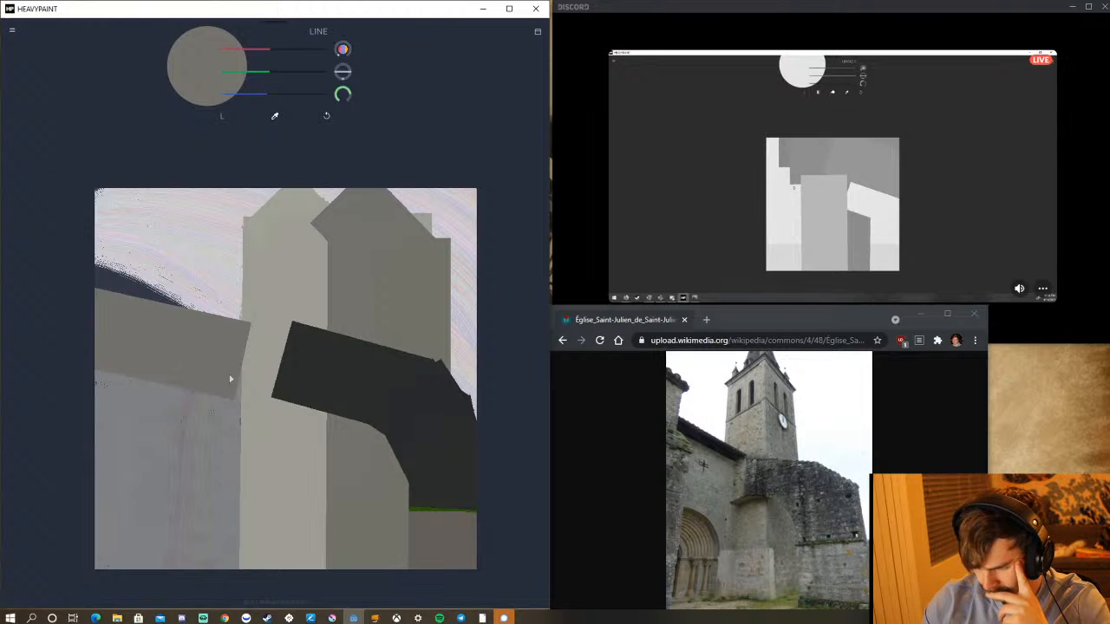
mouse_move(235, 349)
mouse_down()
mouse_move(235, 449)
mouse_move(218, 539)
mouse_move(231, 588)
mouse_move(224, 548)
mouse_up()
click(323, 116)
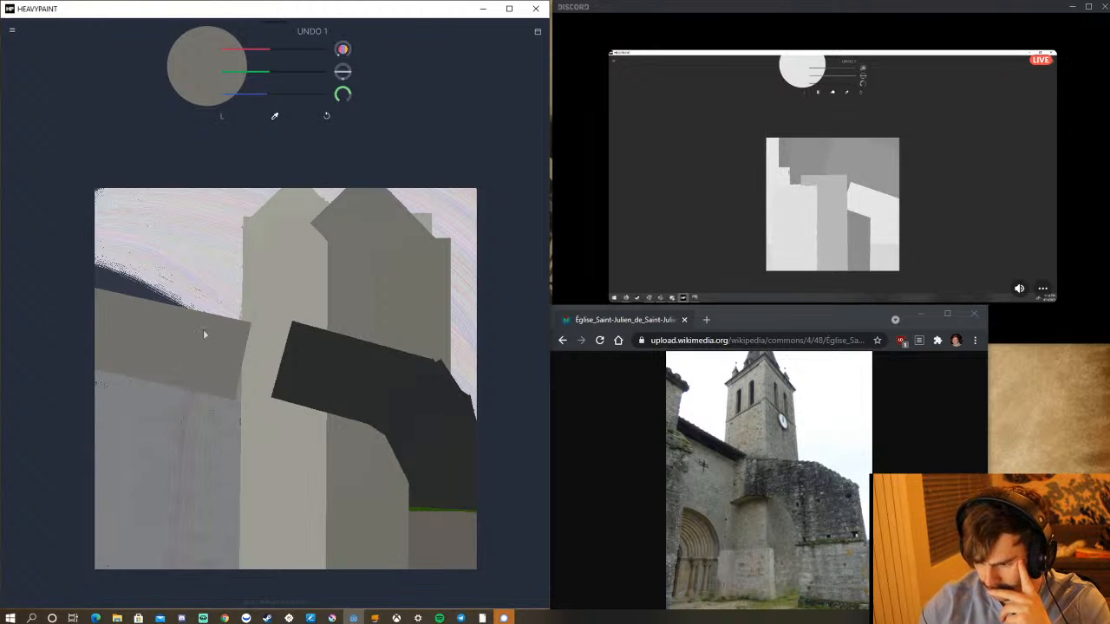
drag(203, 329, 205, 564)
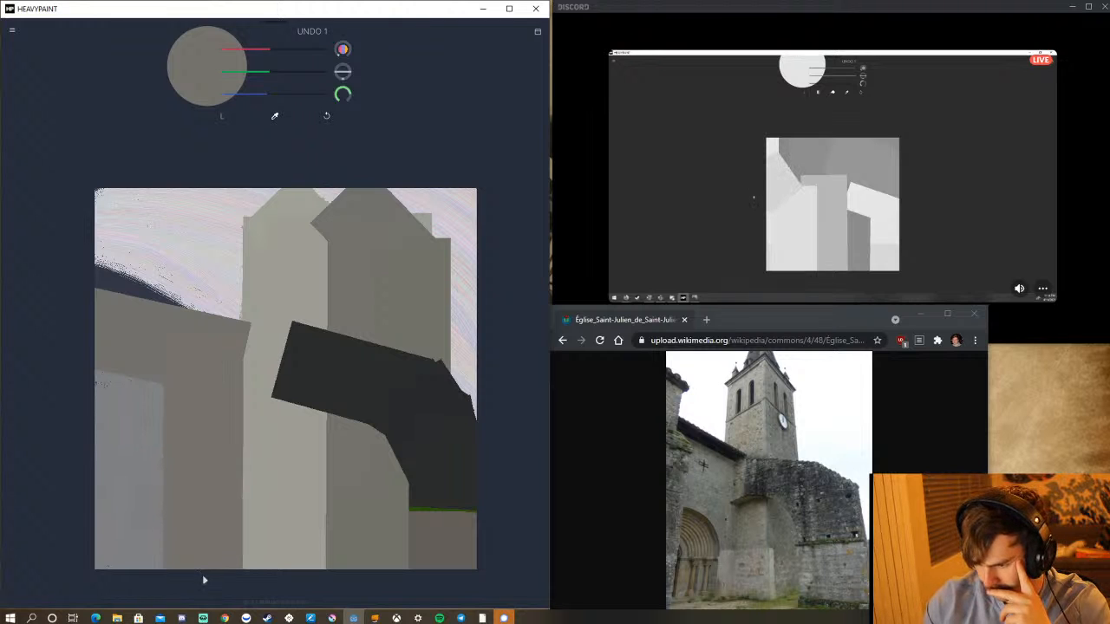
drag(165, 338, 169, 605)
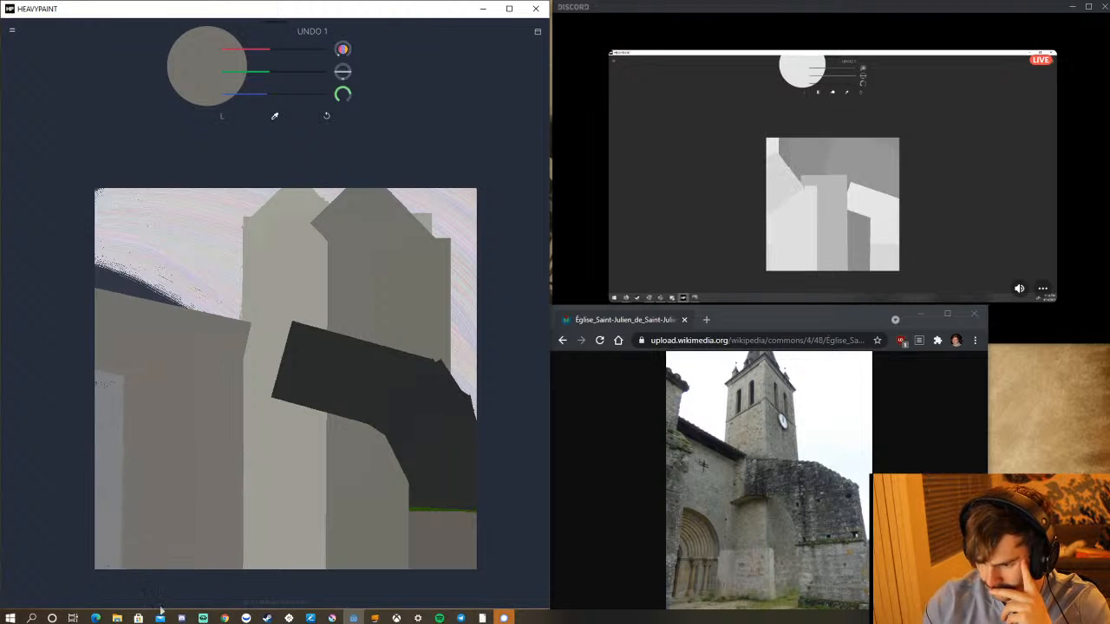
drag(111, 331, 110, 597)
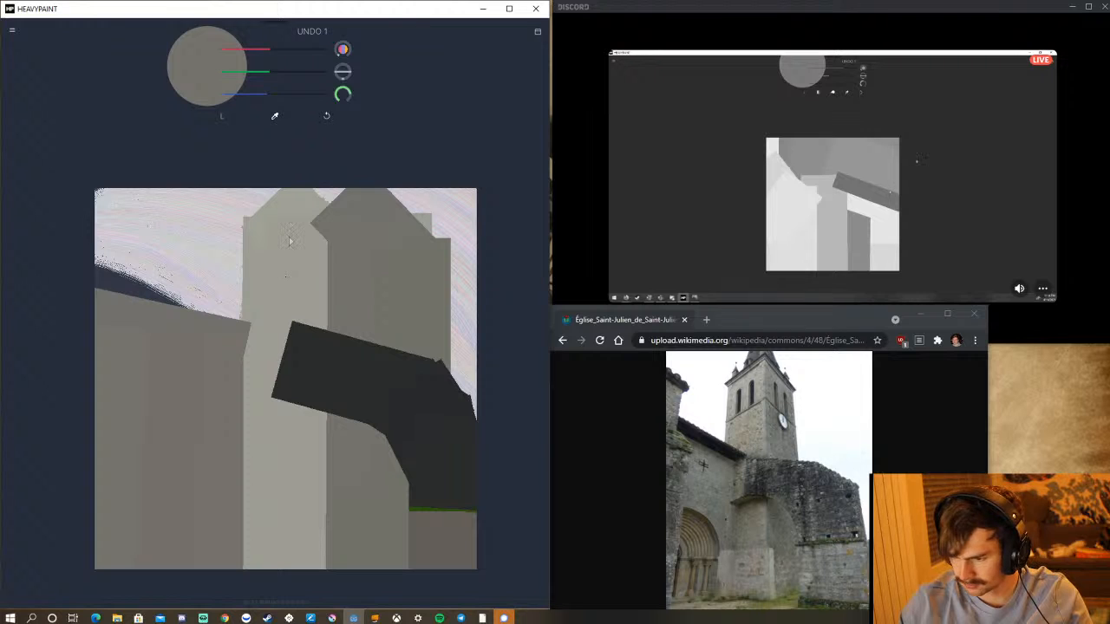
Sample the tower's light grey and repaint the upper part of its light face with a Line stroke, undoing strokes that miss its edges.
alt+click(292, 235)
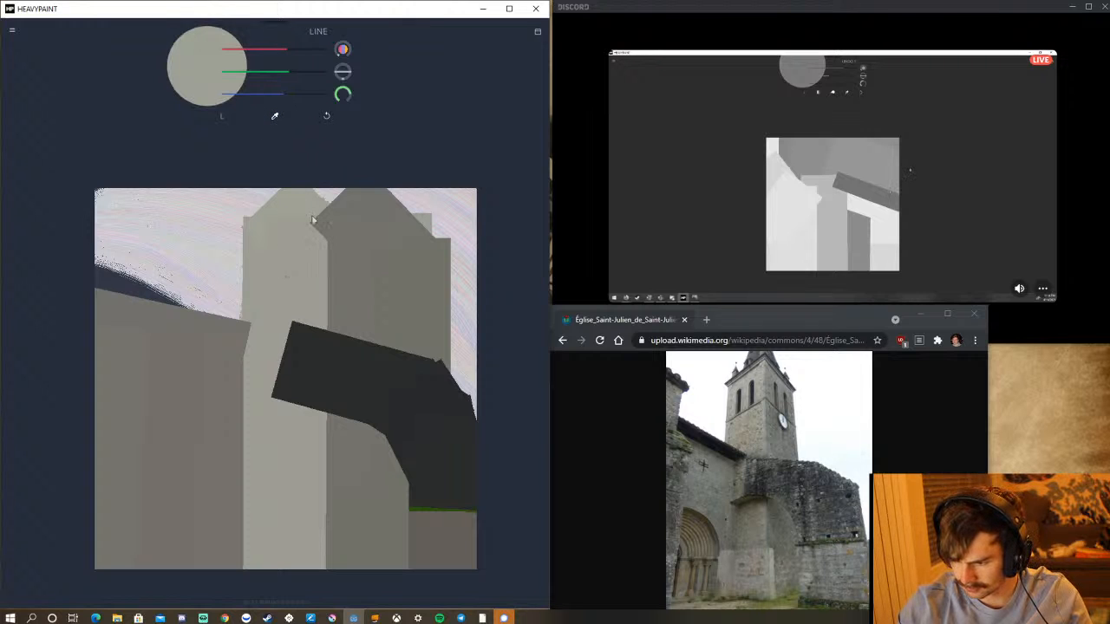
drag(305, 212, 301, 297)
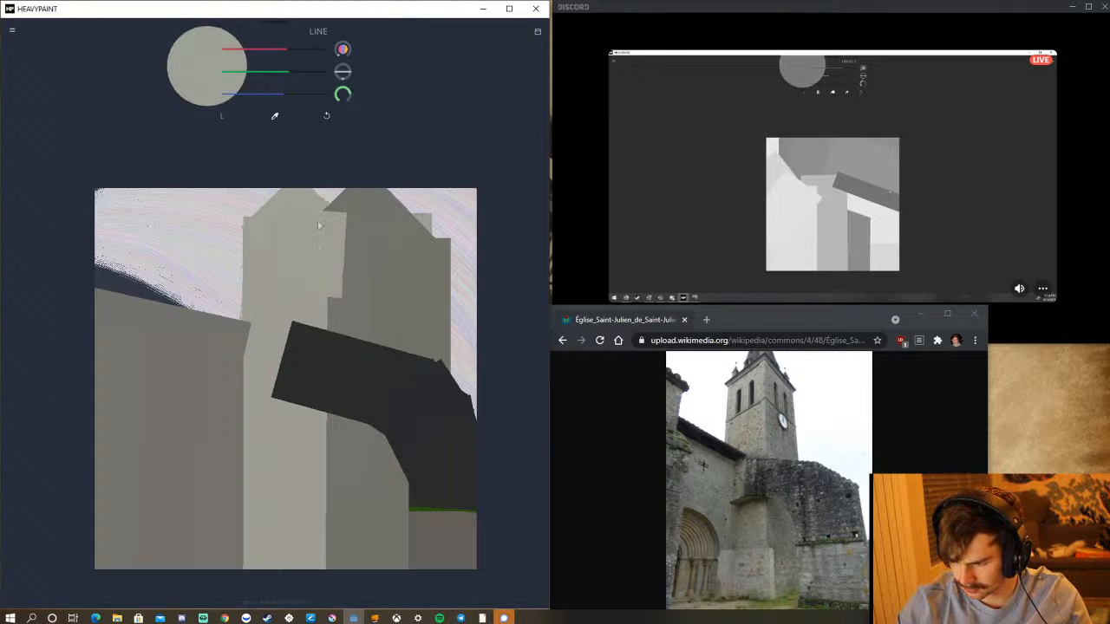
click(326, 117)
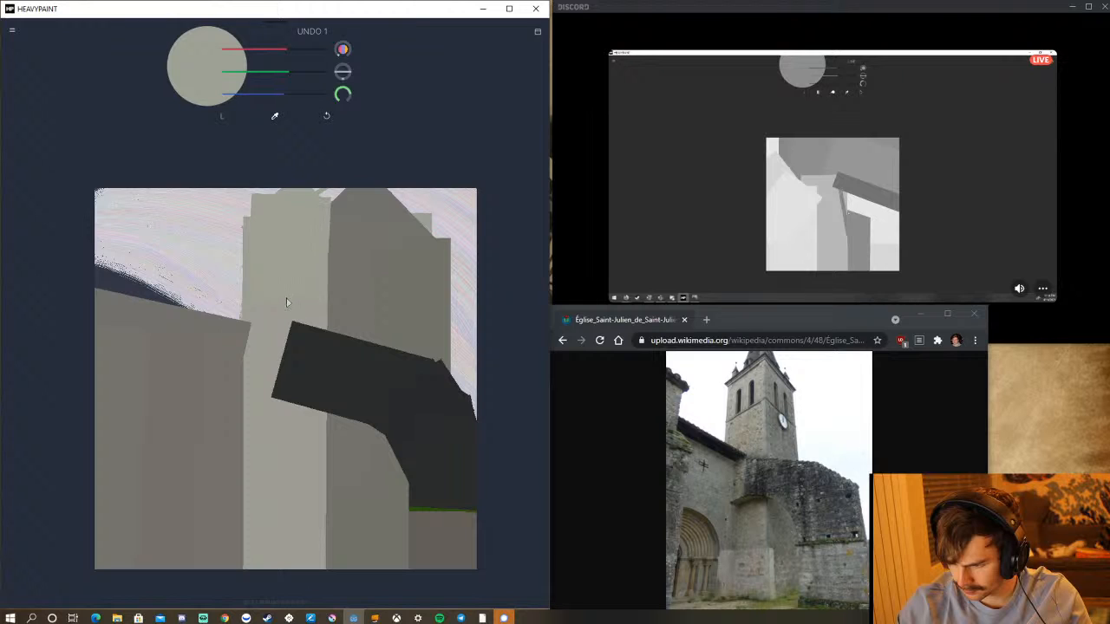
click(328, 118)
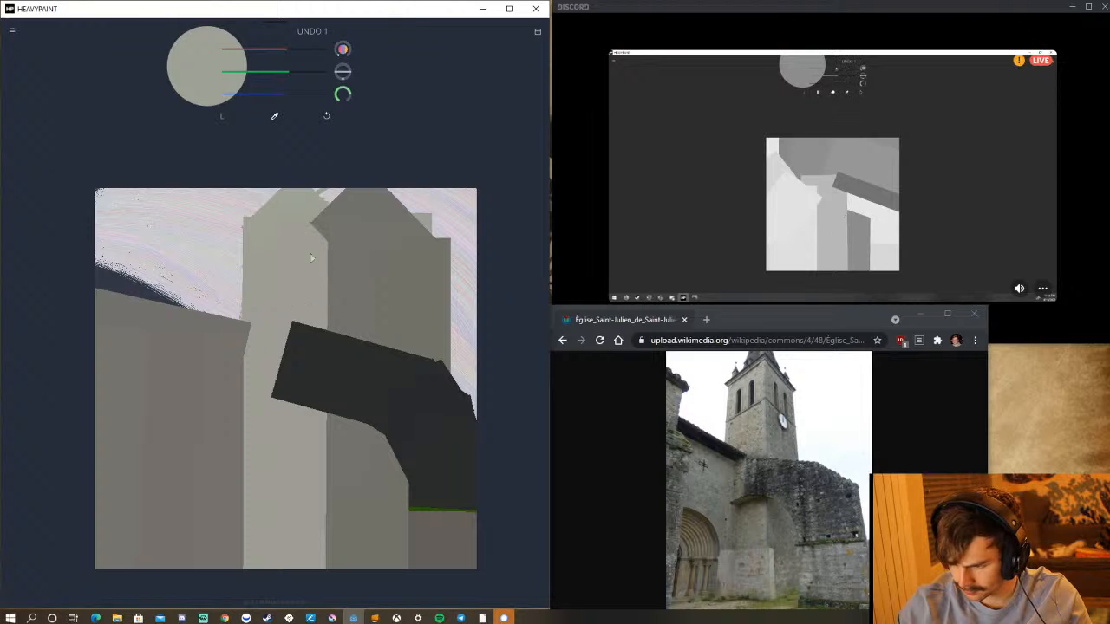
drag(302, 214, 297, 245)
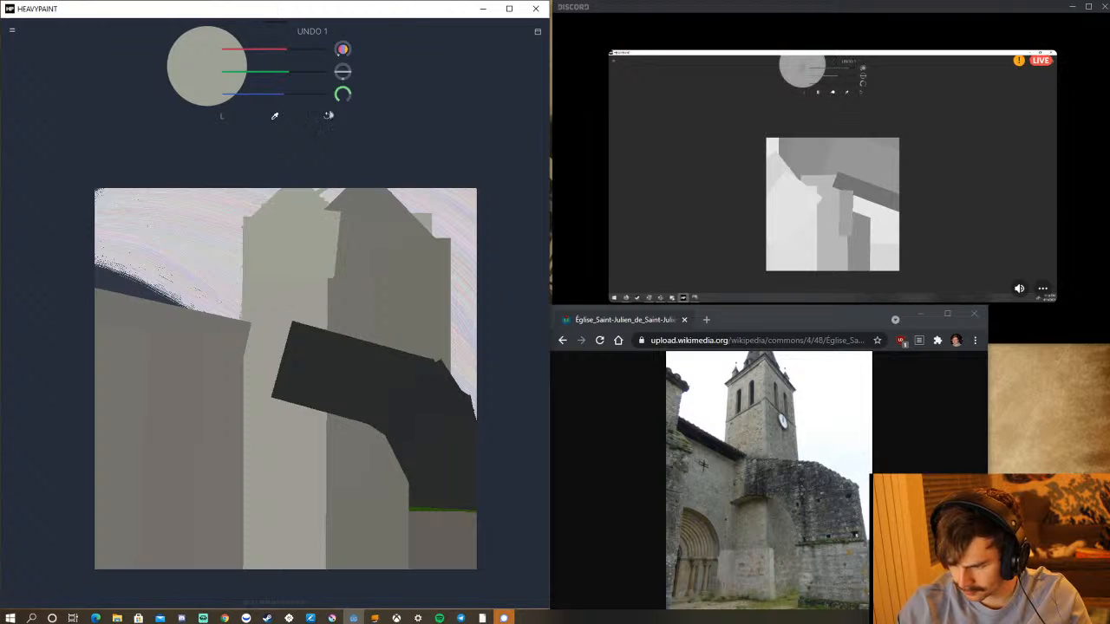
click(328, 117)
drag(279, 202, 278, 249)
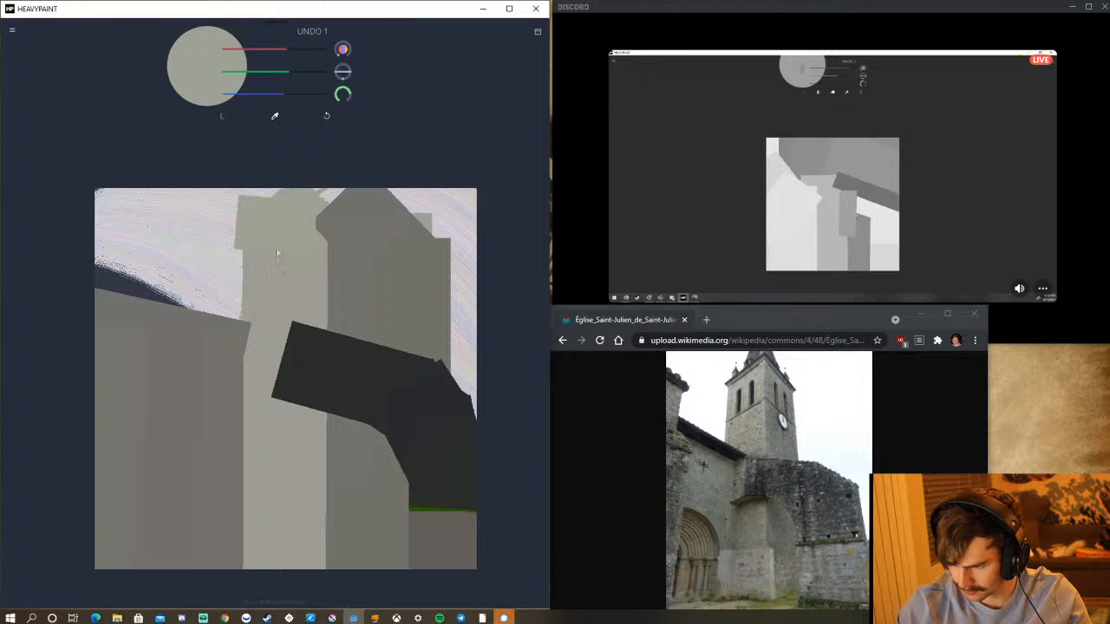
click(328, 117)
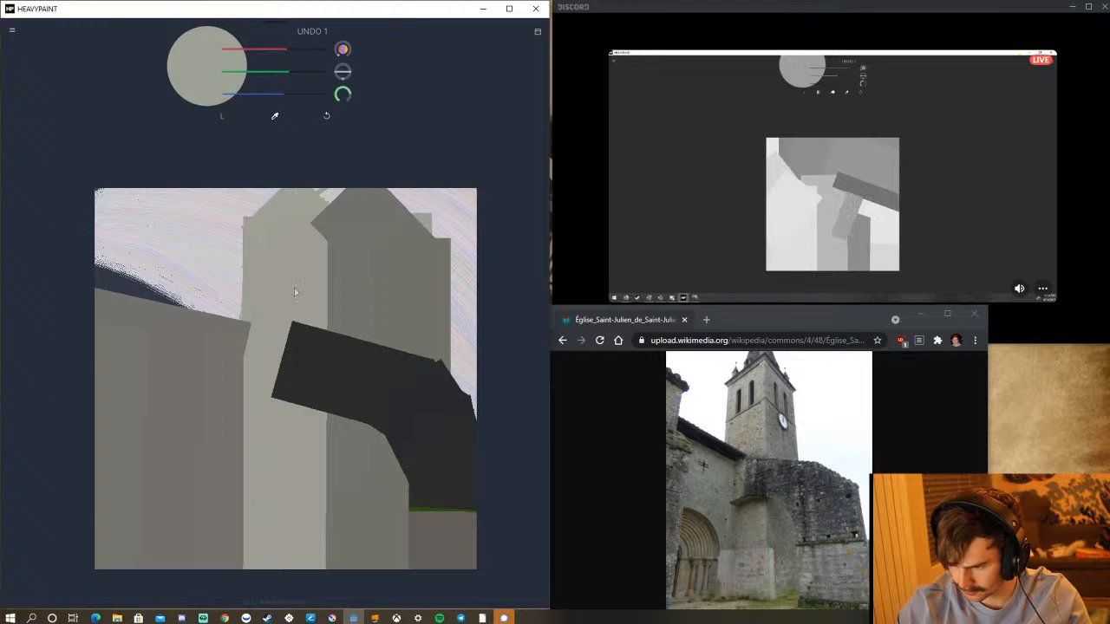
mouse_move(289, 292)
mouse_down()
mouse_move(289, 207)
mouse_move(292, 278)
mouse_move(297, 253)
mouse_up()
click(327, 116)
click(327, 117)
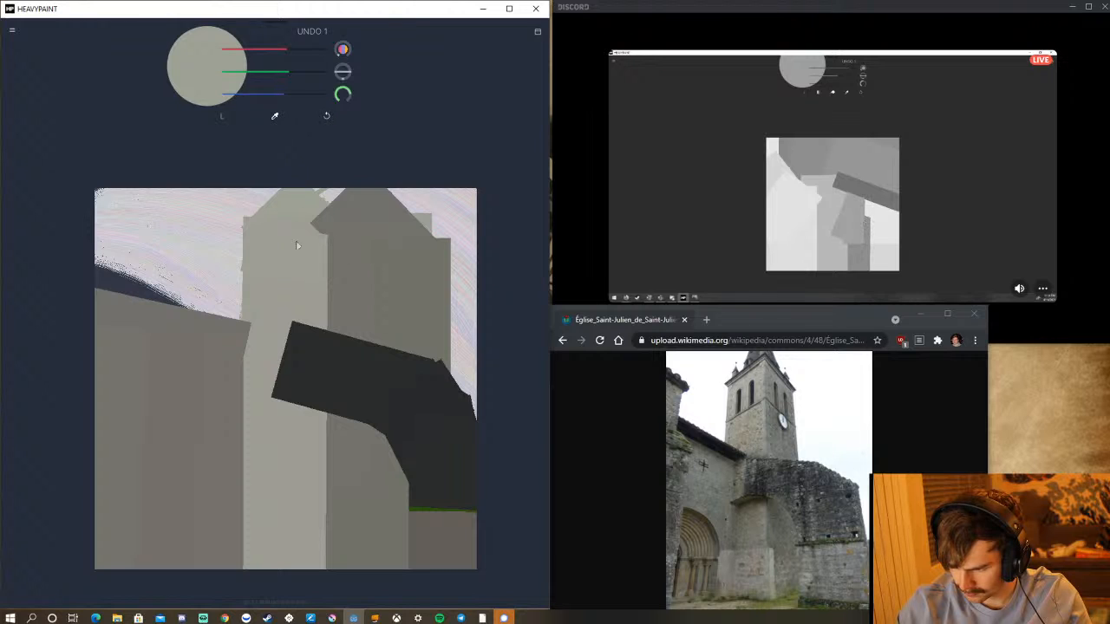
drag(291, 238, 284, 211)
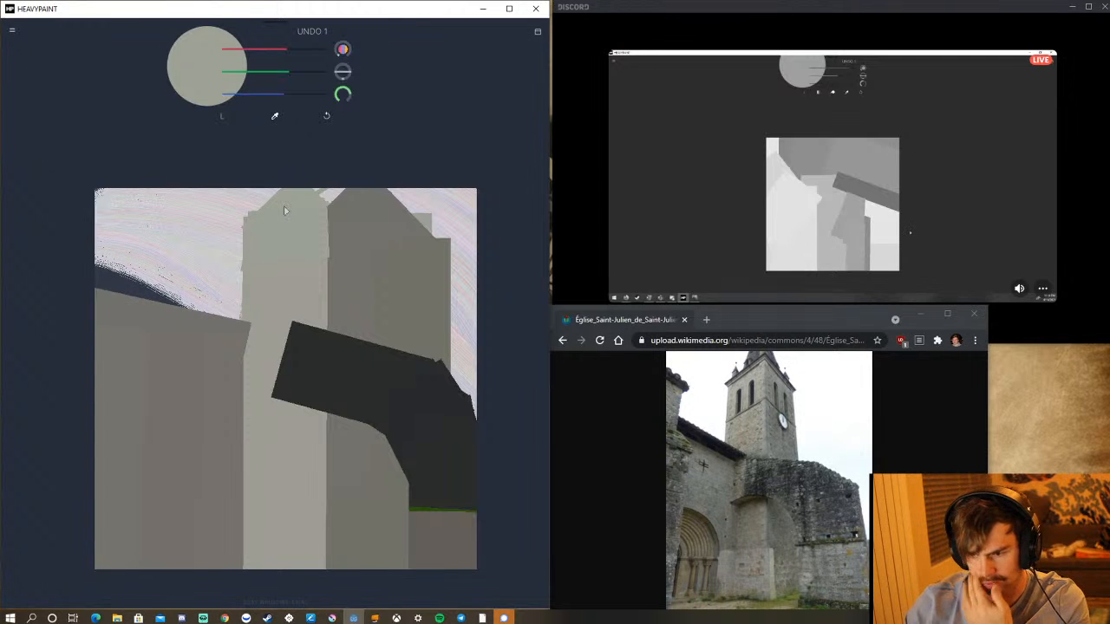
click(224, 119)
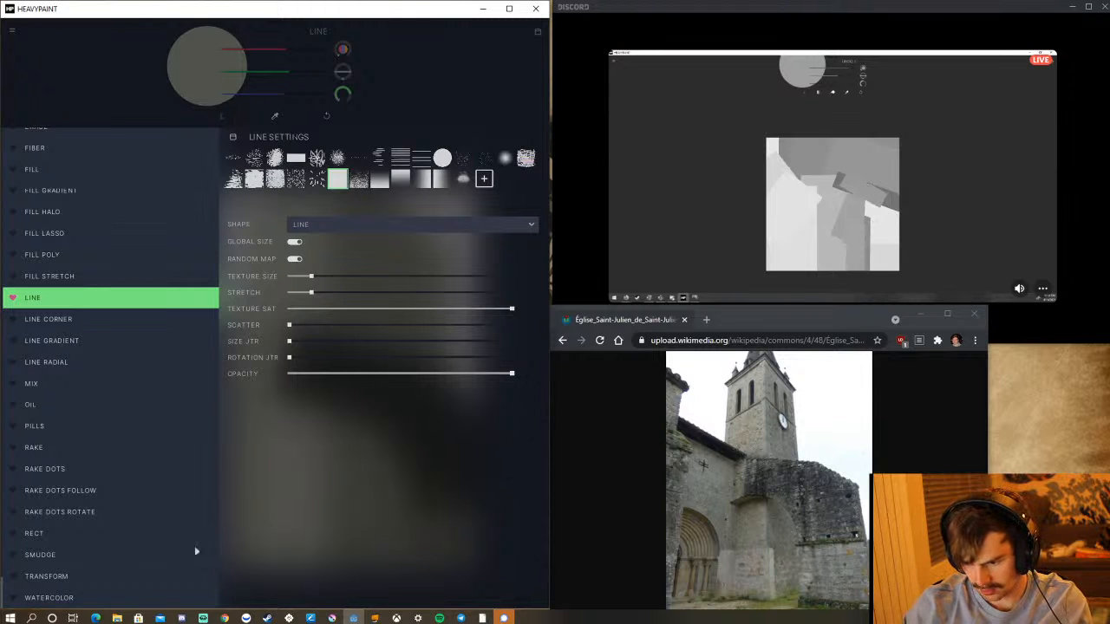
scroll(196, 551, up, 5)
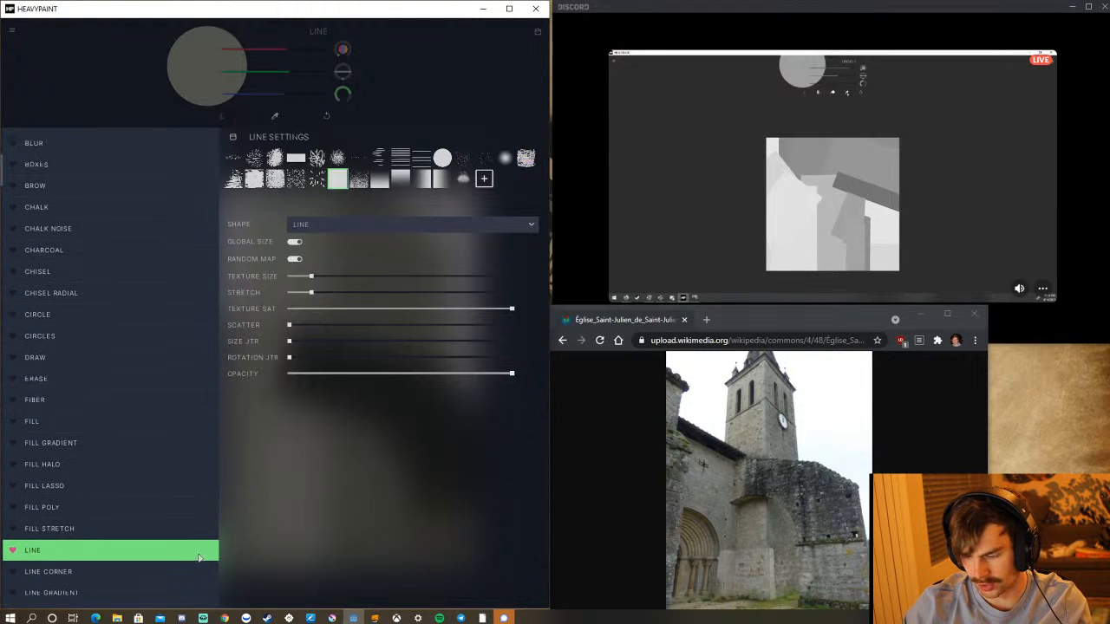
scroll(198, 555, up, 1)
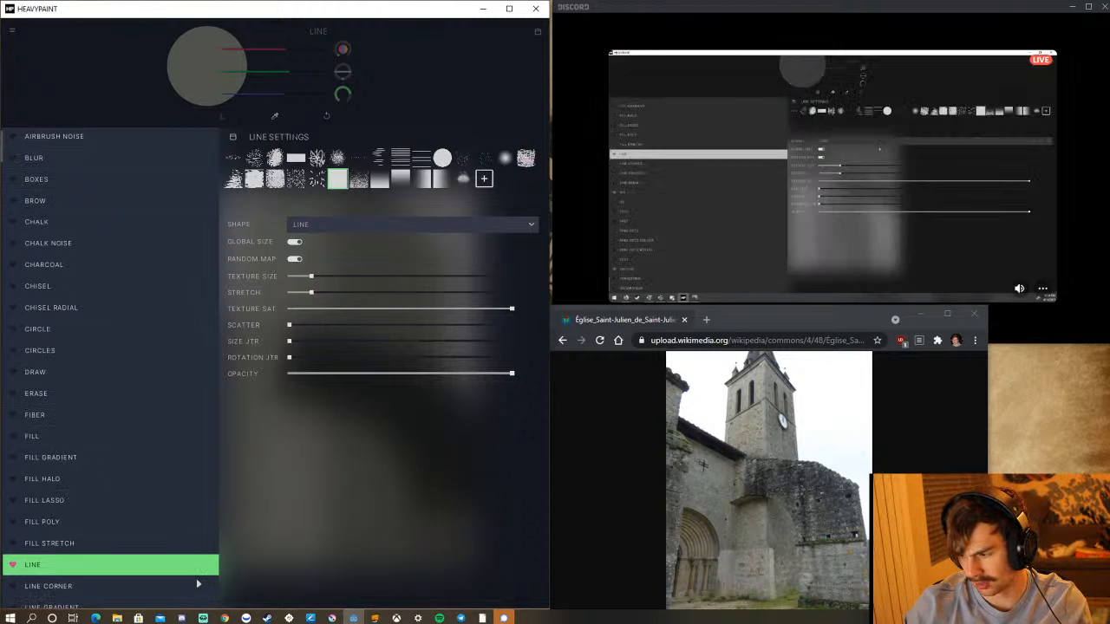
scroll(198, 585, up, 1)
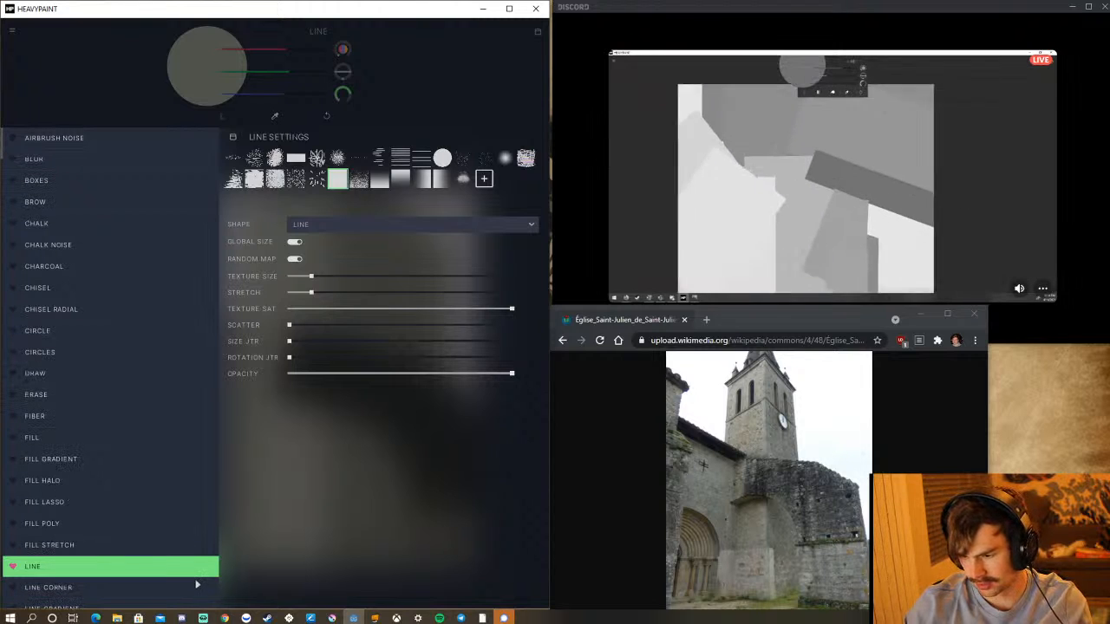
scroll(198, 584, down, 5)
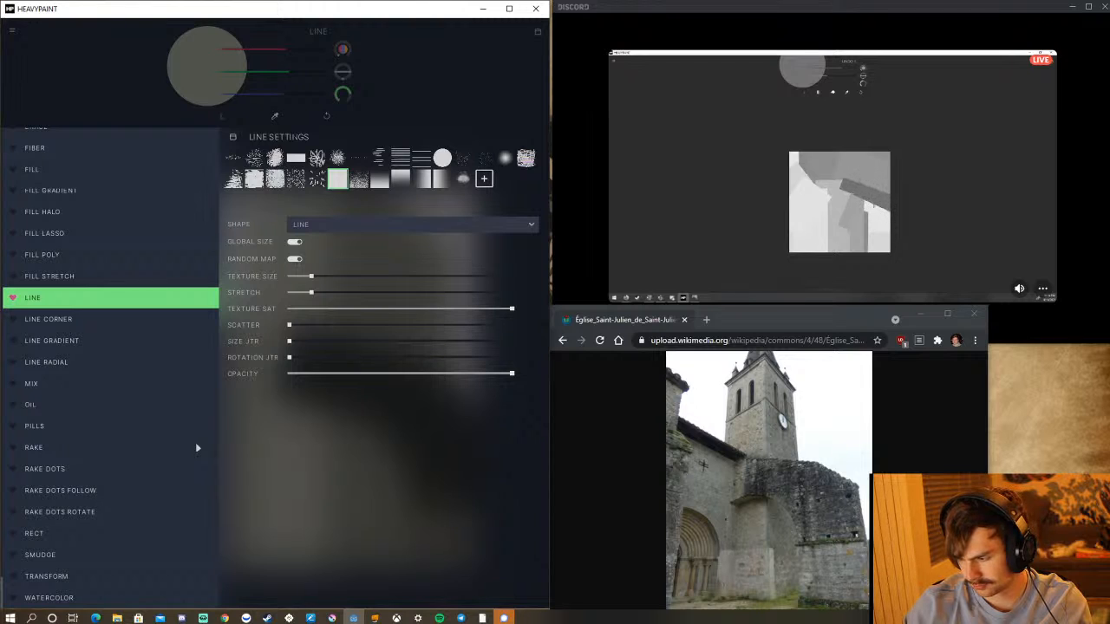
click(458, 87)
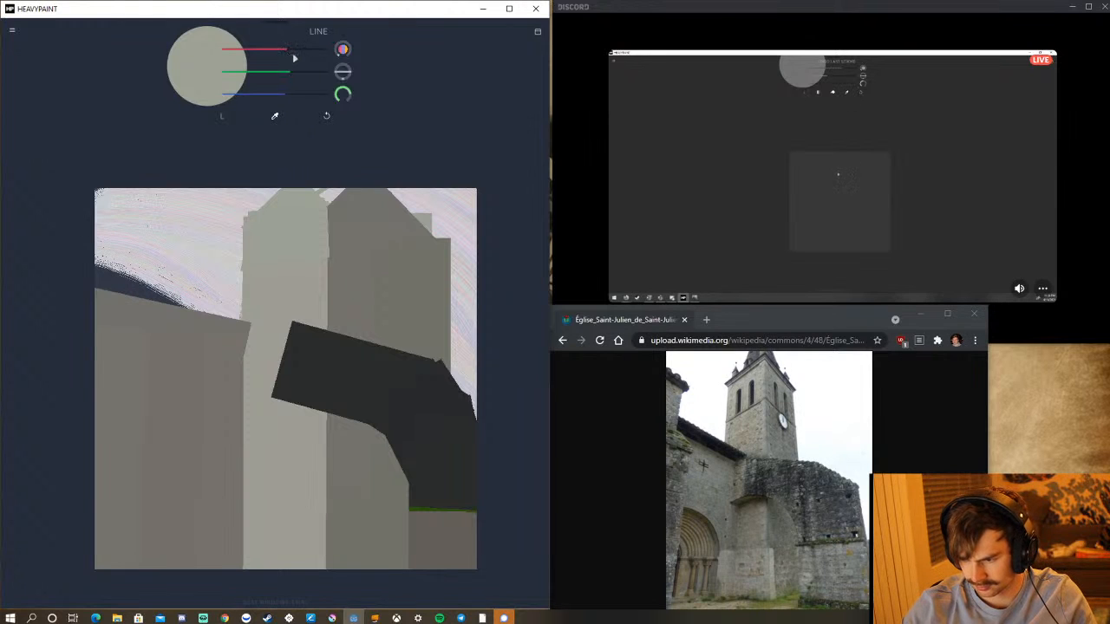
Lighten the colour to a pale greenish grey and paint a straight-edged block across the base of the tower's light face, undoing tilted attempts.
drag(291, 73, 295, 75)
click(297, 96)
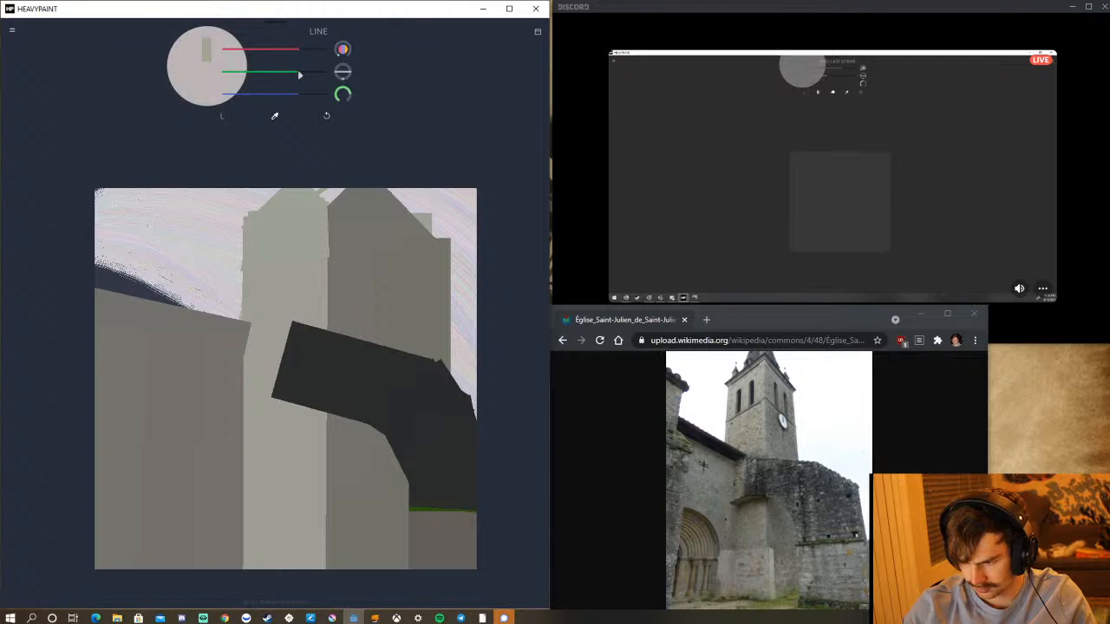
drag(301, 72, 308, 77)
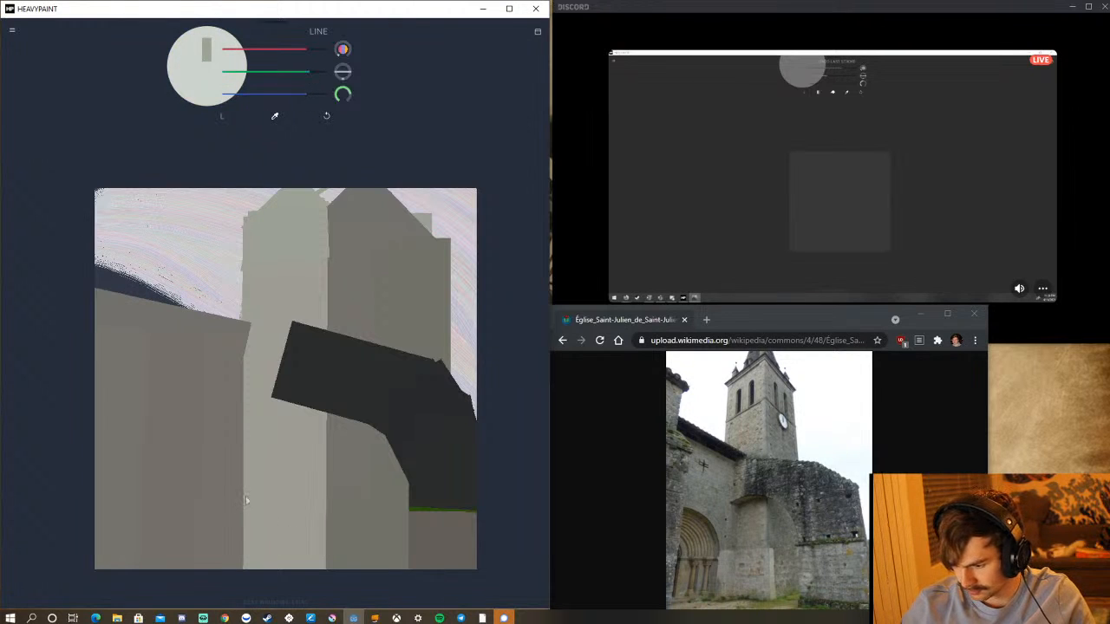
mouse_move(245, 498)
mouse_down()
mouse_move(272, 521)
mouse_move(324, 531)
mouse_move(315, 504)
mouse_move(325, 489)
mouse_up()
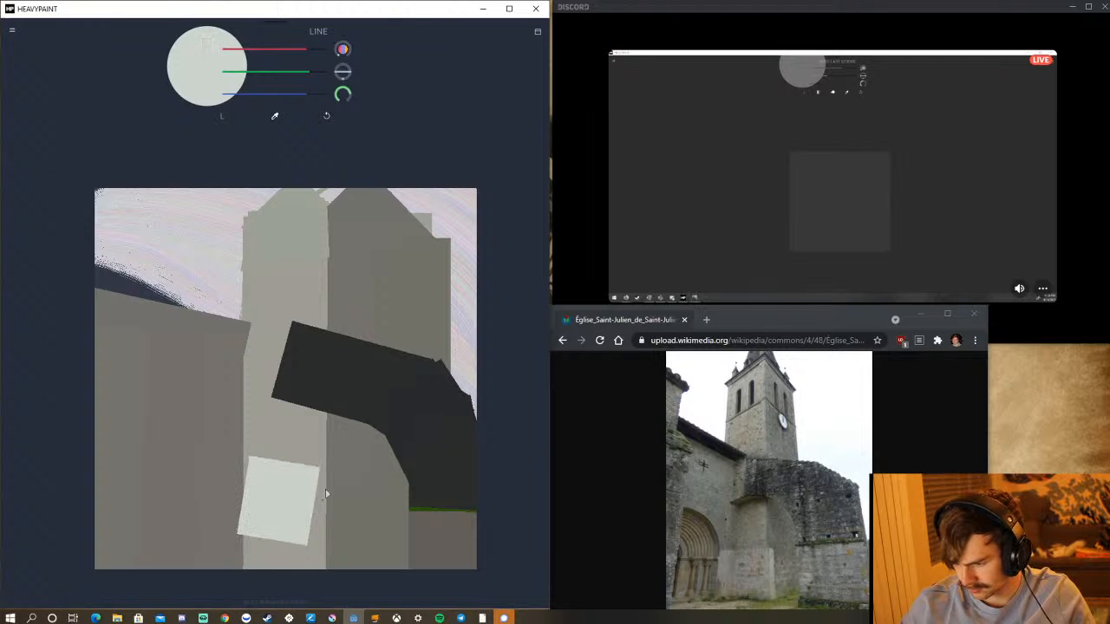
click(325, 118)
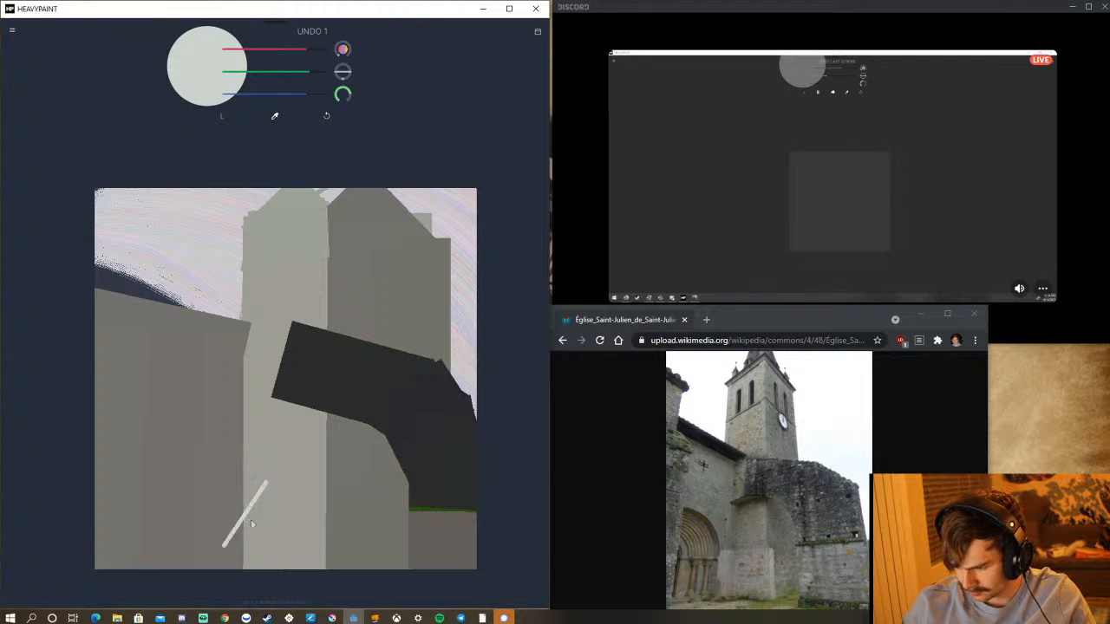
mouse_move(251, 524)
mouse_down()
mouse_move(286, 511)
mouse_move(325, 538)
mouse_move(331, 463)
mouse_up()
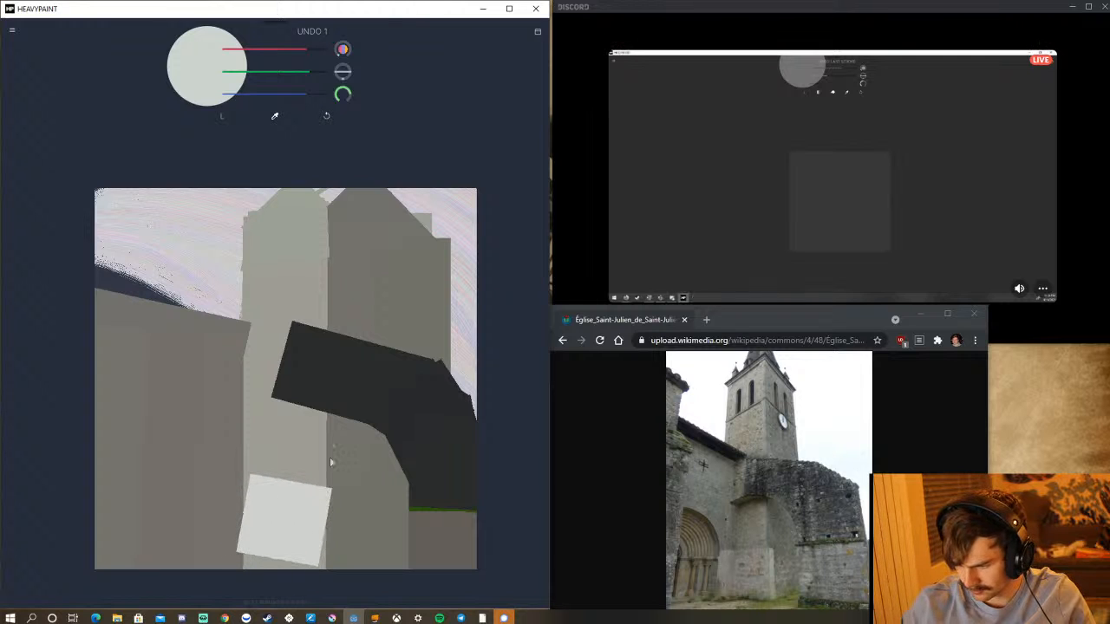
click(327, 118)
mouse_move(247, 533)
mouse_down()
mouse_move(327, 538)
mouse_move(319, 534)
mouse_up()
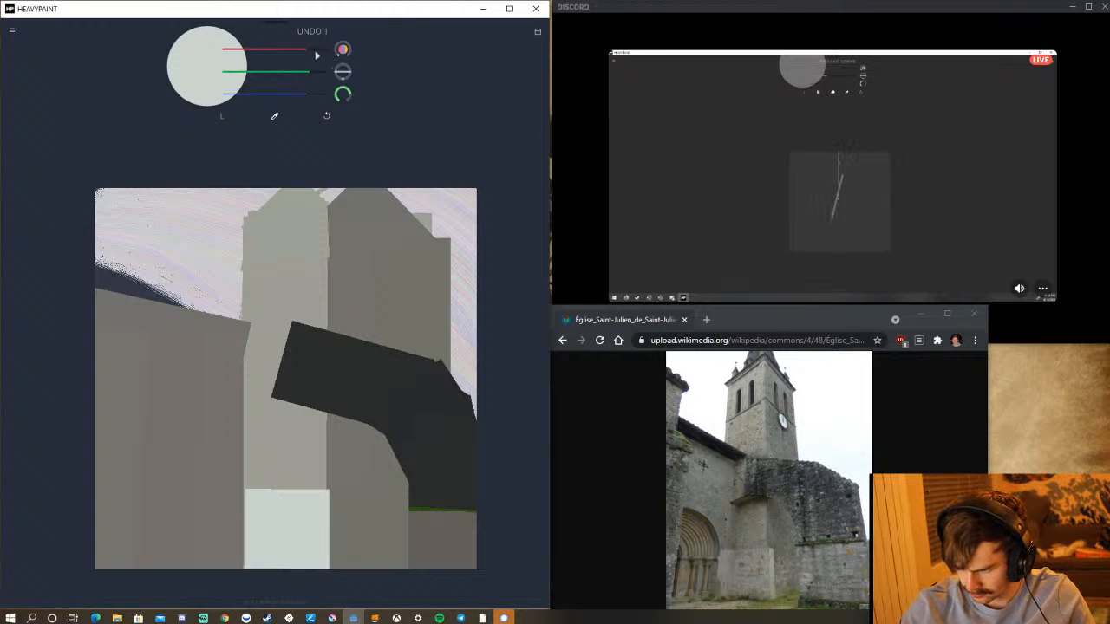
Lighten the colour to near-white and add a narrow vertical strip along the pale block's edge on the shaded side, undoing a slanted try.
drag(306, 52, 317, 95)
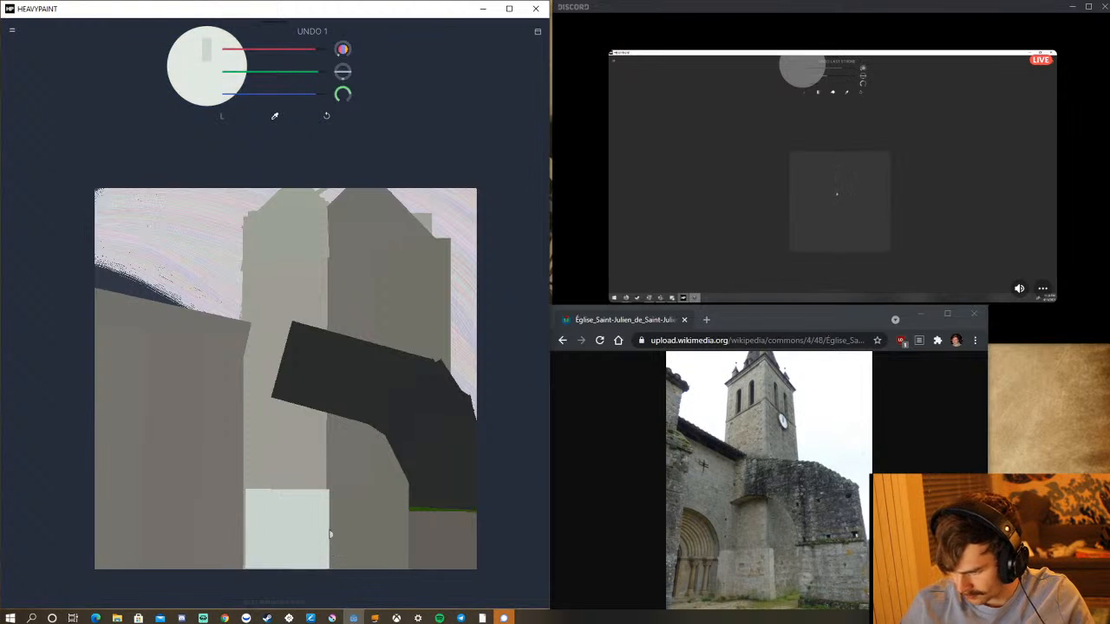
drag(331, 535, 341, 537)
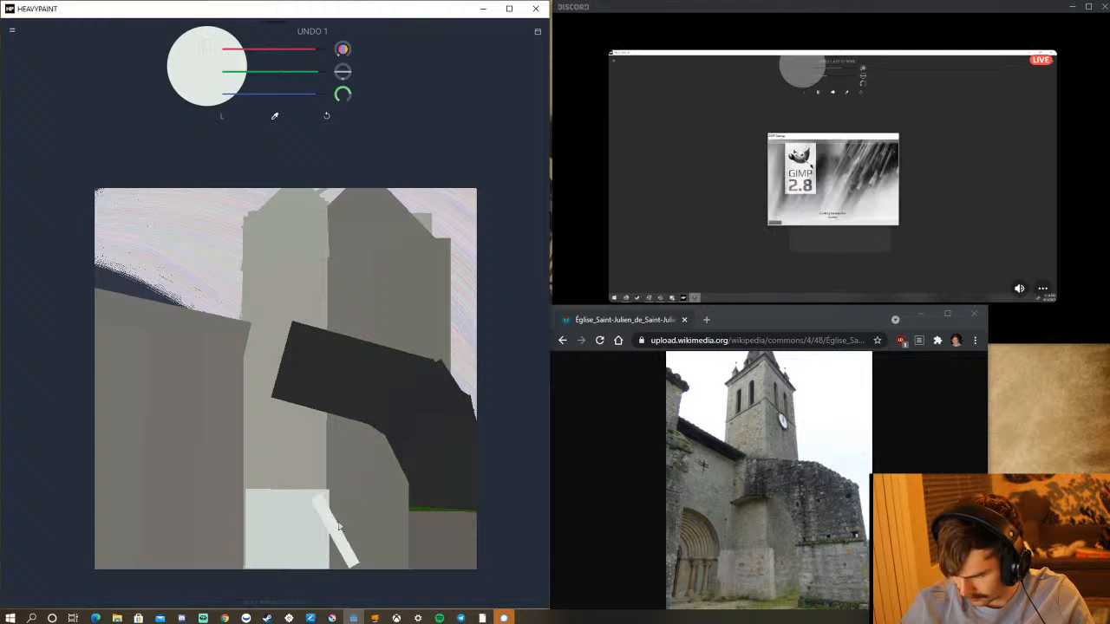
click(327, 114)
drag(331, 532, 344, 534)
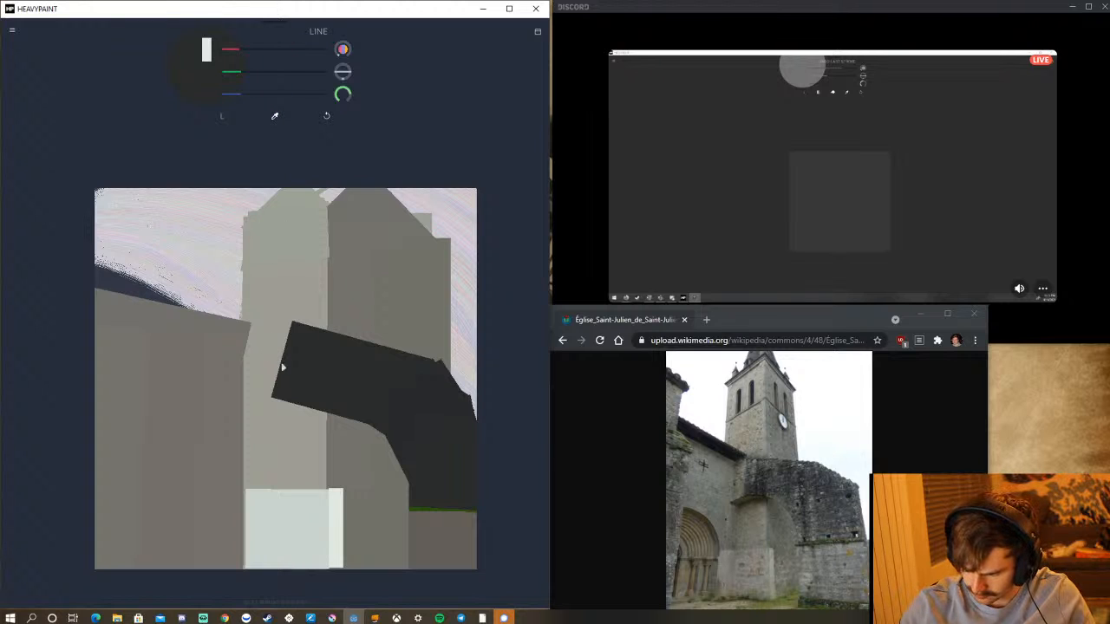
Square off the near-black band's free end, and paint a thin slanted stroke at its lower corner with a darkened version of the tower's shaded grey.
drag(271, 361, 298, 361)
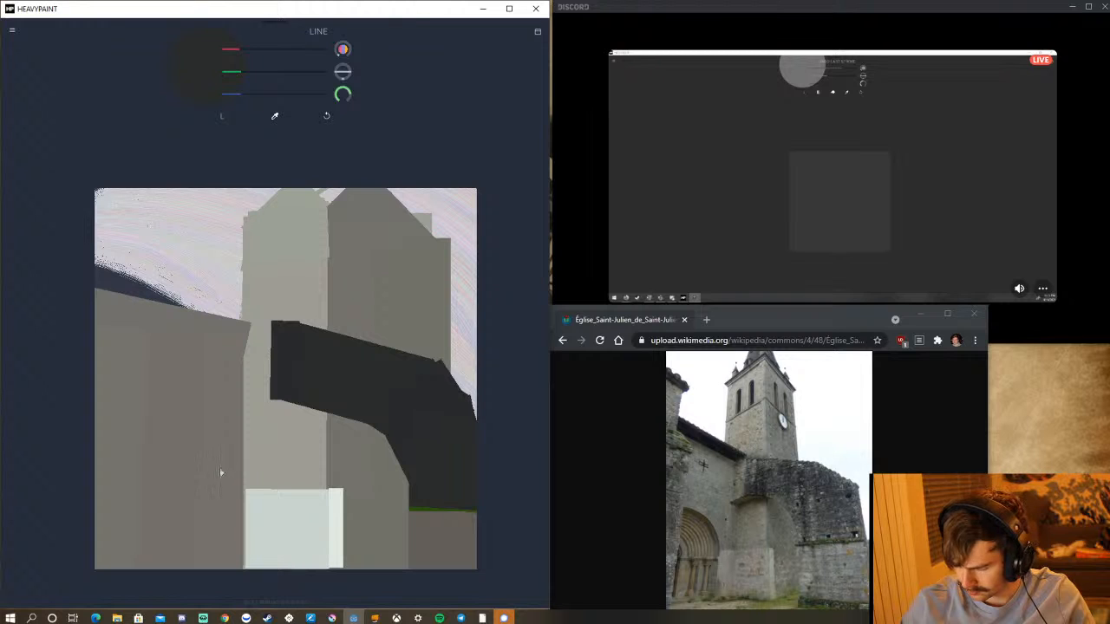
click(275, 117)
click(368, 251)
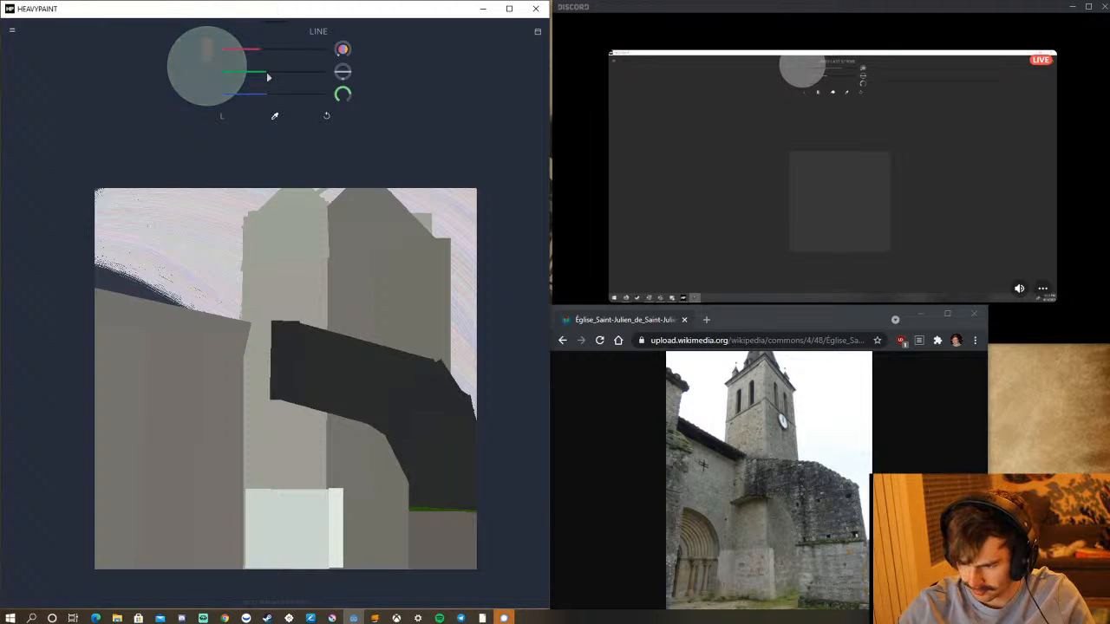
drag(269, 78, 257, 96)
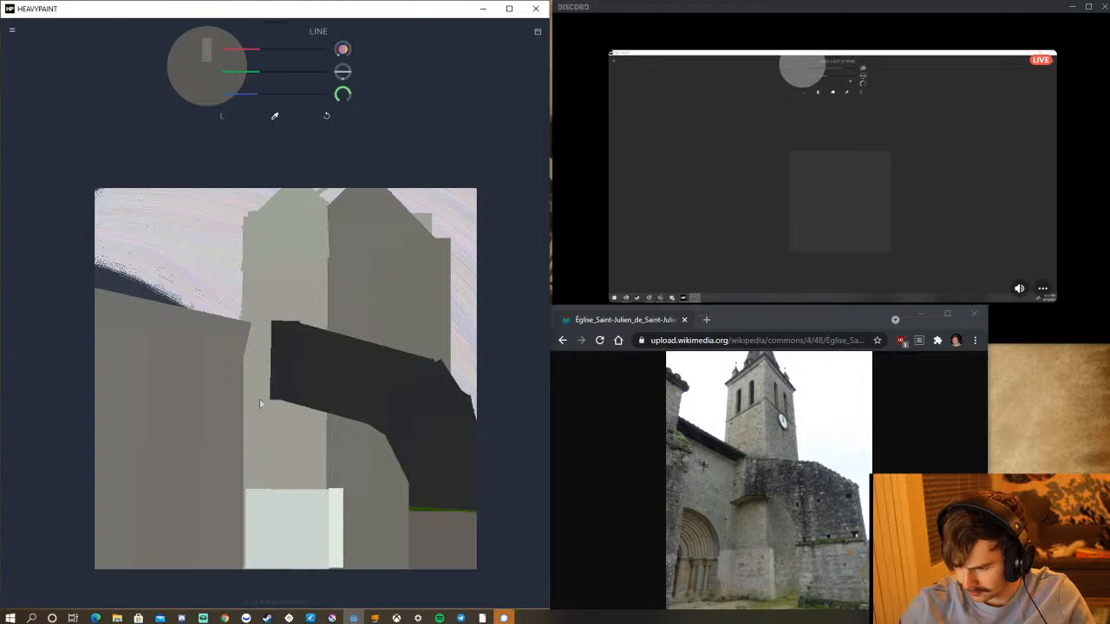
mouse_move(259, 403)
mouse_down()
mouse_move(269, 410)
mouse_move(258, 414)
mouse_up()
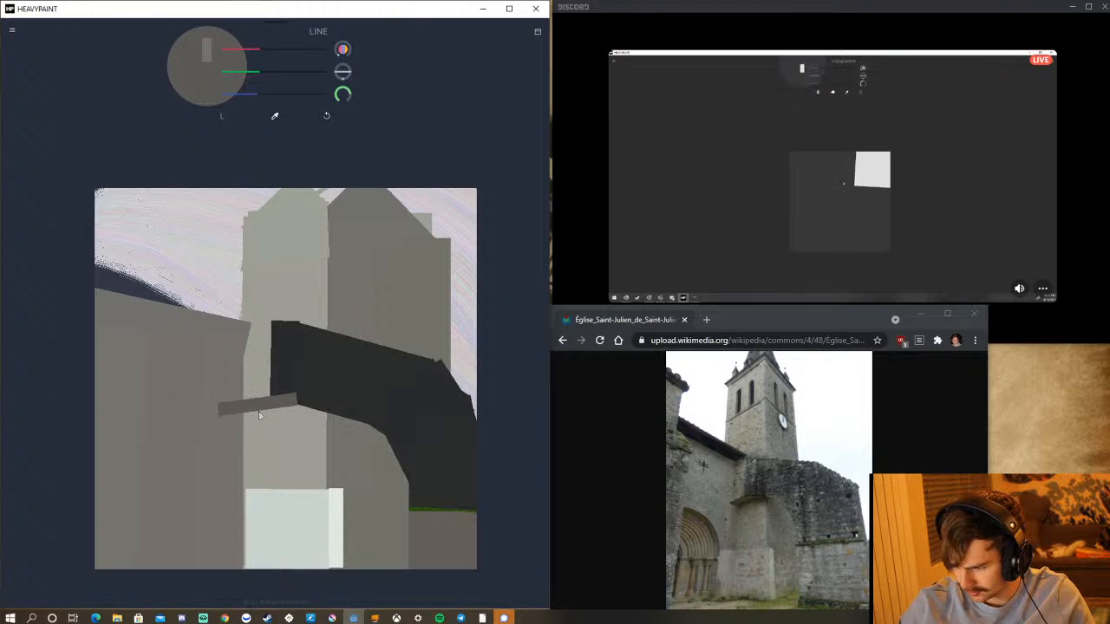
Extend the thin grey stroke under the dark band, sample the band's near-black and repaint over the stroke's end, undoing strokes that miss.
mouse_move(282, 404)
mouse_down()
mouse_move(283, 413)
mouse_move(280, 403)
mouse_up()
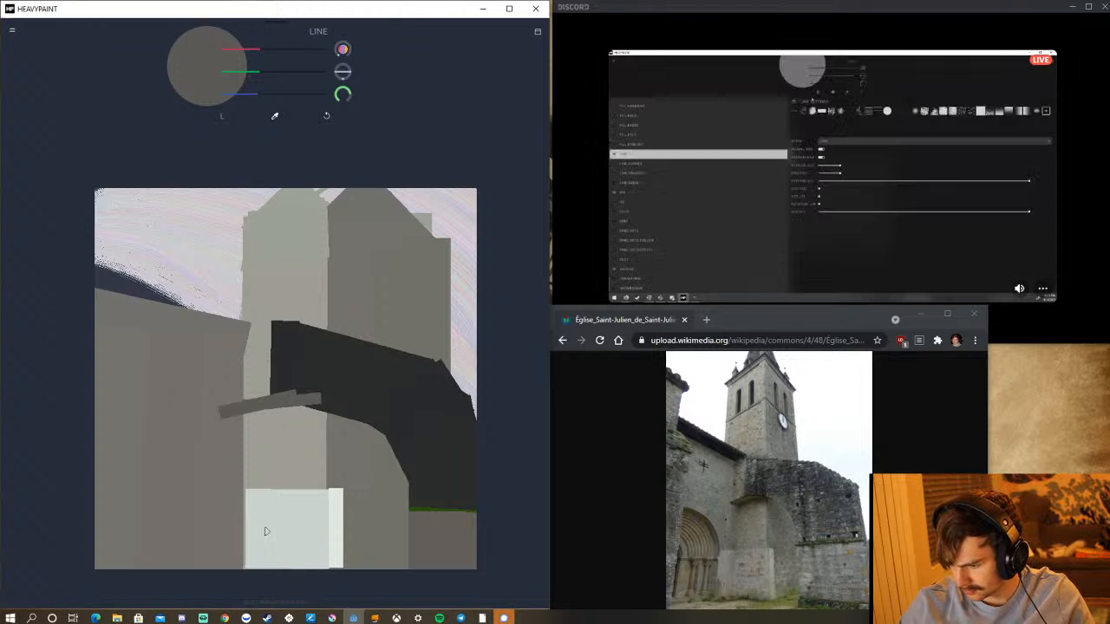
click(274, 115)
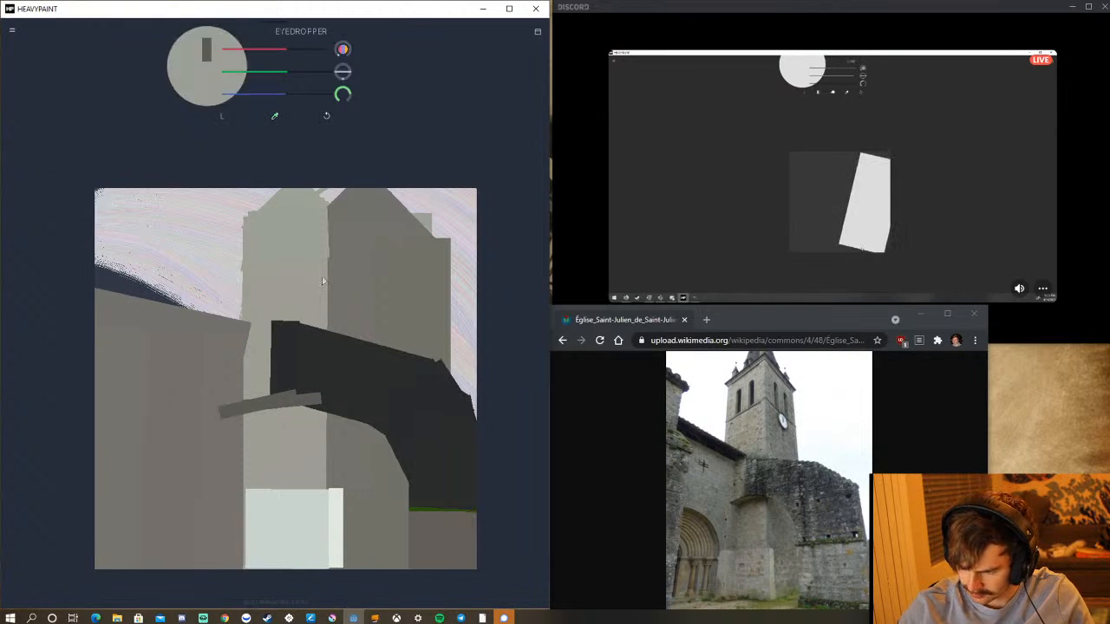
click(334, 371)
mouse_move(286, 400)
mouse_down()
mouse_move(295, 379)
mouse_move(334, 379)
mouse_up()
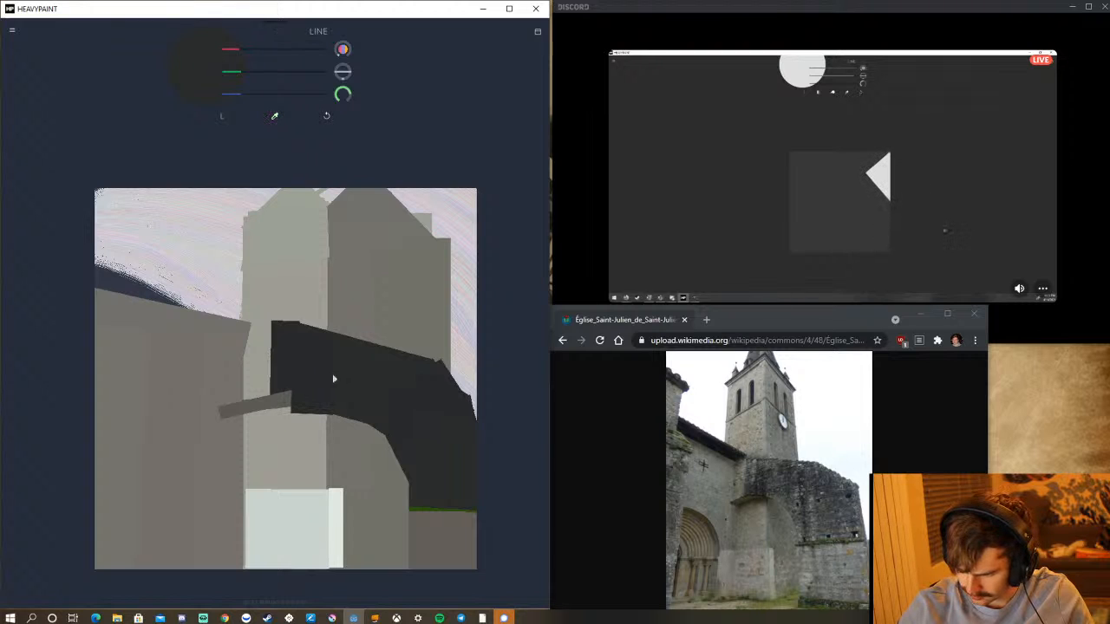
click(328, 117)
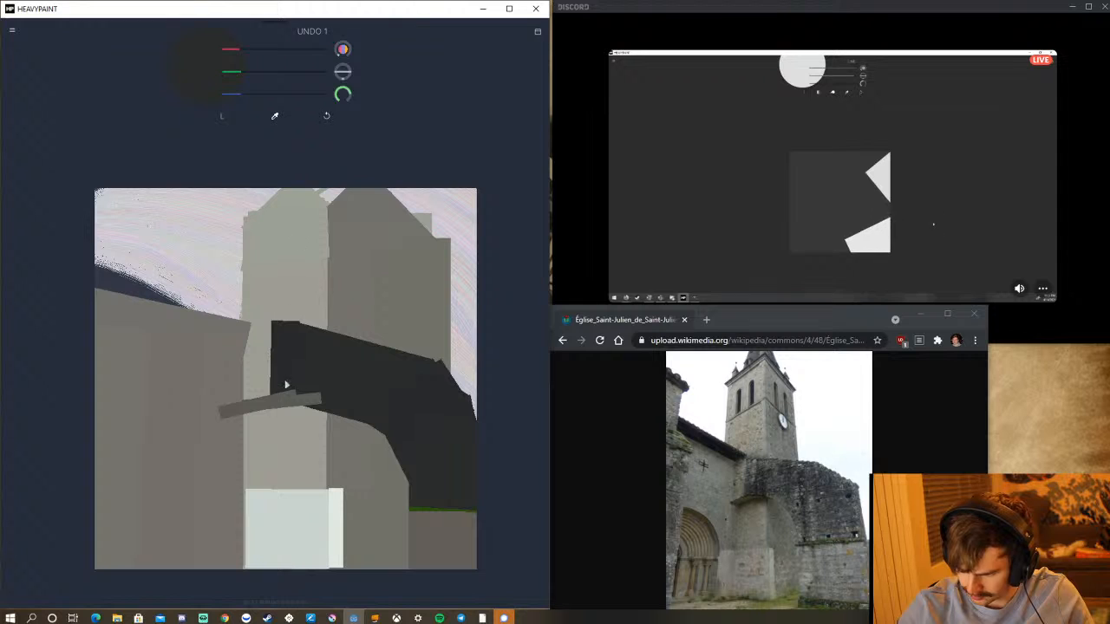
mouse_move(277, 375)
mouse_down()
mouse_move(301, 384)
mouse_move(300, 358)
mouse_move(329, 379)
mouse_move(345, 372)
mouse_move(343, 381)
mouse_move(345, 367)
mouse_move(345, 380)
mouse_move(314, 365)
mouse_move(335, 384)
mouse_move(348, 380)
mouse_up()
click(327, 116)
click(328, 117)
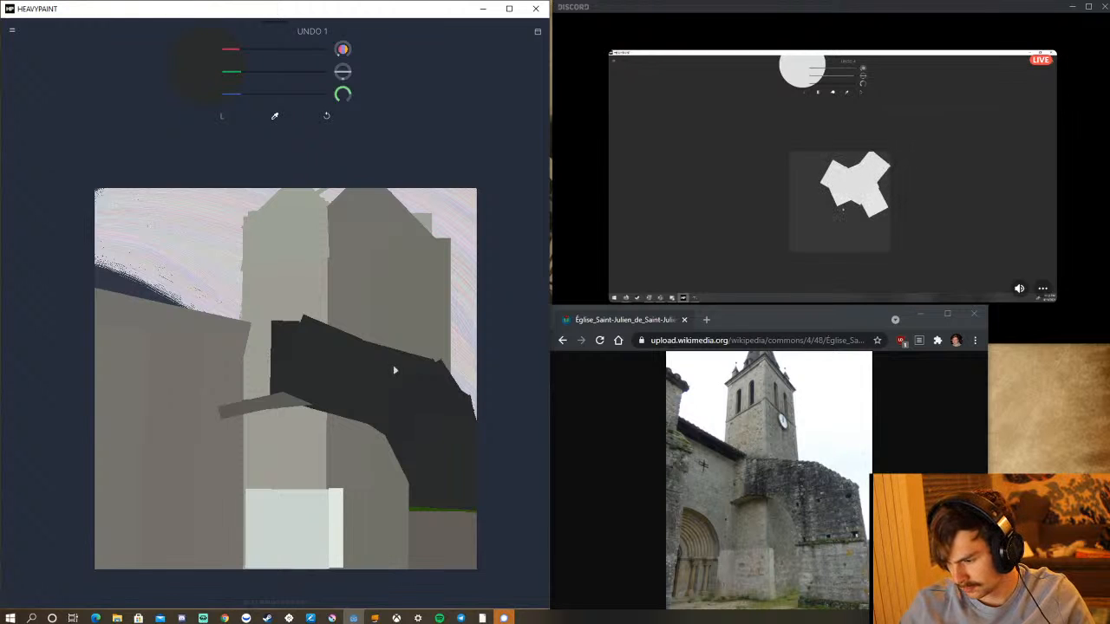
Raise the dark band's upper edge in front of the tower with overlapping near-black Line strokes, undoing those that overshoot.
mouse_move(409, 359)
mouse_down()
mouse_move(453, 413)
mouse_move(443, 440)
mouse_up()
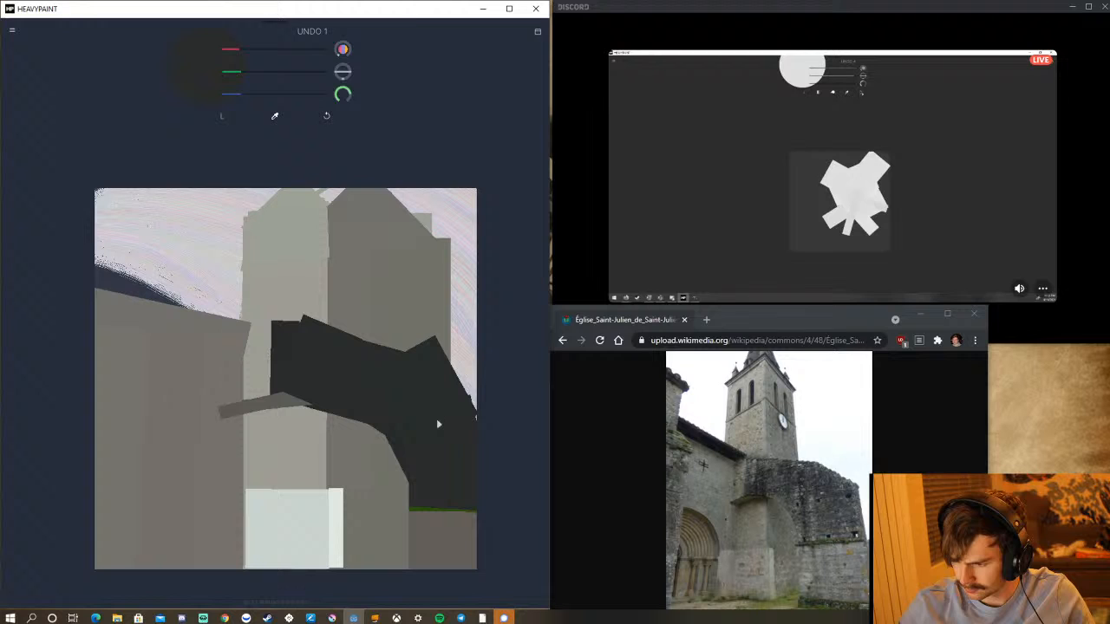
click(327, 116)
mouse_move(373, 362)
mouse_down()
mouse_move(419, 404)
mouse_move(459, 421)
mouse_move(445, 424)
mouse_up()
mouse_move(310, 339)
mouse_down()
mouse_move(377, 357)
mouse_move(389, 372)
mouse_move(380, 376)
mouse_up()
click(327, 116)
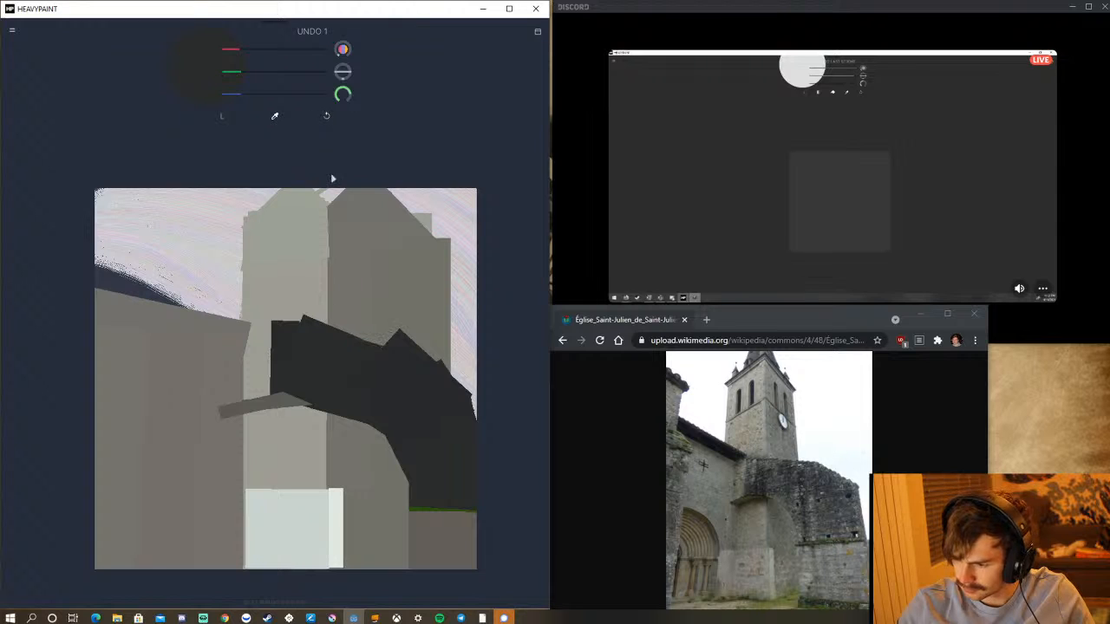
drag(292, 342, 395, 371)
mouse_move(278, 335)
mouse_down()
mouse_move(301, 347)
mouse_move(315, 335)
mouse_move(298, 352)
mouse_move(322, 315)
mouse_up()
click(327, 116)
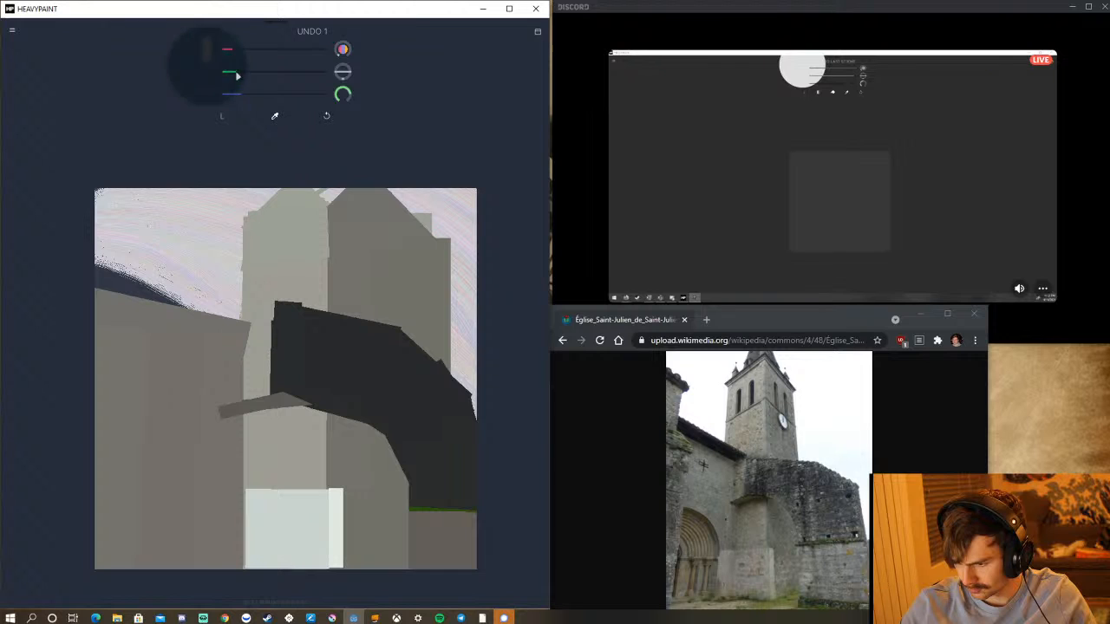
Darken the colour further towards black and try short slanted strokes for the left-hand wall's roof edge, undoing them.
drag(237, 76, 231, 77)
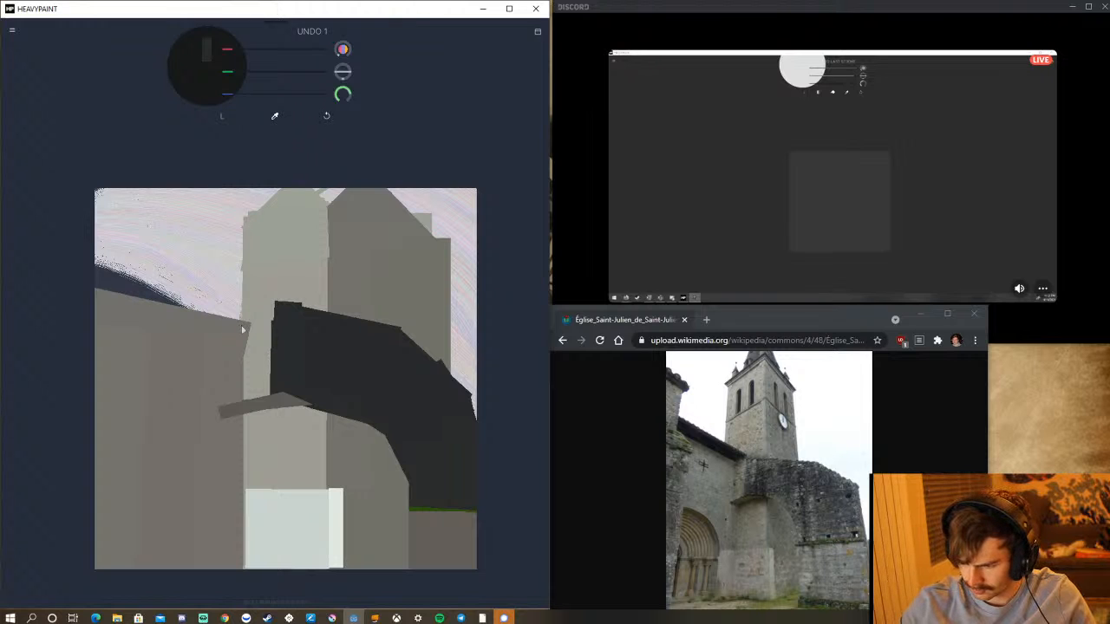
drag(243, 324, 244, 338)
click(326, 116)
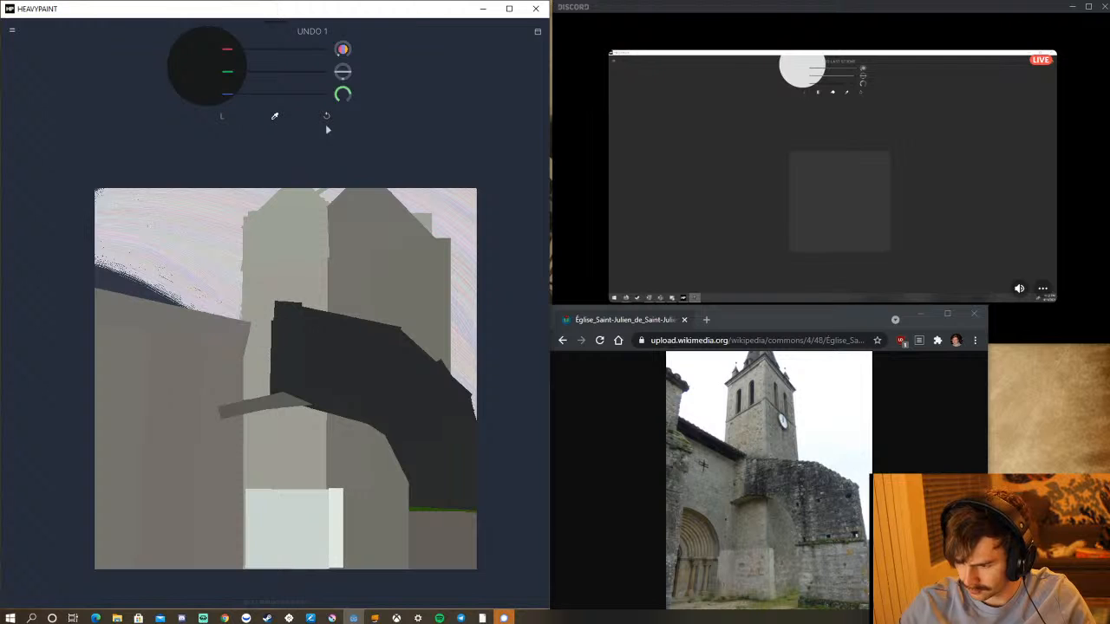
drag(245, 279, 239, 293)
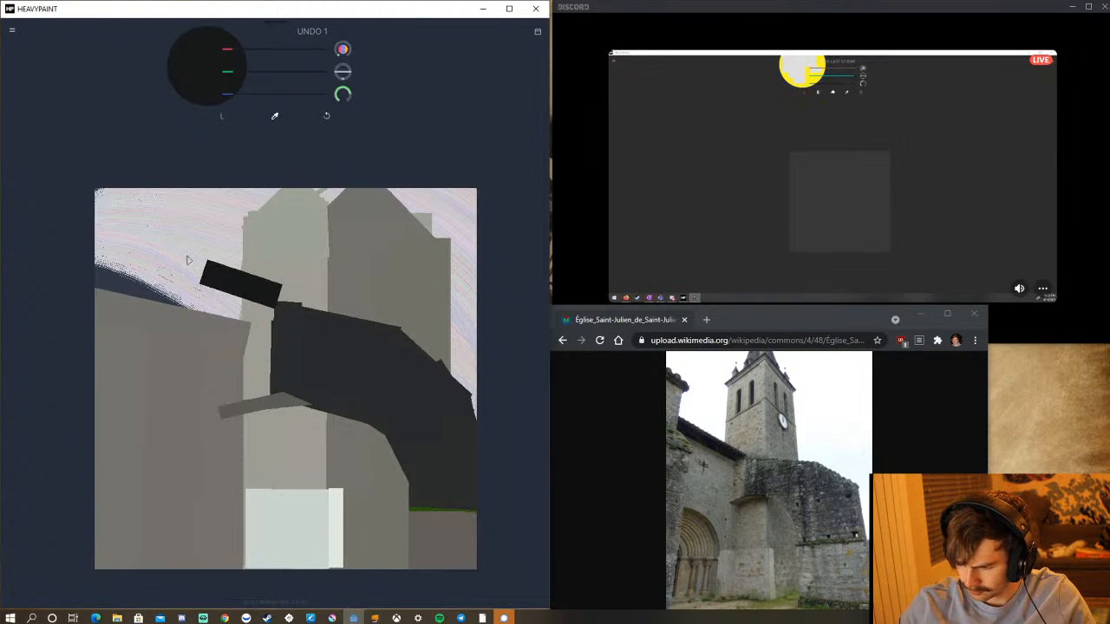
drag(168, 248, 163, 270)
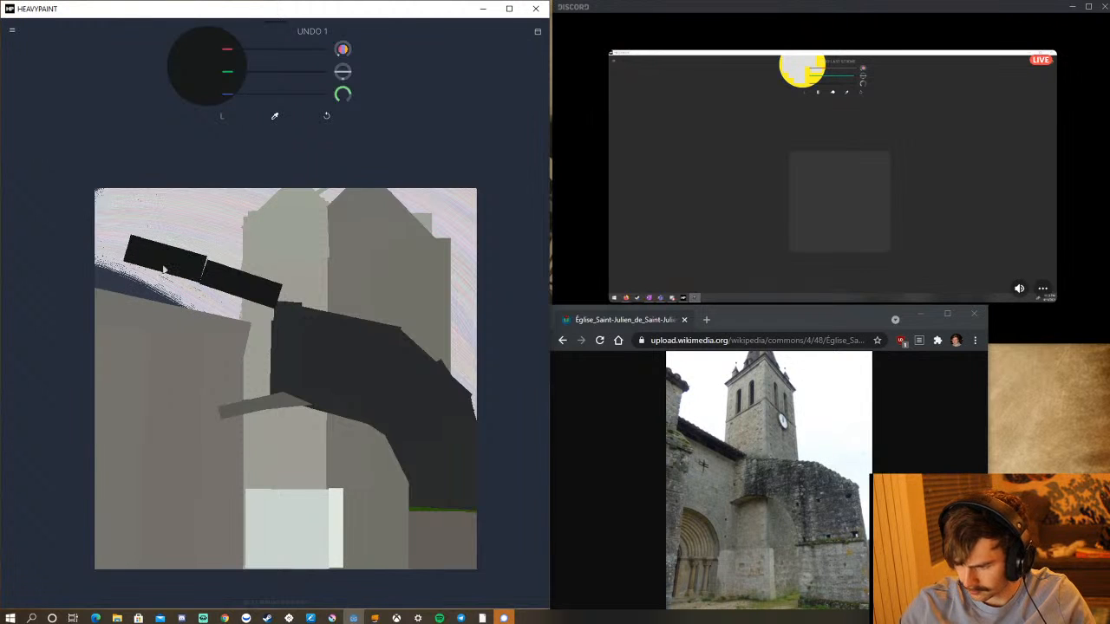
click(326, 115)
click(326, 115)
Paint a thin near-black roof strip sloping down above the left-hand wall to the tower, undoing surplus strokes.
drag(223, 290, 223, 297)
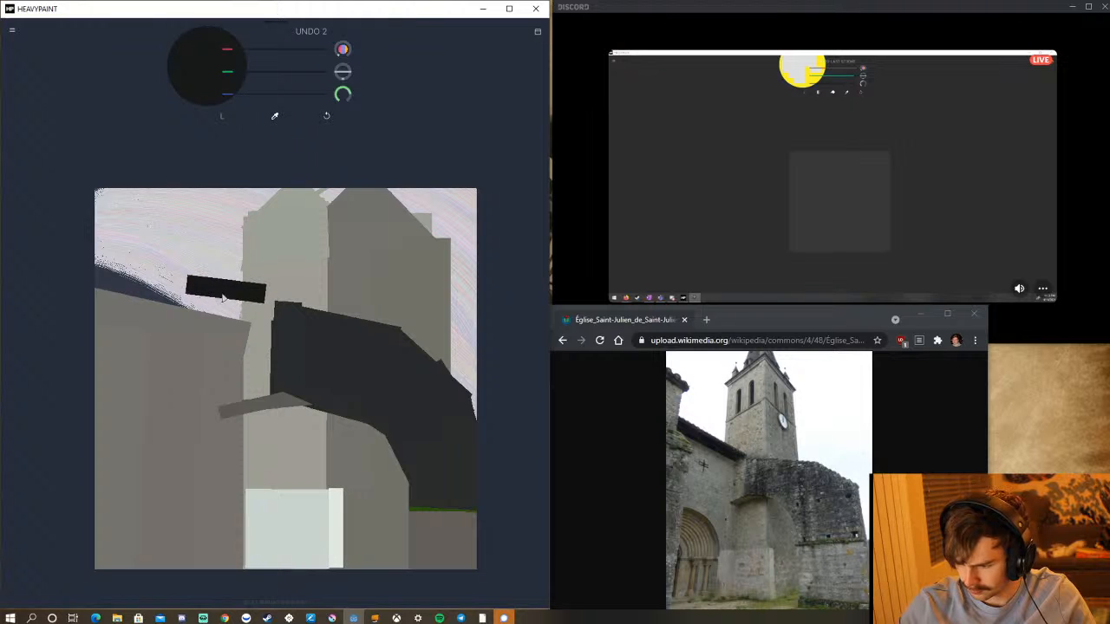
mouse_move(144, 271)
mouse_down()
mouse_move(140, 281)
mouse_move(183, 284)
mouse_move(181, 295)
mouse_move(180, 285)
mouse_up()
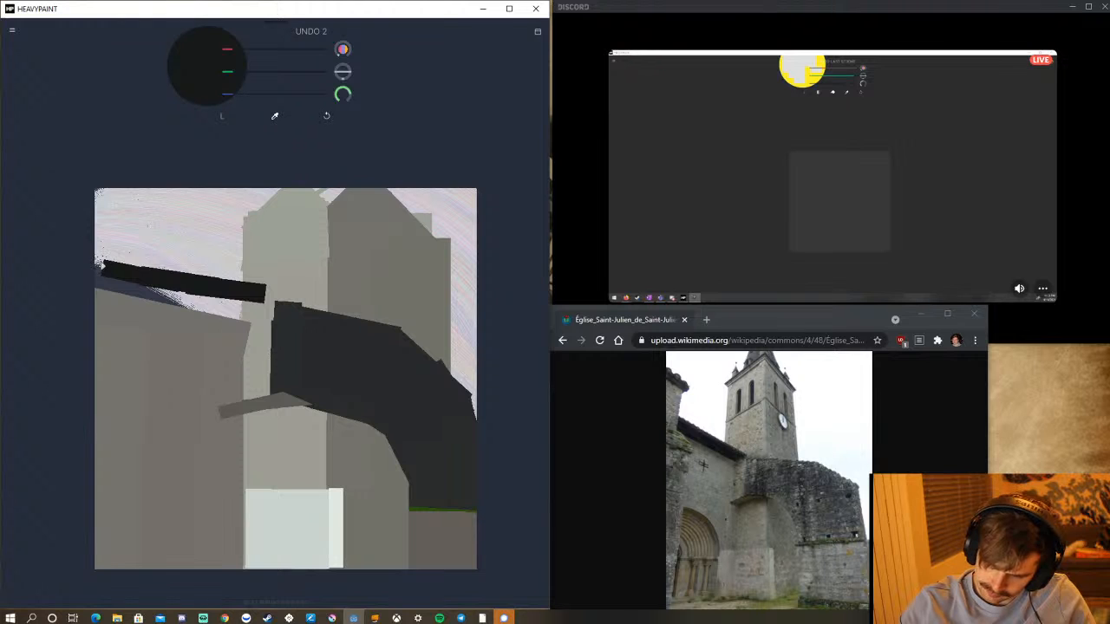
drag(101, 264, 90, 276)
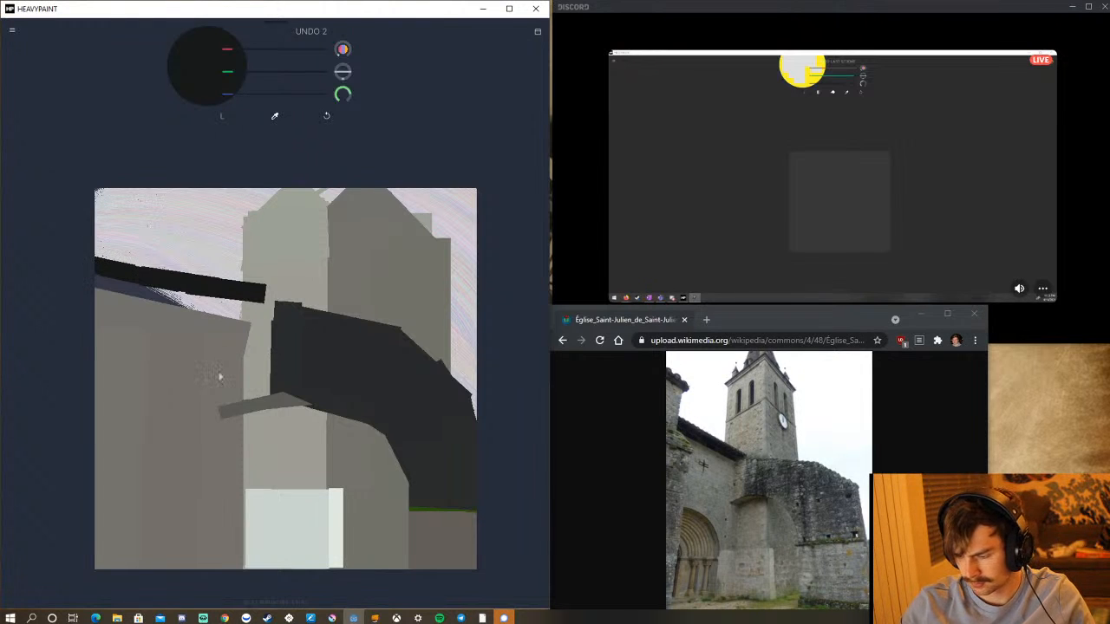
key(ctrl+z)
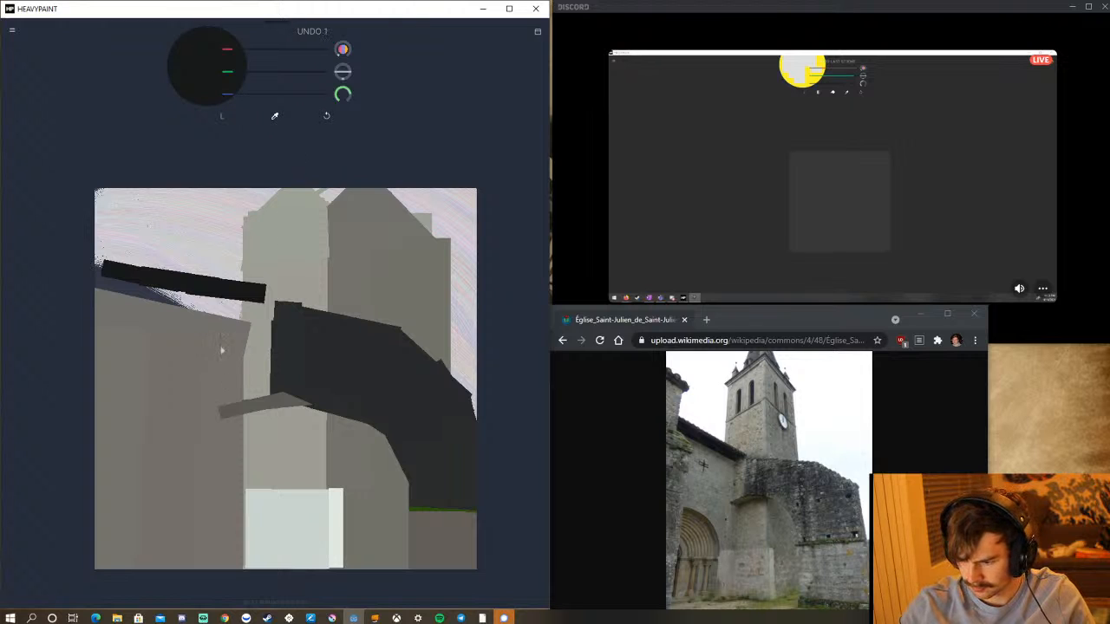
drag(178, 326, 245, 370)
click(327, 118)
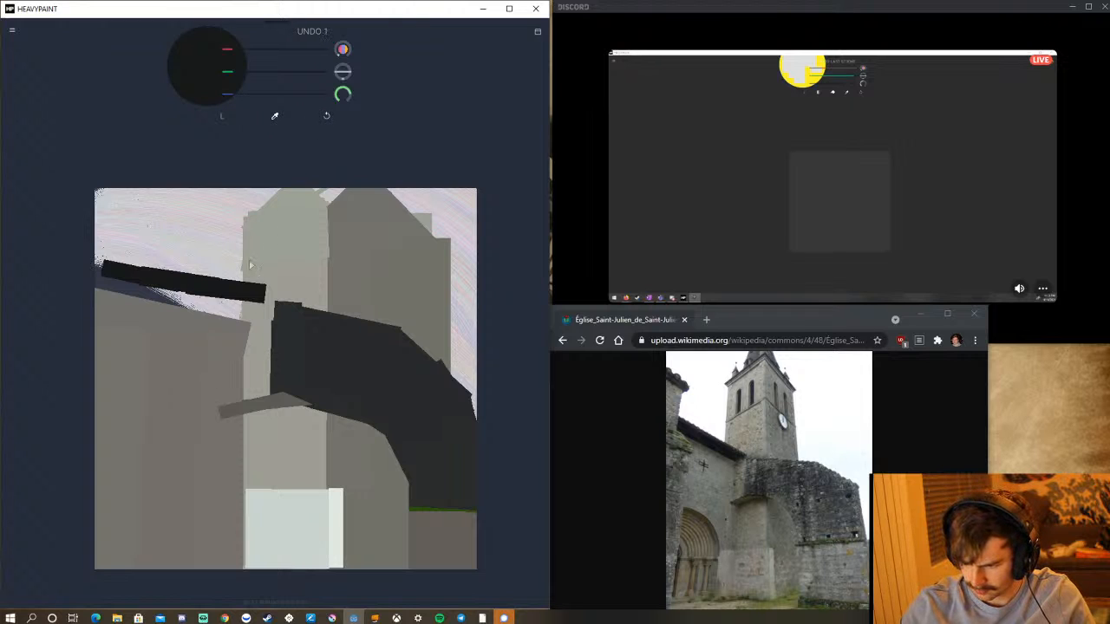
Sample the left-hand wall's grey and paint the wall up to the roof strip's underside near the tower, undoing strokes that overrun.
click(273, 119)
click(207, 341)
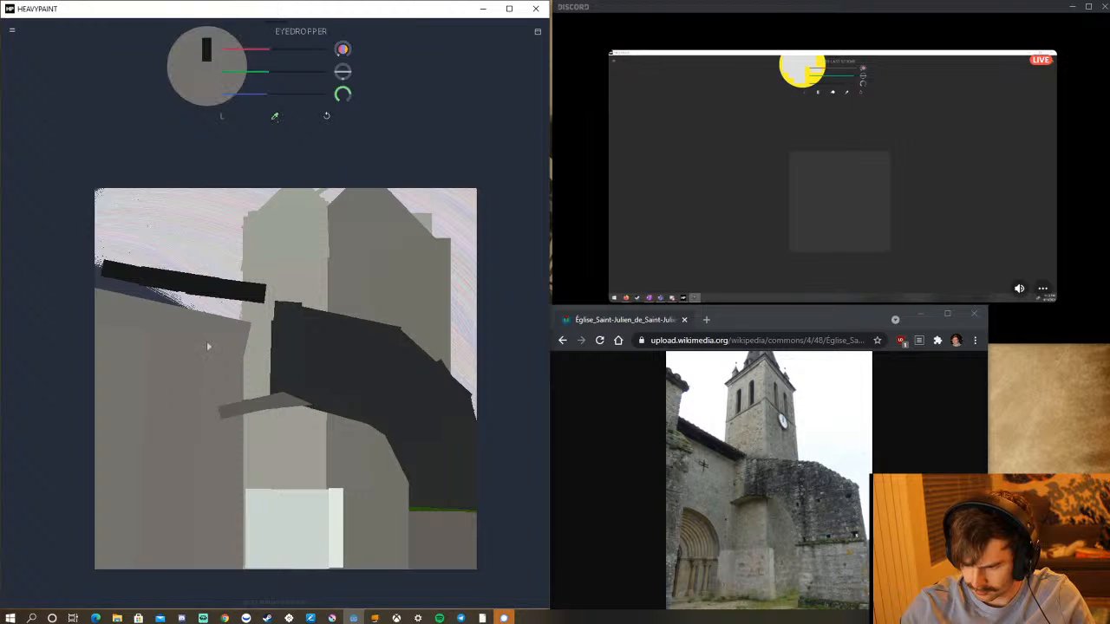
drag(231, 299, 224, 392)
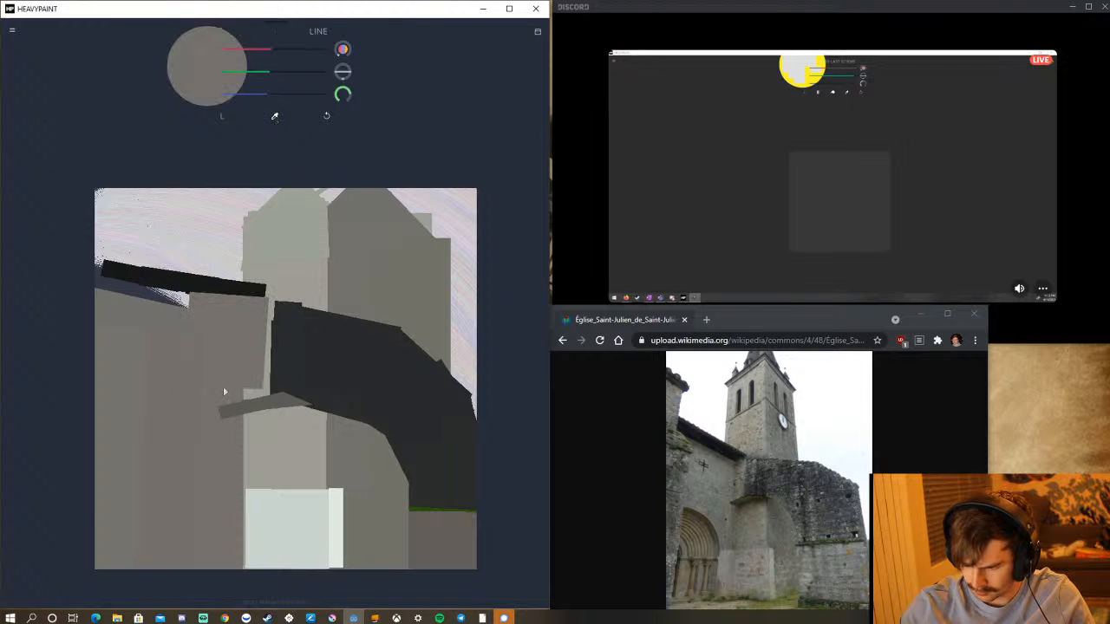
click(329, 117)
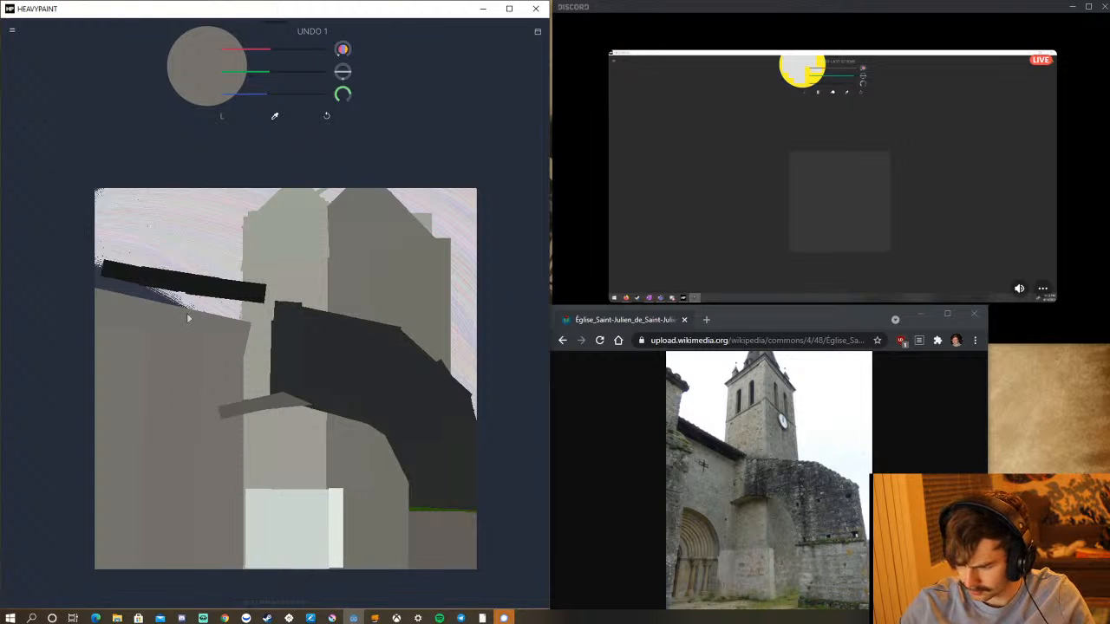
drag(225, 300, 216, 365)
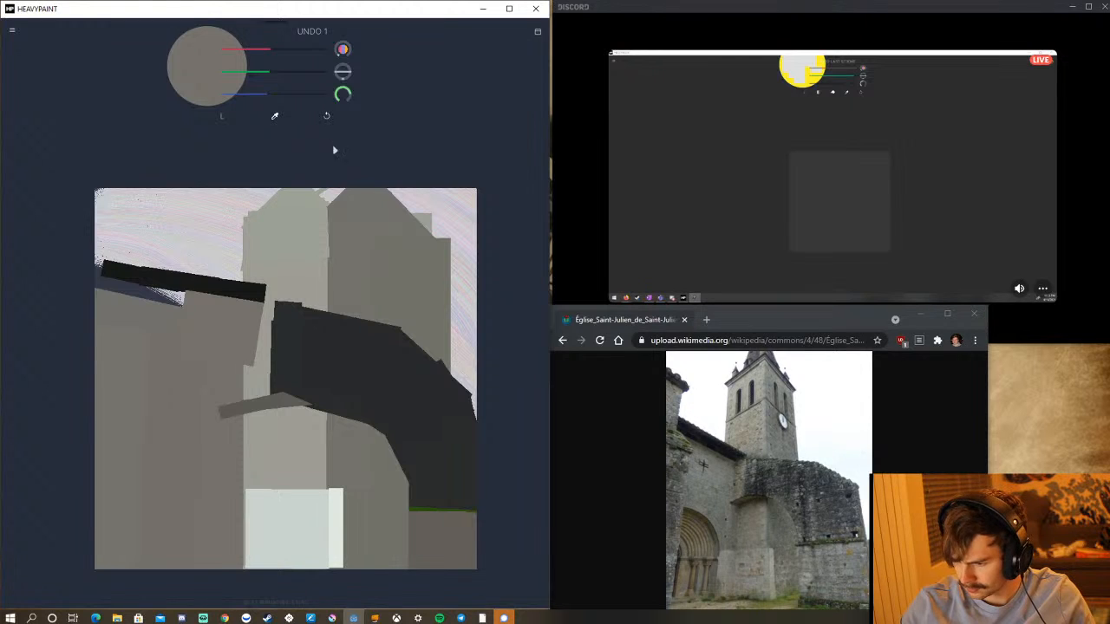
click(326, 117)
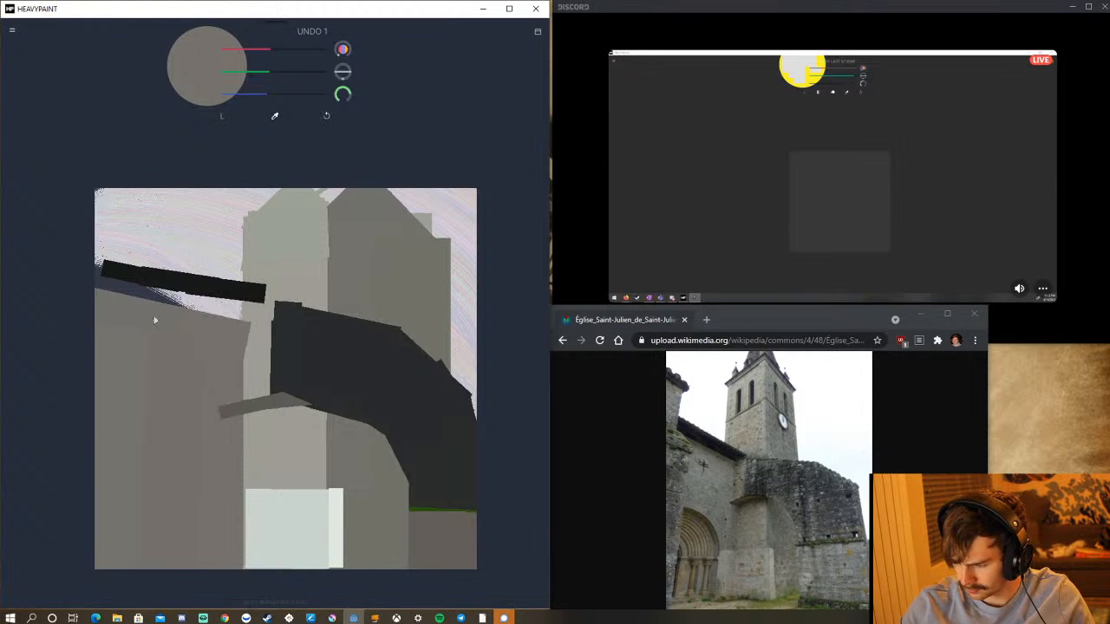
drag(201, 296, 218, 298)
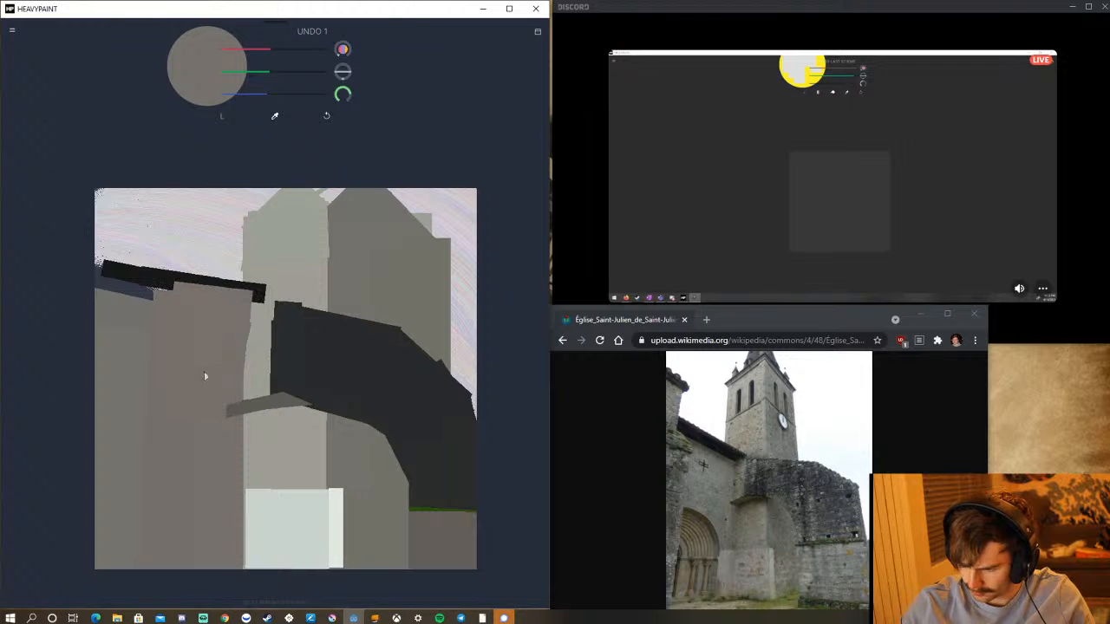
click(326, 116)
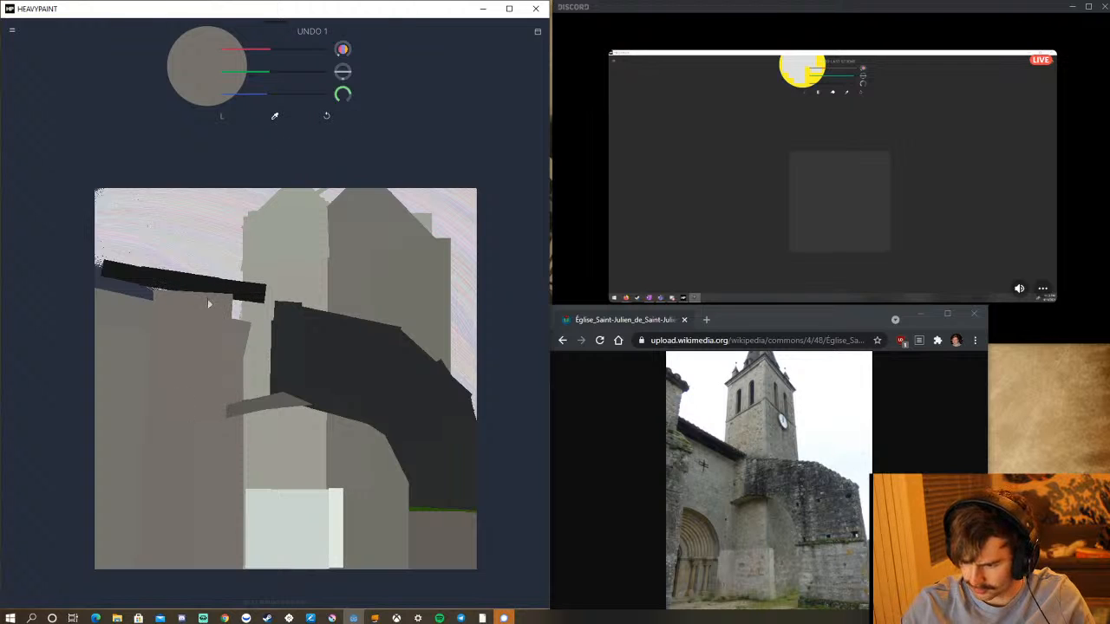
drag(208, 302, 203, 383)
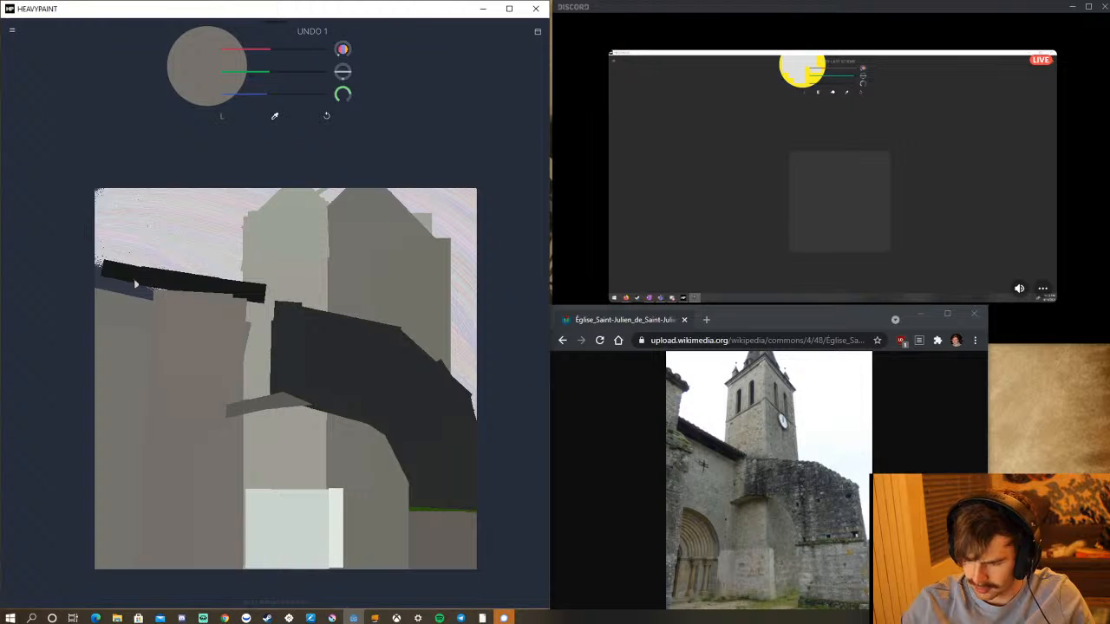
Extend the grey wall up to the roof strip along the canvas's left edge, covering the leftover dark blue patch.
mouse_move(136, 284)
mouse_down()
mouse_move(119, 280)
mouse_move(108, 293)
mouse_up()
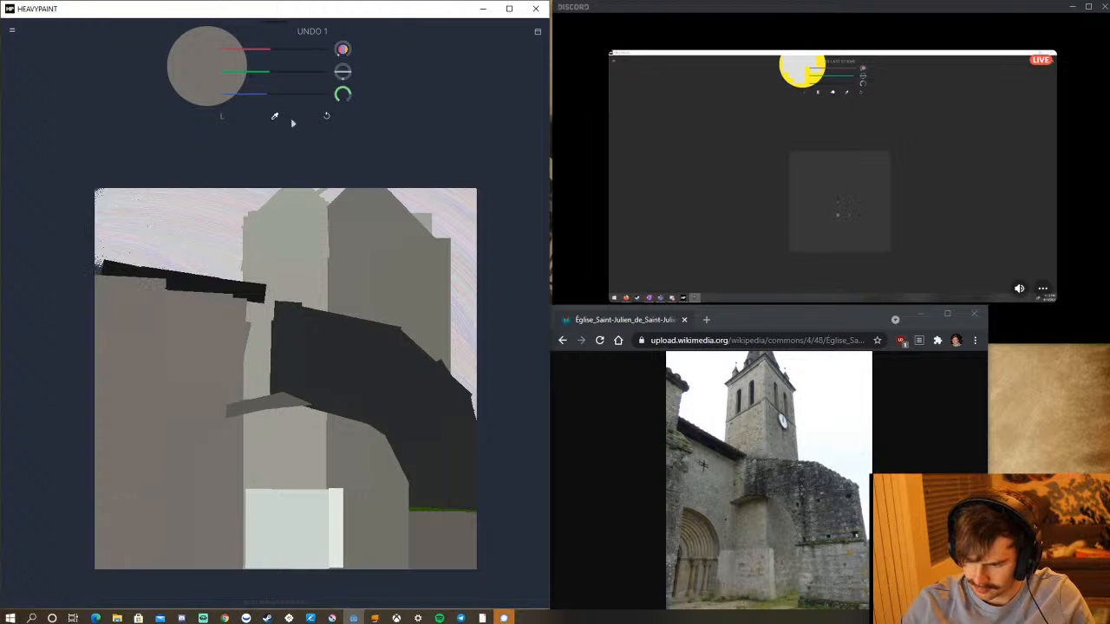
click(326, 115)
mouse_move(111, 279)
mouse_down()
mouse_move(92, 404)
mouse_move(93, 531)
mouse_move(74, 619)
mouse_up()
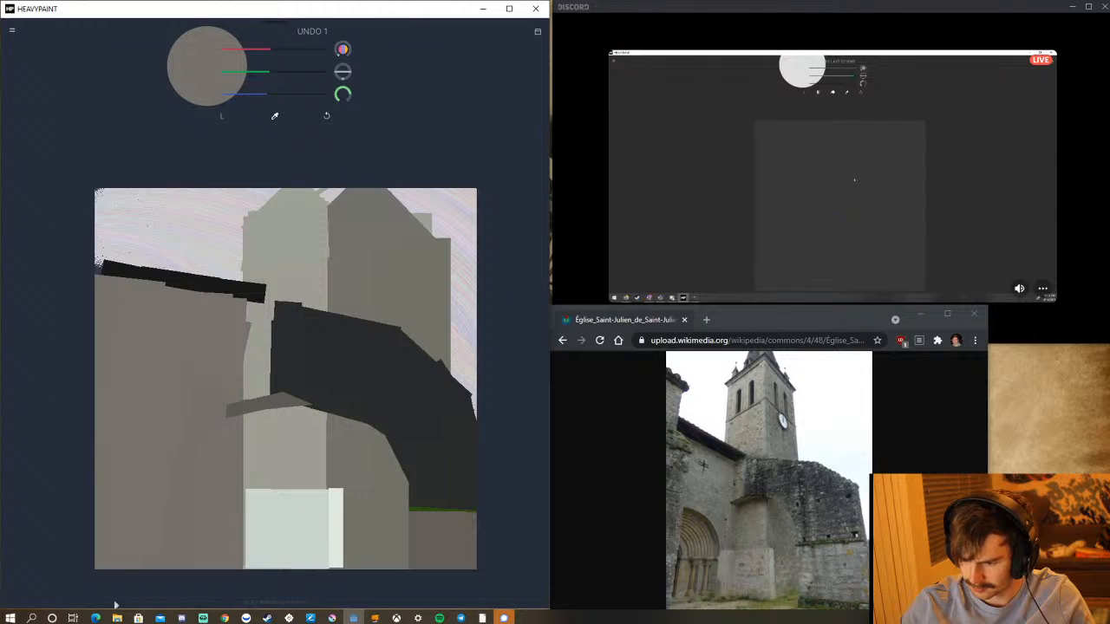
mouse_move(117, 618)
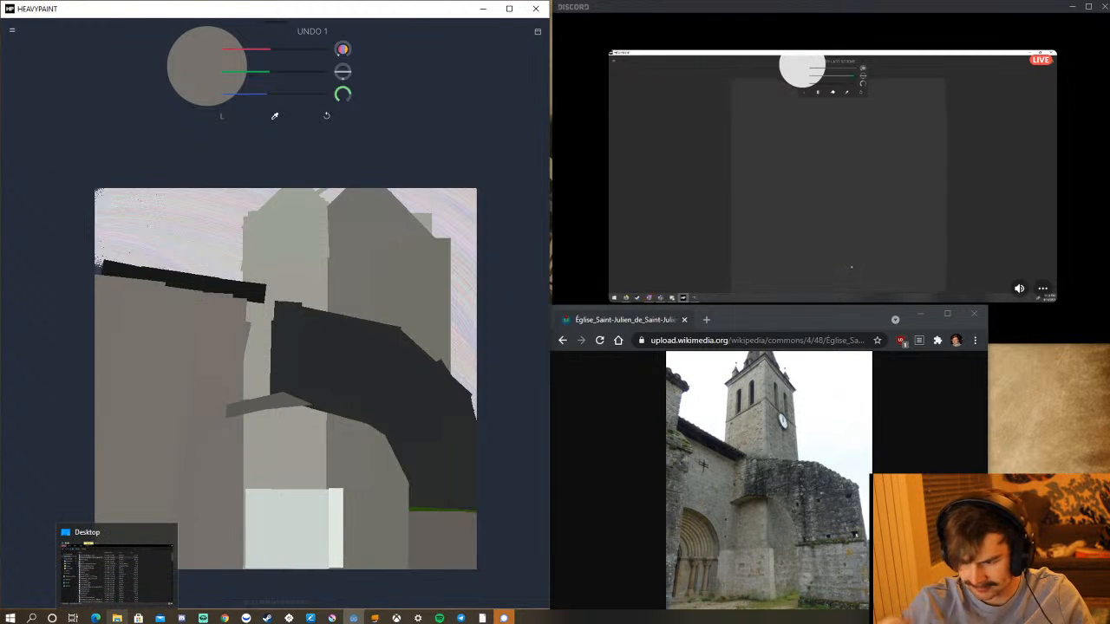
Sample the dark band's near-black and extend its end towards the left-hand wall beneath the roof strip, undoing strokes that overrun.
click(275, 115)
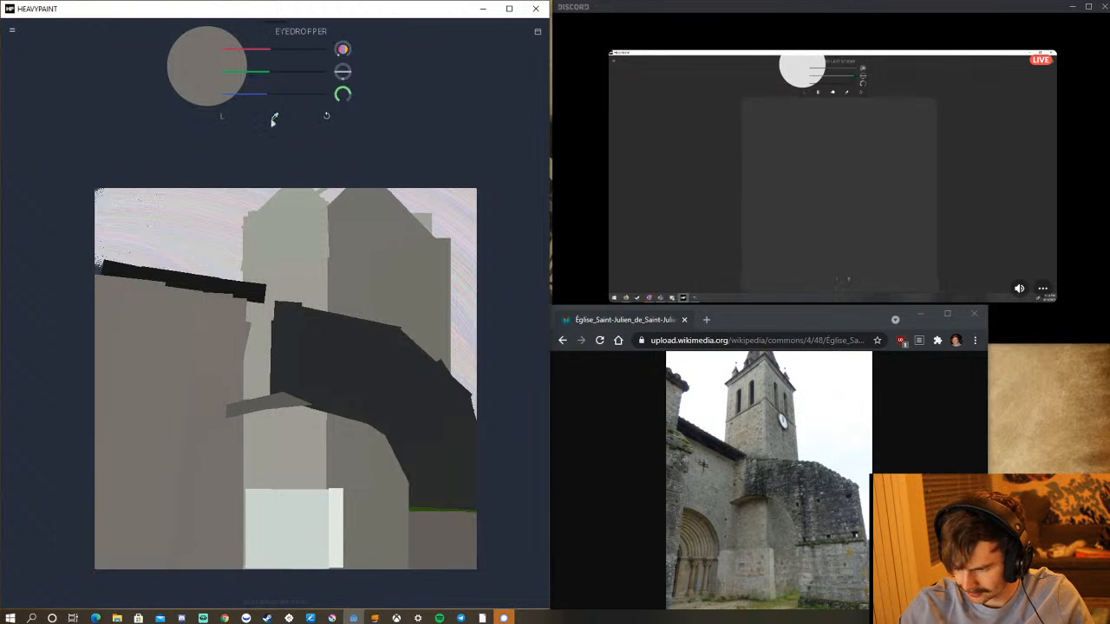
click(278, 339)
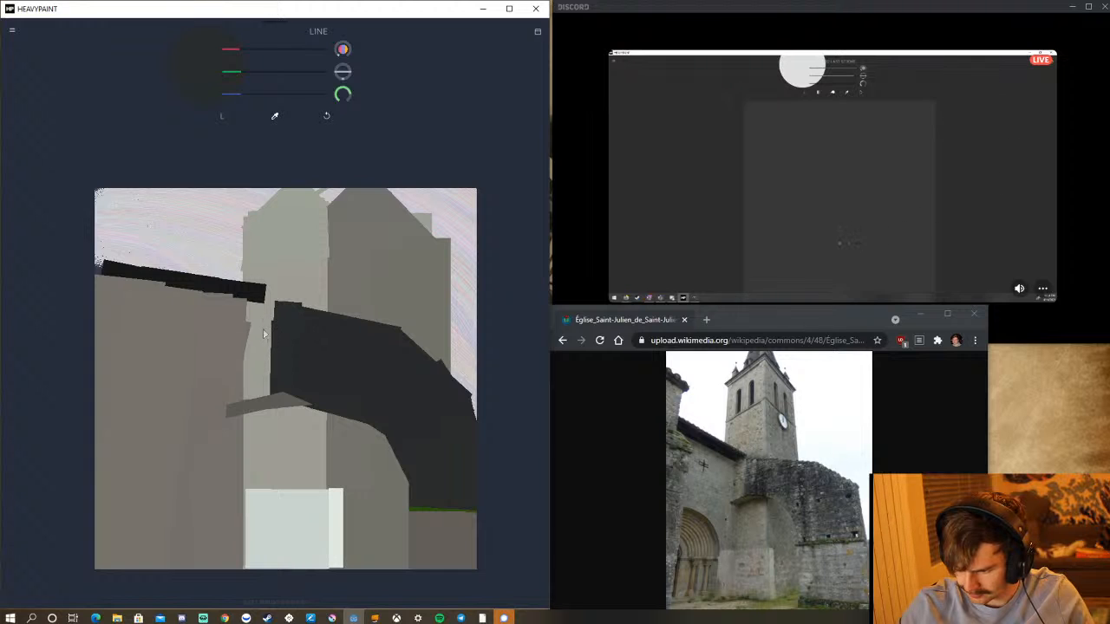
drag(263, 330, 317, 340)
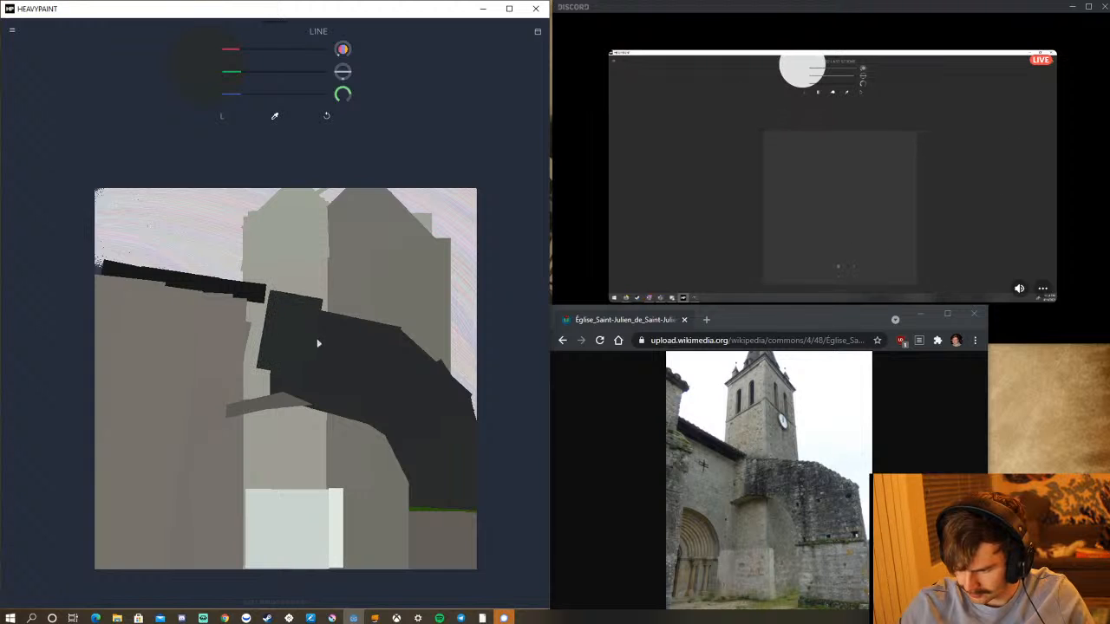
click(327, 114)
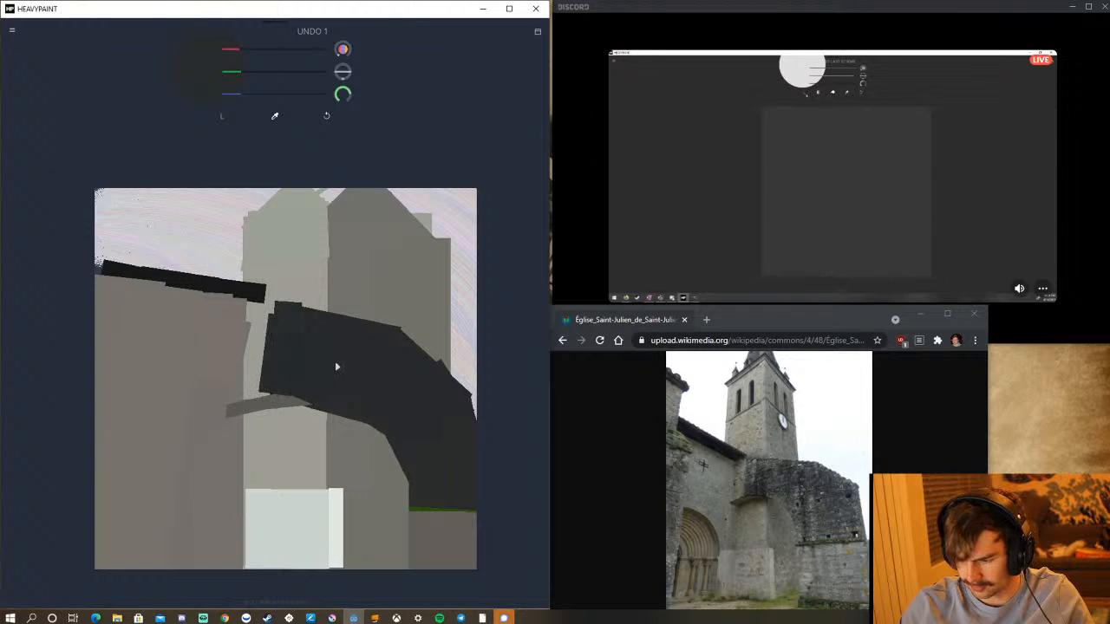
mouse_move(271, 314)
mouse_down()
mouse_move(284, 327)
mouse_move(321, 231)
mouse_up()
click(330, 115)
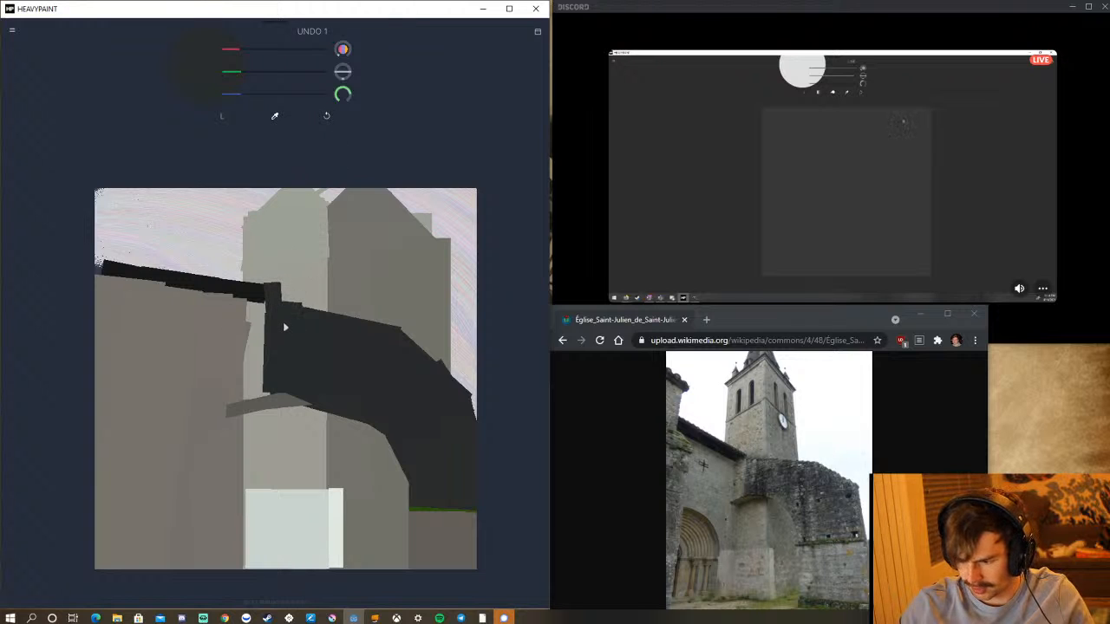
click(327, 115)
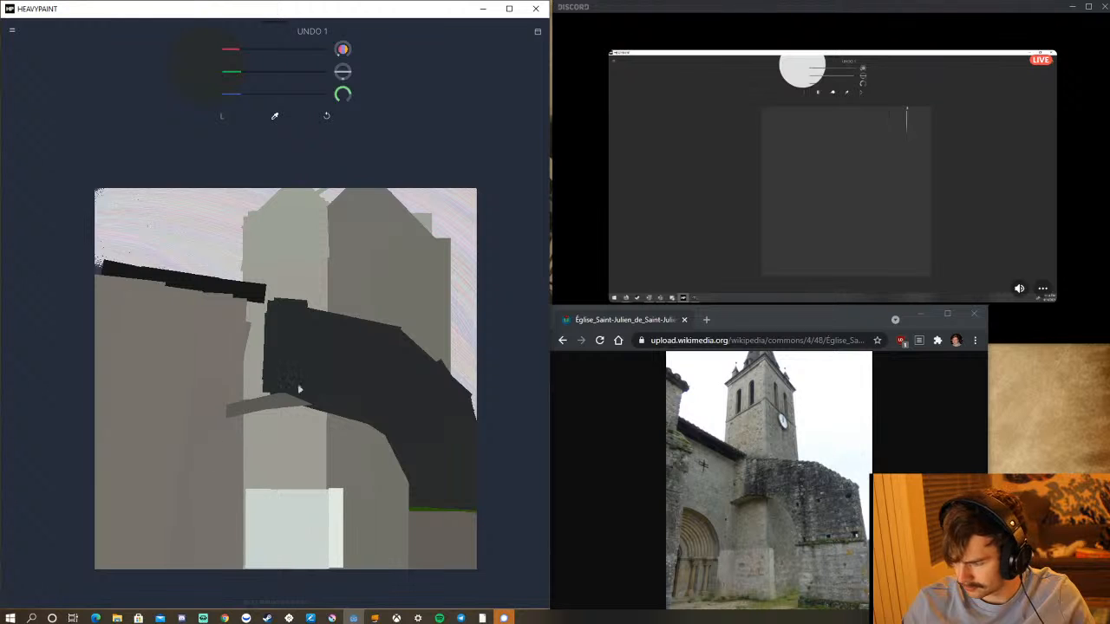
drag(275, 424, 253, 352)
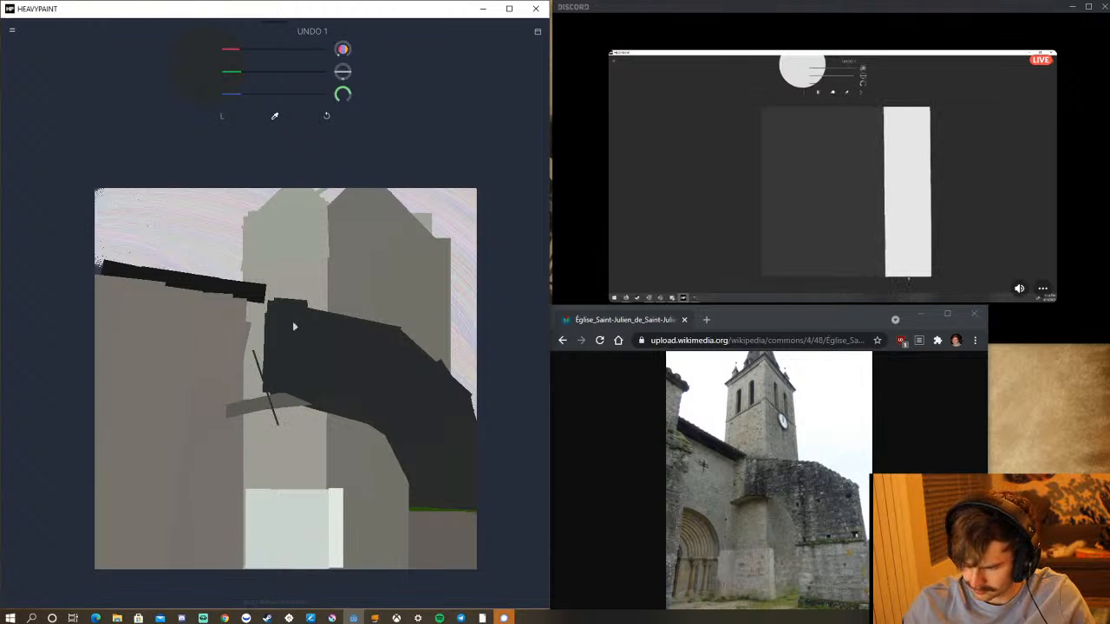
click(325, 117)
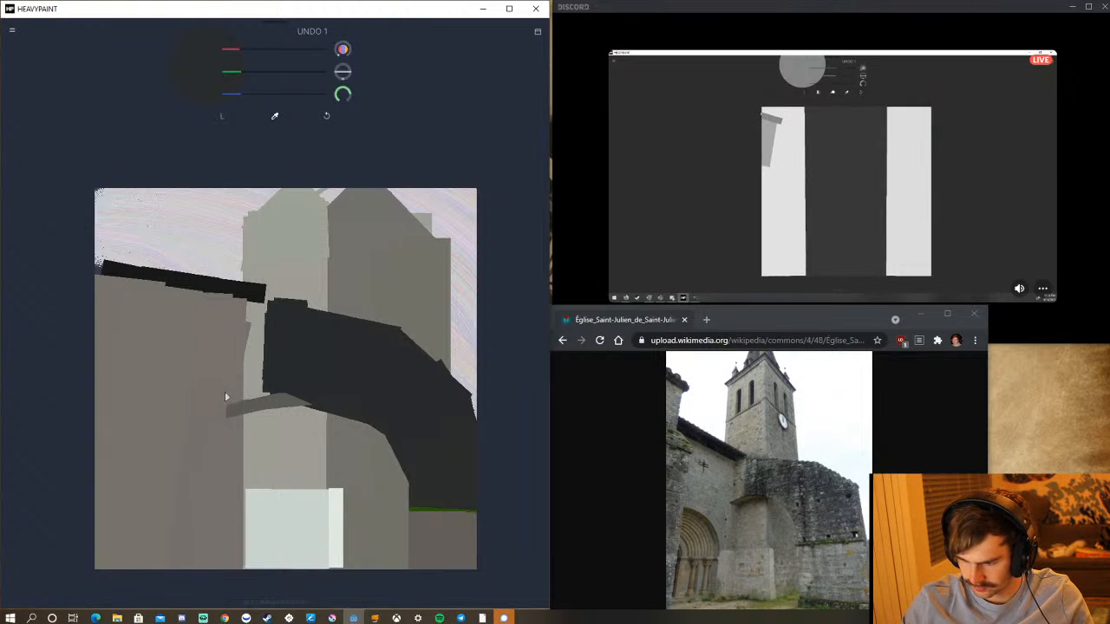
drag(224, 382, 224, 457)
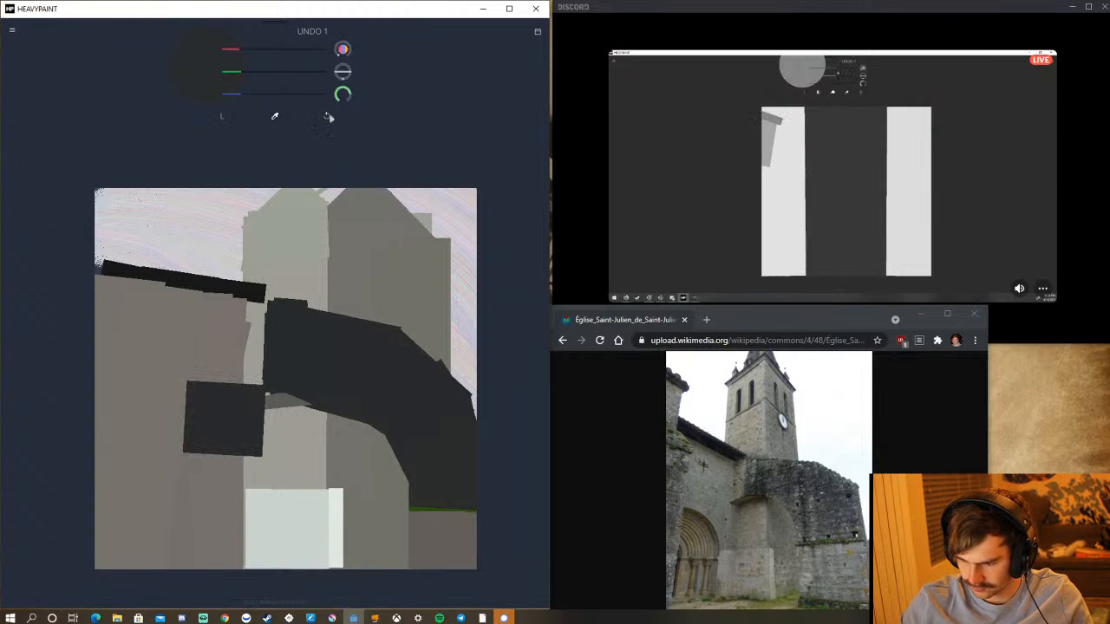
key(ctrl+z)
Sample the left-hand wall's grey and paint over the ledge's end that overlaps the wall, undoing the stroke that overruns.
key(alt)
alt+click(188, 359)
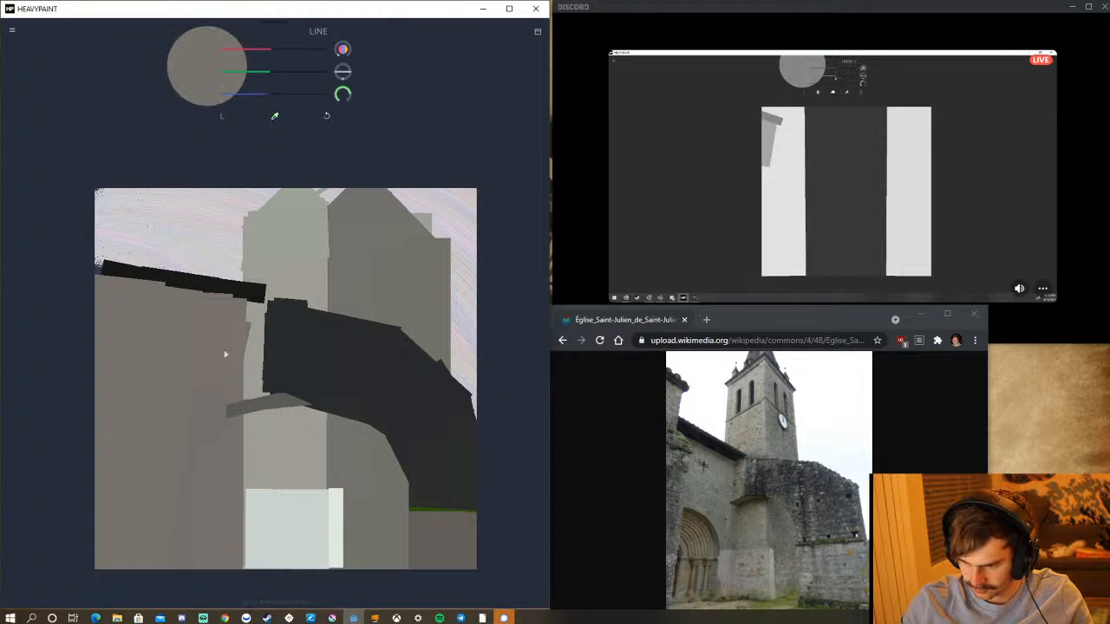
drag(218, 376, 211, 485)
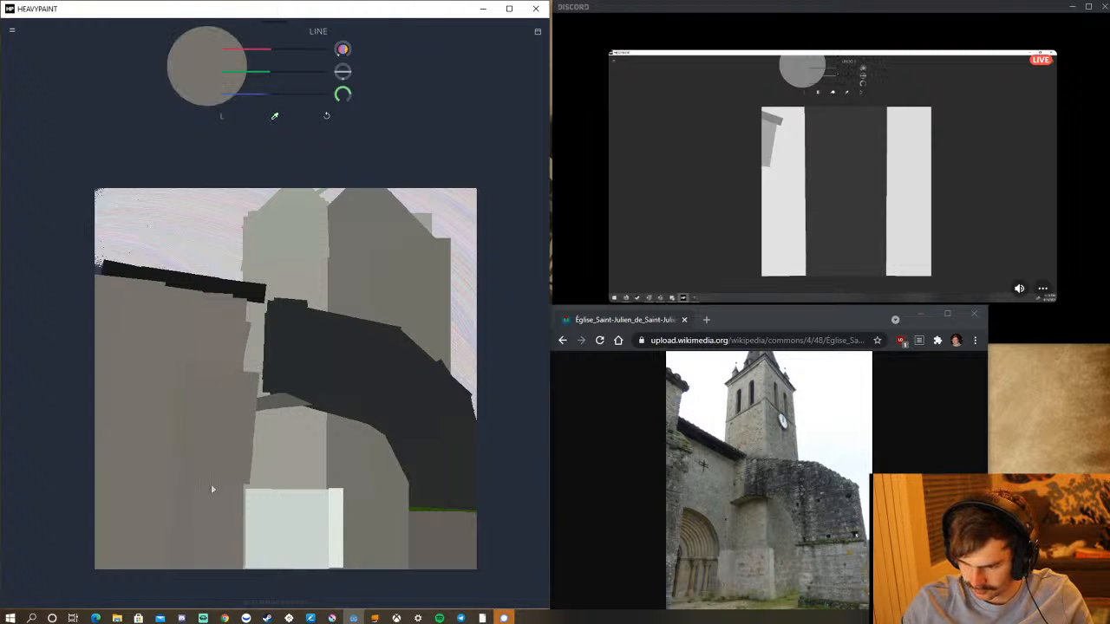
click(327, 119)
drag(204, 342, 201, 501)
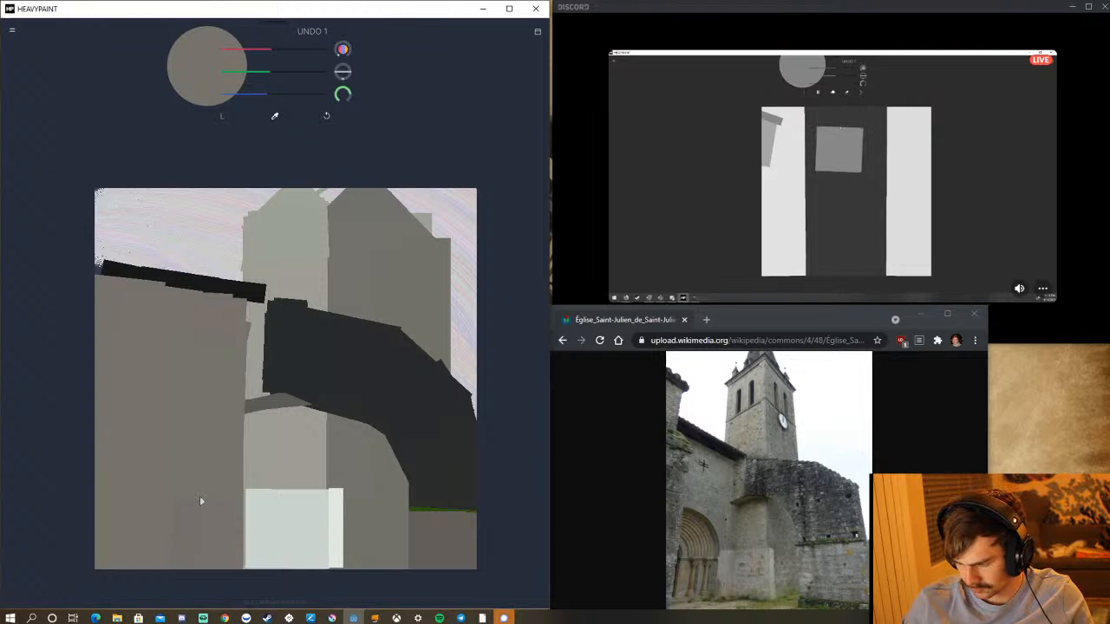
Mix a darker bluish grey by lowering green, blue and red, and try a short stroke at the canvas's left edge, undoing it.
mouse_move(269, 71)
mouse_down()
mouse_move(260, 77)
mouse_move(268, 54)
mouse_up()
drag(263, 98, 260, 94)
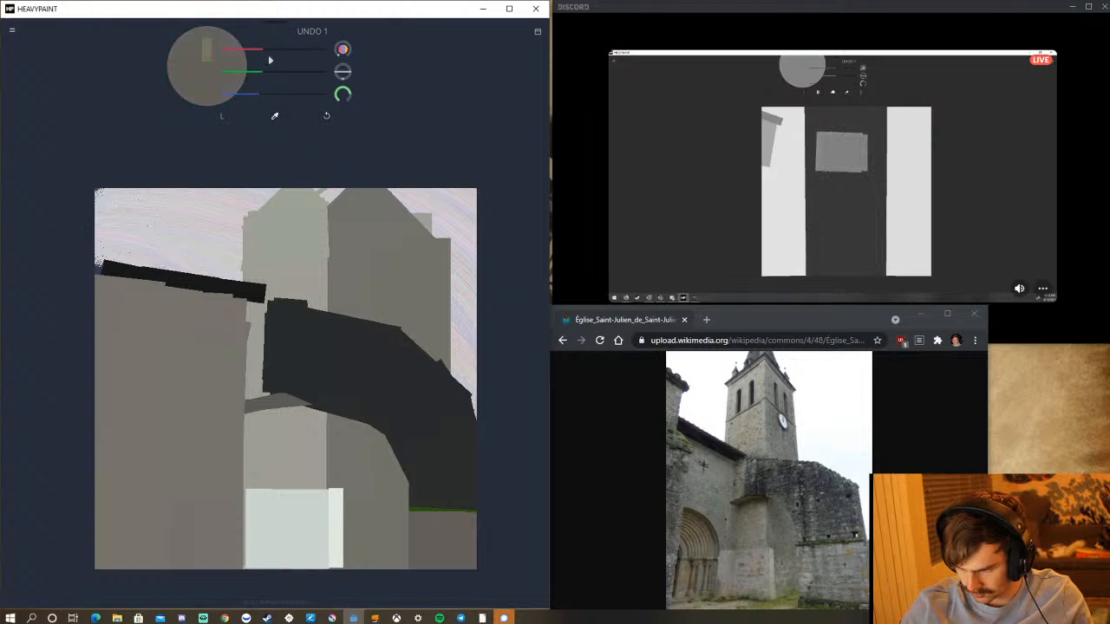
mouse_move(268, 56)
mouse_down()
mouse_move(257, 73)
mouse_move(259, 55)
mouse_up()
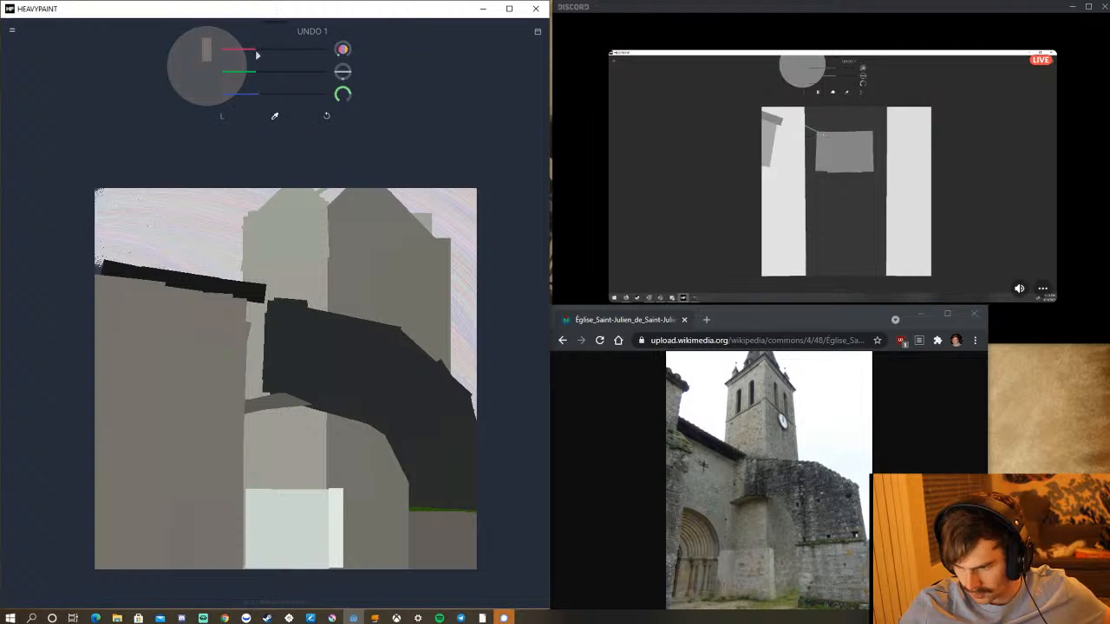
drag(258, 55, 252, 57)
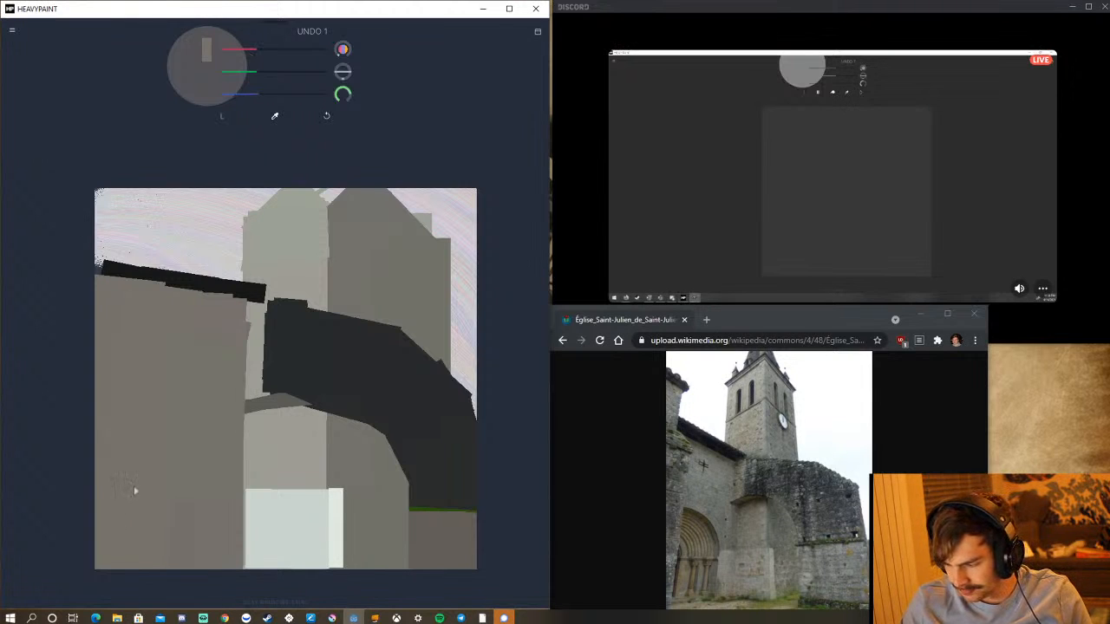
drag(100, 423, 116, 423)
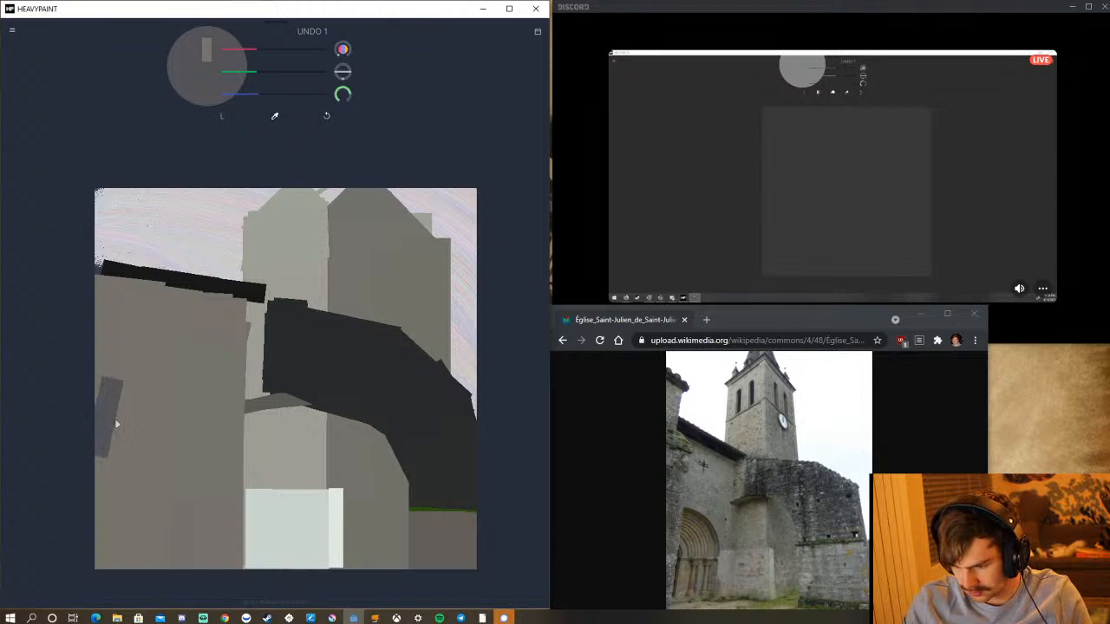
click(327, 115)
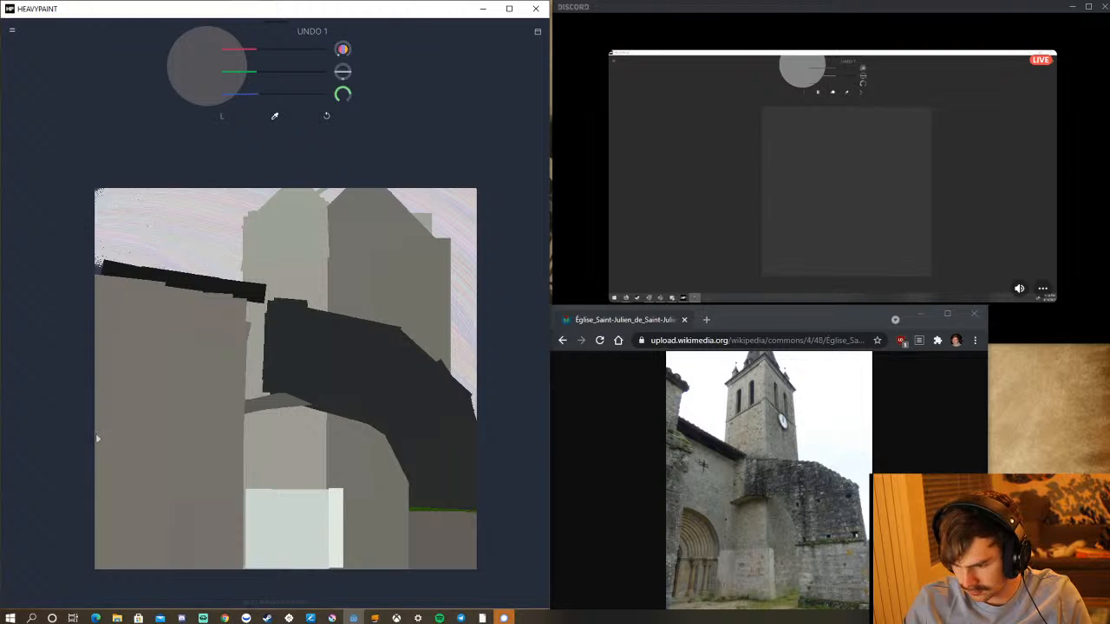
Paint a curved bluish-grey arch across the lower left-hand wall, starting at the canvas edge, undoing the stroke that overruns its outer side.
mouse_move(96, 433)
mouse_down()
mouse_move(104, 444)
mouse_move(118, 420)
mouse_move(102, 418)
mouse_move(157, 440)
mouse_up()
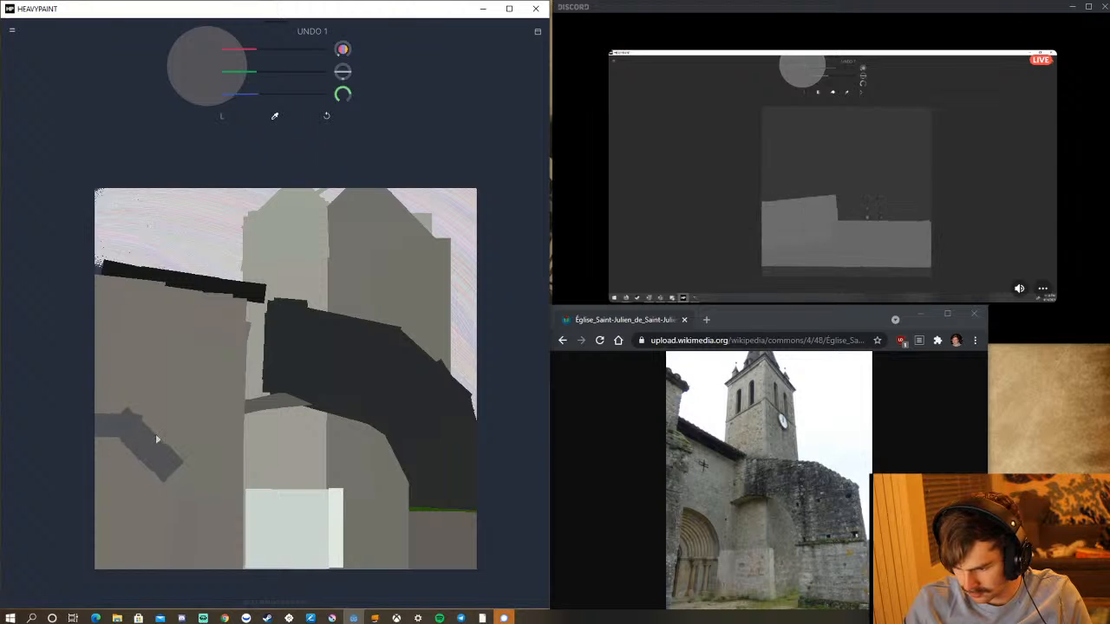
mouse_move(153, 508)
mouse_down()
mouse_move(227, 479)
mouse_move(181, 447)
mouse_up()
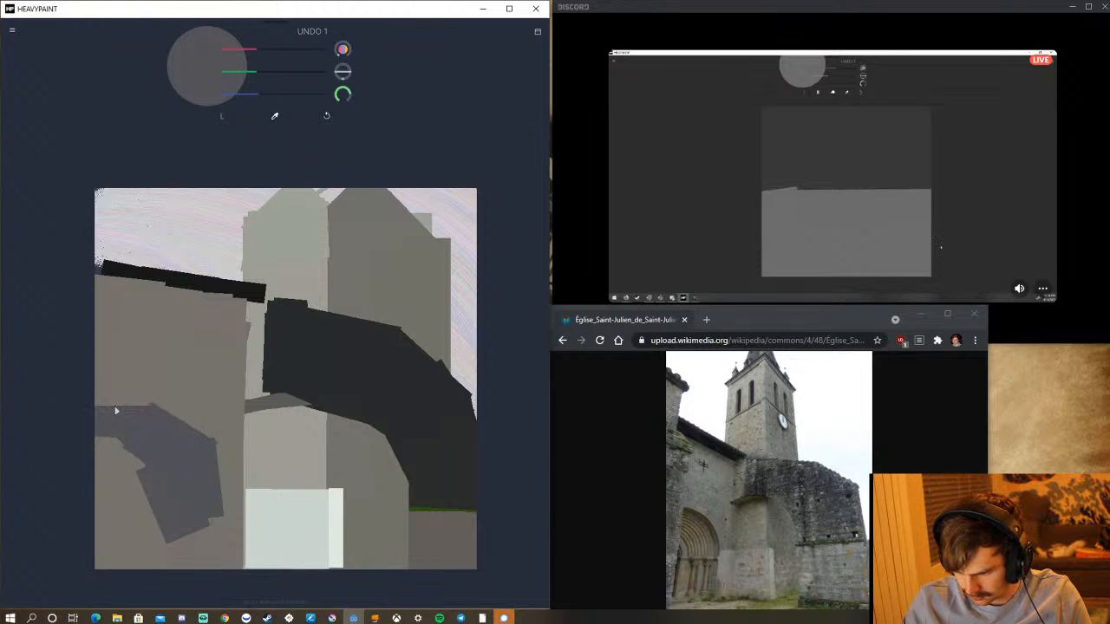
drag(116, 411, 106, 413)
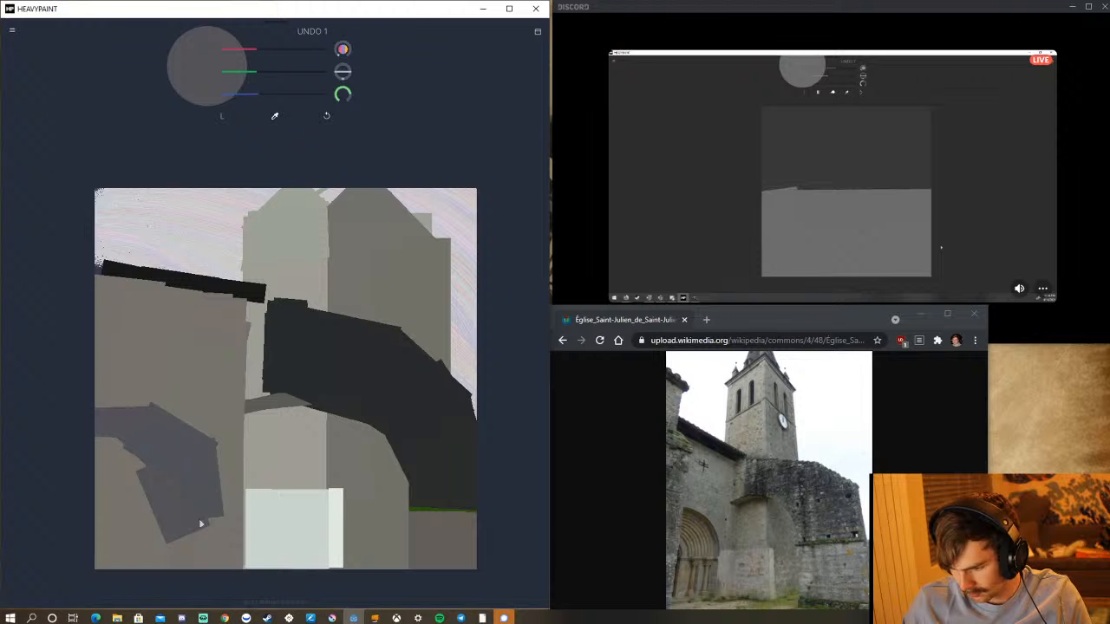
mouse_move(200, 523)
mouse_down()
mouse_move(181, 528)
mouse_move(191, 579)
mouse_up()
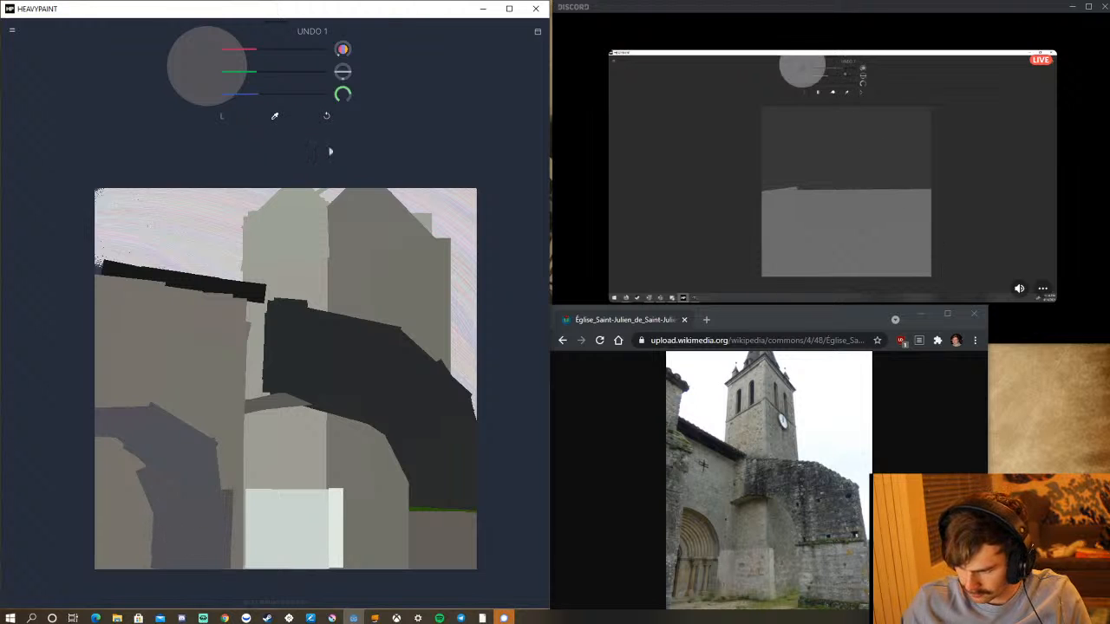
click(326, 115)
Fill the arch's interior and extend its outer side to the canvas's lower edge with vertical bluish-grey strokes, undoing one surplus stroke.
drag(149, 520, 145, 590)
mouse_move(181, 475)
mouse_down()
mouse_move(166, 582)
mouse_move(178, 595)
mouse_up()
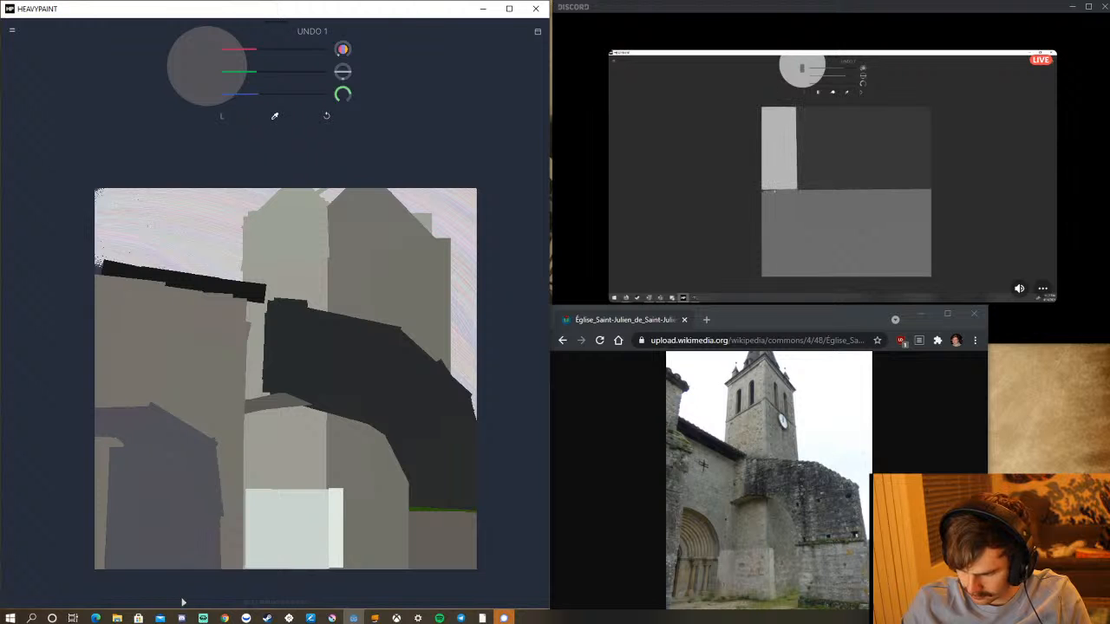
drag(109, 437, 100, 570)
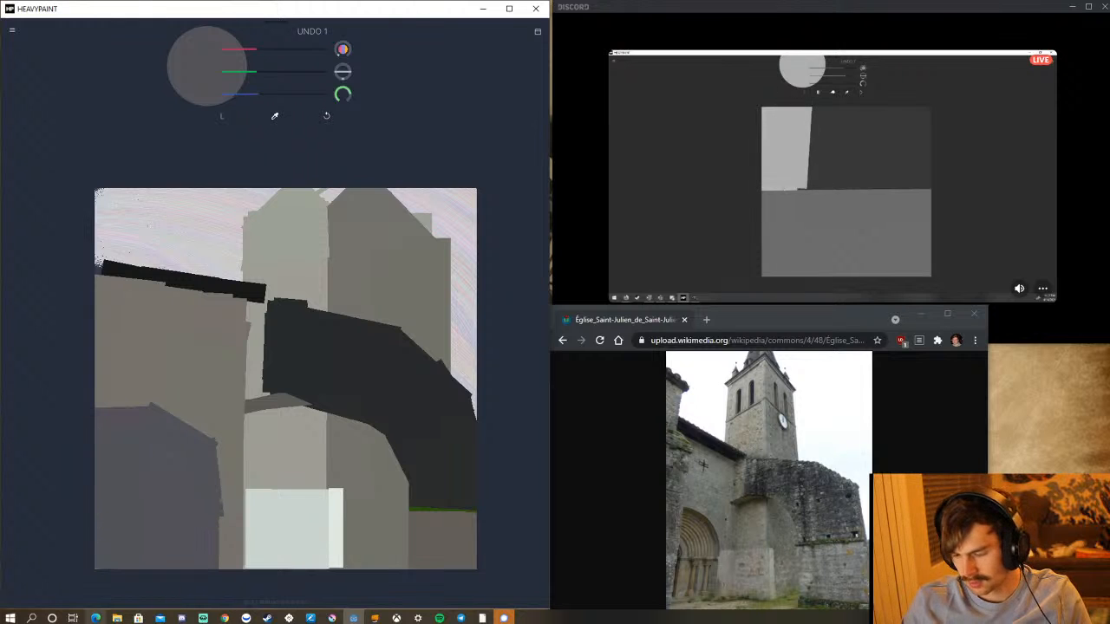
drag(189, 513, 190, 572)
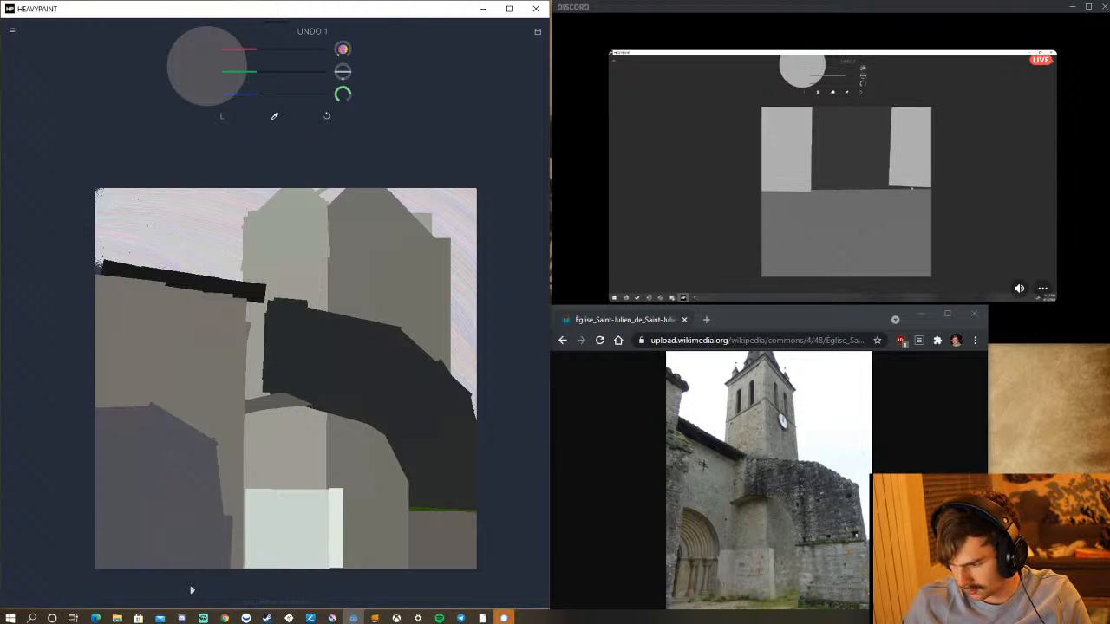
click(325, 117)
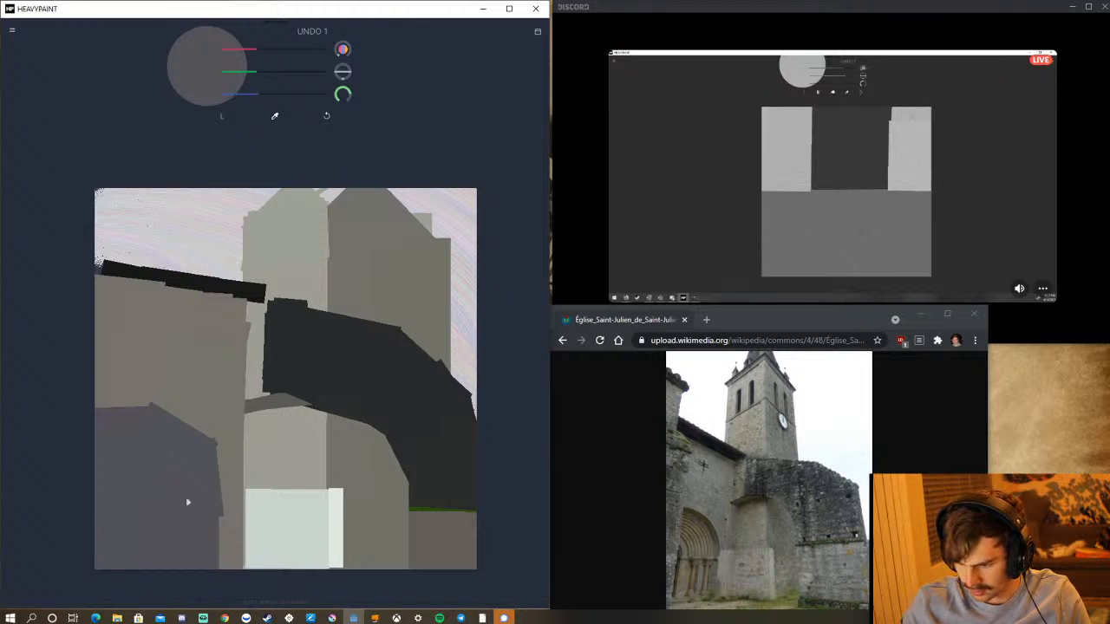
drag(188, 494, 188, 585)
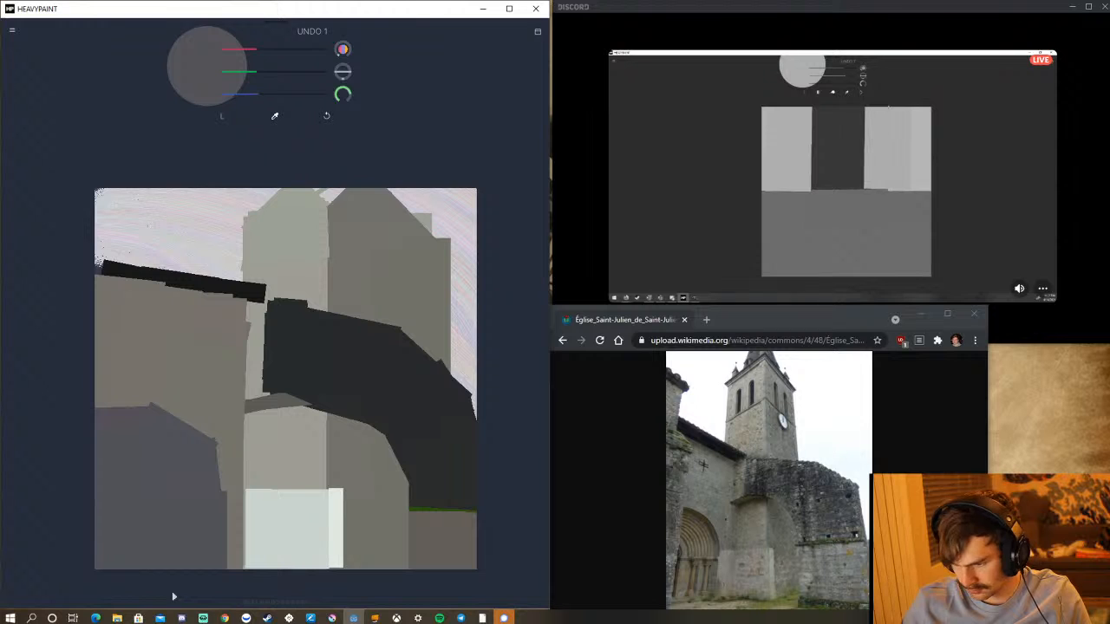
Sample the light block's off-white and paint a slanted strip between the block and the arch, undoing badly placed attempts.
click(276, 116)
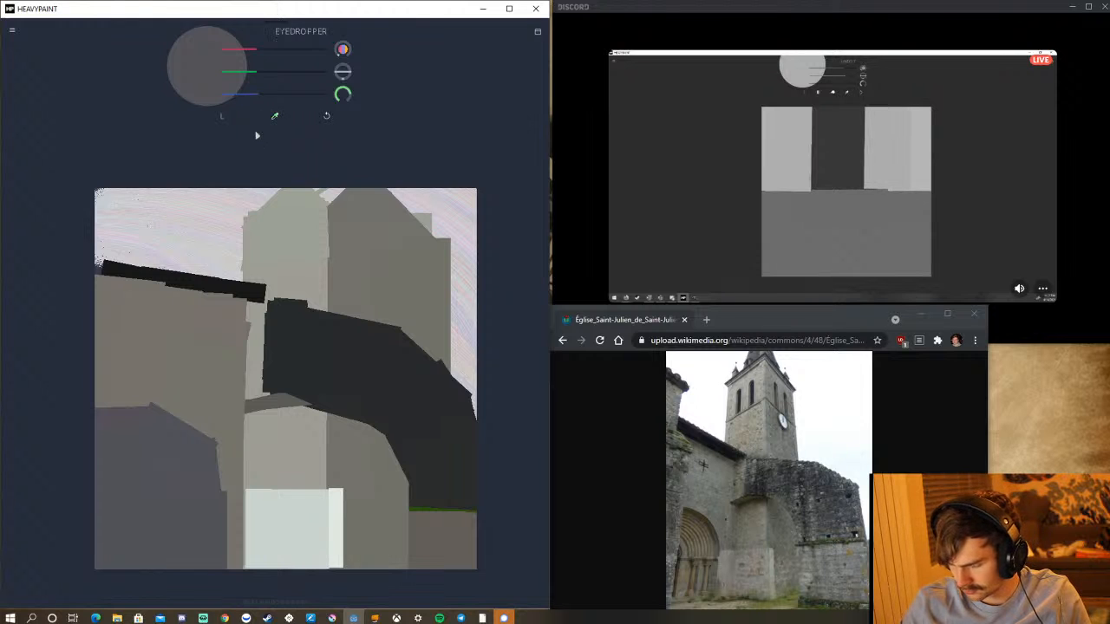
click(335, 513)
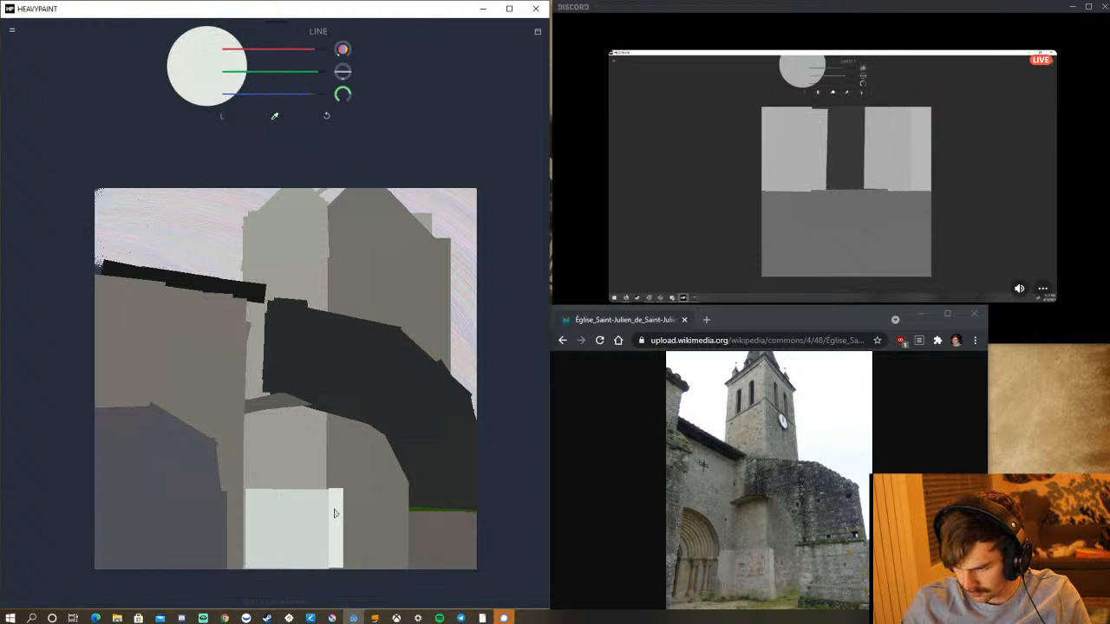
mouse_move(248, 534)
mouse_down()
mouse_move(220, 529)
mouse_move(226, 539)
mouse_up()
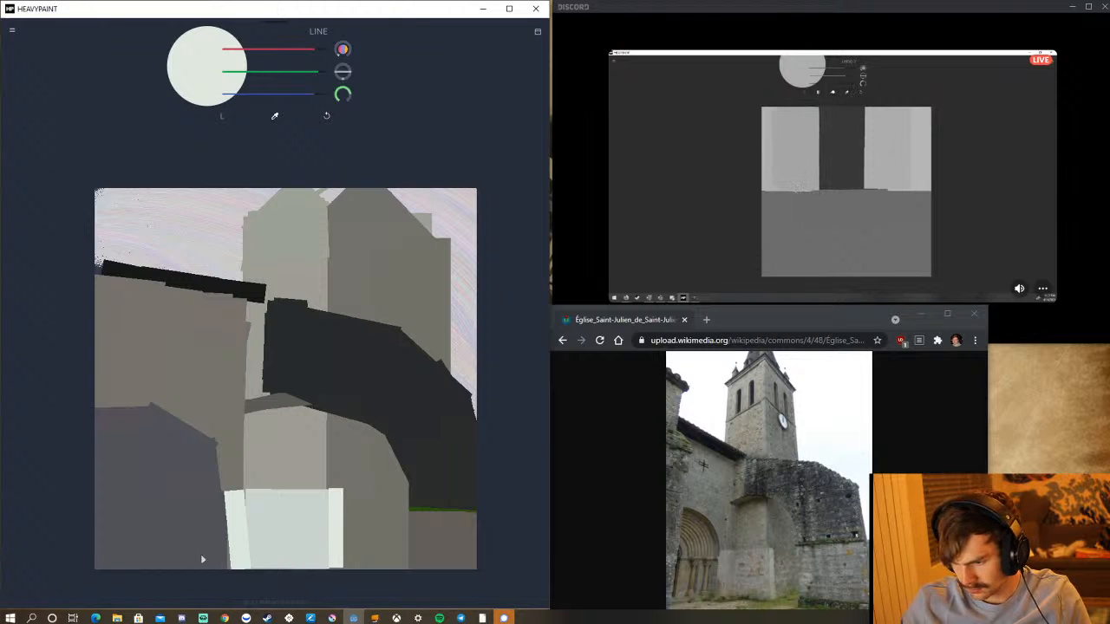
click(326, 116)
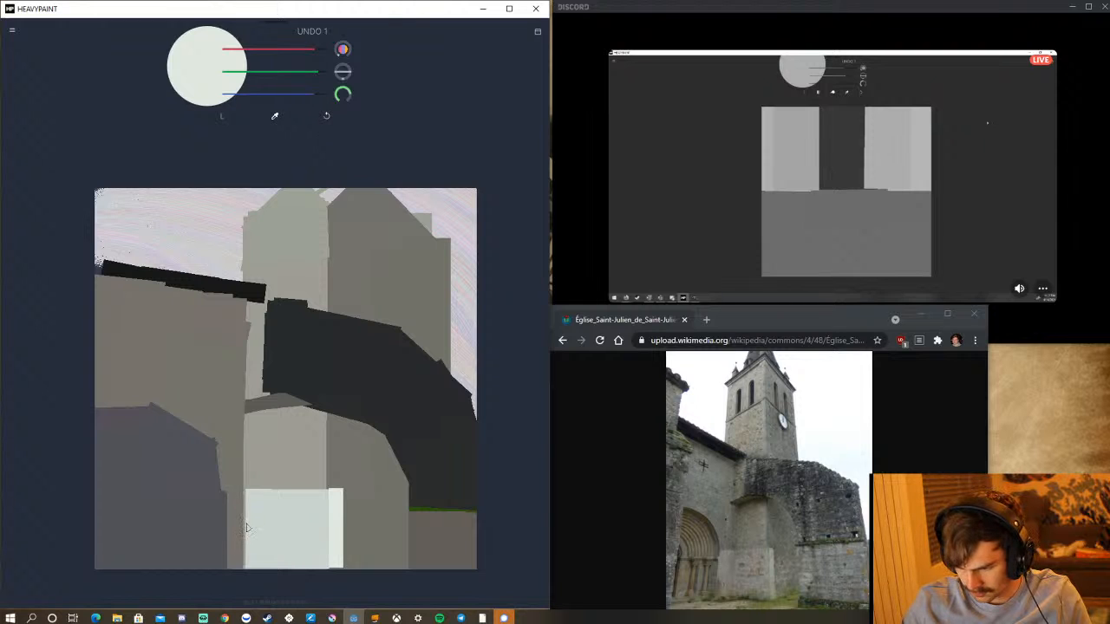
mouse_move(247, 528)
mouse_down()
mouse_move(224, 492)
mouse_move(224, 565)
mouse_move(227, 520)
mouse_move(222, 533)
mouse_move(218, 521)
mouse_up()
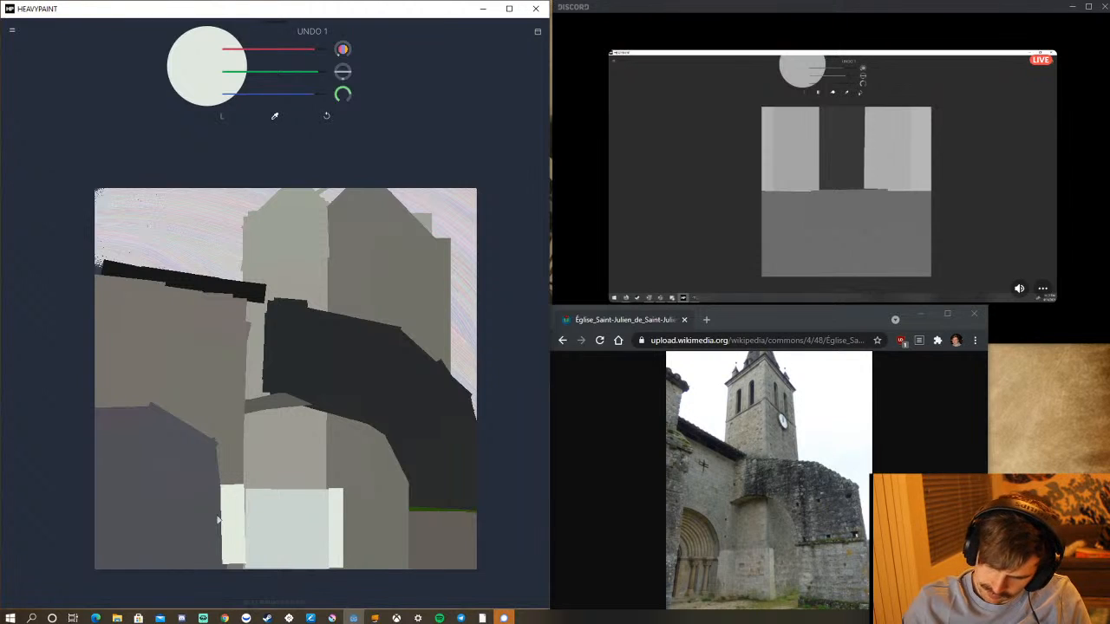
click(326, 116)
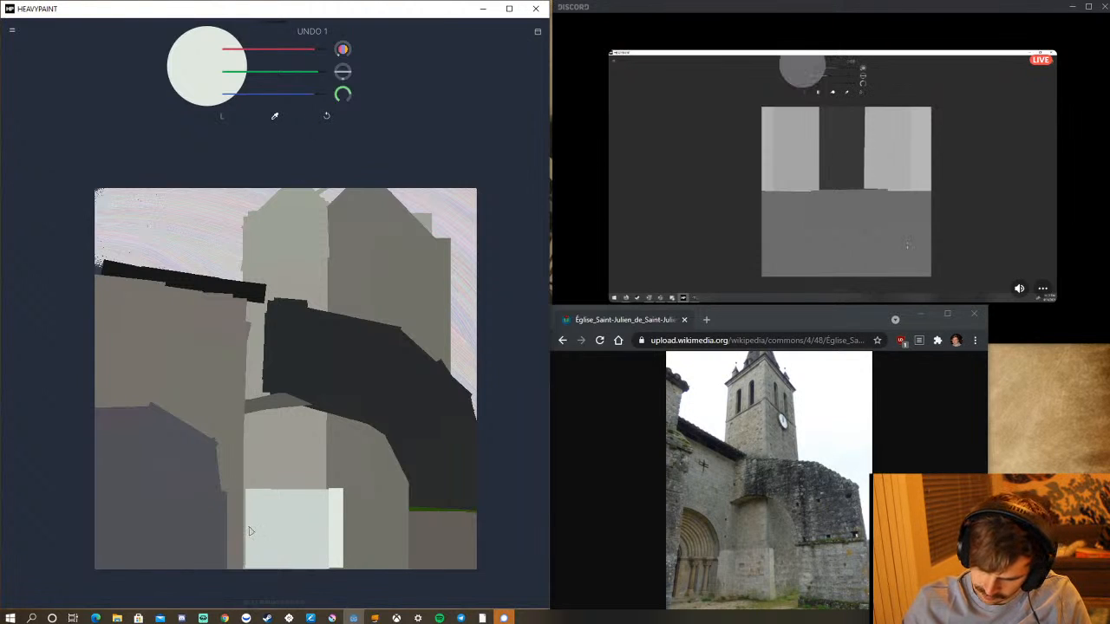
mouse_move(249, 531)
mouse_down()
mouse_move(233, 529)
mouse_move(235, 538)
mouse_move(222, 523)
mouse_up()
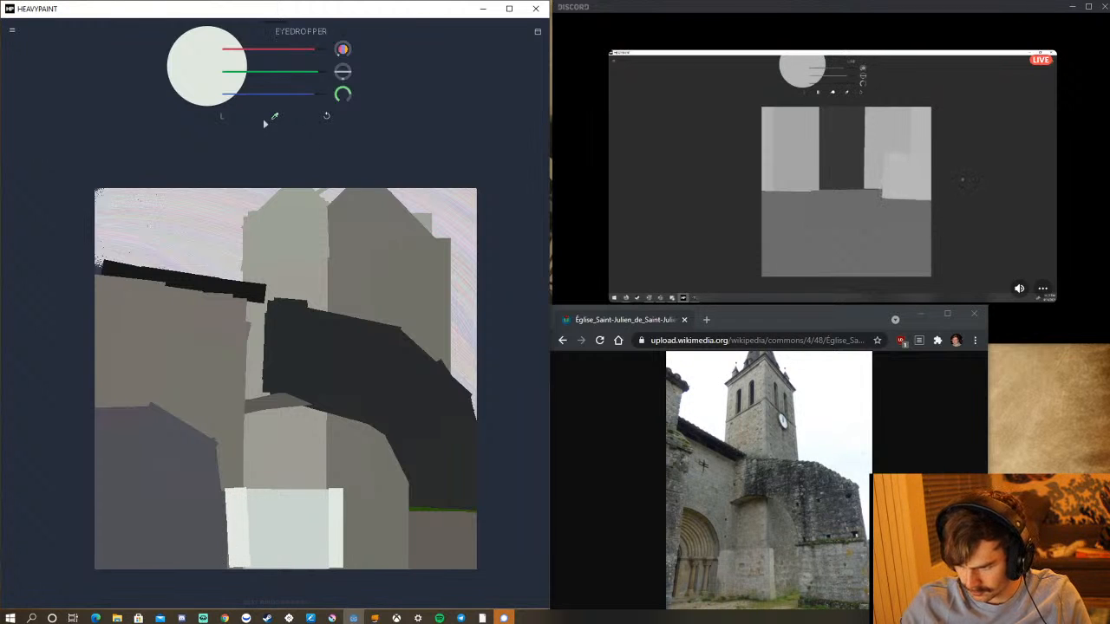
Sample the warm grey of the wall beside the light block and set the Line brush size to 118.
click(248, 562)
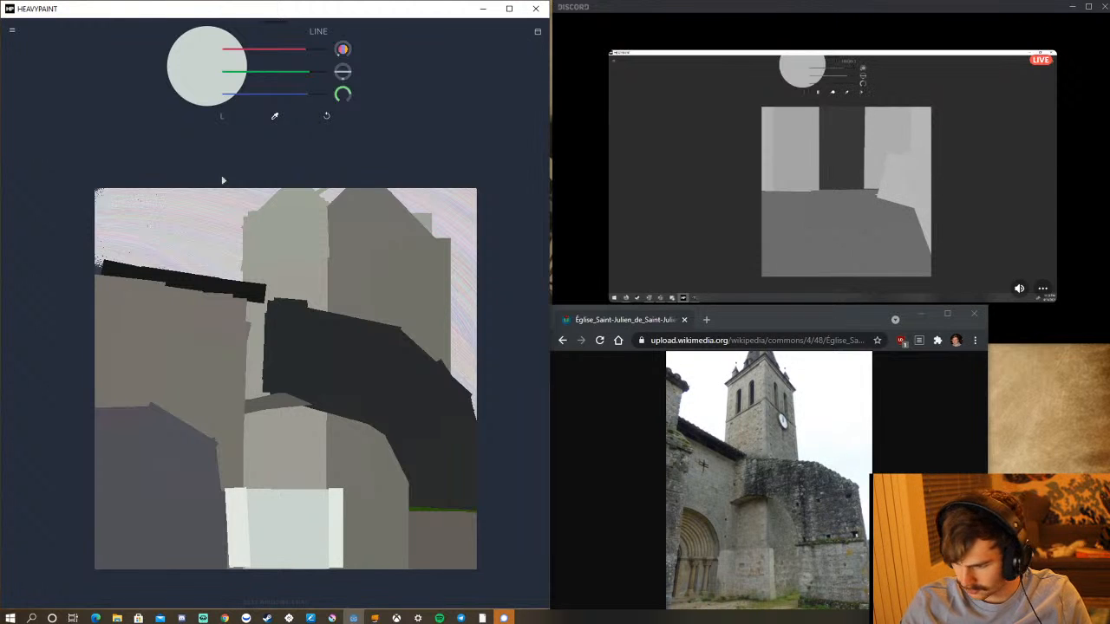
click(274, 117)
click(377, 512)
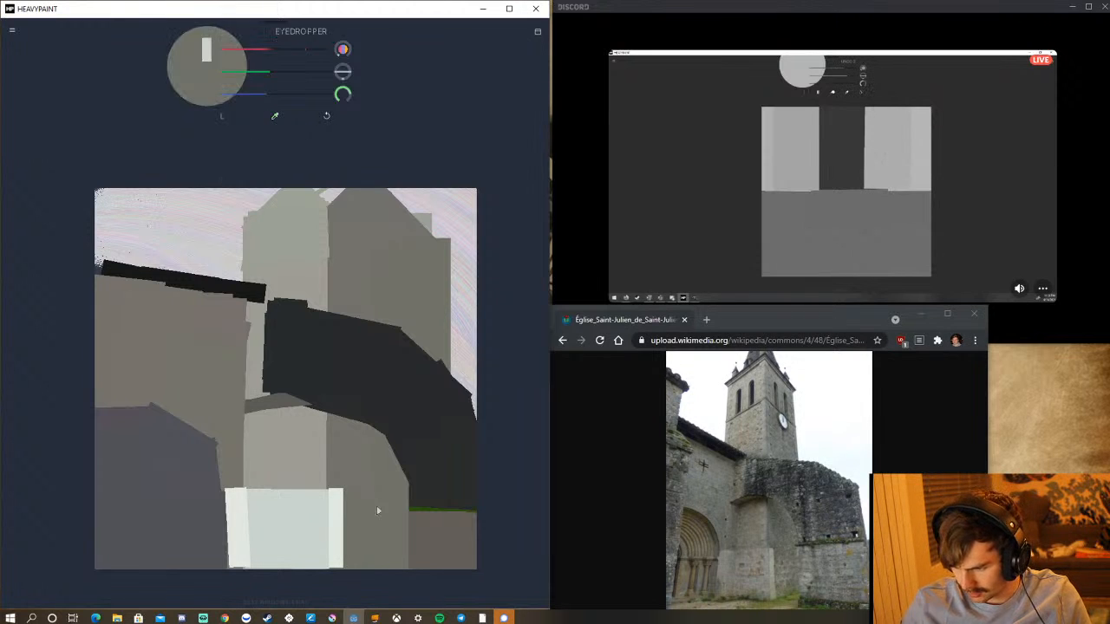
click(222, 118)
click(179, 104)
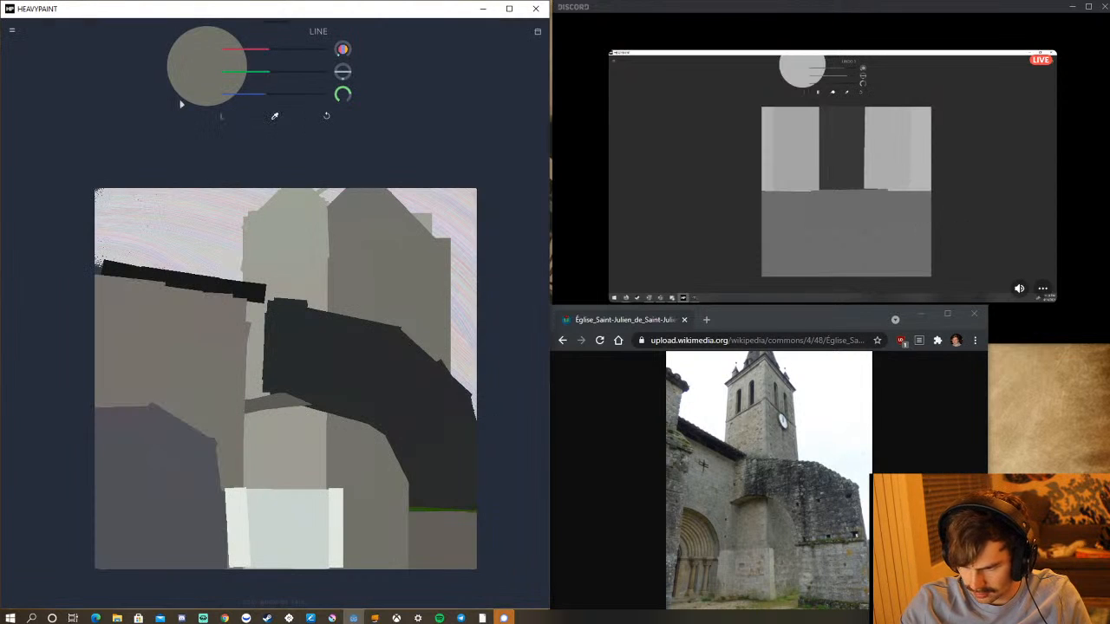
drag(347, 93, 362, 40)
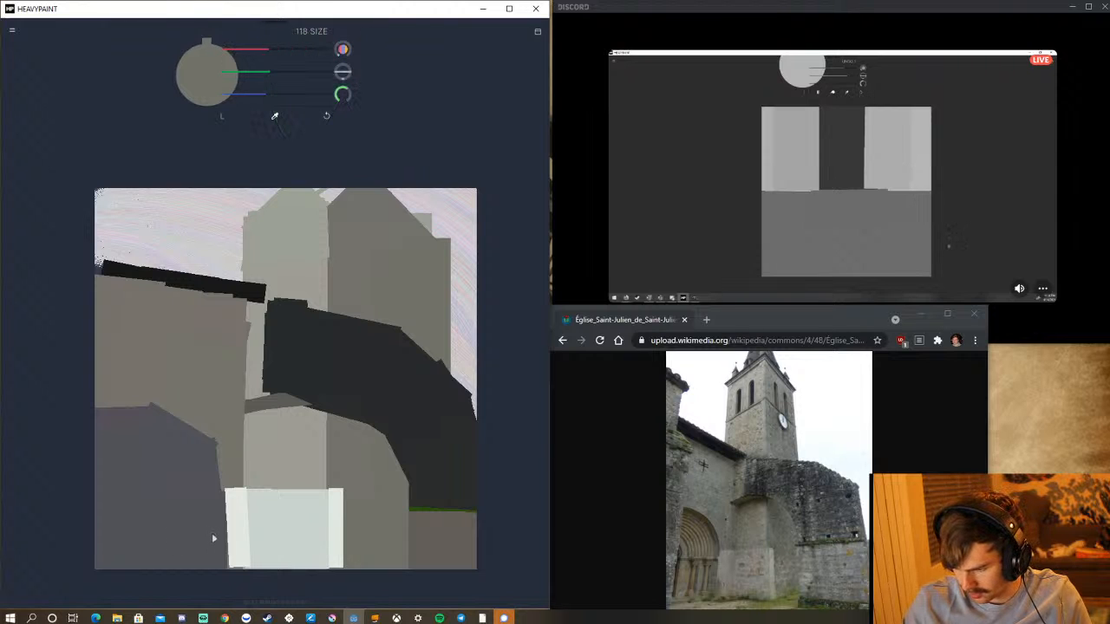
Paint a narrow curved warm-grey edge inside the bluish-grey arch, rising from the canvas's lower edge, undoing one misplaced stroke.
mouse_move(214, 539)
mouse_down()
mouse_move(195, 538)
mouse_move(216, 512)
mouse_up()
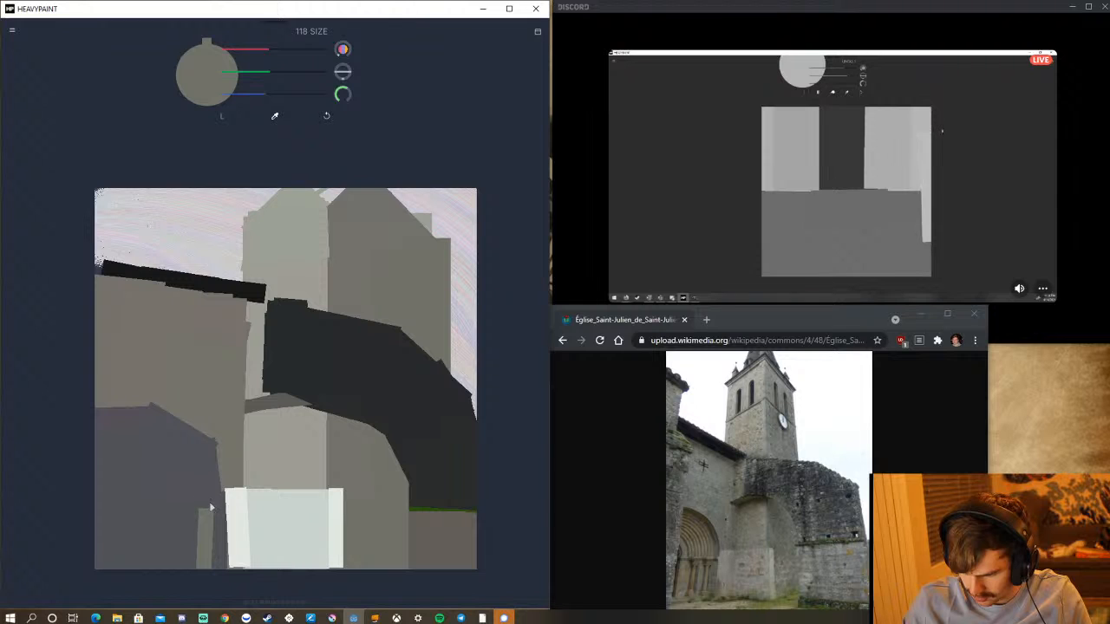
drag(201, 504, 178, 477)
key(ctrl+z)
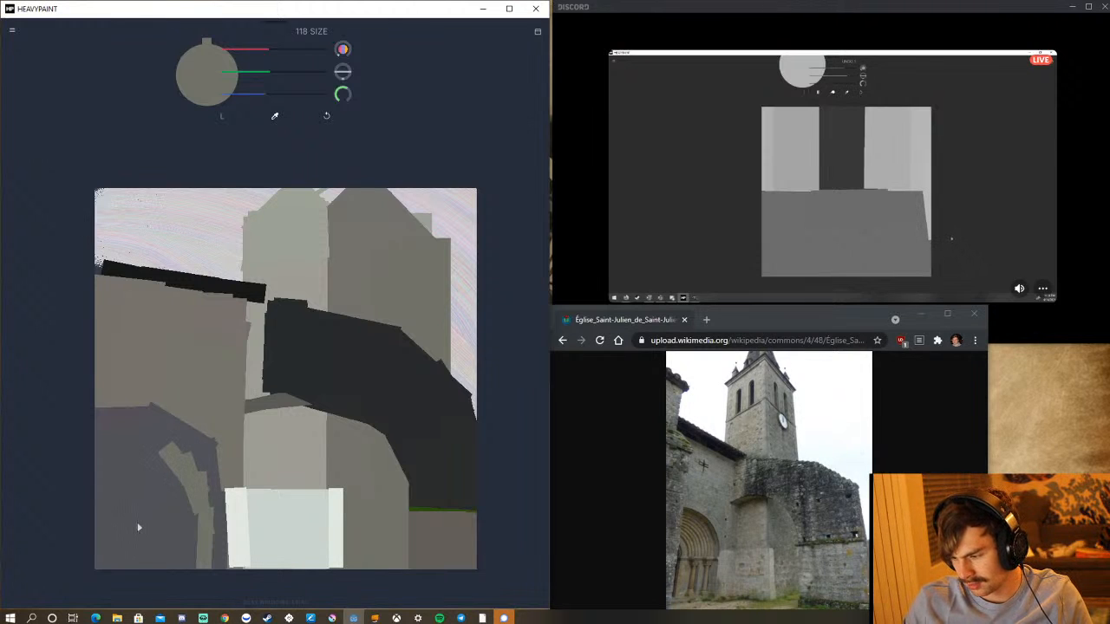
drag(180, 451, 192, 473)
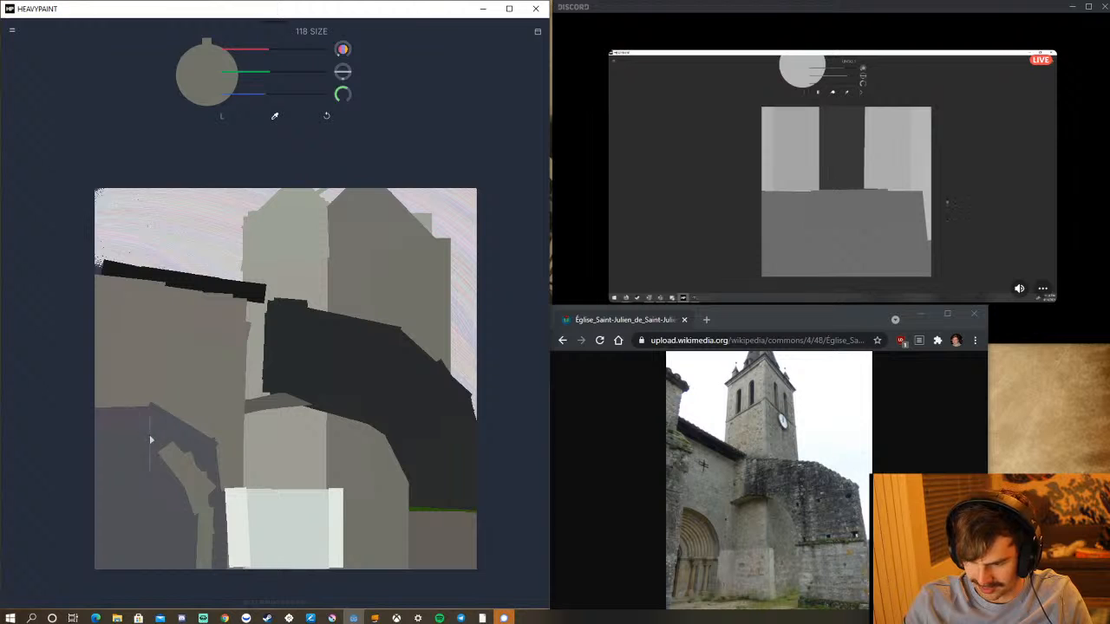
Fill the inner arch down to the canvas's lower edge with warm grey, and tidy its right-hand edge using a sampled dark grey.
mouse_move(151, 441)
mouse_down()
mouse_move(146, 452)
mouse_move(104, 433)
mouse_move(124, 450)
mouse_move(101, 449)
mouse_move(133, 561)
mouse_up()
drag(125, 460, 164, 584)
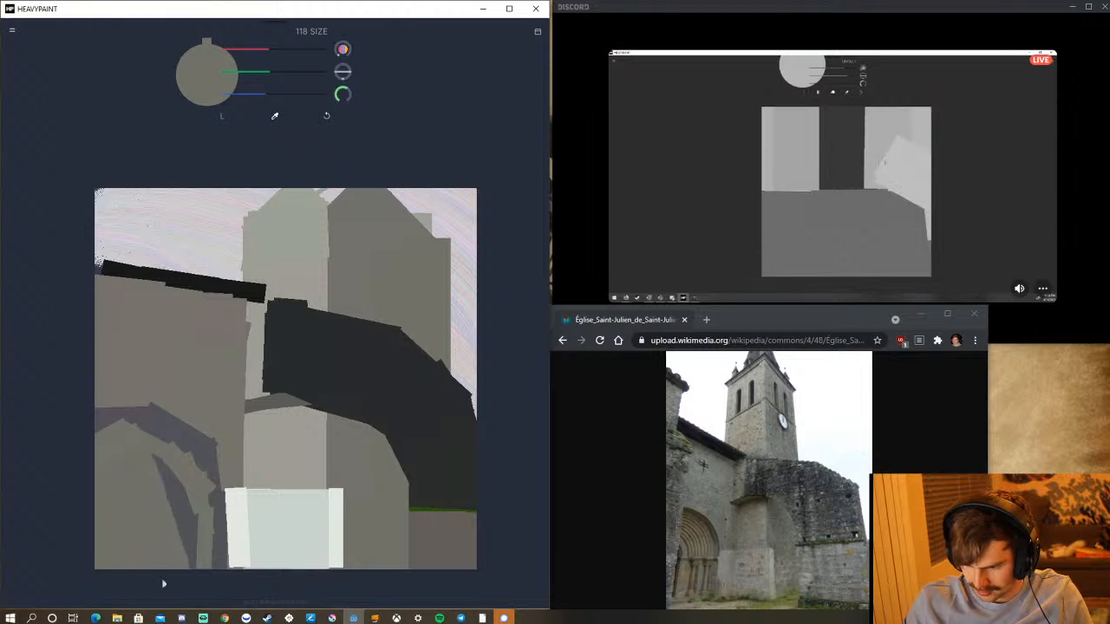
drag(141, 471, 169, 574)
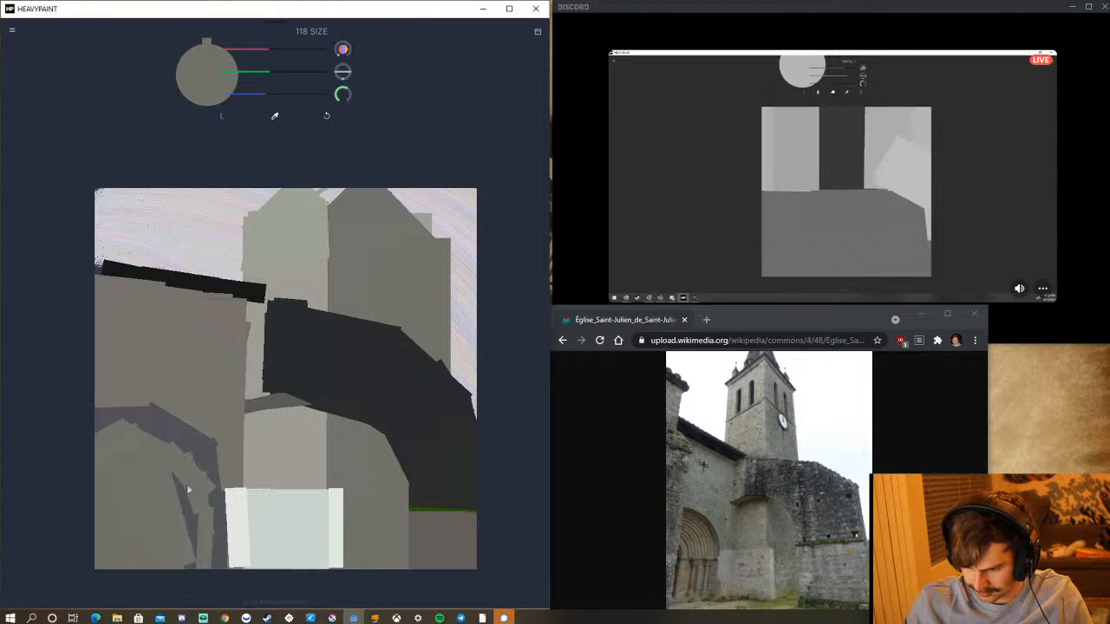
drag(177, 509, 187, 568)
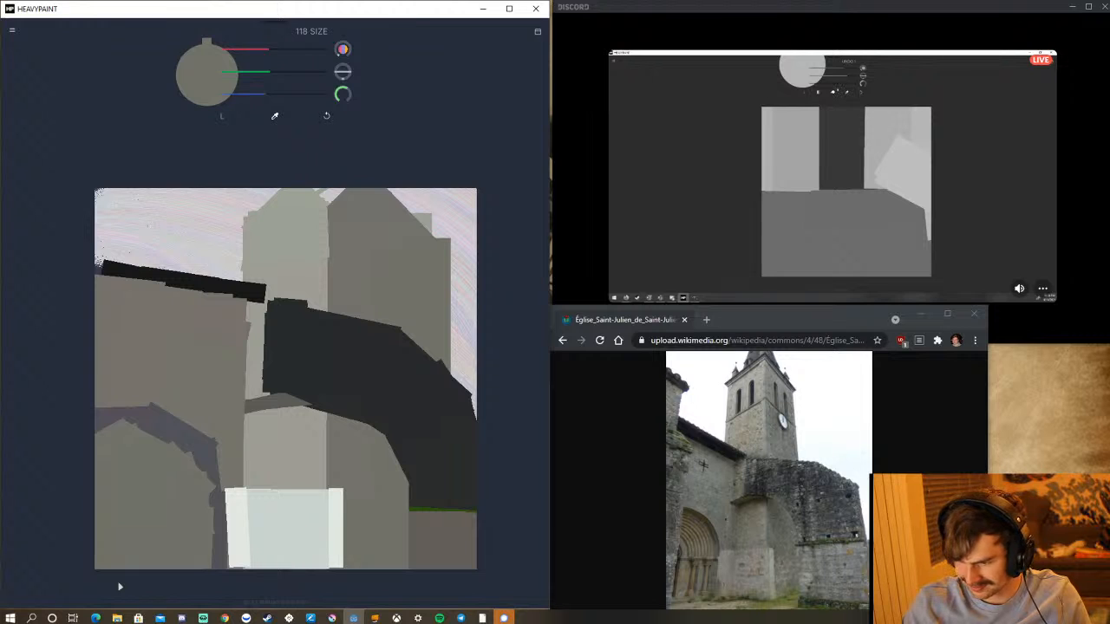
mouse_move(275, 117)
mouse_down()
mouse_move(207, 467)
mouse_move(218, 497)
mouse_move(205, 503)
mouse_up()
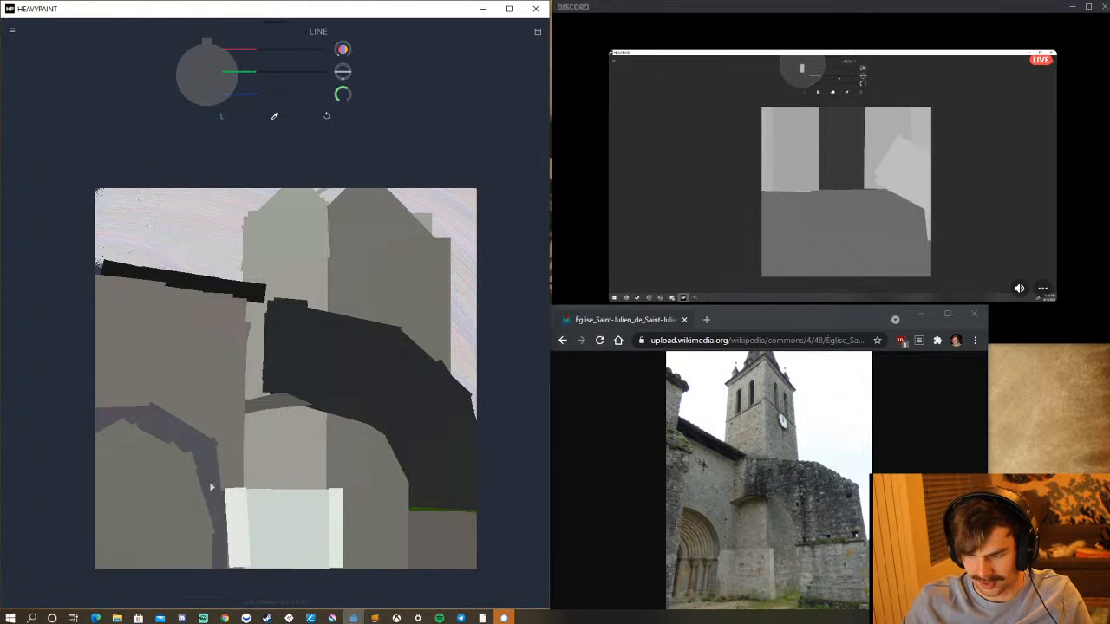
drag(206, 486, 217, 483)
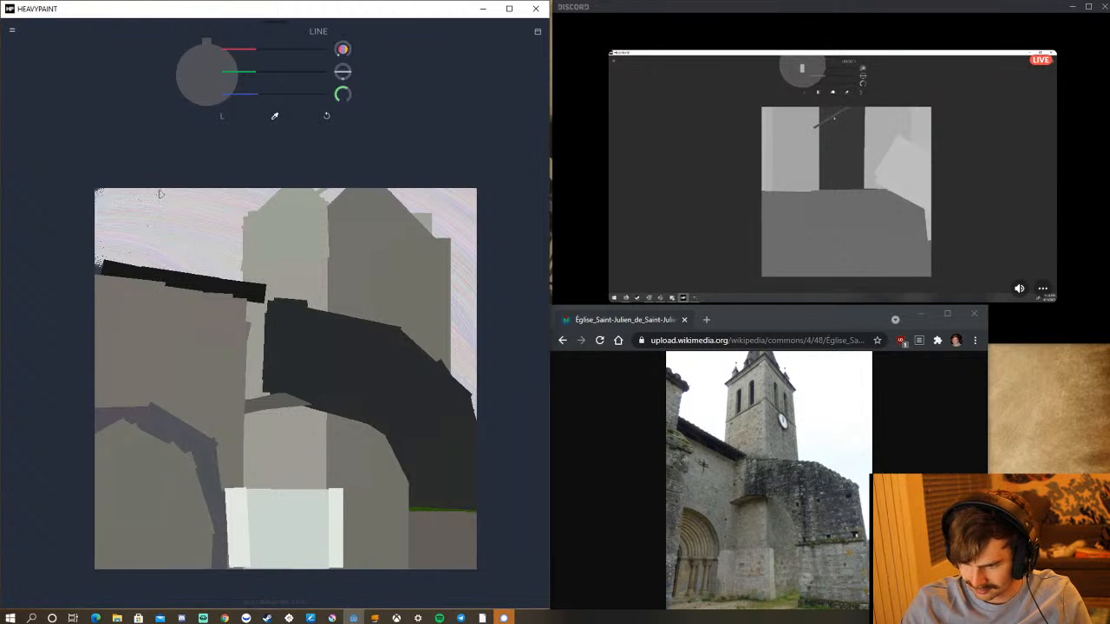
Extend the dark roof strip to the canvas's left-hand edge using its sampled near-black.
drag(97, 277, 97, 262)
click(274, 116)
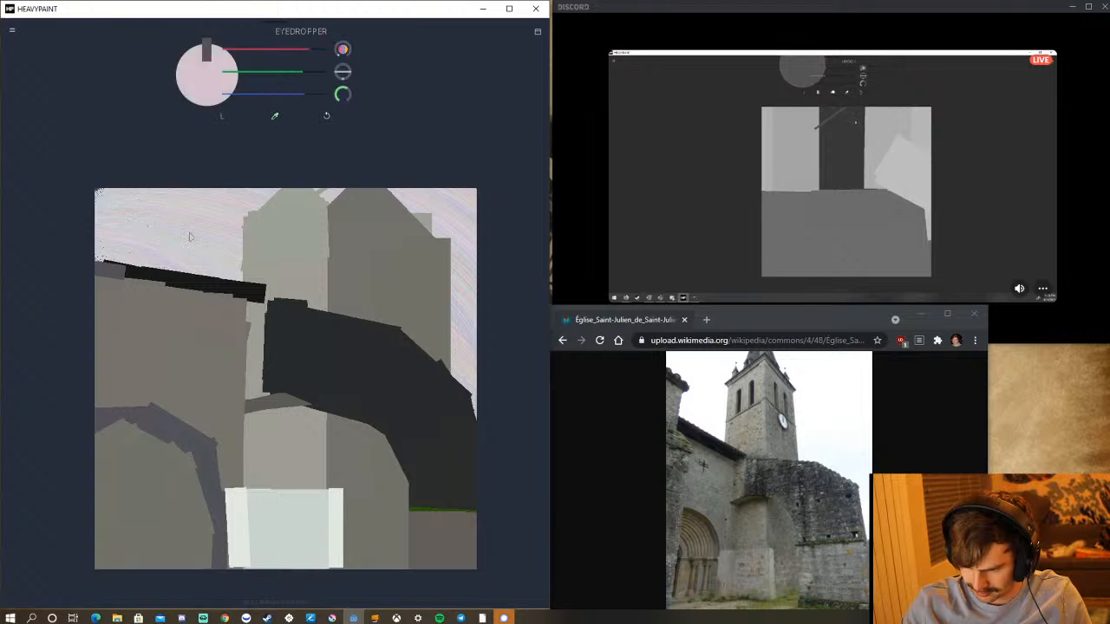
click(171, 281)
drag(102, 279, 98, 256)
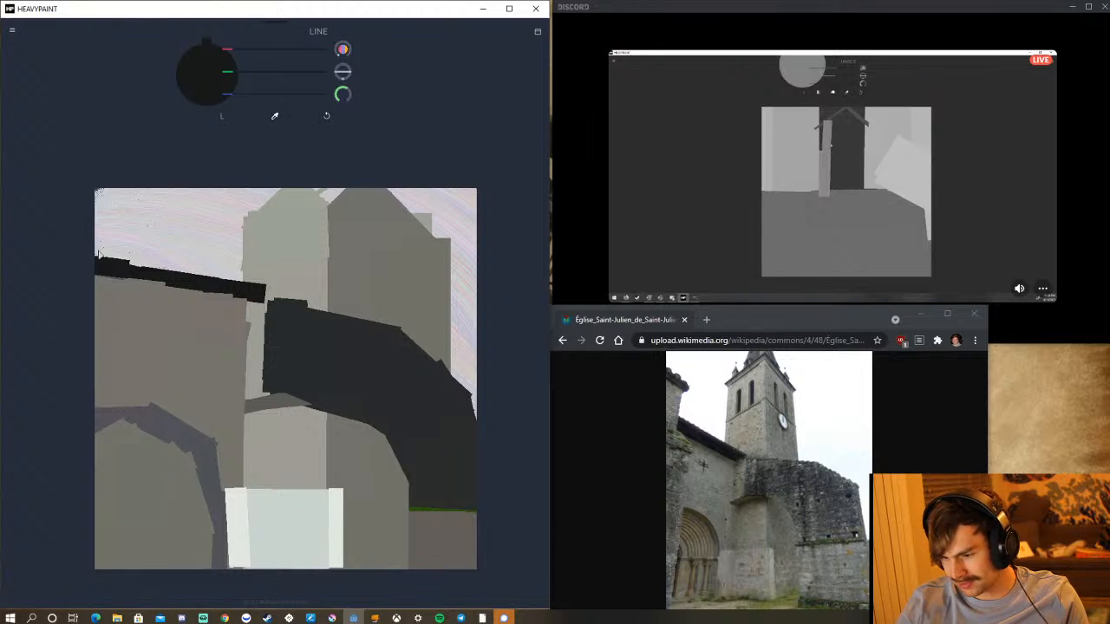
Add the Circle brush to the favourite brushes and return to the canvas.
click(222, 118)
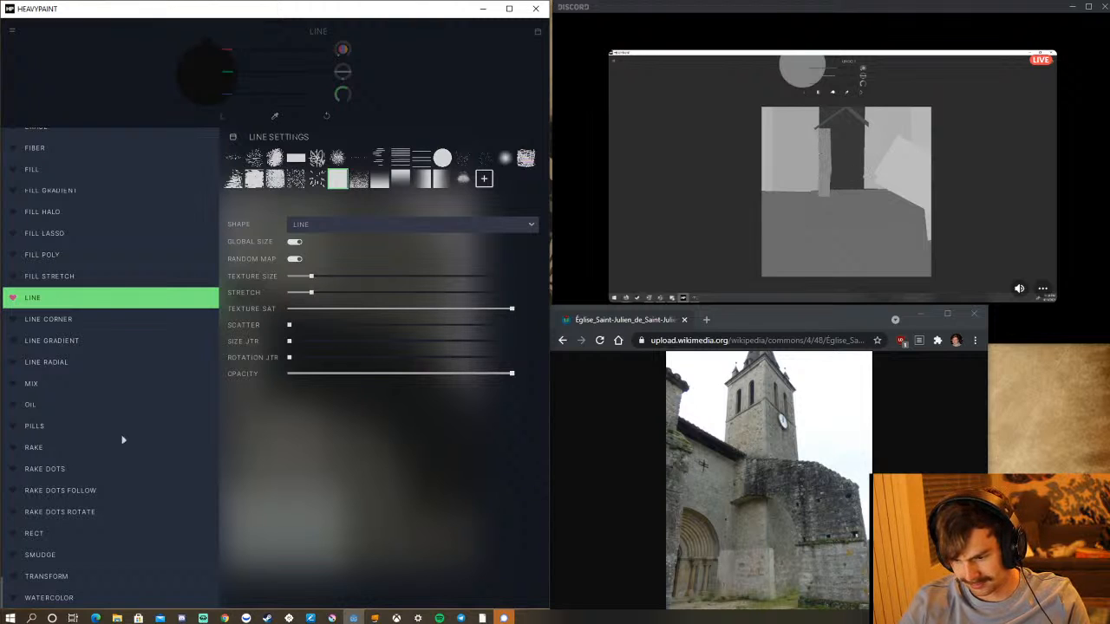
scroll(143, 361, up, 5)
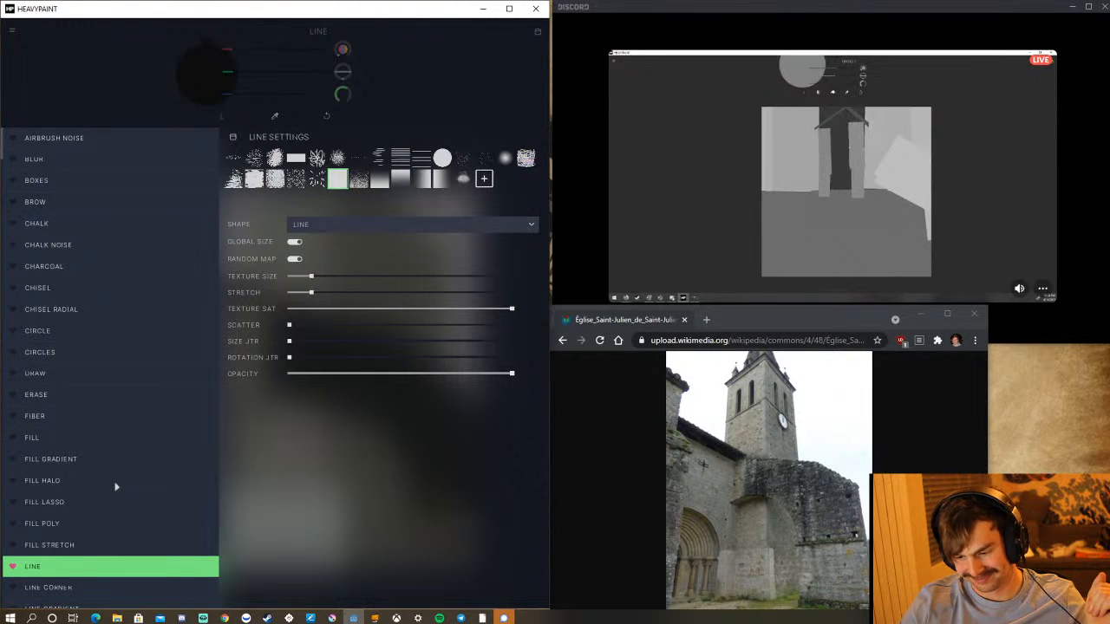
drag(17, 344, 15, 334)
click(15, 331)
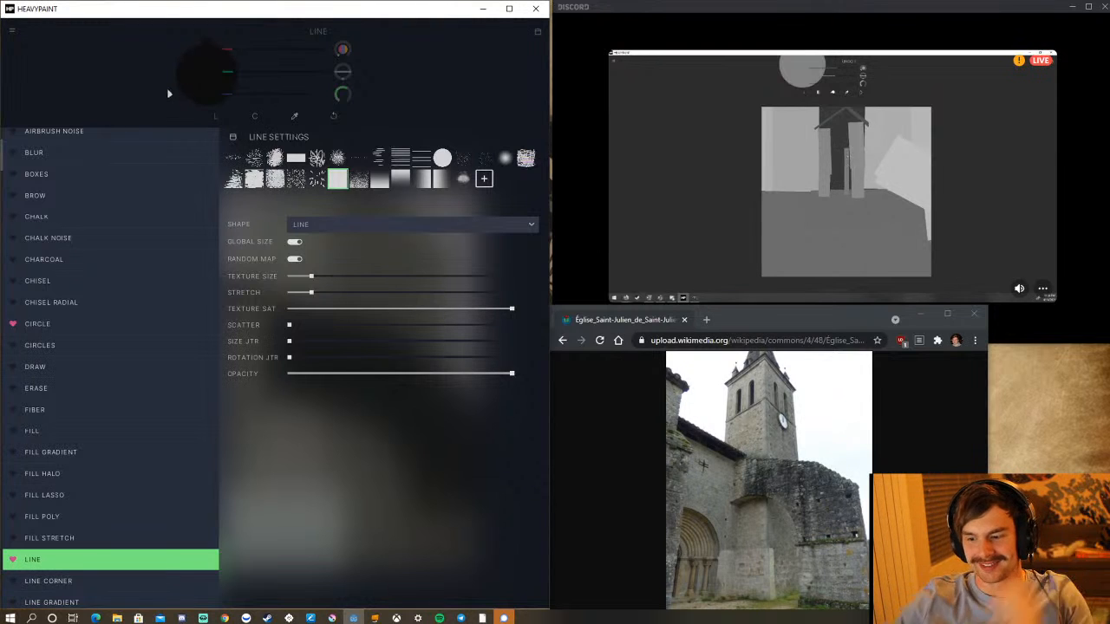
click(382, 455)
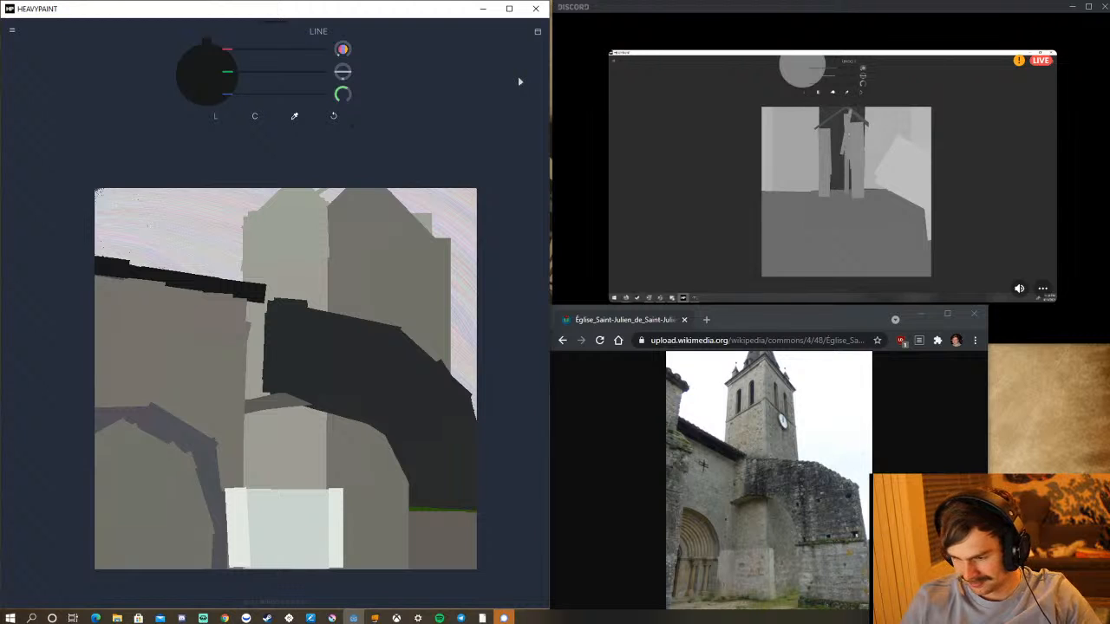
Switch to the Circle brush, mix a dark brown by adjusting red and green, and try a stroke in the arch, undoing it.
click(257, 116)
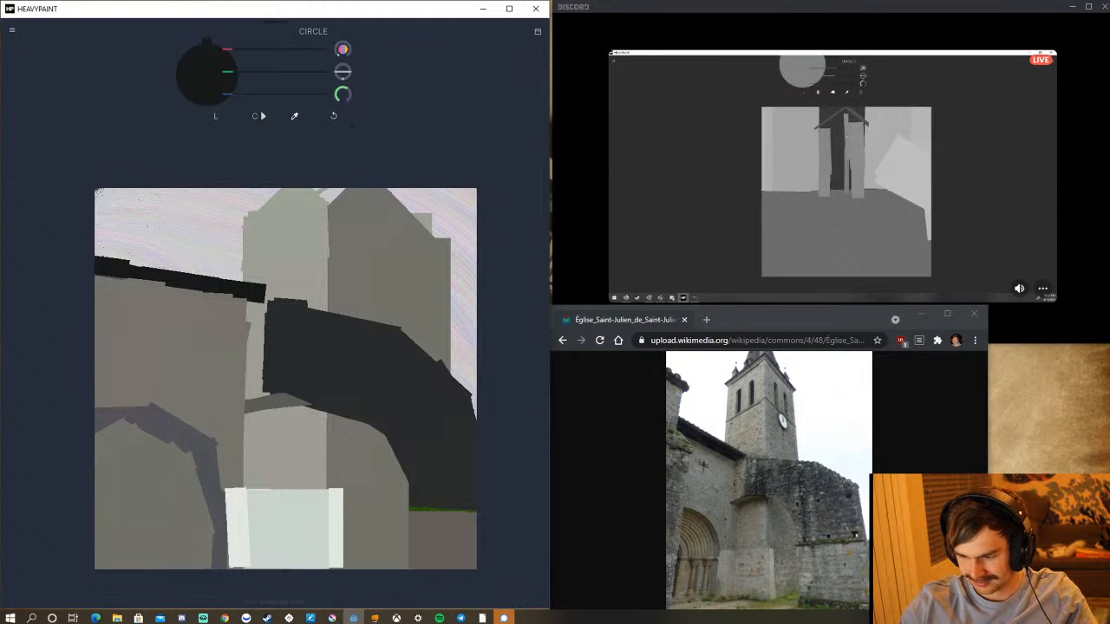
click(275, 61)
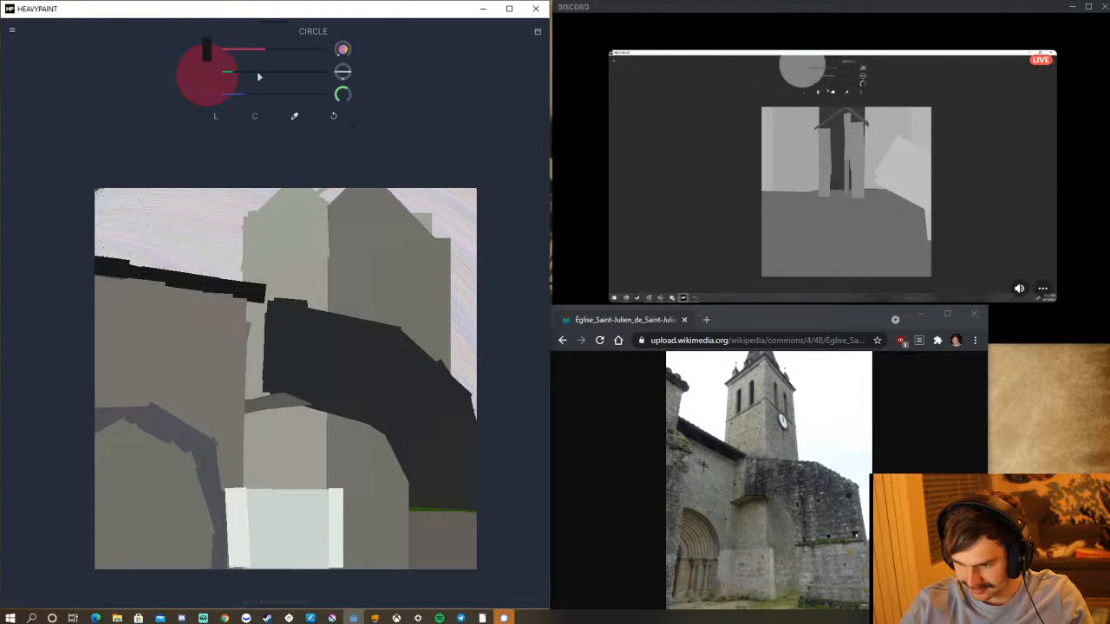
click(253, 72)
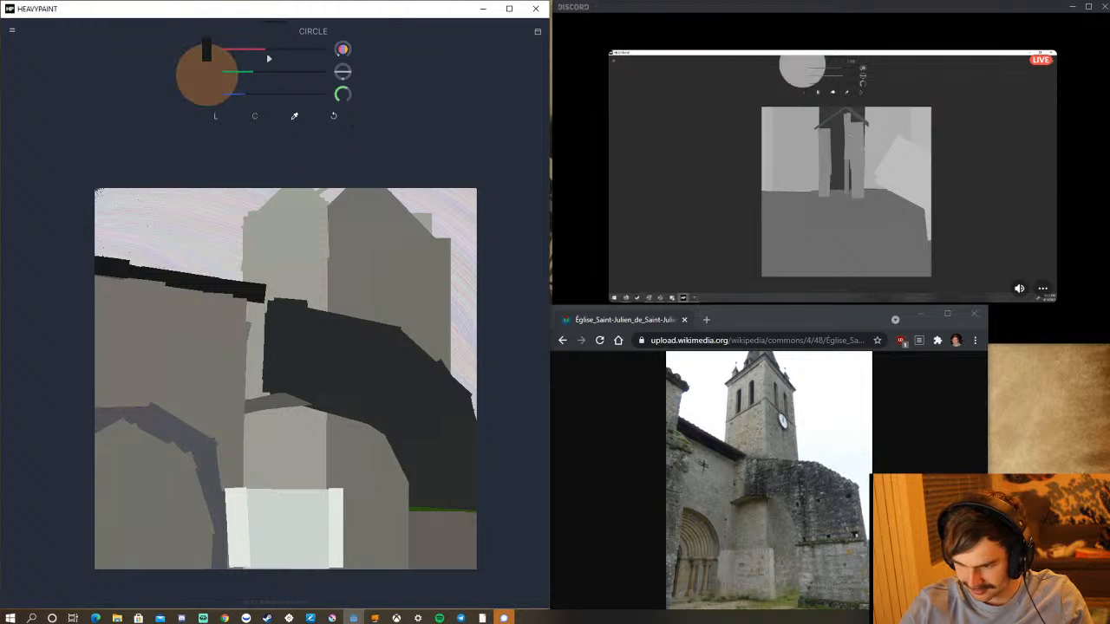
click(258, 58)
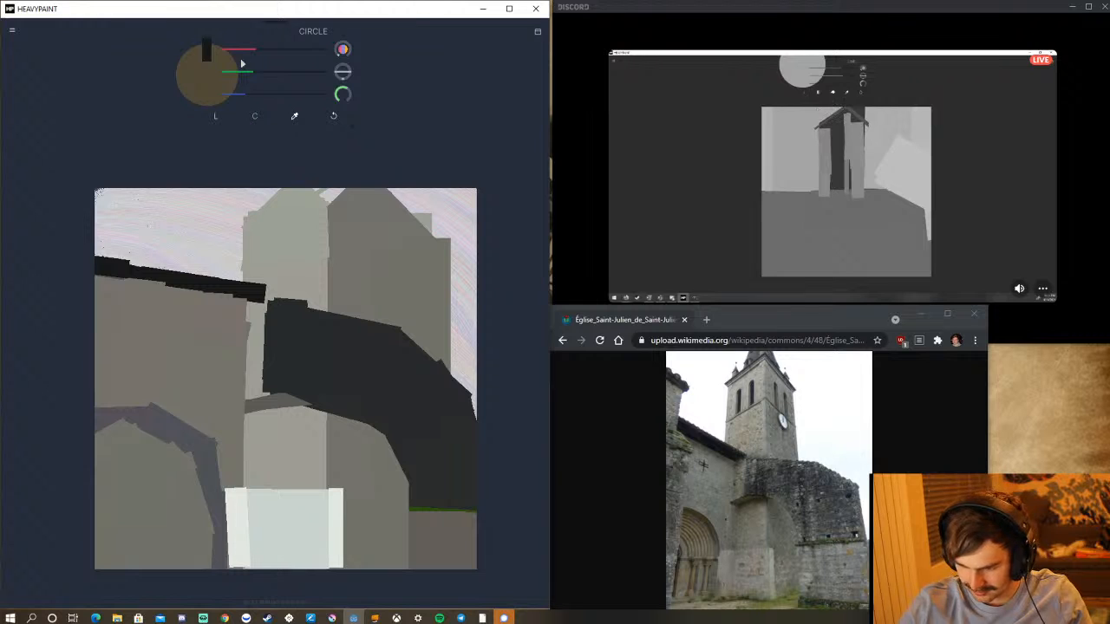
drag(98, 459, 132, 446)
click(333, 116)
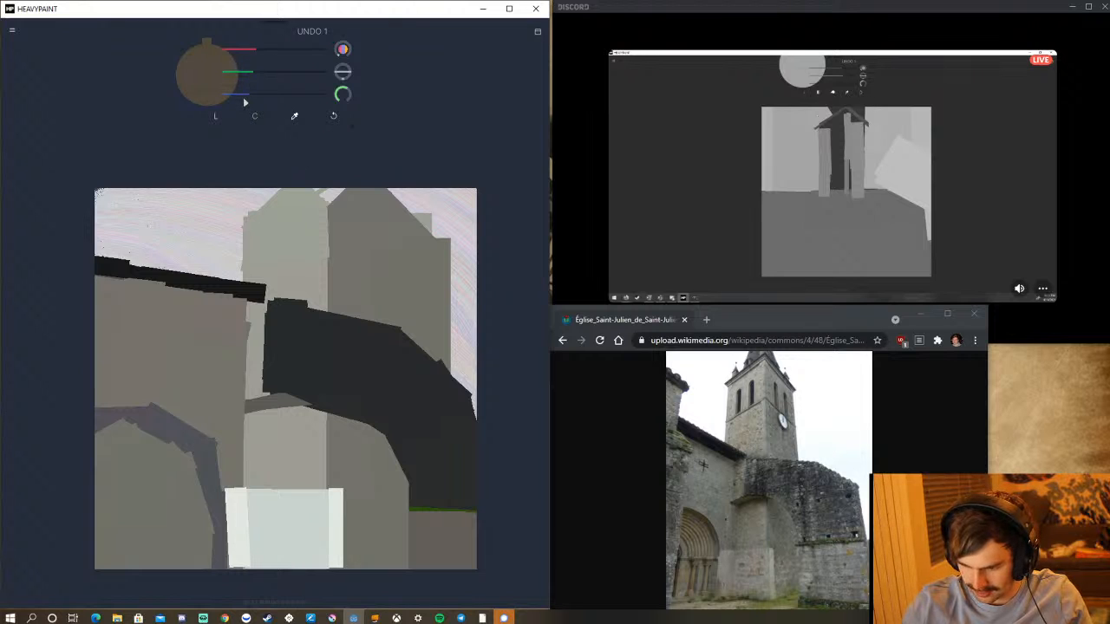
Paint a large brown circular shape filling most of the inner arch, and add a darker grey-brown circle inside it.
drag(123, 512, 174, 454)
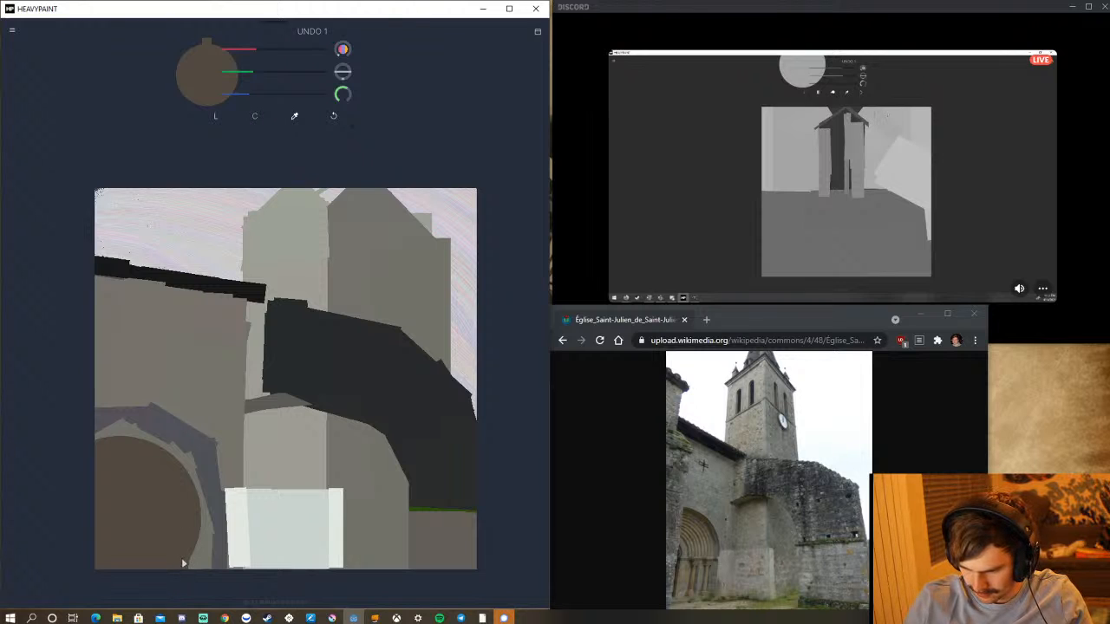
drag(183, 564, 202, 569)
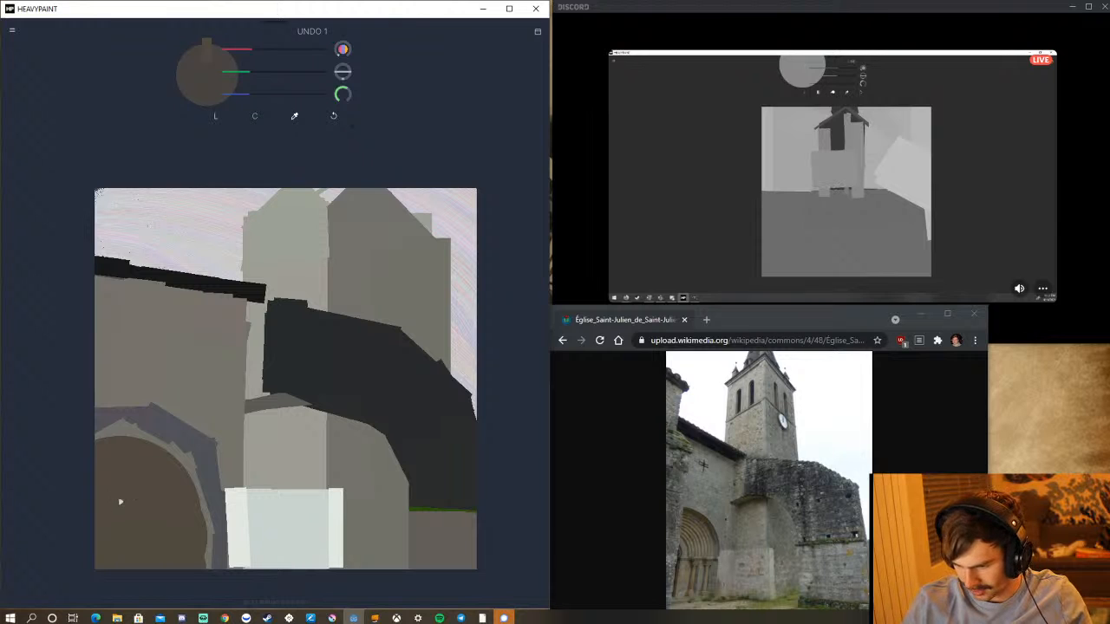
drag(115, 517, 169, 472)
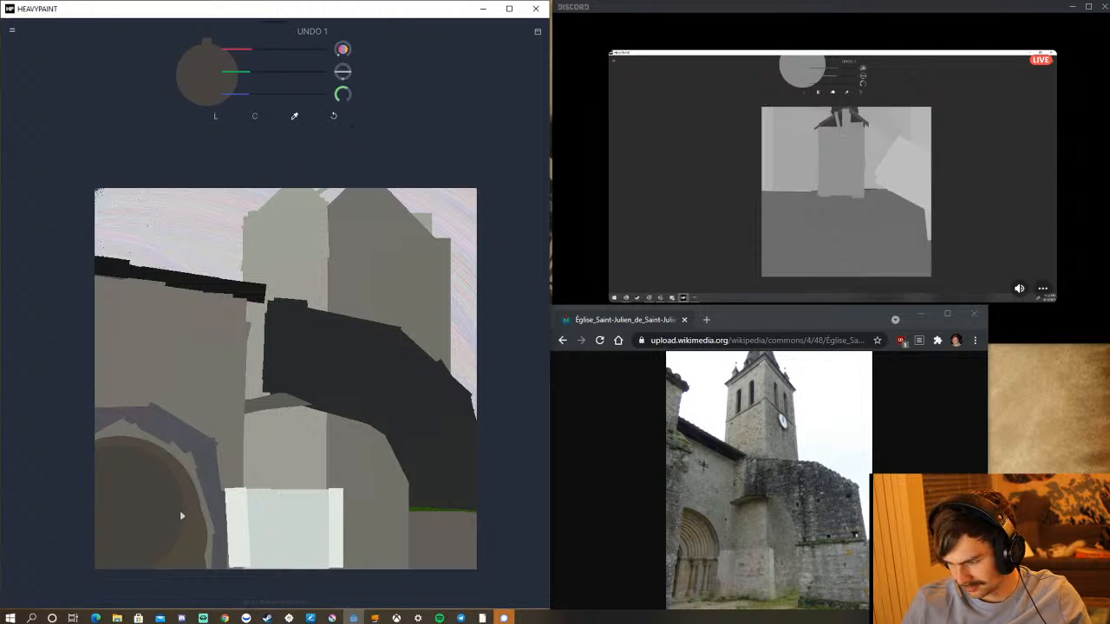
Paint two slanted near-black size 23 Line strokes meeting at the tower's corner edge as eaves, undoing the first attempt.
drag(342, 95, 314, 104)
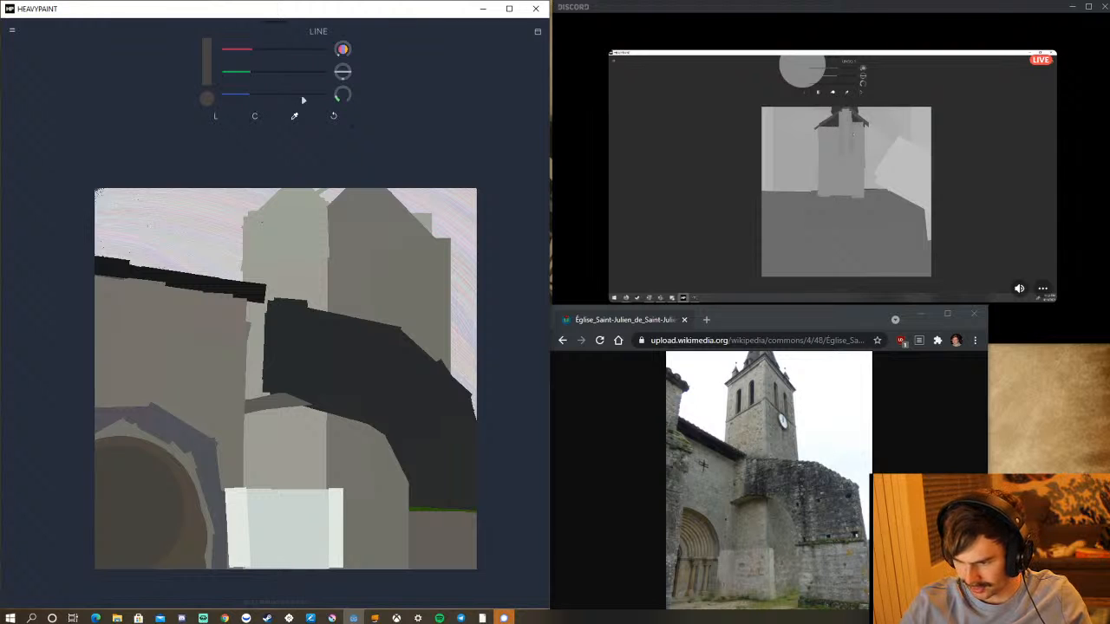
drag(295, 115, 249, 291)
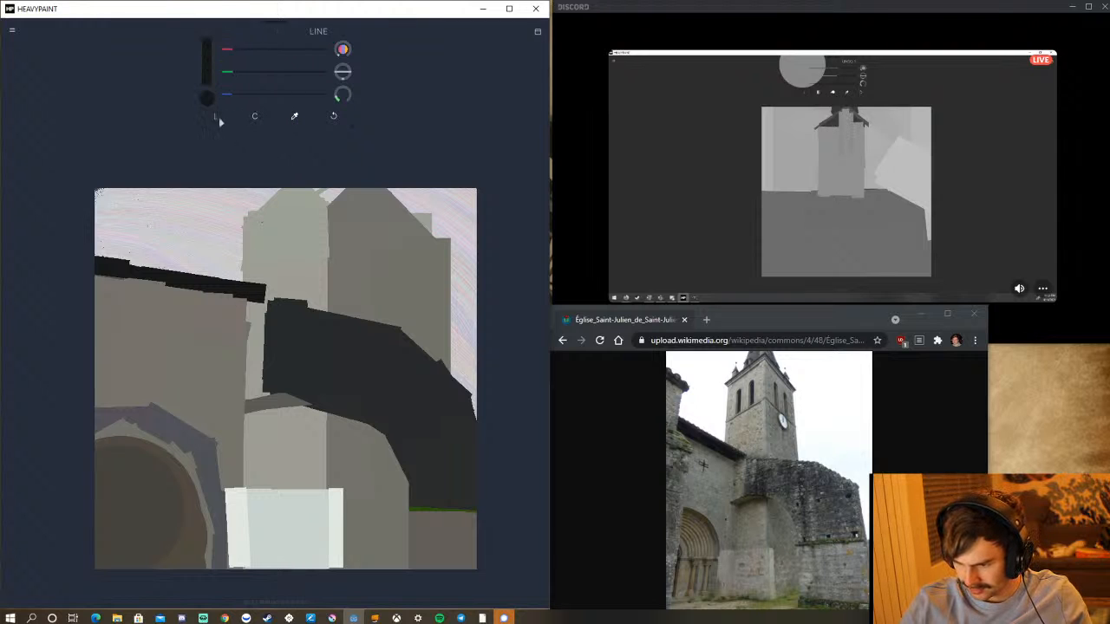
click(217, 118)
click(167, 113)
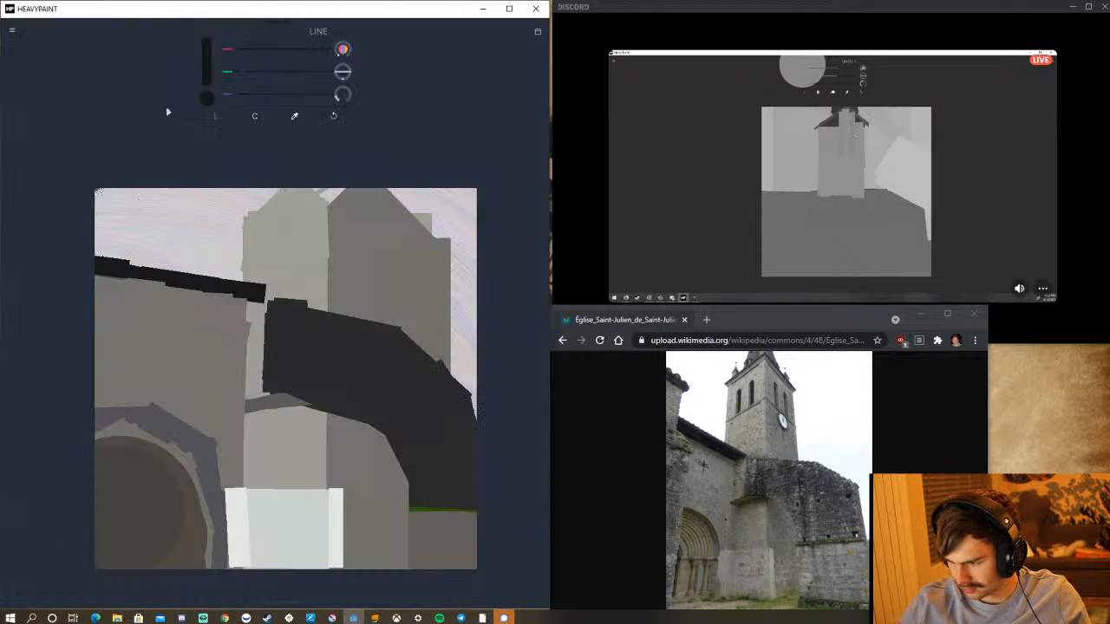
drag(328, 202, 243, 233)
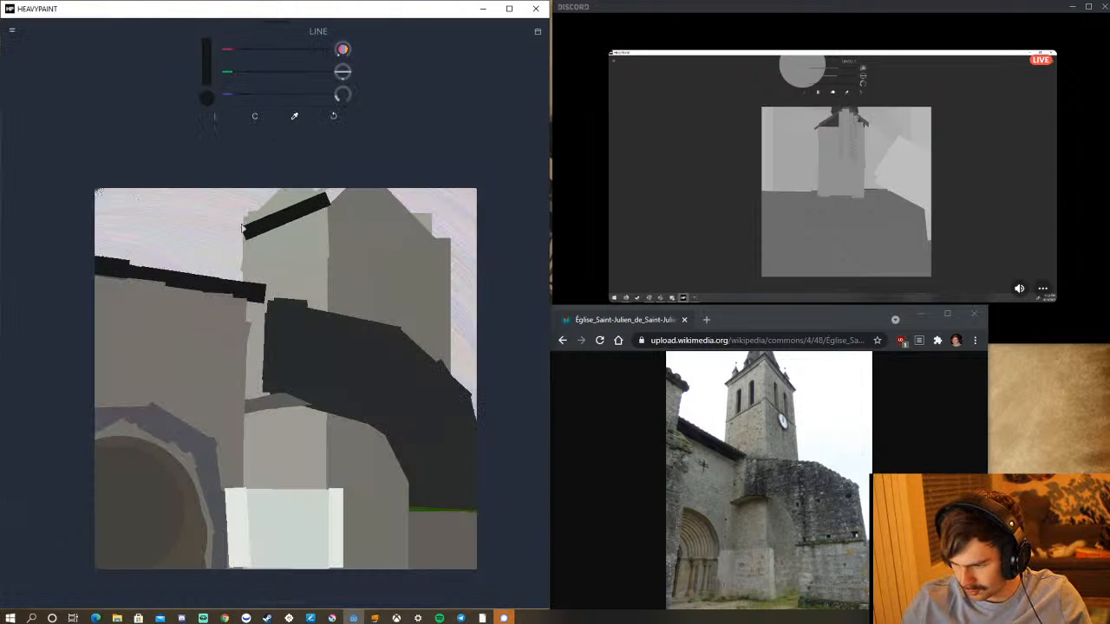
click(336, 115)
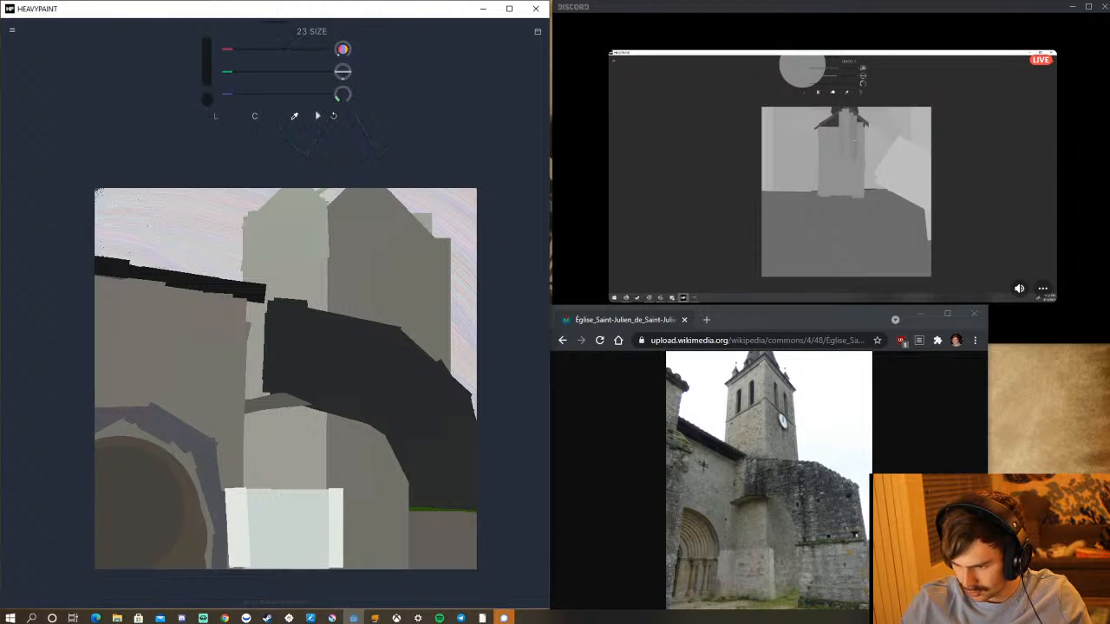
drag(327, 200, 244, 228)
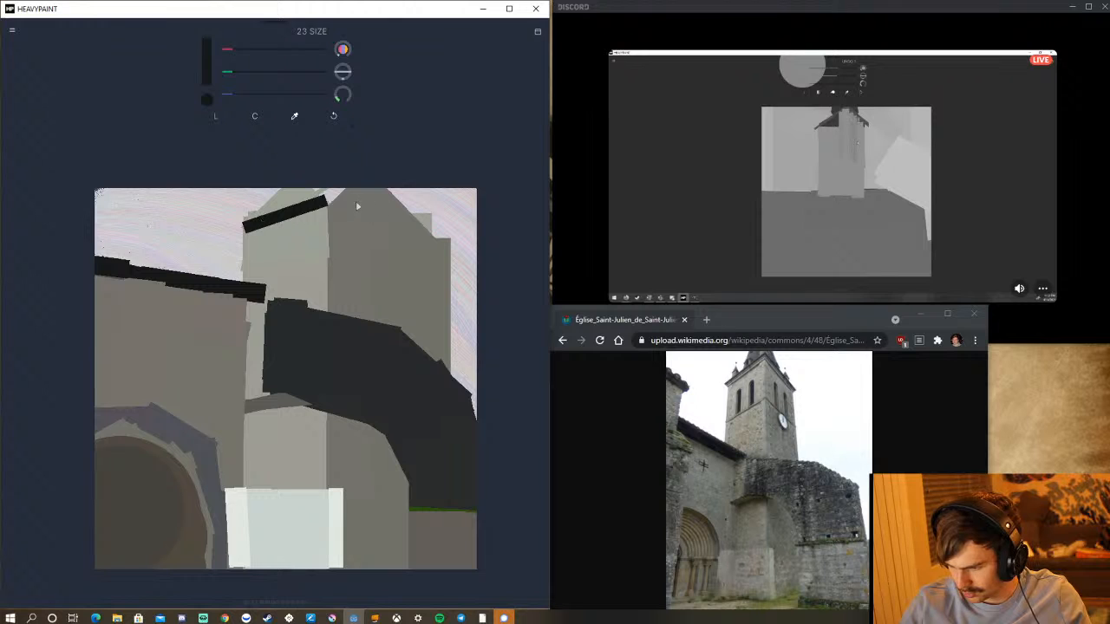
drag(327, 197, 410, 240)
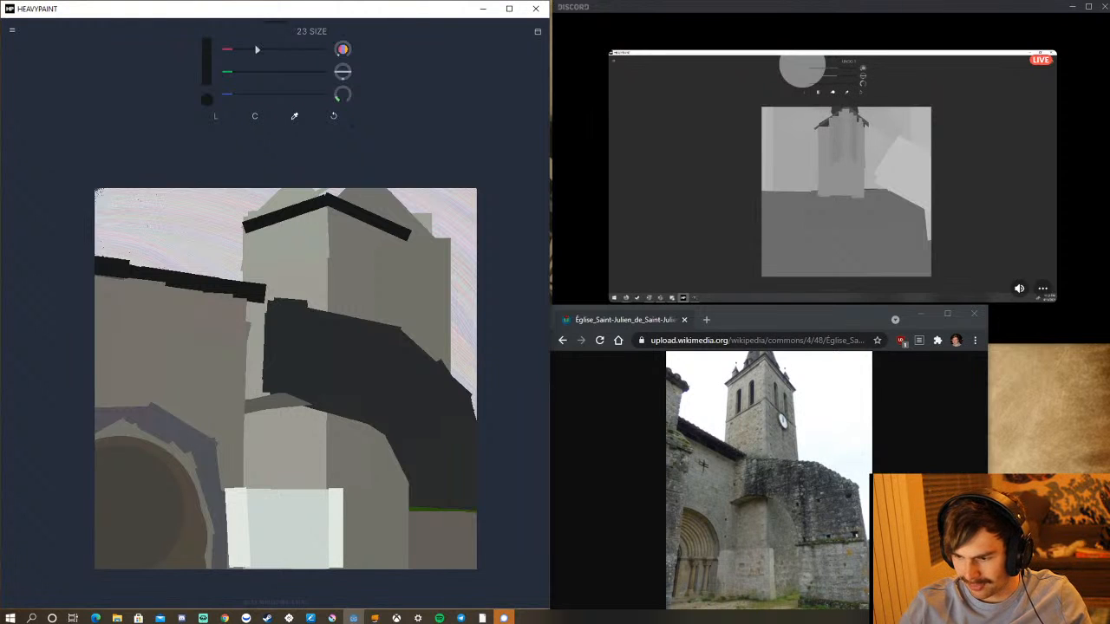
Mix a pale bluish white and paint a vertical strip along the tower's right-hand side, from the dark band to the canvas's upper edge.
drag(252, 49, 326, 49)
drag(234, 71, 344, 82)
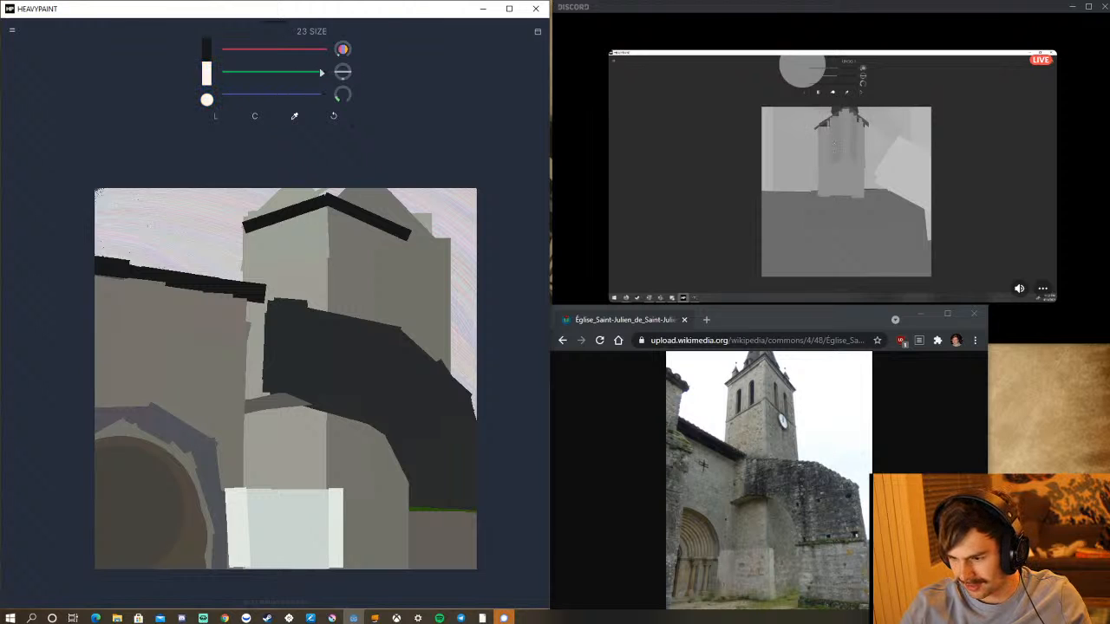
drag(419, 328, 420, 178)
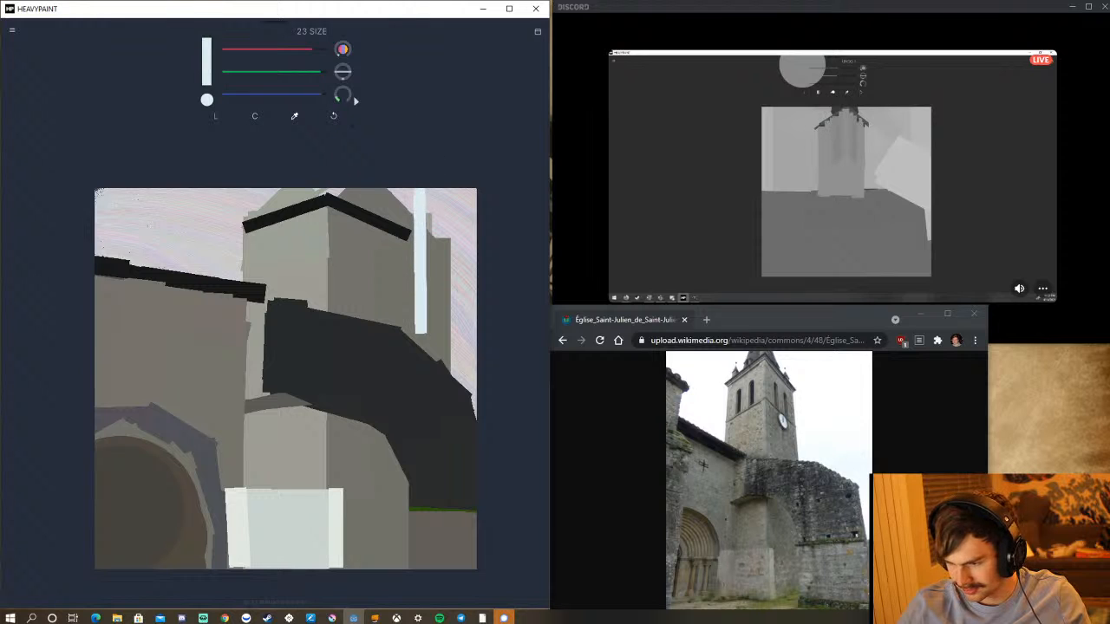
Set the brush size to 105 and fill the sky from the tower's right edge down to the dark band, undoing one misplaced stroke.
drag(352, 95, 386, 138)
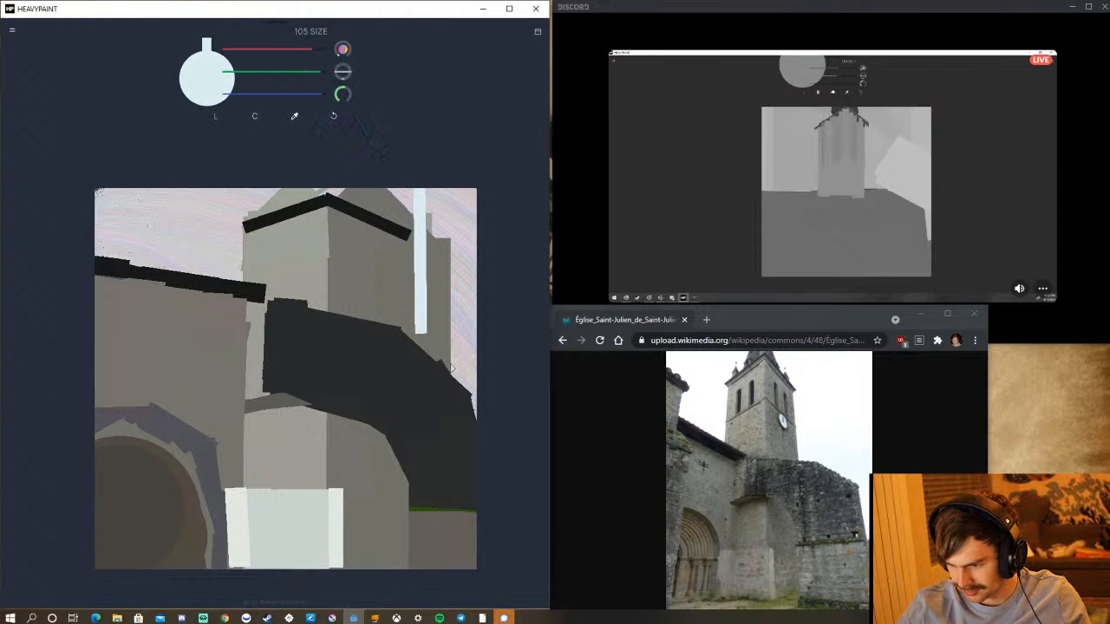
drag(450, 368, 456, 181)
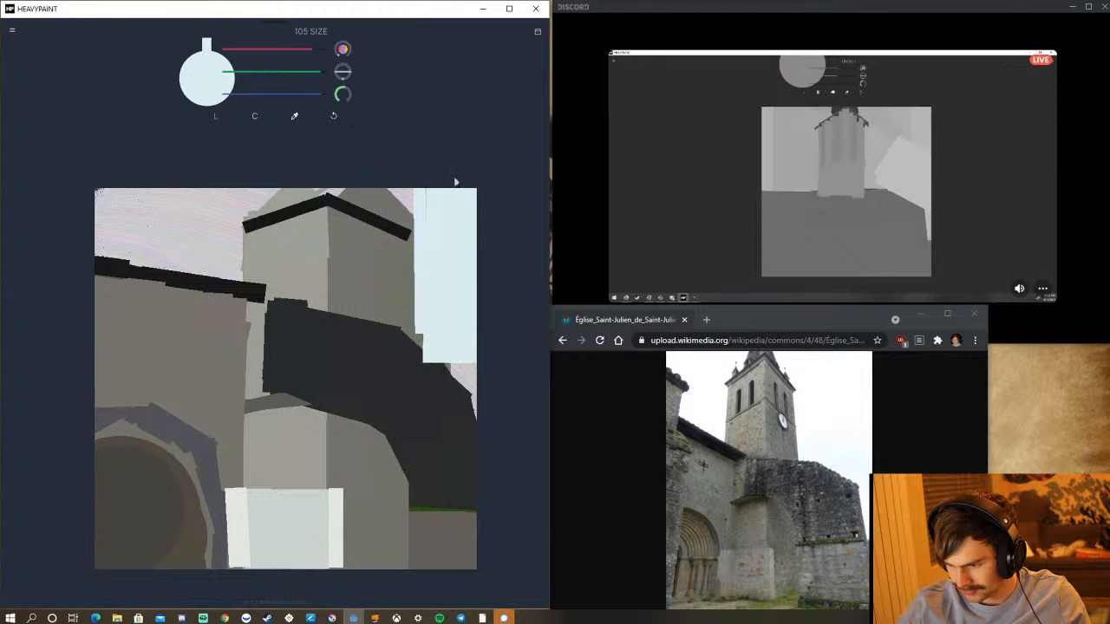
drag(425, 324, 430, 169)
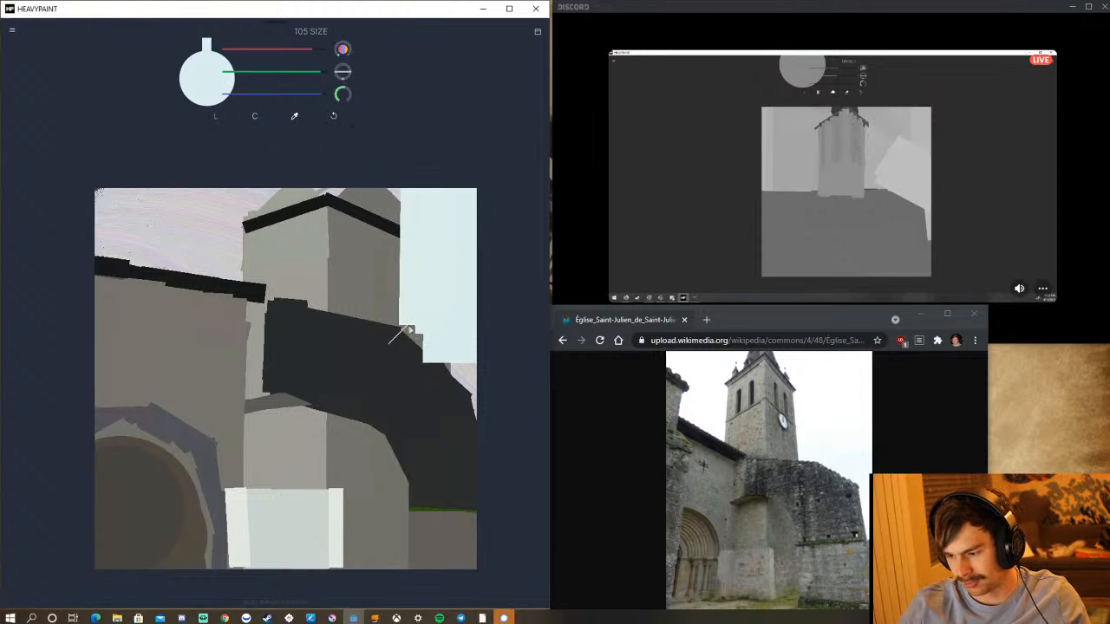
mouse_move(411, 330)
mouse_down()
mouse_move(489, 387)
mouse_move(501, 409)
mouse_up()
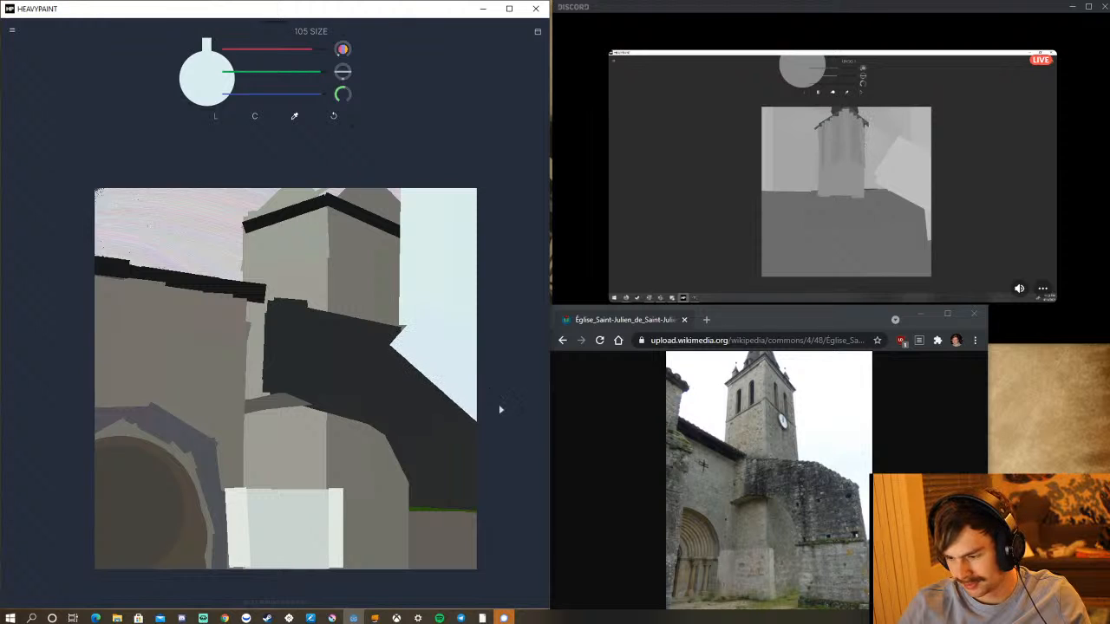
key(ctrl+z)
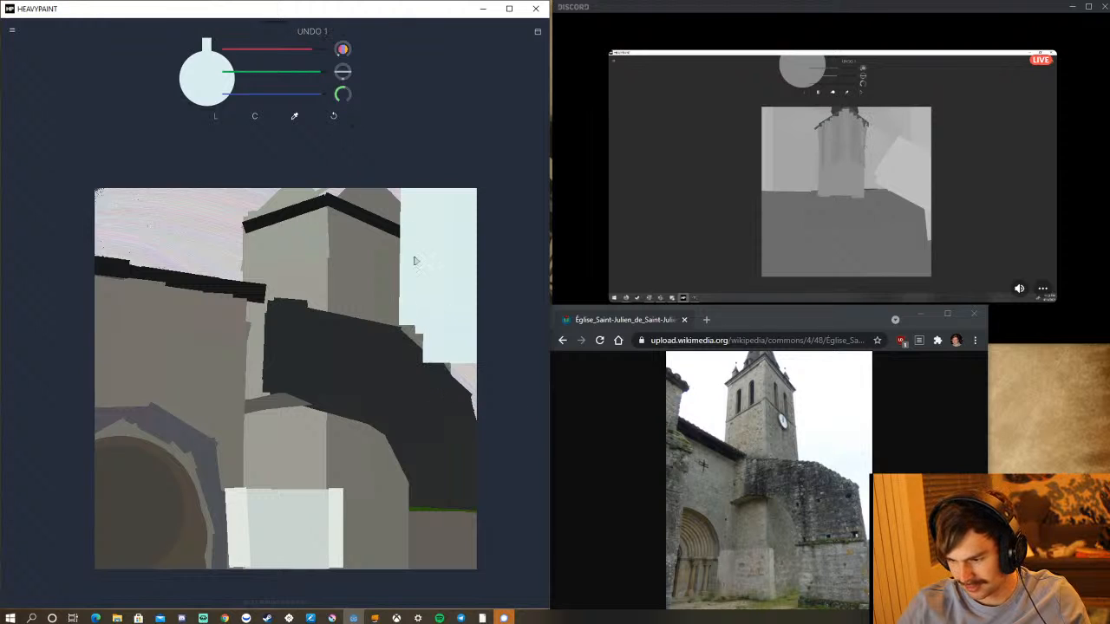
drag(419, 323, 507, 395)
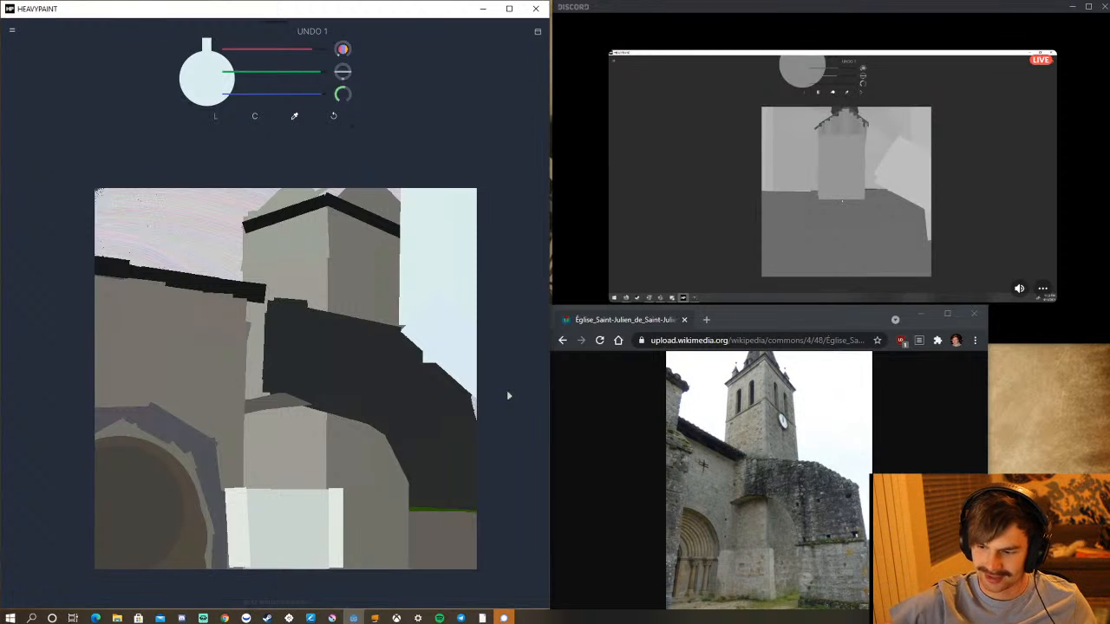
Fill the sky left of the tower above the roof strip with pale bluish-white strokes, undoing strokes that cut into the tower or roof.
mouse_move(245, 233)
mouse_down()
mouse_move(73, 202)
mouse_move(187, 271)
mouse_move(243, 257)
mouse_move(189, 236)
mouse_move(91, 238)
mouse_up()
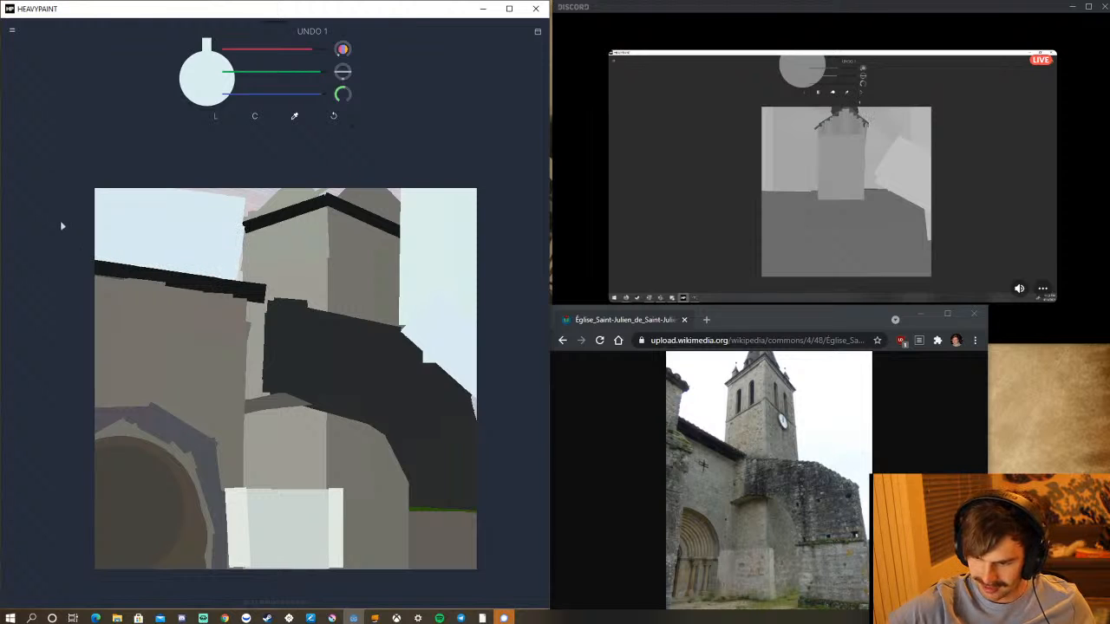
mouse_move(248, 209)
mouse_down()
mouse_move(255, 168)
mouse_move(278, 156)
mouse_up()
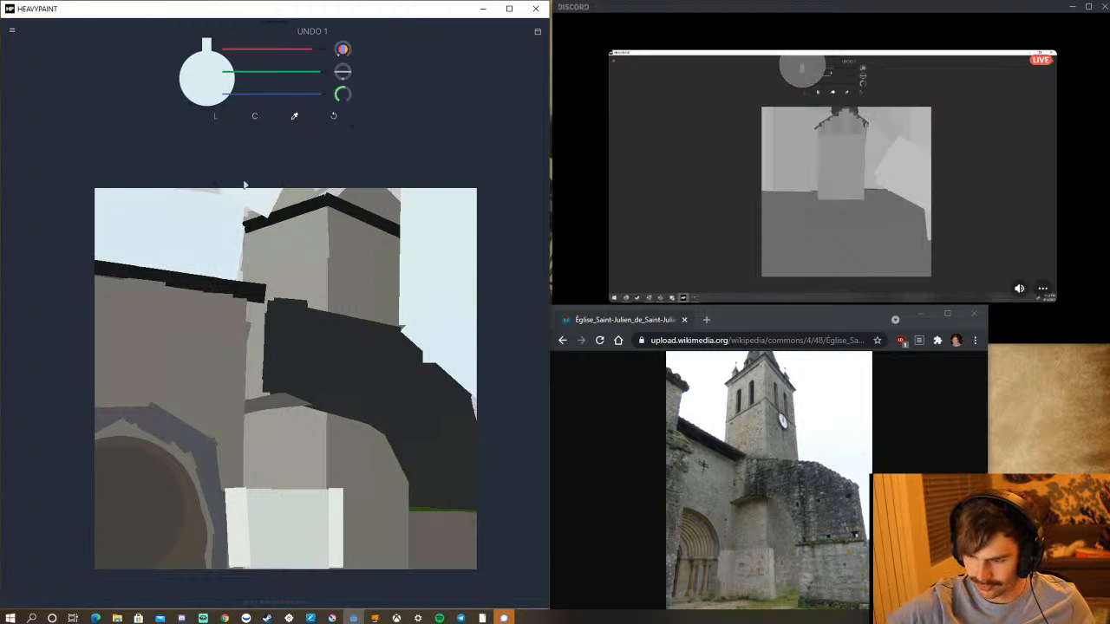
click(331, 118)
drag(204, 228, 280, 171)
drag(185, 199, 209, 171)
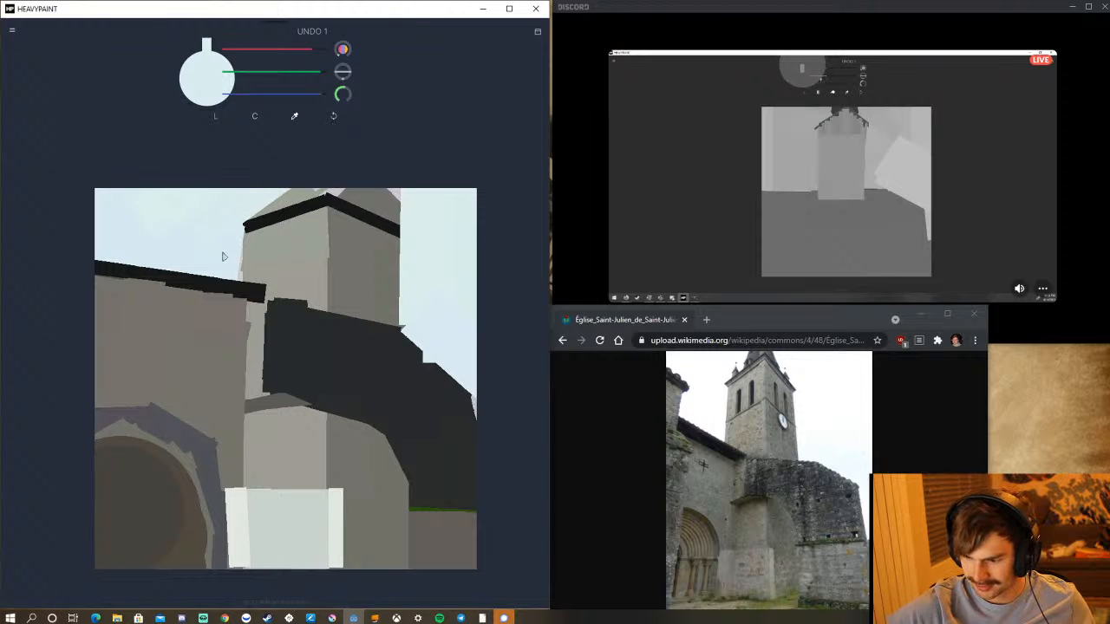
mouse_move(250, 286)
mouse_down()
mouse_move(253, 233)
mouse_move(205, 284)
mouse_up()
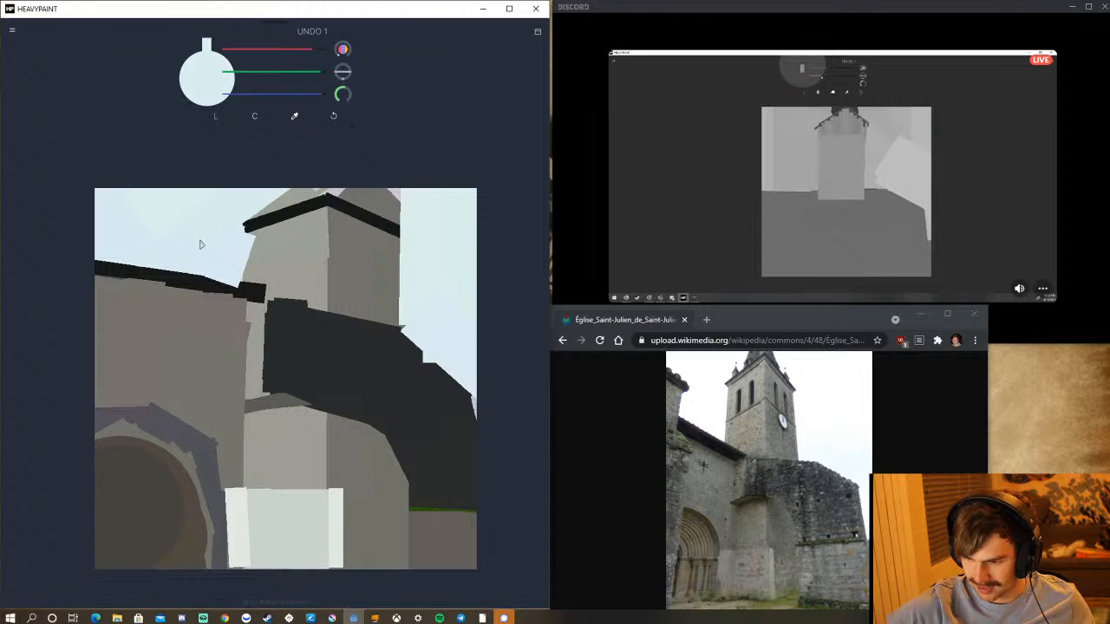
click(334, 116)
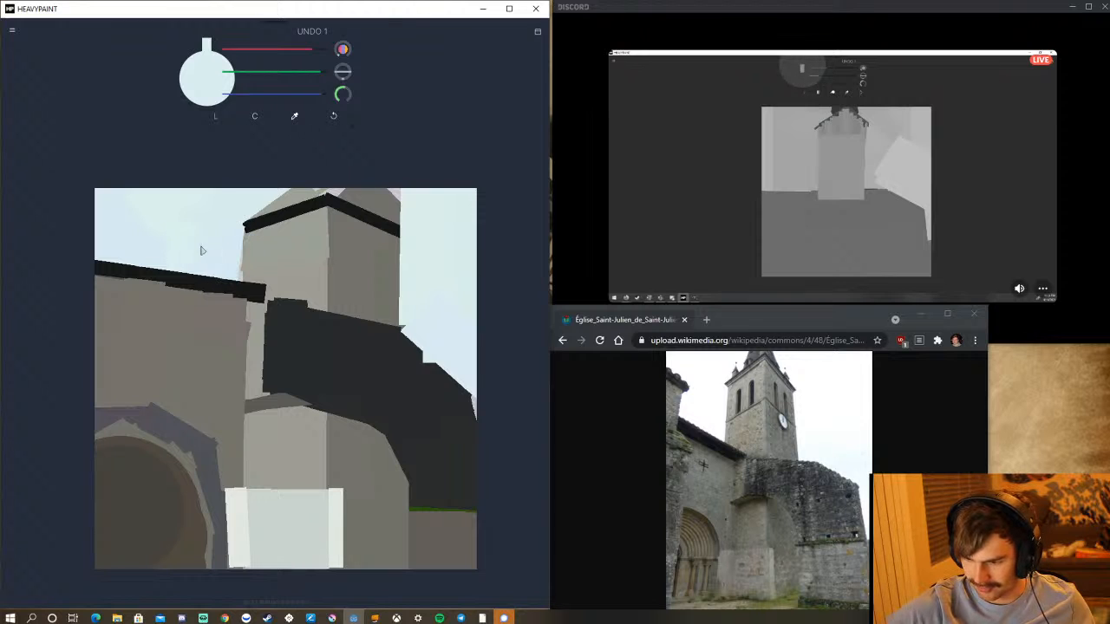
mouse_move(242, 259)
mouse_down()
mouse_move(246, 230)
mouse_move(242, 274)
mouse_move(246, 226)
mouse_up()
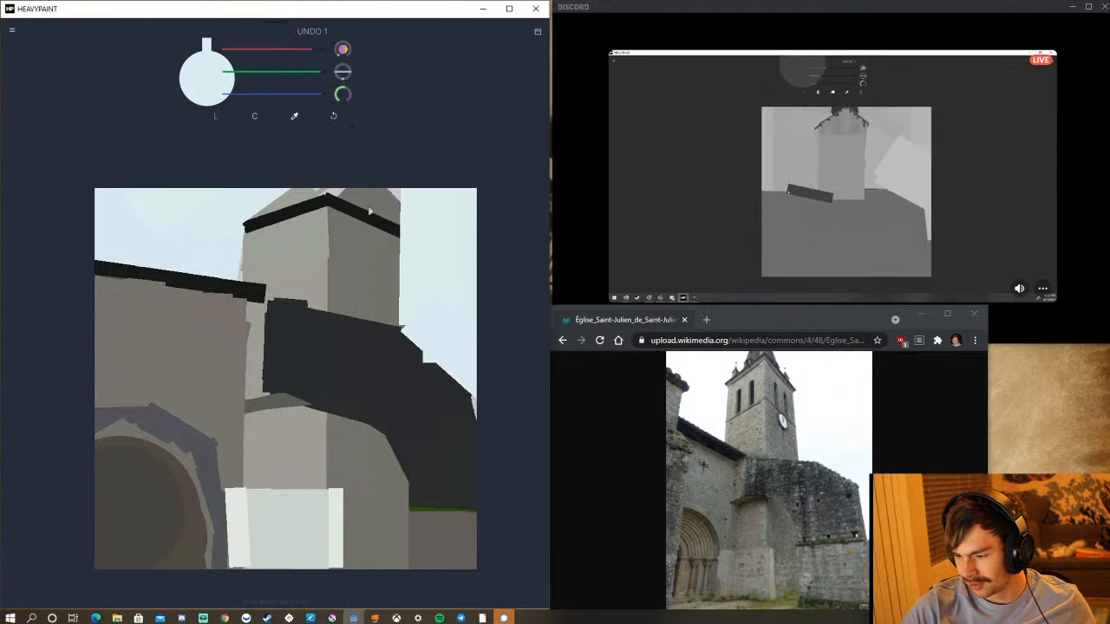
Paint pale sky over the grey remains above both tower eaves, undoing strokes that cut into the left eave.
drag(370, 210, 391, 175)
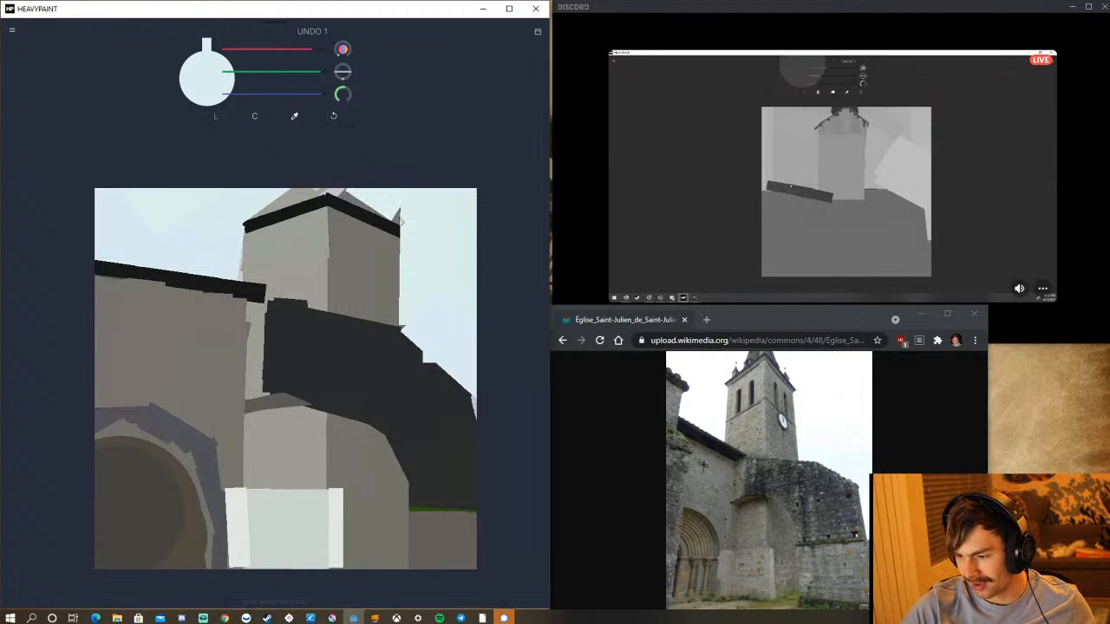
drag(397, 217, 411, 213)
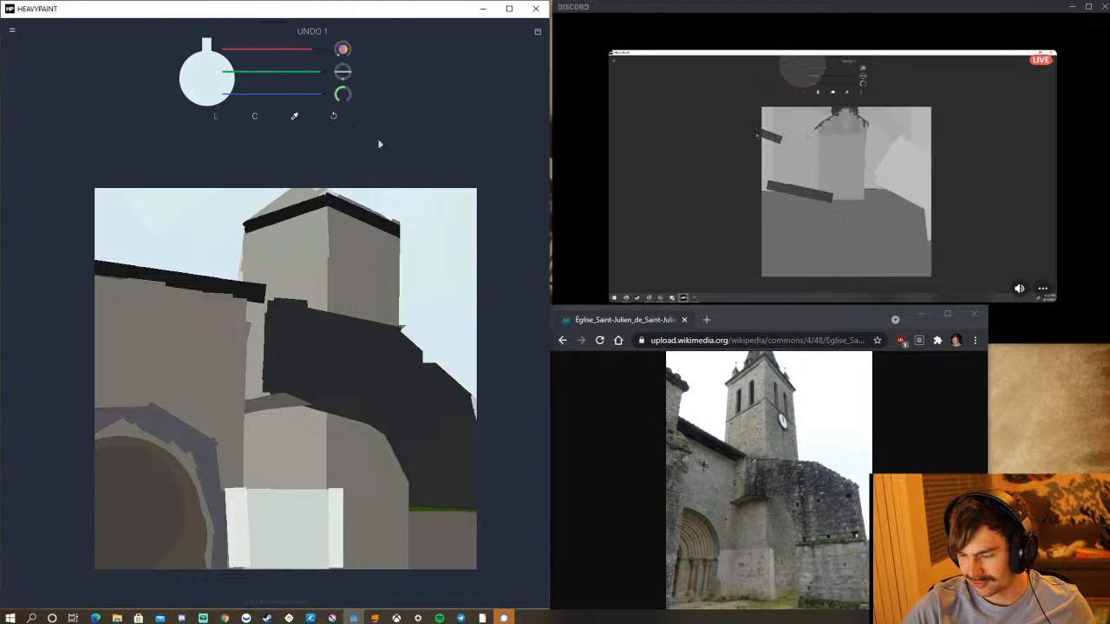
drag(238, 211, 309, 173)
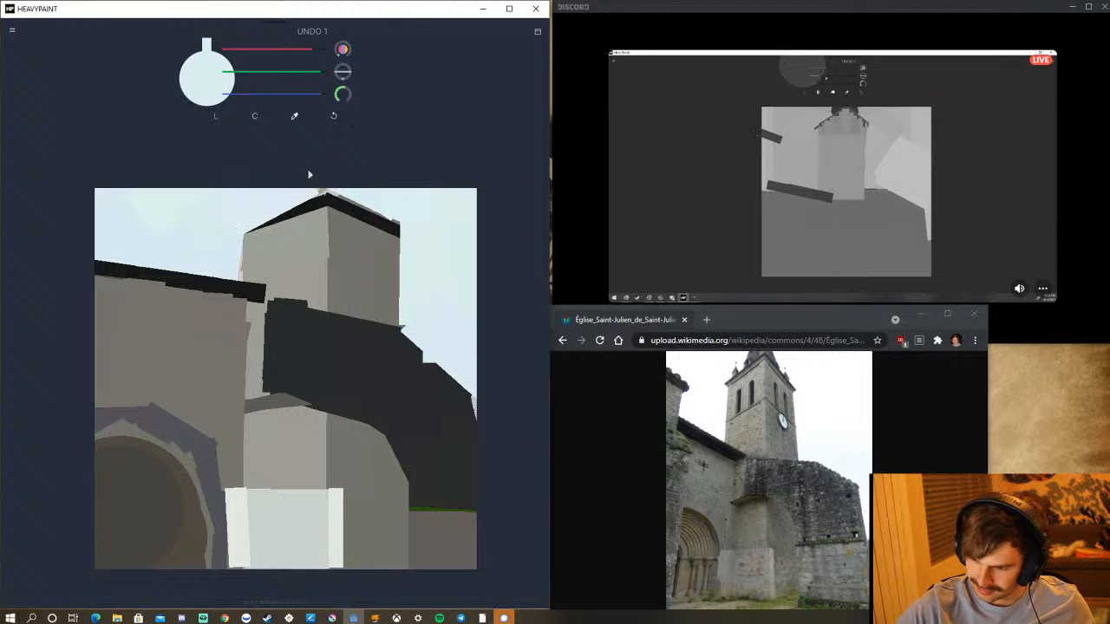
click(336, 116)
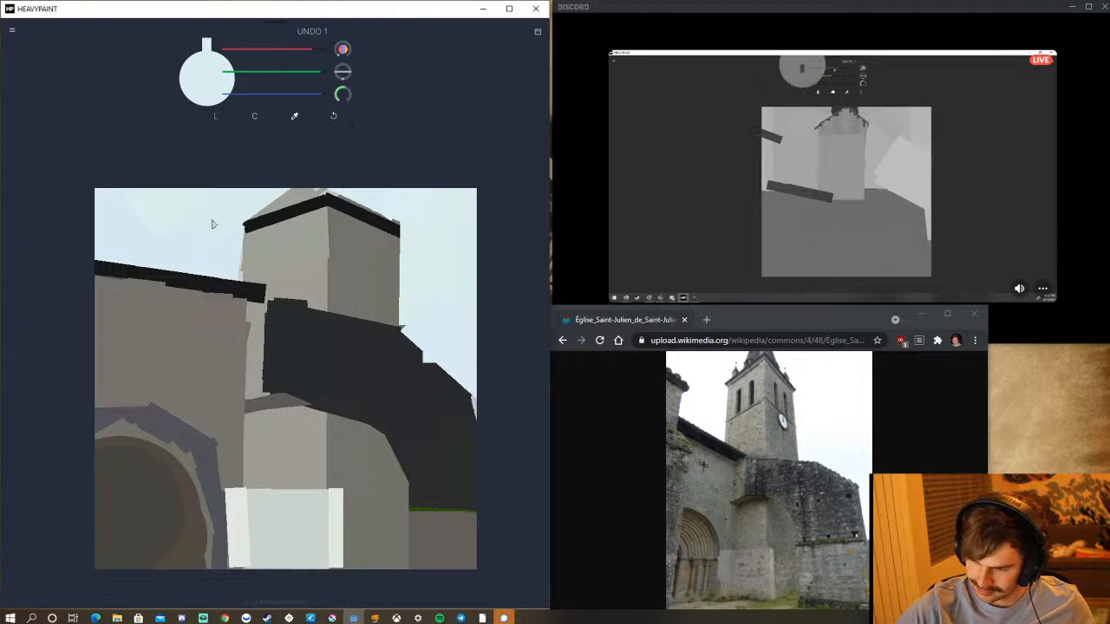
drag(227, 212, 306, 162)
click(335, 117)
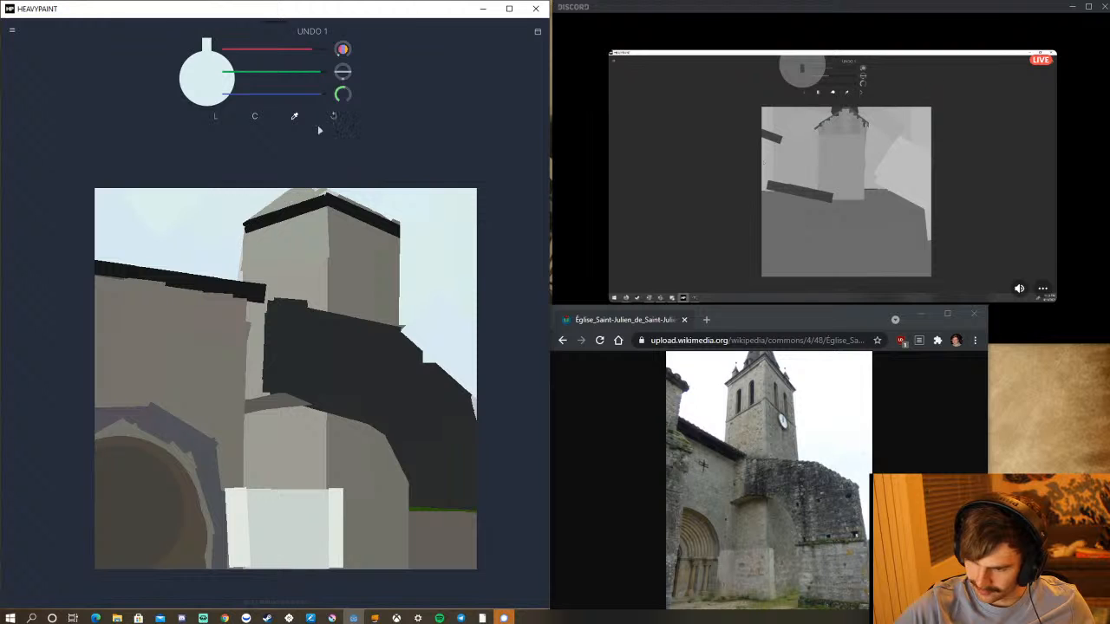
drag(228, 202, 290, 179)
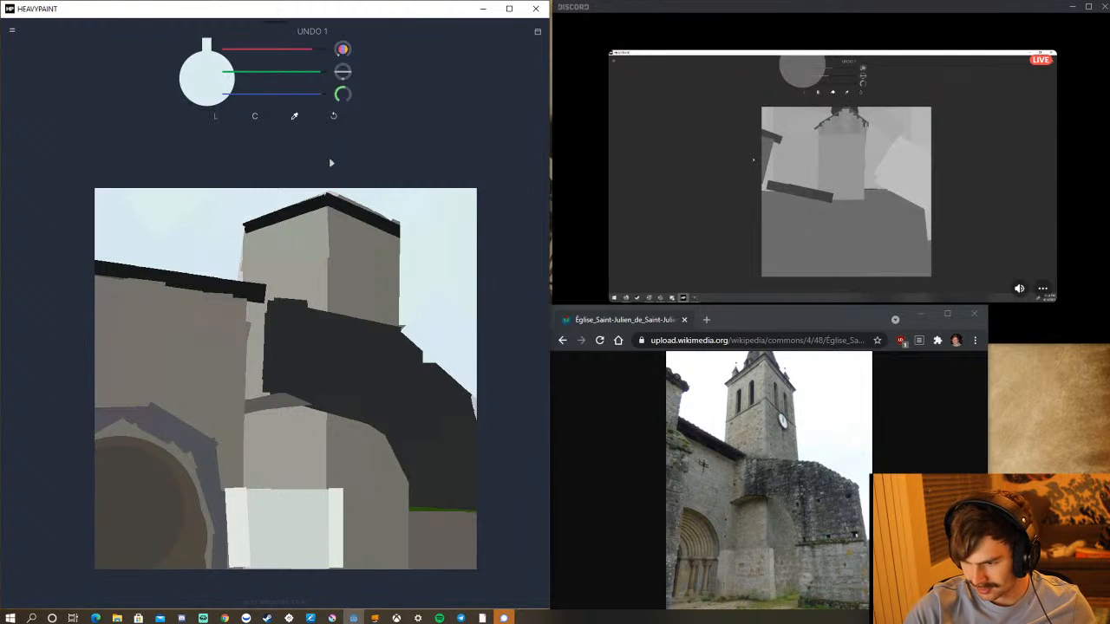
Sample the dark band's colour and paint a dark spire base above the eaves with size 36 Line strokes, undoing the first oversized stroke.
click(217, 117)
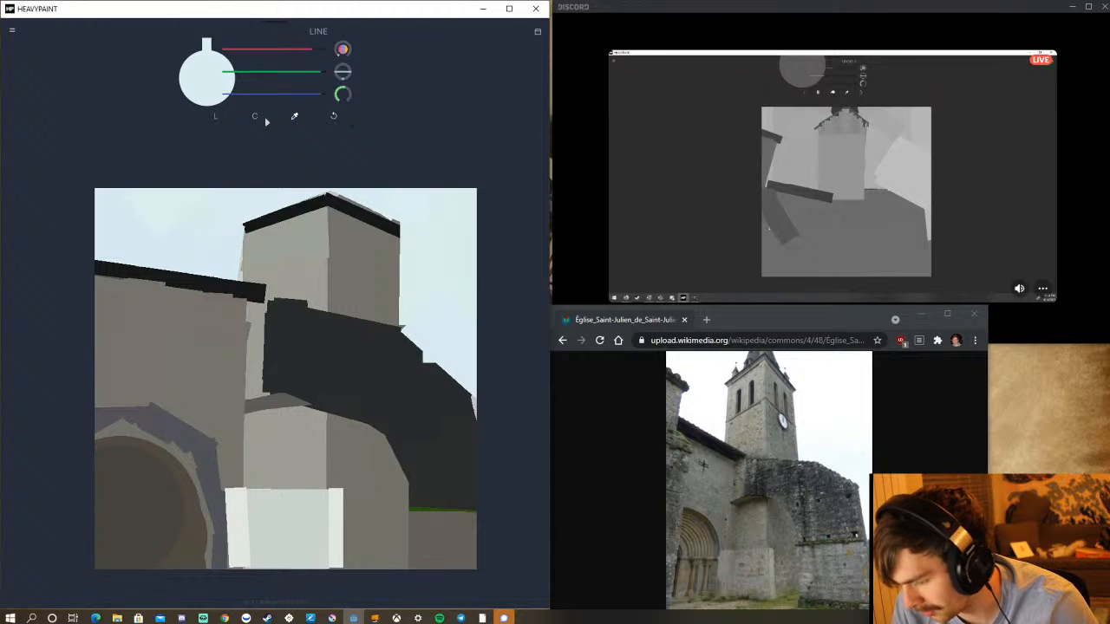
click(291, 116)
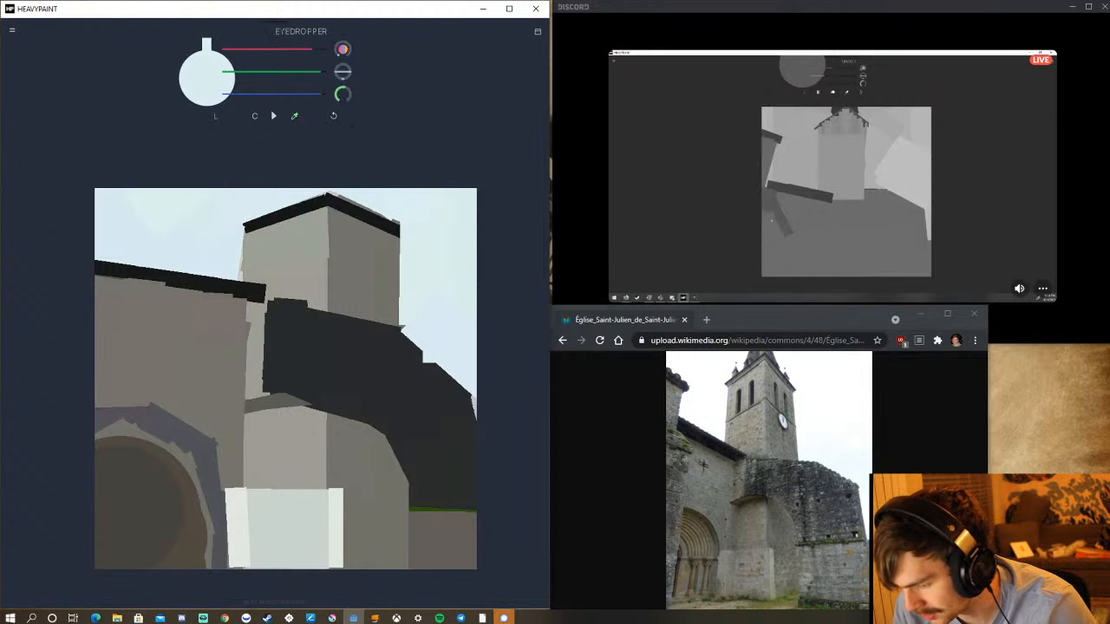
click(379, 346)
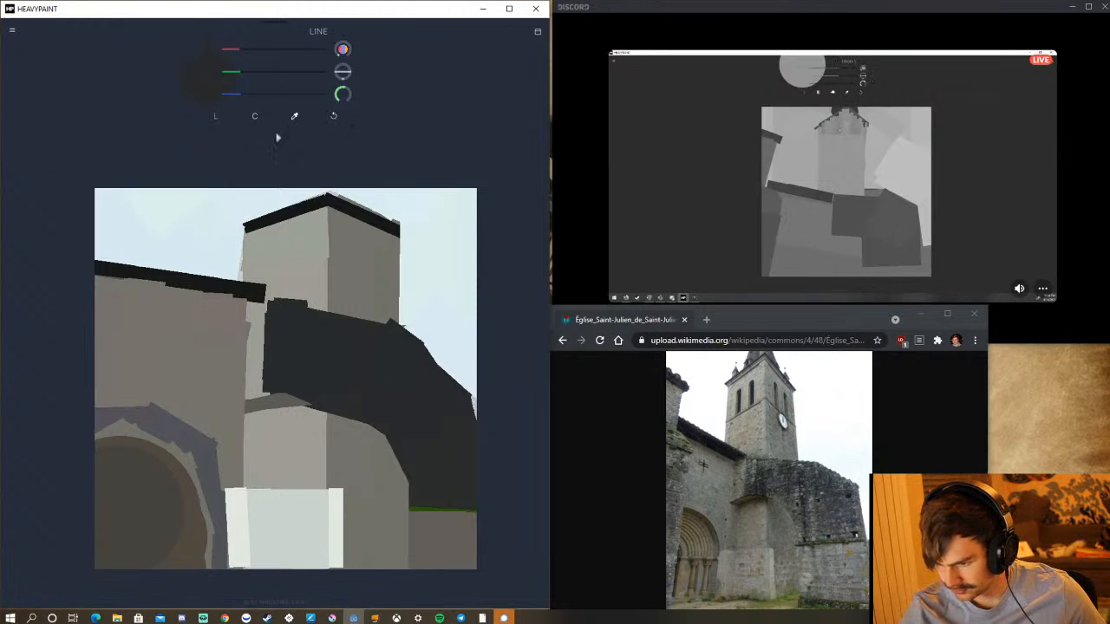
drag(361, 209, 372, 98)
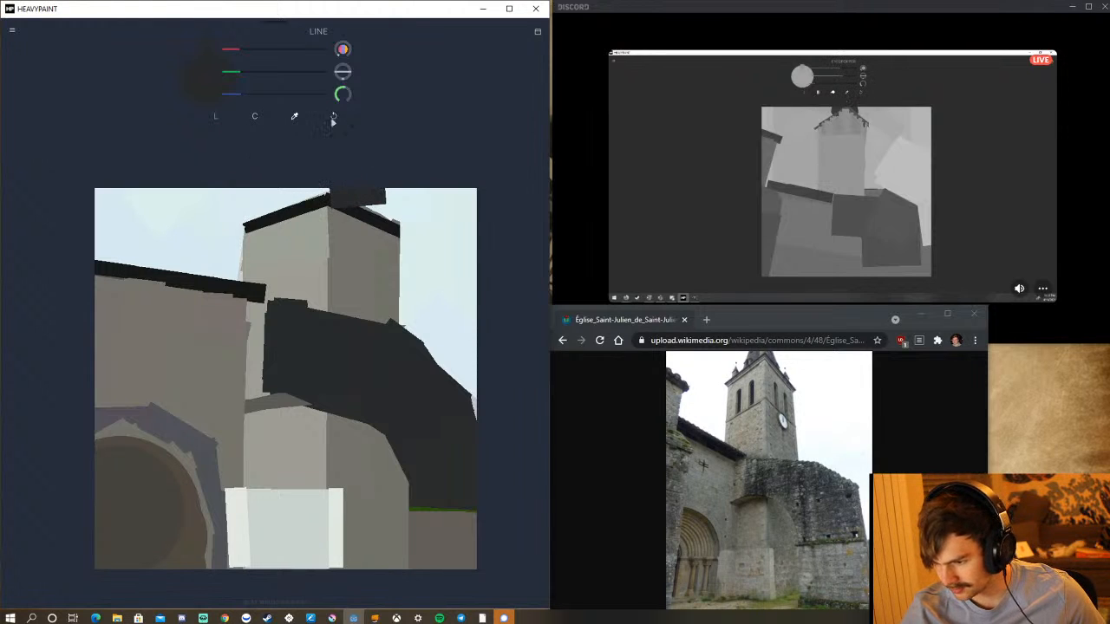
click(334, 117)
mouse_move(343, 94)
mouse_down()
mouse_move(293, 111)
mouse_move(311, 103)
mouse_up()
drag(363, 209, 346, 162)
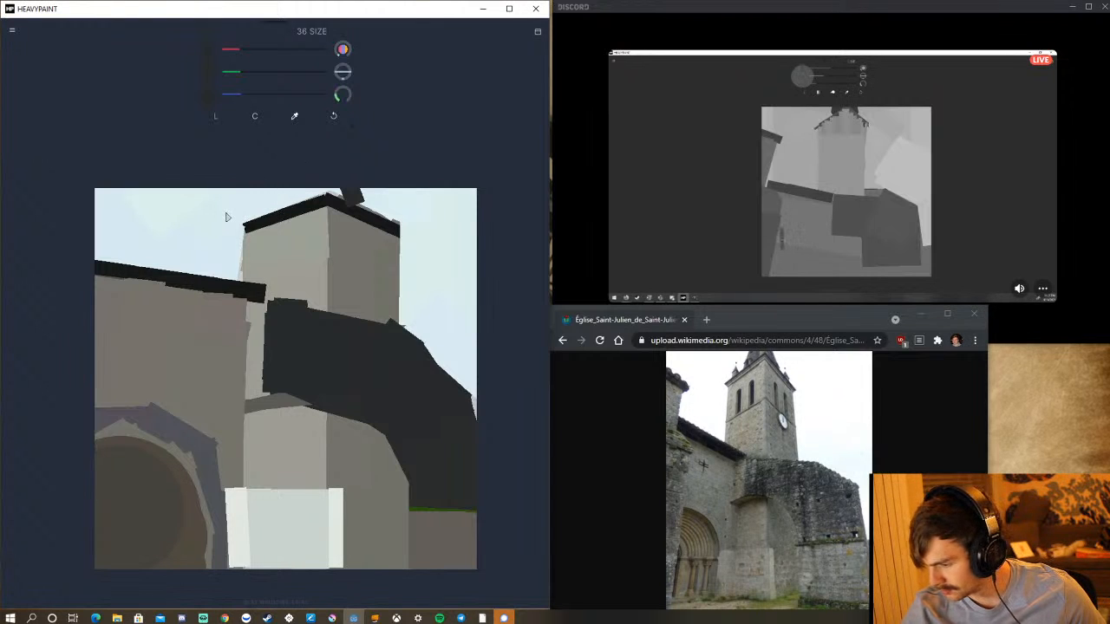
mouse_move(283, 202)
mouse_down()
mouse_move(279, 217)
mouse_move(297, 173)
mouse_move(309, 192)
mouse_move(319, 188)
mouse_up()
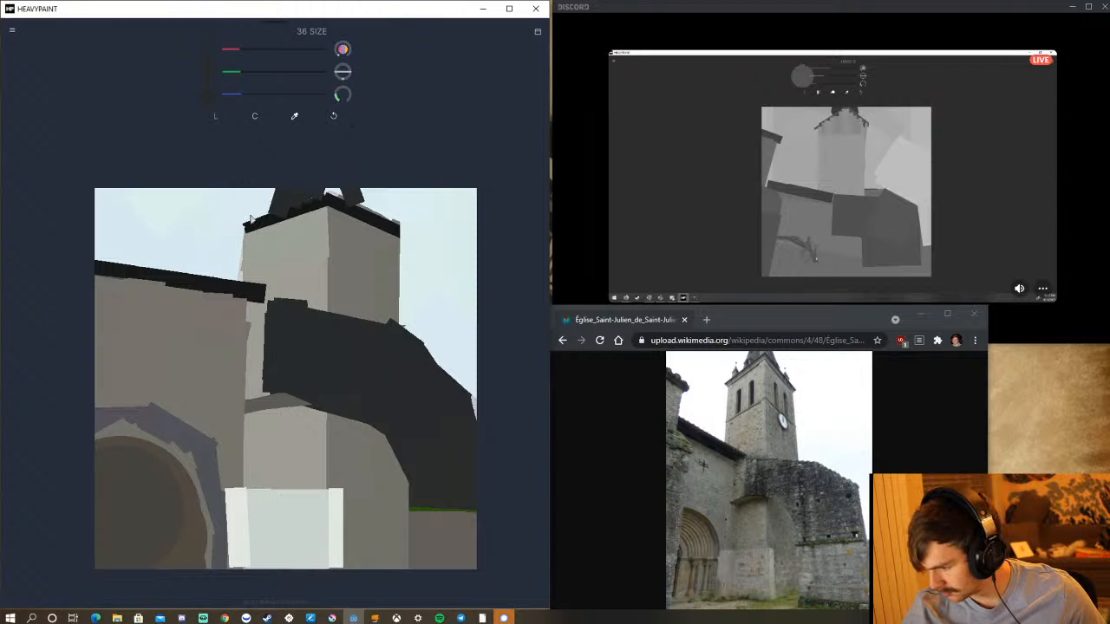
drag(343, 200, 331, 189)
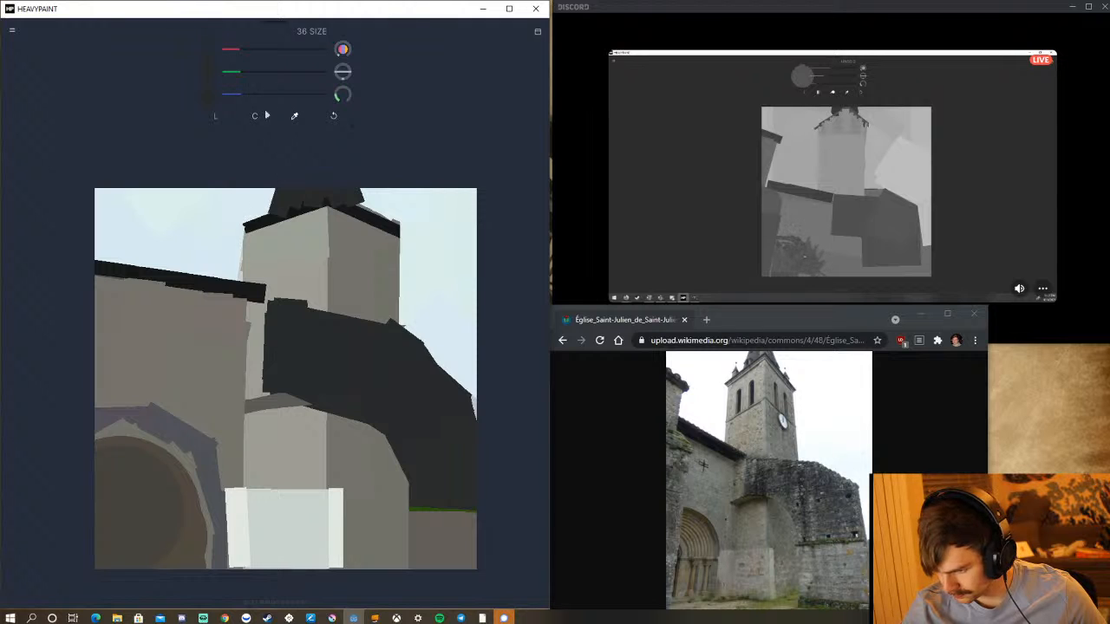
Set the brush size to 30 and add small dark blocks at both ends of the tower's eaves, undoing the last stroke.
drag(340, 100, 323, 104)
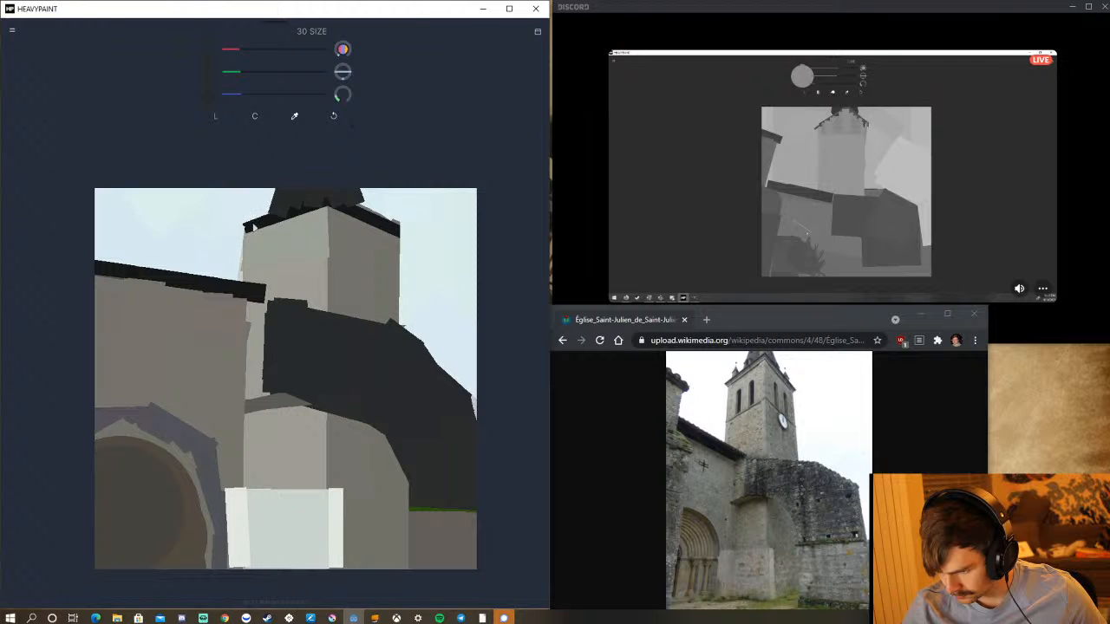
drag(252, 225, 251, 215)
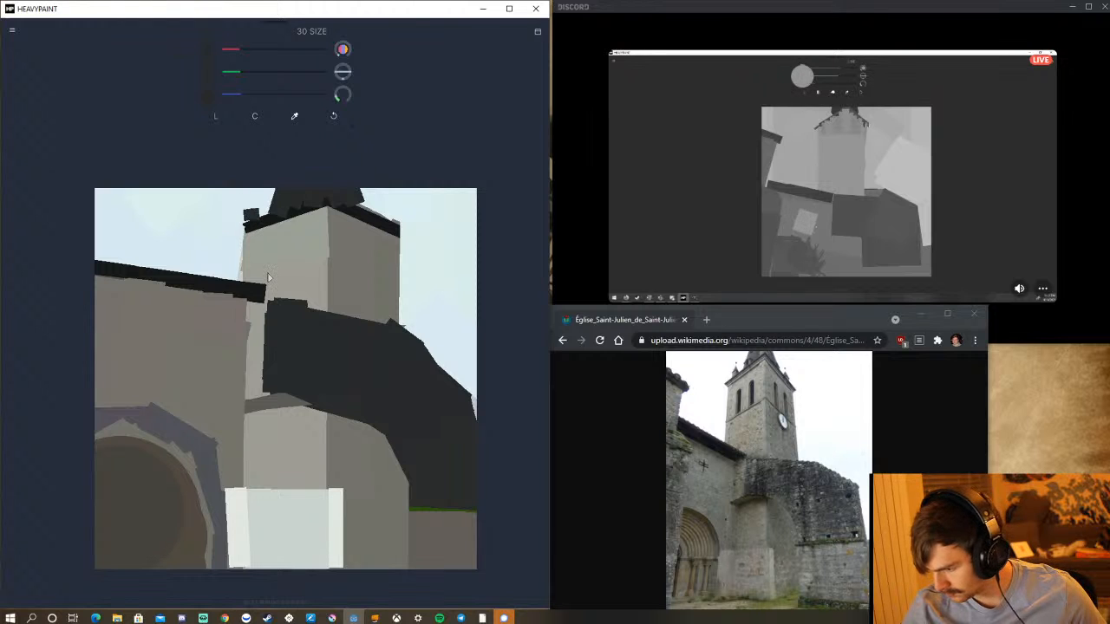
drag(385, 220, 386, 206)
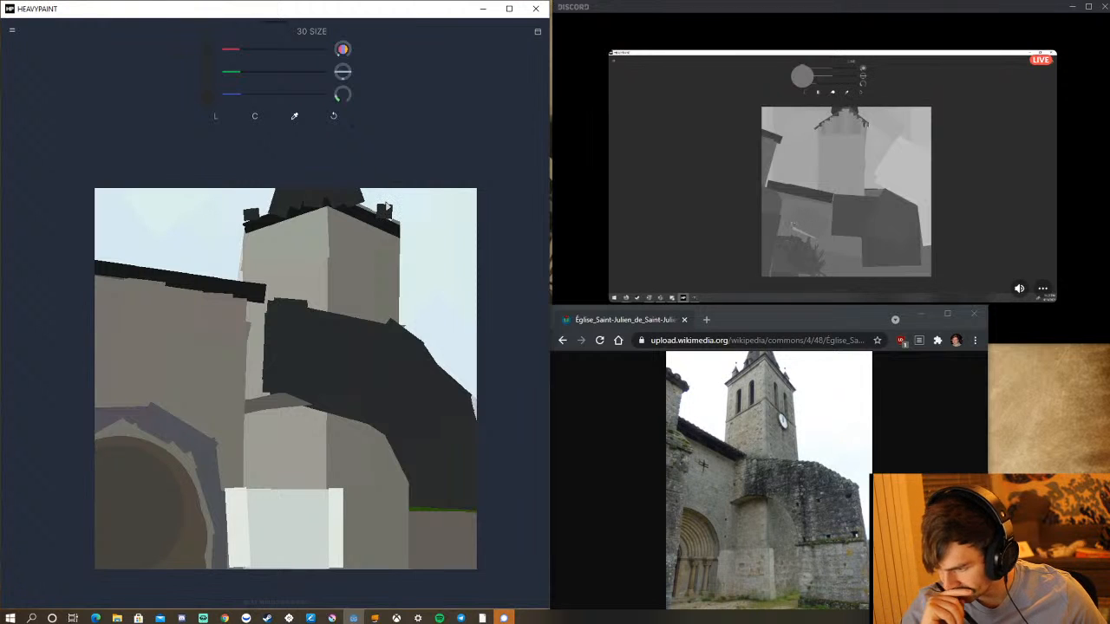
click(334, 118)
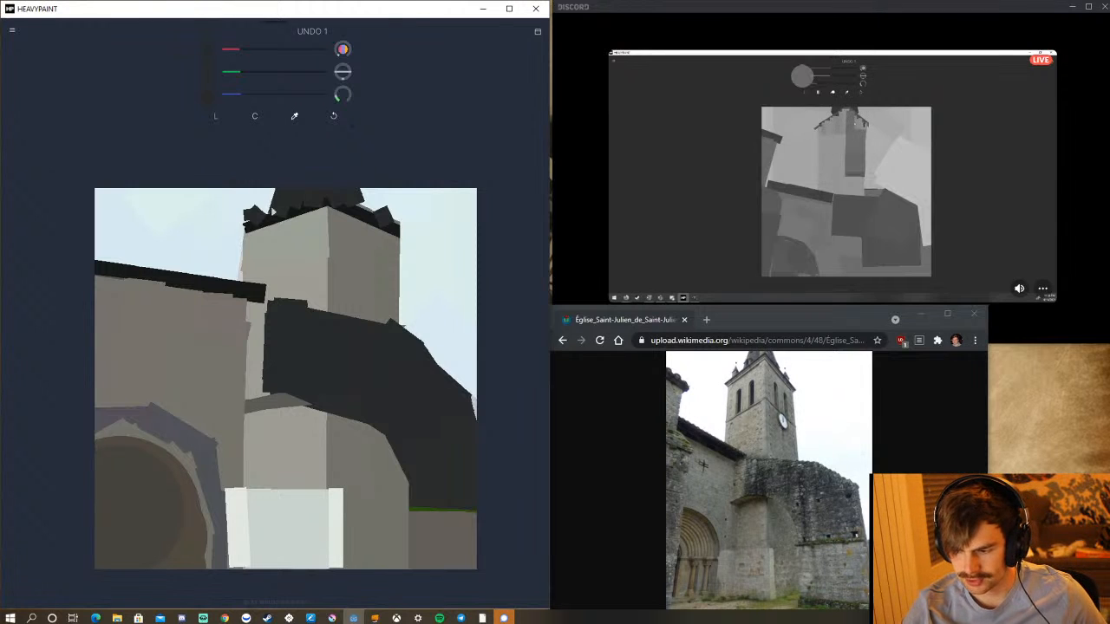
Sample the grey of the tower's shaded right face and paint vertical strokes above the eaves across the tower's full width.
click(294, 115)
click(355, 257)
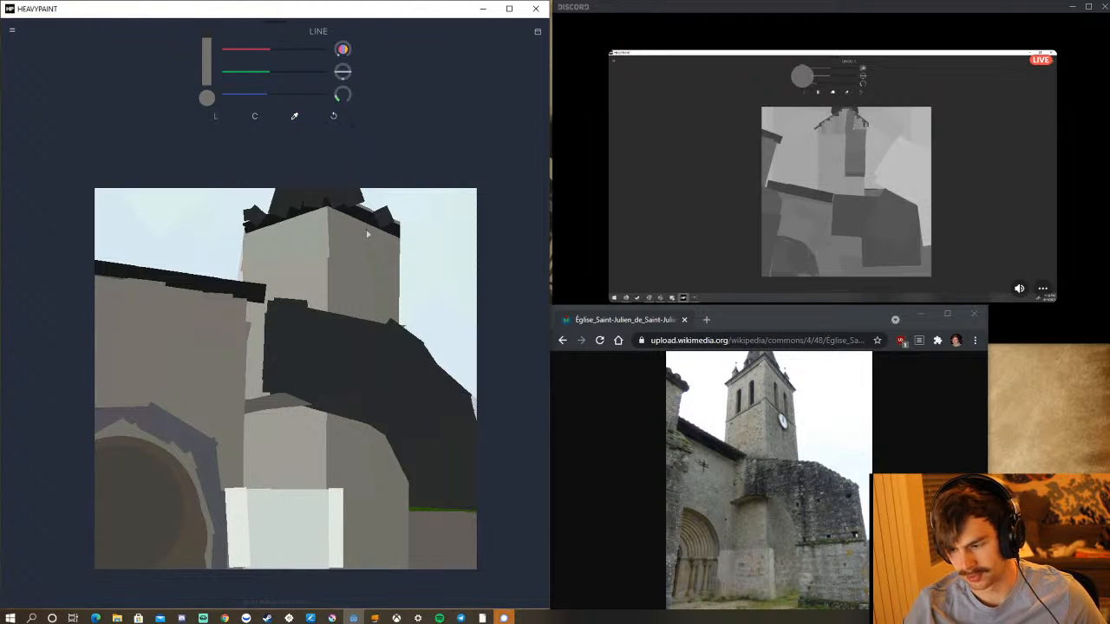
drag(355, 216, 370, 175)
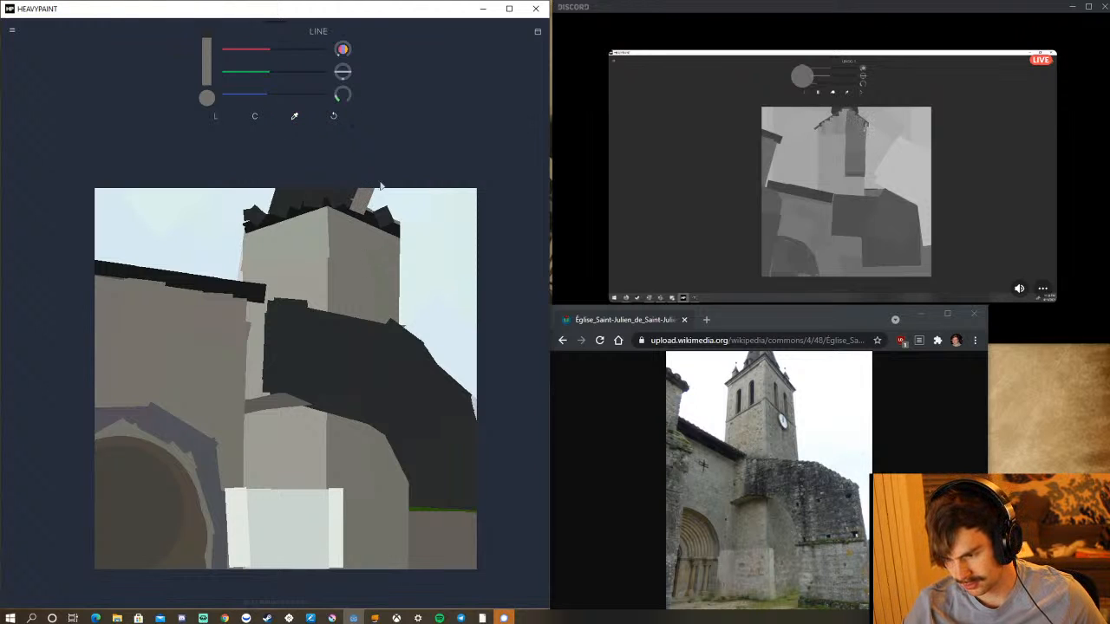
drag(395, 216, 399, 182)
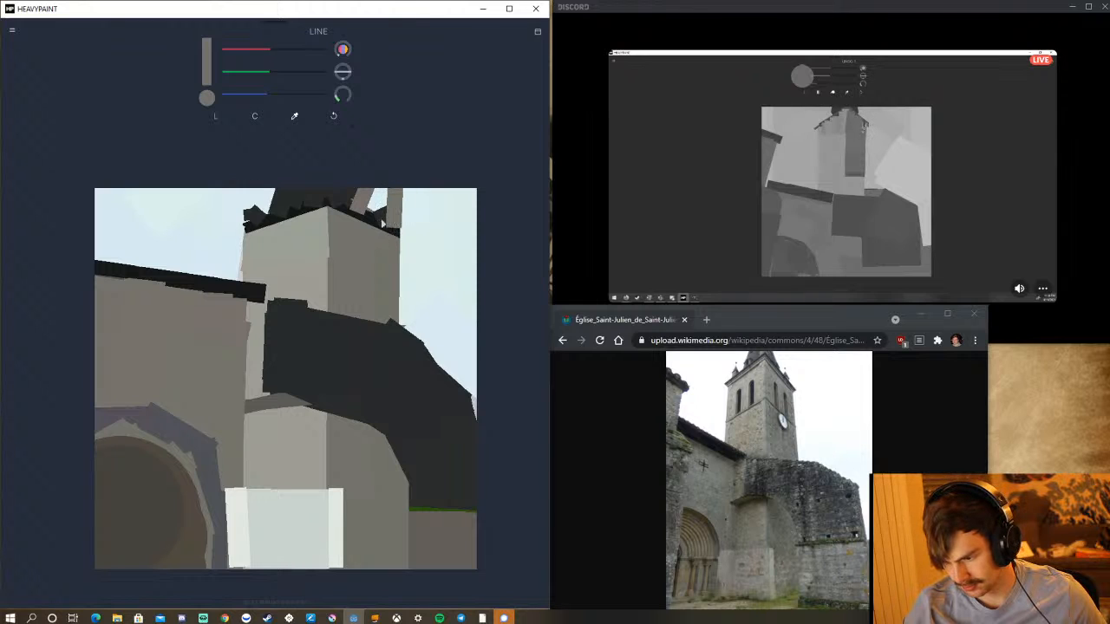
drag(385, 219, 388, 176)
drag(374, 218, 374, 178)
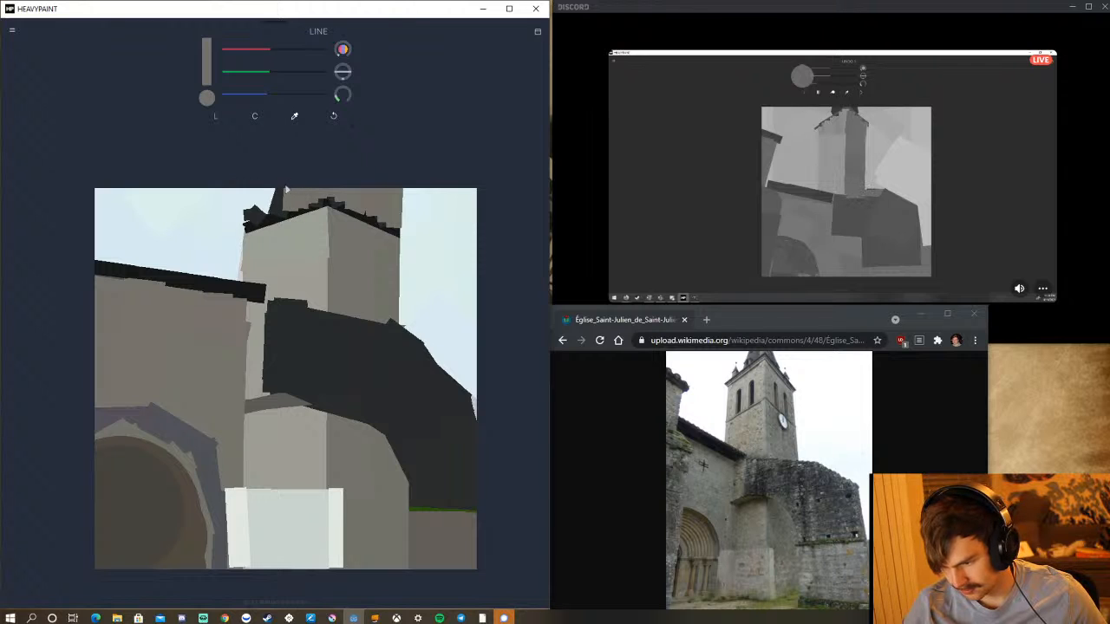
mouse_move(280, 218)
mouse_down()
mouse_move(283, 184)
mouse_move(271, 206)
mouse_move(263, 184)
mouse_move(247, 223)
mouse_move(252, 183)
mouse_up()
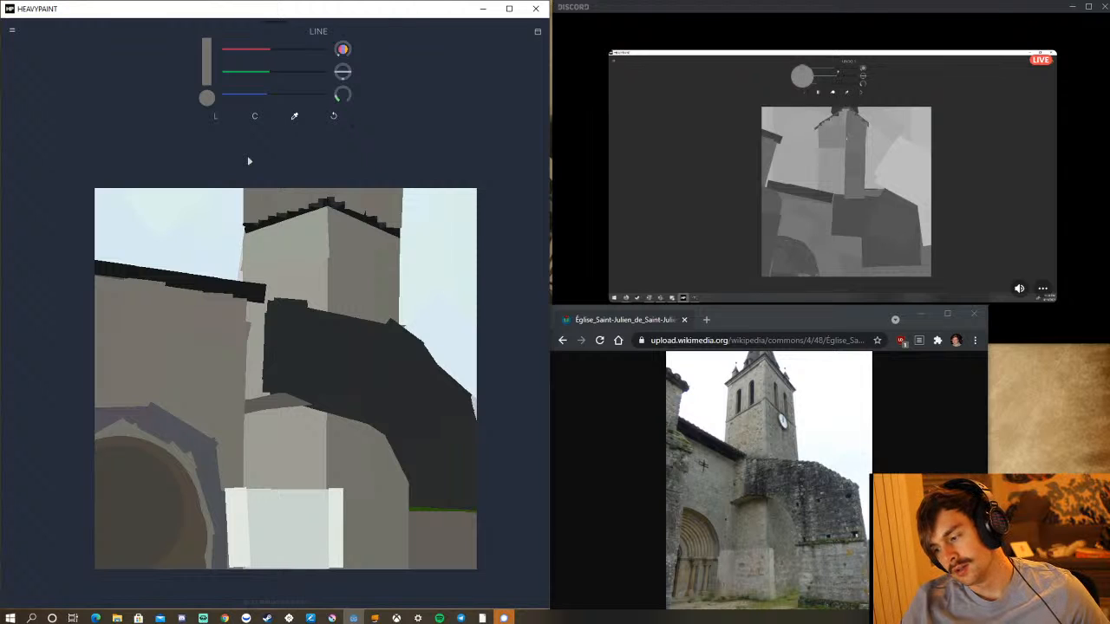
Sample the tower's light-face grey, darken it slightly, and paint a narrow strip down the tower's front corner and the lower buttress corner.
click(299, 117)
click(290, 223)
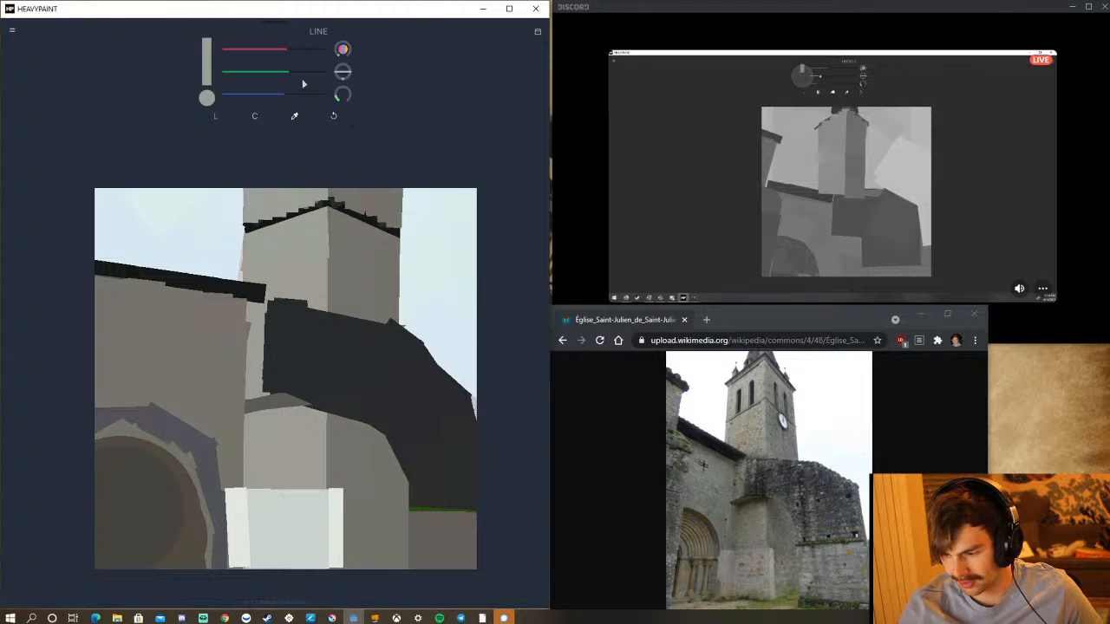
drag(294, 73, 277, 55)
drag(280, 97, 273, 96)
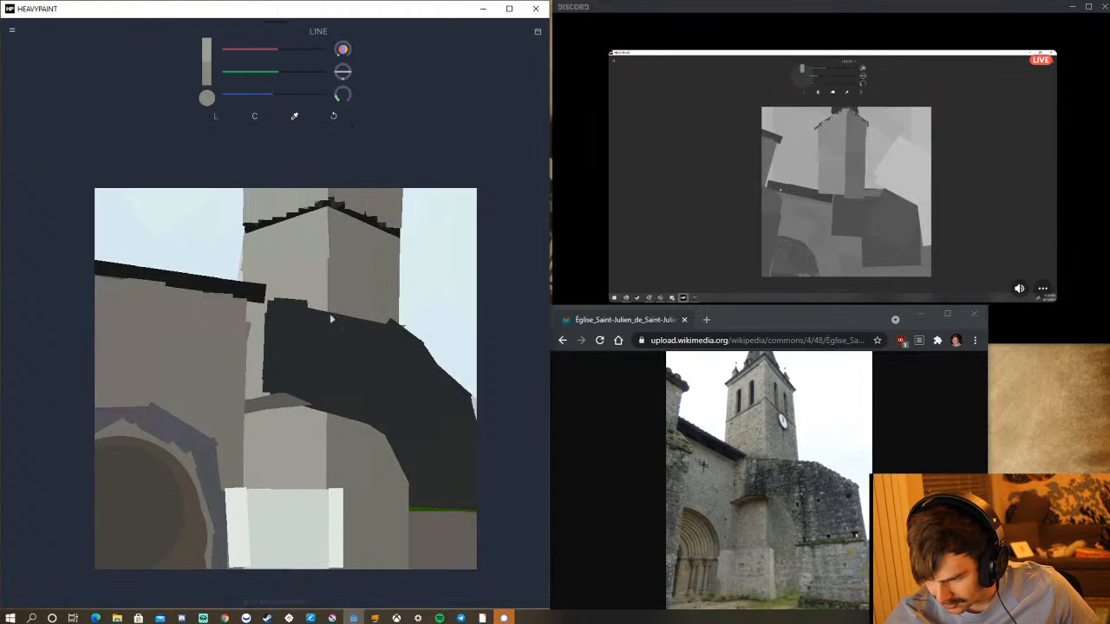
drag(331, 320, 337, 201)
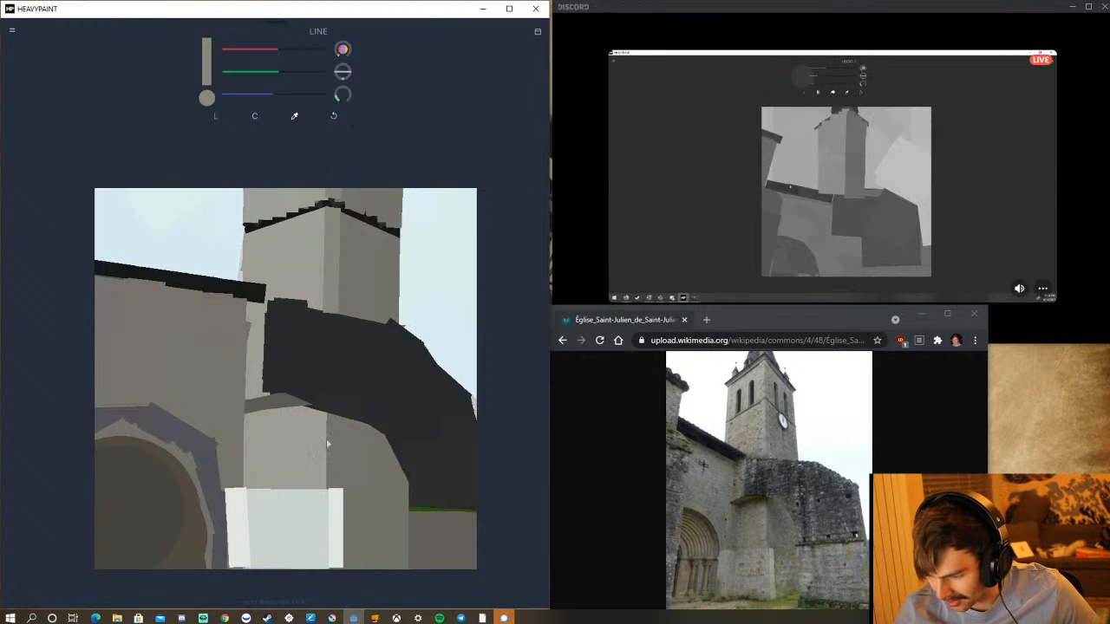
drag(329, 417, 325, 493)
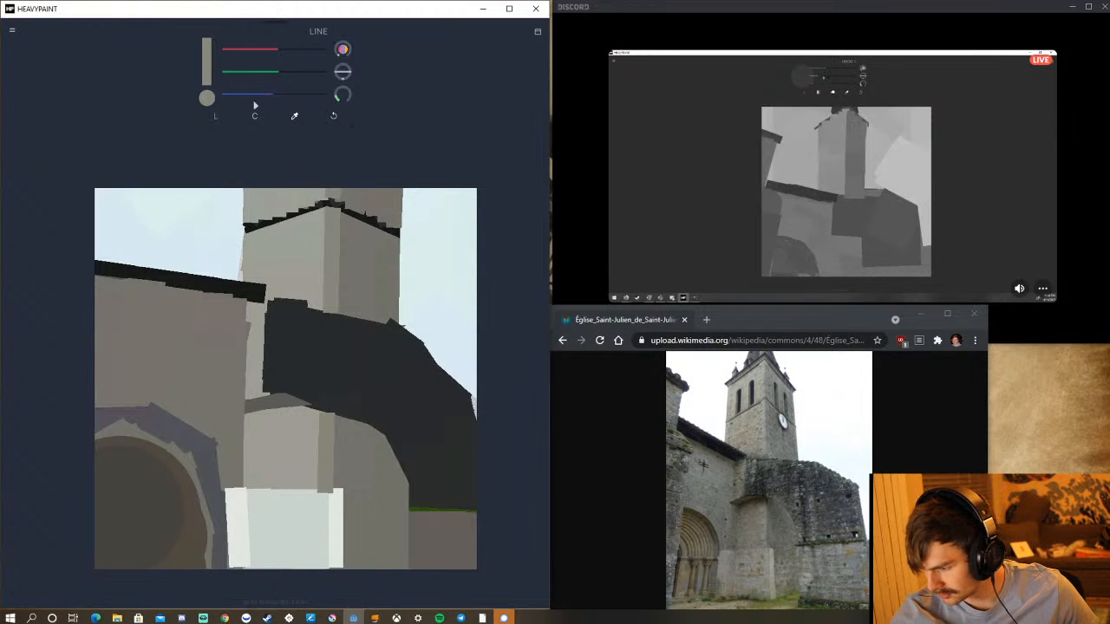
Mix a lighter violet-grey and try a vertical stroke along the lower buttress corner, then undo that stroke.
drag(269, 96, 284, 95)
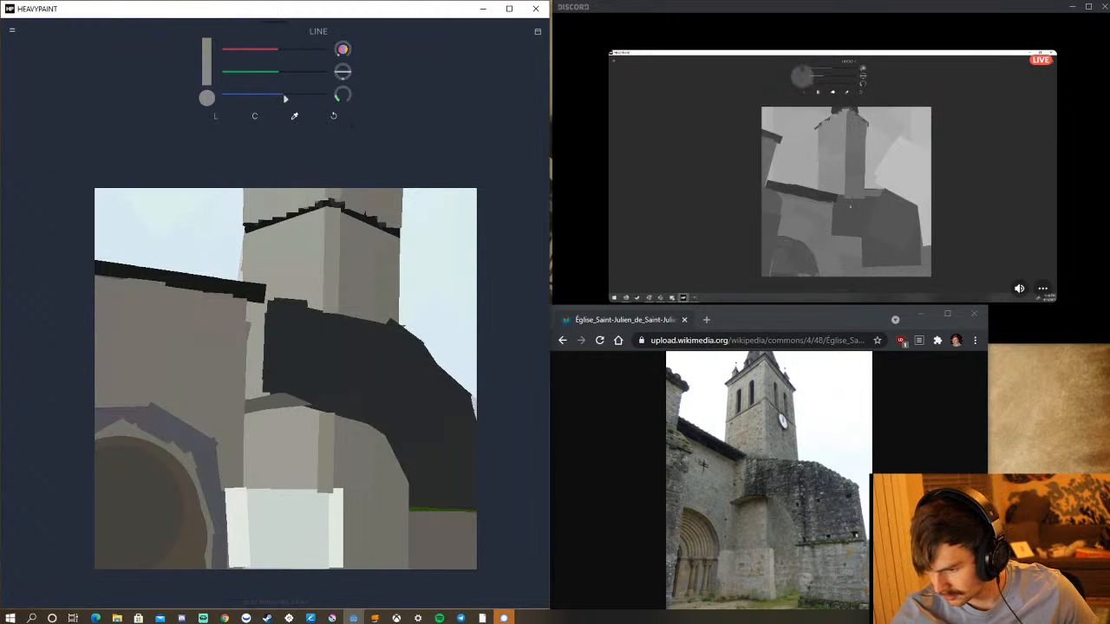
click(292, 73)
click(293, 53)
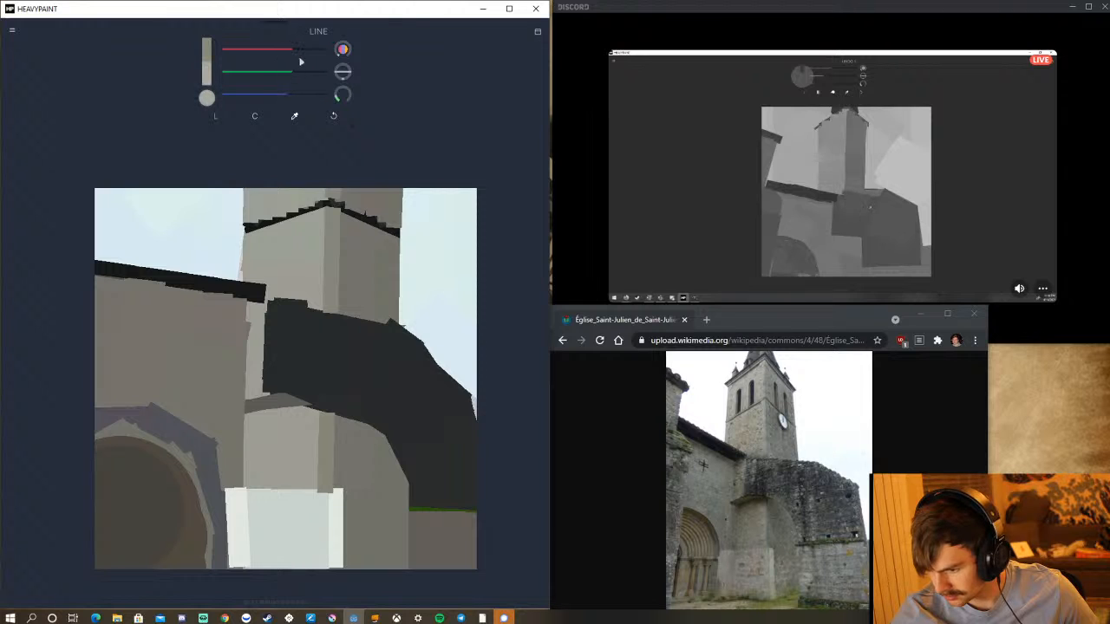
click(292, 96)
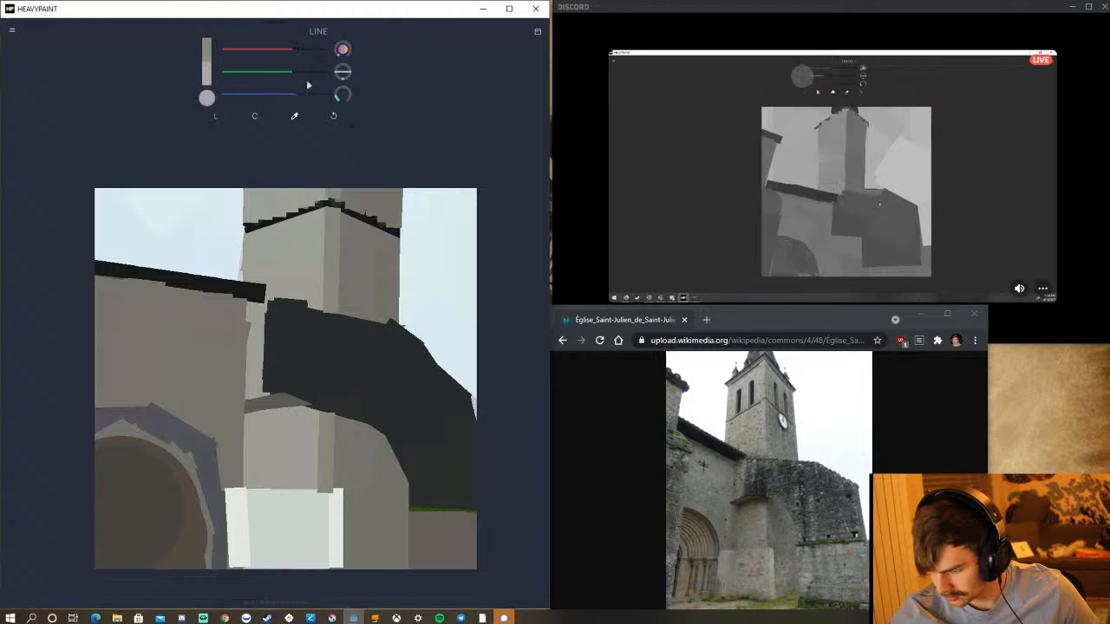
drag(317, 498, 316, 419)
click(333, 115)
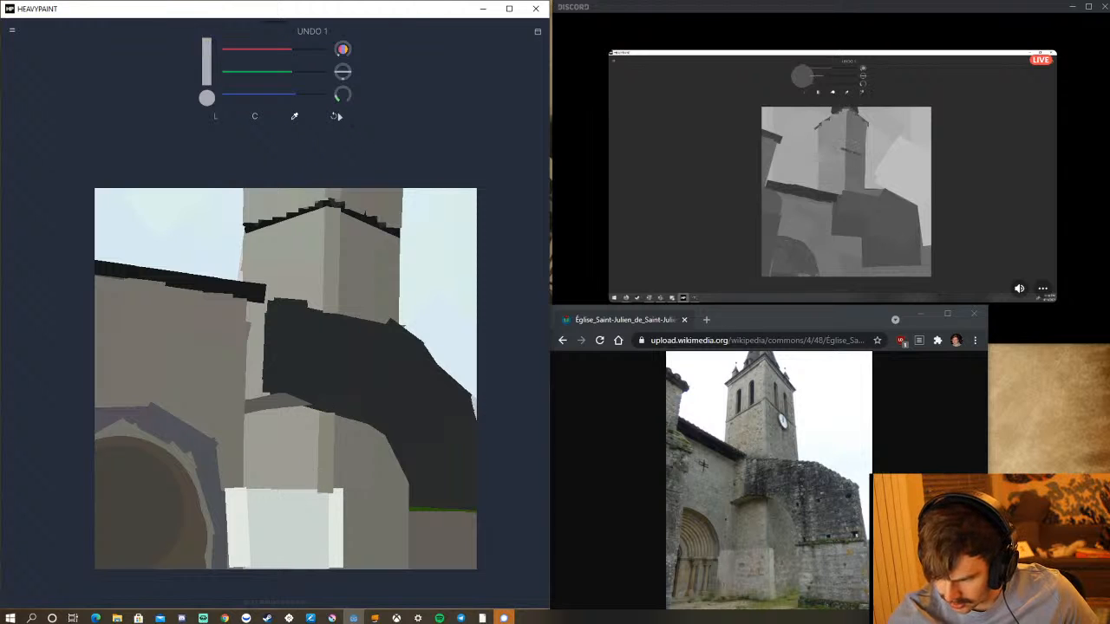
Paint a rounded violet-grey clock face on the tower's shaded side just under the eaves, undoing the last strokes around its edge.
click(367, 235)
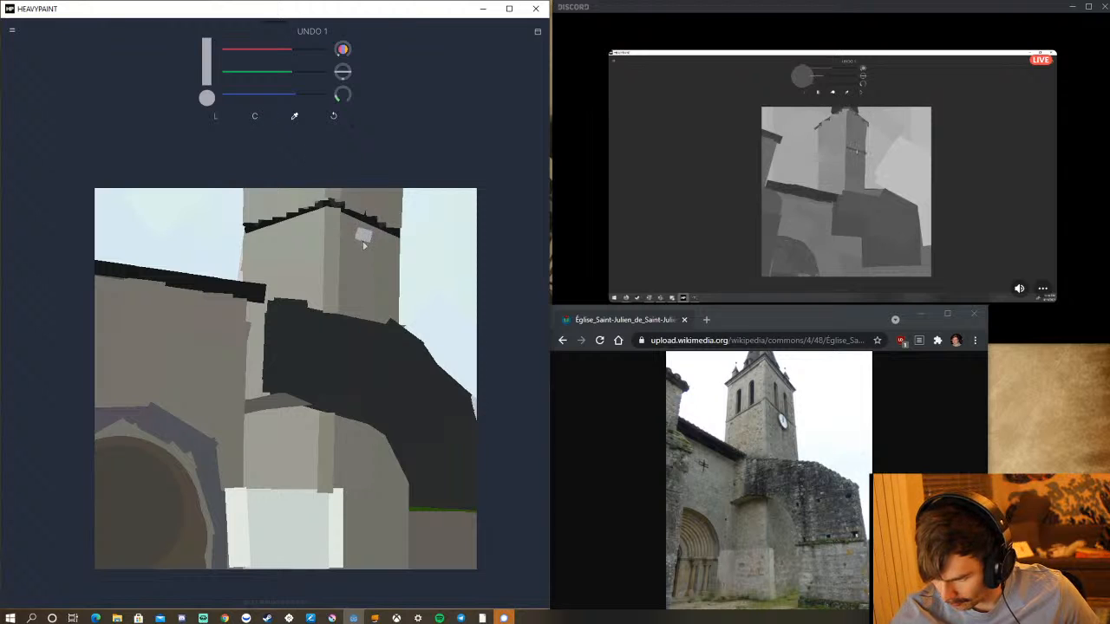
mouse_move(369, 234)
mouse_down()
mouse_move(366, 257)
mouse_move(378, 217)
mouse_up()
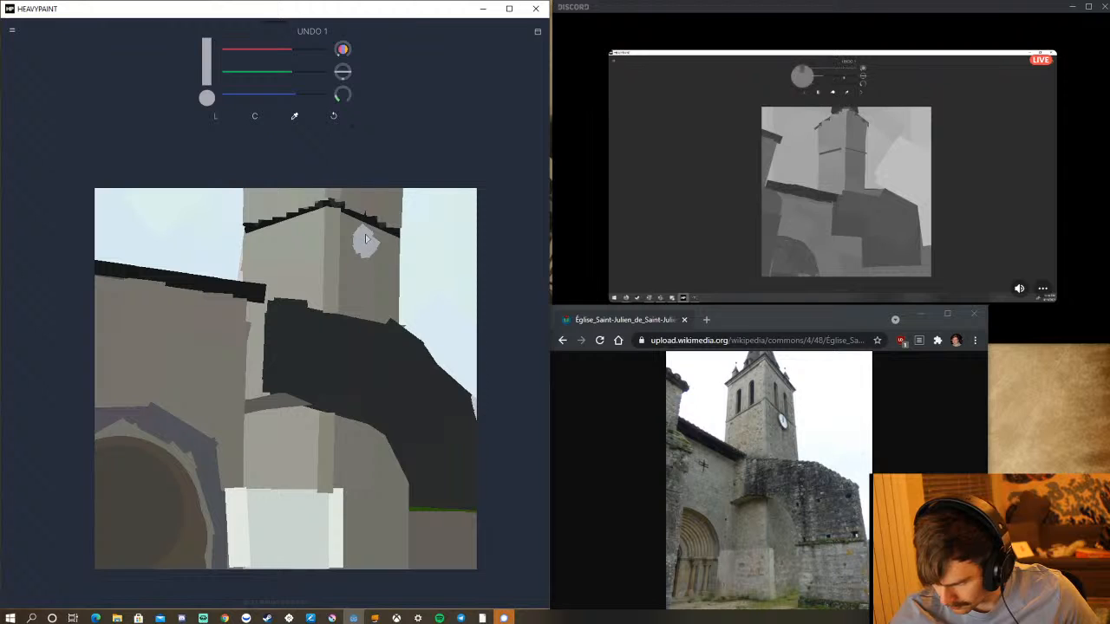
drag(368, 236, 374, 244)
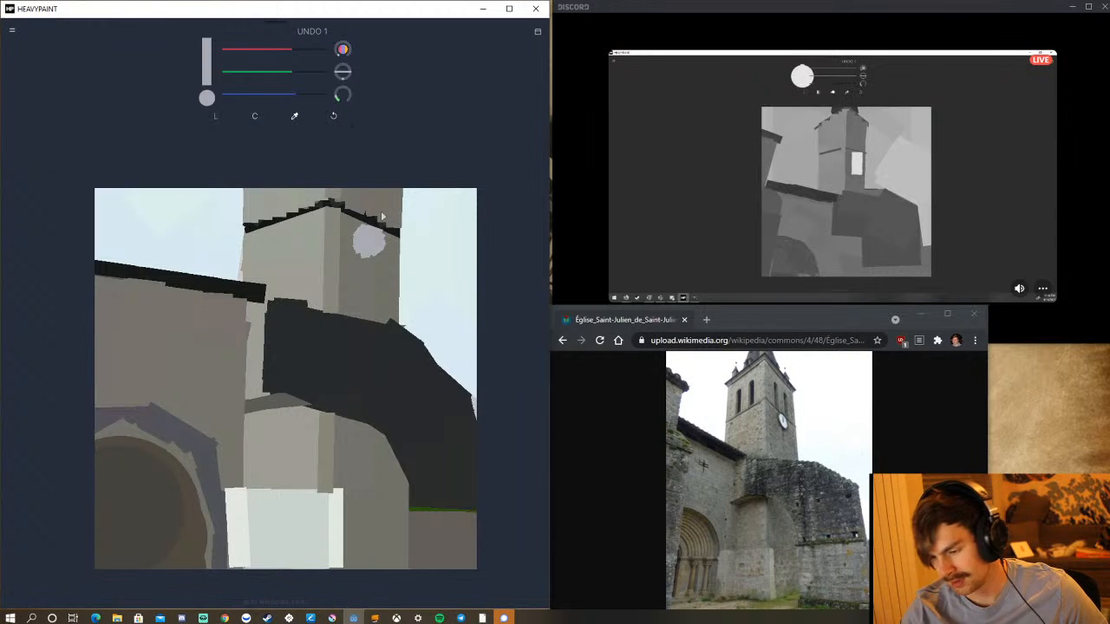
click(333, 115)
click(333, 115)
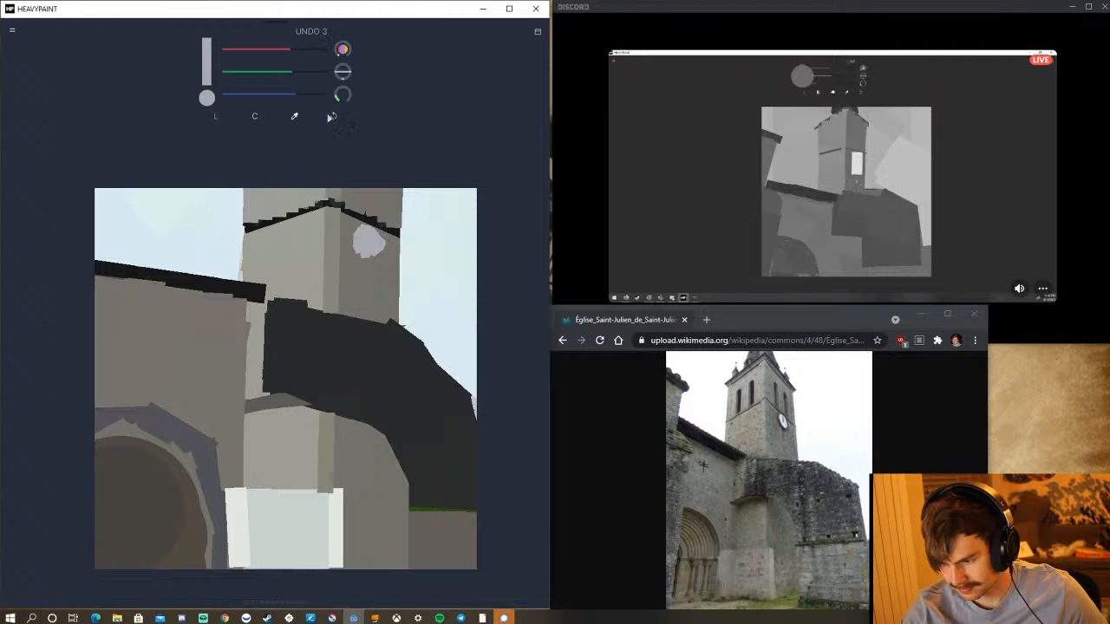
click(333, 117)
click(335, 116)
click(339, 115)
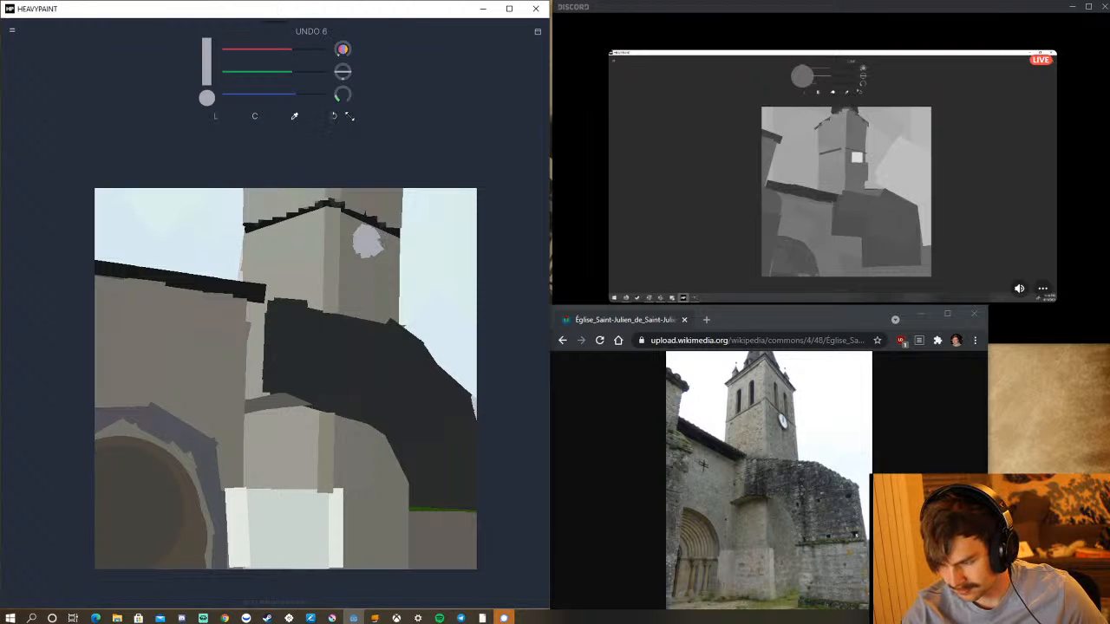
click(335, 116)
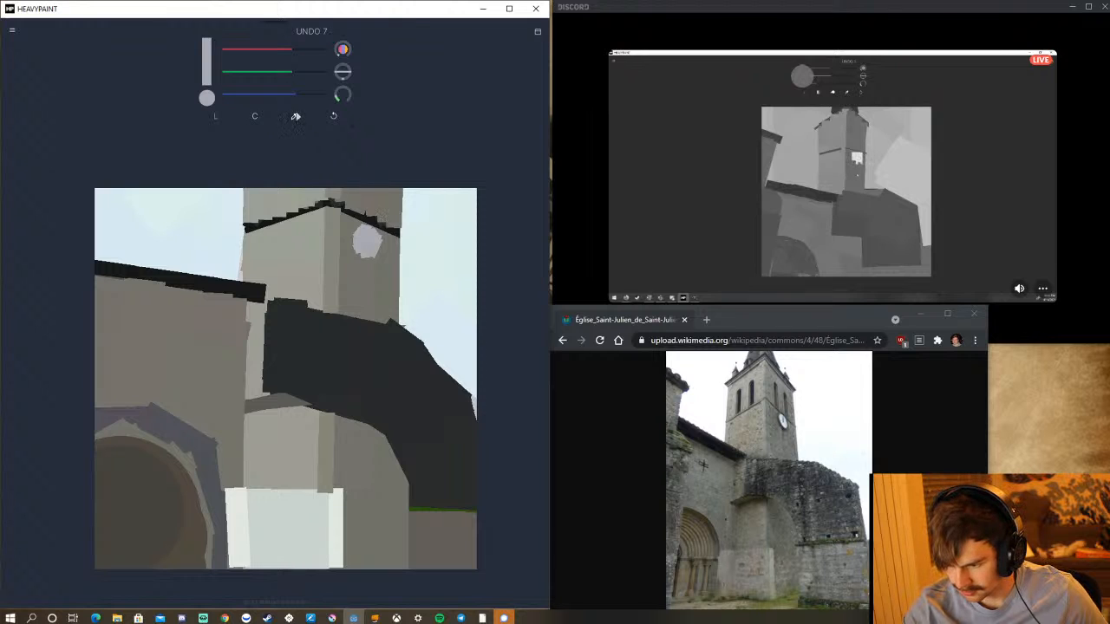
Sample the near-black of the eaves and paint a tall belfry opening above the clock at brush size 19, undoing the first wider stroke.
click(294, 115)
click(387, 219)
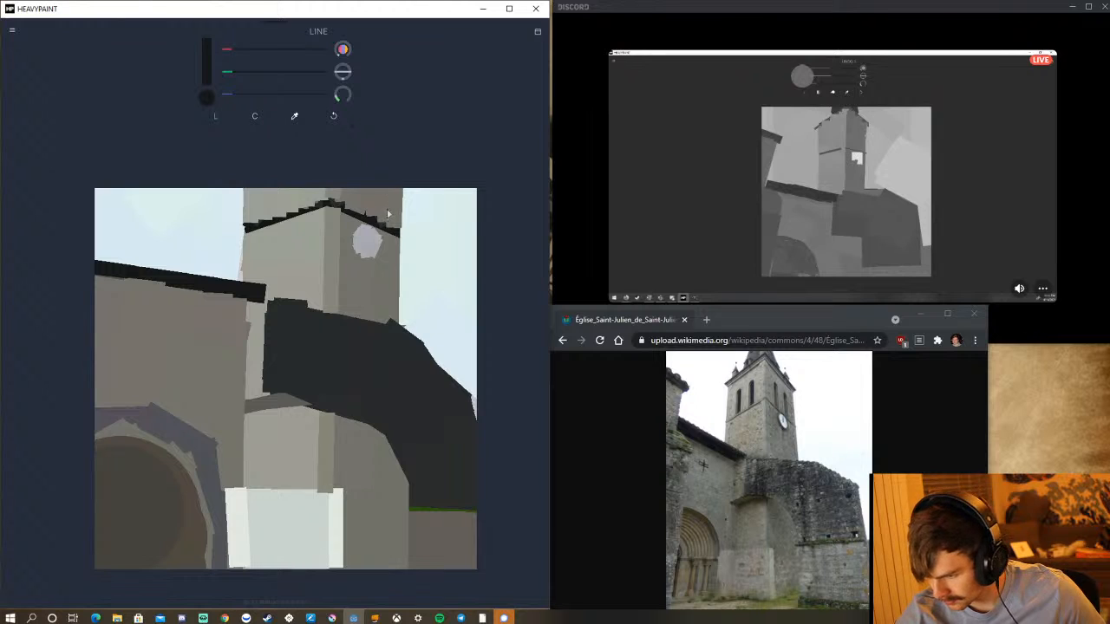
drag(378, 225, 376, 177)
click(338, 115)
drag(342, 96, 315, 115)
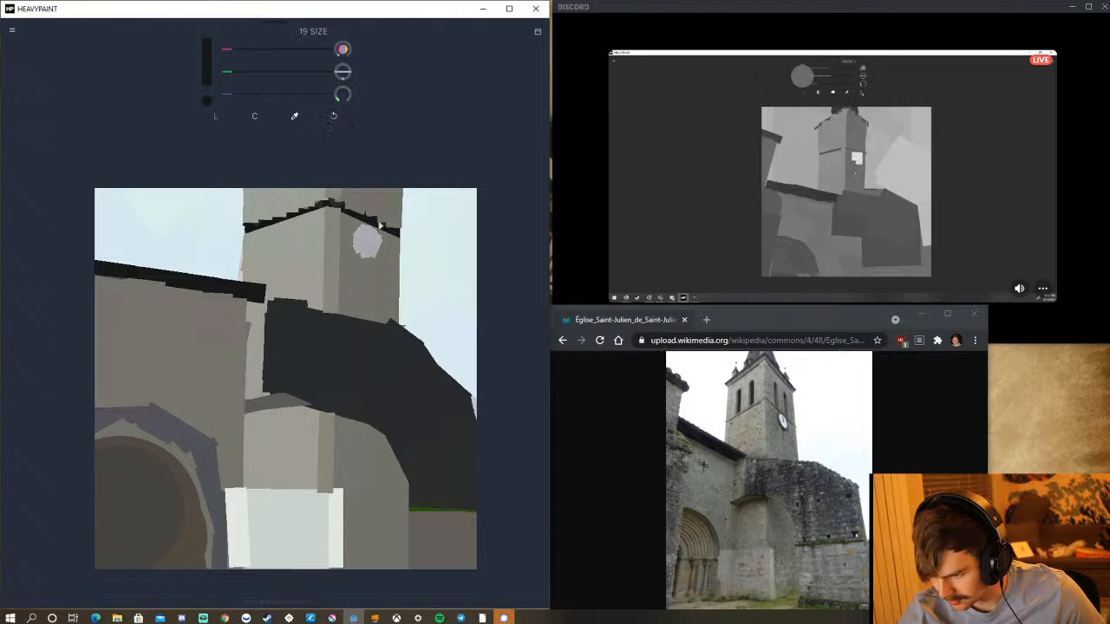
drag(379, 227, 381, 185)
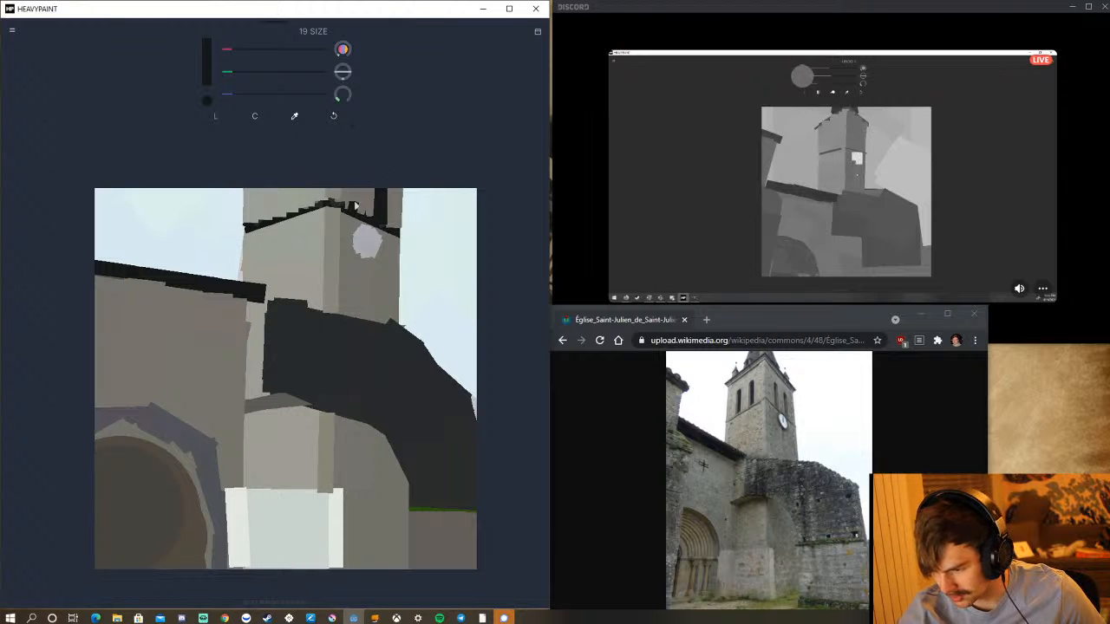
Add a second dark opening on the tower's shaded side, redoing its stroke, and paint two matching openings on the light side.
drag(356, 207, 357, 182)
click(335, 119)
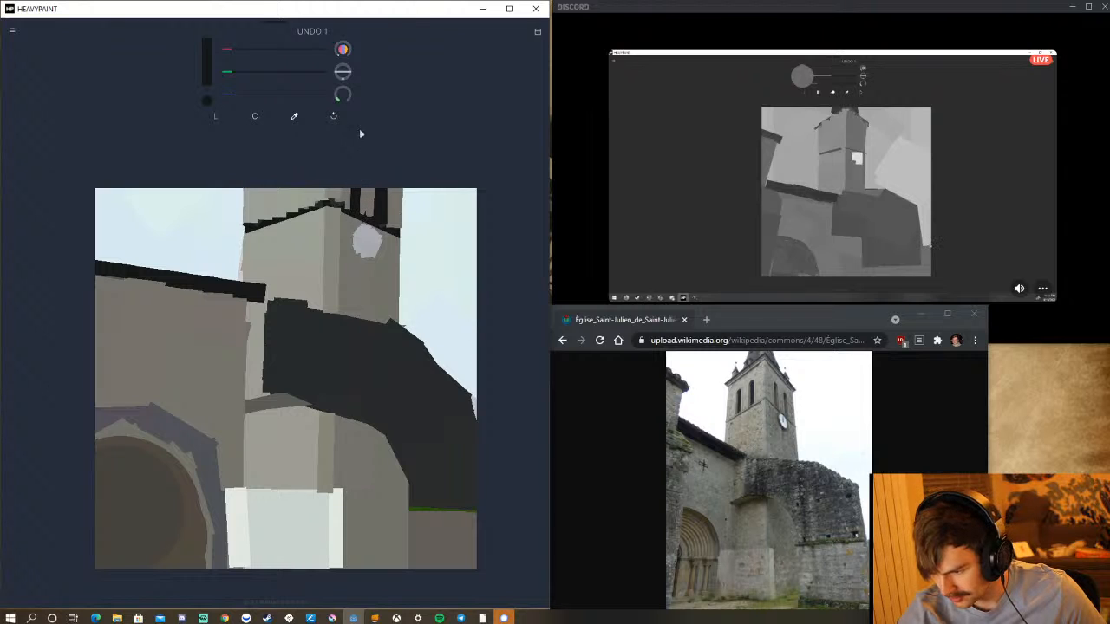
click(336, 118)
drag(364, 217, 359, 179)
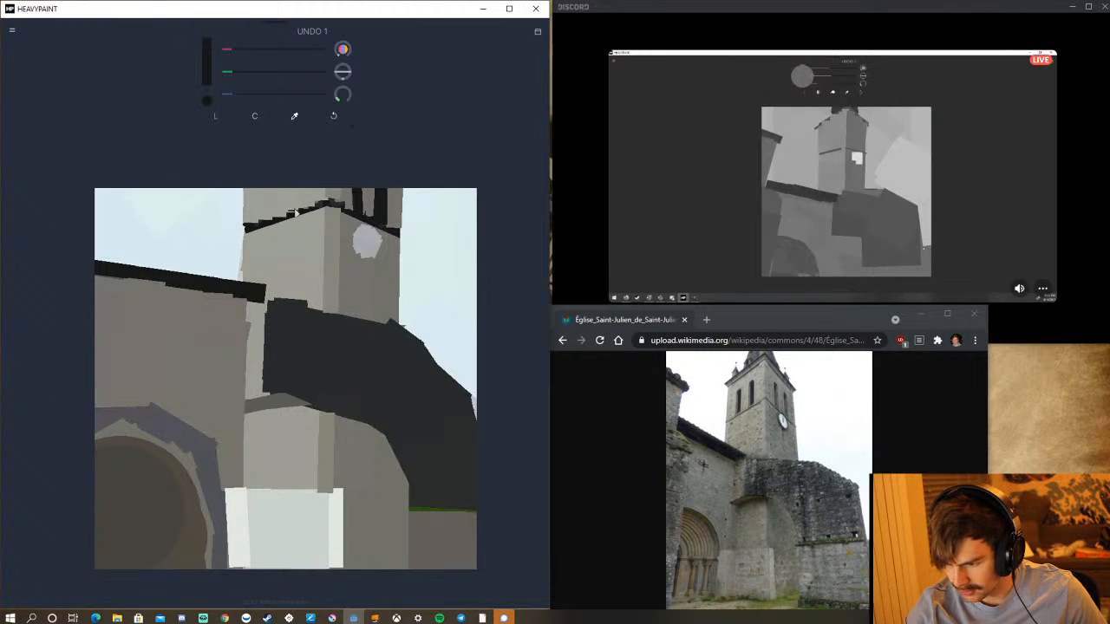
drag(294, 216, 290, 175)
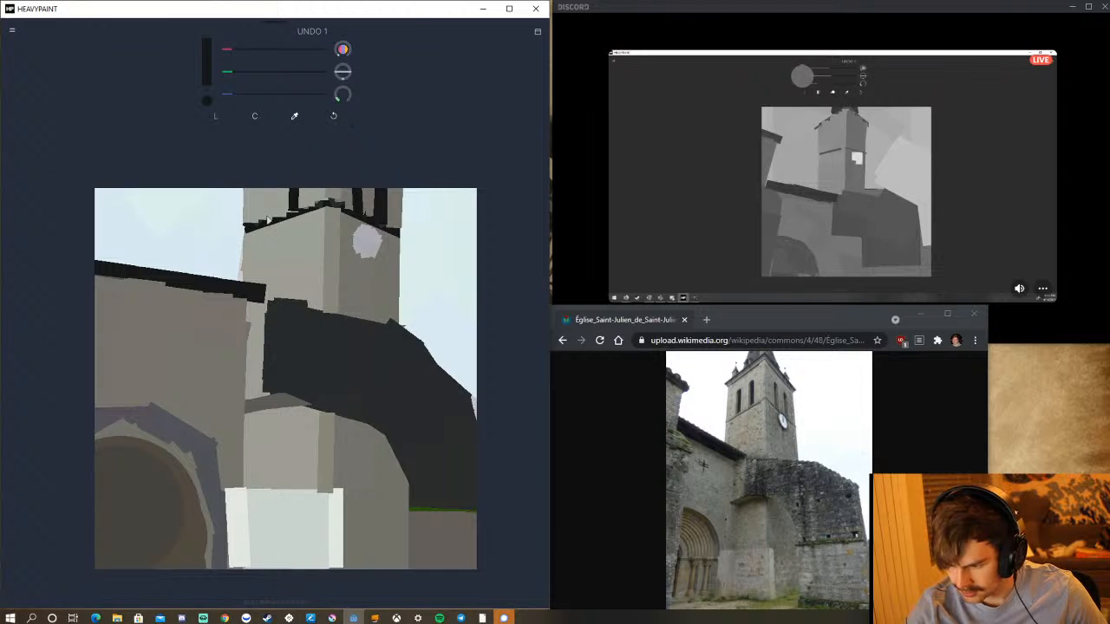
drag(266, 219, 266, 179)
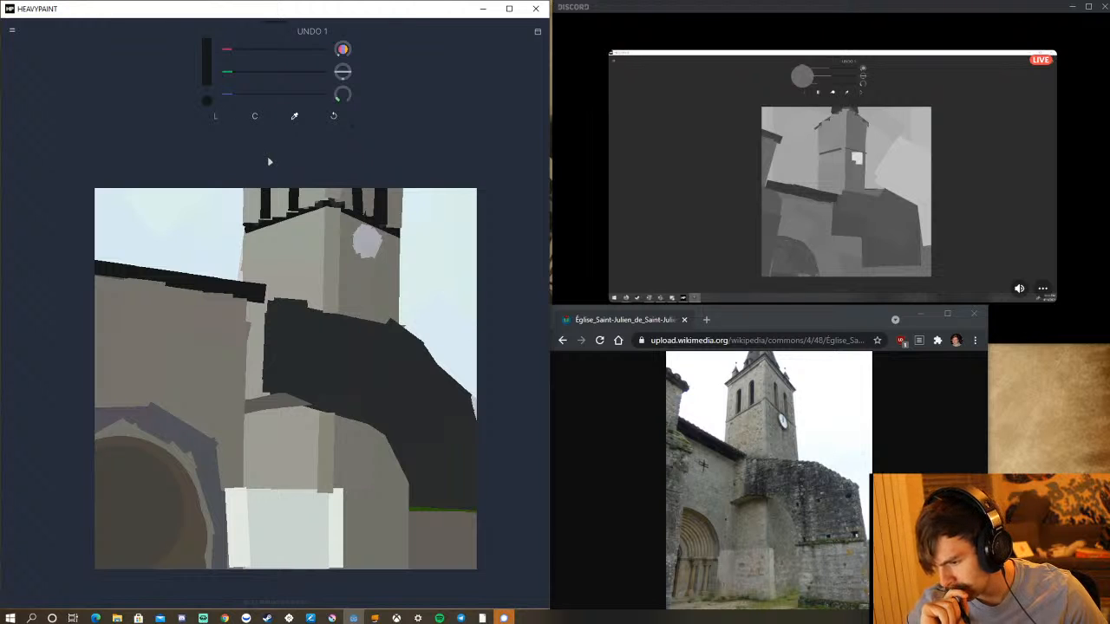
click(294, 115)
click(398, 212)
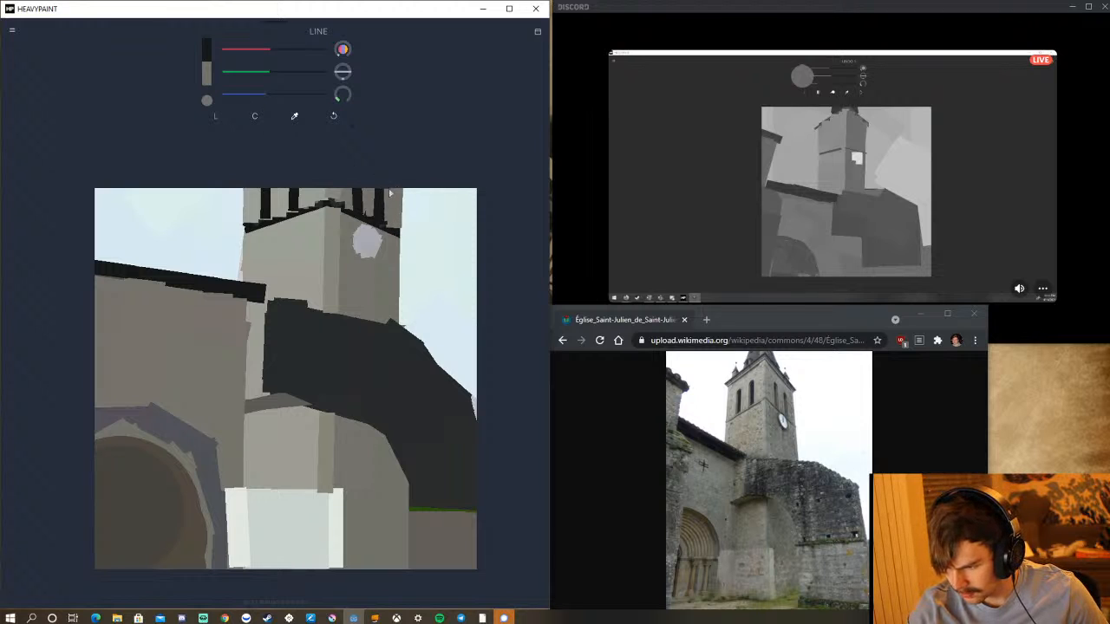
drag(392, 168, 386, 151)
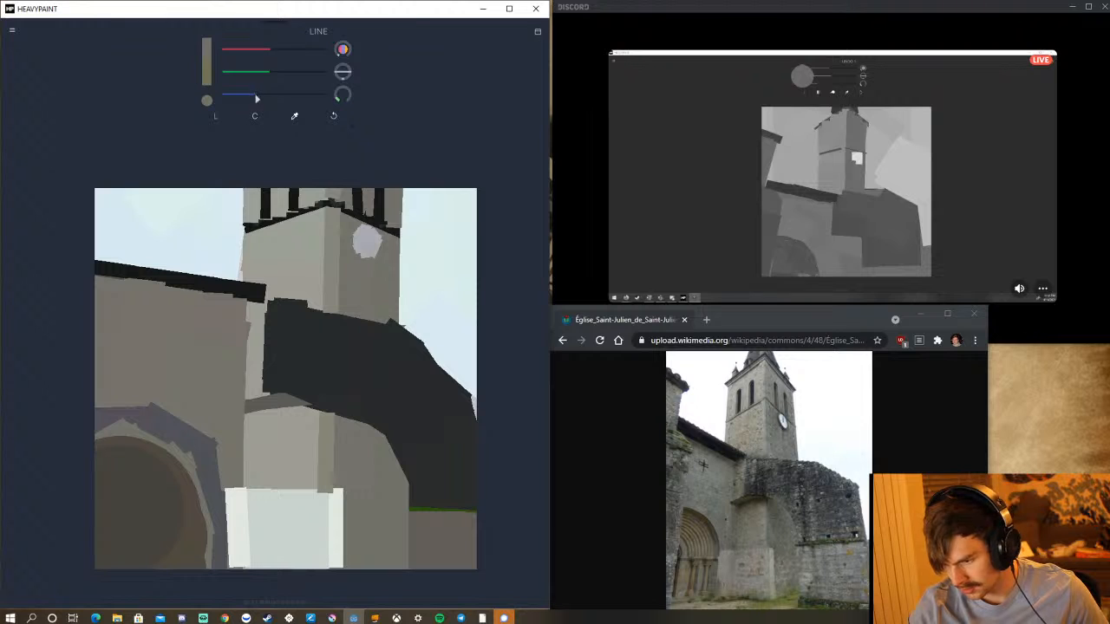
drag(270, 74, 248, 53)
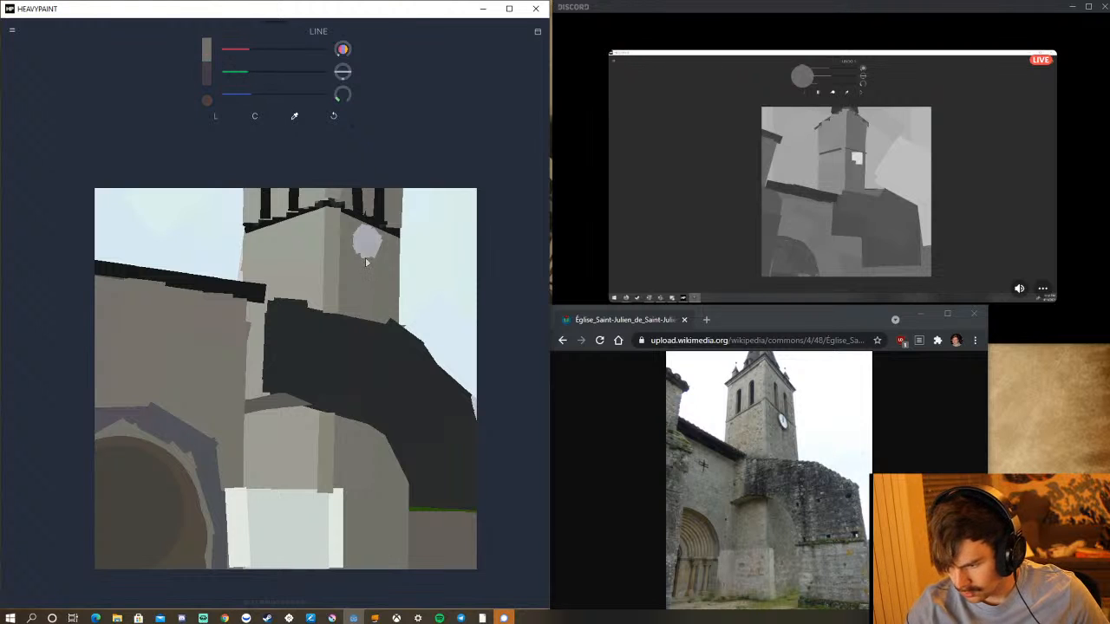
drag(365, 259, 366, 265)
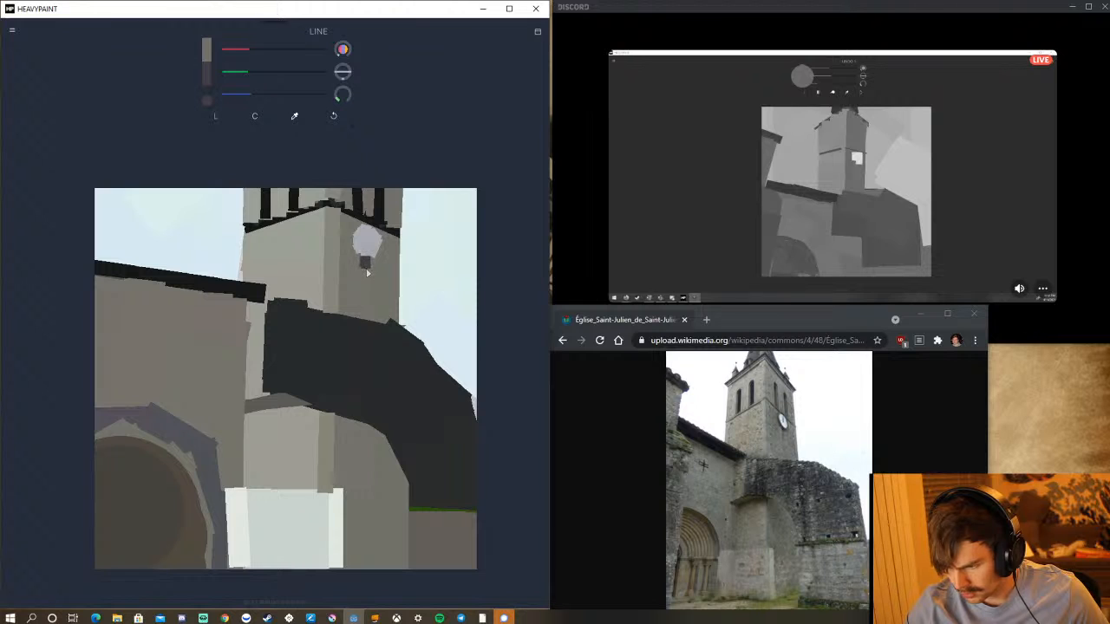
click(333, 116)
drag(272, 78, 286, 80)
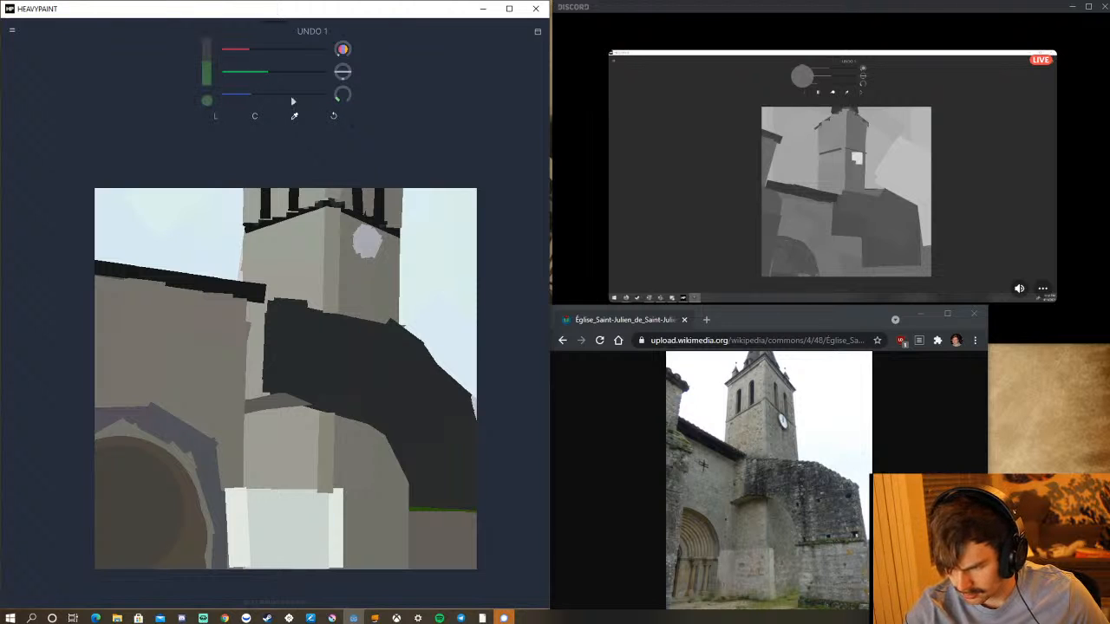
click(333, 115)
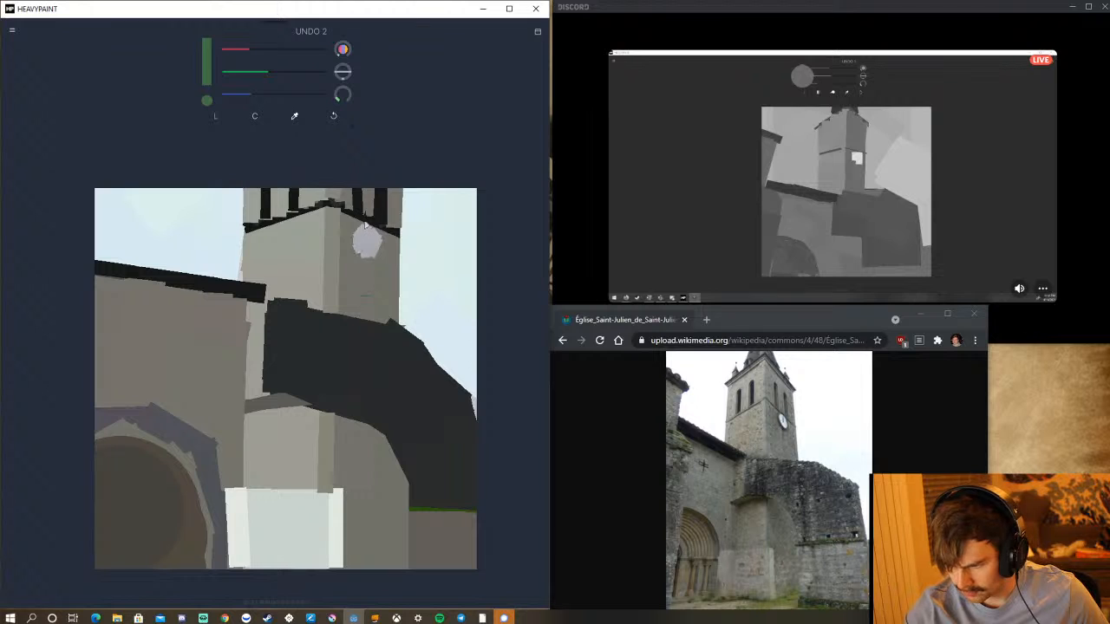
click(333, 115)
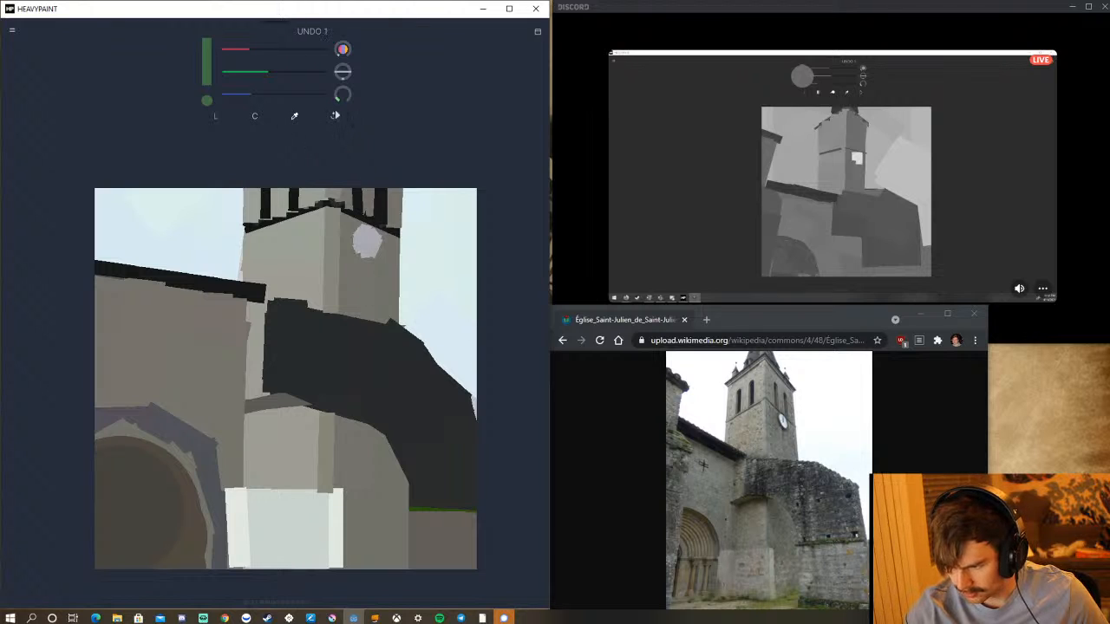
Sample the shaded wall grey, darken it, and paint a short mark below the clock with a smaller brush, undoing the first wider mark.
click(294, 116)
click(355, 284)
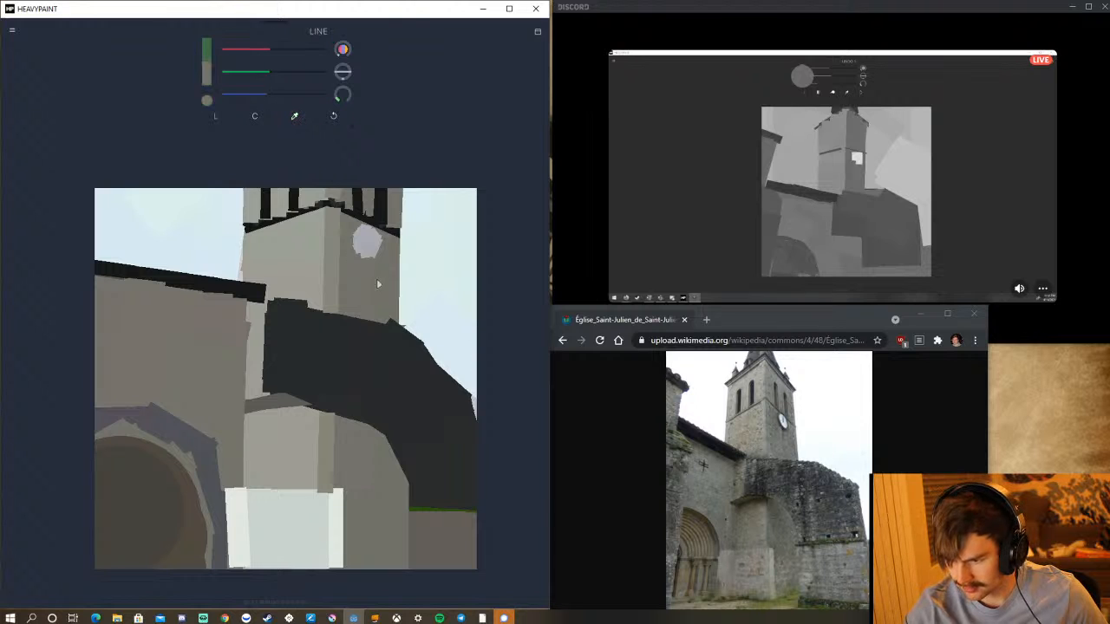
click(265, 80)
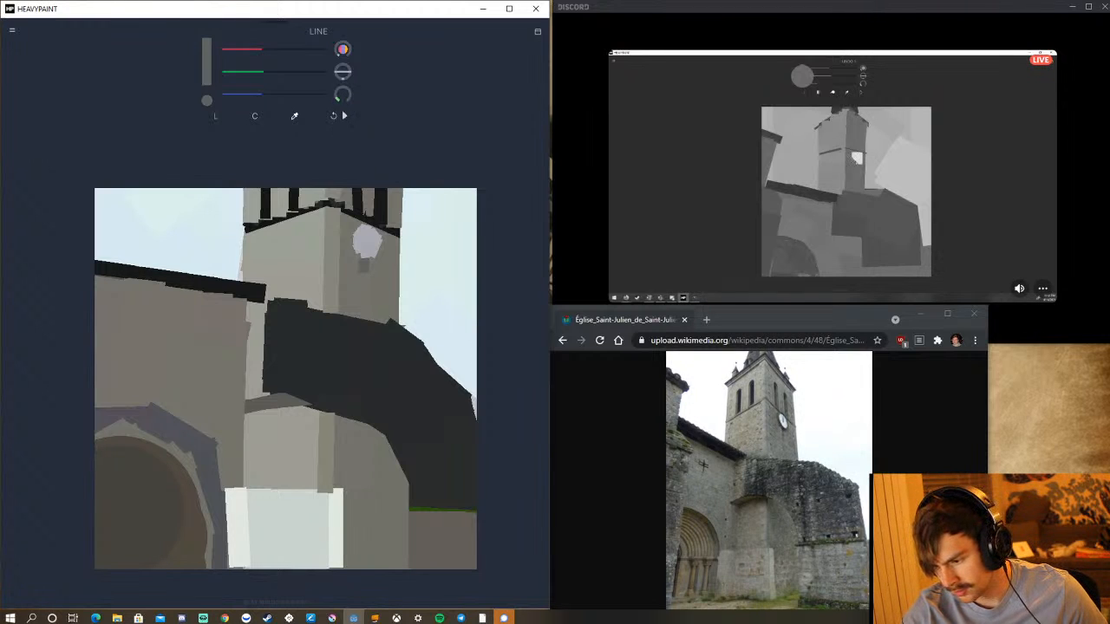
click(334, 117)
drag(342, 101, 318, 127)
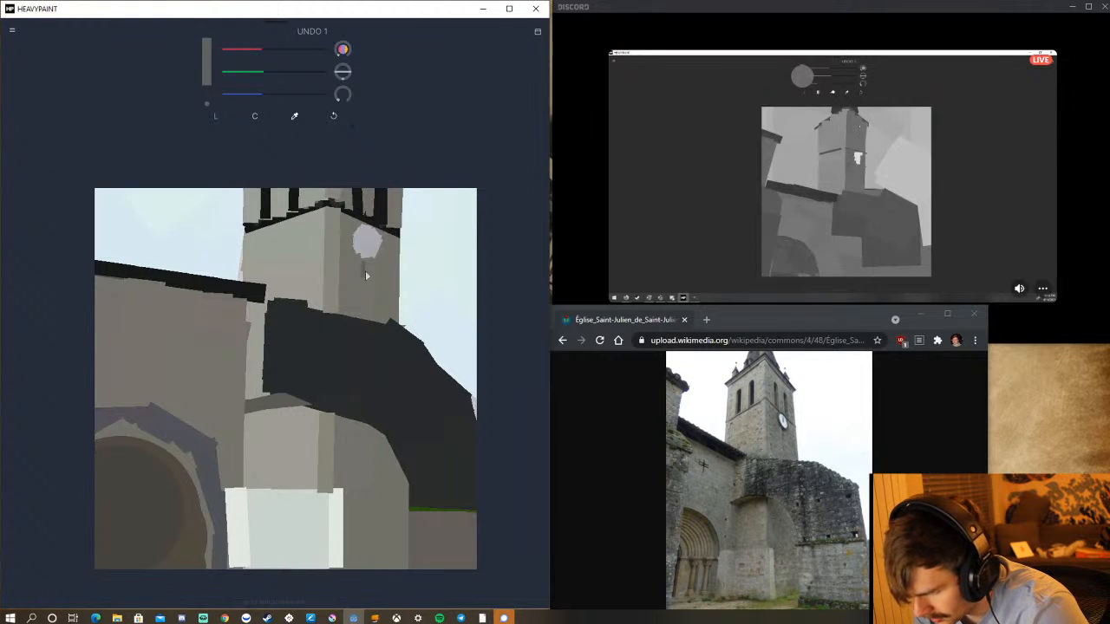
Mix a warm tan for the ground and paint a thin first strip along the base of the pale block.
mouse_move(259, 94)
mouse_down()
mouse_move(246, 97)
mouse_move(245, 76)
mouse_move(274, 52)
mouse_move(246, 91)
mouse_move(259, 93)
mouse_up()
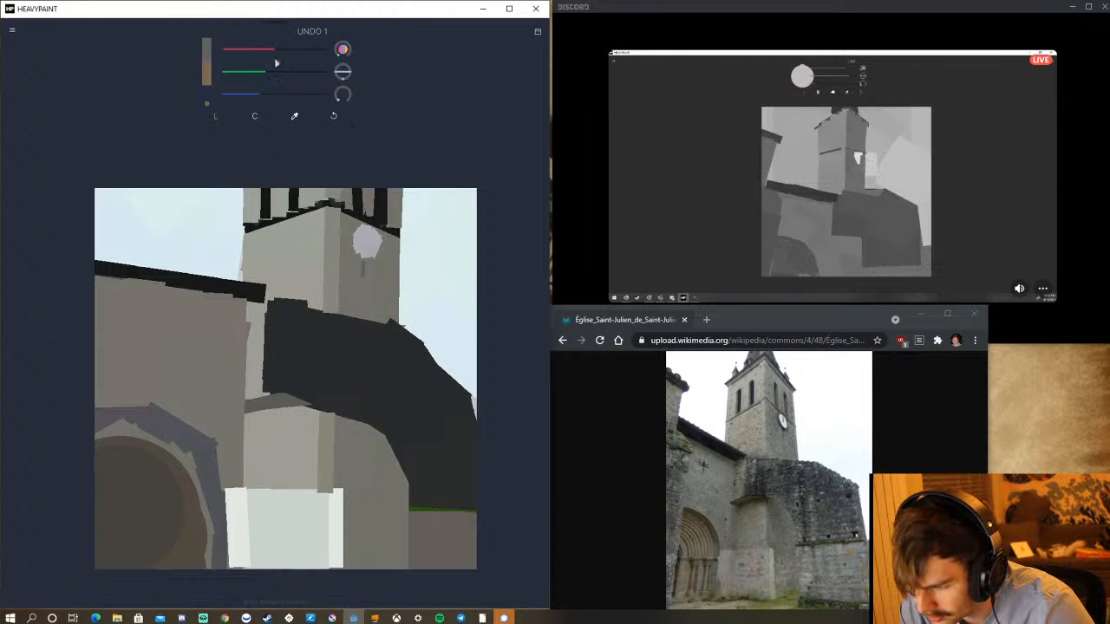
drag(278, 62, 256, 77)
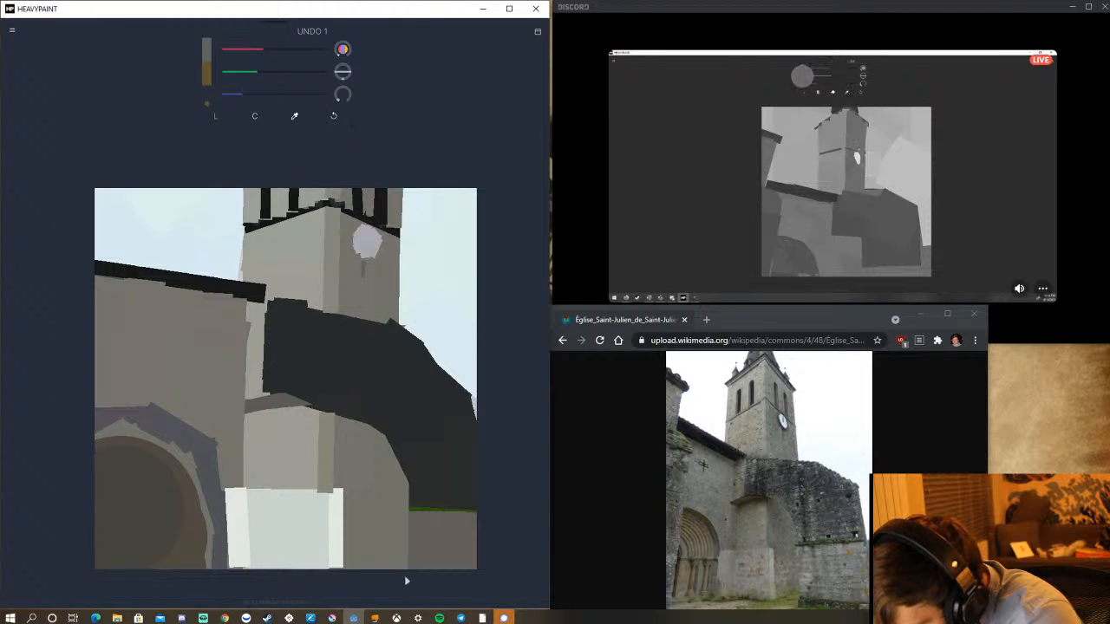
drag(386, 574, 408, 574)
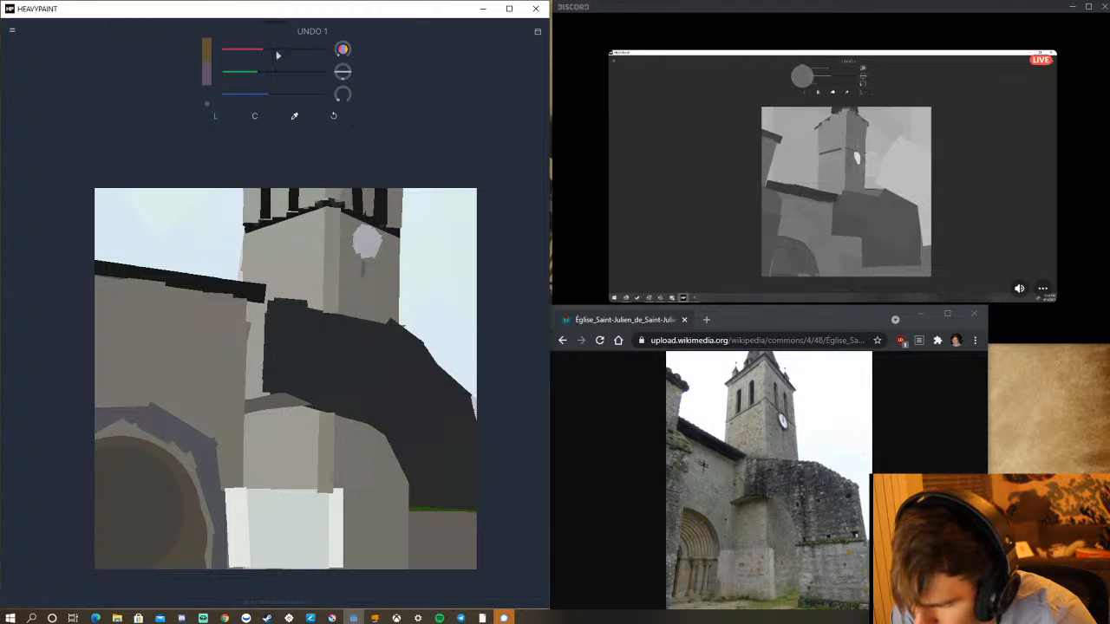
drag(278, 55, 282, 78)
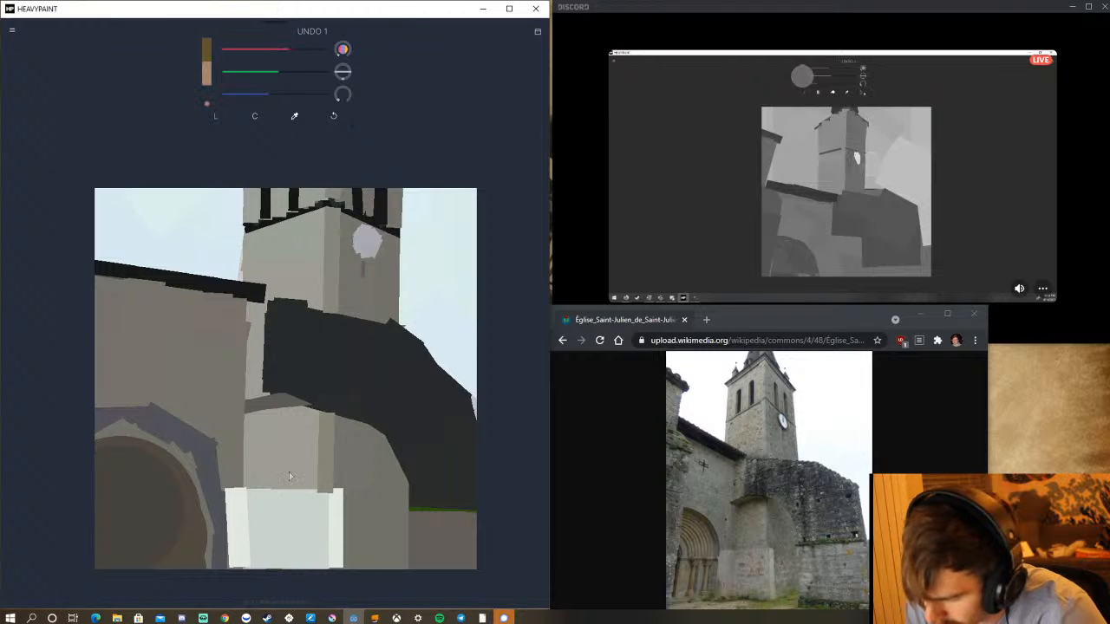
drag(239, 564, 300, 568)
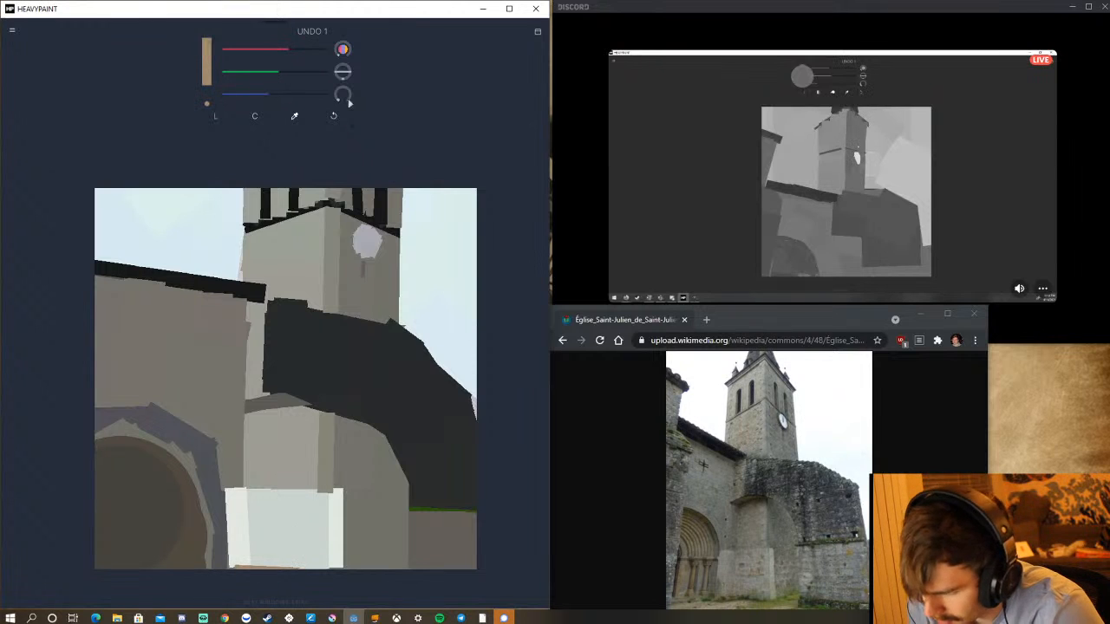
Enlarge the brush to size 54 and extend the tan ground along the canvas's lower edge, undoing misplaced strokes below the pale block.
drag(339, 96, 309, 91)
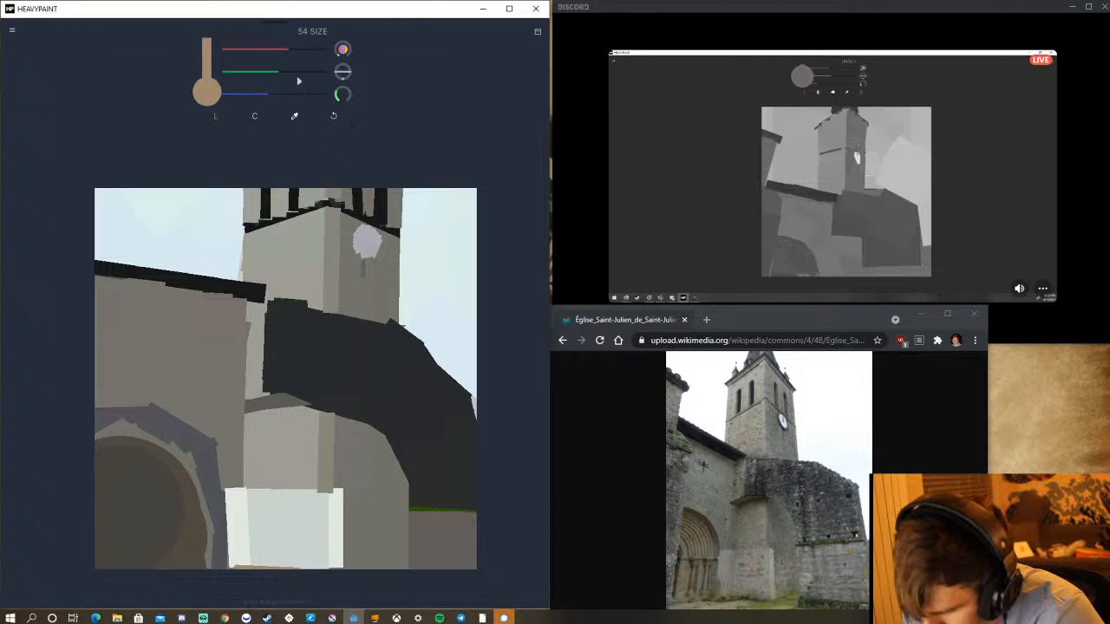
mouse_move(237, 562)
mouse_down()
mouse_move(392, 578)
mouse_move(304, 581)
mouse_move(264, 569)
mouse_move(252, 586)
mouse_move(195, 570)
mouse_move(238, 572)
mouse_move(207, 568)
mouse_move(98, 600)
mouse_move(33, 579)
mouse_up()
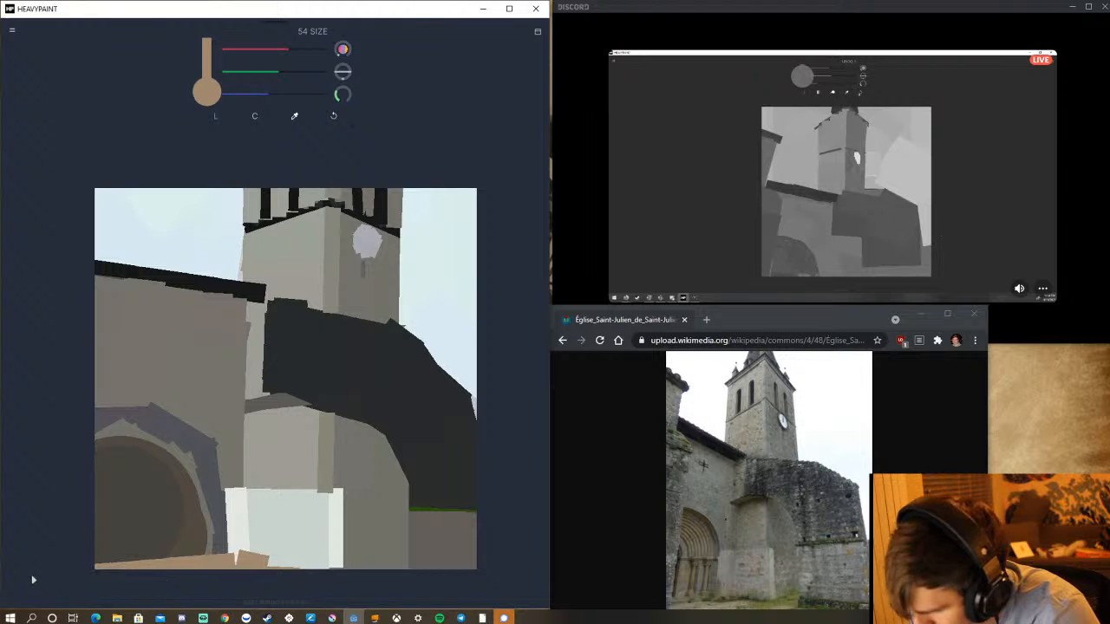
mouse_move(229, 589)
mouse_down()
mouse_move(234, 564)
mouse_move(275, 582)
mouse_move(265, 557)
mouse_move(292, 572)
mouse_move(305, 557)
mouse_move(301, 565)
mouse_up()
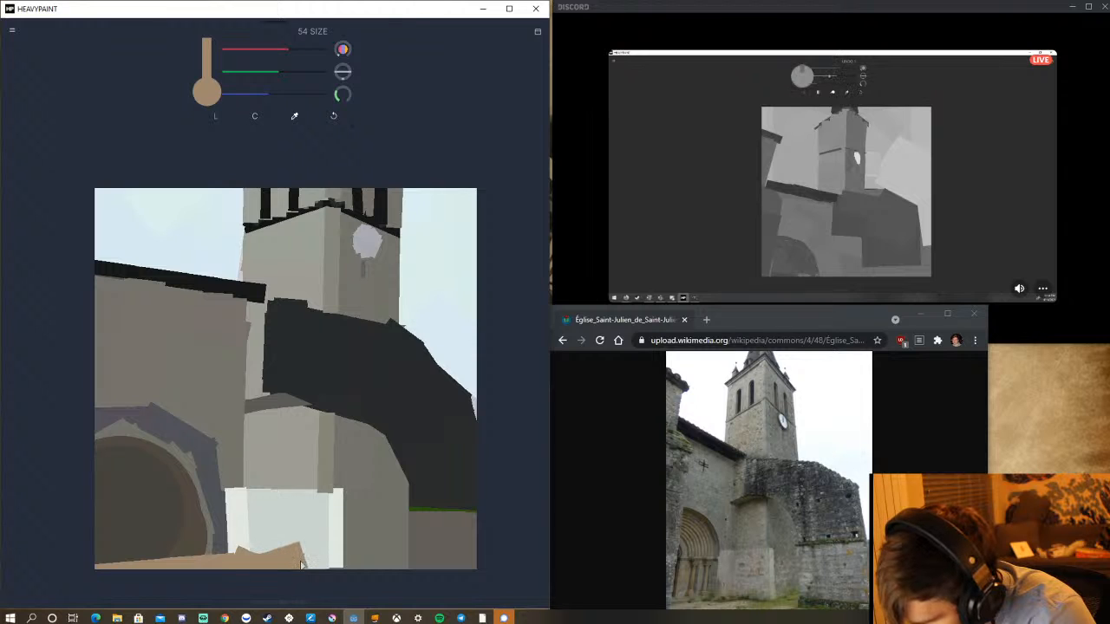
click(333, 118)
mouse_move(287, 567)
mouse_down()
mouse_move(278, 555)
mouse_move(317, 575)
mouse_up()
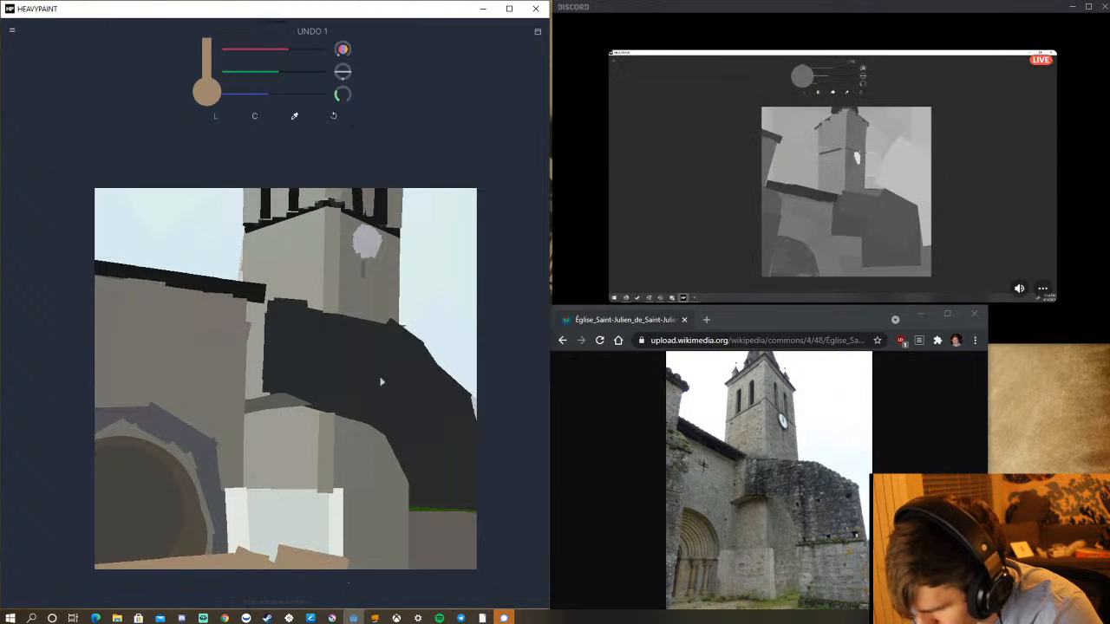
click(333, 115)
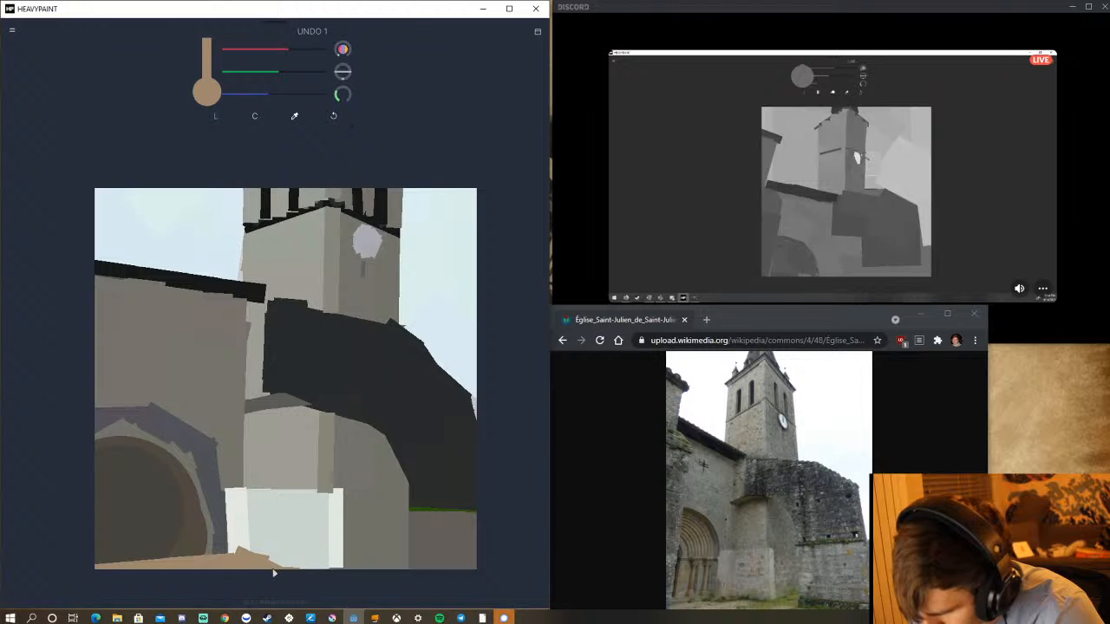
mouse_move(273, 572)
mouse_down()
mouse_move(339, 586)
mouse_move(409, 571)
mouse_up()
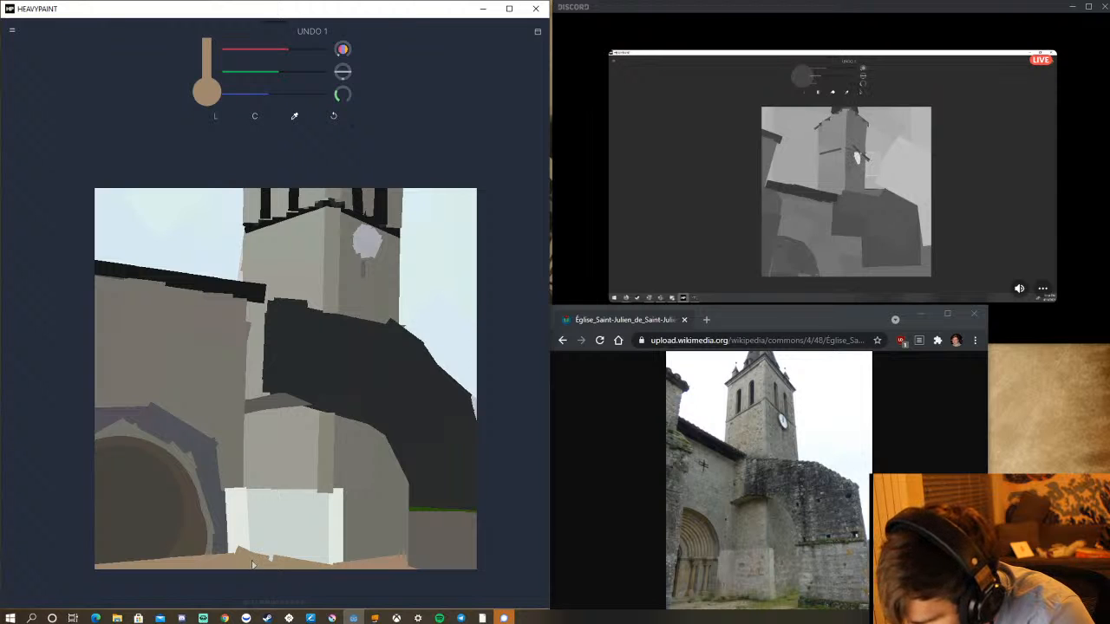
Shape the tan ground into a low mound sloping down along the foot of the pale block, undoing the last stroke at its corner.
drag(253, 562, 276, 576)
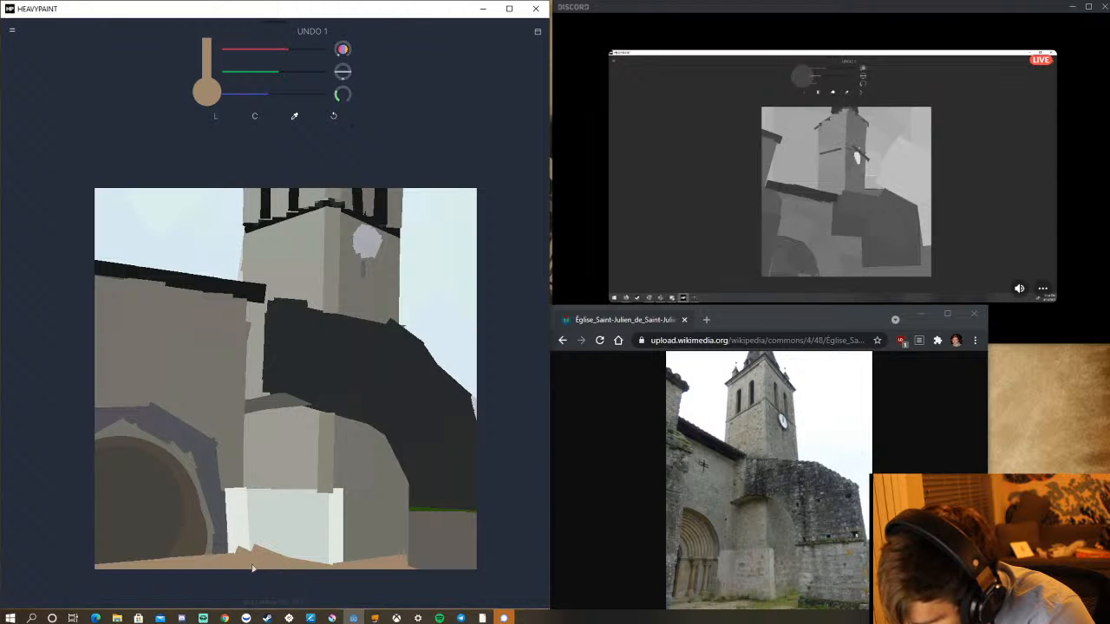
drag(245, 562, 240, 565)
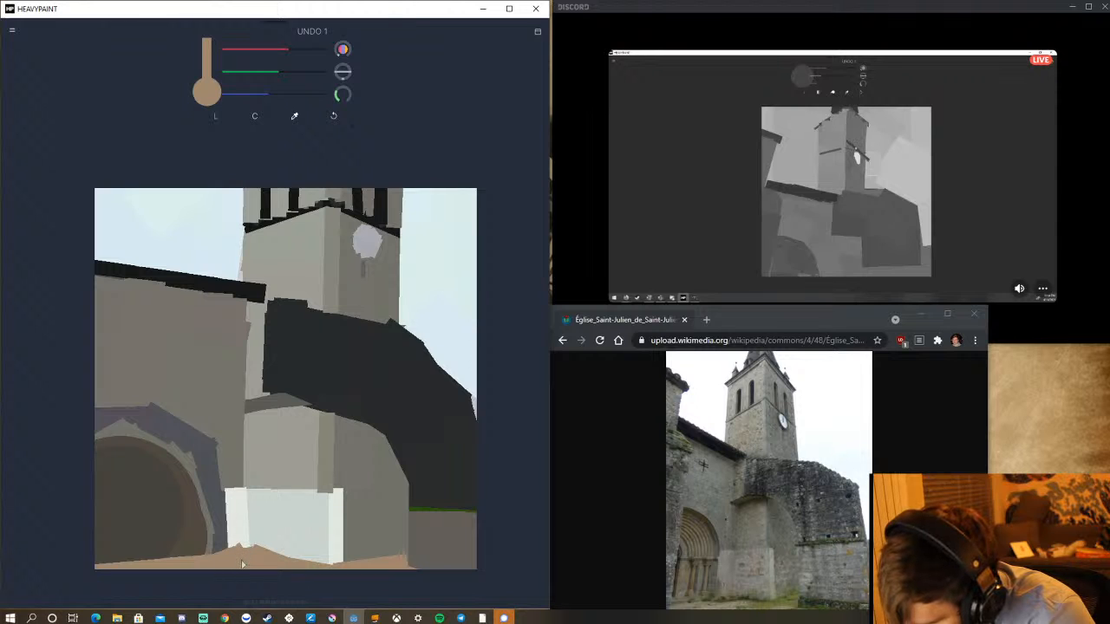
mouse_move(250, 552)
mouse_down()
mouse_move(259, 559)
mouse_move(252, 553)
mouse_up()
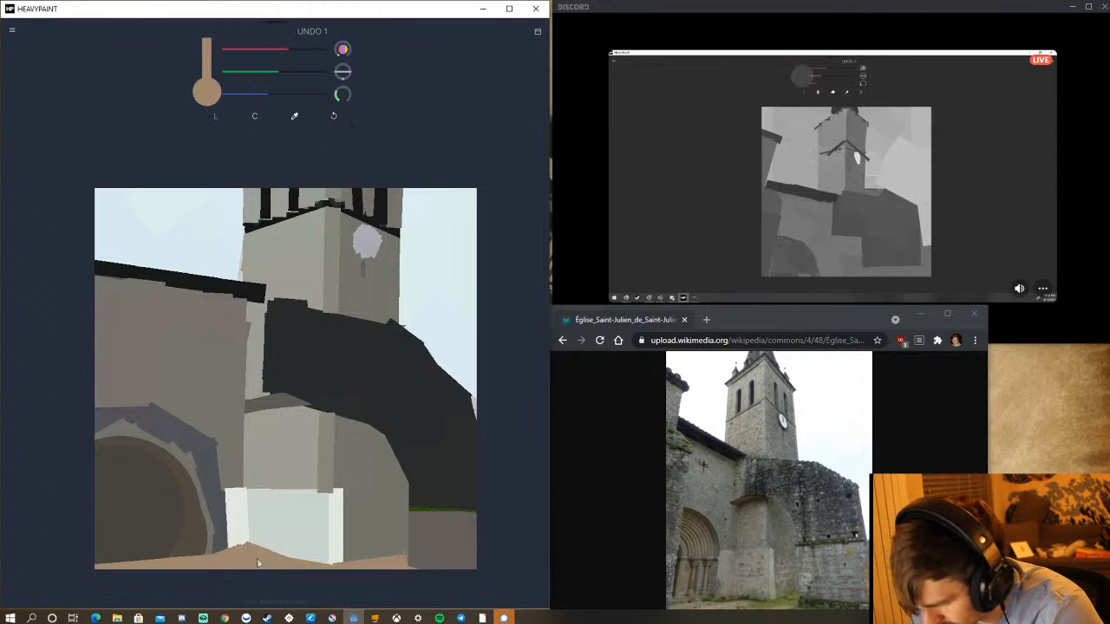
drag(267, 552, 274, 564)
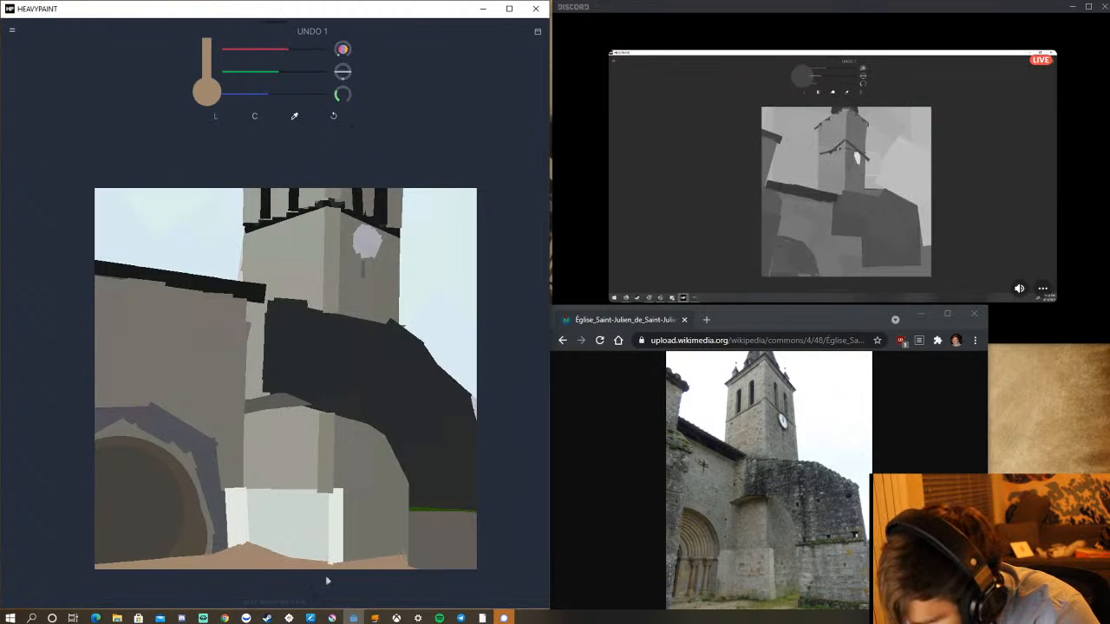
drag(267, 560, 302, 576)
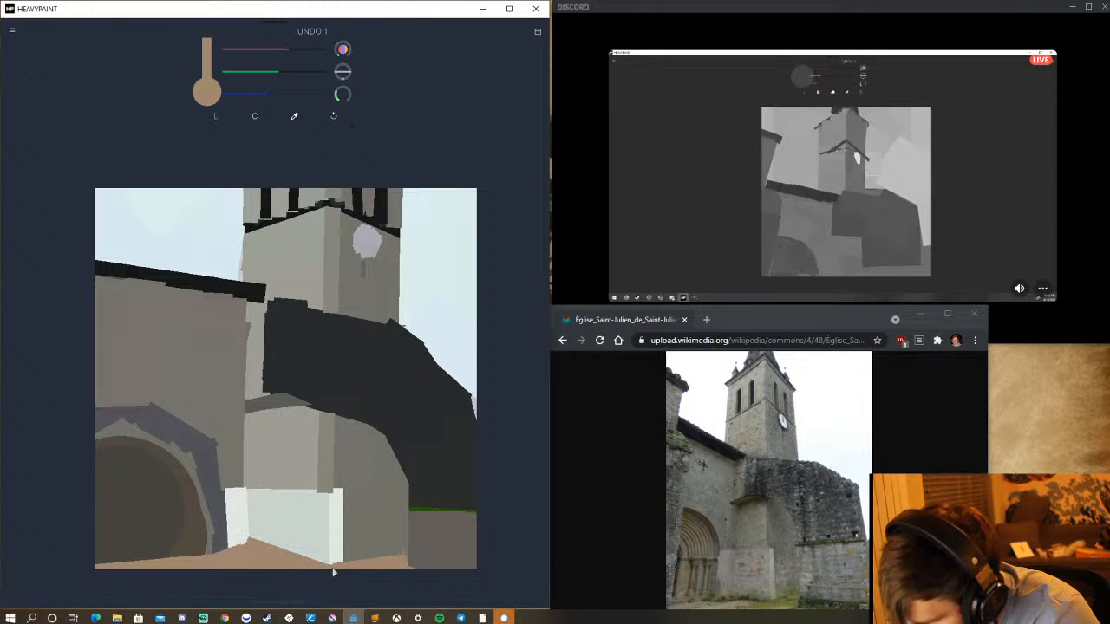
drag(329, 571, 340, 570)
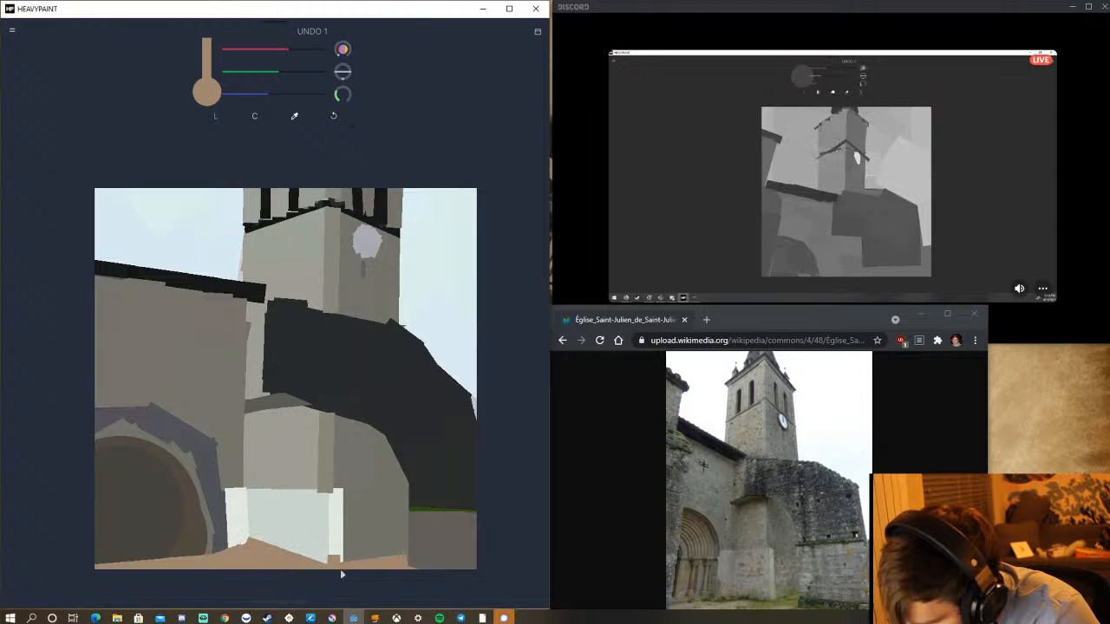
click(334, 116)
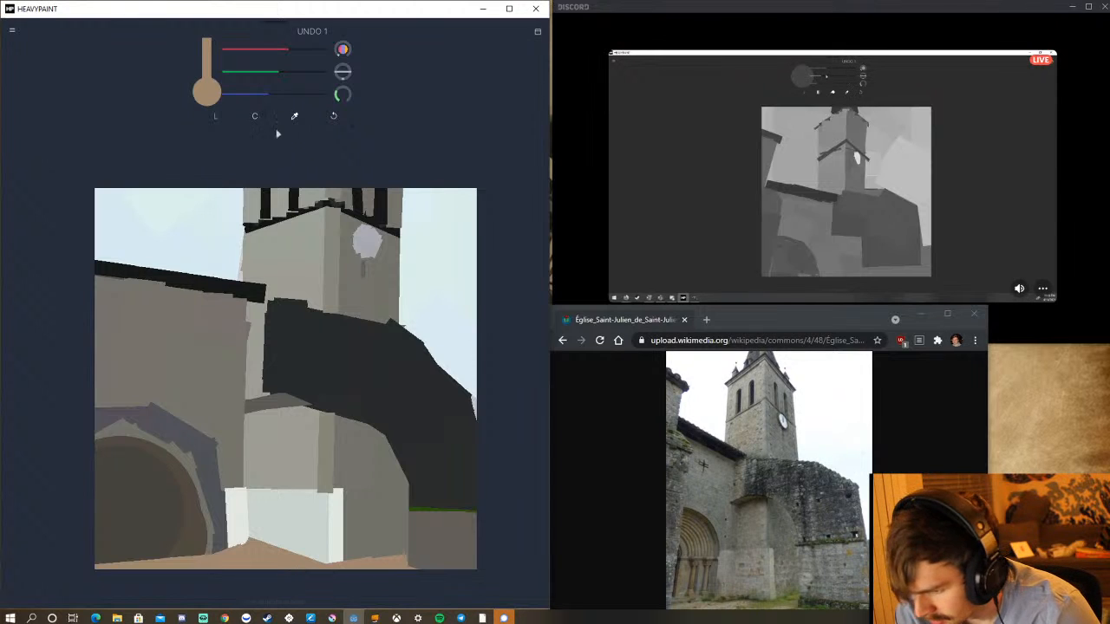
Paint a mixed-green grass strip beside the pale block at brush size 29, and add a thin dark line under the adjoining low wall.
drag(284, 50, 261, 91)
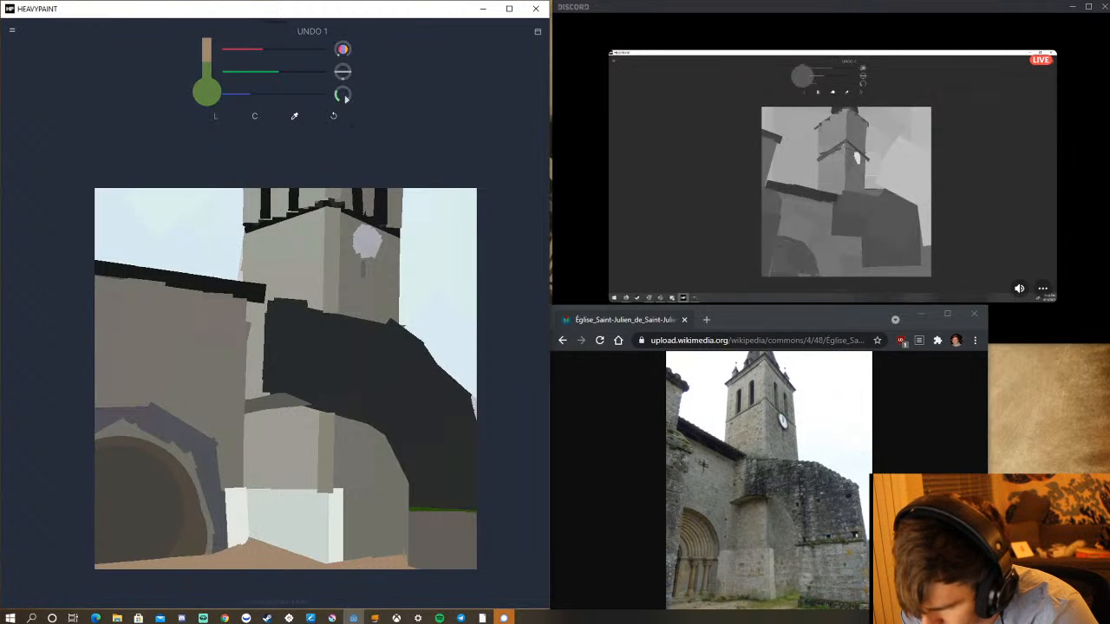
mouse_move(343, 94)
mouse_down()
mouse_move(293, 112)
mouse_move(313, 102)
mouse_move(258, 142)
mouse_up()
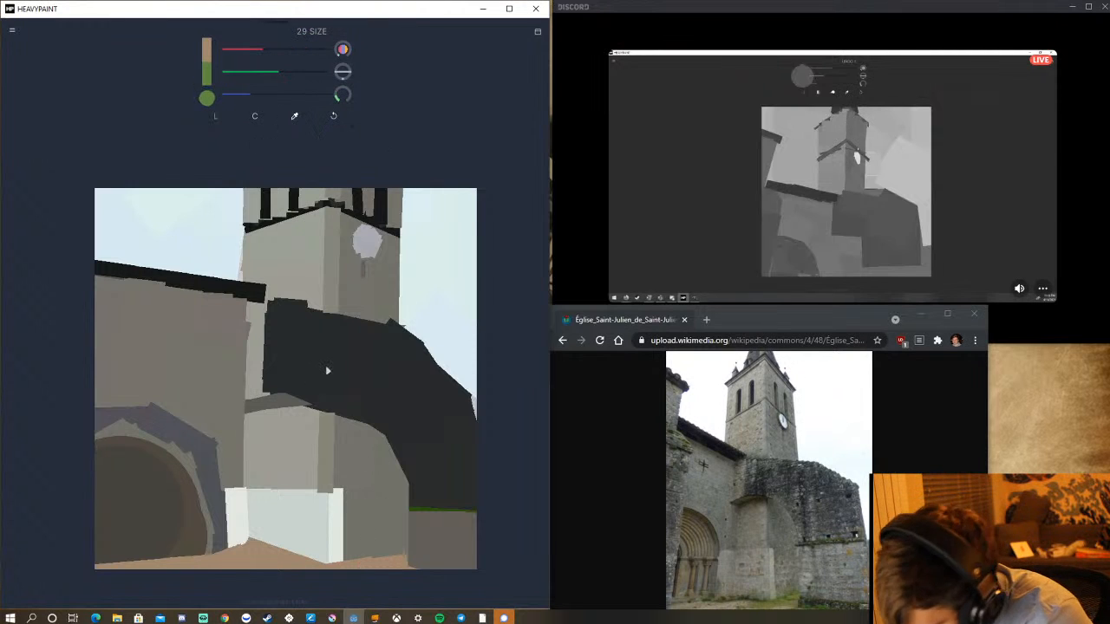
mouse_move(338, 568)
mouse_down()
mouse_move(399, 565)
mouse_move(387, 568)
mouse_up()
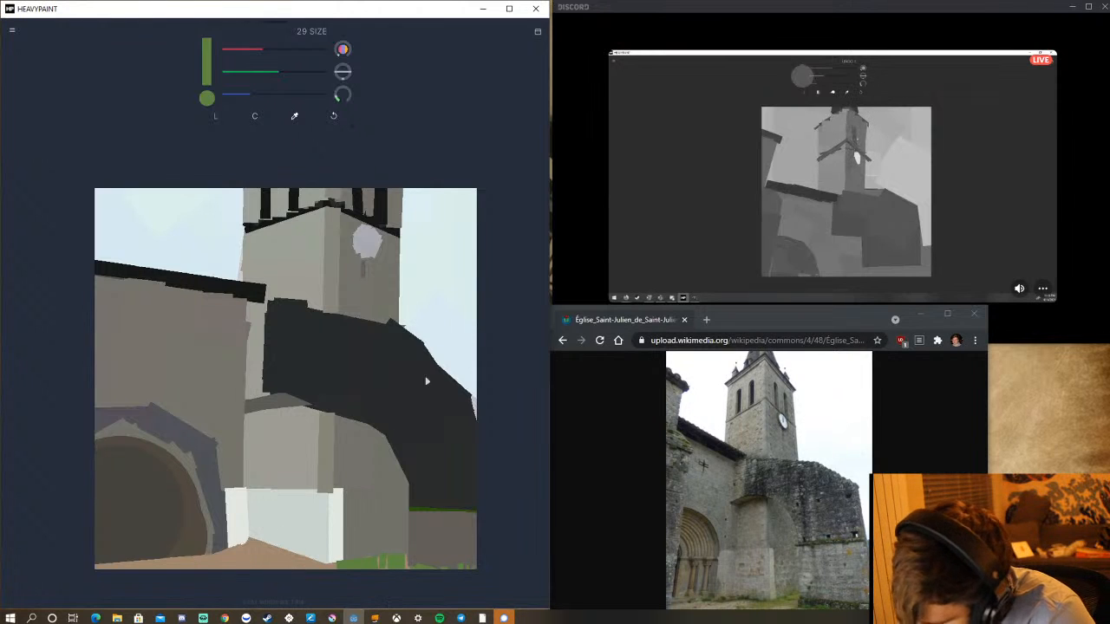
click(294, 116)
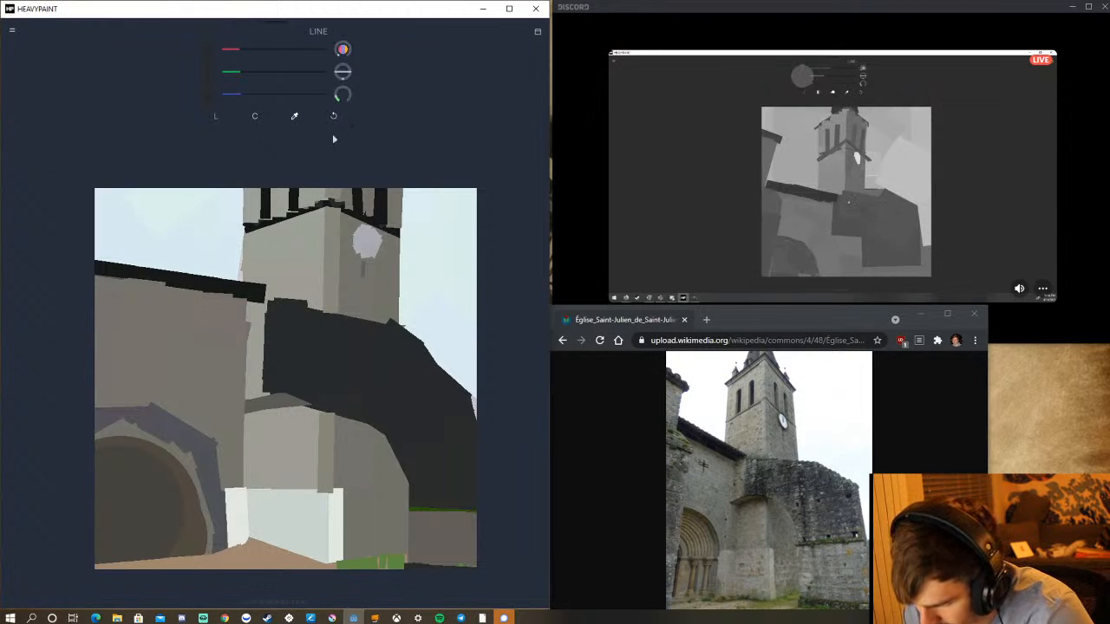
Sample the grass green and paint spiky tufts before the pale block, plus small tufts on the mound and near the arched doorway.
click(295, 116)
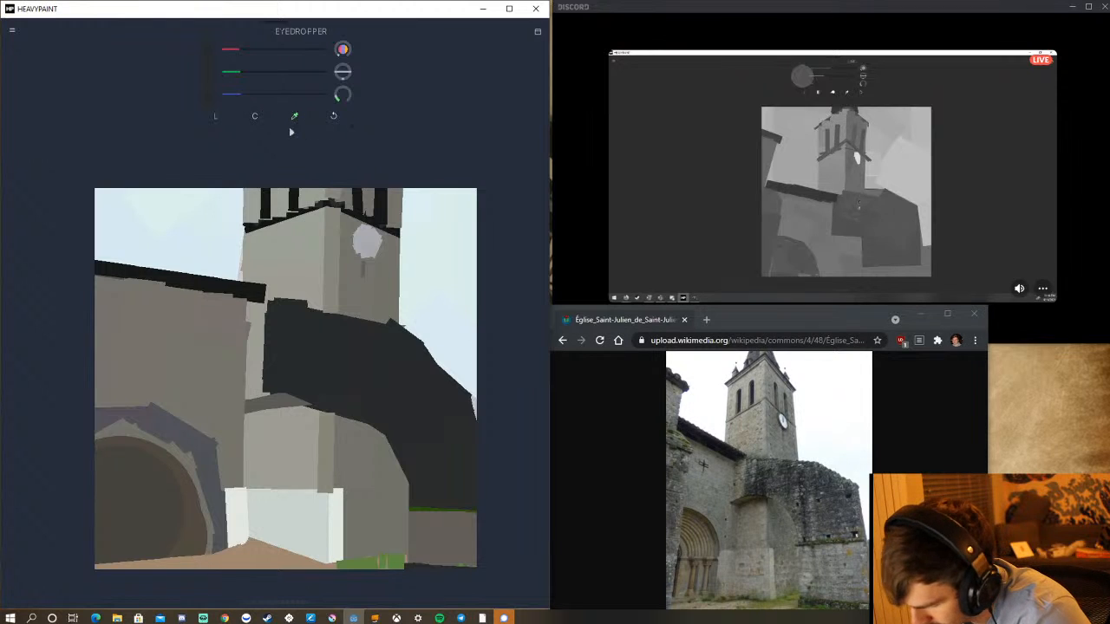
click(347, 564)
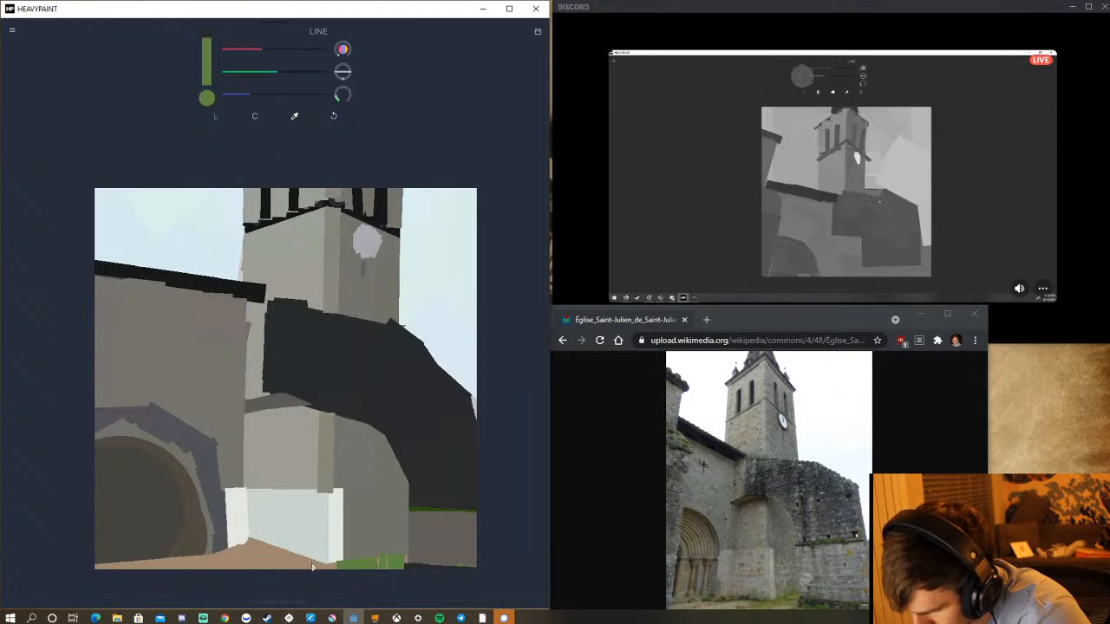
mouse_move(320, 566)
mouse_down()
mouse_move(299, 571)
mouse_move(281, 537)
mouse_move(276, 555)
mouse_up()
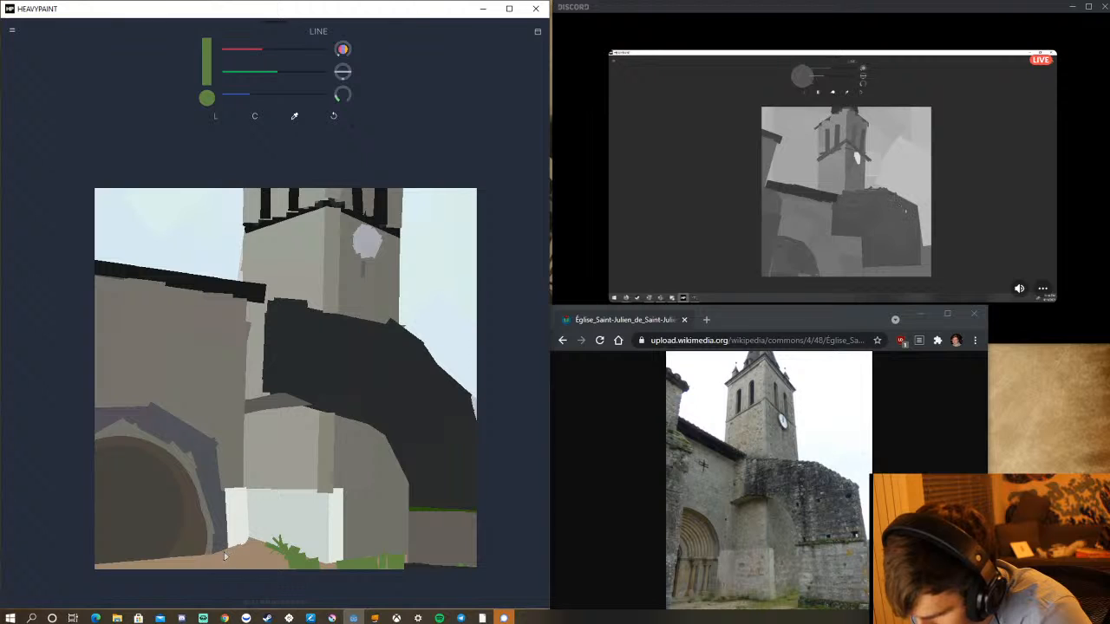
drag(227, 558, 234, 545)
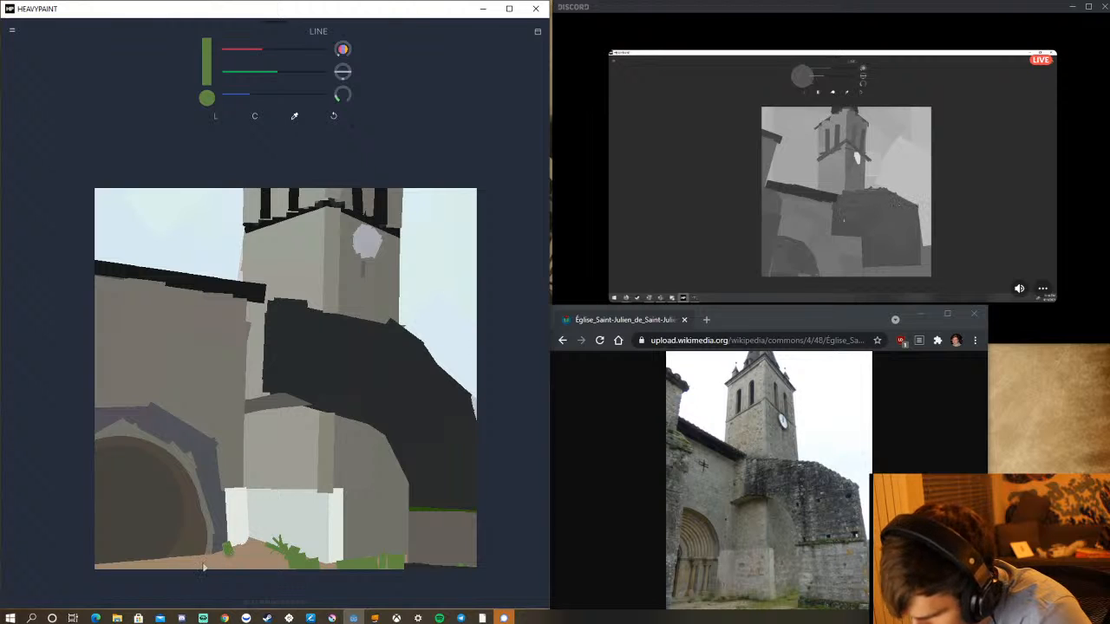
drag(198, 562, 193, 551)
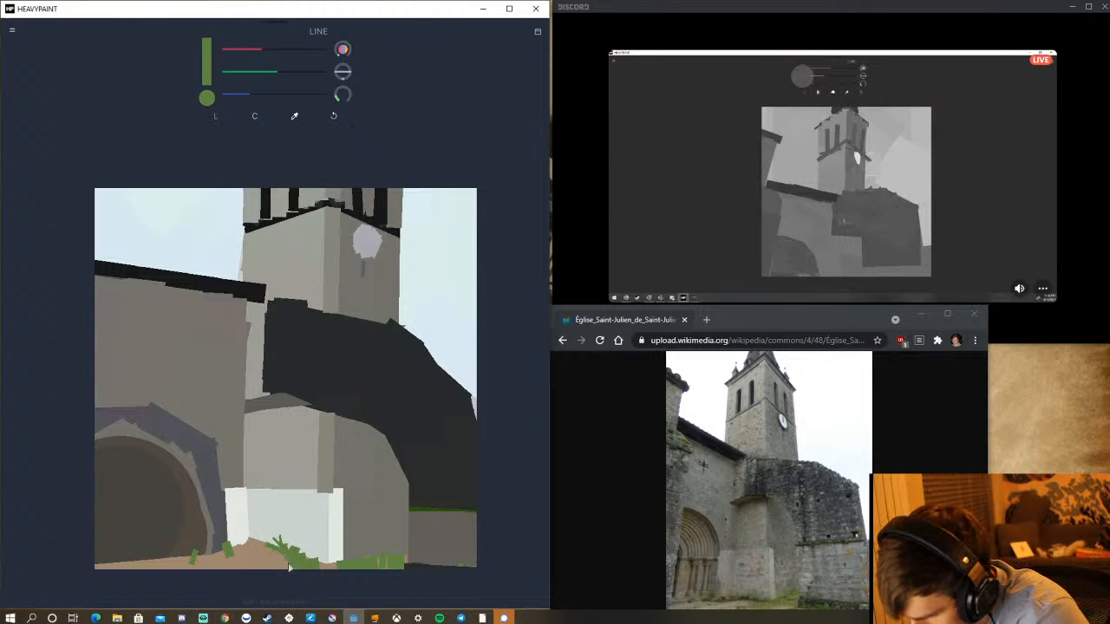
drag(293, 569, 286, 553)
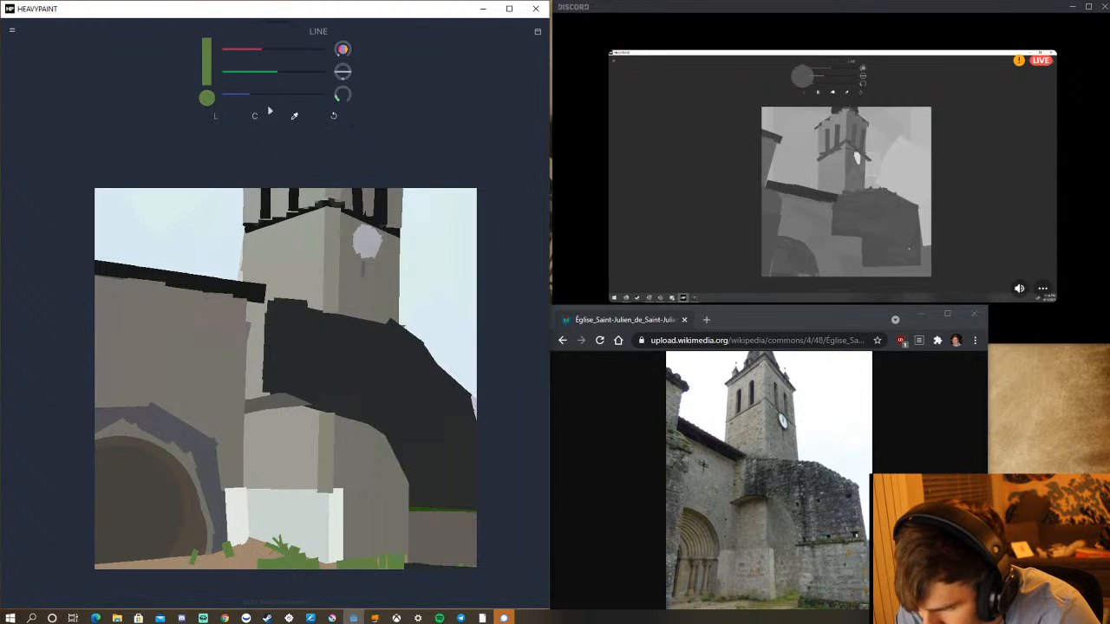
Paint two upright columns at the arched doorway, one in the tower's shaded grey and one in the lighter grey of its corner plane.
drag(283, 75, 260, 73)
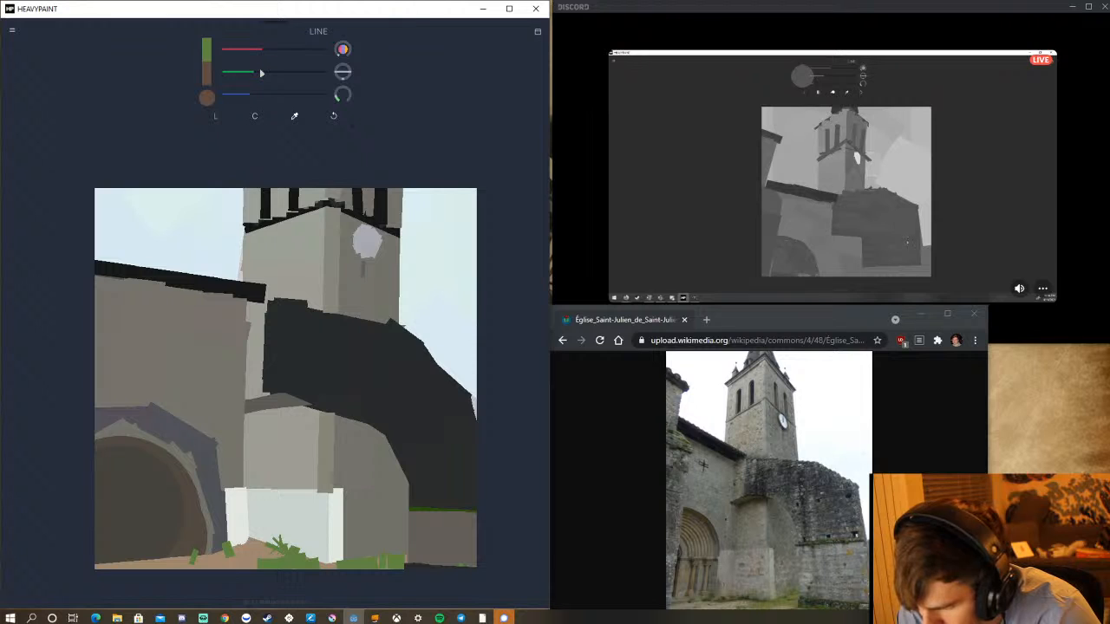
click(293, 115)
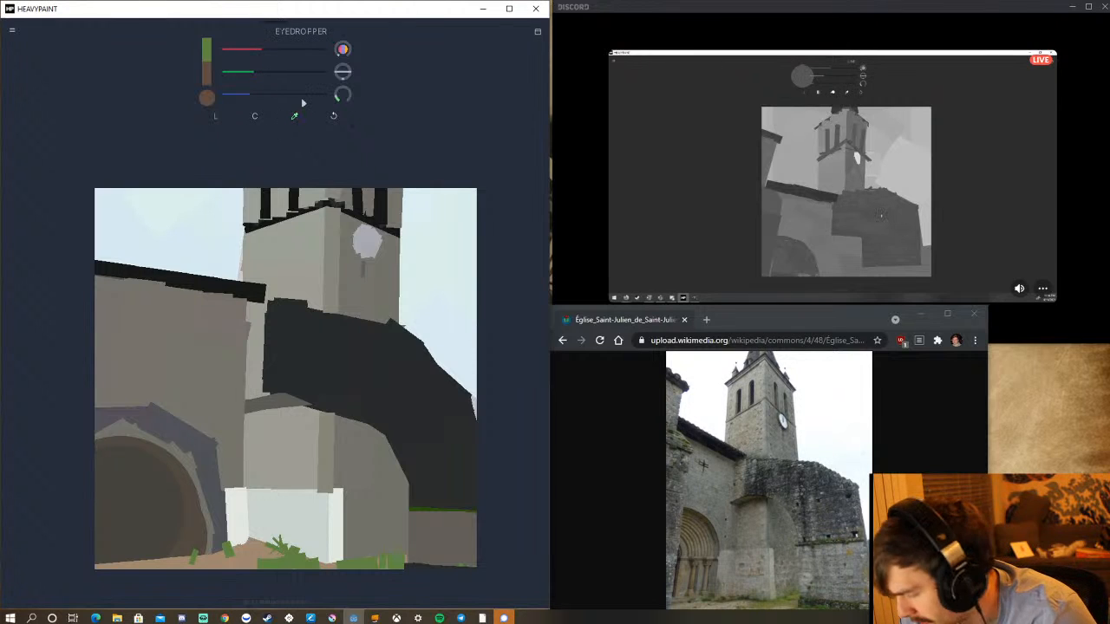
click(338, 296)
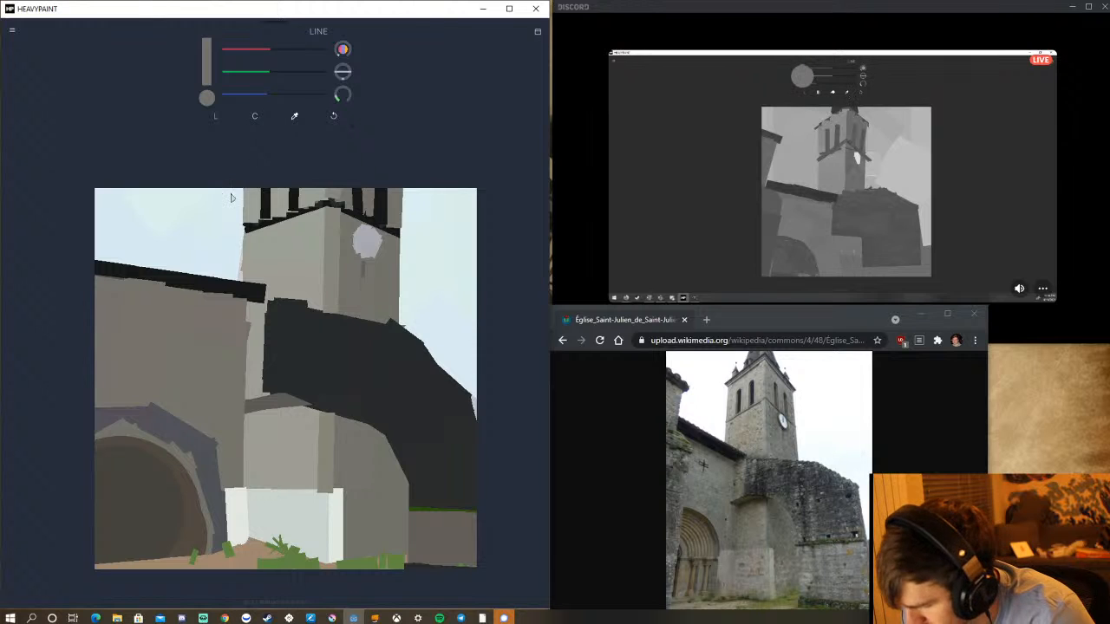
drag(206, 506, 205, 578)
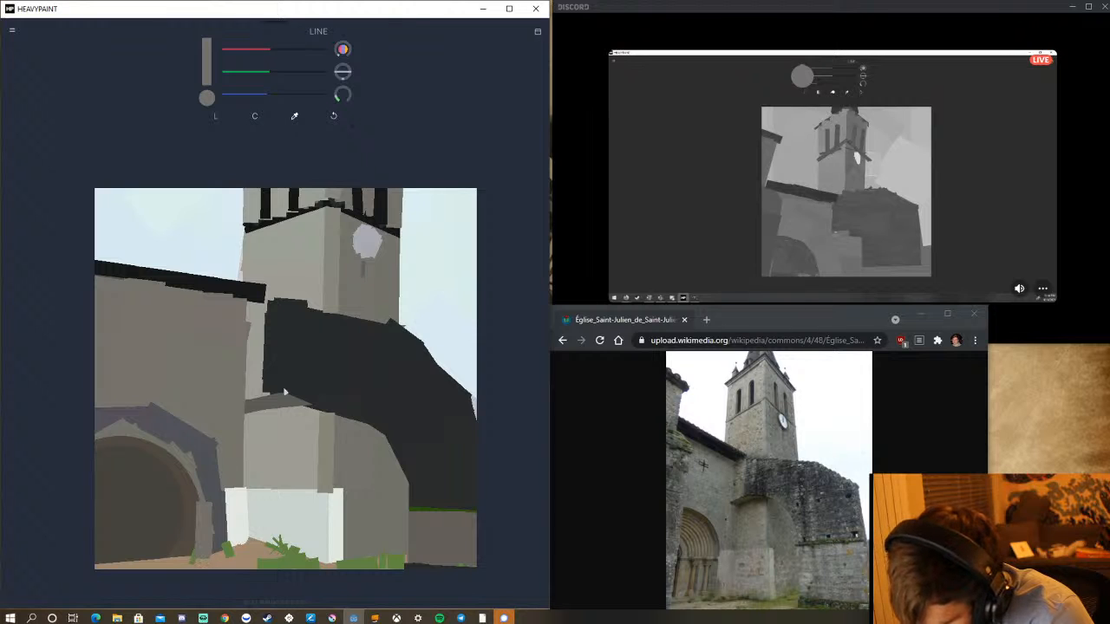
click(295, 115)
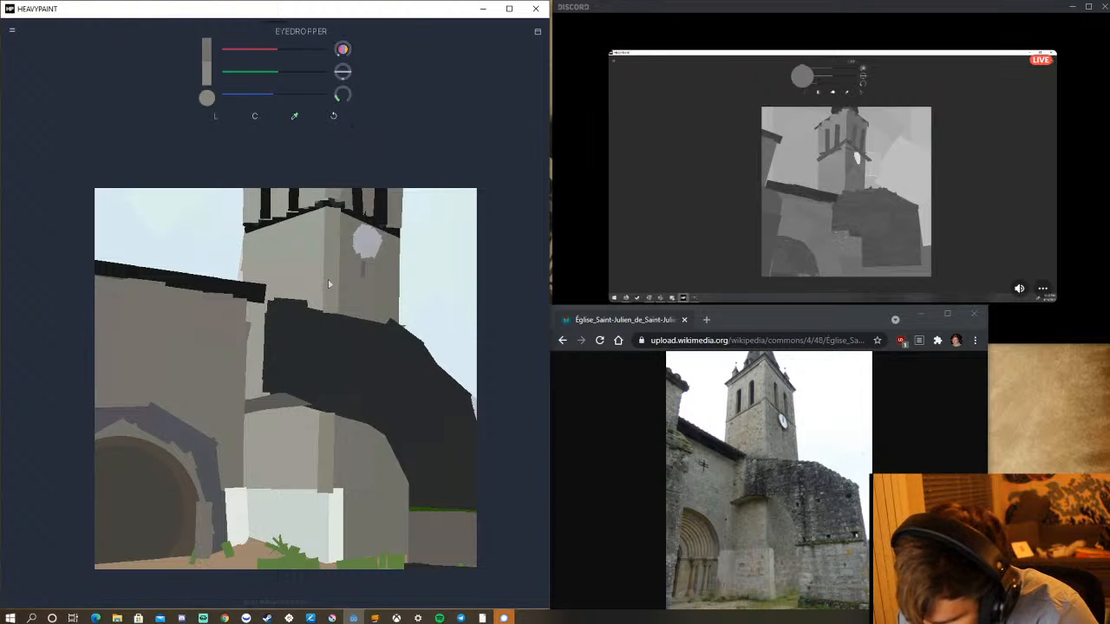
click(330, 287)
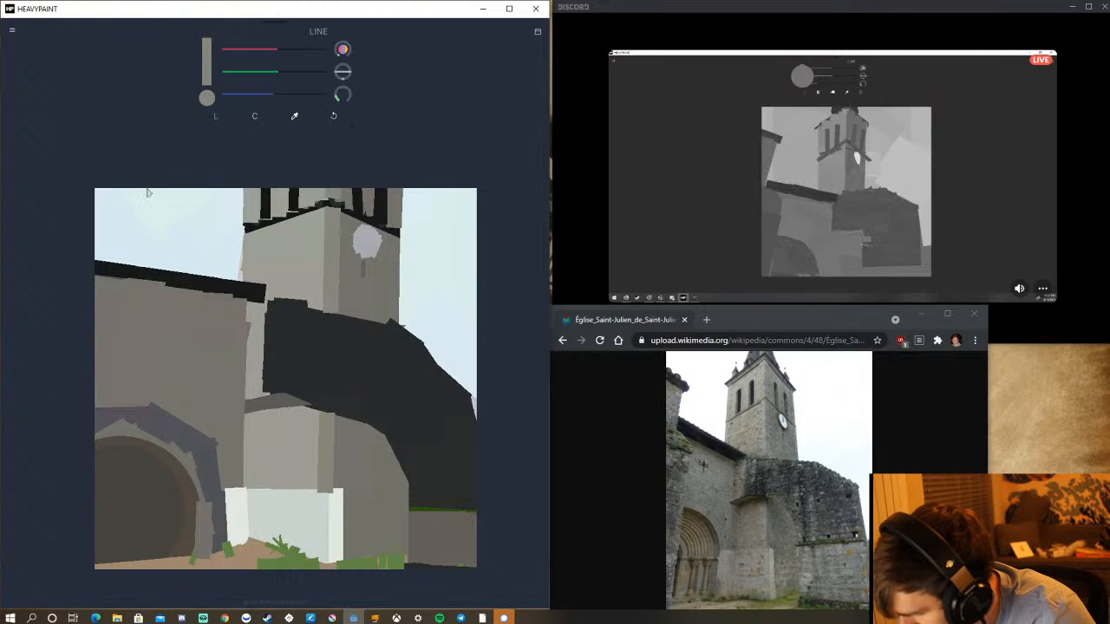
drag(178, 511, 182, 564)
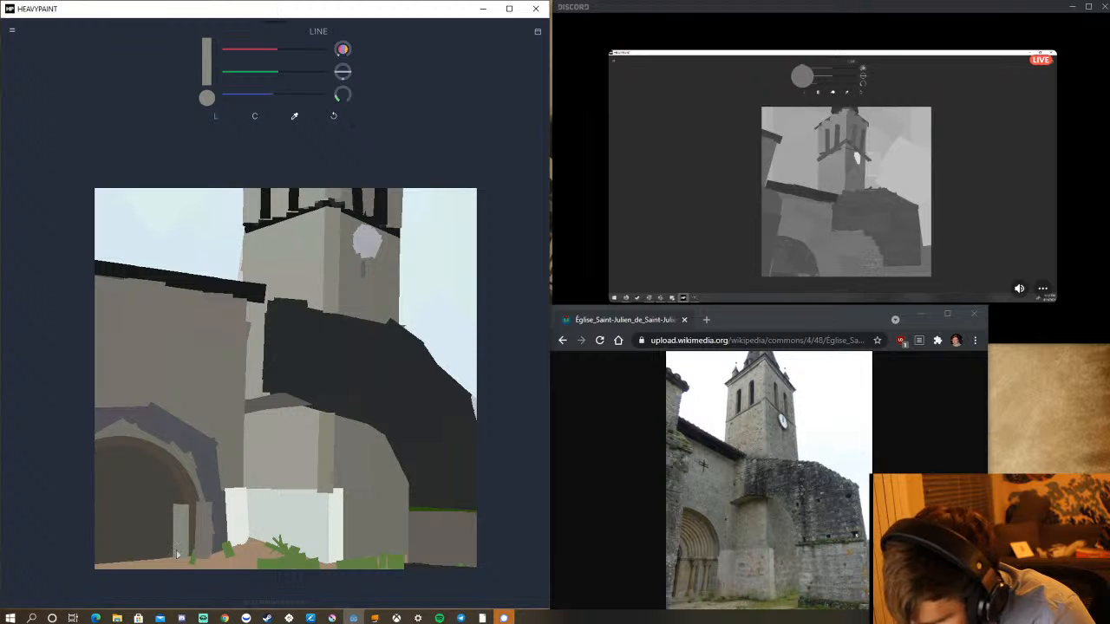
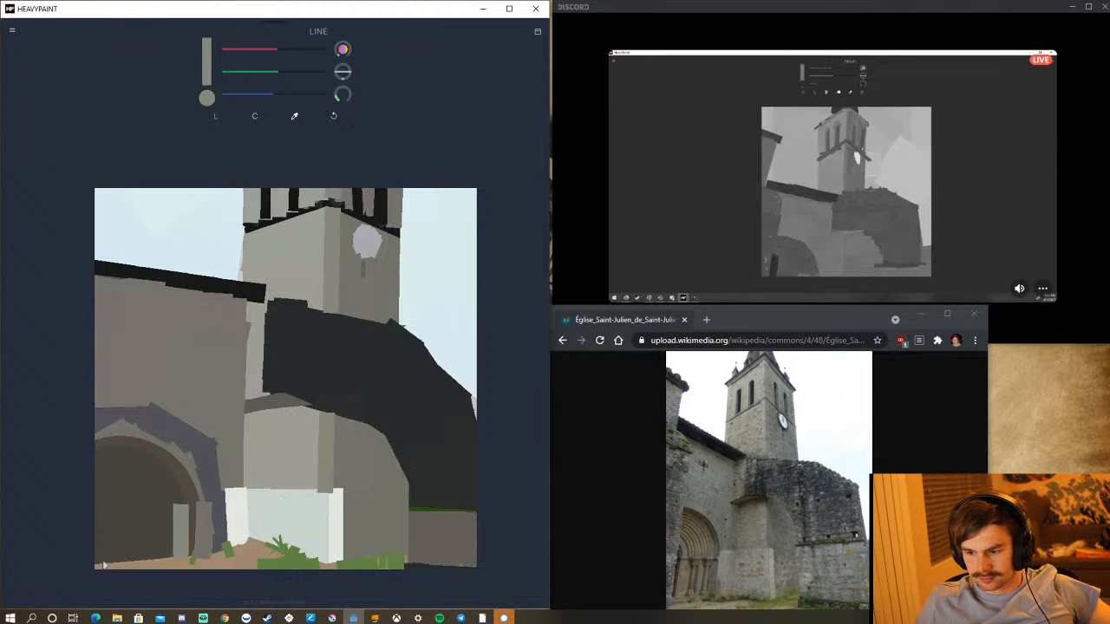
Undo the misplaced grey stroke, sample the arch's dark tone, and extend its sloping upper edge straight to the canvas border.
drag(426, 407, 478, 431)
click(333, 115)
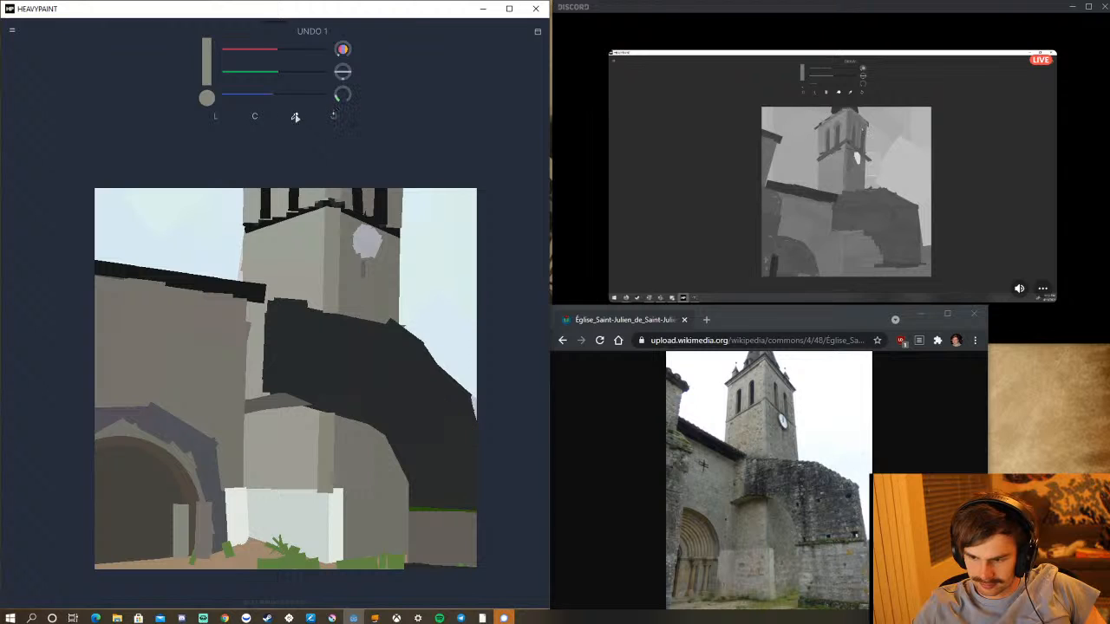
click(294, 115)
click(382, 375)
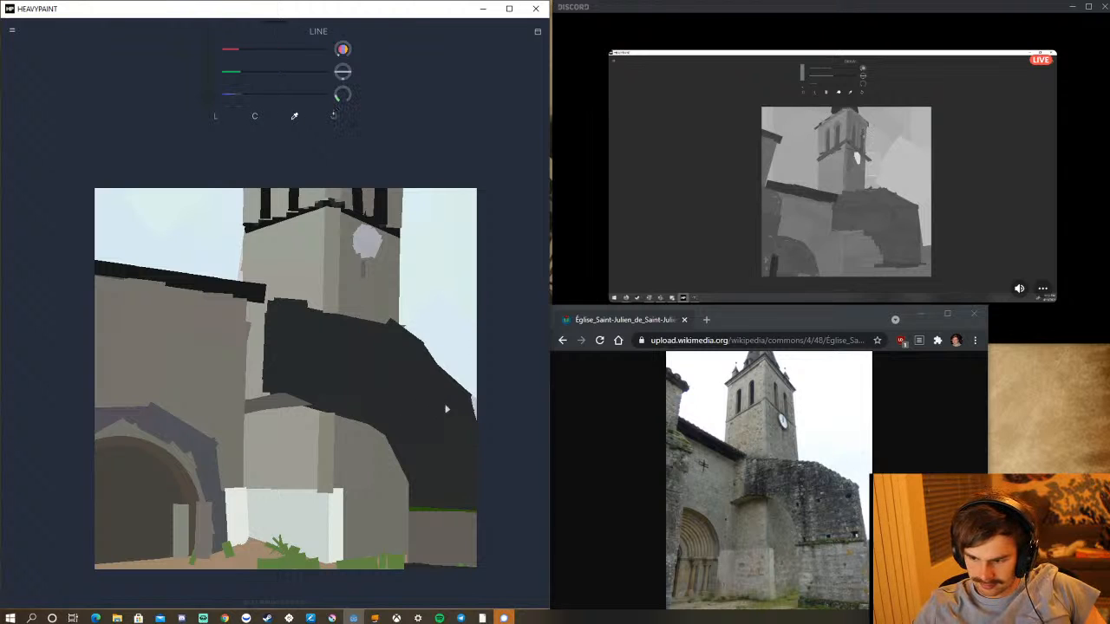
mouse_move(459, 409)
mouse_down()
mouse_move(510, 435)
mouse_move(528, 425)
mouse_up()
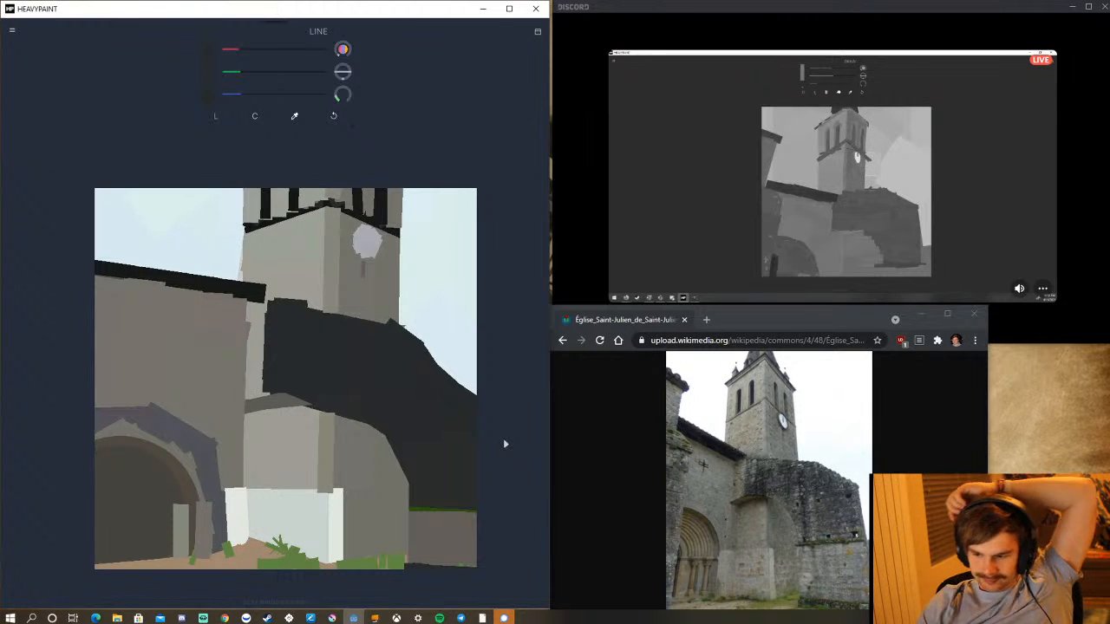
mouse_move(426, 363)
mouse_down()
mouse_move(482, 384)
mouse_move(488, 402)
mouse_up()
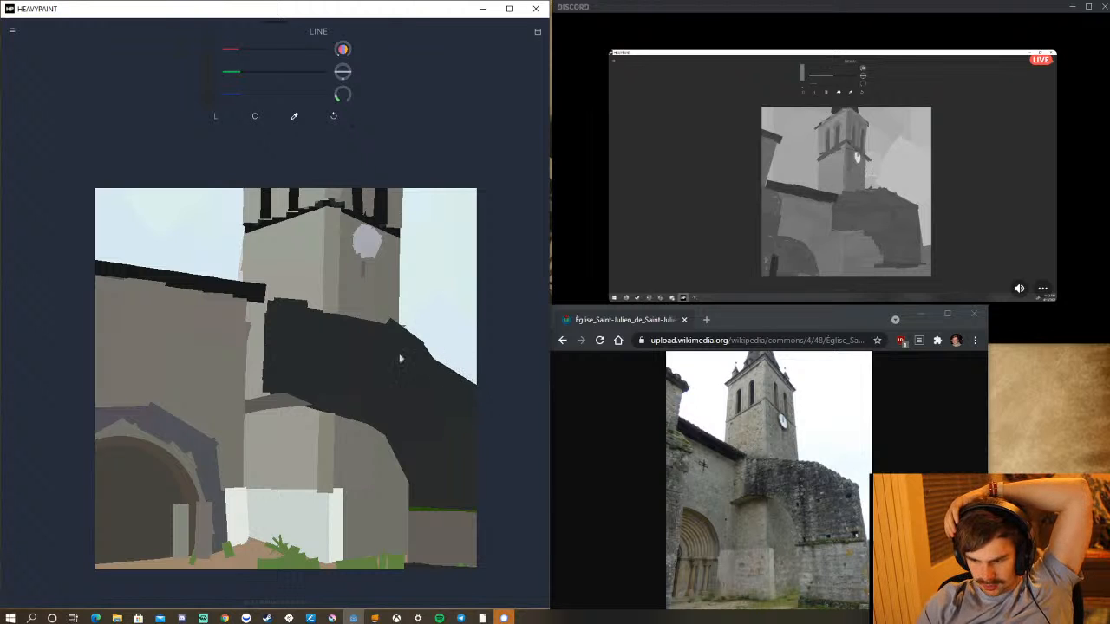
drag(422, 359, 492, 404)
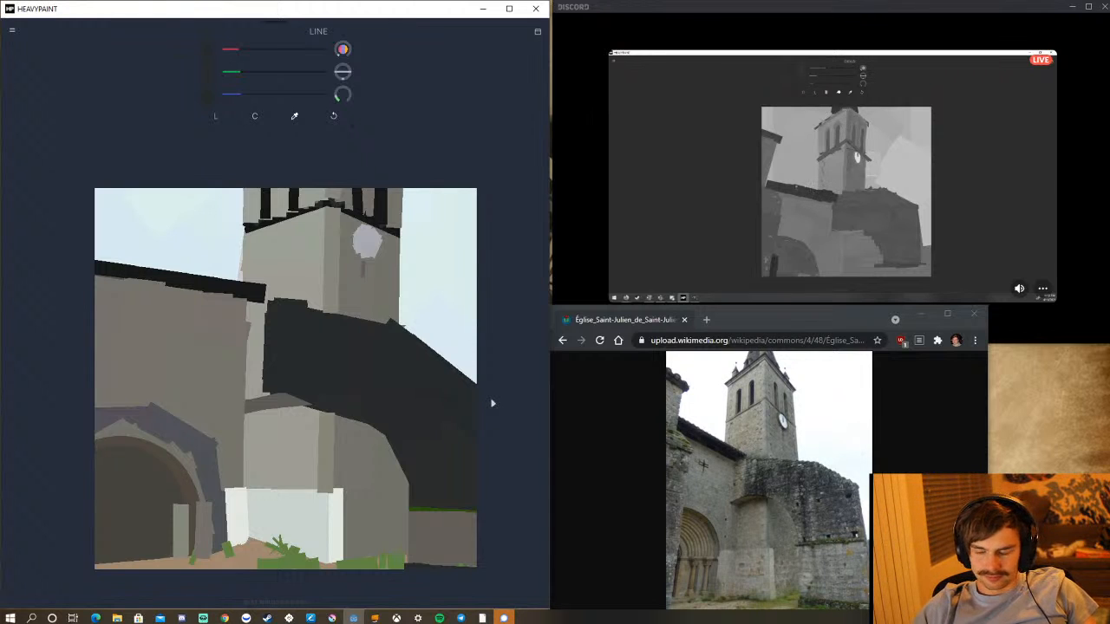
Sample the front face grey of the block below the dark arch, shift it cooler, and repaint that face with adjoining vertical strokes and tidied edges.
click(295, 117)
click(286, 438)
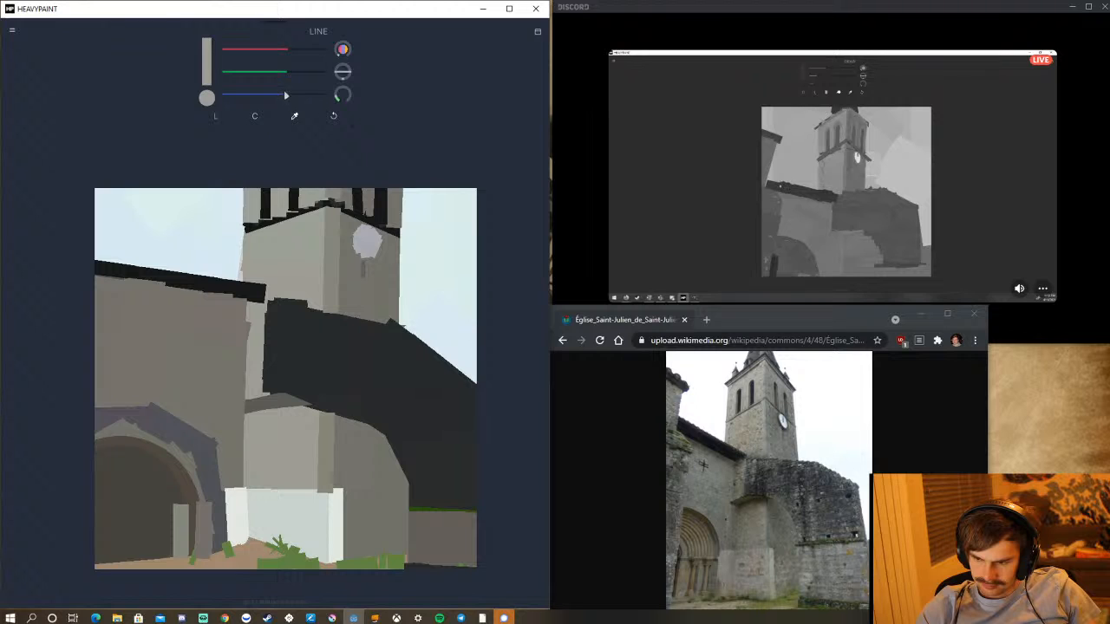
mouse_move(289, 72)
mouse_down()
mouse_move(288, 49)
mouse_move(278, 49)
mouse_up()
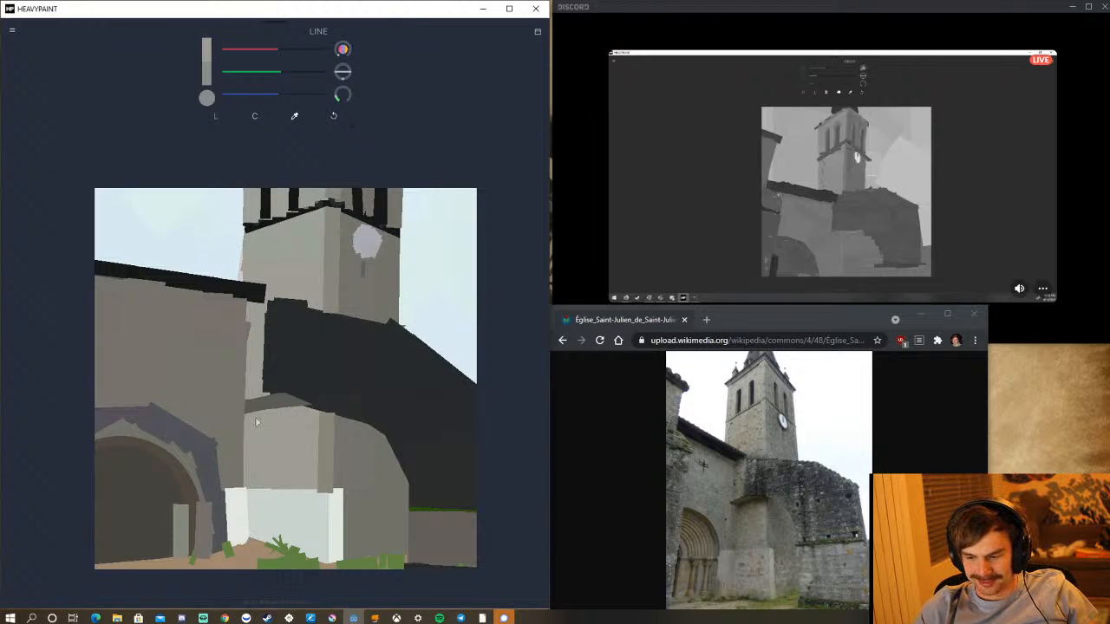
drag(245, 471, 258, 488)
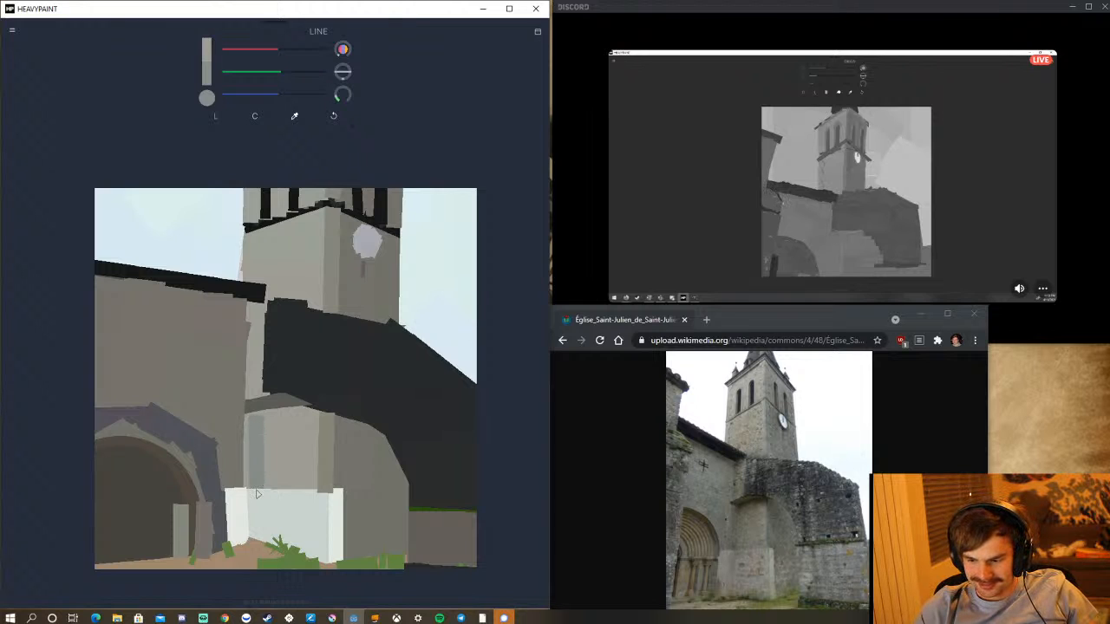
drag(250, 416, 248, 499)
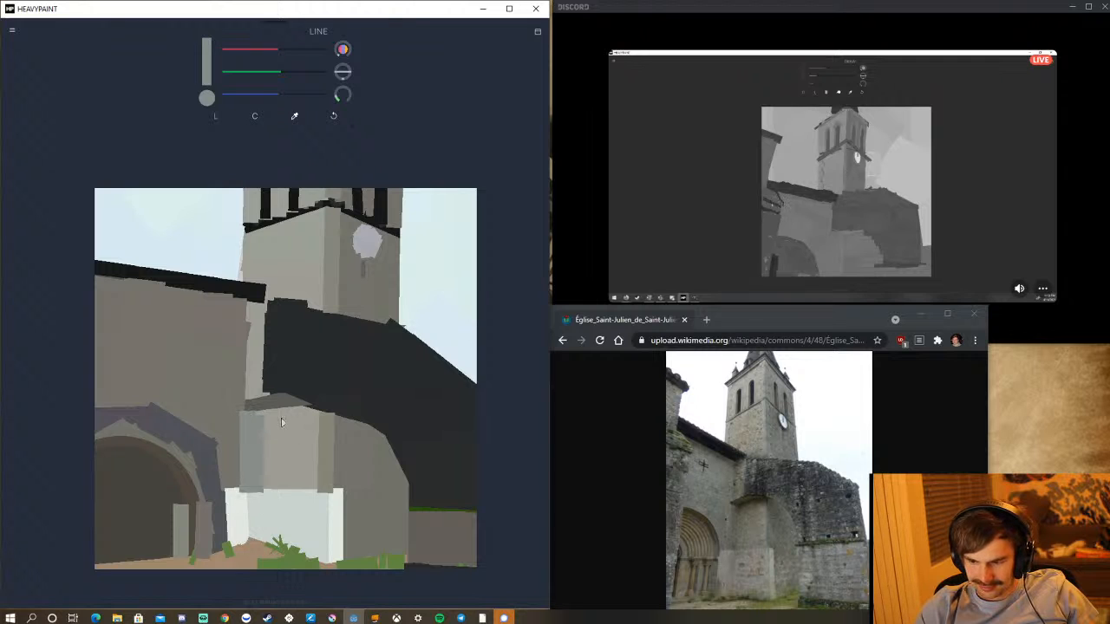
drag(265, 414, 267, 493)
drag(281, 415, 280, 489)
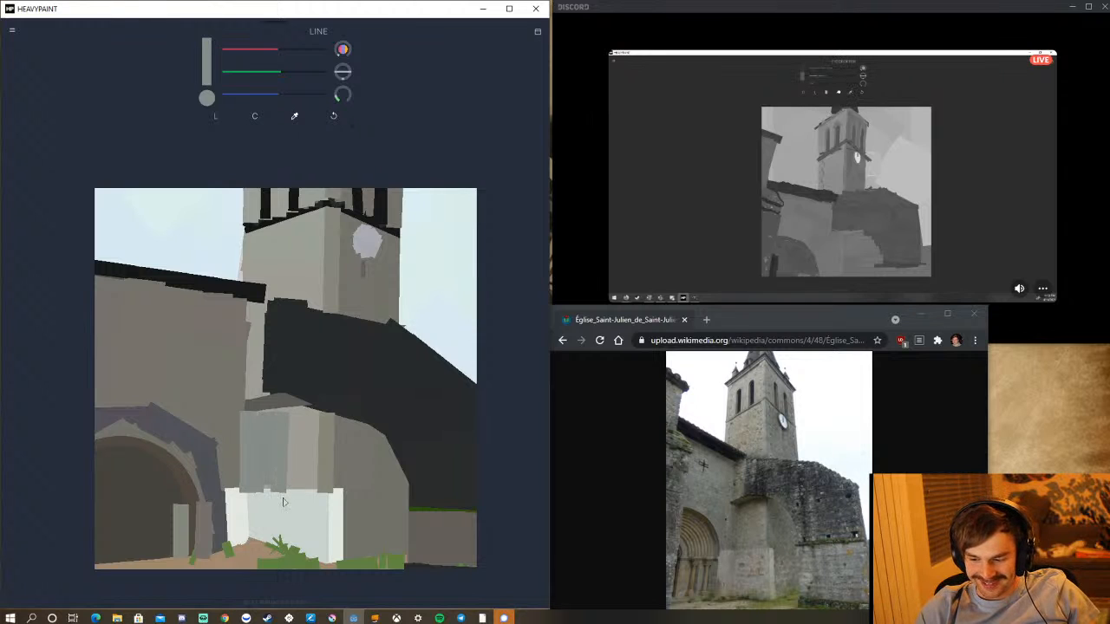
drag(292, 413, 293, 500)
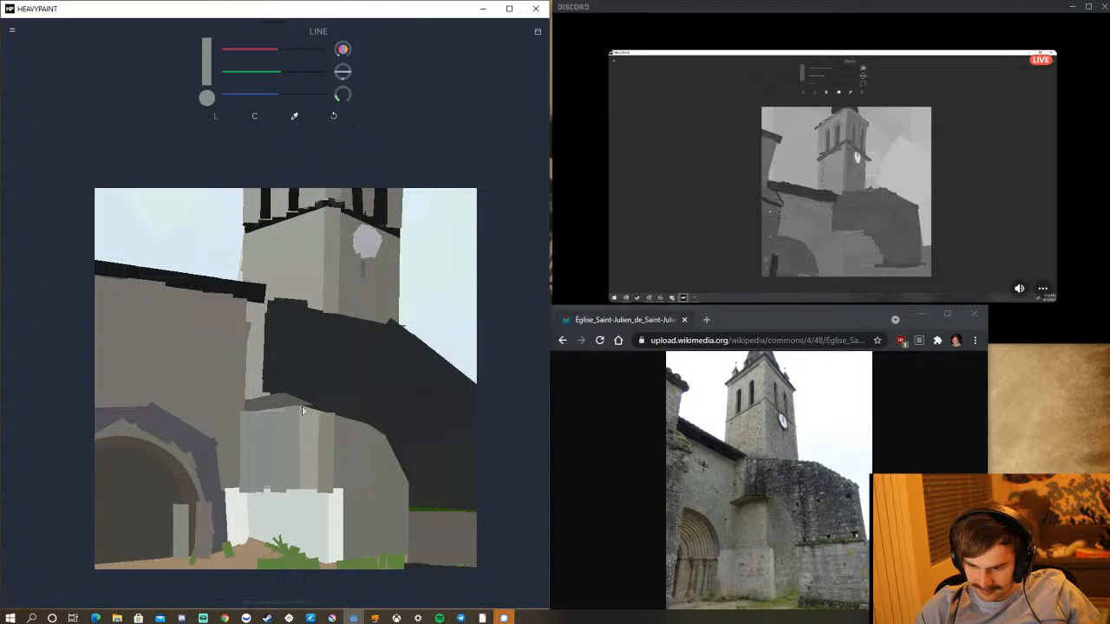
drag(305, 411, 305, 496)
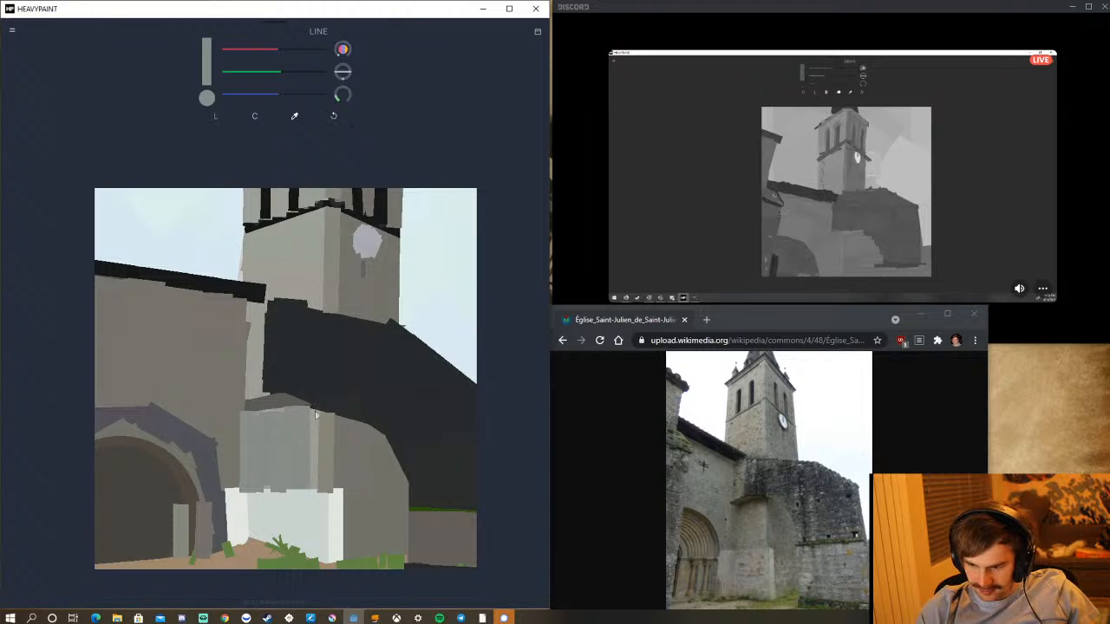
drag(316, 413, 314, 496)
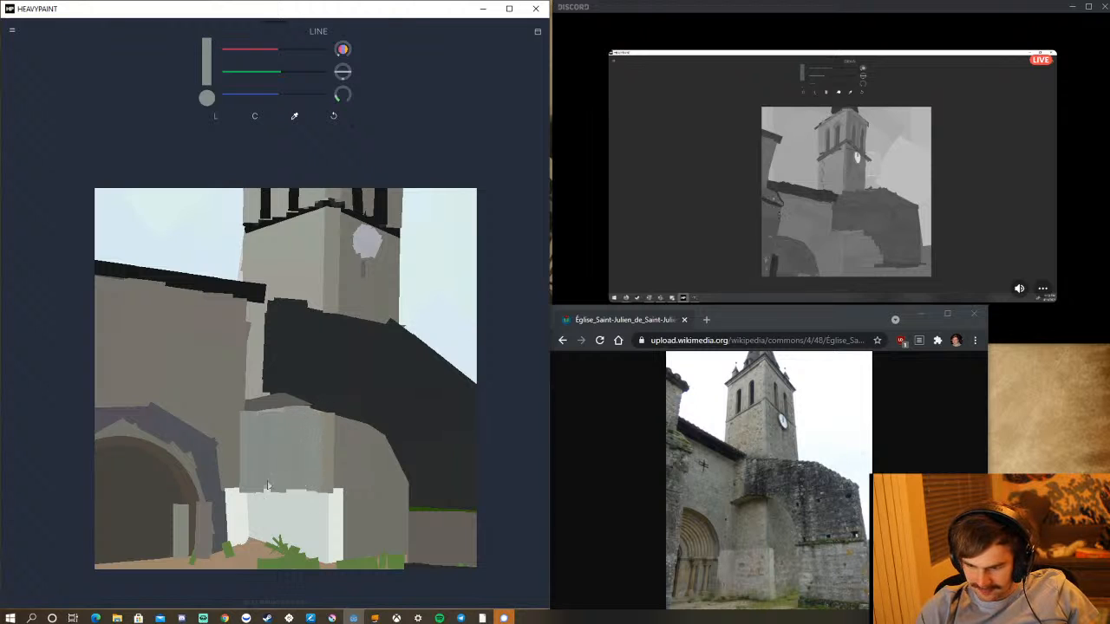
drag(248, 494, 315, 490)
drag(249, 418, 312, 404)
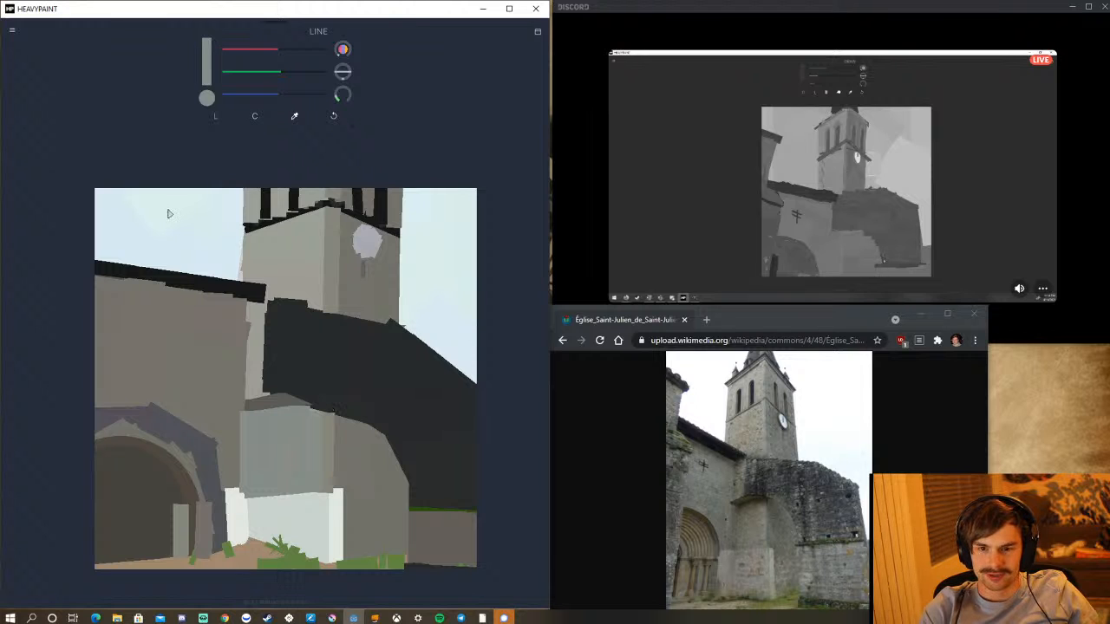
Paint a short grey test stroke in the sky and undo it.
mouse_move(157, 210)
mouse_down()
mouse_move(169, 288)
mouse_move(256, 256)
mouse_move(124, 349)
mouse_move(213, 177)
mouse_move(245, 306)
mouse_move(195, 276)
mouse_move(122, 300)
mouse_move(143, 160)
mouse_move(236, 250)
mouse_move(122, 310)
mouse_move(148, 152)
mouse_move(228, 173)
mouse_move(129, 317)
mouse_move(162, 232)
mouse_up()
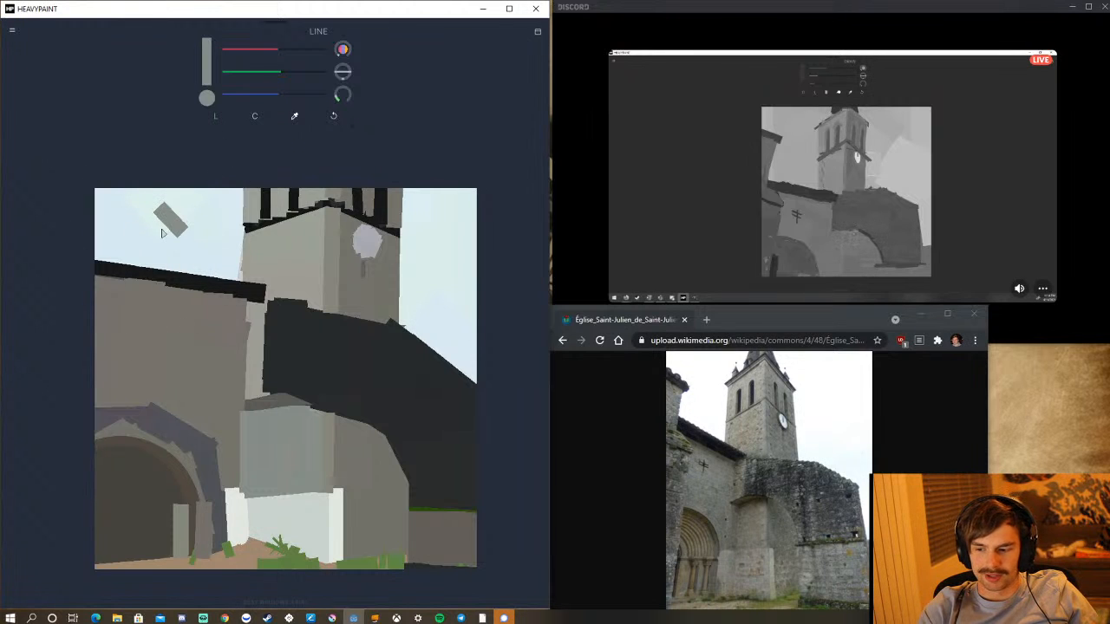
click(332, 116)
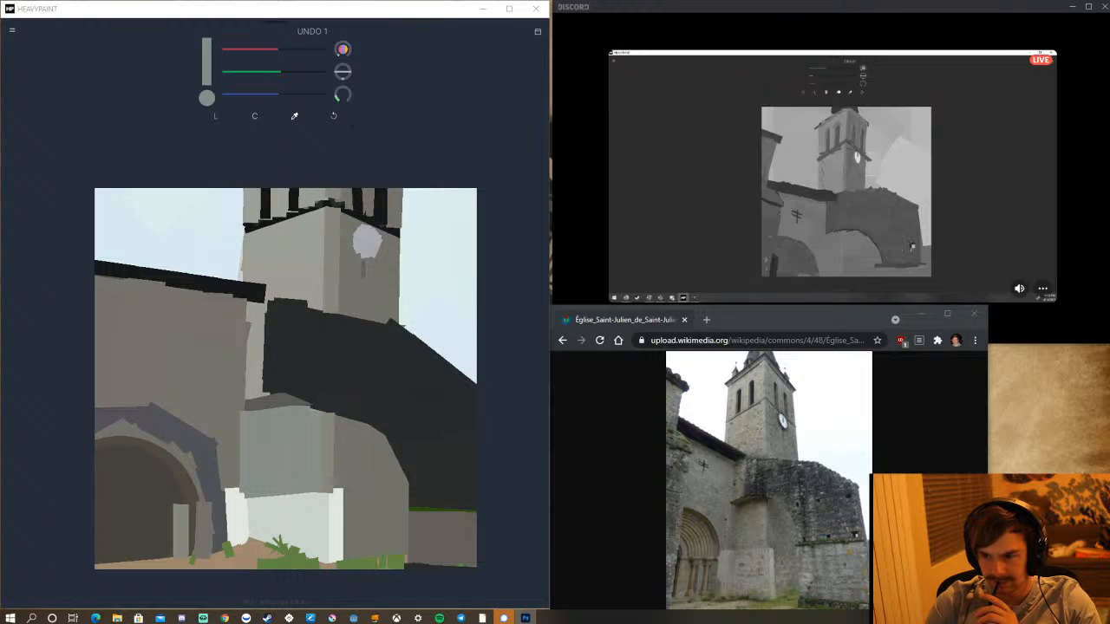
Switch to Photoshop, maximize its window, and draw a short curved test stroke with the Brush tool on the blank canvas.
drag(526, 0, 522, 237)
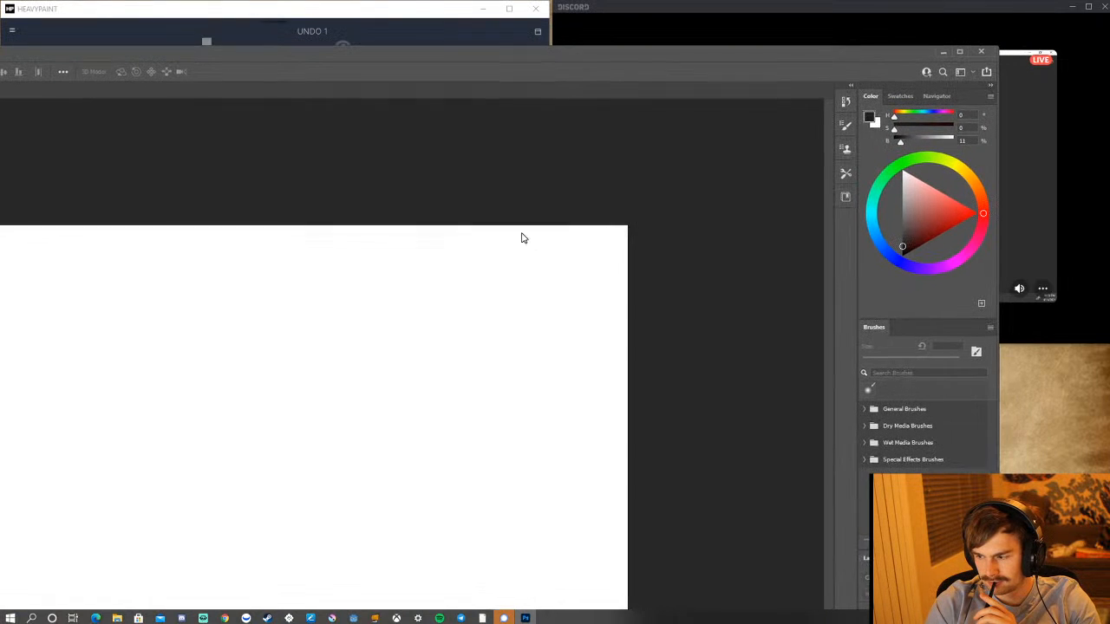
click(960, 51)
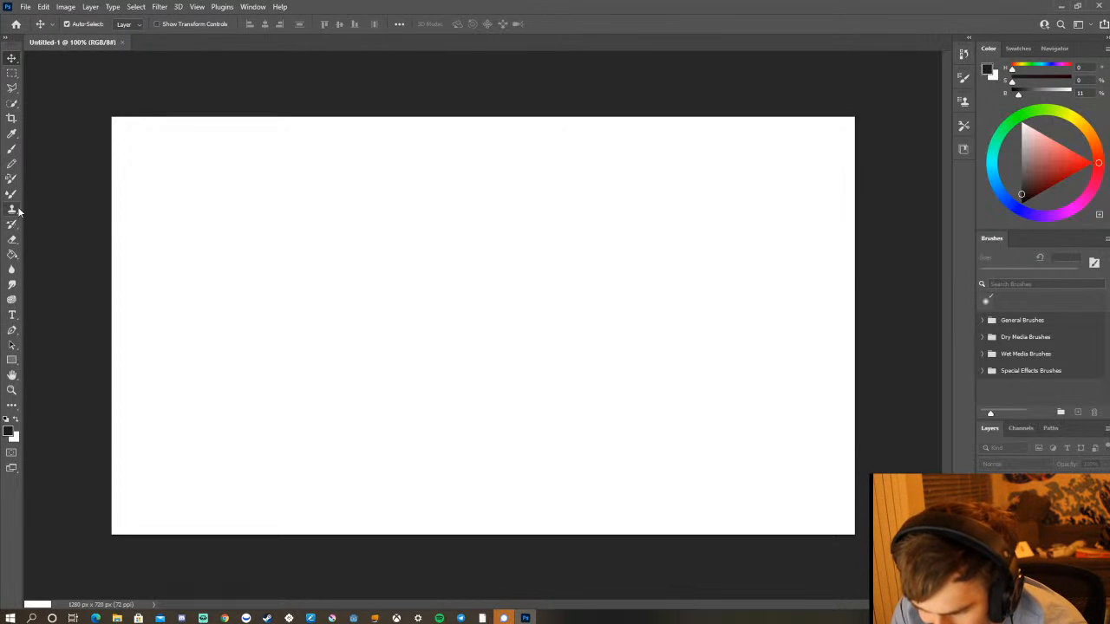
click(11, 149)
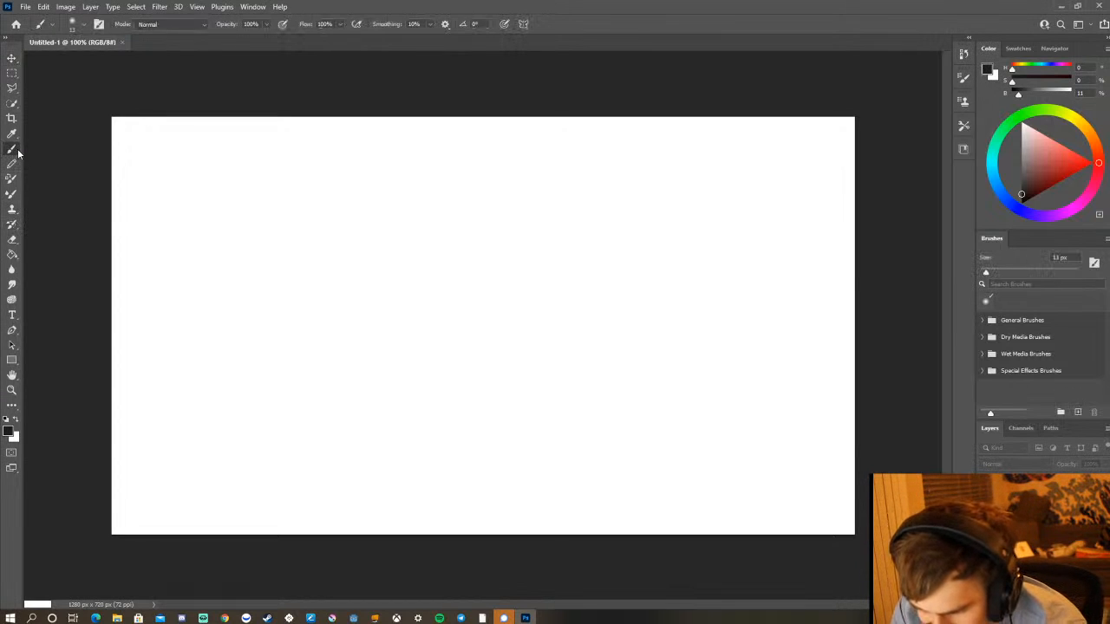
mouse_move(323, 274)
mouse_down()
mouse_move(350, 299)
mouse_move(360, 295)
mouse_up()
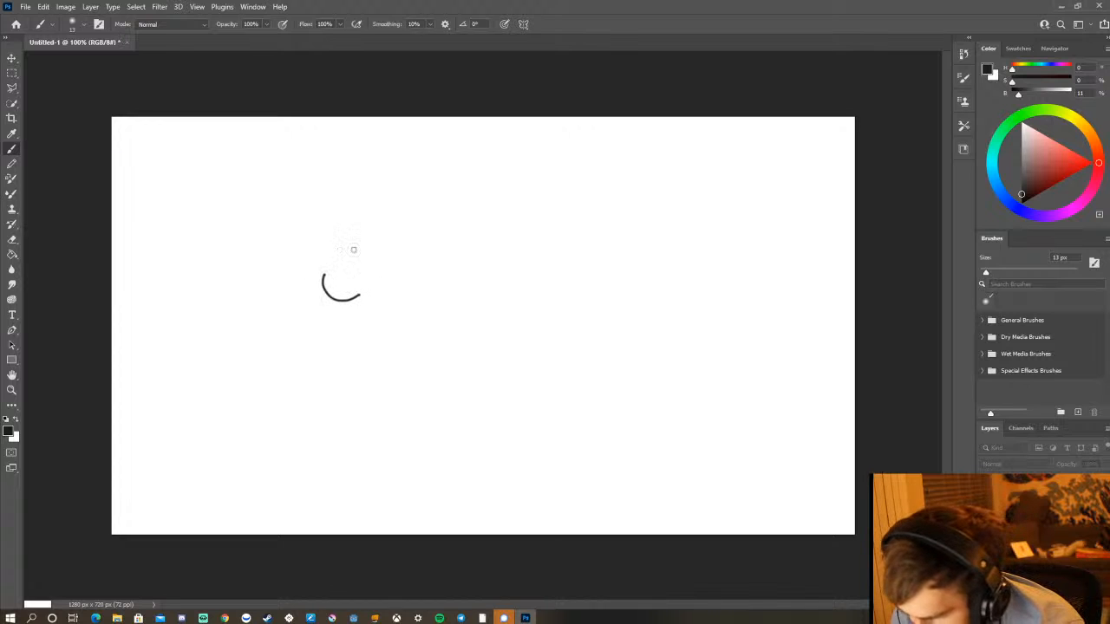
Choose the Hard Round brush from General Brushes, and draw an outlined oval with a central dot and a solid black oval beside it.
click(85, 25)
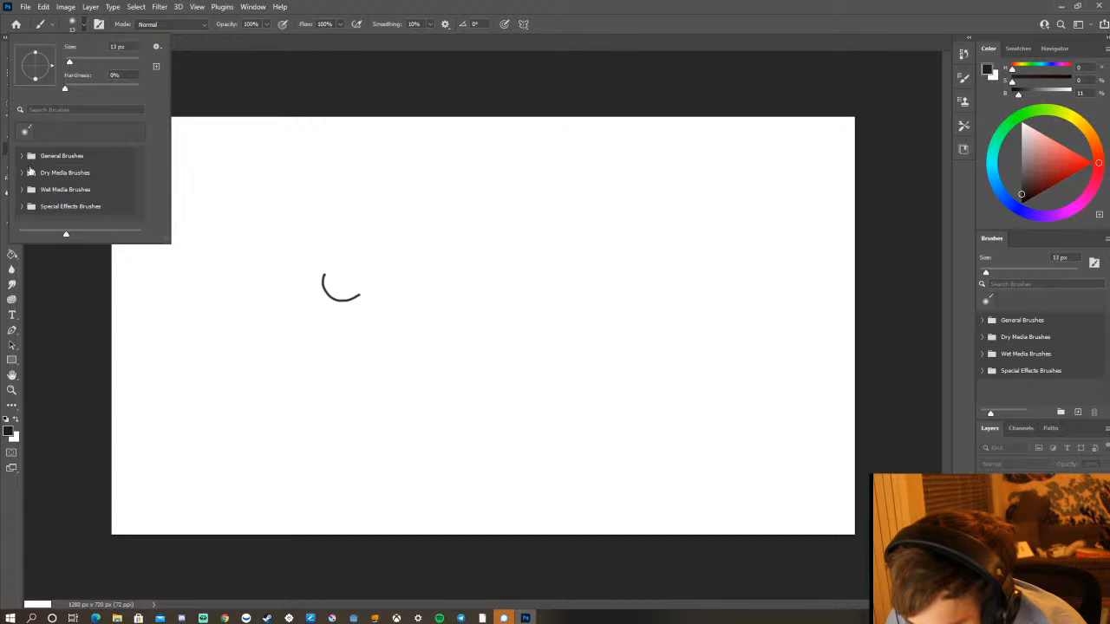
click(22, 155)
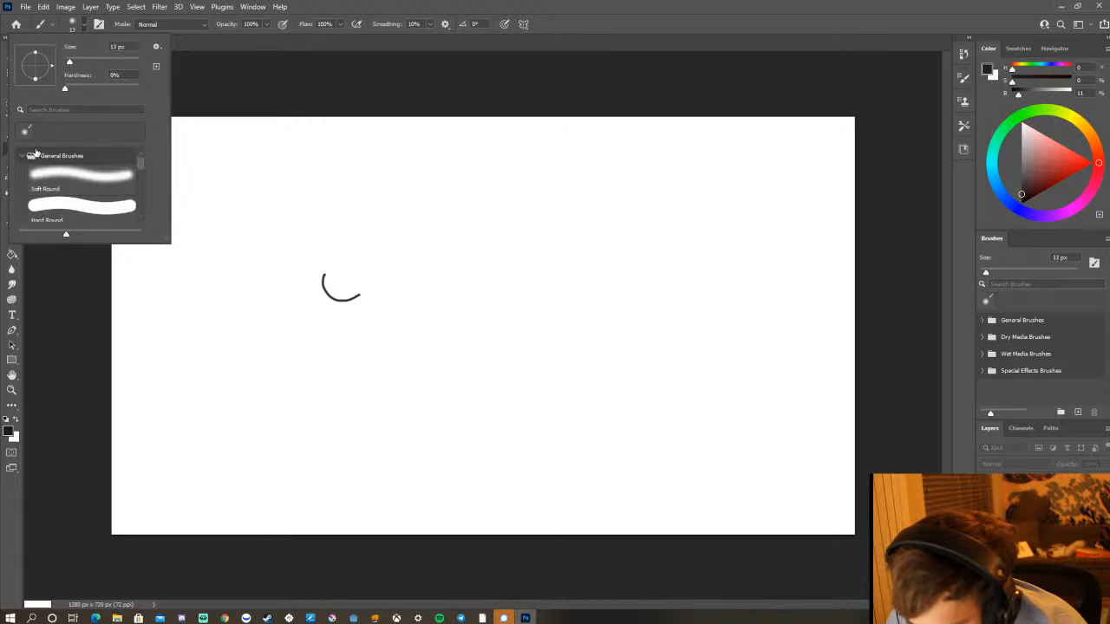
click(73, 215)
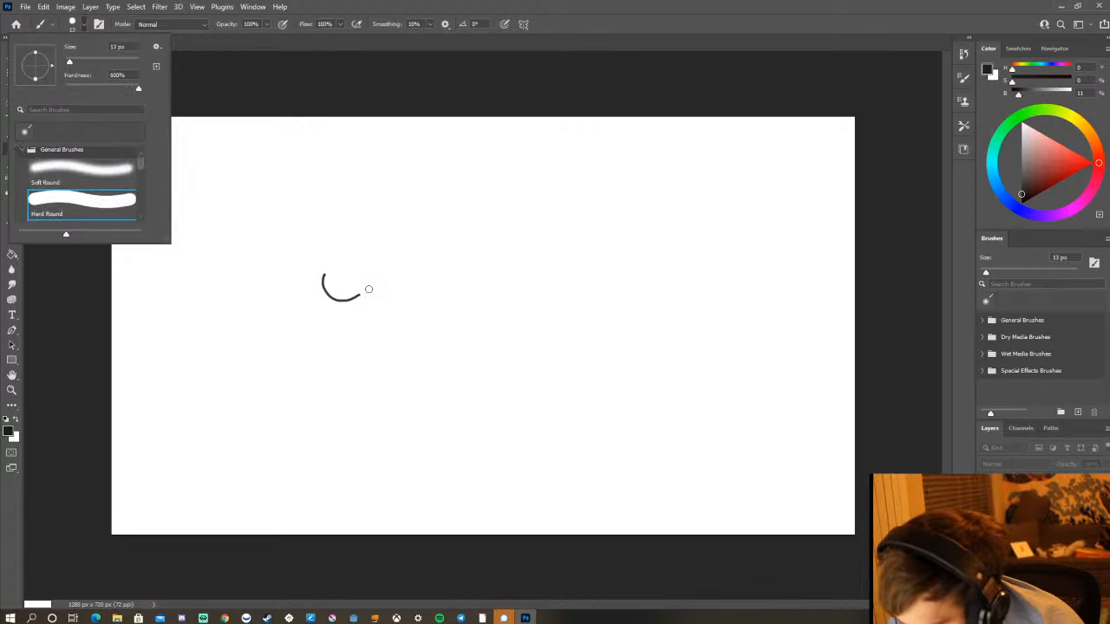
mouse_move(383, 272)
mouse_down()
mouse_move(384, 350)
mouse_move(429, 301)
mouse_move(403, 247)
mouse_move(378, 297)
mouse_move(435, 289)
mouse_move(400, 290)
mouse_up()
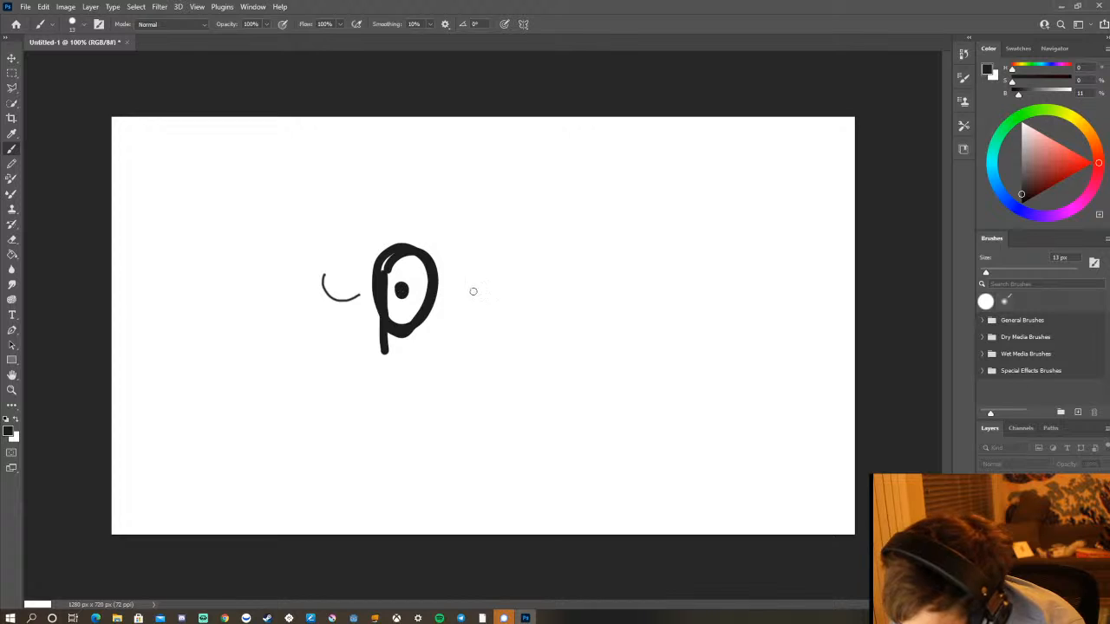
mouse_move(468, 258)
mouse_down()
mouse_move(454, 302)
mouse_move(490, 336)
mouse_move(503, 265)
mouse_move(458, 296)
mouse_move(474, 267)
mouse_move(485, 289)
mouse_move(477, 301)
mouse_move(470, 287)
mouse_move(465, 309)
mouse_move(481, 332)
mouse_move(485, 315)
mouse_move(491, 326)
mouse_move(507, 309)
mouse_move(497, 270)
mouse_move(483, 266)
mouse_move(463, 296)
mouse_move(491, 264)
mouse_up()
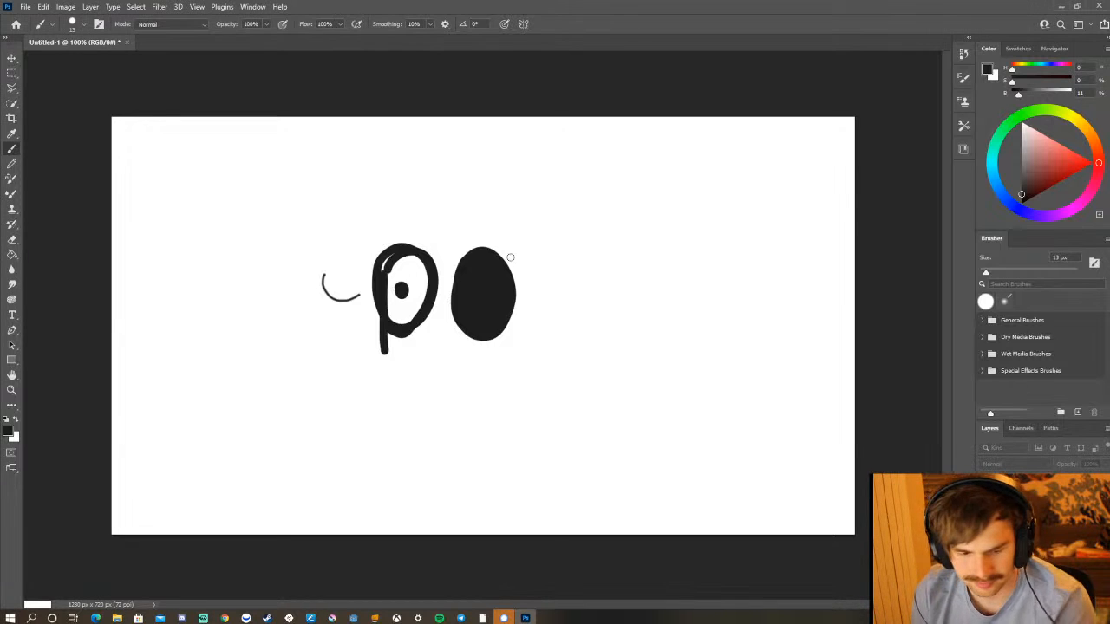
Restore the Photoshop window and dock it to half the screen, keeping the Discord stream and reference photo in view beside it.
key(super+Down)
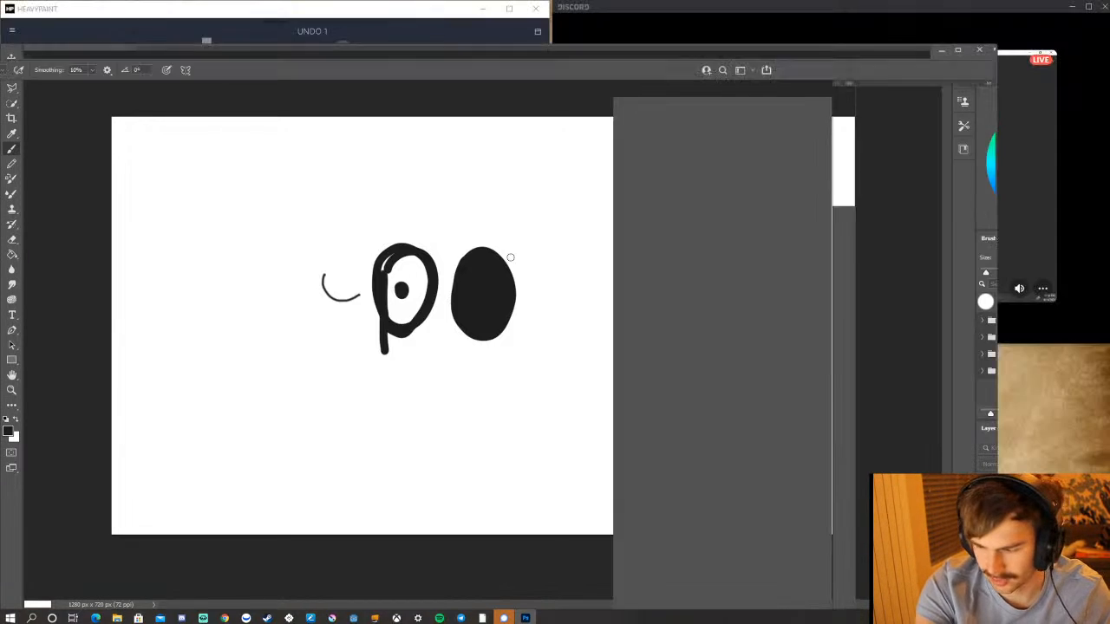
key(super+Left)
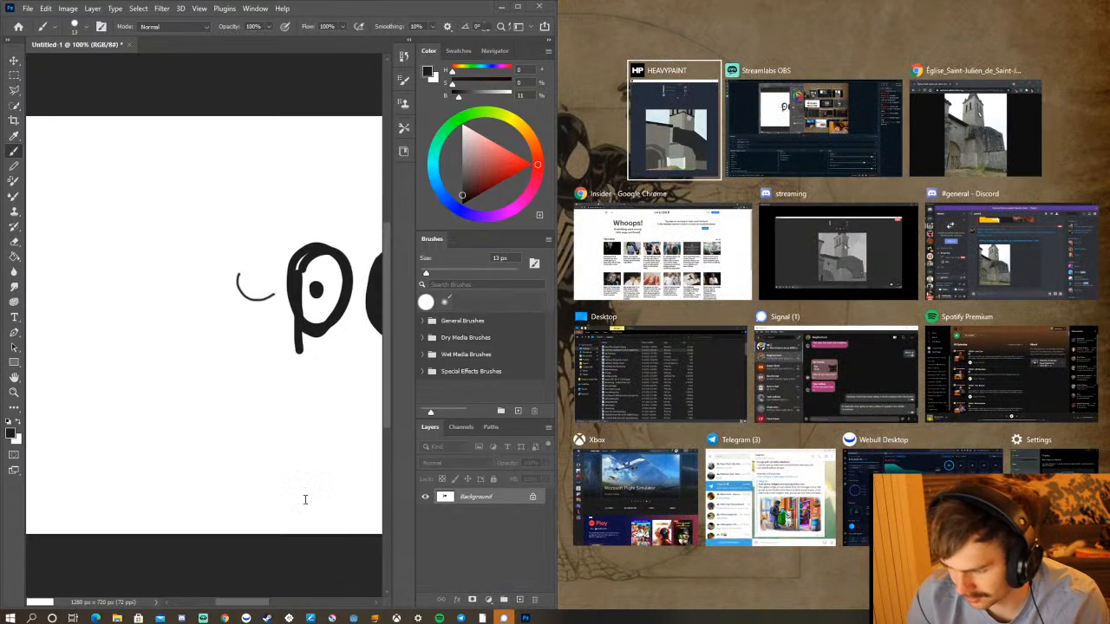
click(742, 26)
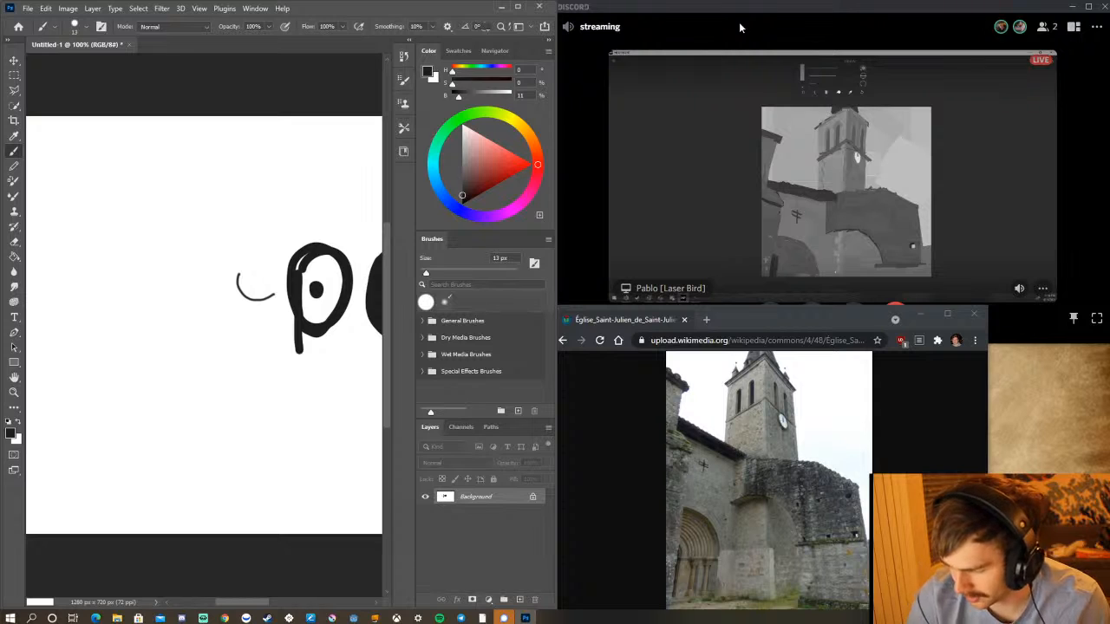
Sketch two long curved lines leading into an angular boxy shape below the ovals, and minimize Photoshop to return to HeavyPaint.
mouse_move(129, 326)
mouse_down()
mouse_move(229, 335)
mouse_move(270, 363)
mouse_move(303, 447)
mouse_up()
mouse_move(114, 385)
mouse_down()
mouse_move(221, 411)
mouse_move(257, 496)
mouse_up()
drag(286, 407, 321, 451)
mouse_move(251, 356)
mouse_down()
mouse_move(376, 448)
mouse_move(378, 525)
mouse_up()
drag(251, 476, 363, 517)
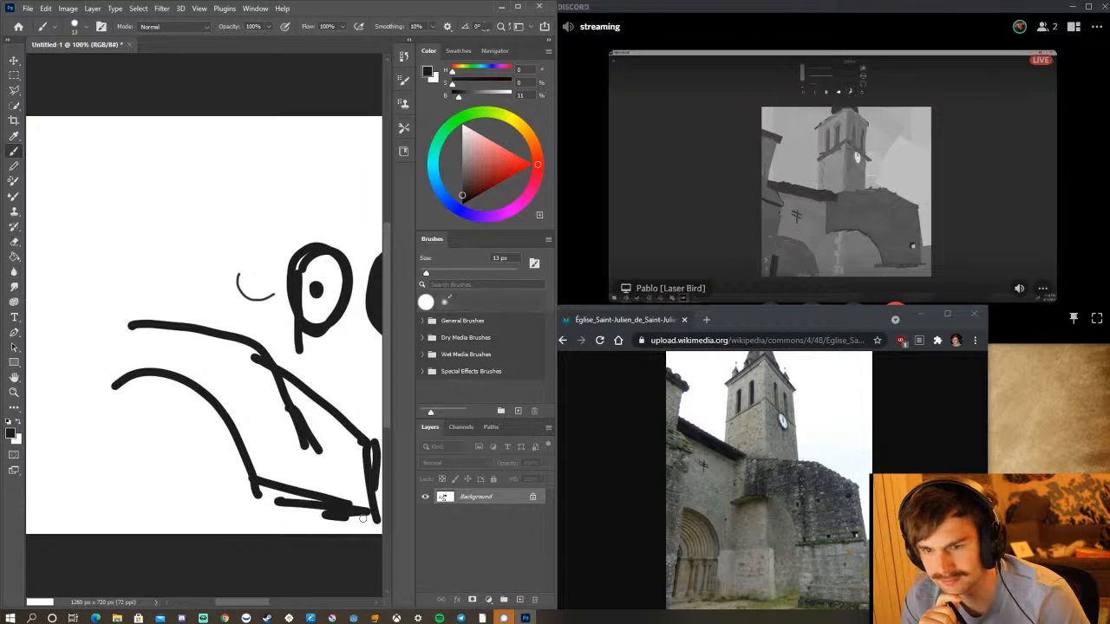
click(503, 7)
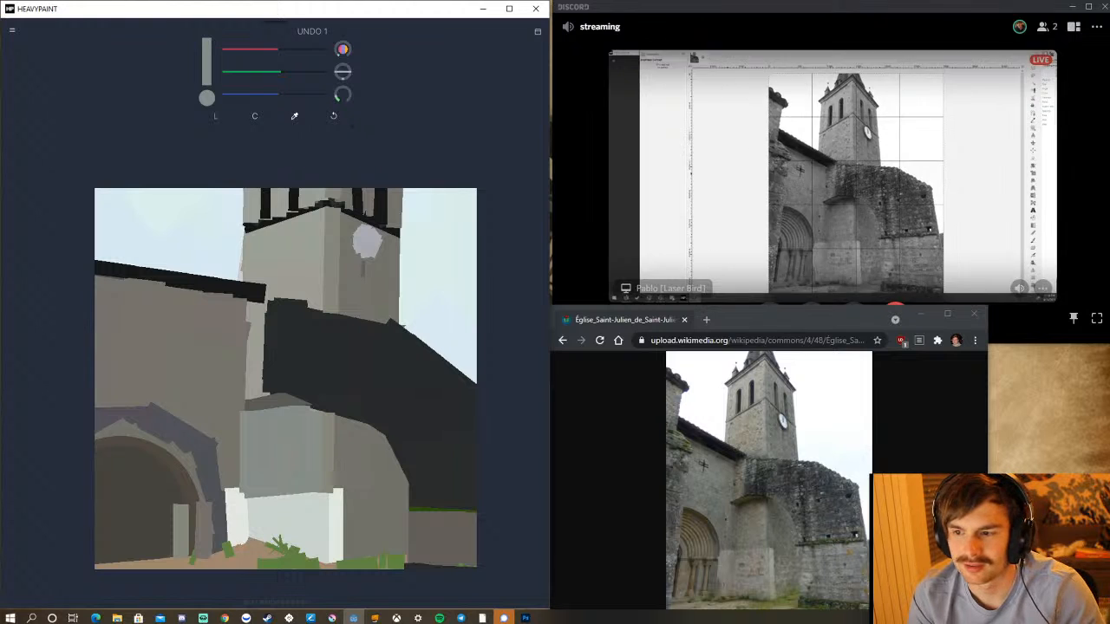
Enlarge the Discord call, show all participants, and open the shared stream to examine the other painter's version before restoring the window size.
key(alt+Tab)
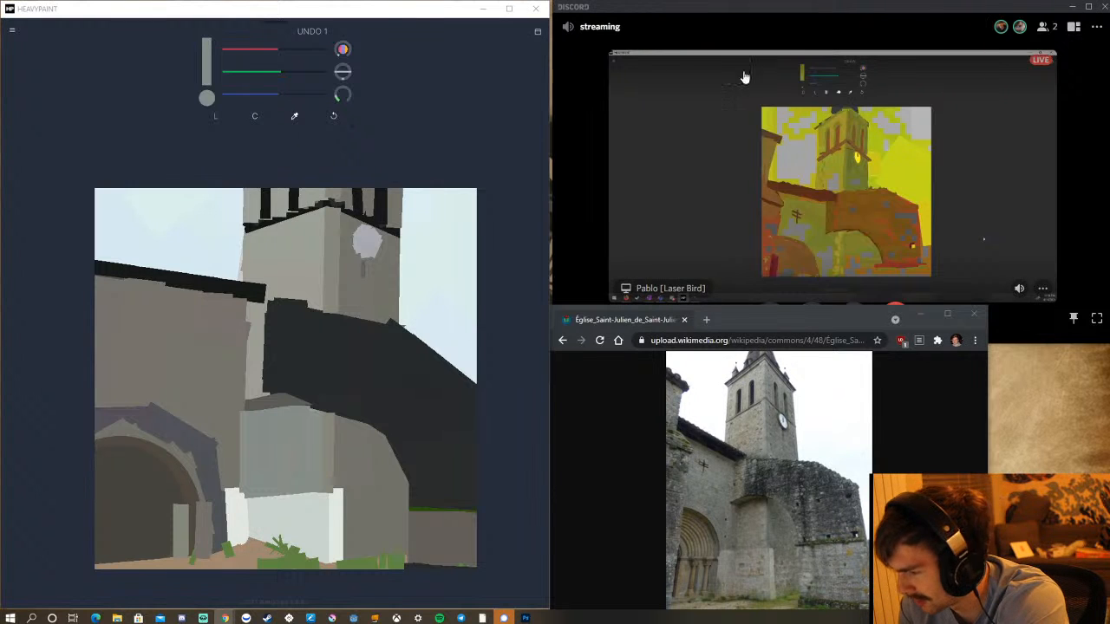
click(1090, 9)
click(1089, 9)
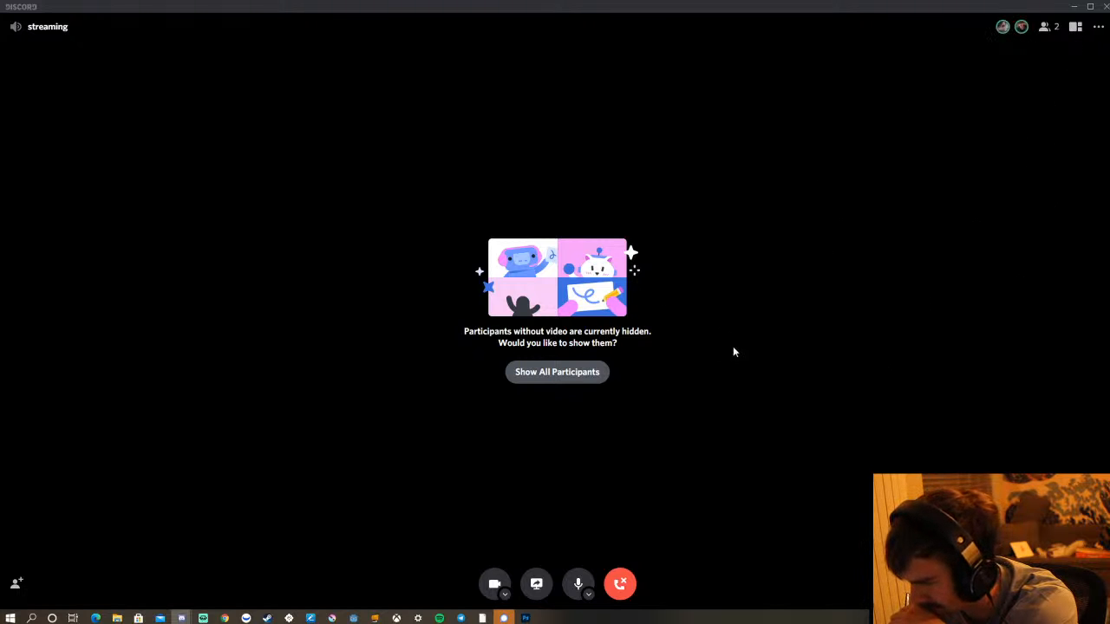
click(572, 367)
click(338, 184)
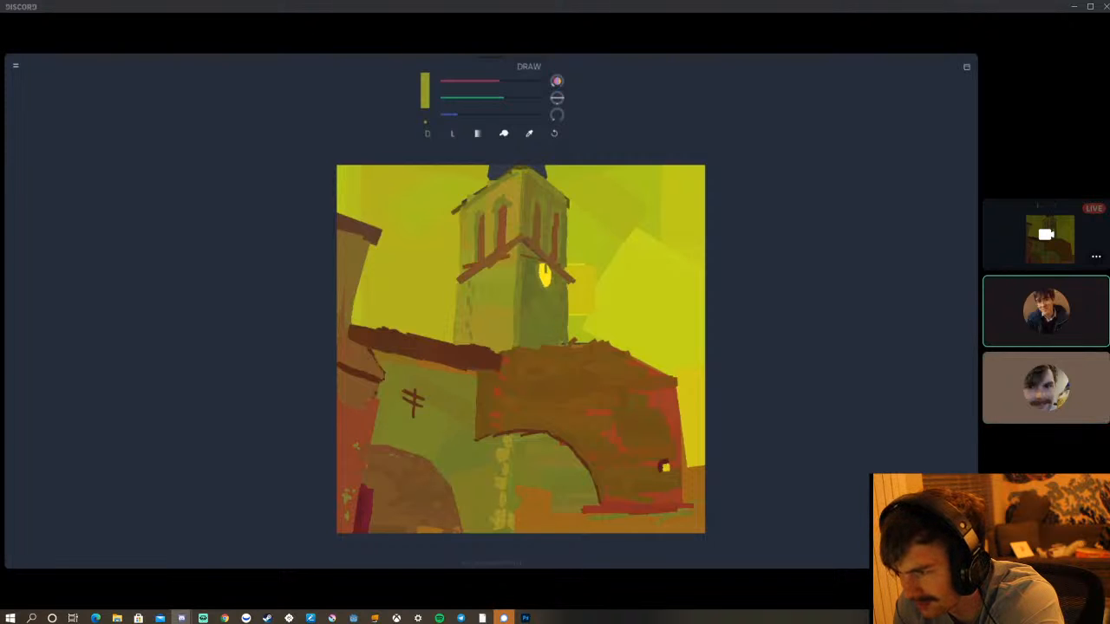
mouse_move(392, 41)
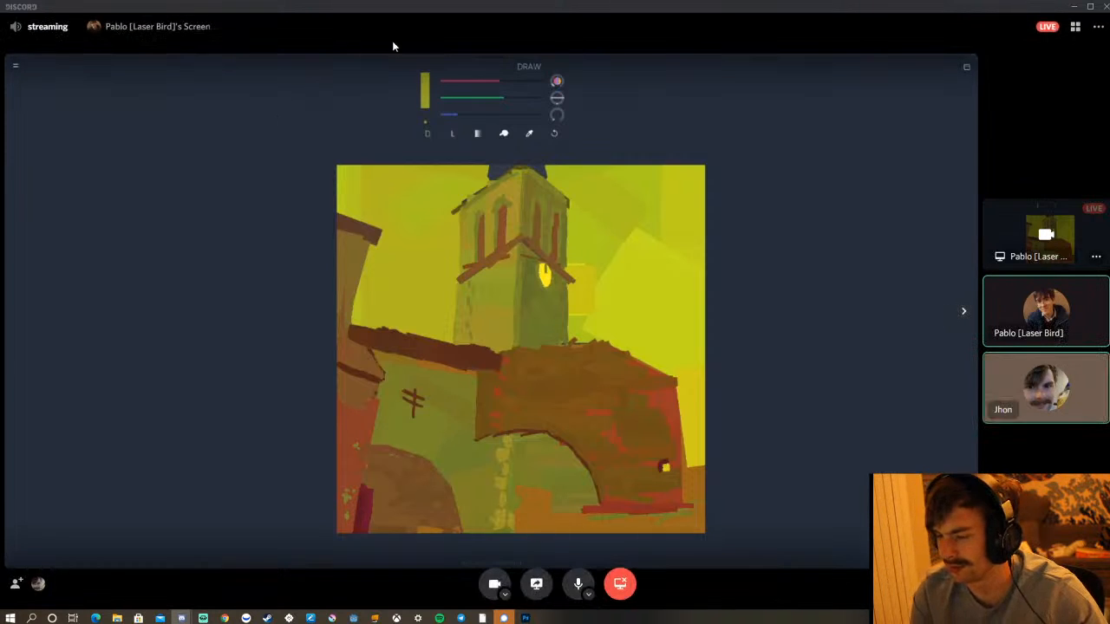
click(1090, 6)
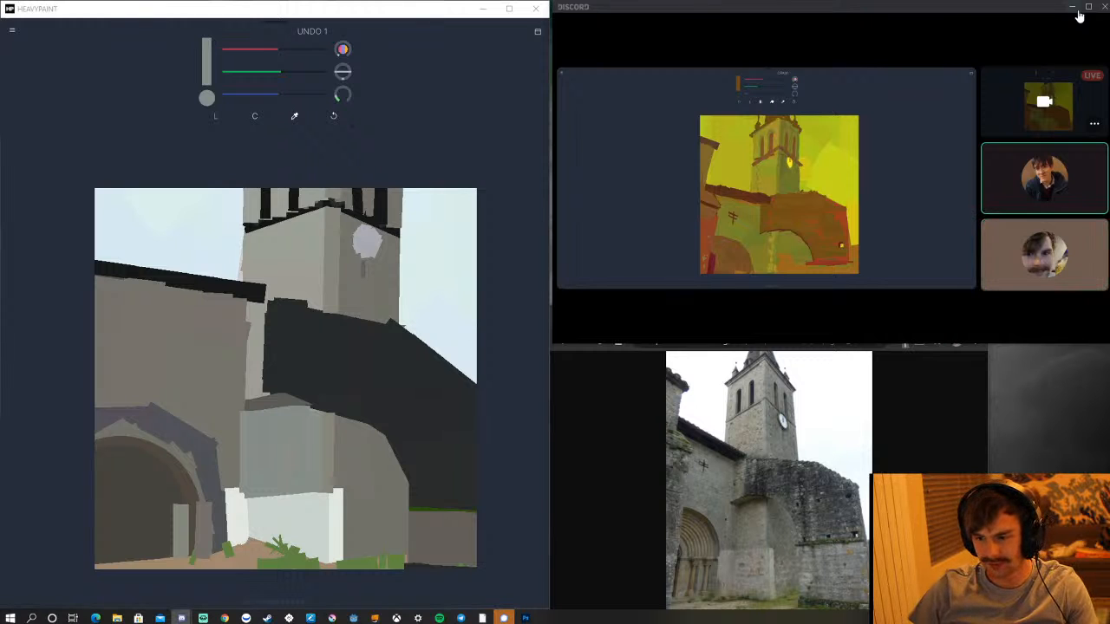
Open the sketchbook and browse back from page 4 to page 1, replaying the page 3 village painting on the way.
click(537, 34)
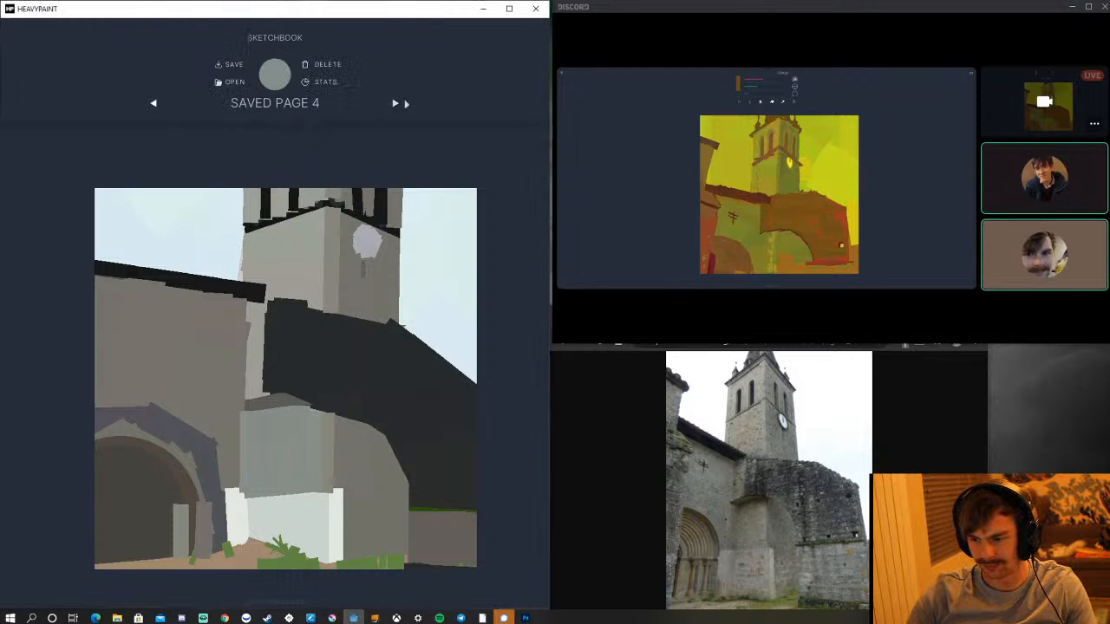
click(154, 102)
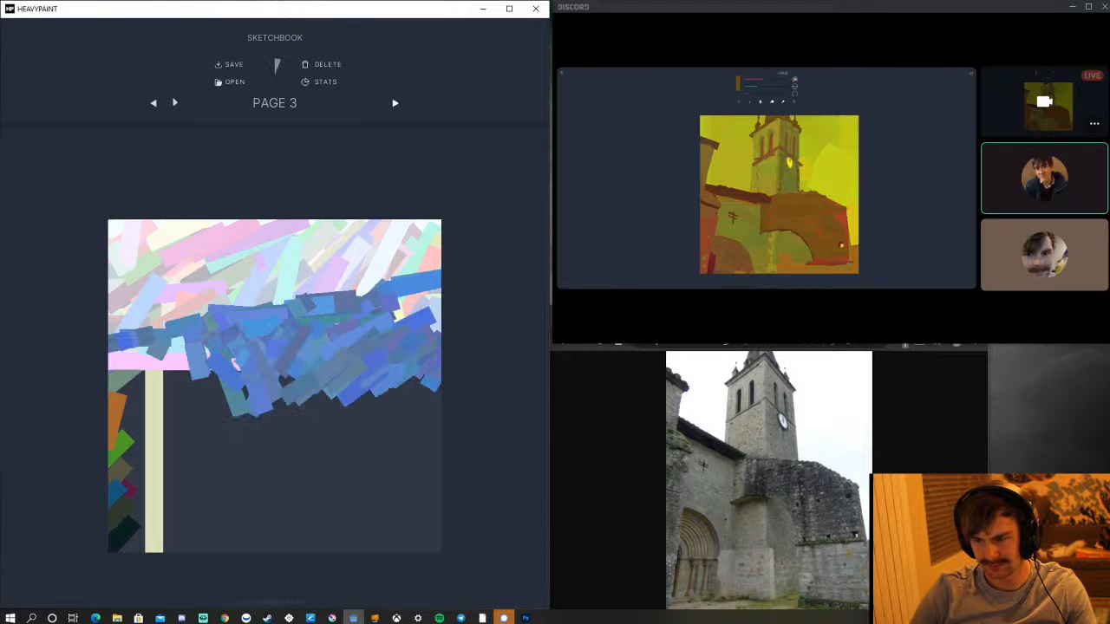
click(287, 77)
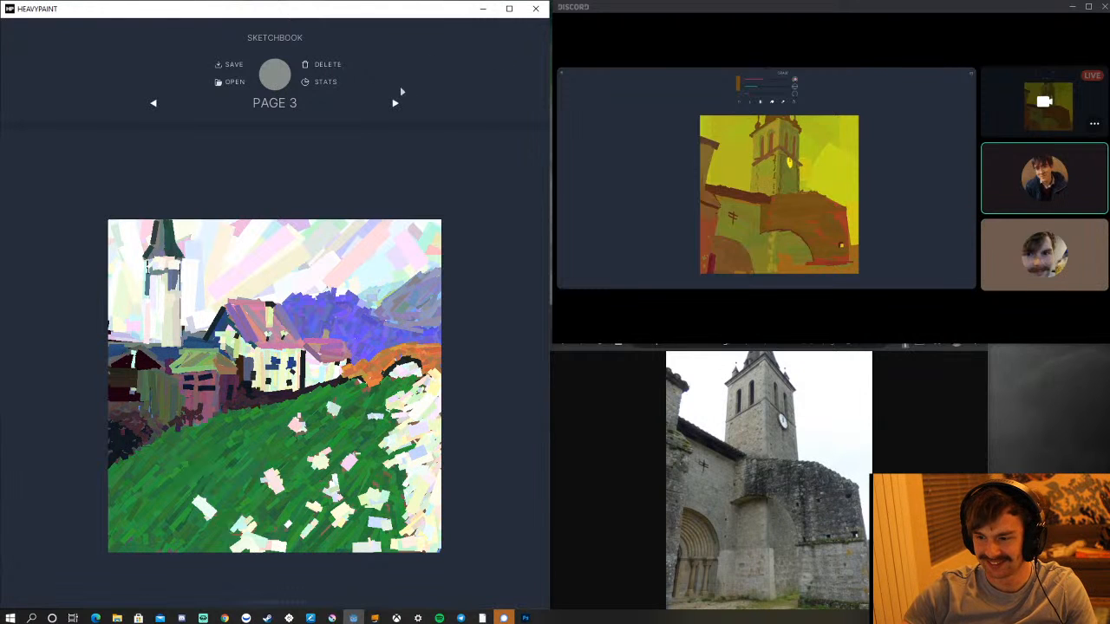
click(155, 104)
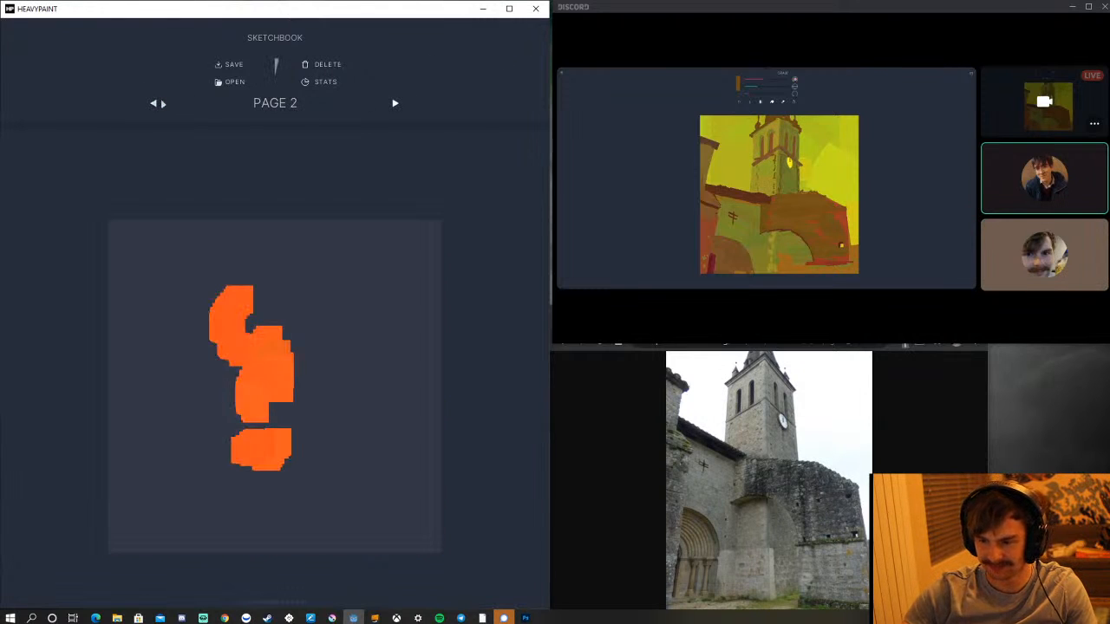
click(158, 102)
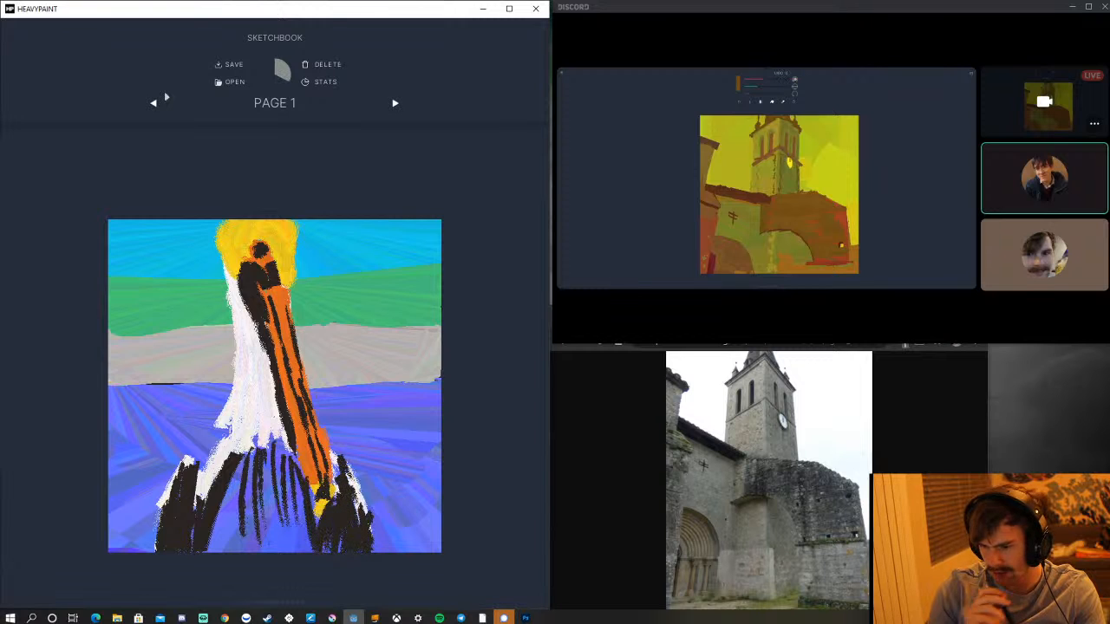
Page forward through the sketchbook to the church painting on page 4, and reopen the other painter's shared stream.
click(406, 103)
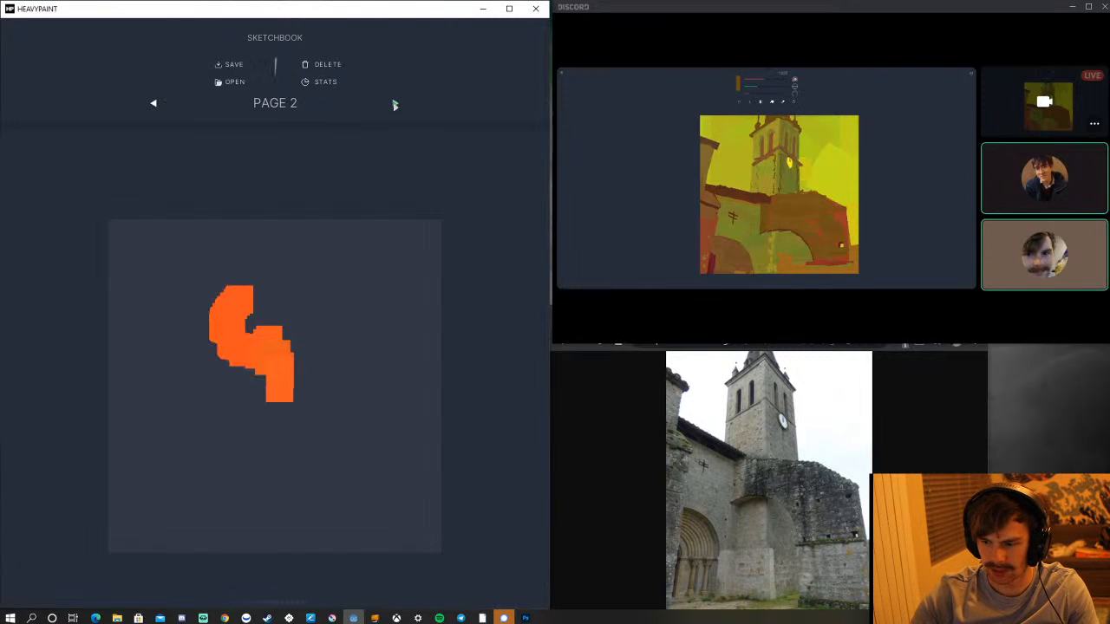
click(395, 104)
click(397, 103)
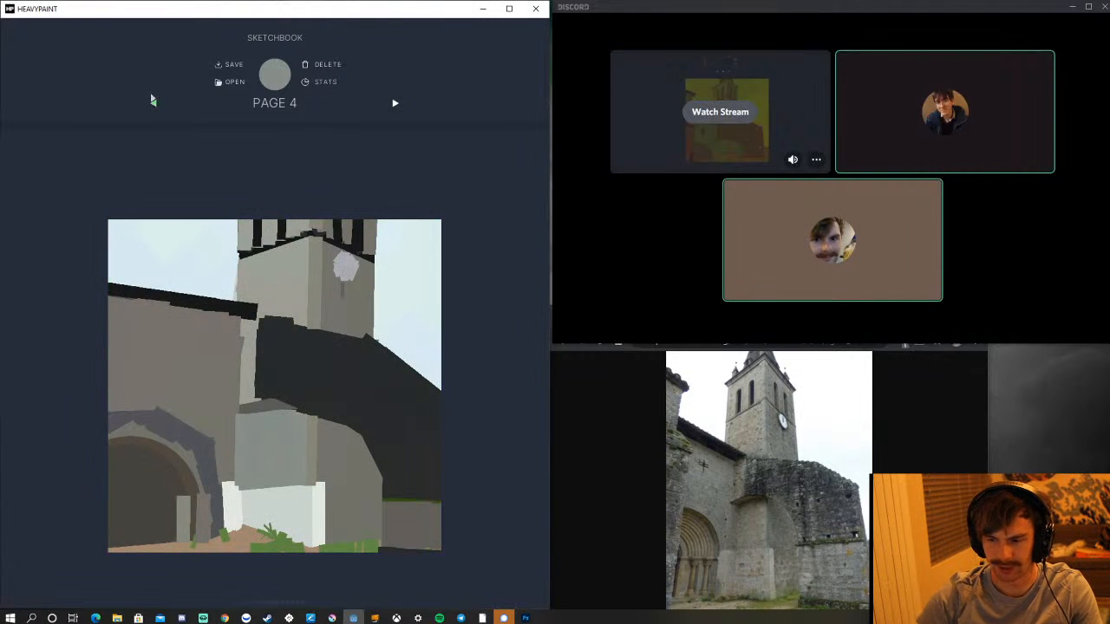
click(152, 101)
click(395, 103)
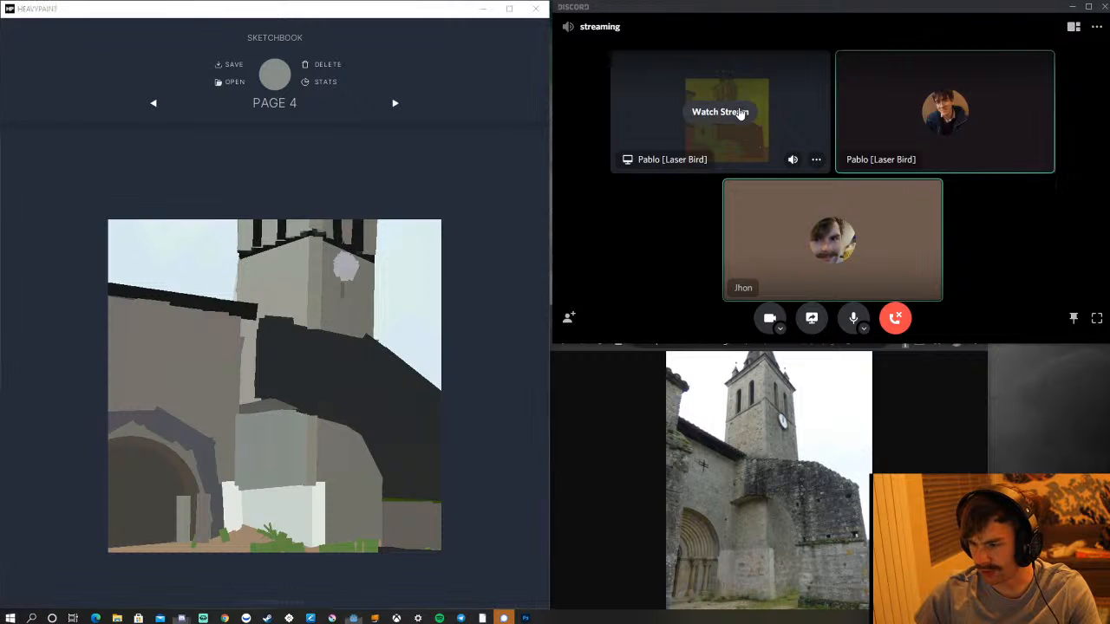
click(736, 113)
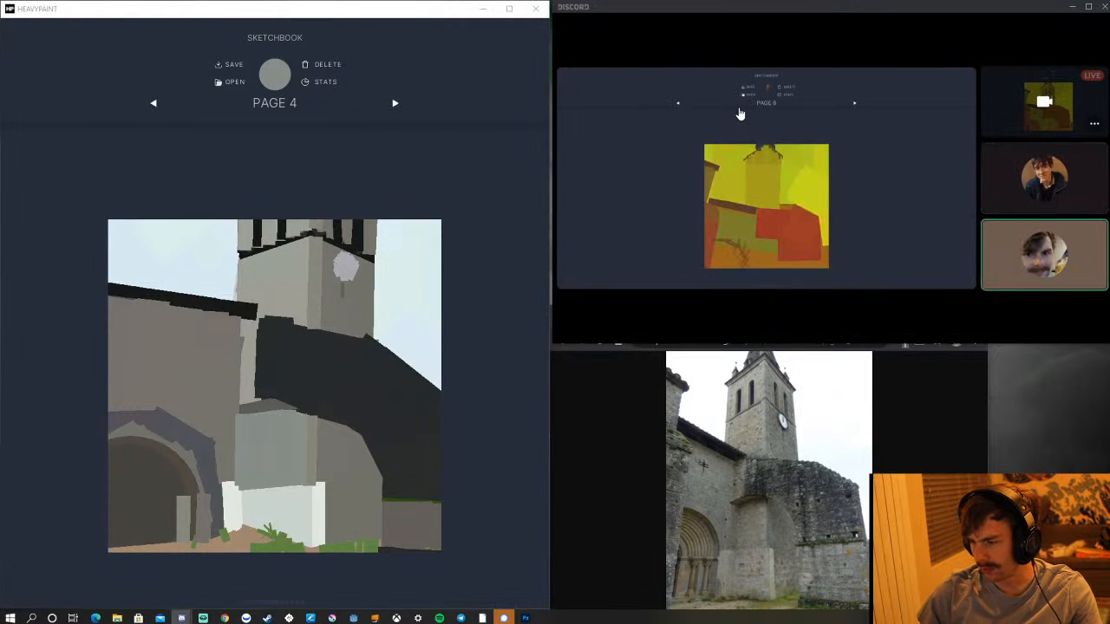